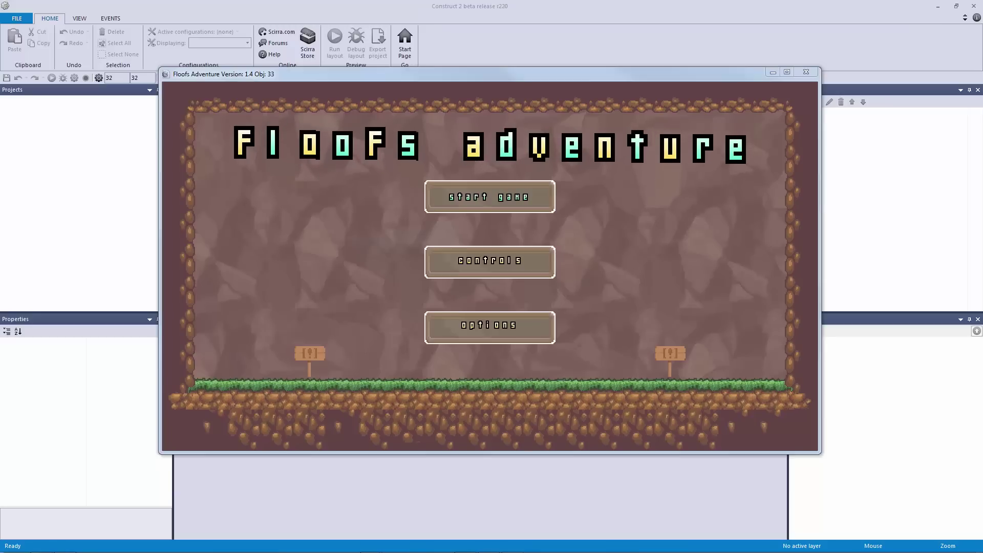
# - Choose the gamepad control scheme in the game's controls menu, and switch it to WASD
pyautogui.click(516, 253)
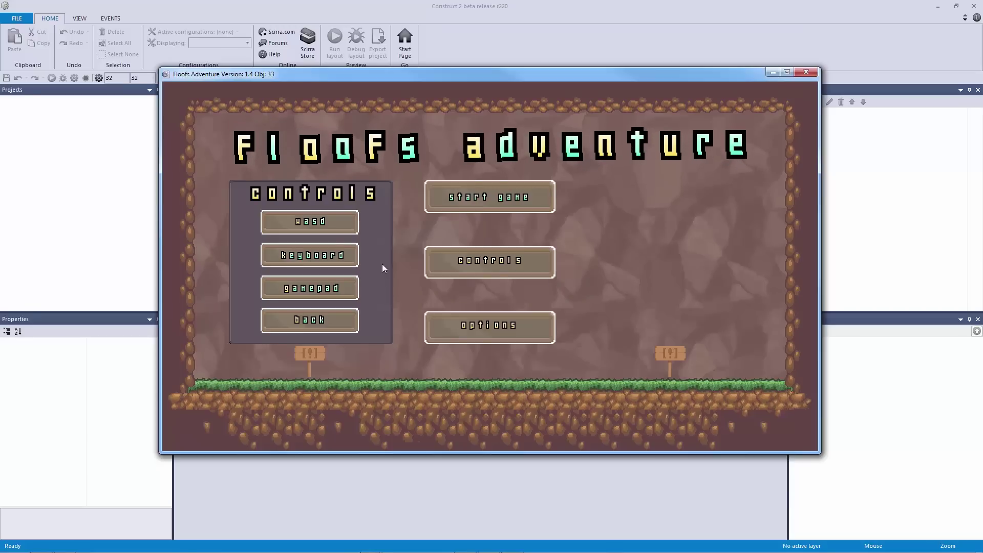
pyautogui.click(354, 284)
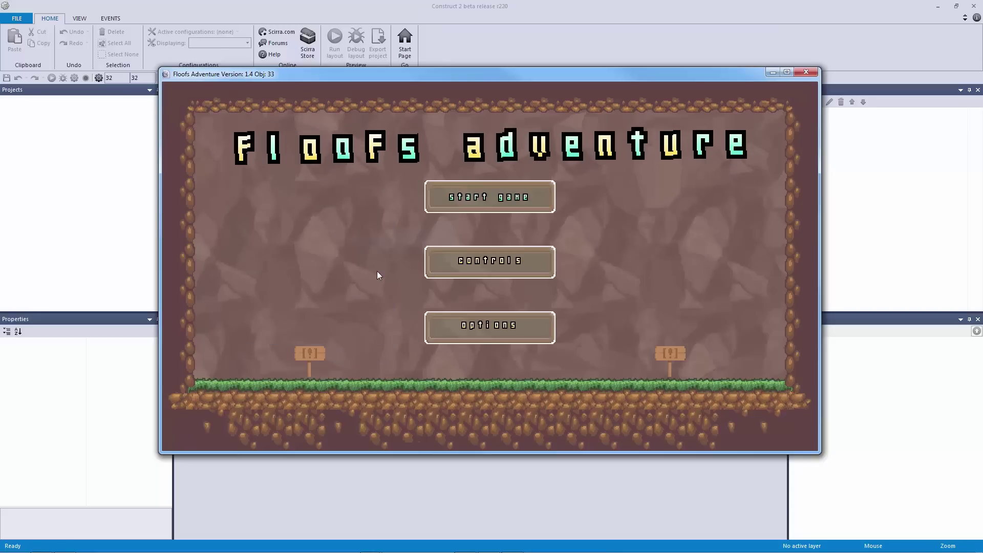
pyautogui.click(433, 263)
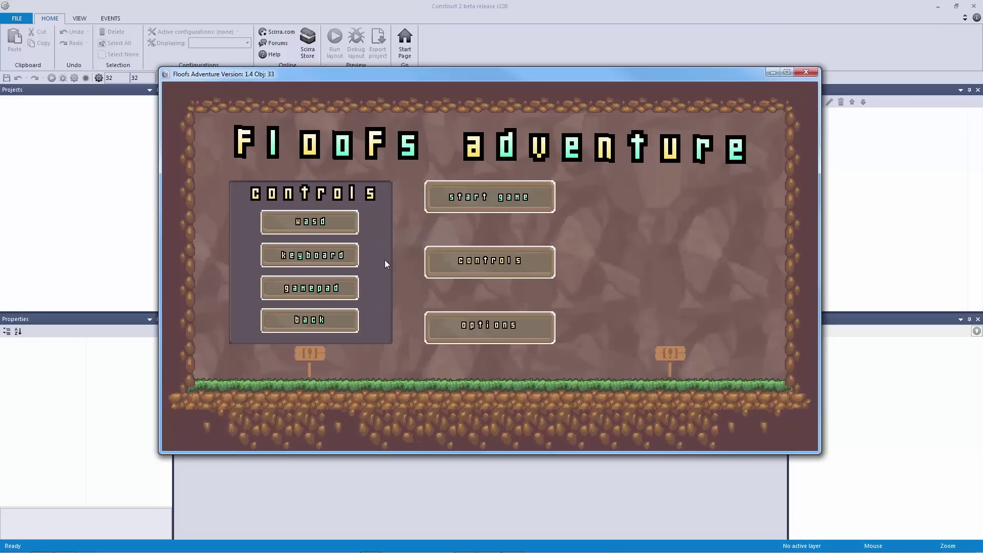
pyautogui.click(341, 222)
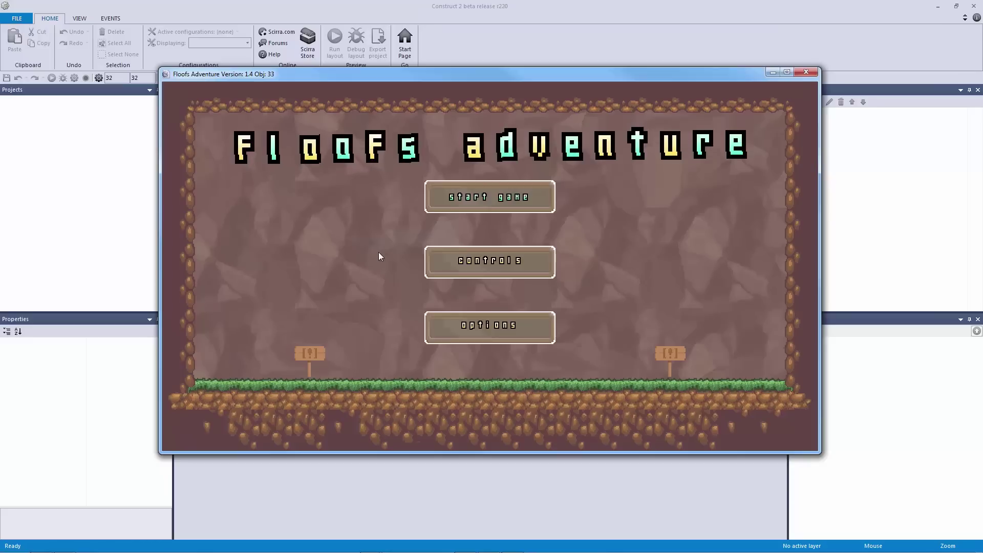
# - Turn on fullscreen in the game's options and return to the main menu
pyautogui.click(434, 326)
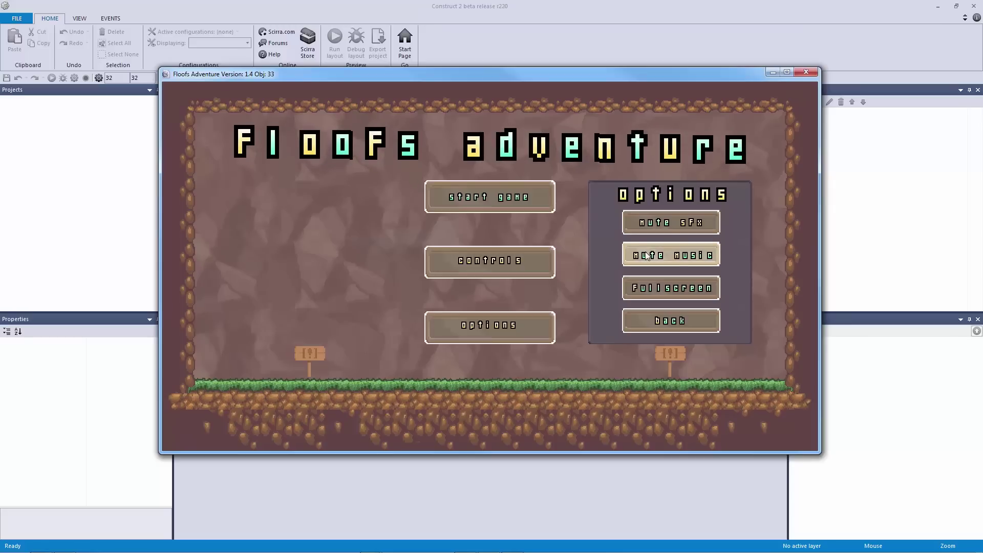
pyautogui.click(655, 320)
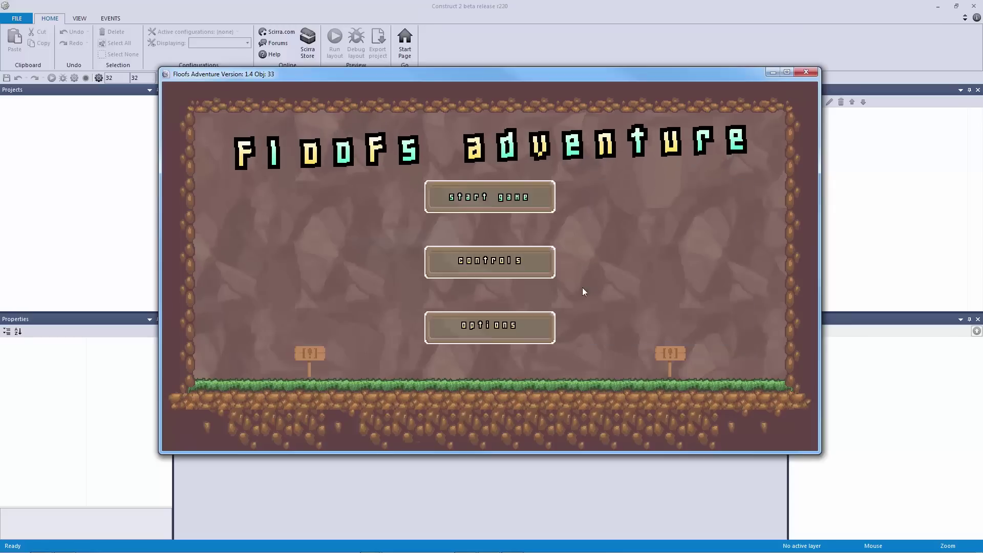
pyautogui.click(542, 324)
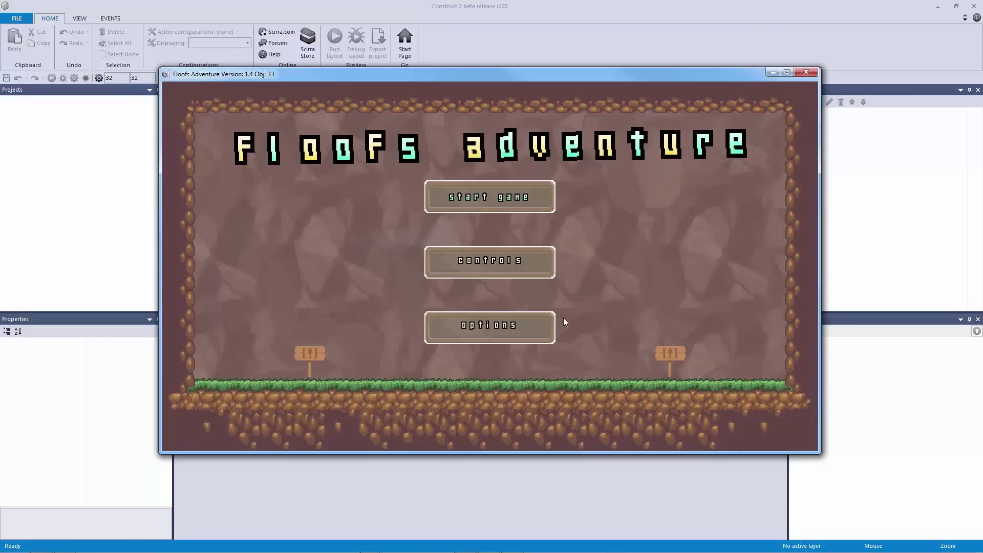
pyautogui.click(548, 324)
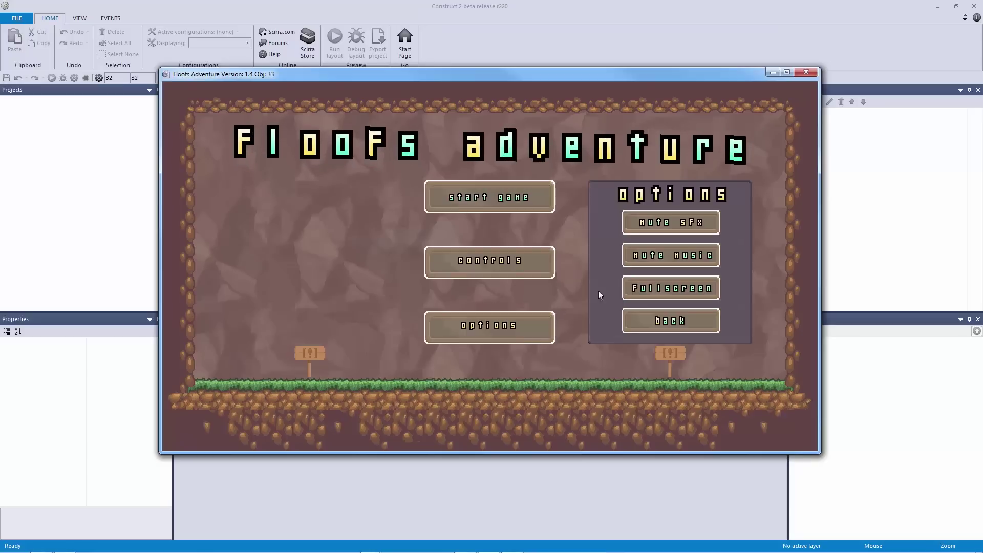
pyautogui.click(668, 285)
pyautogui.click(704, 342)
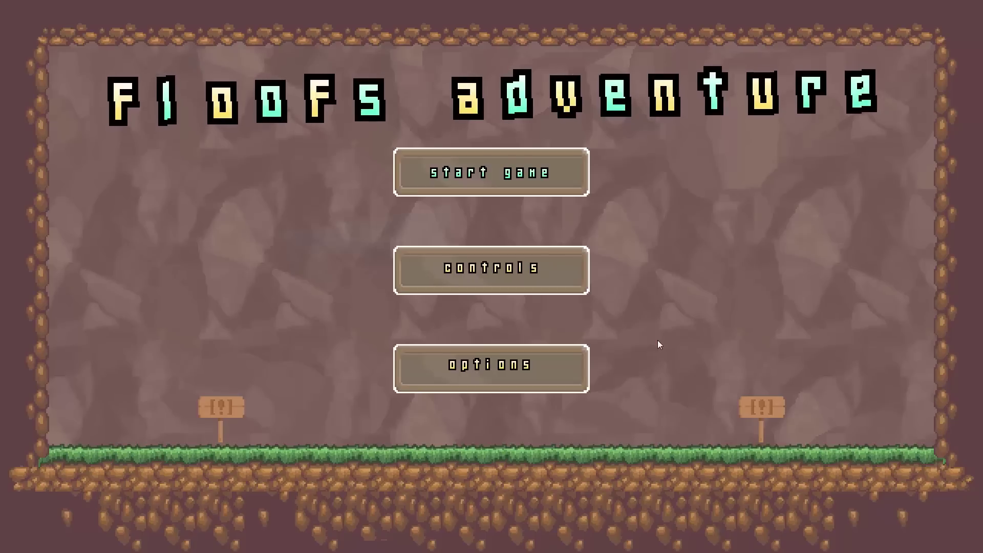
# - Start the game and test the character's walking and jumping around the starting point
pyautogui.click(531, 183)
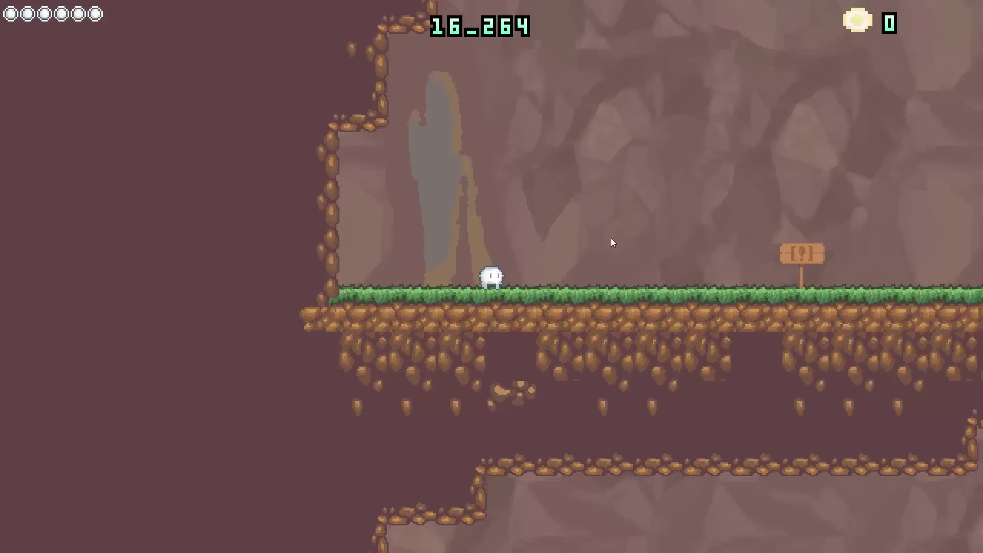
pyautogui.press('Right')
pyautogui.press('Left')
pyautogui.press('space')
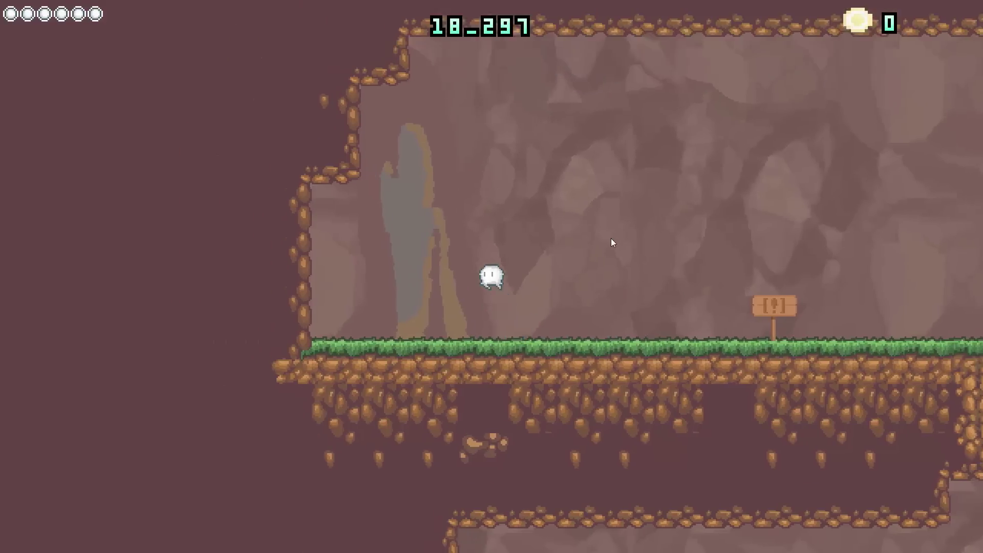
pyautogui.press('space')
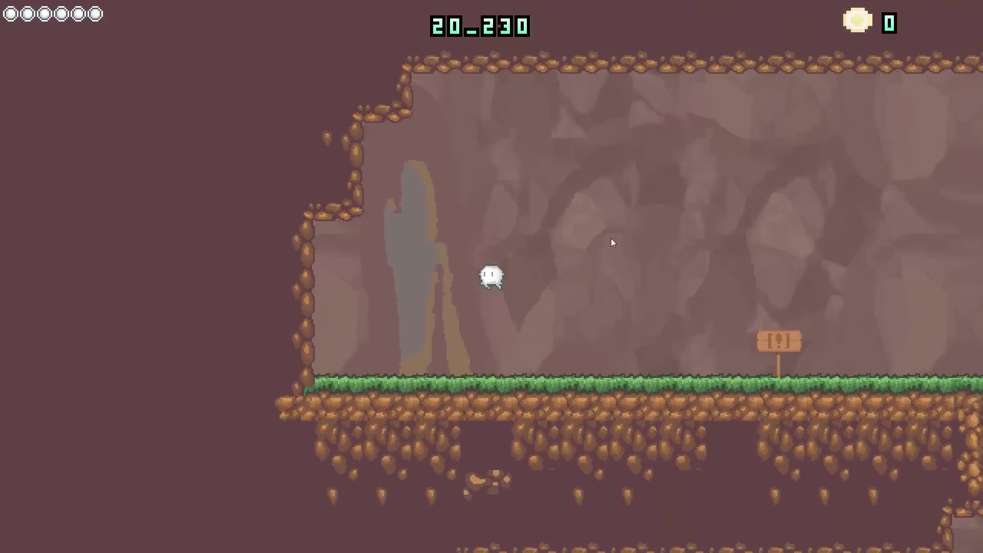
pyautogui.press('space')
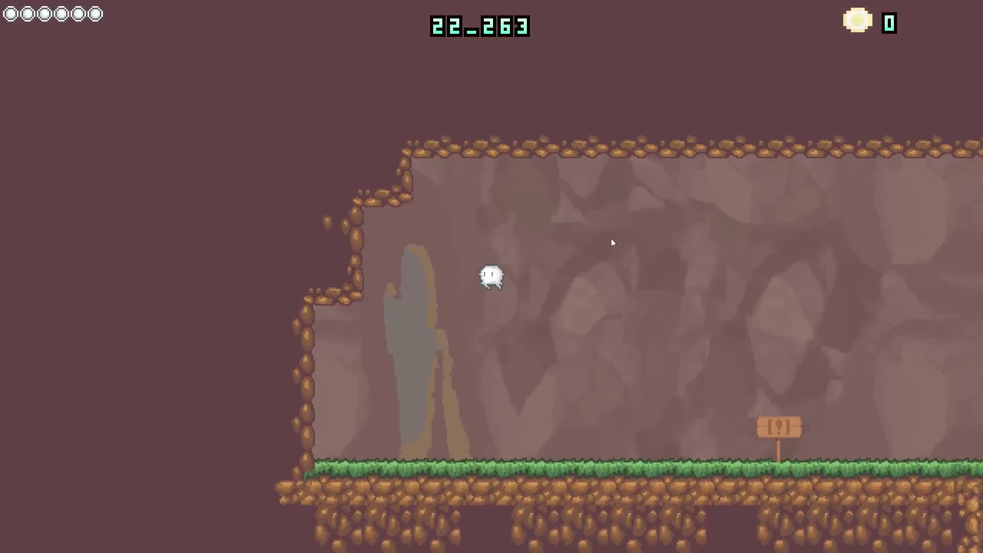
pyautogui.press('space')
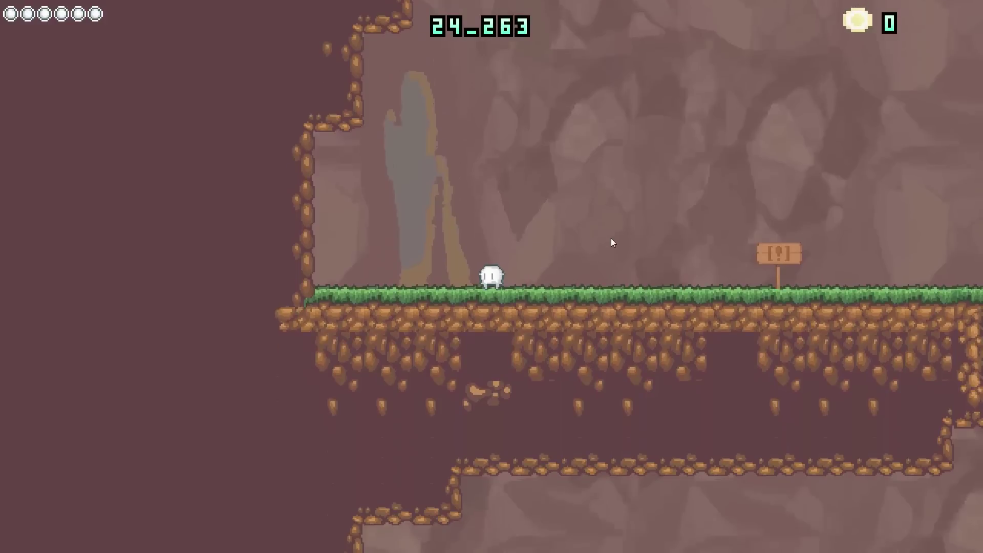
pyautogui.press('Left')
pyautogui.press('Right')
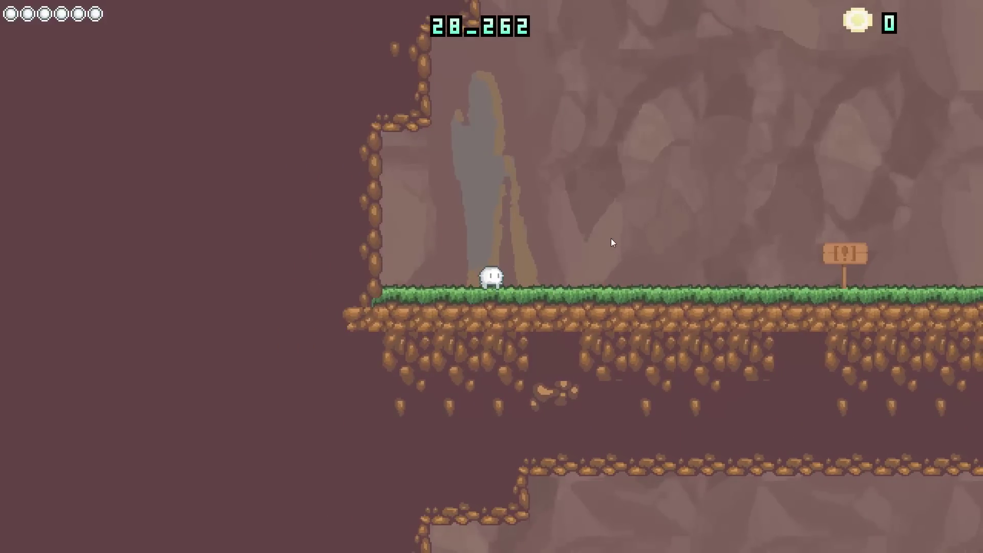
# - Walk the character to the first signpost and bring up its welcome message
pyautogui.press('Right')
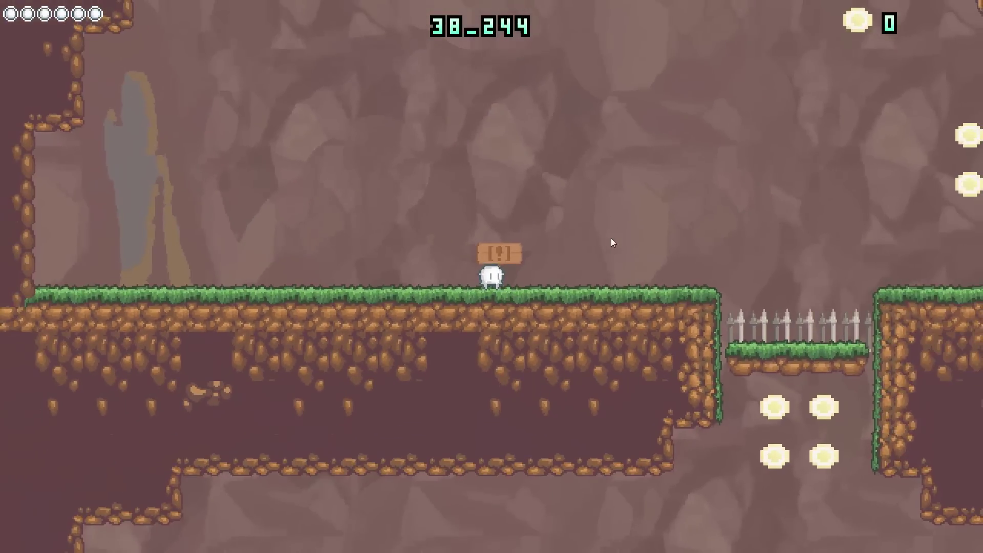
pyautogui.press('a')
pyautogui.press('w')
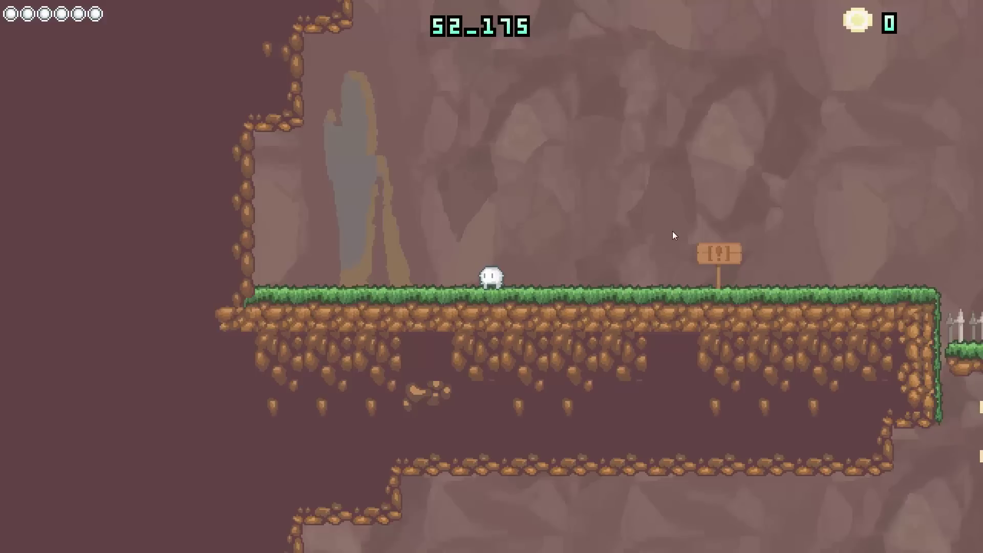
pyautogui.press('Right')
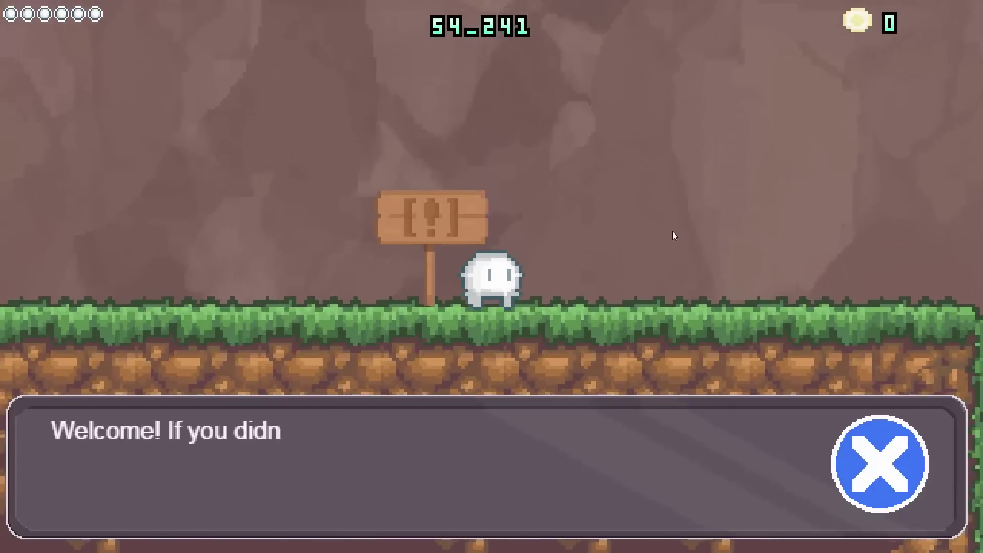
pyautogui.press('Left')
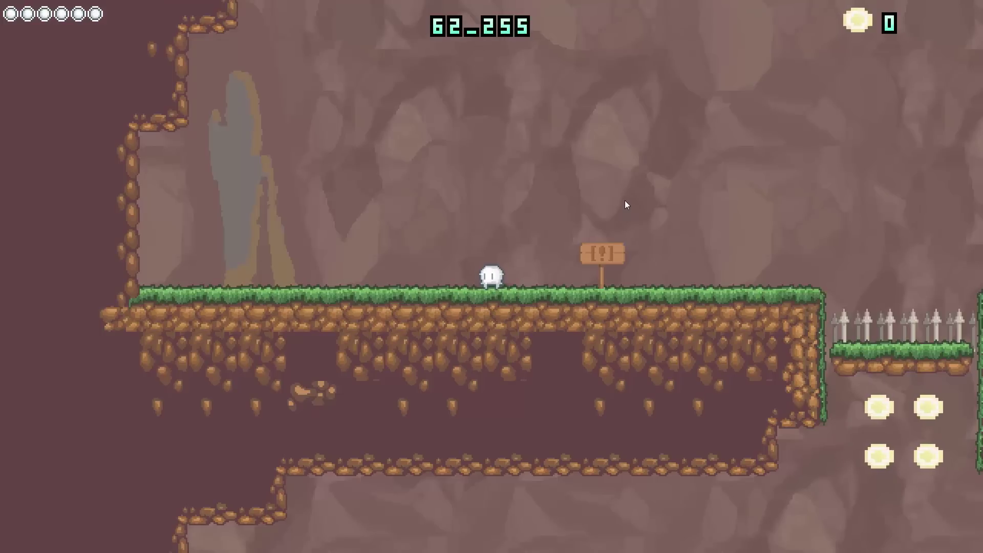
# - Jump over the first spike pit and collect coins above the next grassy ledge
pyautogui.press('Right')
pyautogui.press('space')
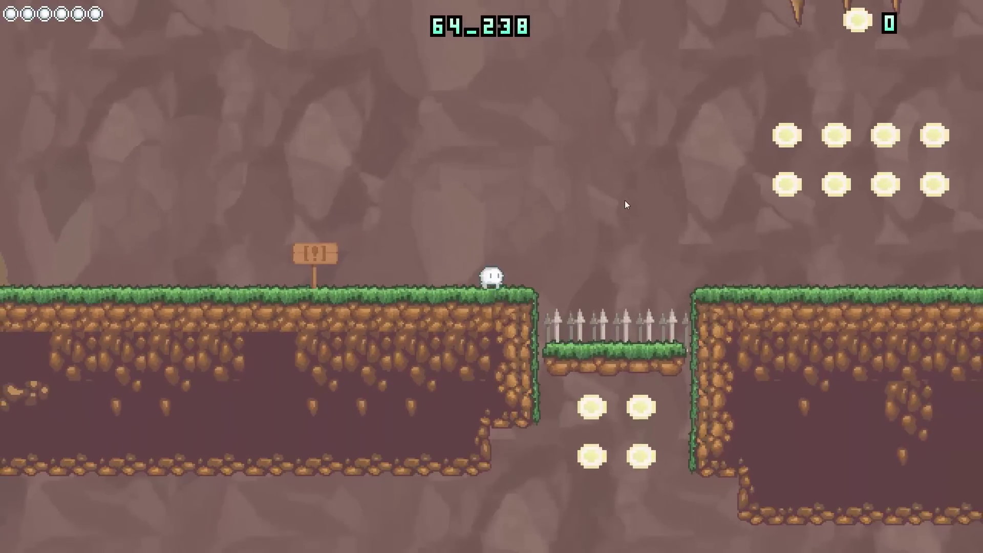
pyautogui.press('Right')
pyautogui.press('space')
pyautogui.press('Right')
pyautogui.press('space')
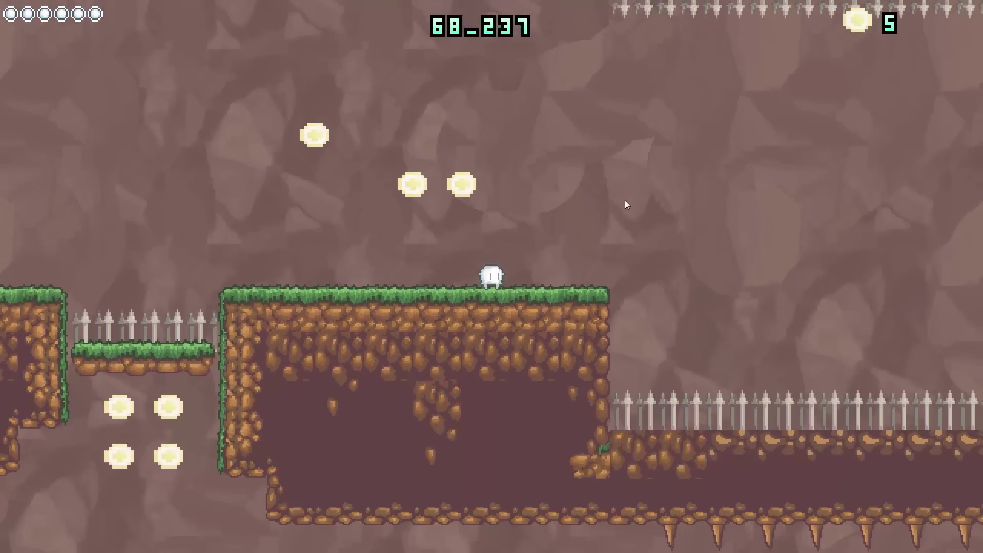
# - Go back for more coins above the ledge and jump onto the floating platform over the long spike field
pyautogui.press('Left')
pyautogui.press('space')
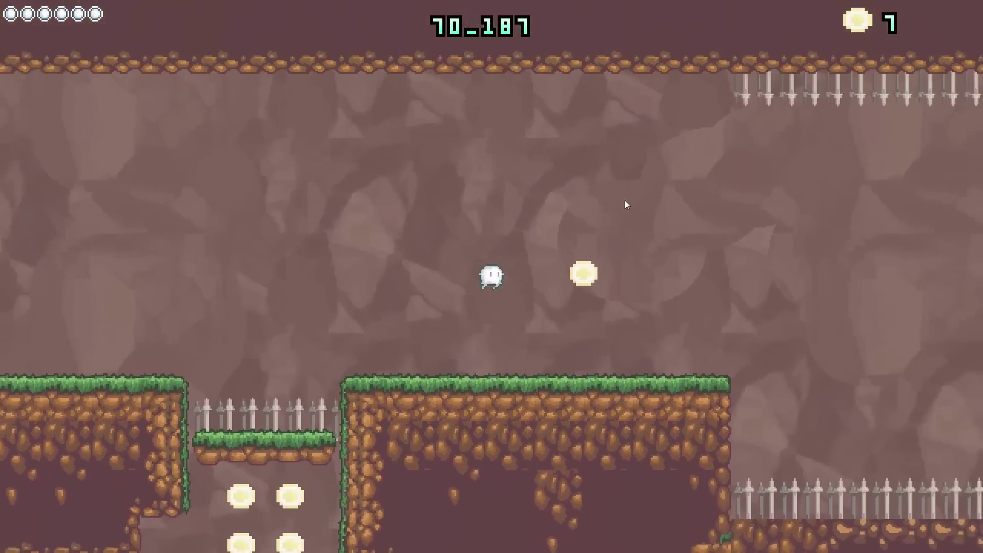
pyautogui.press('Right')
pyautogui.press('space')
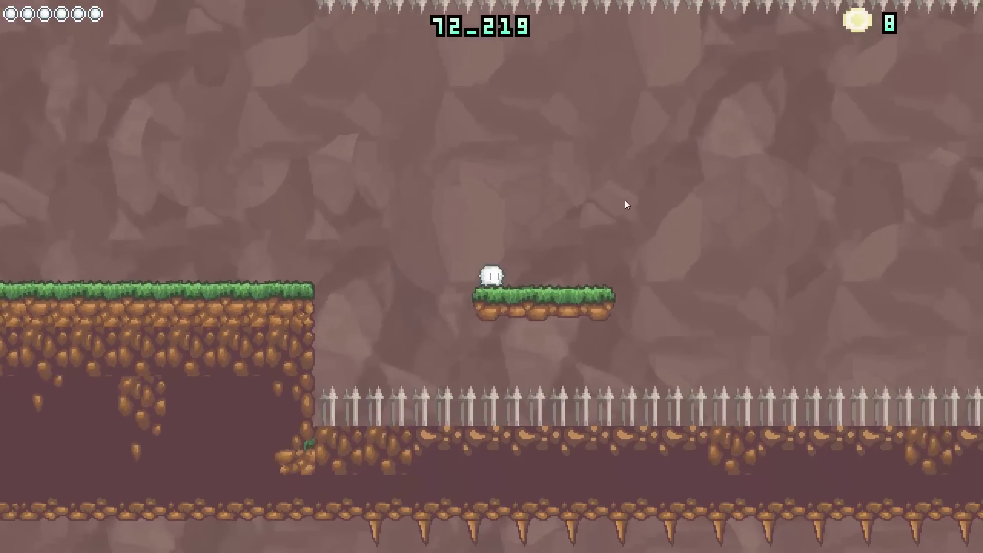
# - Jump from the floating platform to the enemy-patrolled ground and collect the row of coins above it
pyautogui.press('Right')
pyautogui.press('space')
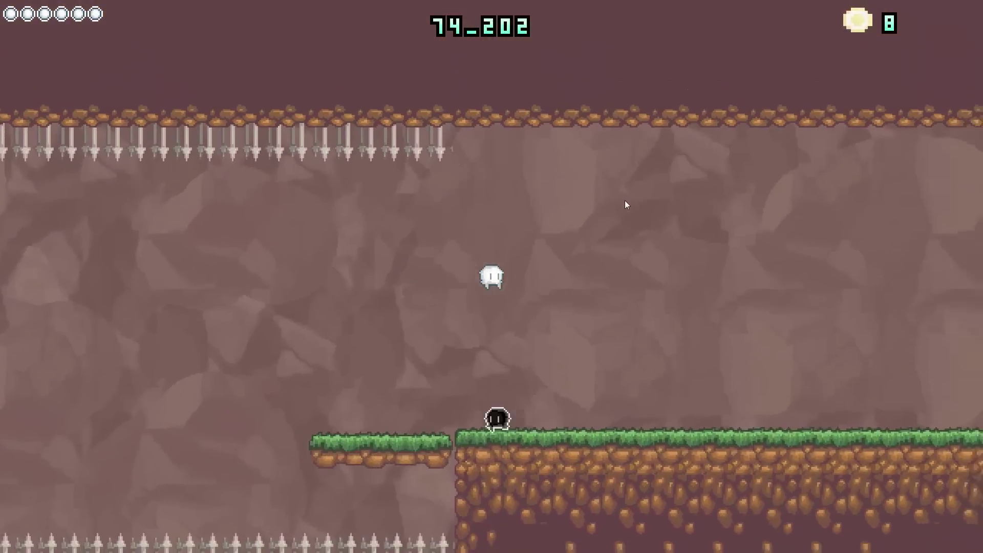
pyautogui.press('Right')
pyautogui.press('space')
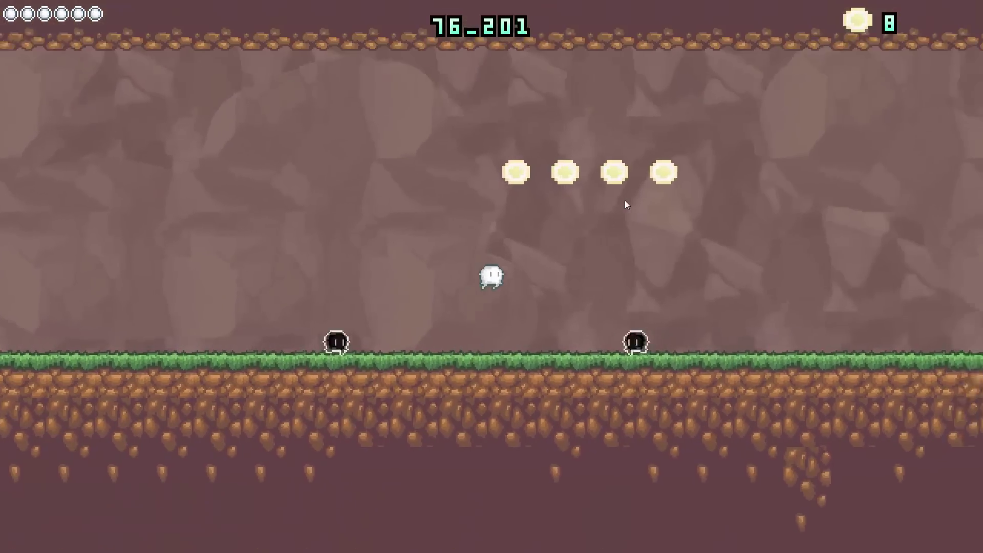
pyautogui.press('space')
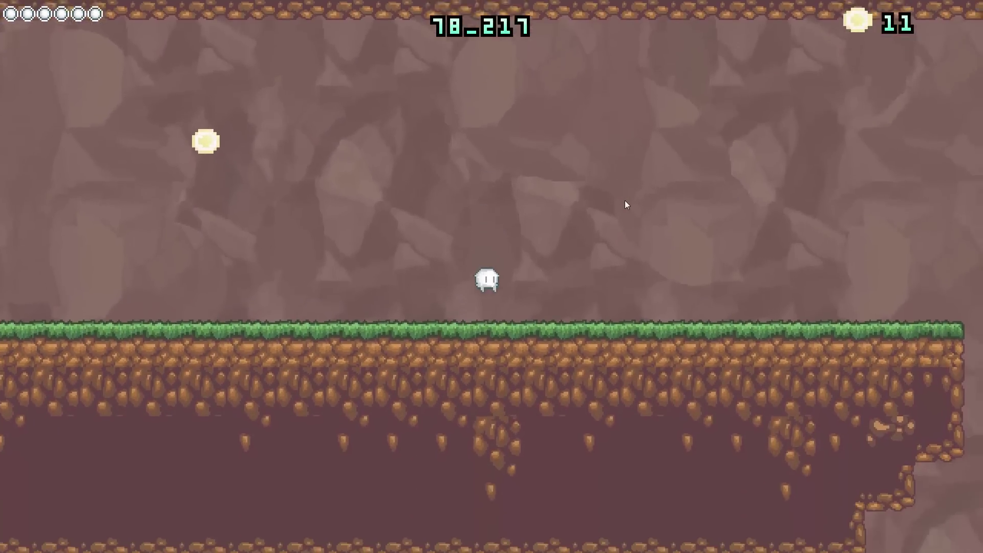
pyautogui.press('Right')
pyautogui.press('space')
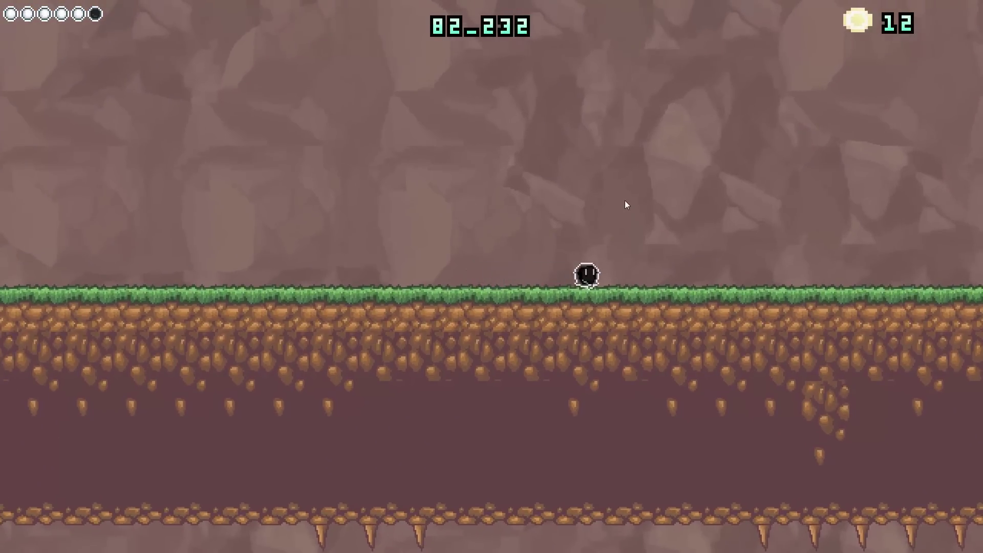
# - Jump on the remaining black enemy and walk back along the cleared ground
pyautogui.press('Right')
pyautogui.press('Right')
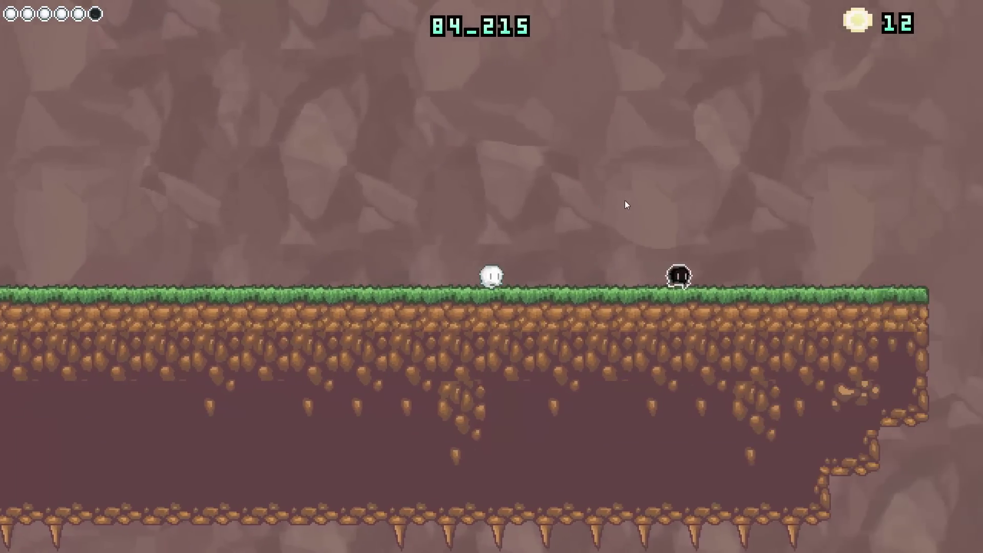
pyautogui.press('space')
pyautogui.press('Left')
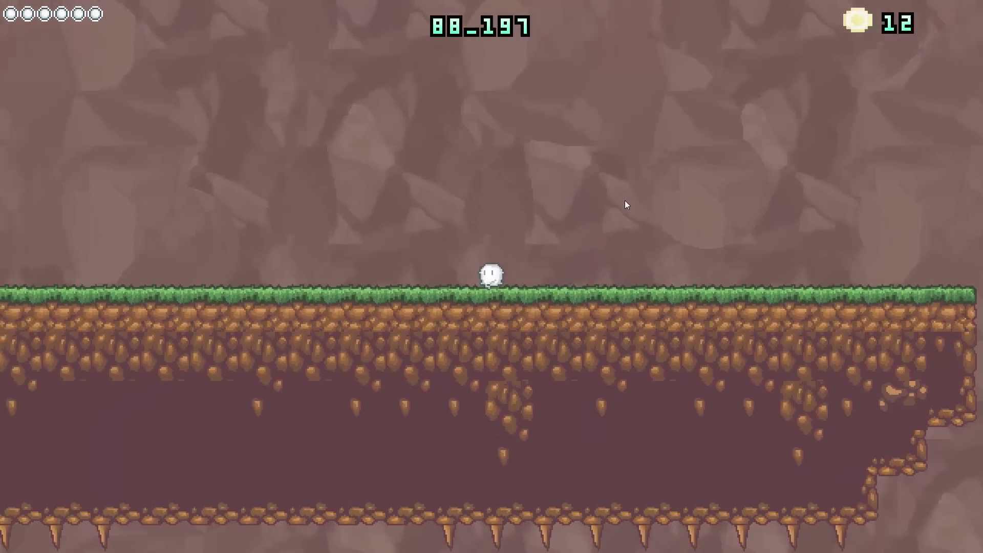
pyautogui.press('Left')
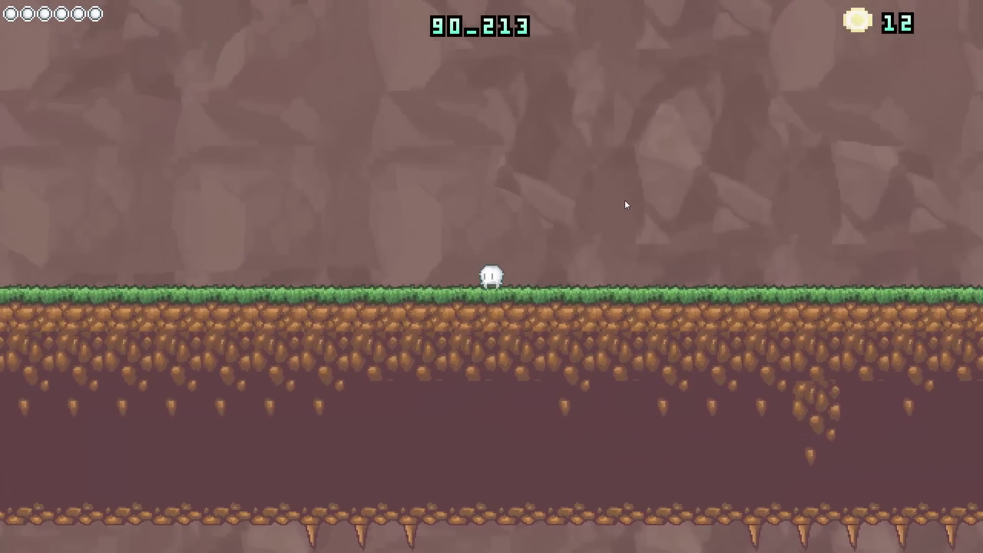
# - Jump off the far end of the upper ground and reach the signpost on the lower ledge
pyautogui.press('Right')
pyautogui.press('space')
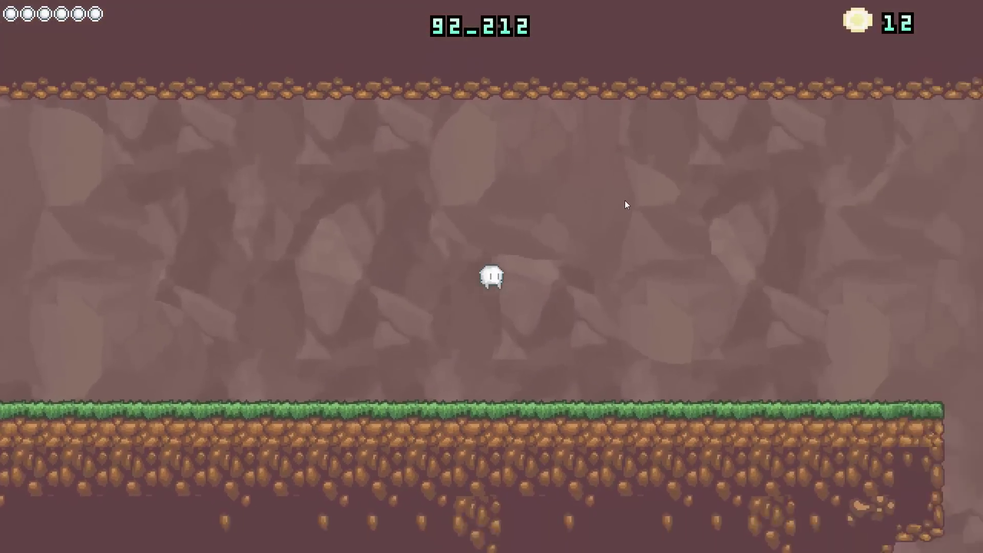
pyautogui.press('Right')
pyautogui.press('space')
pyautogui.press('Left')
pyautogui.press('Right')
pyautogui.press('Left')
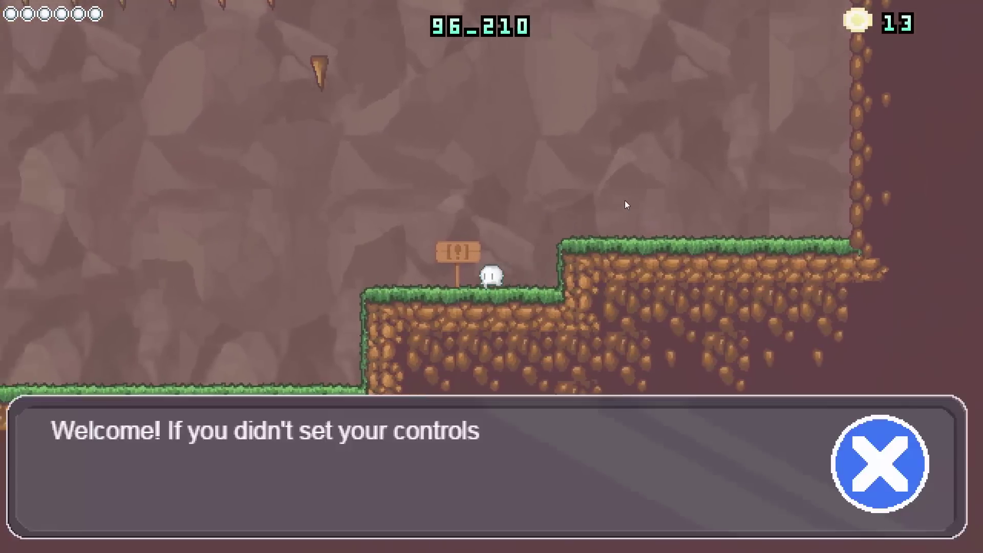
# - Jump back across the lower cave's floating platform, collect coins from the cluster, and land beside the spikes
pyautogui.press('space')
pyautogui.press('Left')
pyautogui.press('space')
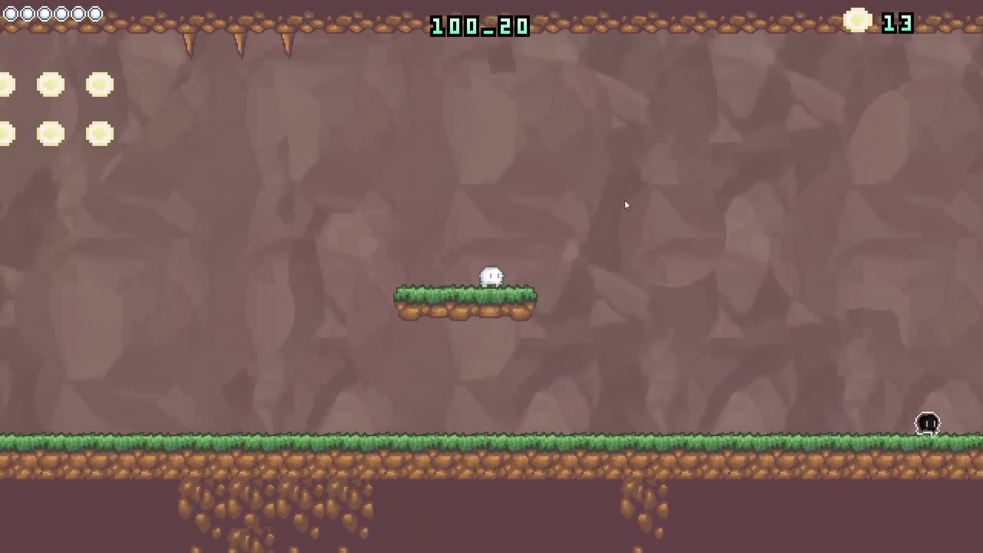
pyautogui.press('space')
pyautogui.press('Left')
pyautogui.press('space')
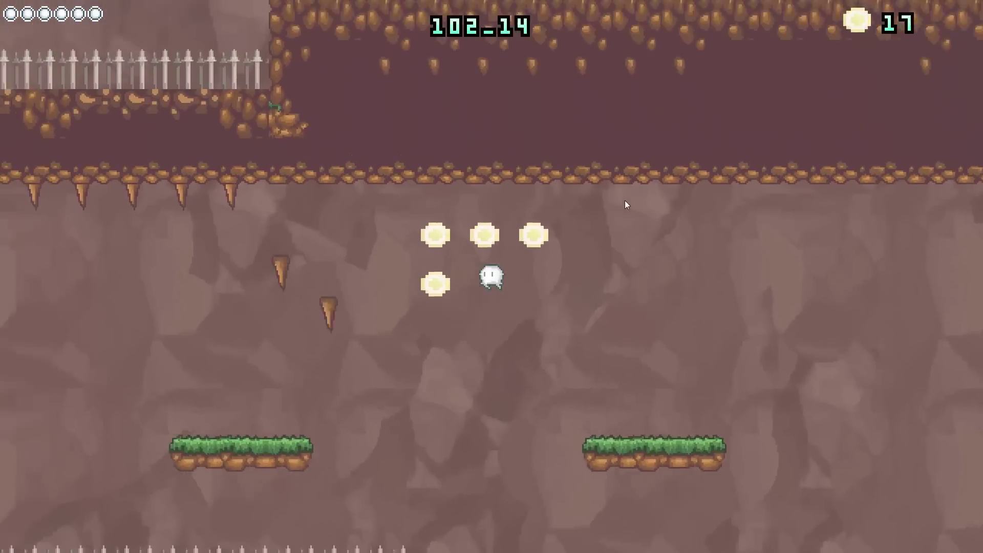
pyautogui.press('Left')
pyautogui.press('Right')
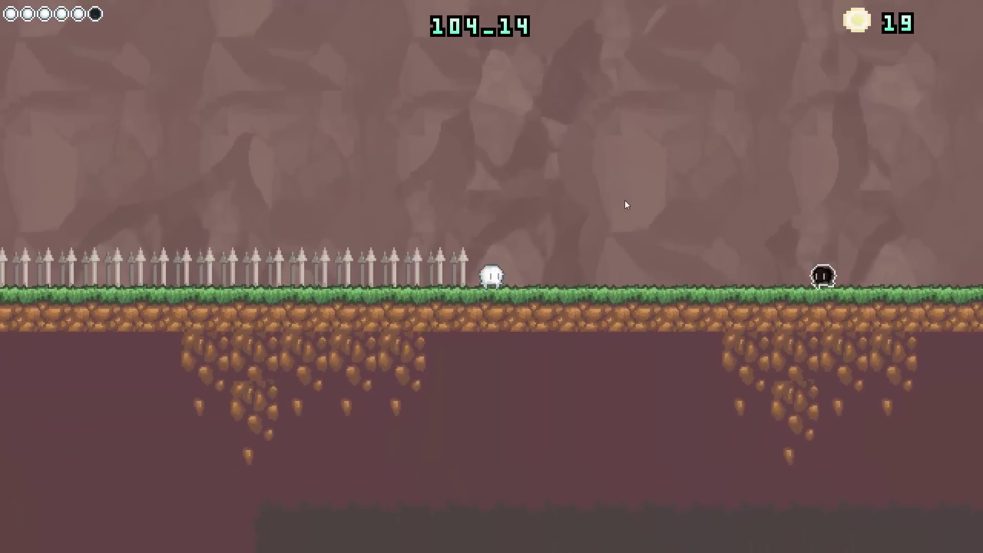
# - Jump over the black enemy and cross the floating platforms above the long row of spikes
pyautogui.press('space')
pyautogui.press('space')
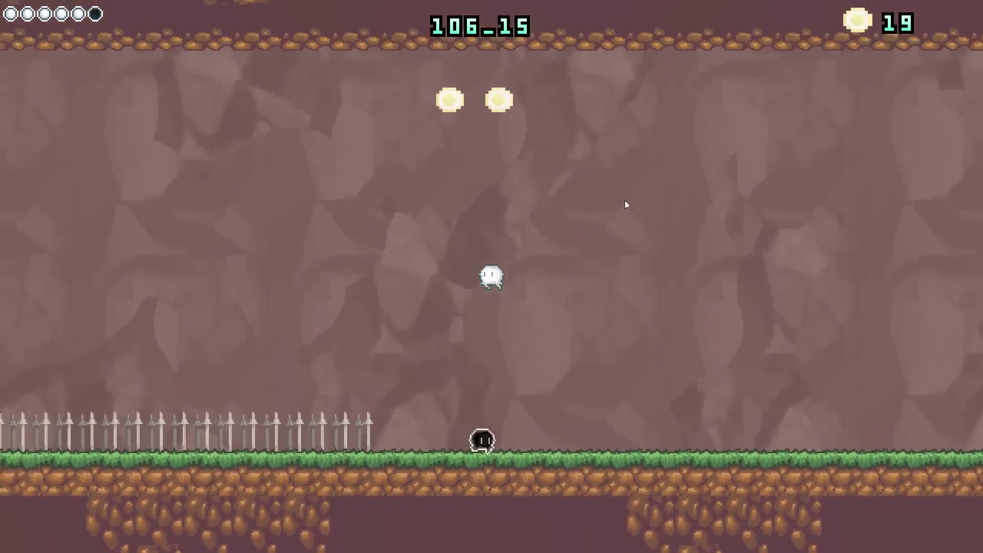
pyautogui.press('space')
pyautogui.press('Left')
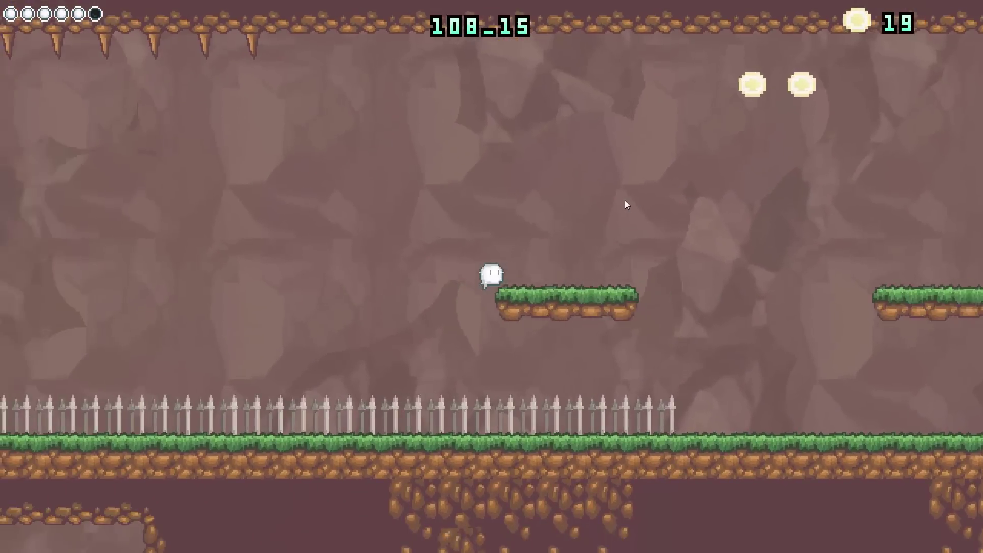
pyautogui.press('Right')
pyautogui.press('Left')
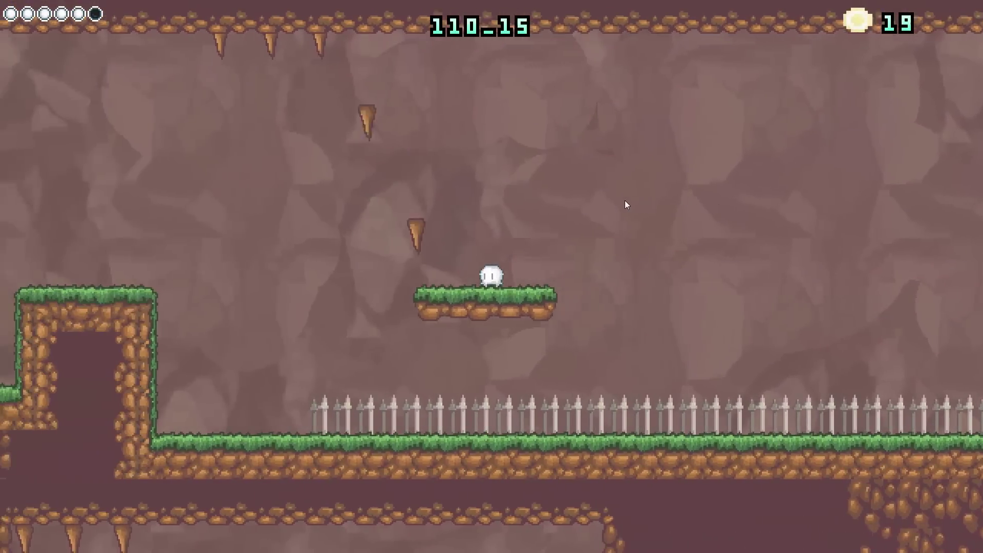
# - Jump off the last floating platform past the falling stalactites and land on the tall grassy block
pyautogui.press('space')
pyautogui.press('Left')
pyautogui.press('Right')
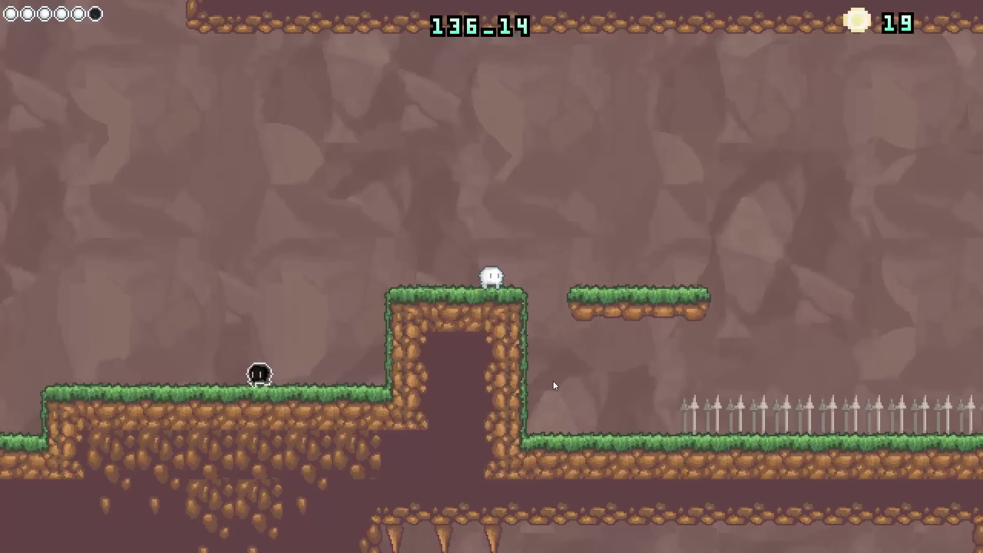
# - Jump down on the black enemy beside the grassy block and pick up the white orb left behind
pyautogui.press('Left')
pyautogui.press('space')
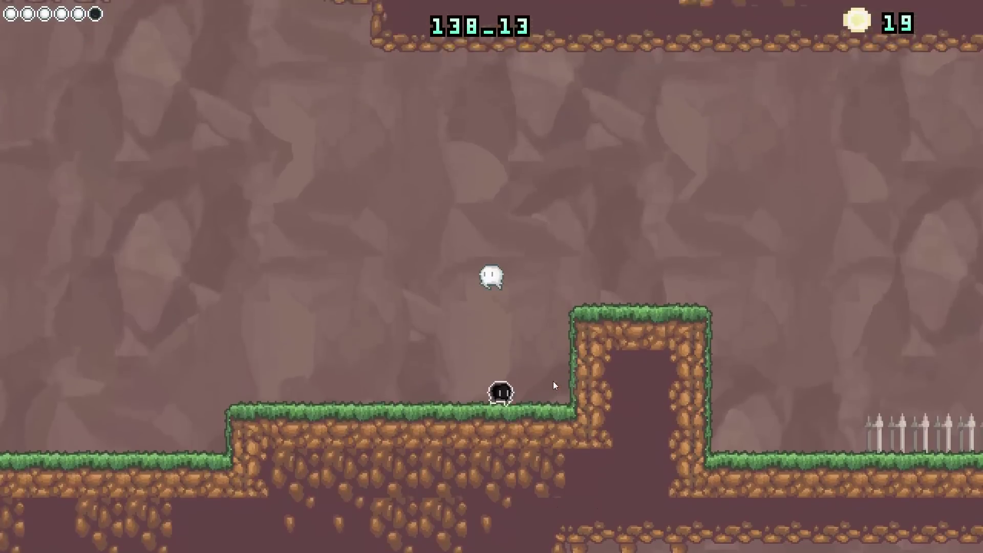
pyautogui.press('space')
pyautogui.press('space')
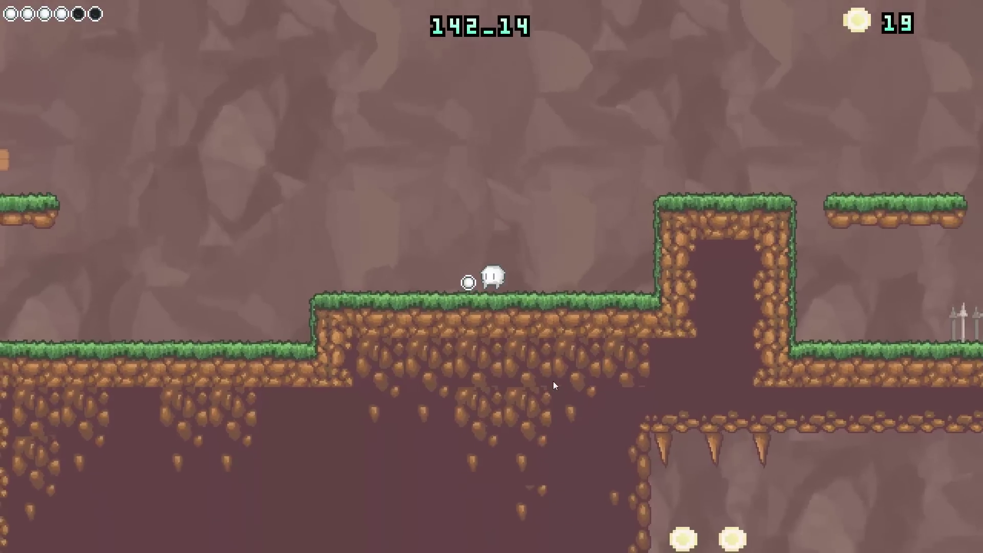
pyautogui.press('Right')
pyautogui.press('Left')
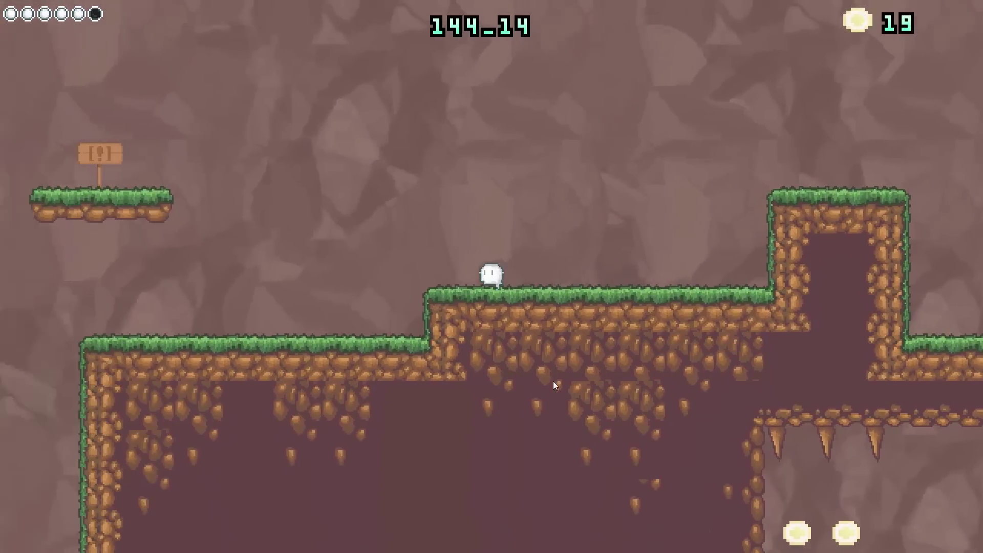
# - Collect the glowing power-up above the spiked ledge and jump back to the signpost platform
pyautogui.press('space')
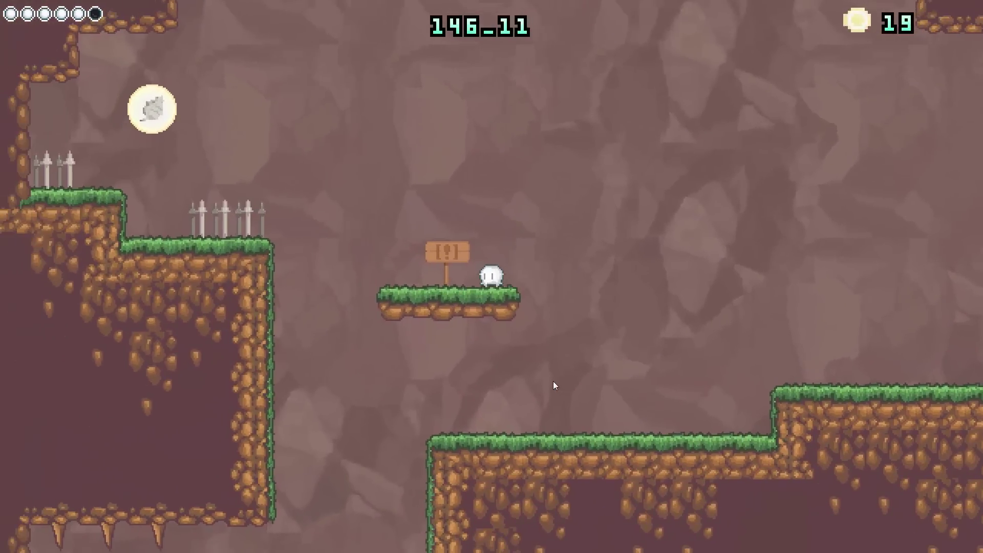
pyautogui.press('Left')
pyautogui.press('space')
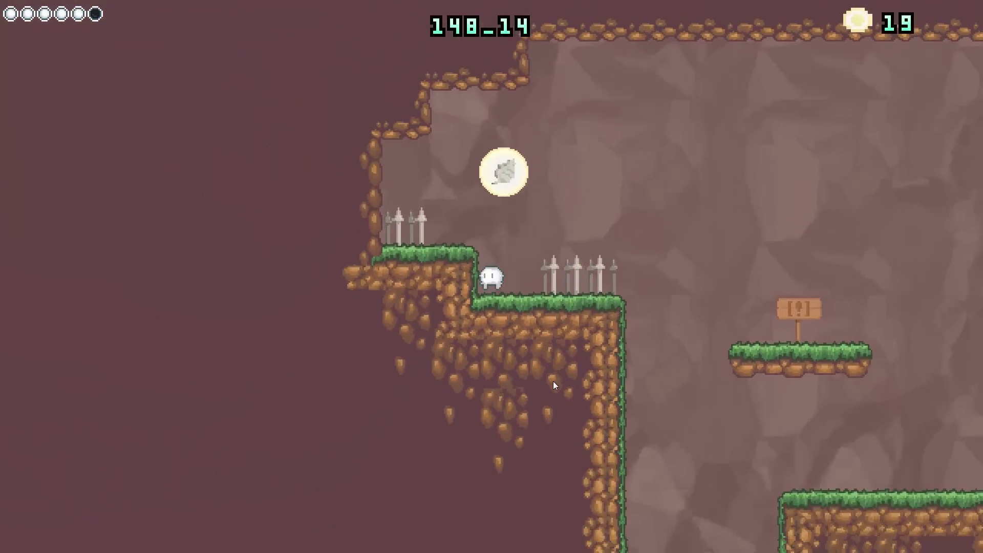
pyautogui.press('space')
pyautogui.press('Right')
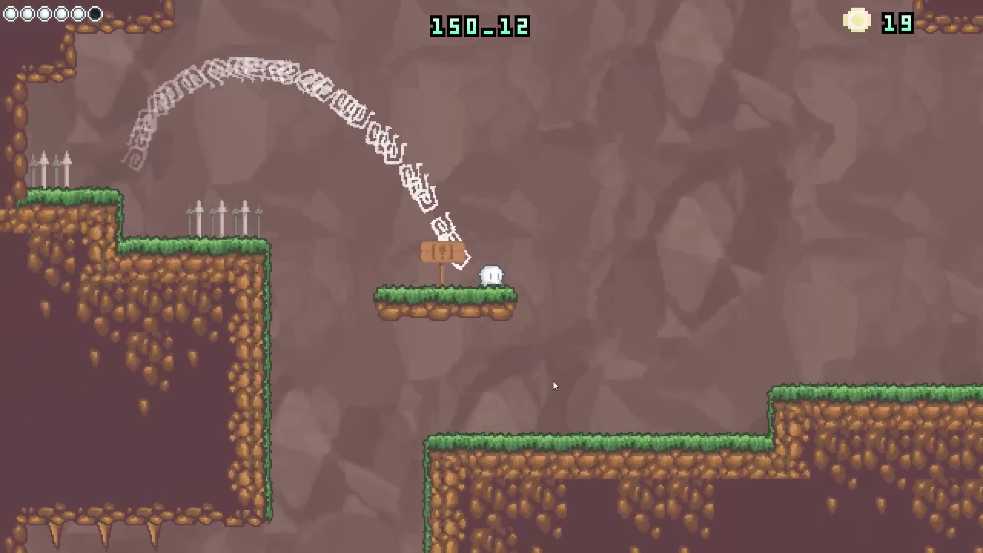
# - Double-jump up to the coins beneath the spiked platform, collect some, and come down on the stepped ground
pyautogui.press('Right')
pyautogui.press('space')
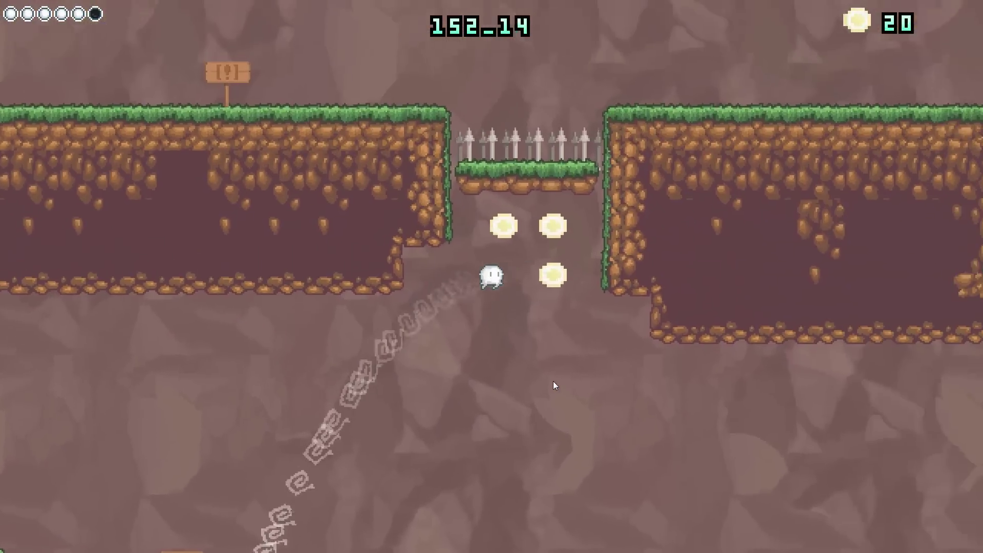
pyautogui.press('Left')
pyautogui.press('space')
pyautogui.press('Right')
pyautogui.press('space')
pyautogui.press('Left')
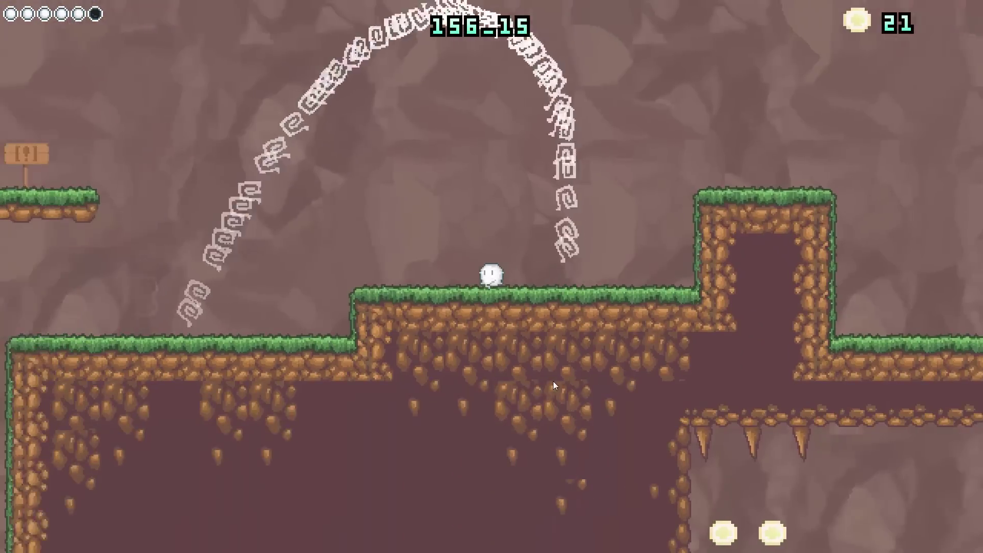
# - Practise double jumps back and forth over the stepped ground near the signpost platform
pyautogui.press('Right')
pyautogui.press('space')
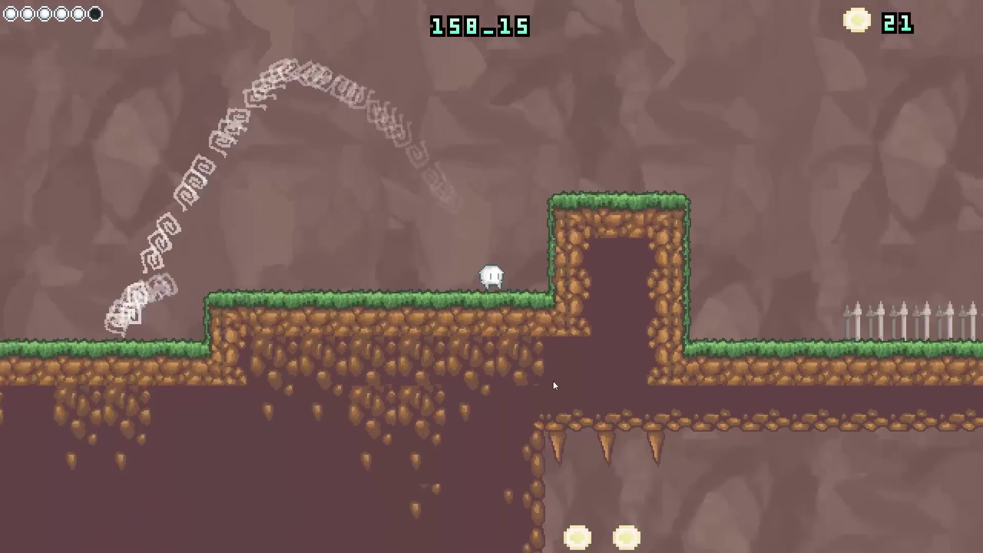
pyautogui.press('Left')
pyautogui.press('space')
pyautogui.press('space')
pyautogui.press('Right')
pyautogui.press('space')
pyautogui.press('Left')
pyautogui.press('space')
# - Double-jump from above the signpost platform to another coin under the spikes and return to the stepped ground
pyautogui.press('Right')
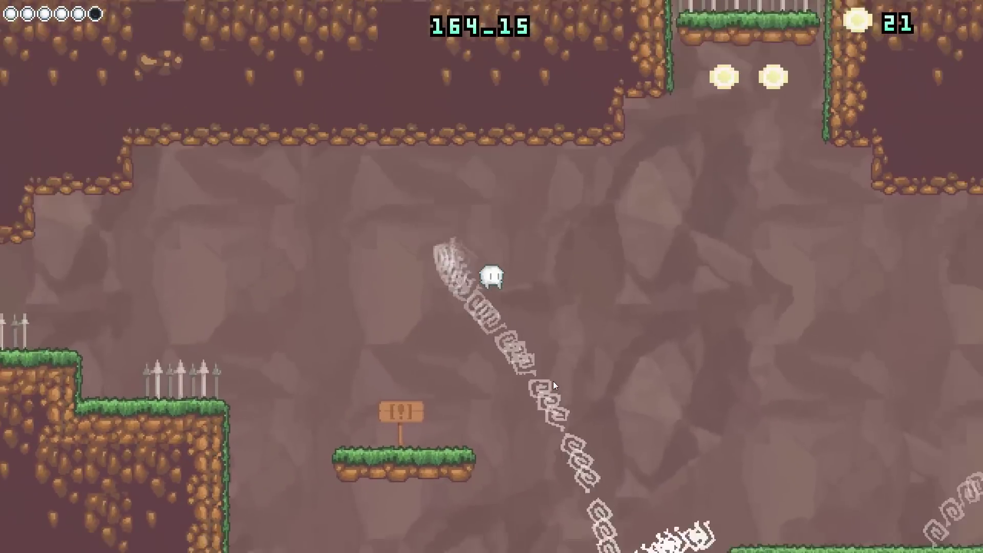
pyautogui.press('space')
pyautogui.press('Left')
pyautogui.press('Right')
pyautogui.press('space')
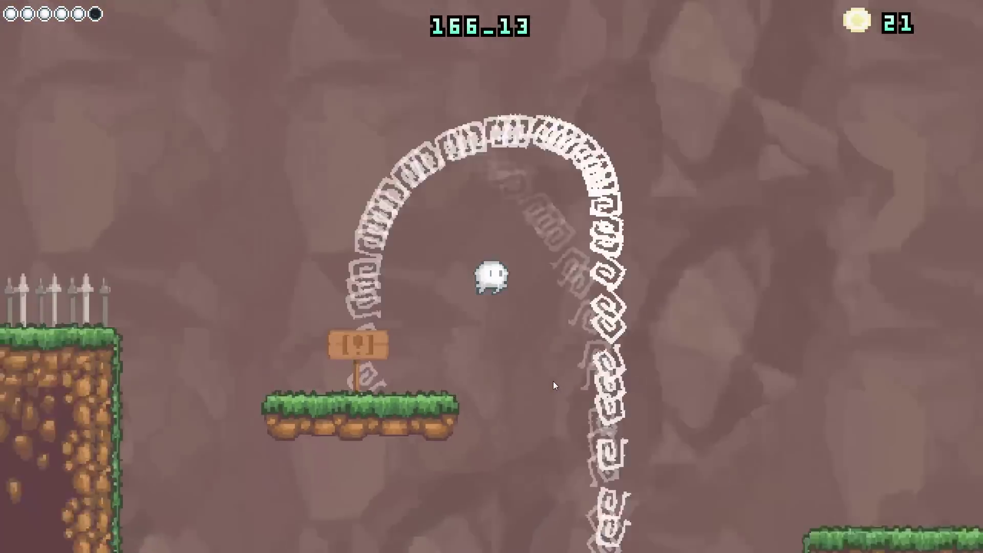
pyautogui.press('space')
pyautogui.press('Left')
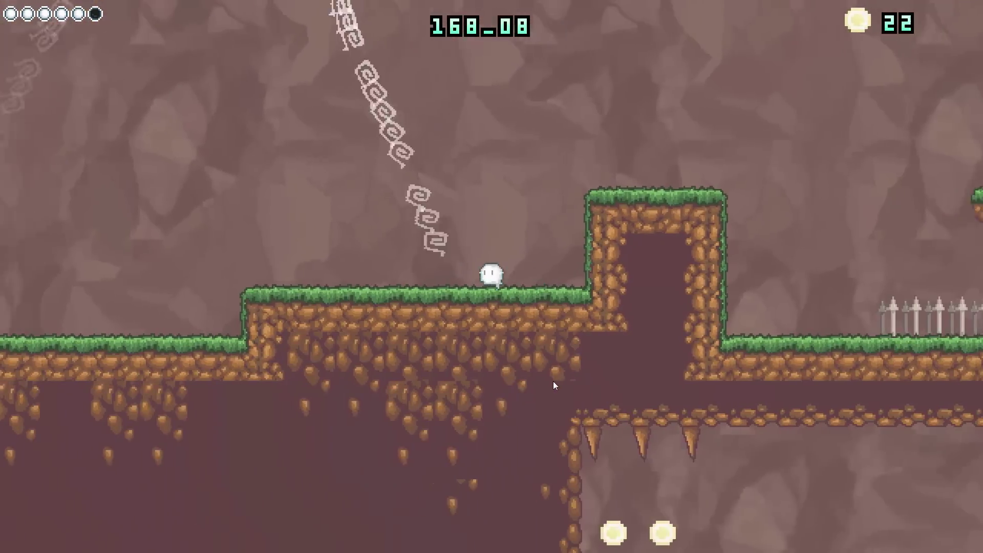
# - Drop into the shaft below the signpost platform and double-jump back up along its wall
pyautogui.press('Left')
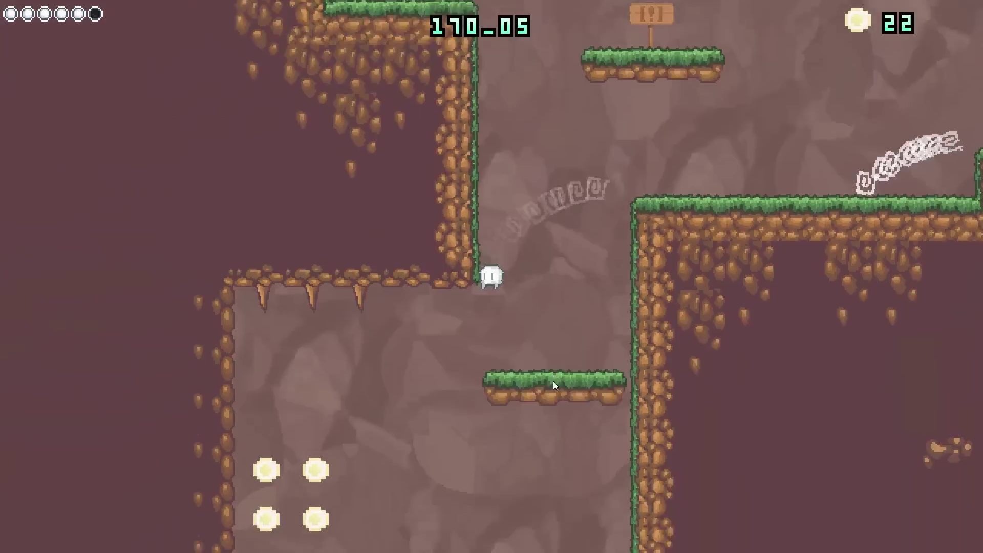
pyautogui.press('Right')
pyautogui.press('Left')
pyautogui.press('space')
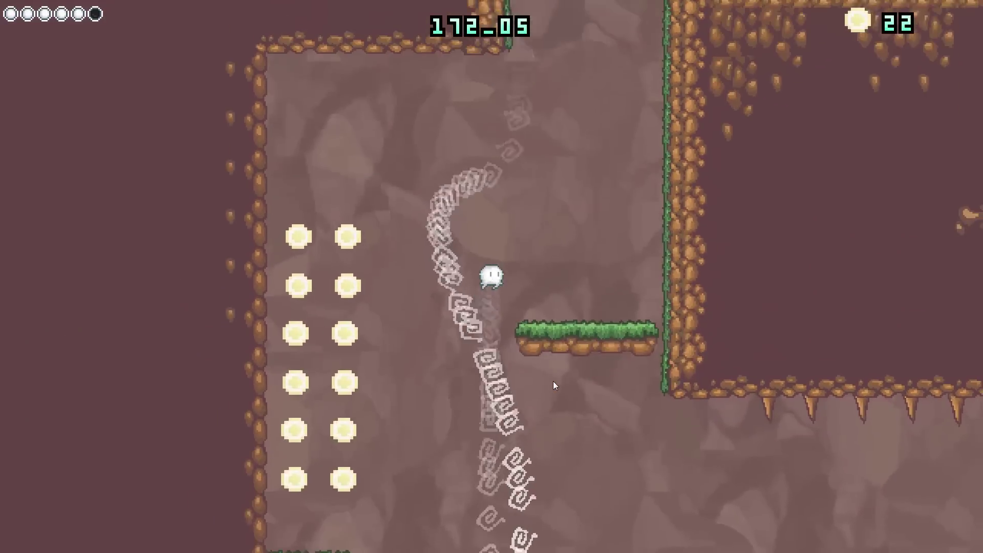
pyautogui.press('Right')
pyautogui.press('space')
pyautogui.press('Left')
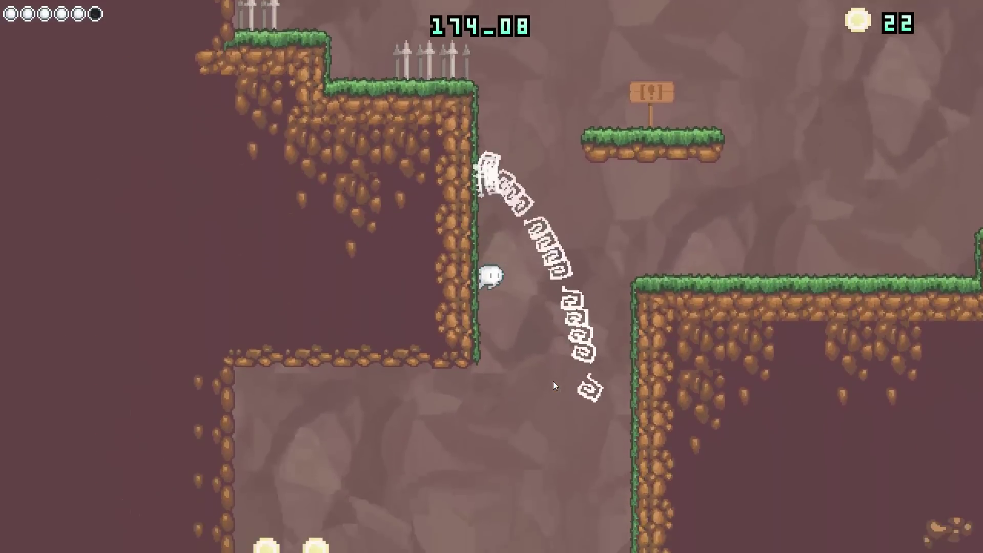
# - Descend the shaft again to the lower cave and collect the first coins from the columns along the wall
pyautogui.press('Right')
pyautogui.press('Left')
pyautogui.press('Left')
pyautogui.press('space')
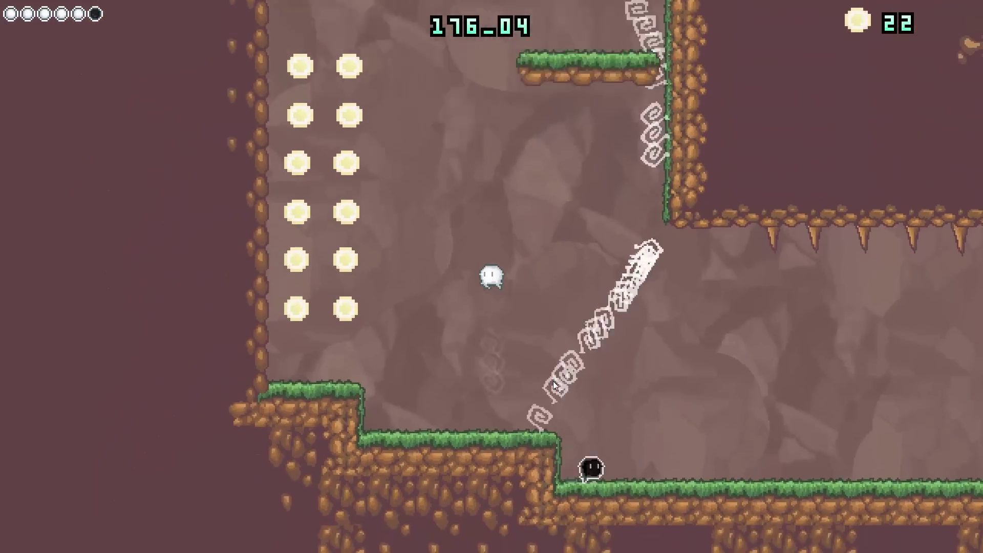
pyautogui.press('Right')
pyautogui.press('Left')
pyautogui.press('space')
pyautogui.press('Left')
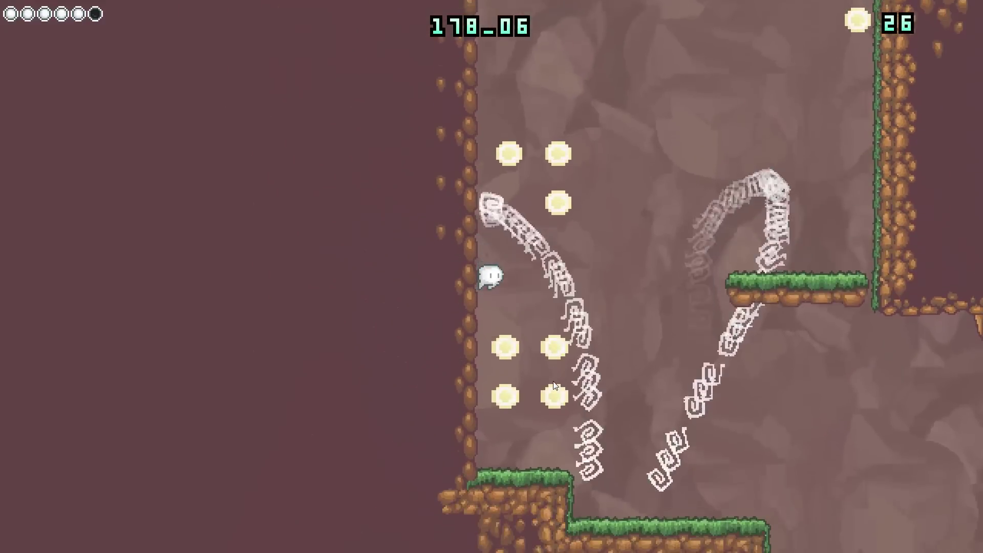
# - Keep jumping along the cave wall to gather more of its coins, leaving only the last low one
pyautogui.press('Right')
pyautogui.press('space')
pyautogui.press('Left')
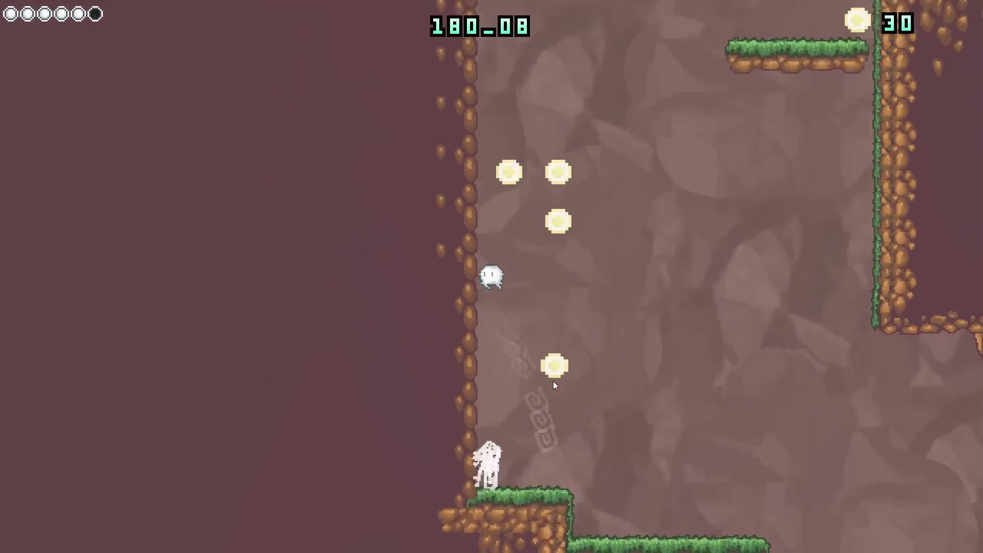
pyautogui.press('space')
pyautogui.press('Right')
pyautogui.press('Left')
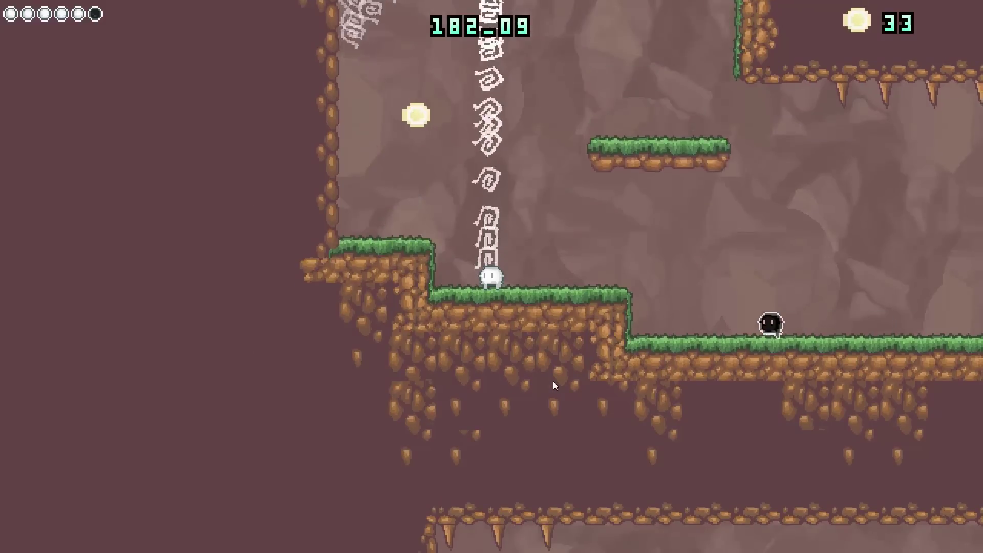
# - Double-jump around the stepped cave floor and collect the last coin beside the wall
pyautogui.press('space')
pyautogui.press('Left')
pyautogui.press('space')
pyautogui.press('Right')
pyautogui.press('Left')
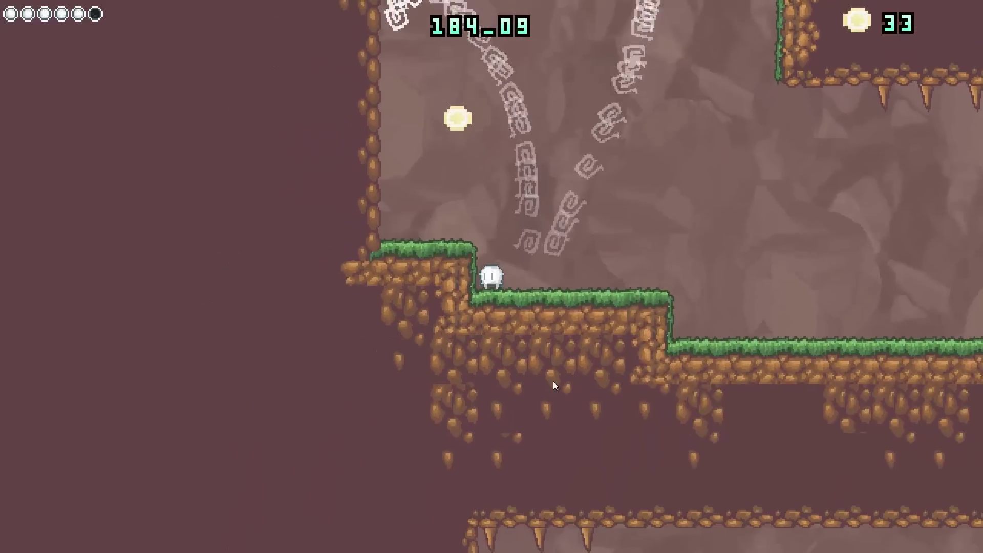
pyautogui.press('space')
pyautogui.press('space')
pyautogui.press('Right')
pyautogui.press('Left')
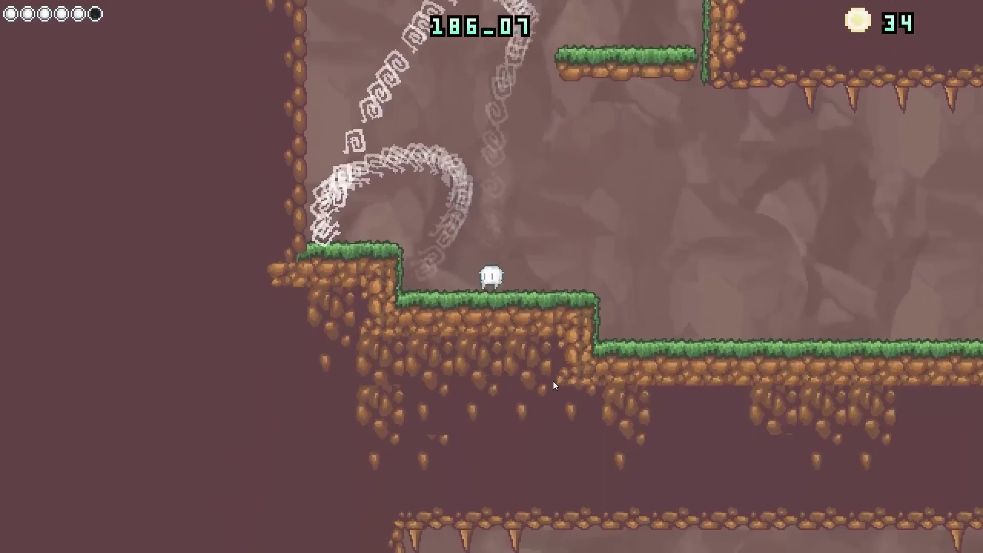
# - Cross the cave floor, jump over the black enemy, and land on the raised ledge beside the tall pillar
pyautogui.press('Right')
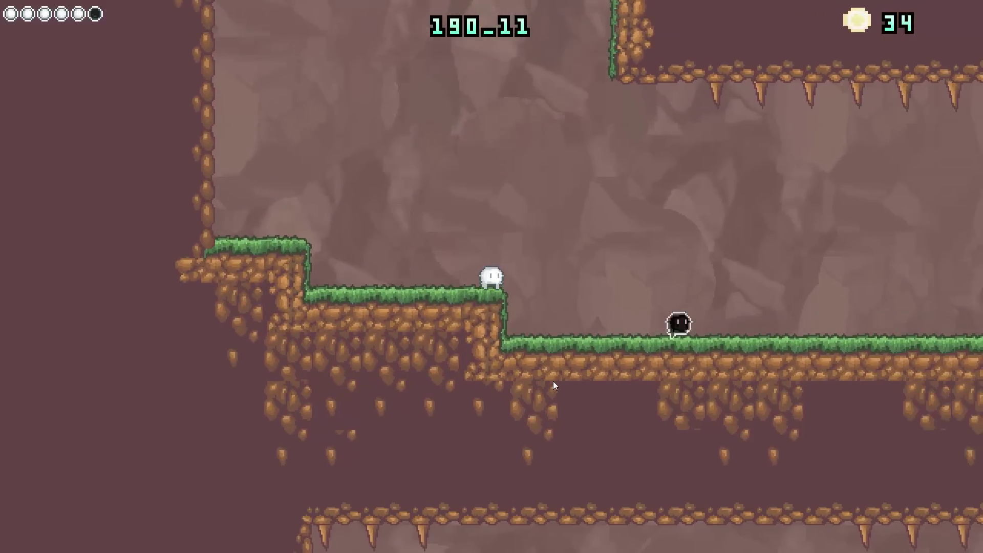
pyautogui.press('Right')
pyautogui.press('Right')
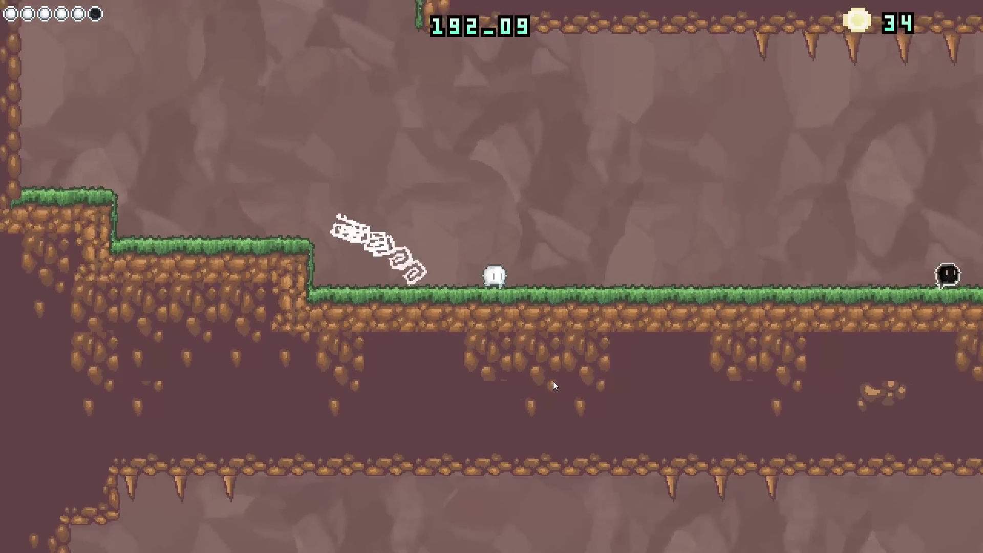
pyautogui.press('Right')
pyautogui.press('space')
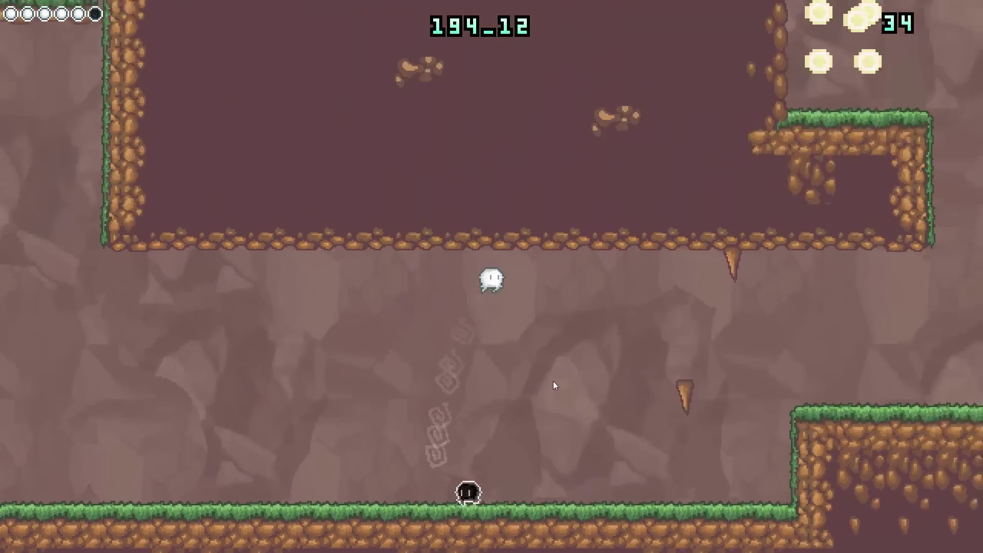
pyautogui.press('Right')
pyautogui.press('space')
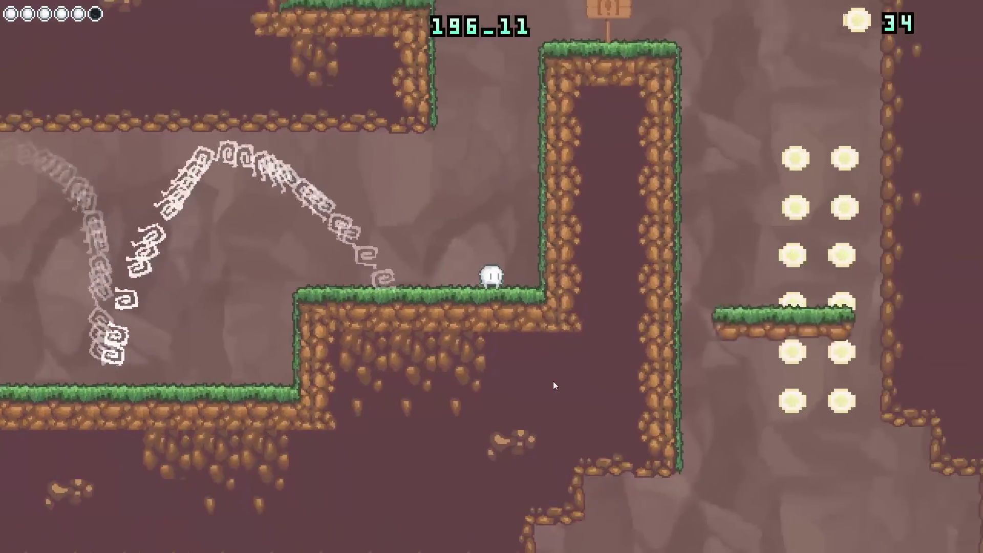
# - Double-jump to the top of the tall pillar, open the signpost's message and close it
pyautogui.press('space')
pyautogui.press('Right')
pyautogui.press('space')
pyautogui.press('Left')
pyautogui.press('x')
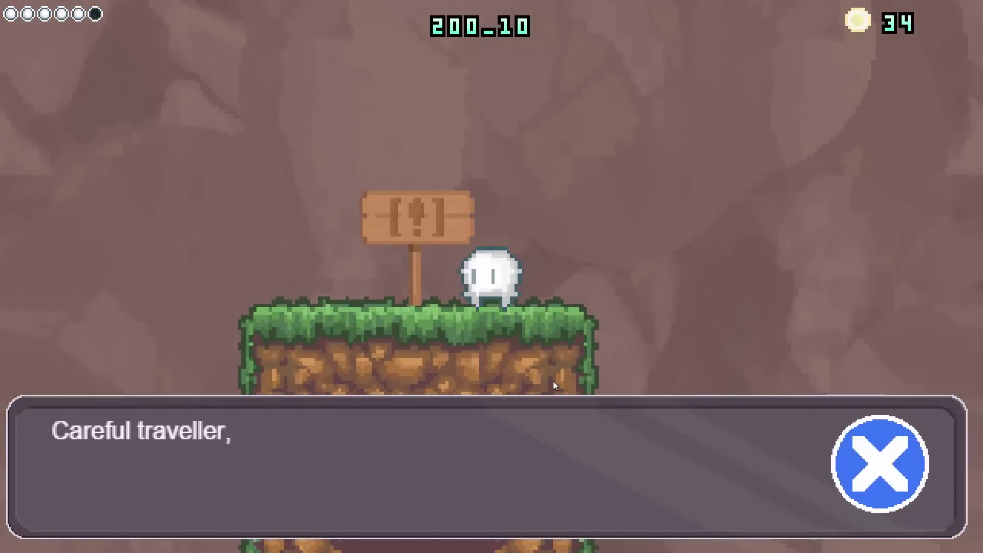
pyautogui.press('x')
pyautogui.press('Left')
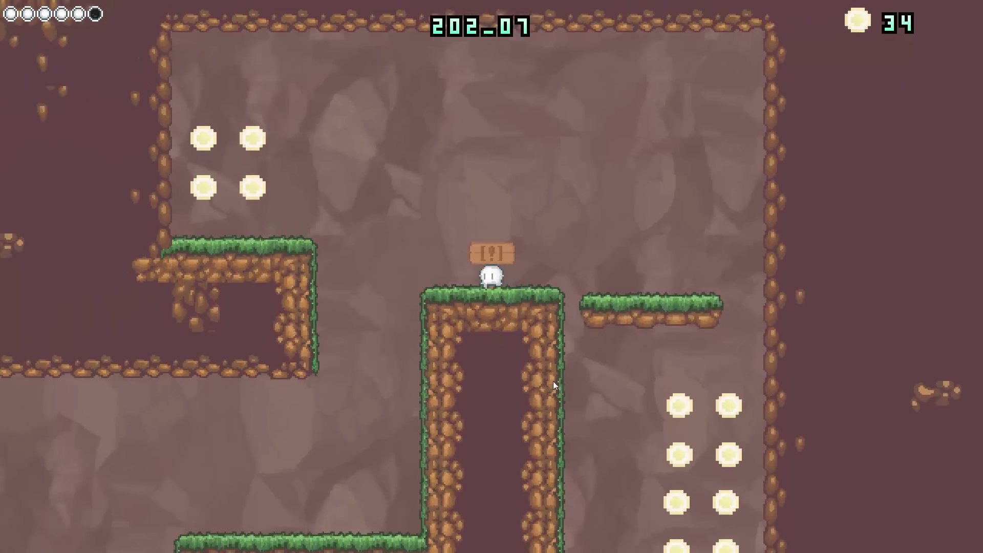
# - Collect the four coins on the ledge across from the signpost and double-jump over to the floating platform
pyautogui.press('space')
pyautogui.press('Right')
pyautogui.press('space')
pyautogui.press('space')
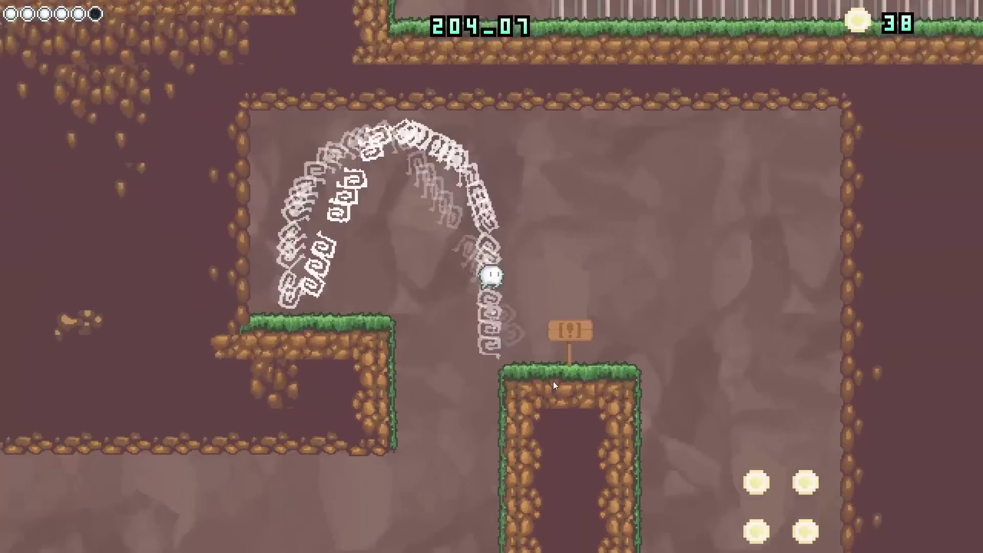
pyautogui.press('space')
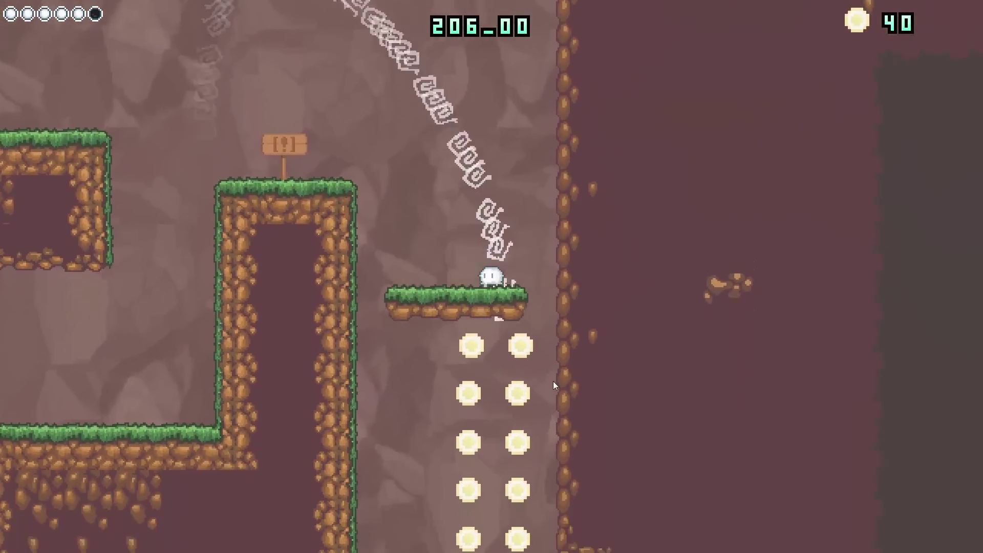
# - Drop through the coin columns below the floating platform and land past the spikes on the grey rock floor
pyautogui.press('Right')
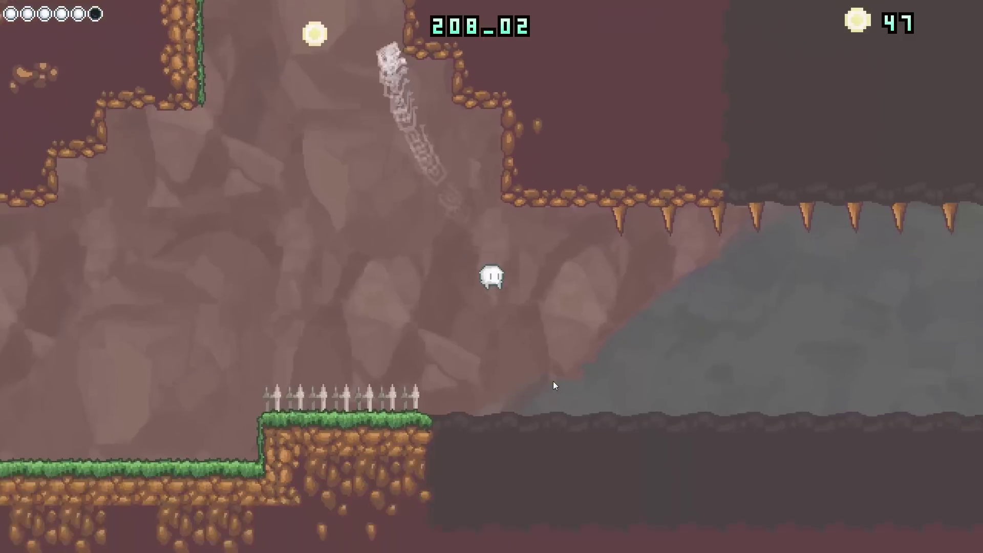
pyautogui.press('Left')
pyautogui.press('Right')
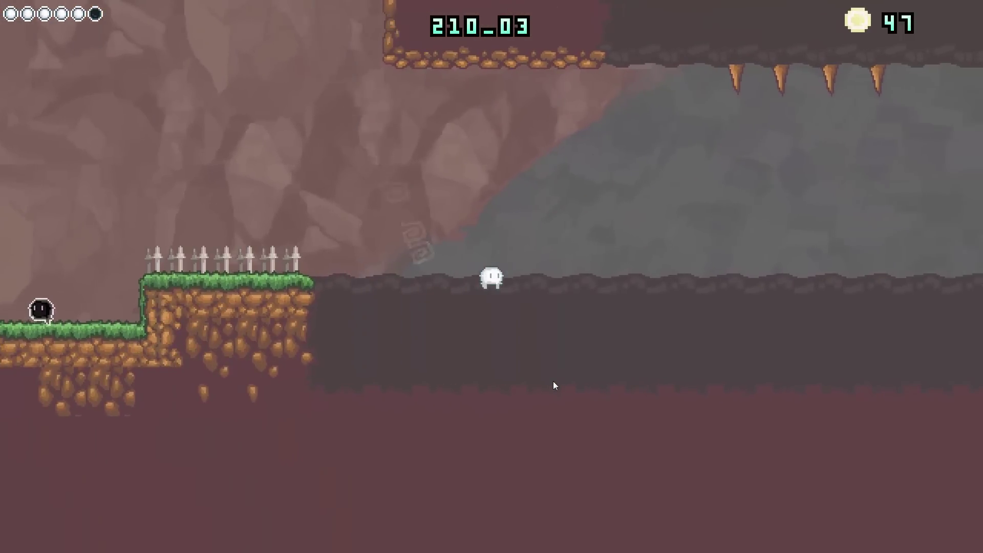
# - Run along the grey rock floor past the hanging stalactites and jump into the open boss arena
pyautogui.press('Right')
pyautogui.press('Right')
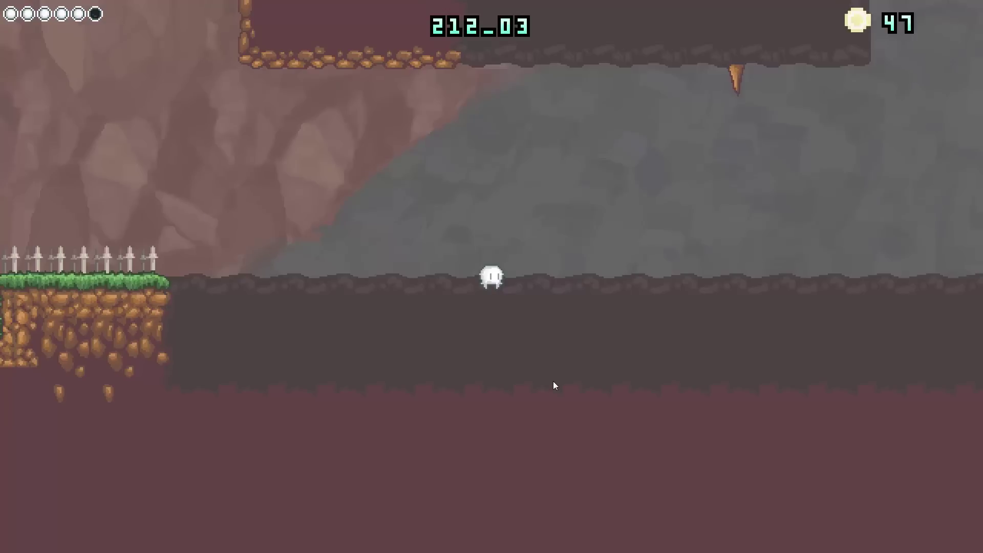
pyautogui.press('Right')
pyautogui.press('Right')
pyautogui.press('Right')
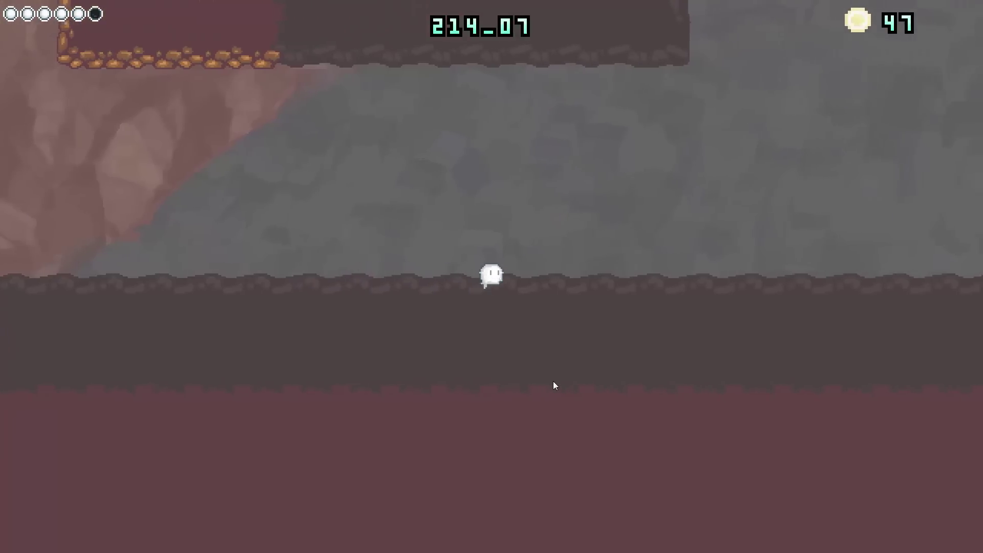
pyautogui.press('space')
pyautogui.press('space')
pyautogui.press('Left')
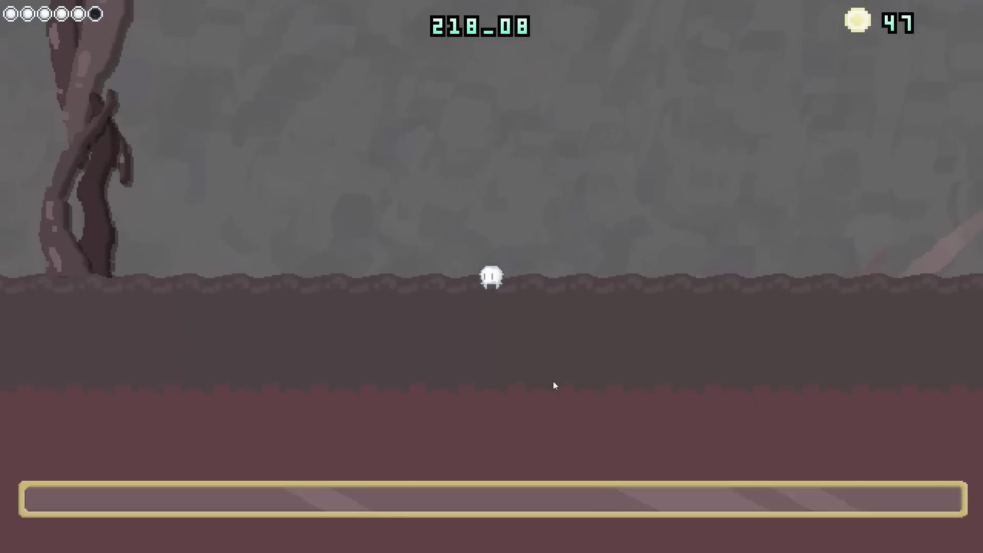
# - Pause the game in the boss arena, resume it and start moving again
pyautogui.press('Escape')
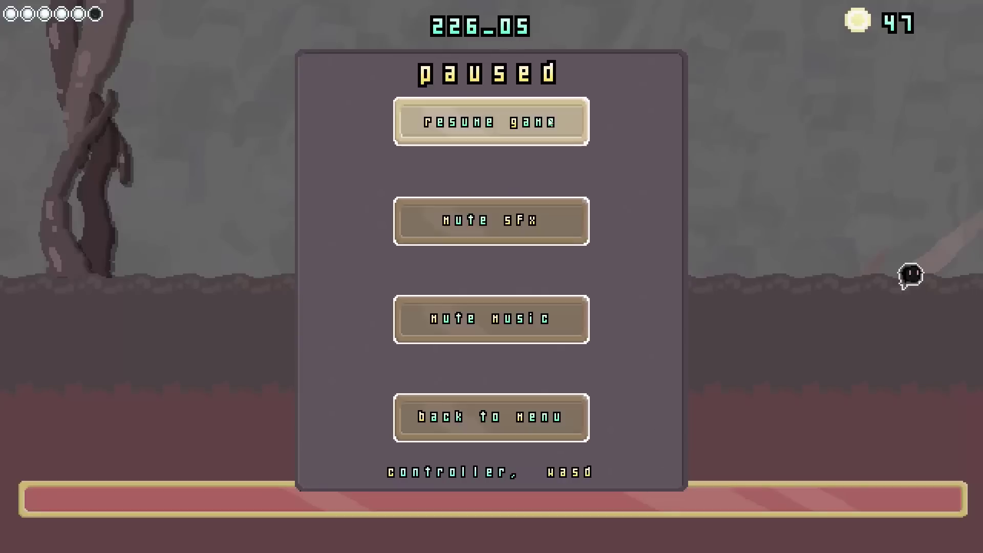
pyautogui.click(574, 131)
pyautogui.press('a')
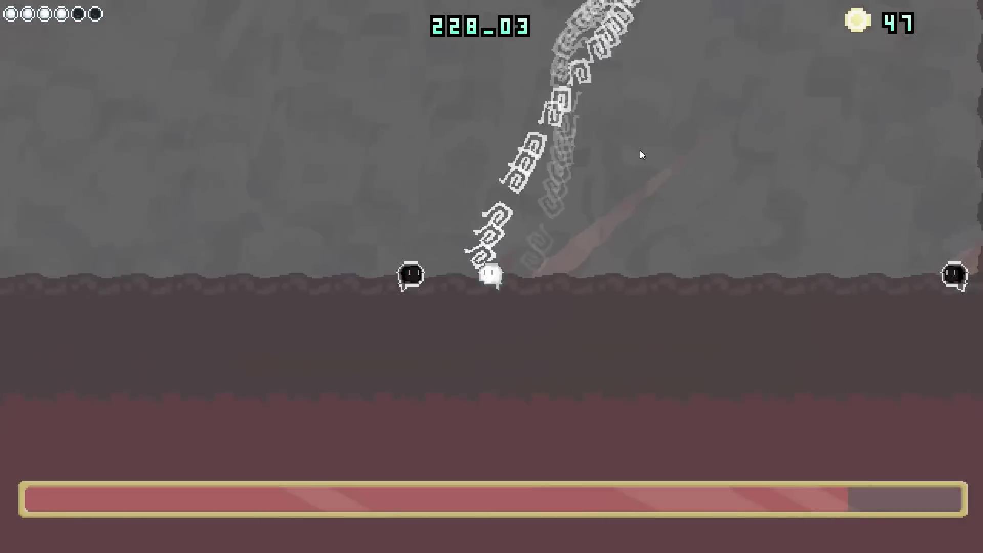
# - Fight the giant black boss near the arena's end wall, double-jumping to stomp it and dodge the small black enemies
pyautogui.press('w')
pyautogui.press('d')
pyautogui.press('d')
pyautogui.press('w')
pyautogui.press('a')
pyautogui.press('d')
pyautogui.press('w')
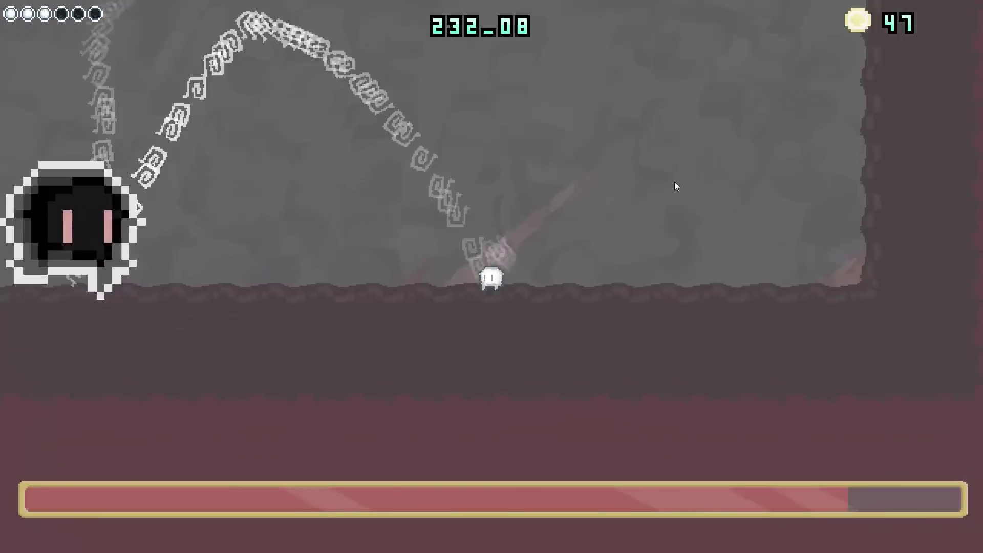
pyautogui.press('w')
pyautogui.press('d')
pyautogui.press('w')
pyautogui.press('a')
pyautogui.press('d')
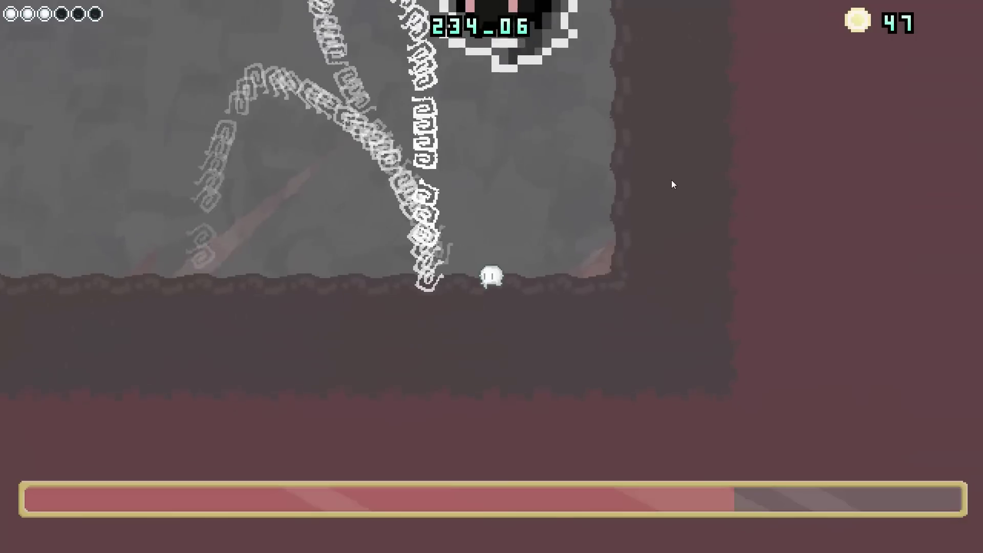
# - Keep double-jumping back and forth across the arena to stomp the boss repeatedly until the run ends
pyautogui.press('a')
pyautogui.press('w')
pyautogui.press('d')
pyautogui.press('w')
pyautogui.press('a')
pyautogui.press('w')
pyautogui.press('d')
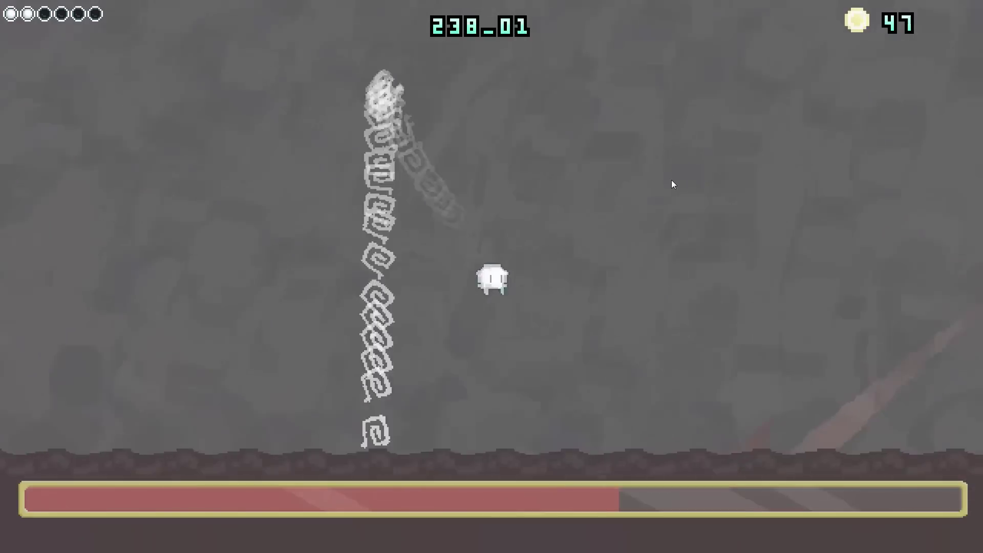
pyautogui.press('w')
pyautogui.press('a')
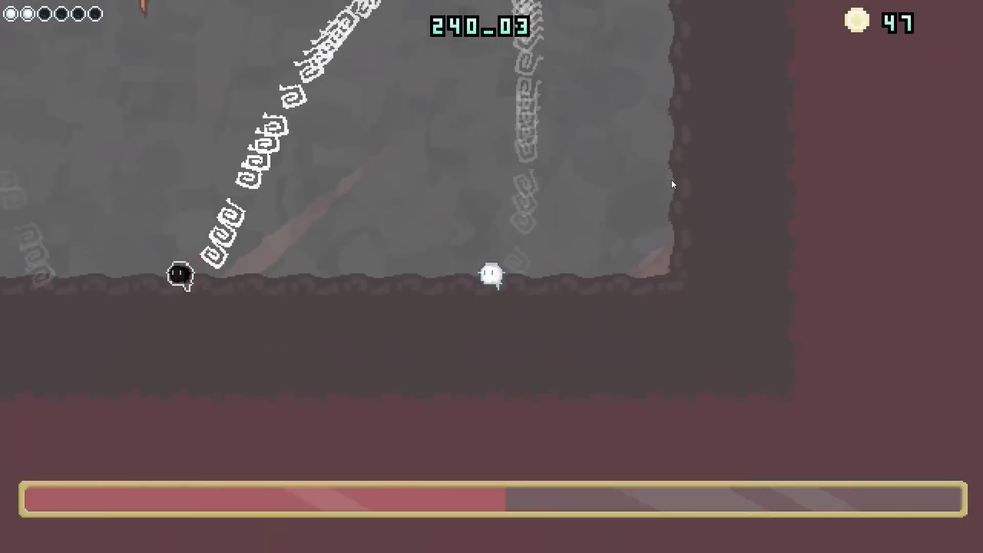
pyautogui.press('w')
pyautogui.press('d')
pyautogui.press('w')
pyautogui.press('a')
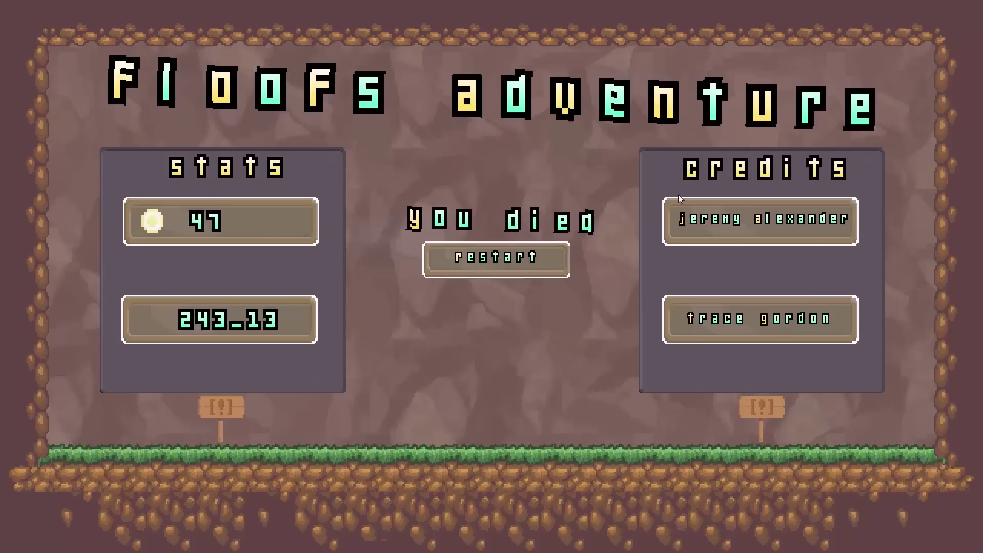
# - Return from the death screen to the main menu, then view the options and close them
pyautogui.click(557, 254)
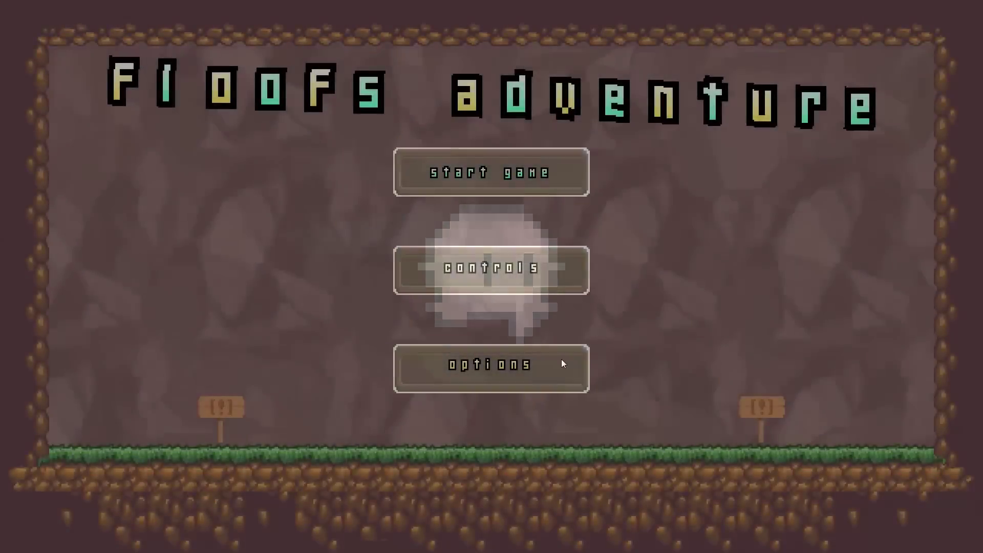
pyautogui.click(562, 360)
pyautogui.click(727, 354)
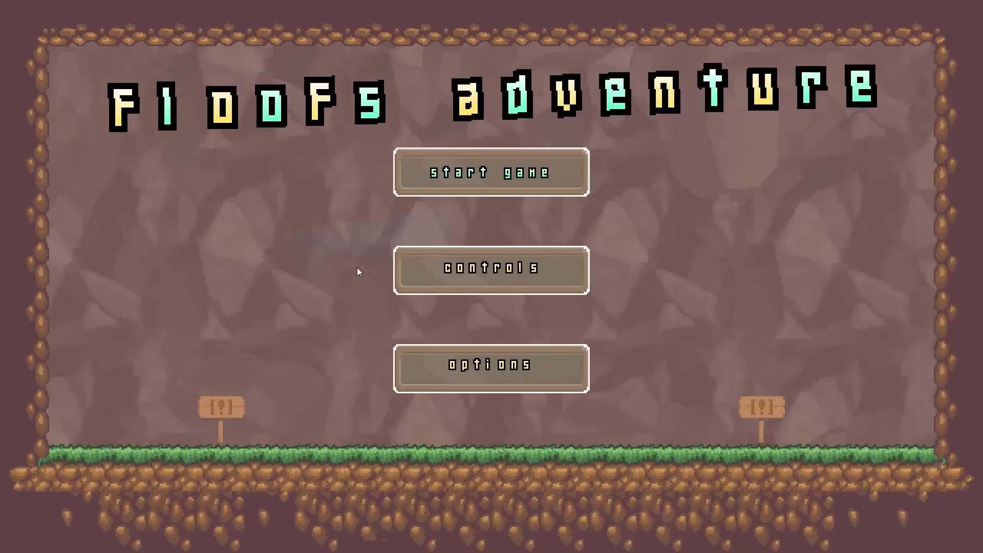
# - Start a new game, pause it and go back to the main menu
pyautogui.click(427, 178)
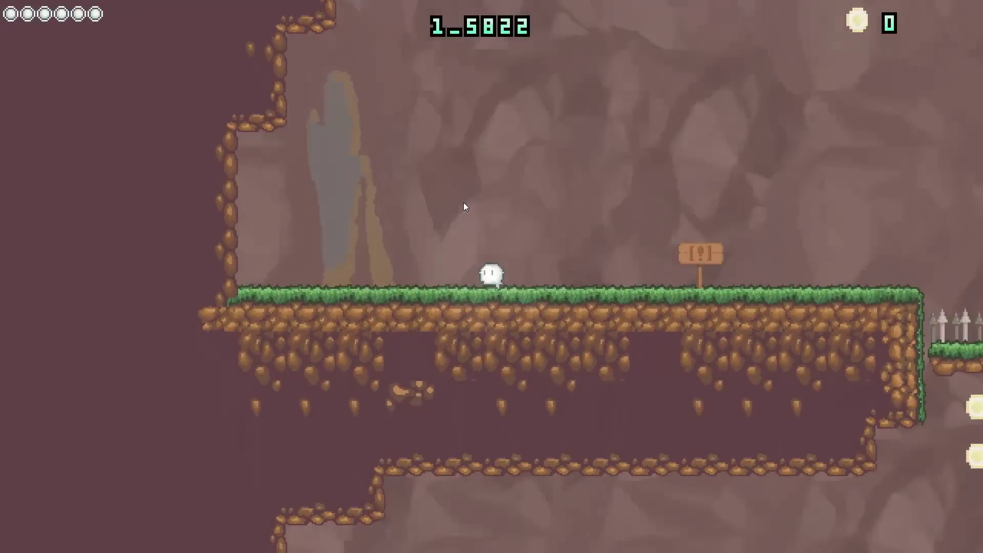
pyautogui.press('Escape')
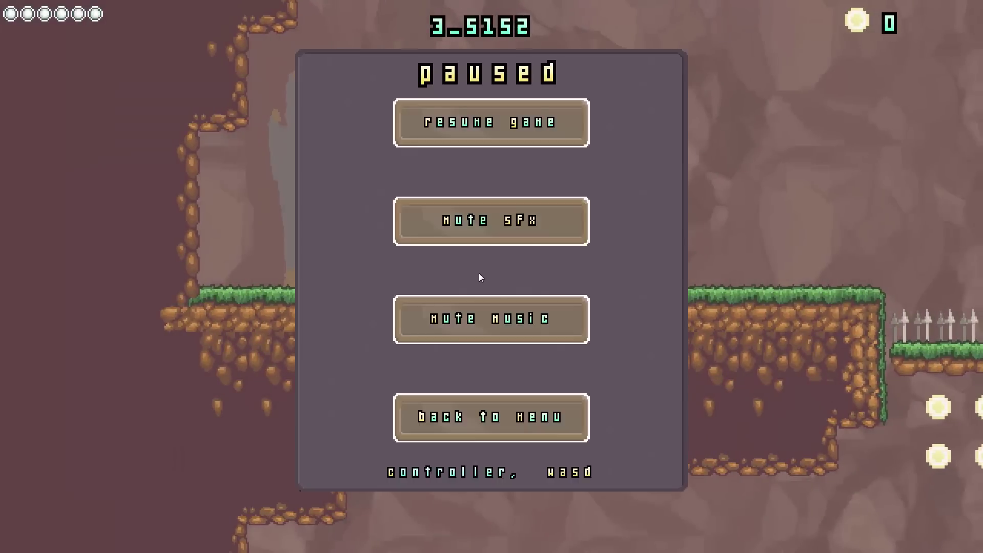
pyautogui.click(543, 399)
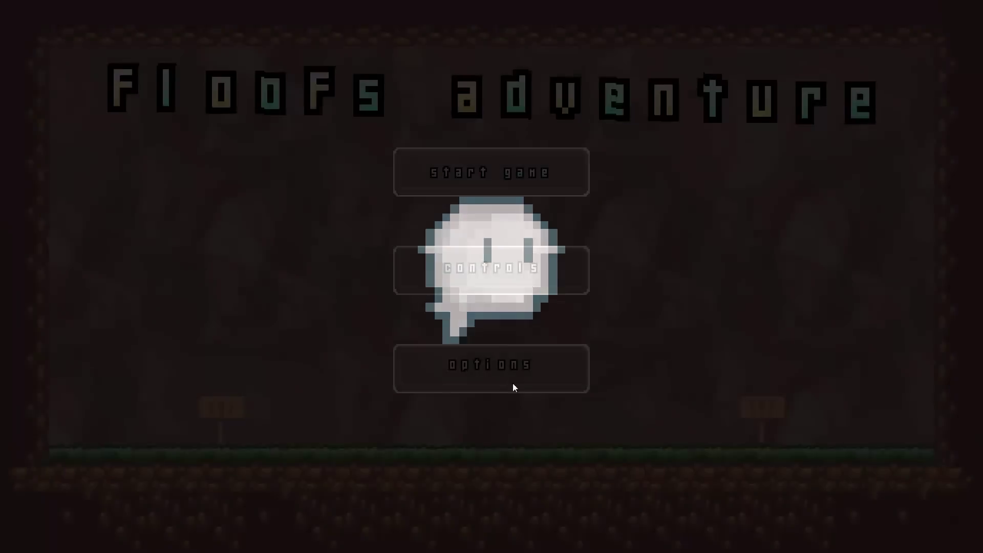
# - View the controls from the main menu, close them and start a new game
pyautogui.click(490, 287)
pyautogui.click(219, 354)
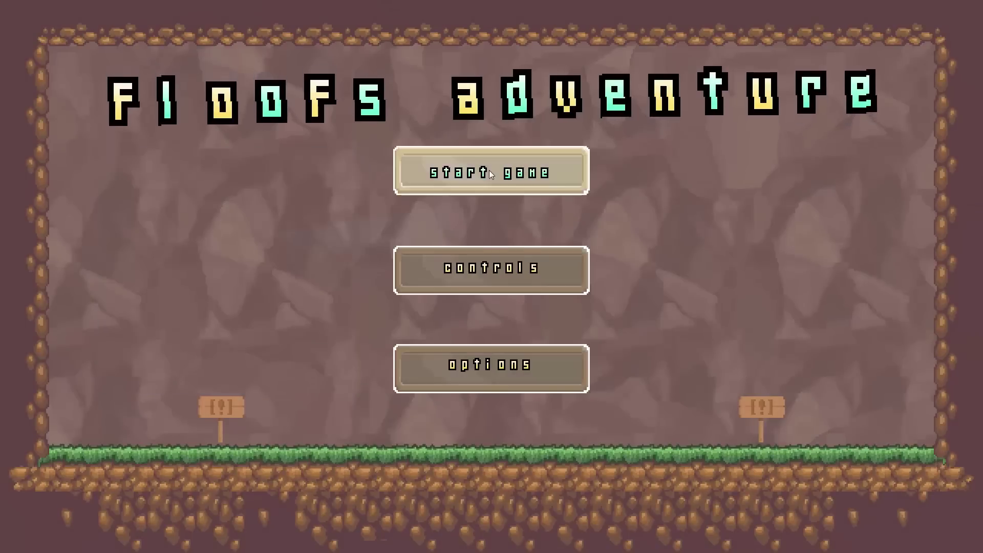
pyautogui.click(491, 174)
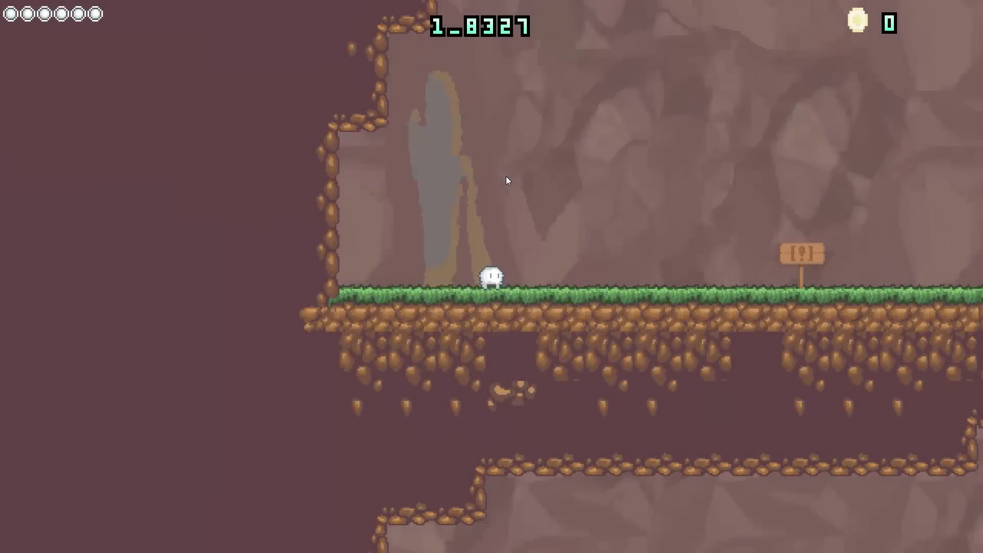
# - Jump and move the white character back and forth on the grassy starting ledge
pyautogui.press('space')
pyautogui.press('space')
pyautogui.press('d')
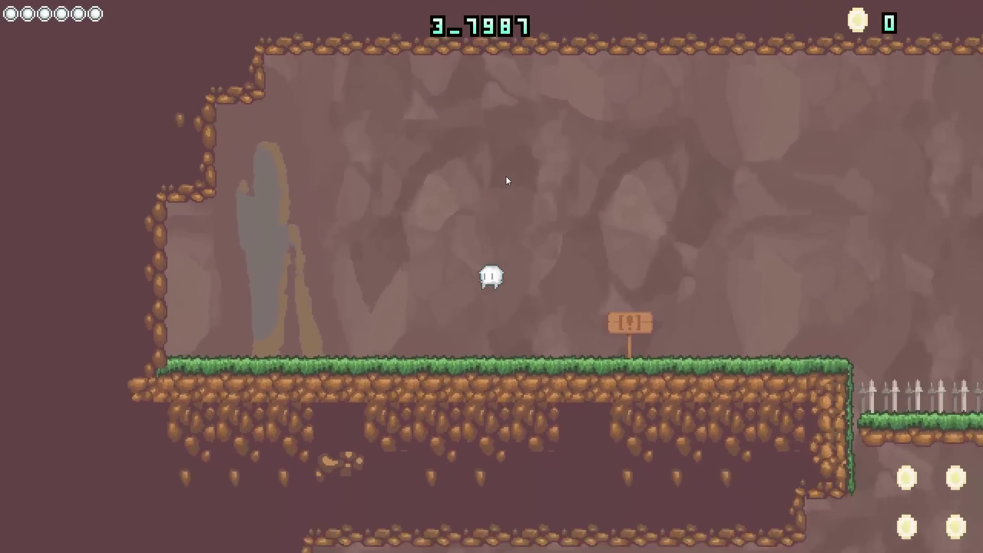
pyautogui.press('a')
pyautogui.press('space')
pyautogui.press('d')
pyautogui.press('a')
pyautogui.press('space')
pyautogui.press('d')
pyautogui.press('a')
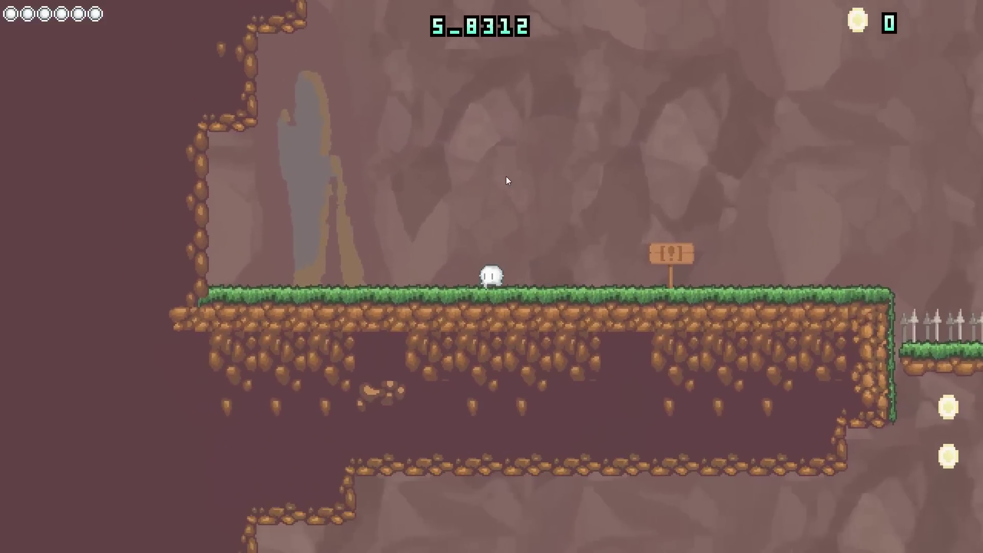
# - Walk to the signpost, open its message and move back towards the starting point
pyautogui.press('d')
pyautogui.press('d')
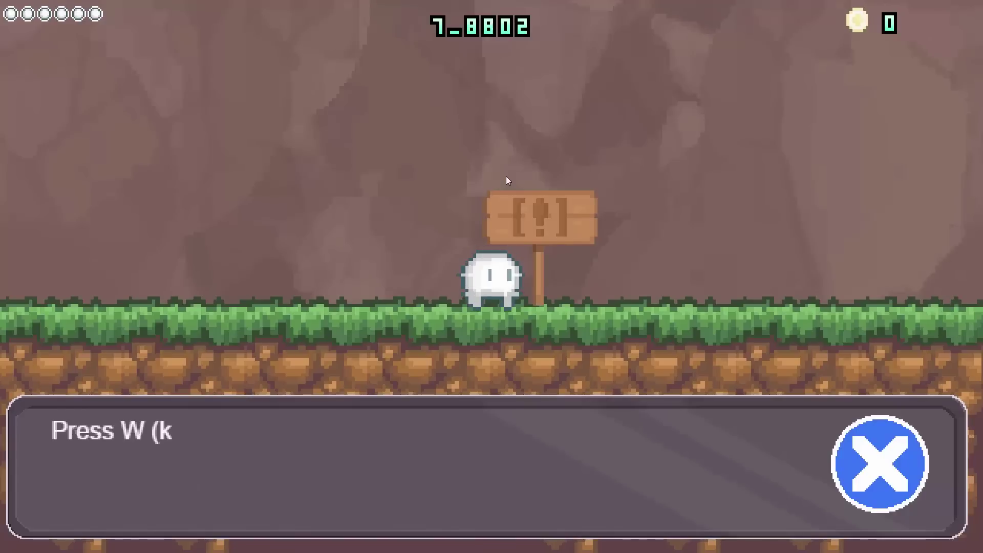
pyautogui.press('a')
pyautogui.press('w')
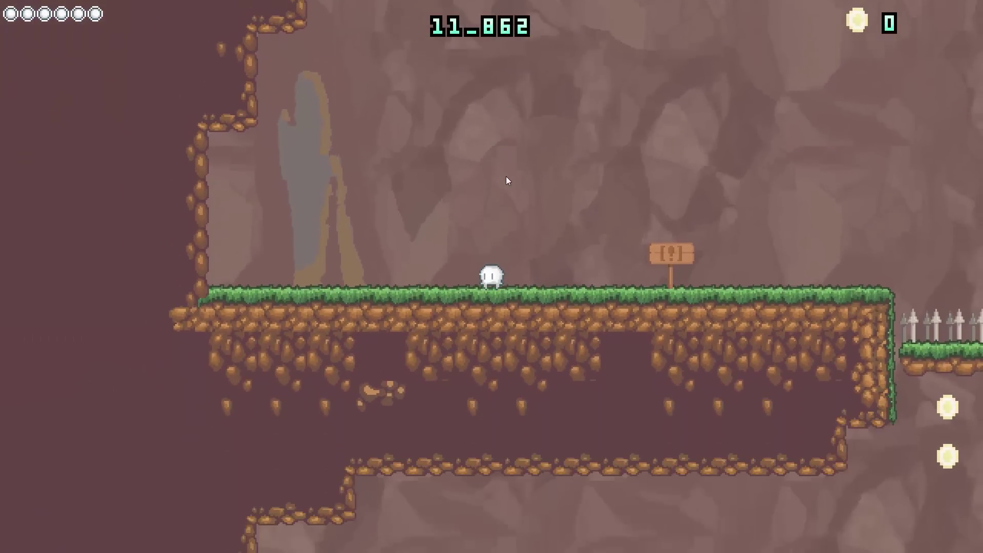
# - Leave fullscreen and close the game window to return to Construct 2
pyautogui.press('Escape')
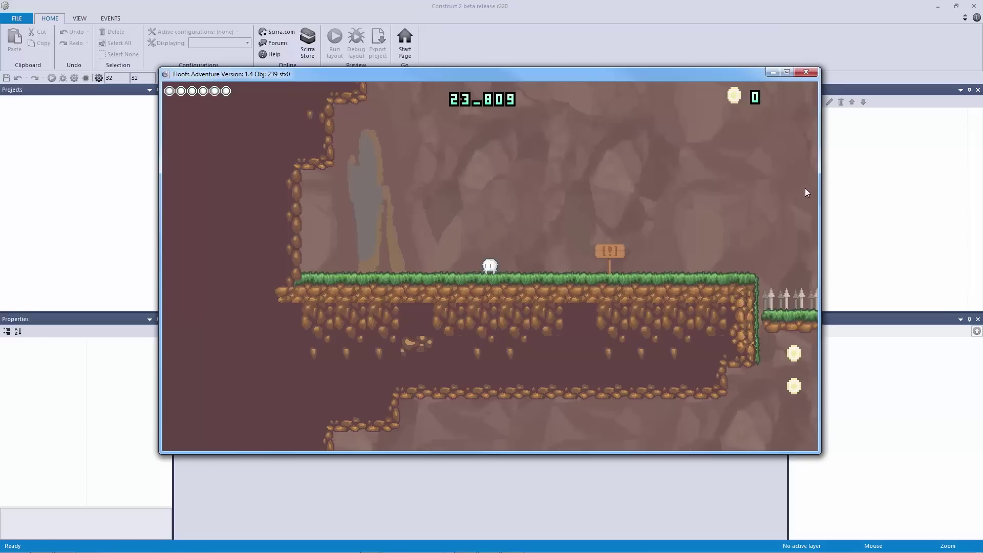
pyautogui.click(808, 73)
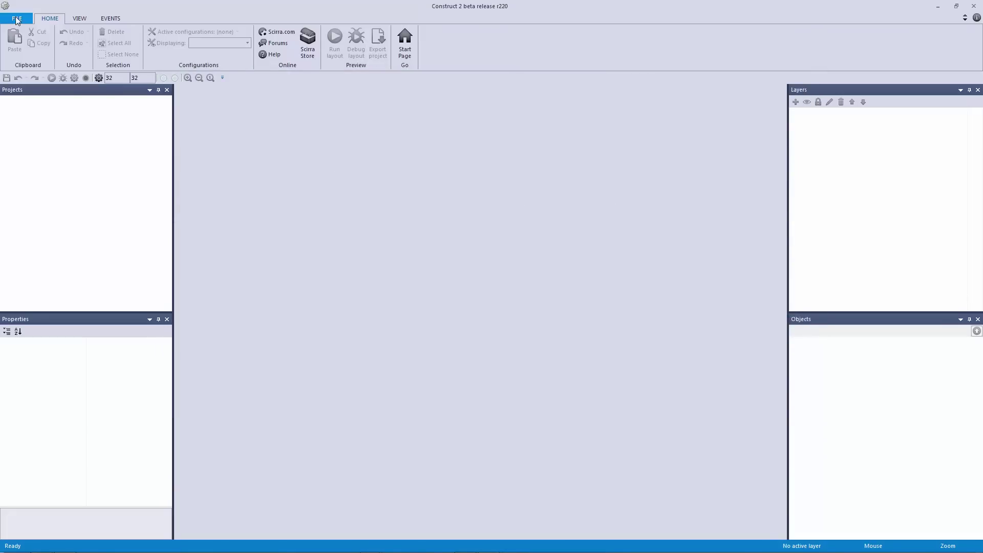
# - Create a project from the New retro style project template and delete the Hello world text and tiled background from Layout 1
pyautogui.click(17, 18)
pyautogui.click(51, 42)
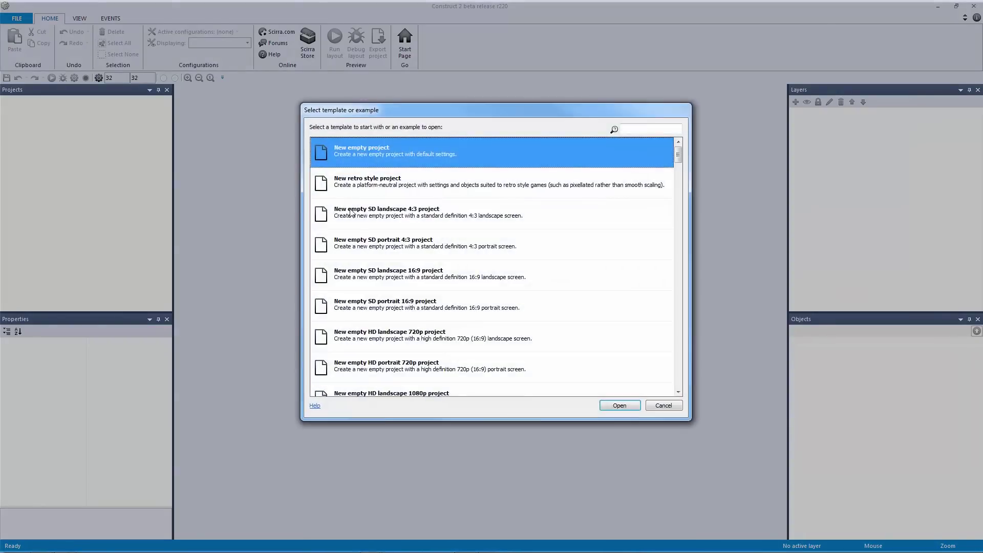
pyautogui.click(416, 194)
pyautogui.doubleClick(415, 194)
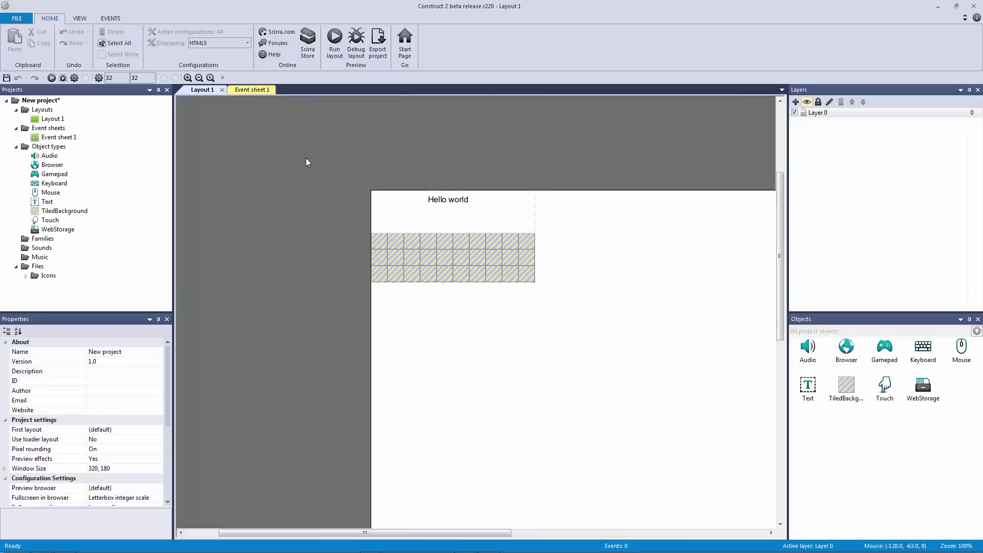
pyautogui.moveTo(289, 131); pyautogui.dragTo(605, 353)
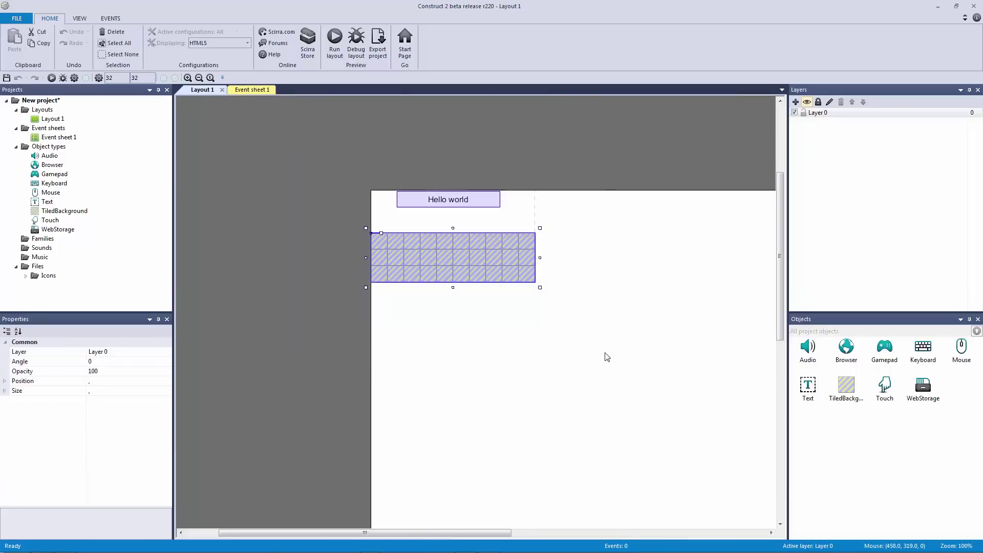
pyautogui.press('Delete')
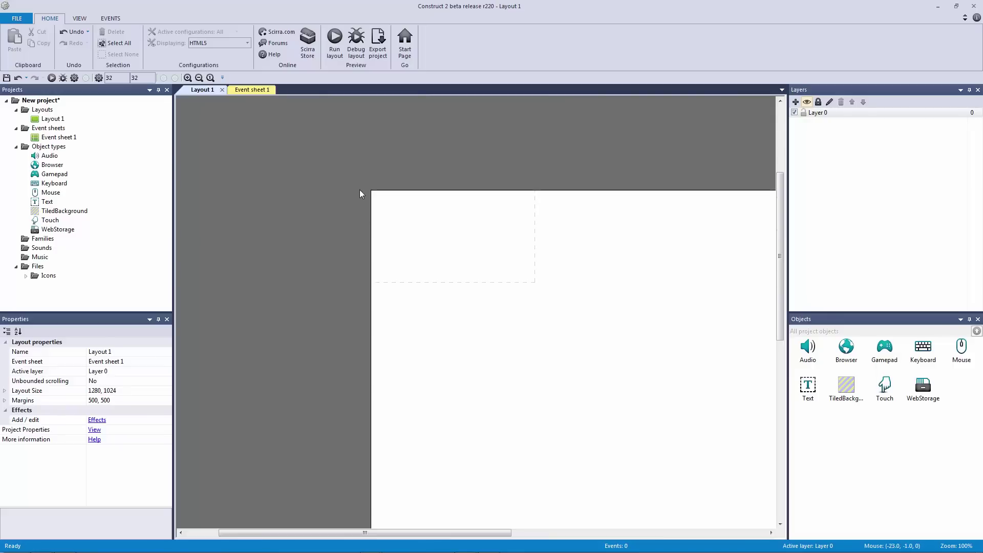
# - Look through the Visual Studio interface styles without choosing one, and glance at Event sheet 1 before returning to Layout 1
pyautogui.click(80, 19)
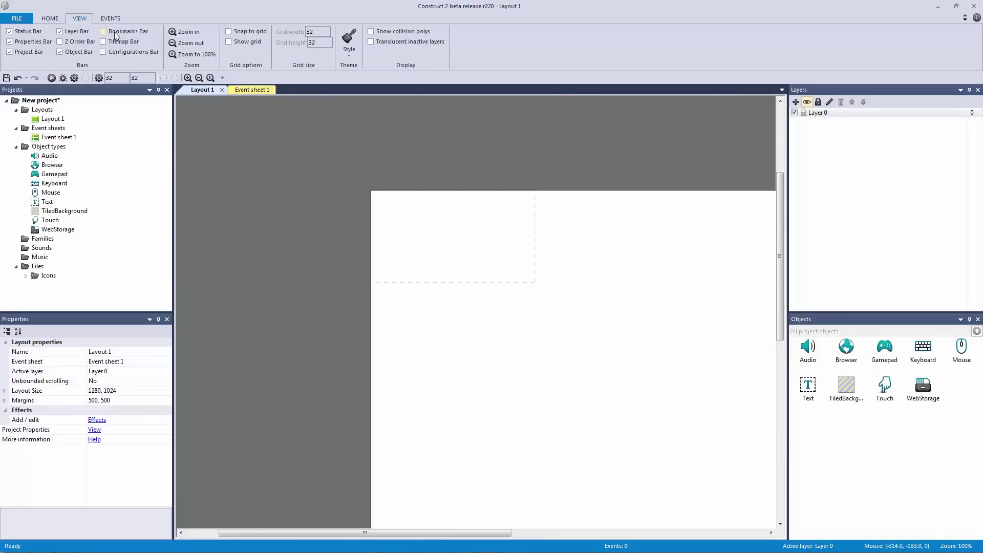
pyautogui.click(349, 41)
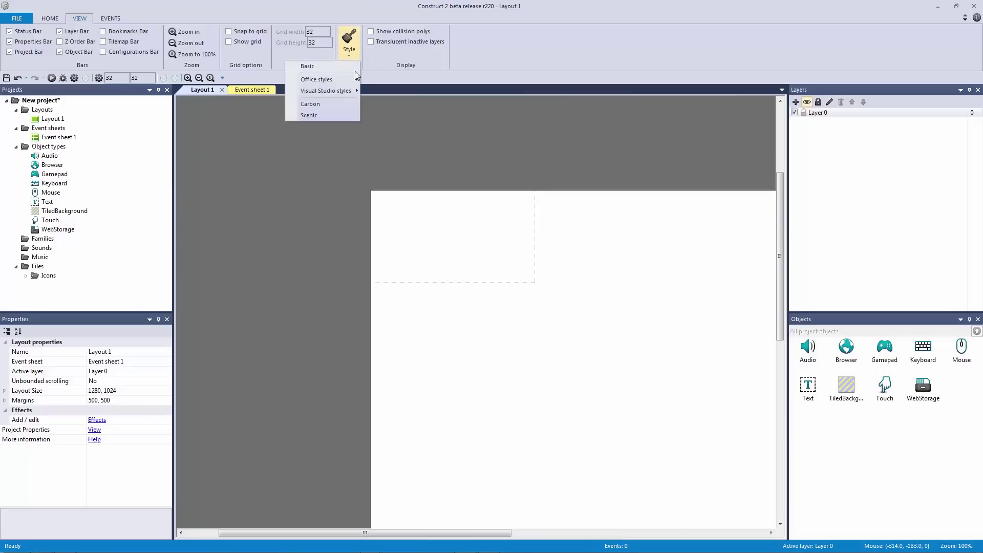
pyautogui.moveTo(349, 92)
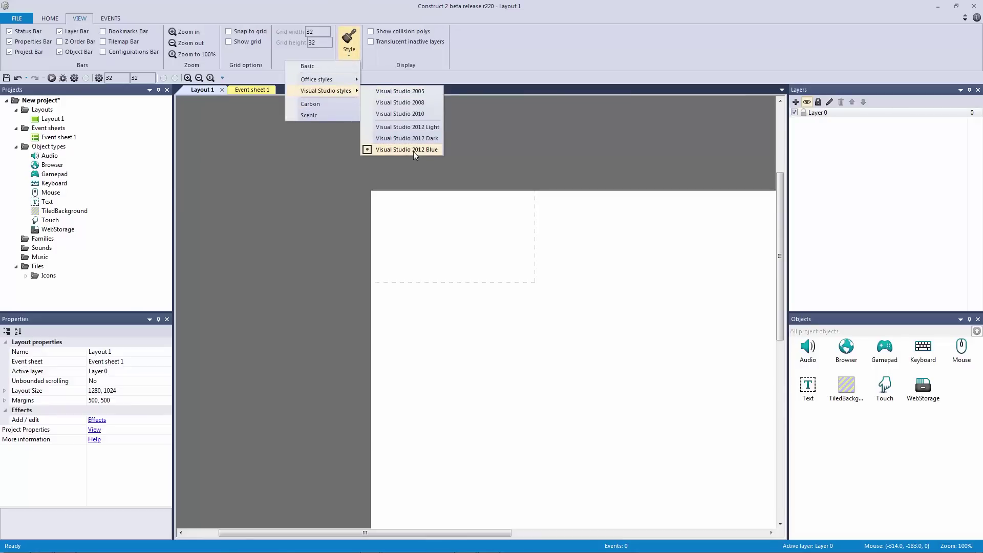
pyautogui.click(402, 191)
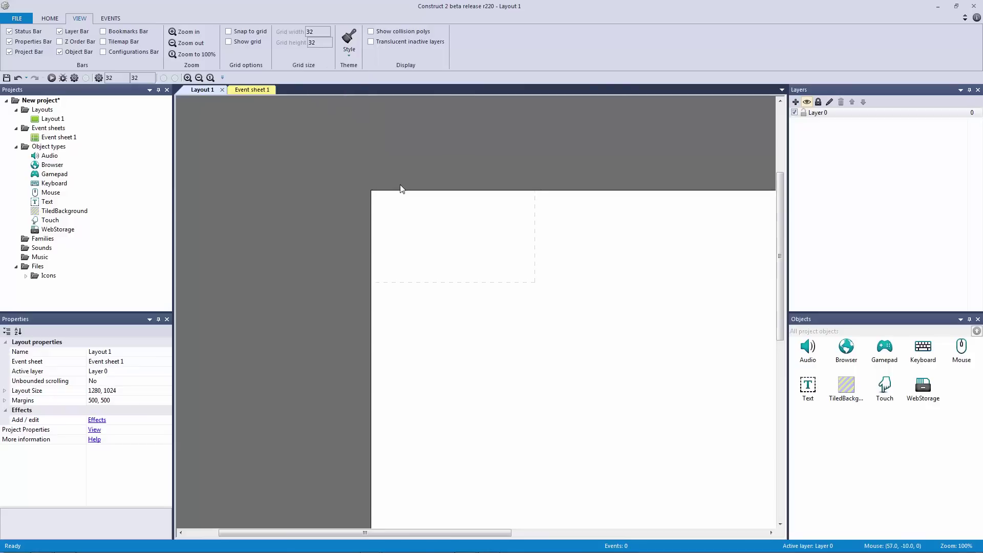
pyautogui.click(255, 90)
pyautogui.click(200, 90)
# - Open the color themes in Preferences, select Dark Gray and cancel without loading the theme
pyautogui.click(98, 78)
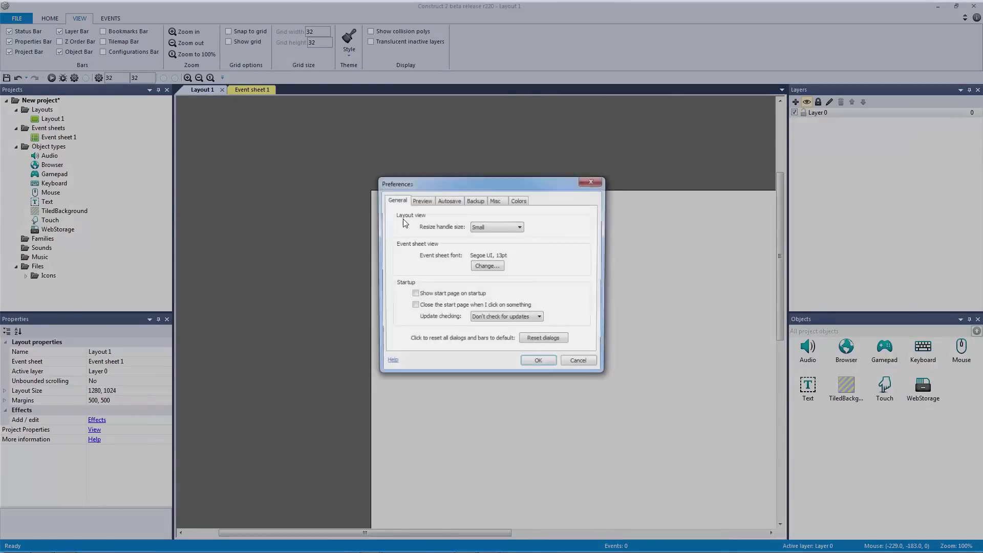
pyautogui.click(592, 181)
pyautogui.click(17, 18)
pyautogui.click(190, 211)
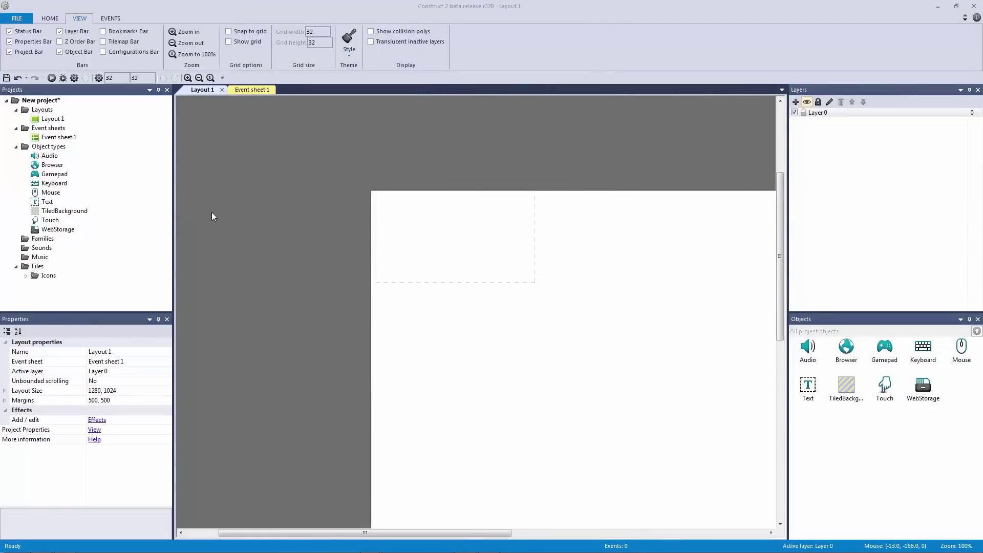
pyautogui.click(520, 200)
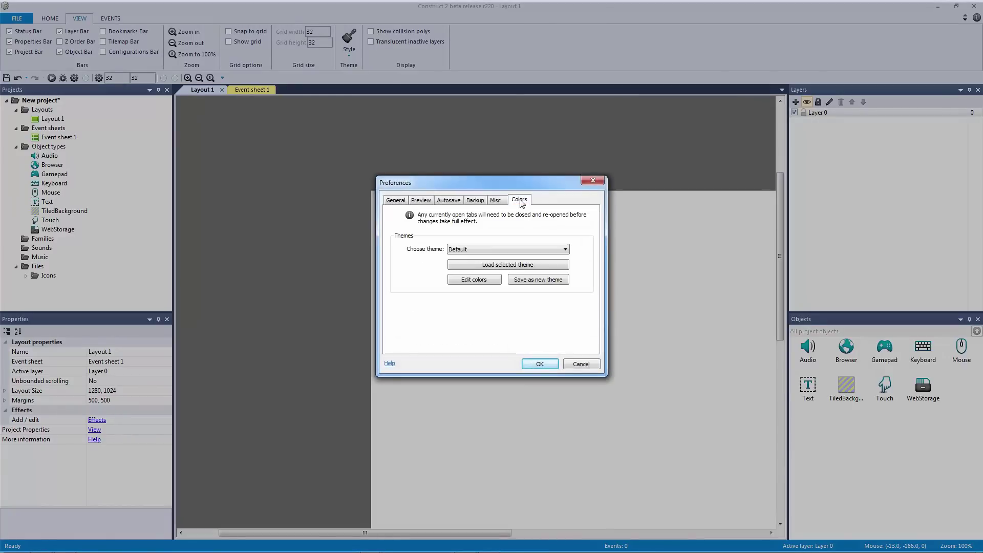
pyautogui.click(512, 250)
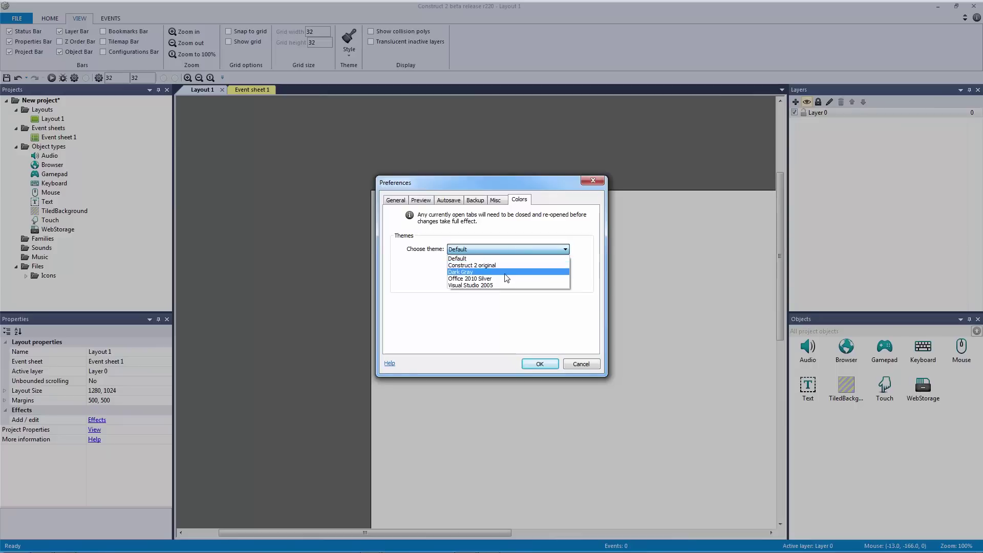
pyautogui.click(505, 272)
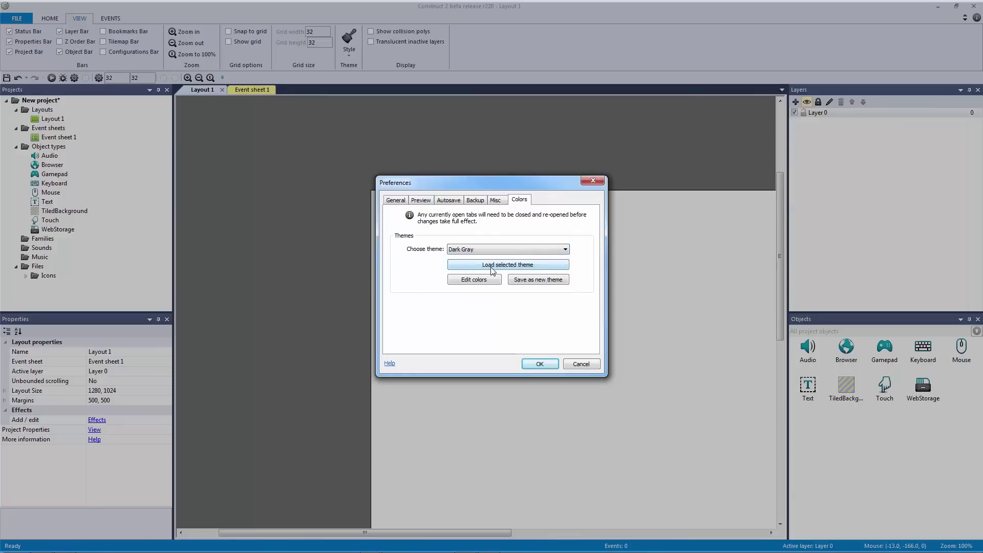
pyautogui.click(583, 364)
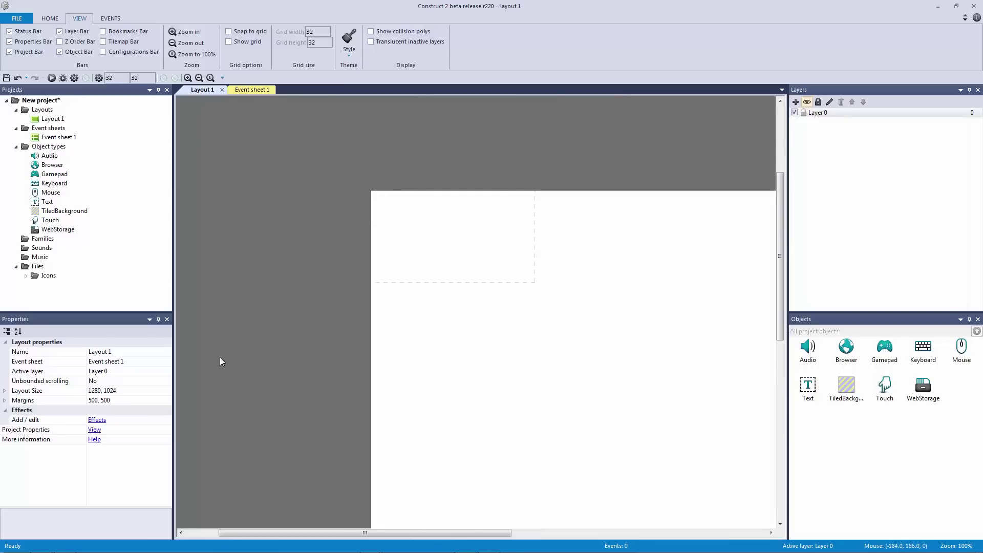
# - Hide the Properties Bar and show it again
pyautogui.doubleClick(292, 239)
pyautogui.click(597, 448)
pyautogui.click(39, 43)
pyautogui.click(10, 42)
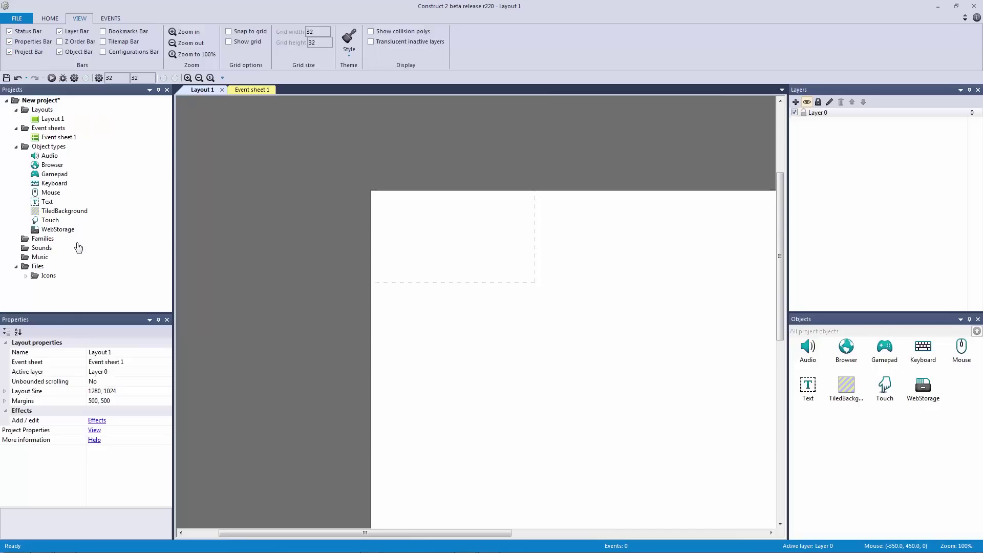
# - Open the project properties and name the project "Floofs Adventure"
pyautogui.click(96, 431)
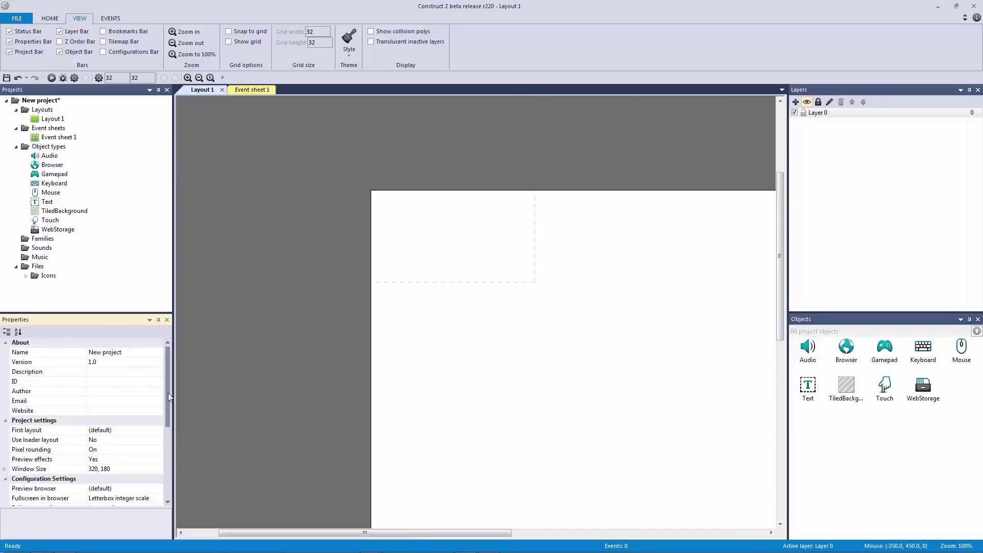
pyautogui.moveTo(171, 388); pyautogui.dragTo(172, 404)
pyautogui.scroll(1, 171, 405)
pyautogui.click(132, 352)
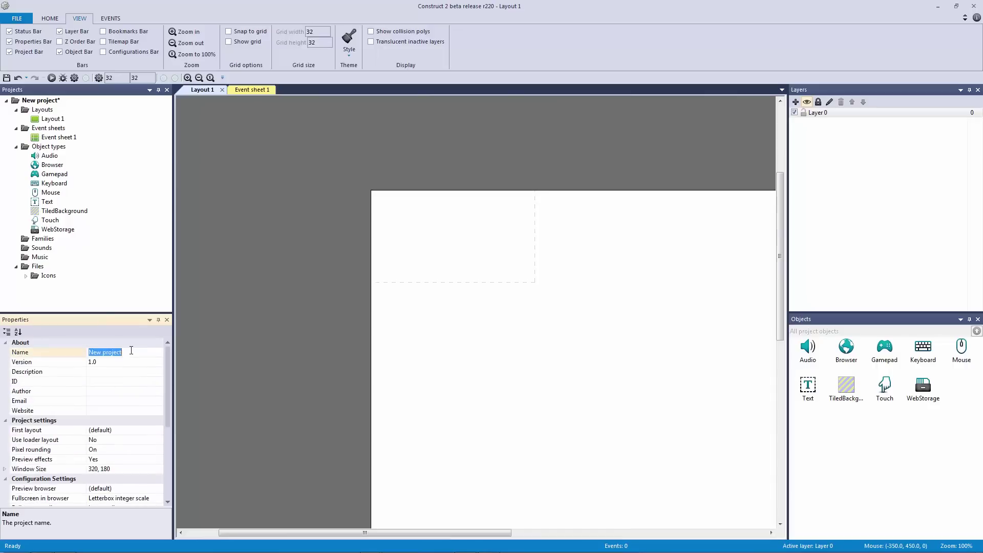
pyautogui.write('Floofs Adventure')
pyautogui.press('Tab')
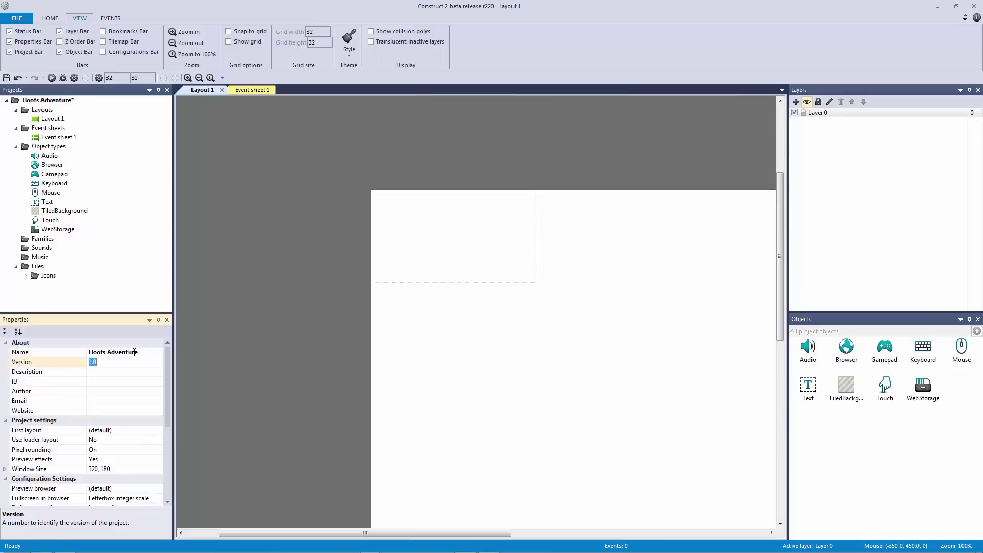
# - Set the project description to "Simple game platformer" and the ID to com.jerementor.main, keeping the version as it is
pyautogui.press('Tab')
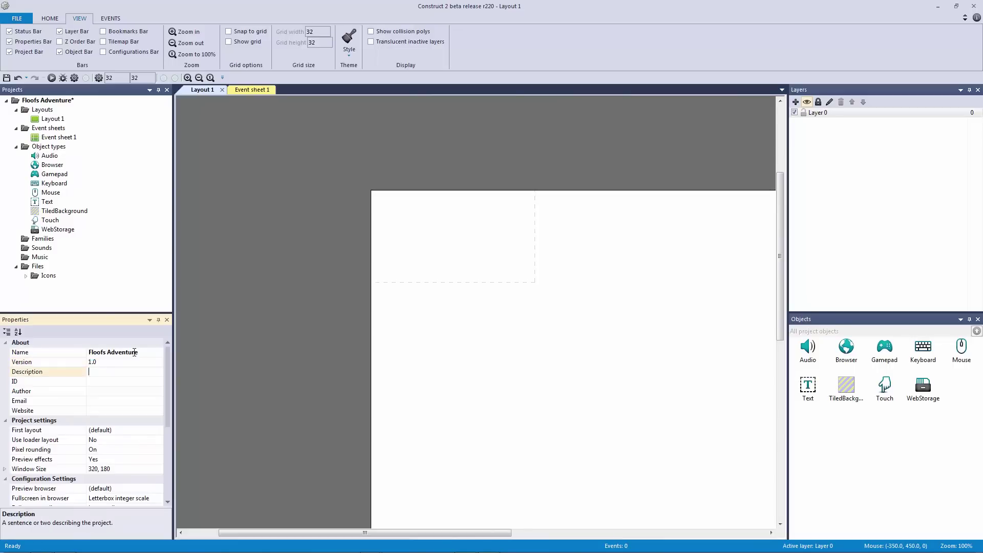
pyautogui.write('Simple game platformer')
pyautogui.press('Tab')
pyautogui.write('com.jerementor.main')
pyautogui.press('Tab')
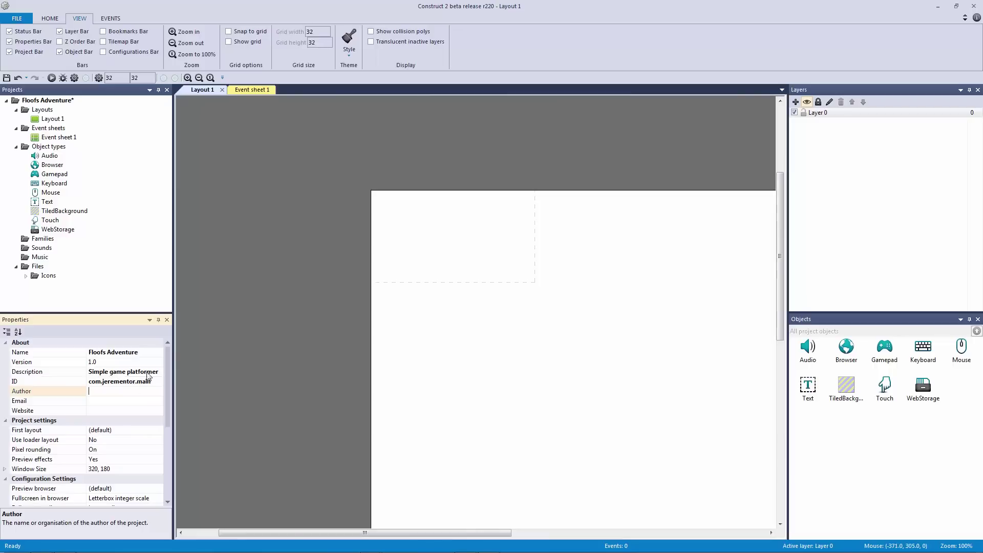
# - Enter the author's full name in the project's About properties
pyautogui.click(127, 382)
pyautogui.click(125, 391)
pyautogui.write('Jeremy Alexander')
pyautogui.press('Return')
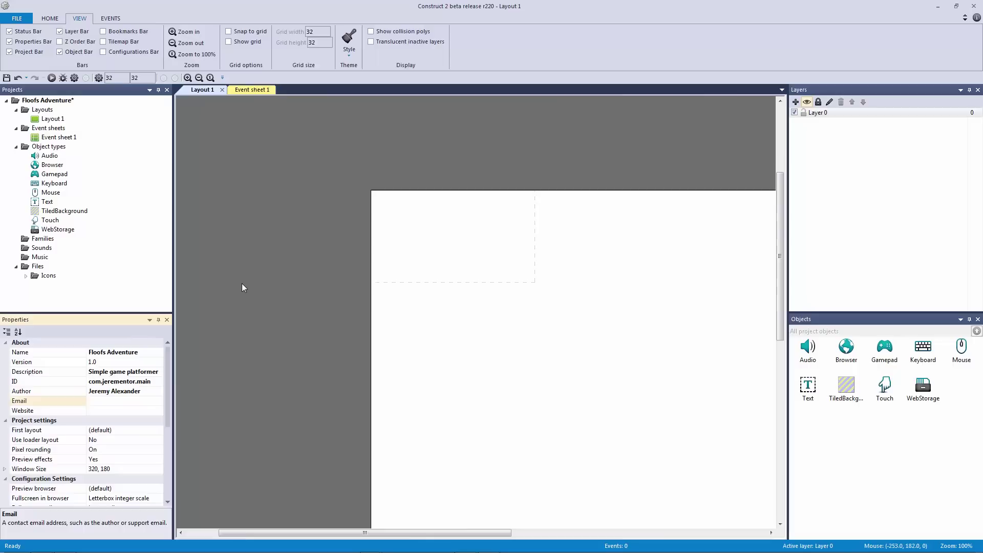
# - Set Pixel rounding to Off in the project settings and return to the layout properties
pyautogui.moveTo(166, 374); pyautogui.dragTo(168, 410)
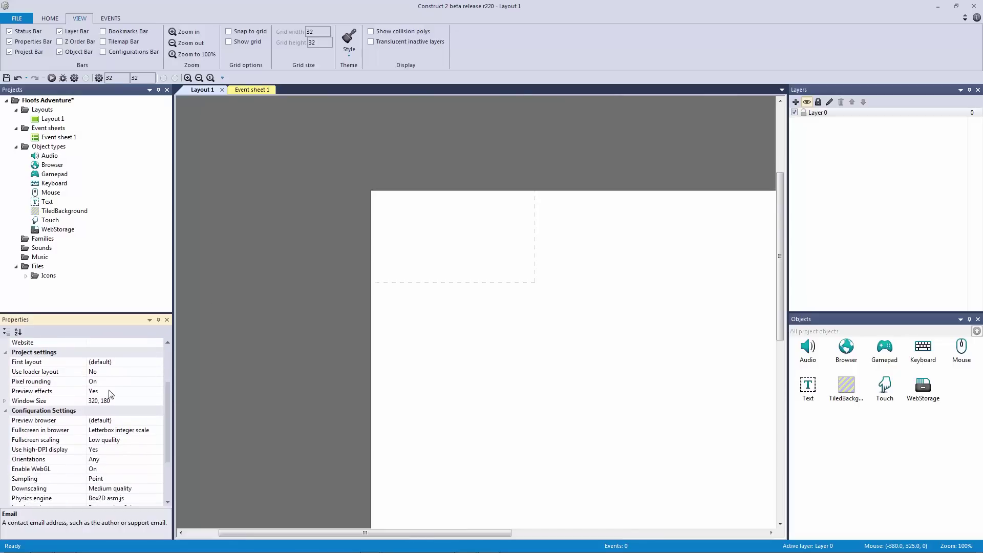
pyautogui.click(70, 384)
pyautogui.click(158, 381)
pyautogui.click(152, 395)
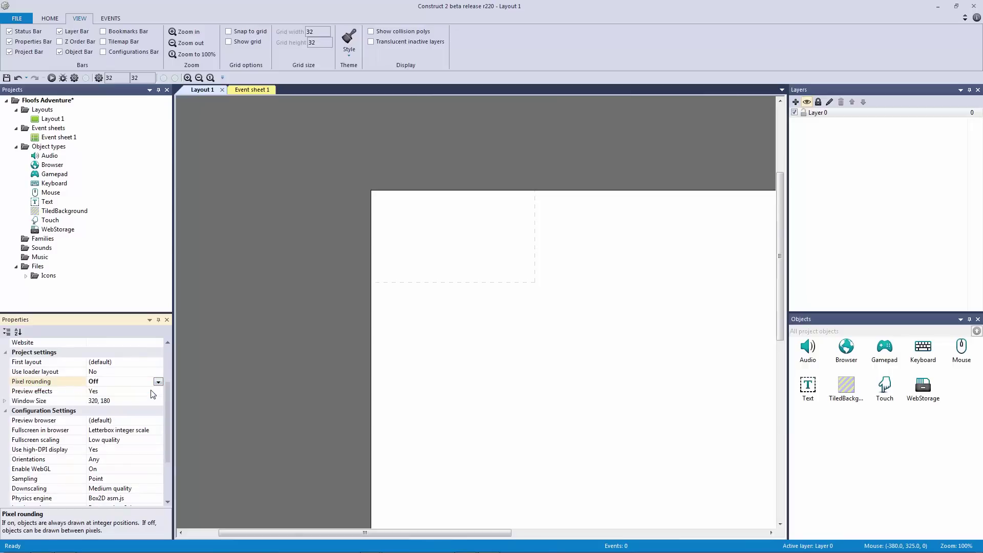
pyautogui.click(261, 373)
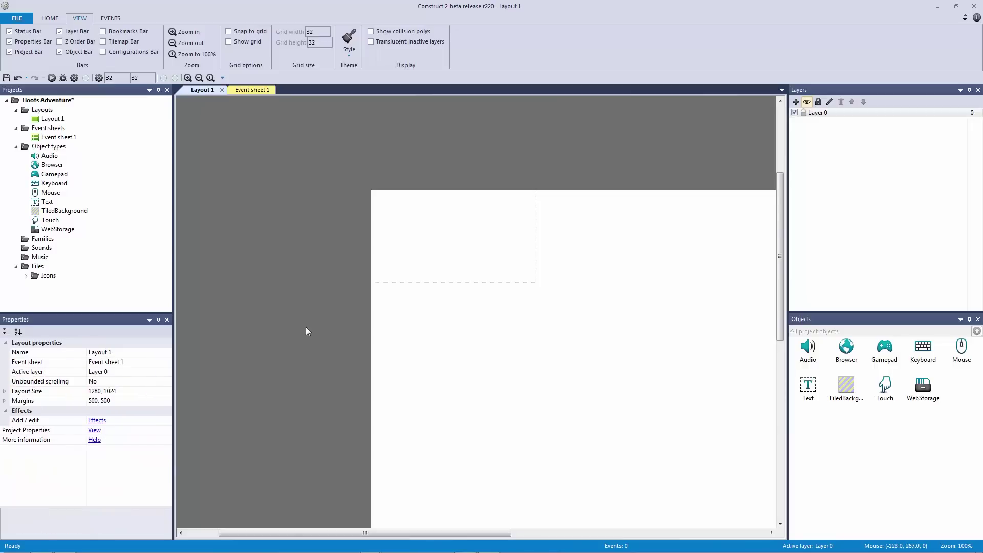
# - Review the project's configuration settings down to the Clear background option, then return to the layout properties
pyautogui.click(94, 430)
pyautogui.moveTo(167, 398); pyautogui.dragTo(166, 466)
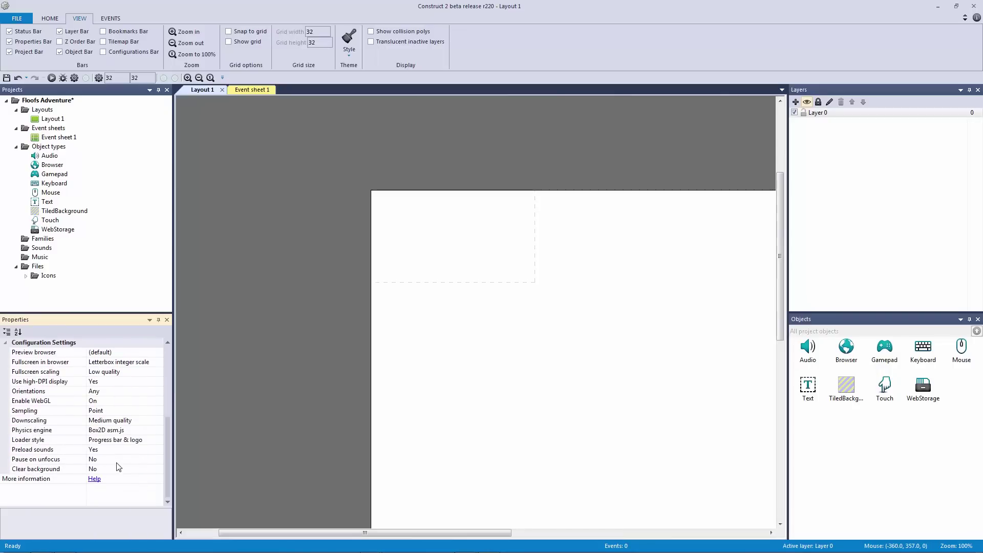
pyautogui.click(82, 469)
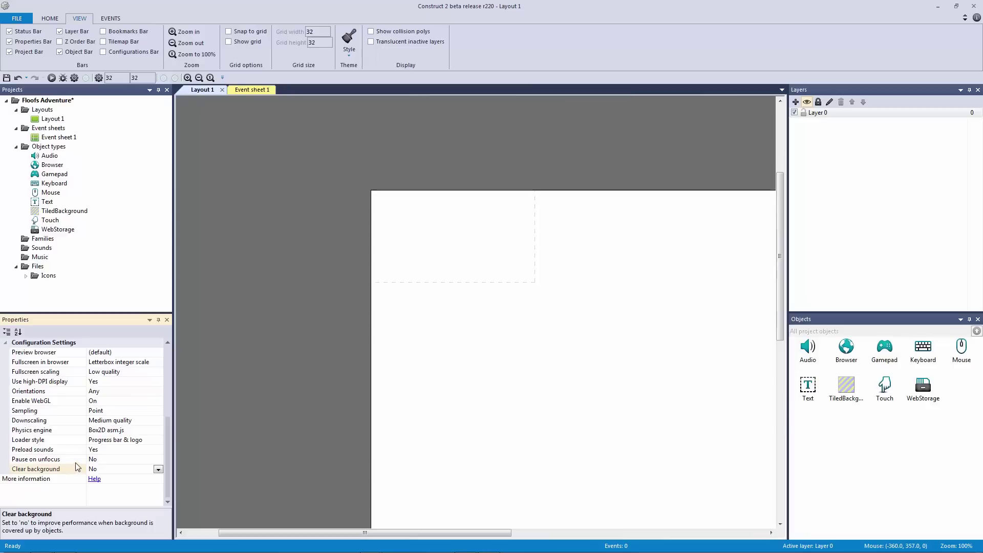
pyautogui.click(226, 453)
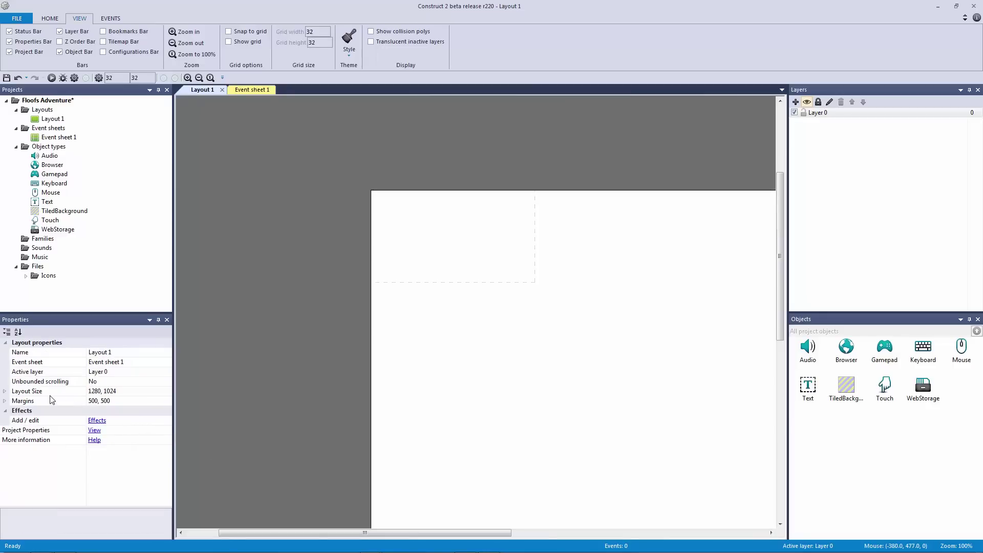
# - Set Unbounded scrolling to Yes for Layout 1
pyautogui.click(76, 382)
pyautogui.click(168, 382)
pyautogui.click(103, 400)
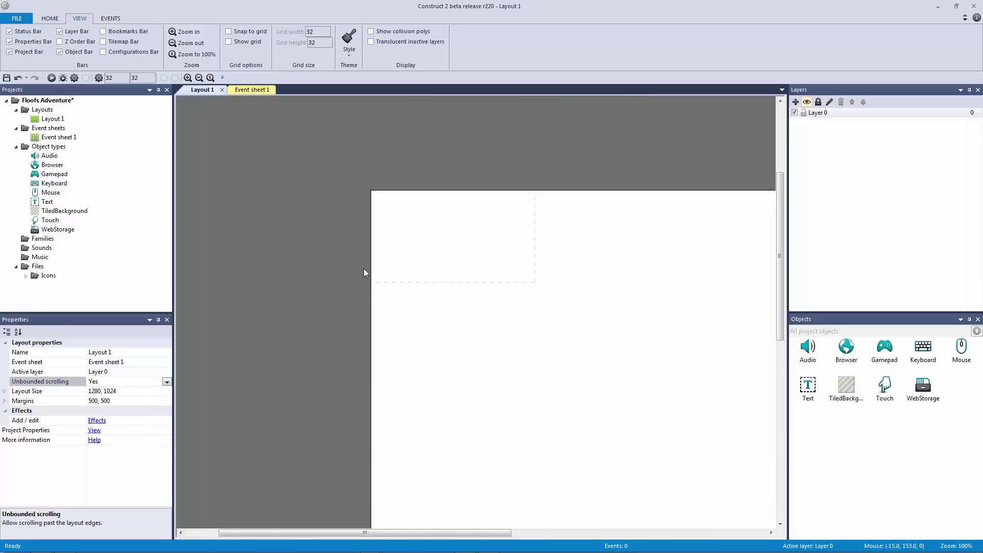
pyautogui.moveTo(324, 175); pyautogui.dragTo(463, 349)
pyautogui.moveTo(344, 175); pyautogui.dragTo(459, 390)
pyautogui.moveTo(310, 211); pyautogui.dragTo(385, 148, button='middle')
pyautogui.moveTo(379, 132); pyautogui.dragTo(477, 531)
pyautogui.keyDown('ctrl'); pyautogui.scroll(-1, 461, 307); pyautogui.keyUp('ctrl')
pyautogui.moveTo(463, 309); pyautogui.dragTo(374, 323, button='middle')
pyautogui.keyDown('ctrl'); pyautogui.scroll(-1, 363, 319); pyautogui.keyUp('ctrl')
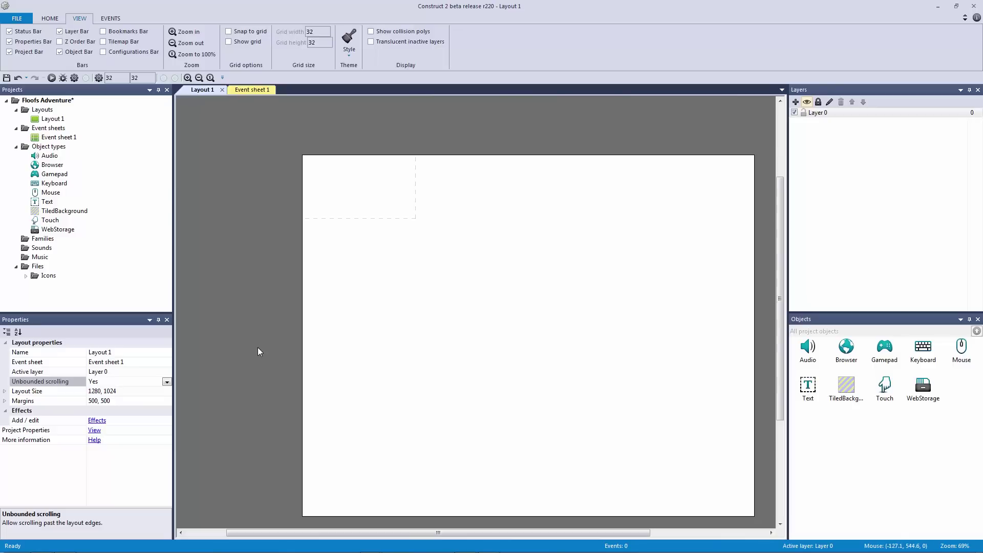
# - Set the layout size of Layout 1 to 2560 wide by 1440 high
pyautogui.click(4, 391)
pyautogui.click(111, 401)
pyautogui.write('2560')
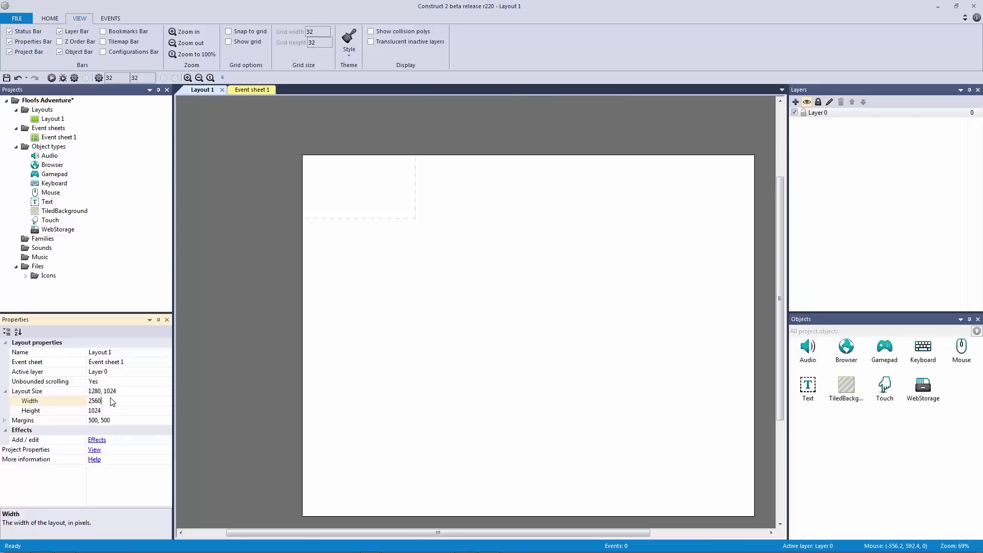
pyautogui.press('Tab')
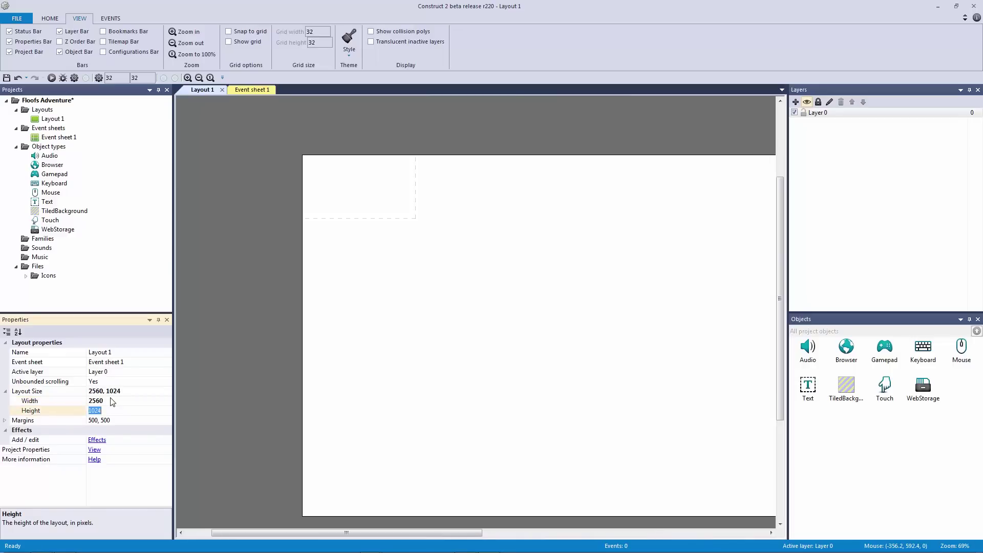
pyautogui.write('1440')
pyautogui.press('Return')
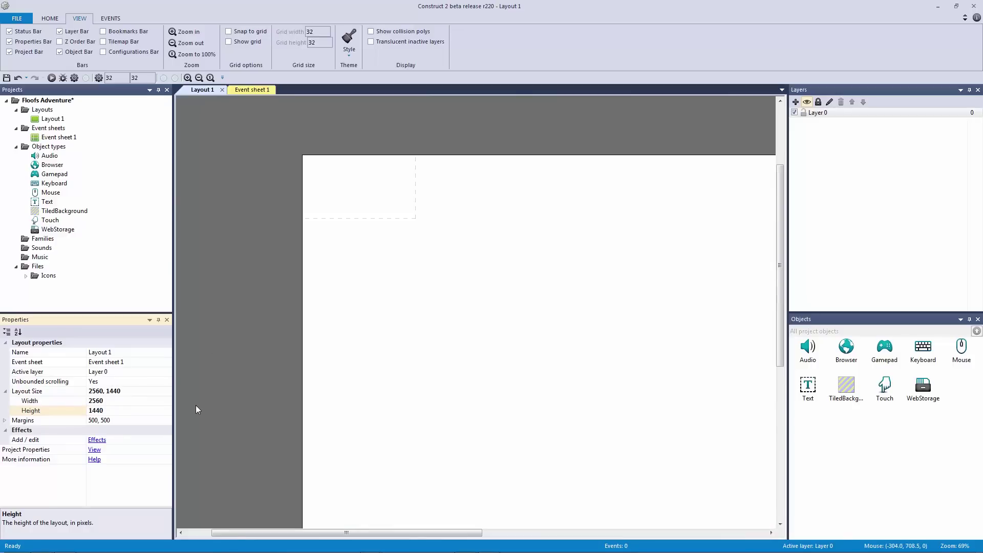
pyautogui.click(214, 398)
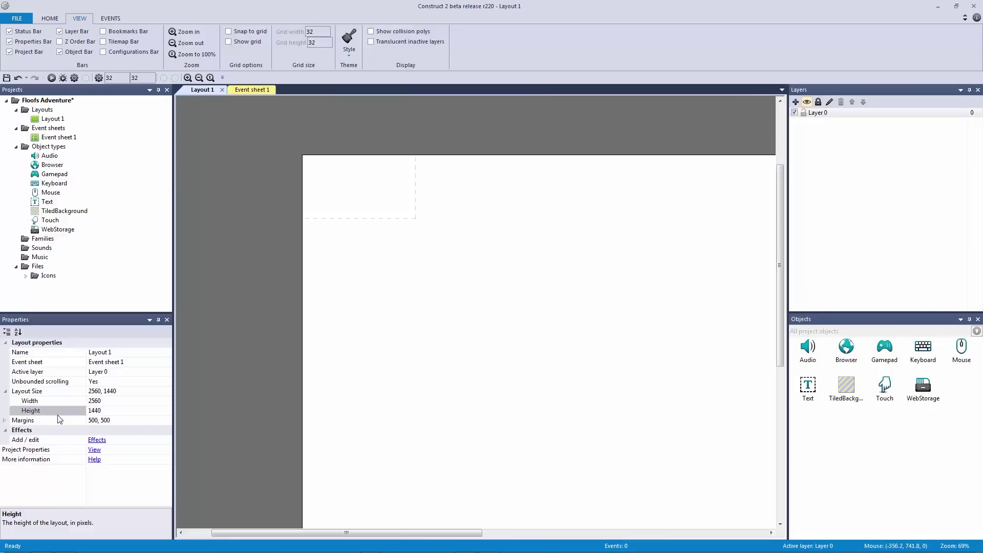
# - Set both the width and height of Layout 1's margins to 2000
pyautogui.click(5, 420)
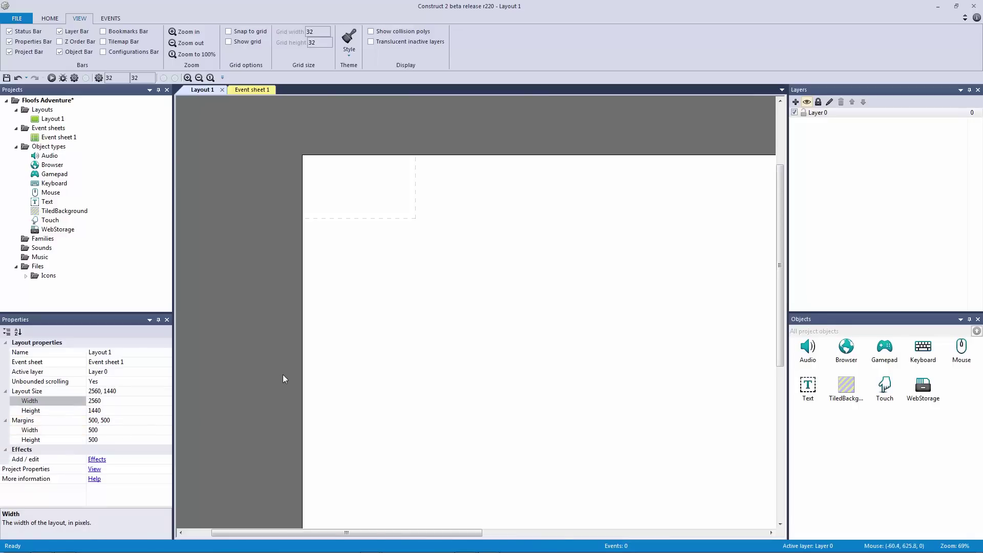
pyautogui.keyDown('ctrl'); pyautogui.scroll(-3, 285, 376); pyautogui.keyUp('ctrl')
pyautogui.keyDown('ctrl'); pyautogui.scroll(-2, 296, 348); pyautogui.keyUp('ctrl')
pyautogui.keyDown('ctrl'); pyautogui.scroll(4, 296, 347); pyautogui.keyUp('ctrl')
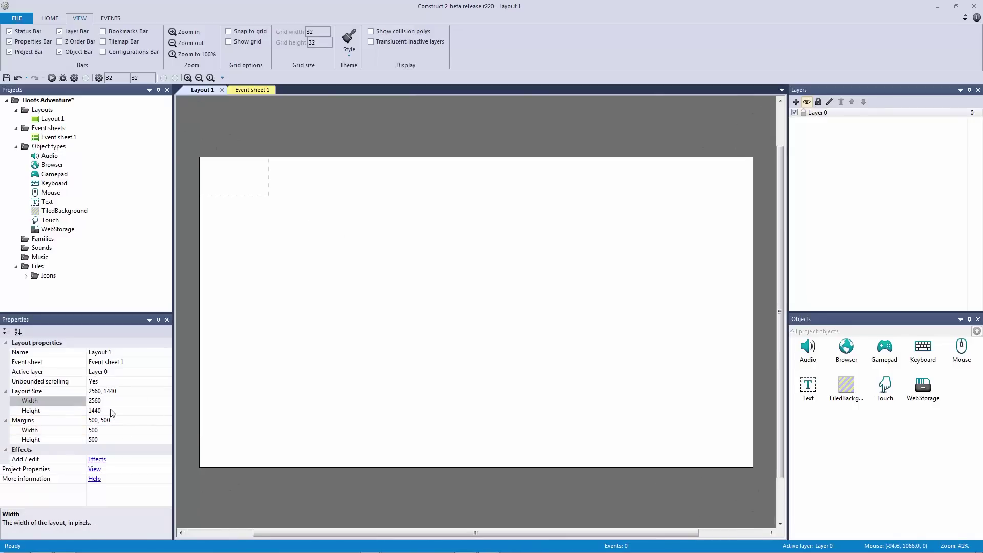
pyautogui.click(113, 429)
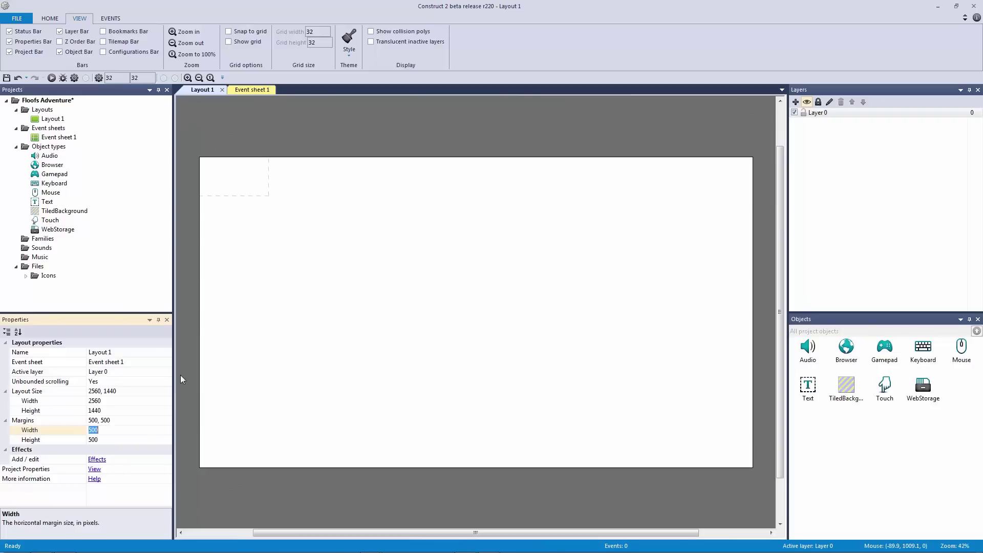
pyautogui.write('2000')
pyautogui.press('Tab')
pyautogui.write('200')
pyautogui.press('Return')
pyautogui.click(151, 438)
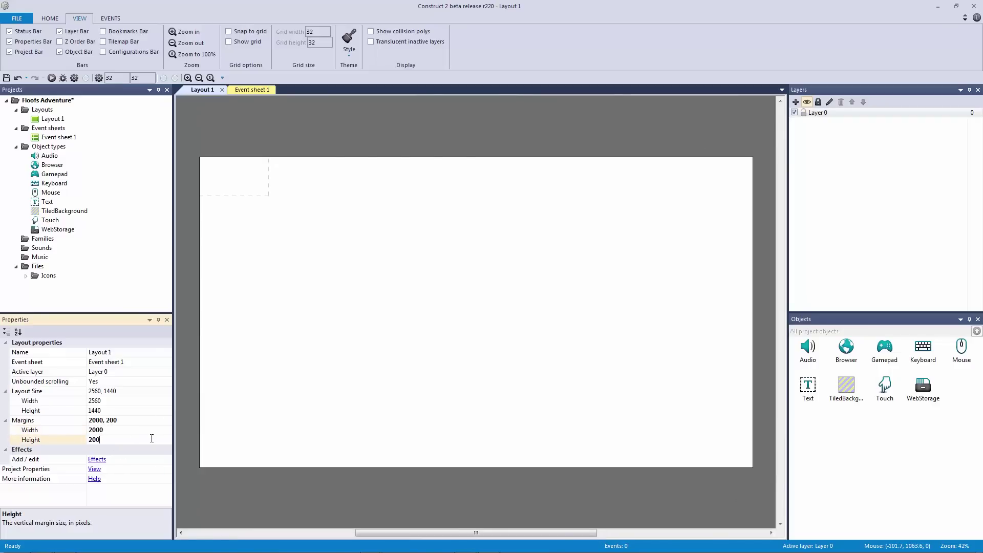
pyautogui.write('0')
pyautogui.press('Return')
pyautogui.click(300, 323)
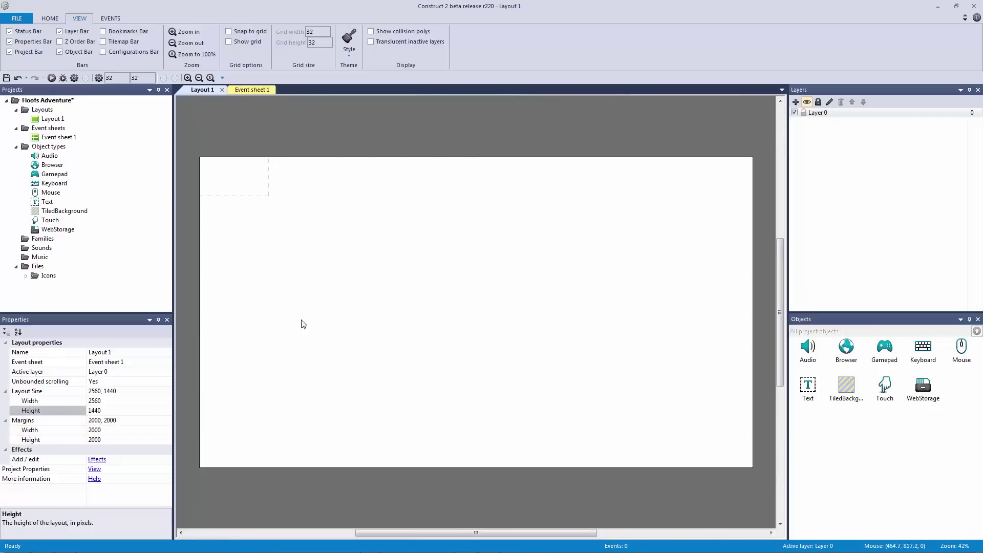
# - Open the project properties and set the window size to 640 wide by 360 high
pyautogui.moveTo(195, 154); pyautogui.dragTo(287, 219)
pyautogui.click(101, 470)
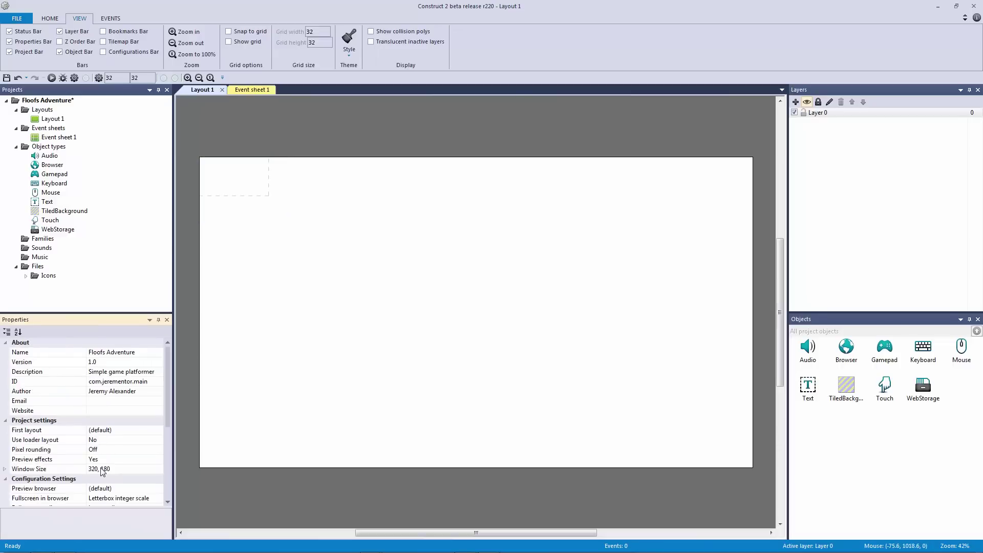
pyautogui.moveTo(169, 377); pyautogui.dragTo(170, 407)
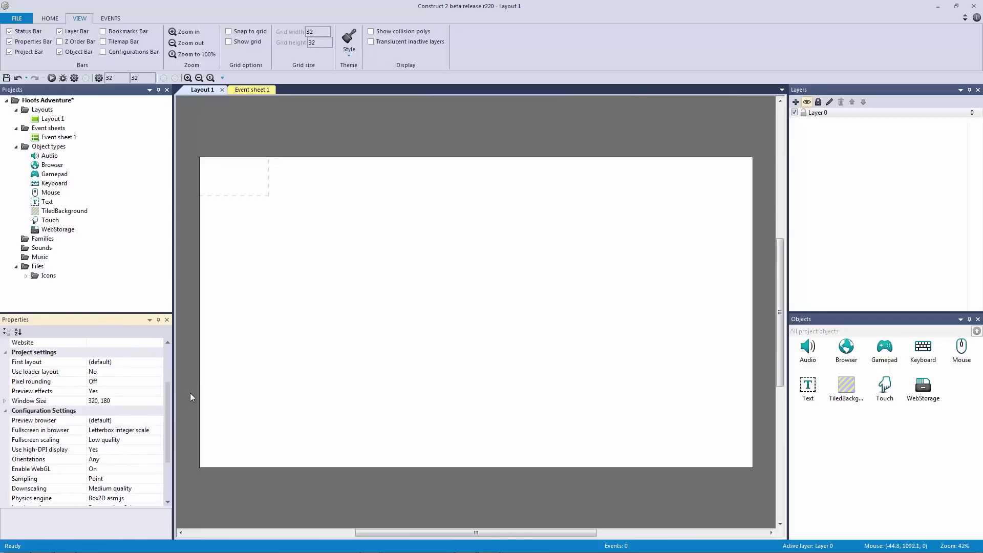
pyautogui.click(5, 401)
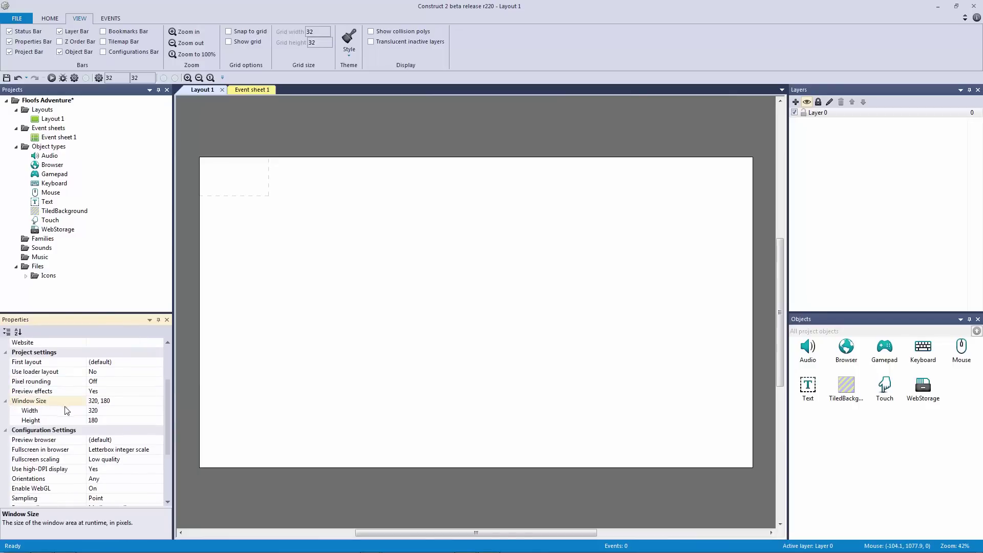
pyautogui.click(112, 412)
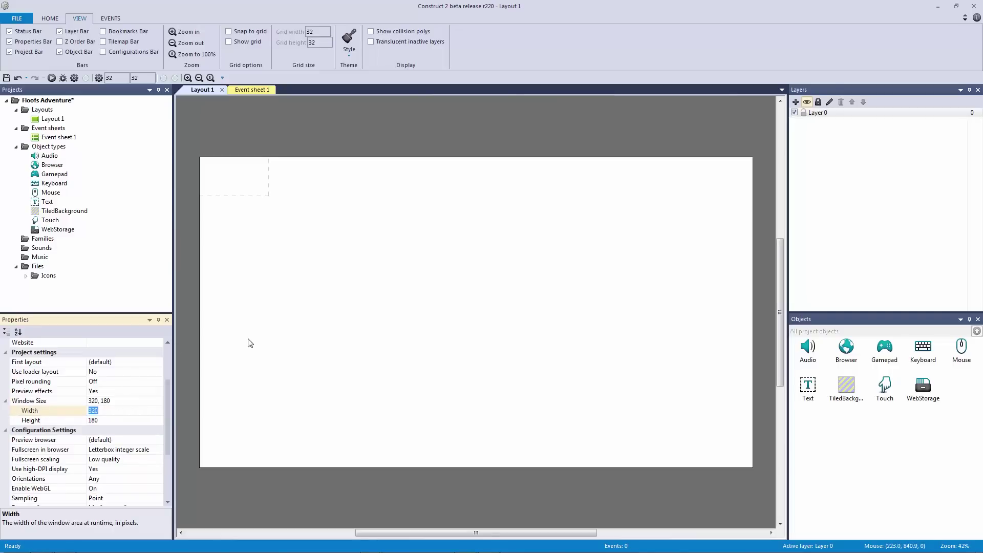
pyautogui.write('640')
pyautogui.press('Tab')
pyautogui.write('360')
pyautogui.press('Return')
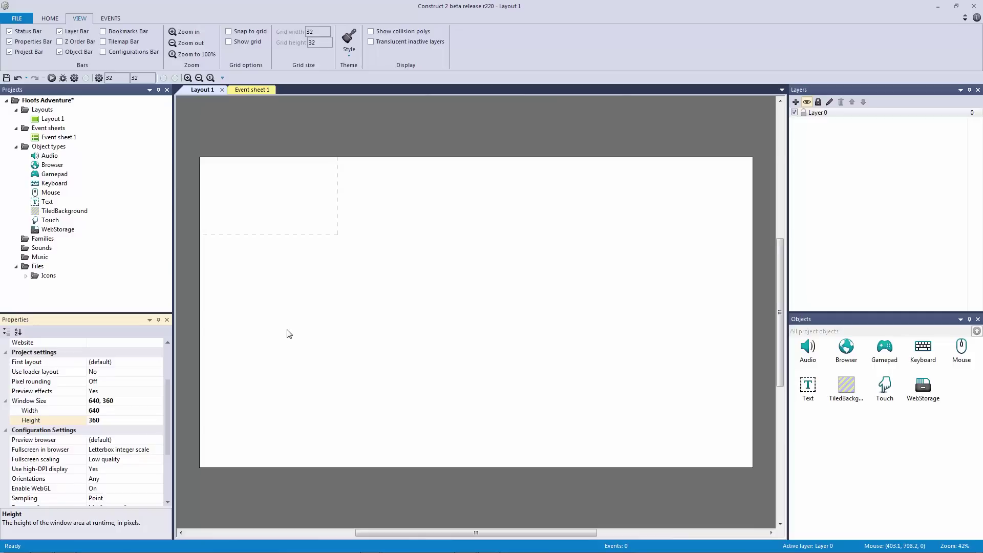
# - Start saving the project and create a folder named Capx inside FloofsAdventure_Assets
pyautogui.click(288, 334)
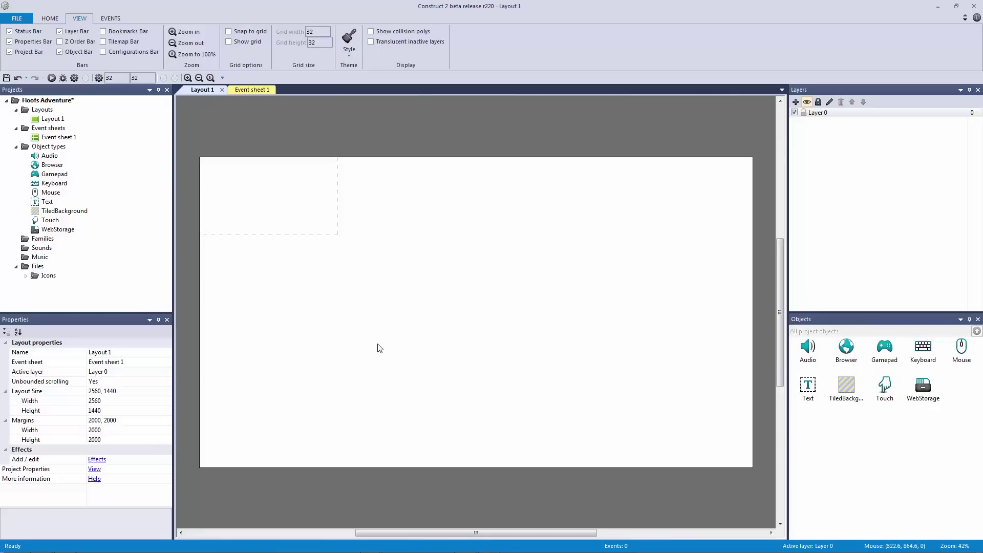
pyautogui.hotkey('ctrl', 's')
pyautogui.moveTo(583, 145); pyautogui.dragTo(430, 101)
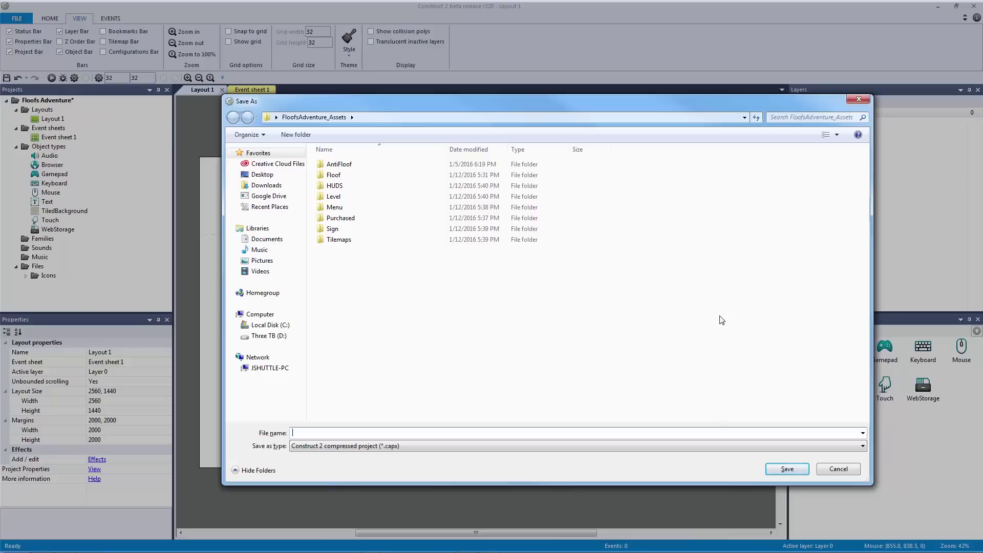
pyautogui.rightClick(664, 370)
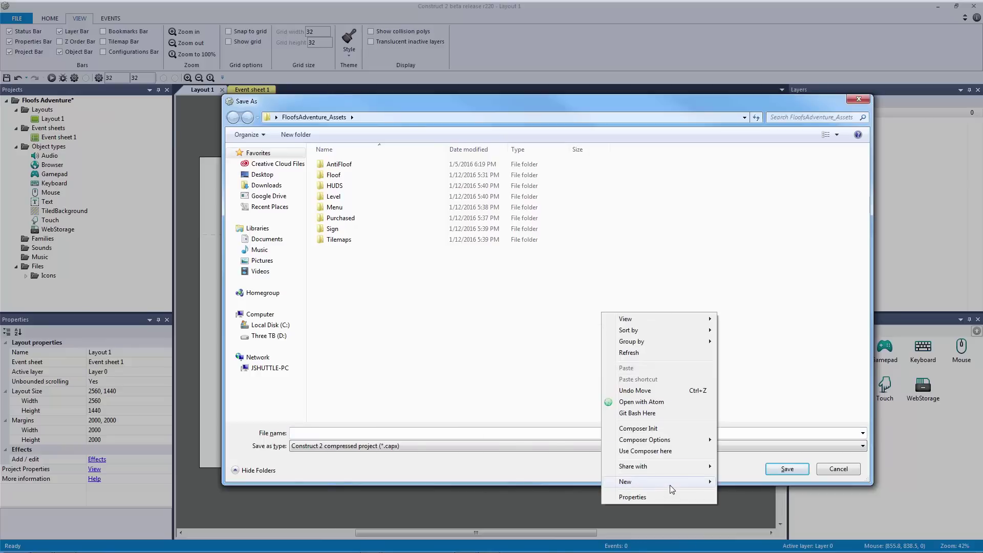
pyautogui.moveTo(669, 484)
pyautogui.click(571, 329)
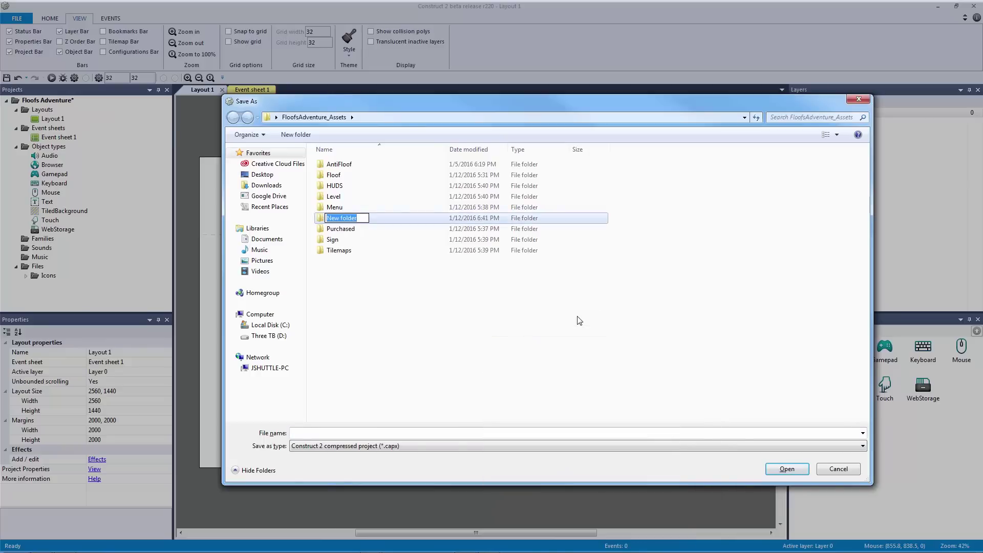
pyautogui.write('Cap')
pyautogui.write('z')
pyautogui.press('Return')
# - Save the project as FloofsAdventure in the Capx folder, as a Construct 2 compressed project
pyautogui.doubleClick(396, 173)
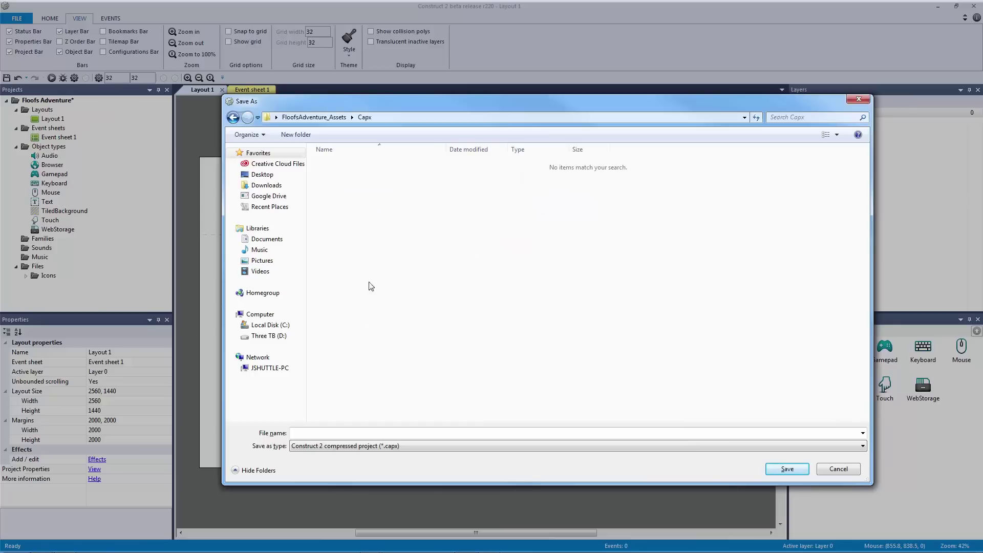
pyautogui.click(384, 432)
pyautogui.write('FloofsAdventure')
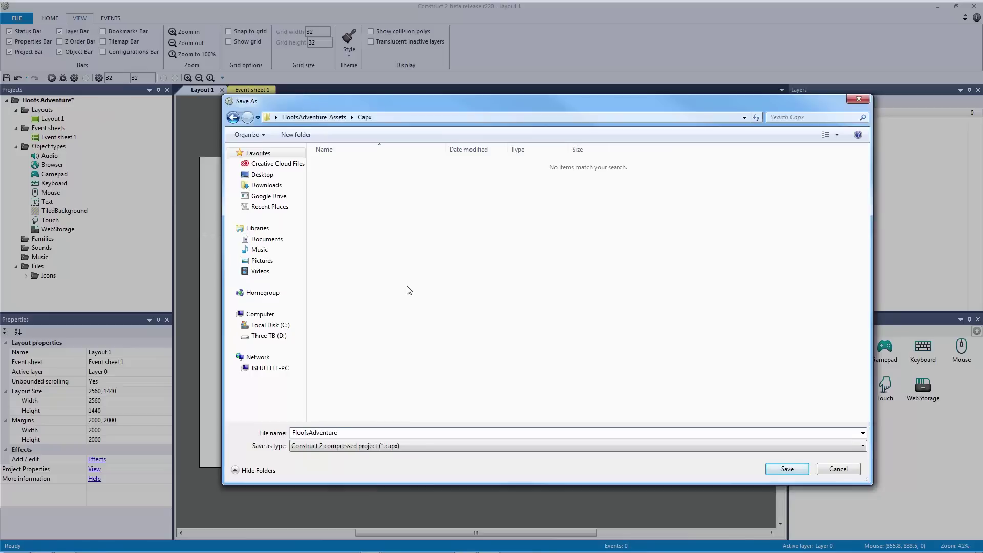
pyautogui.press('Return')
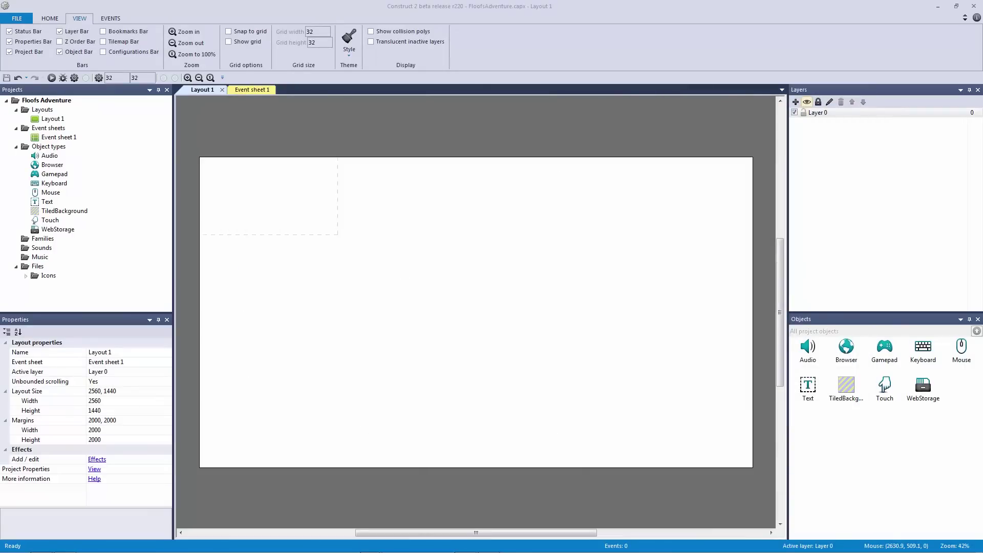
# - Switch to the Windows Explorer window of FloofsAdventure_Assets and check the Capx folder for the saved project file
pyautogui.moveTo(982, 94); pyautogui.dragTo(402, 97)
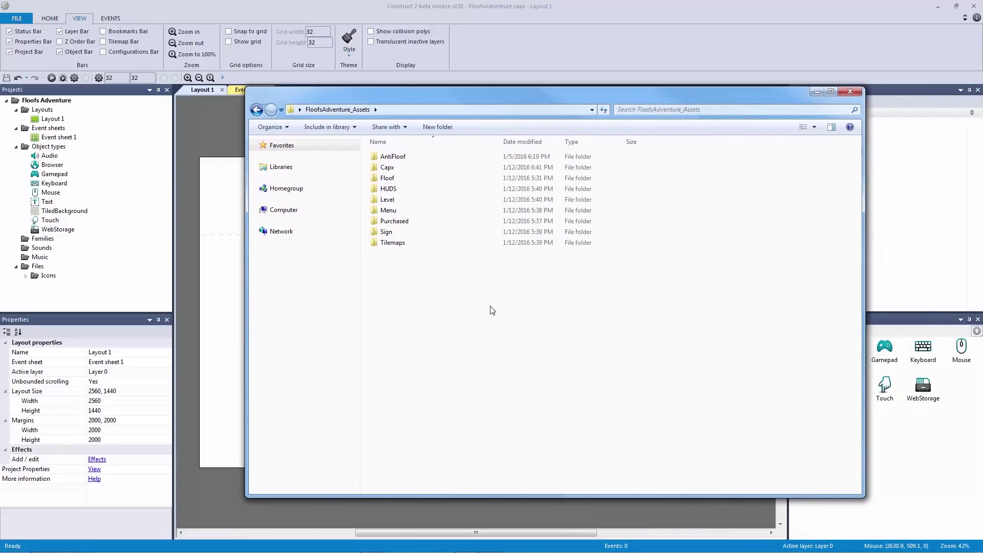
pyautogui.click(394, 221)
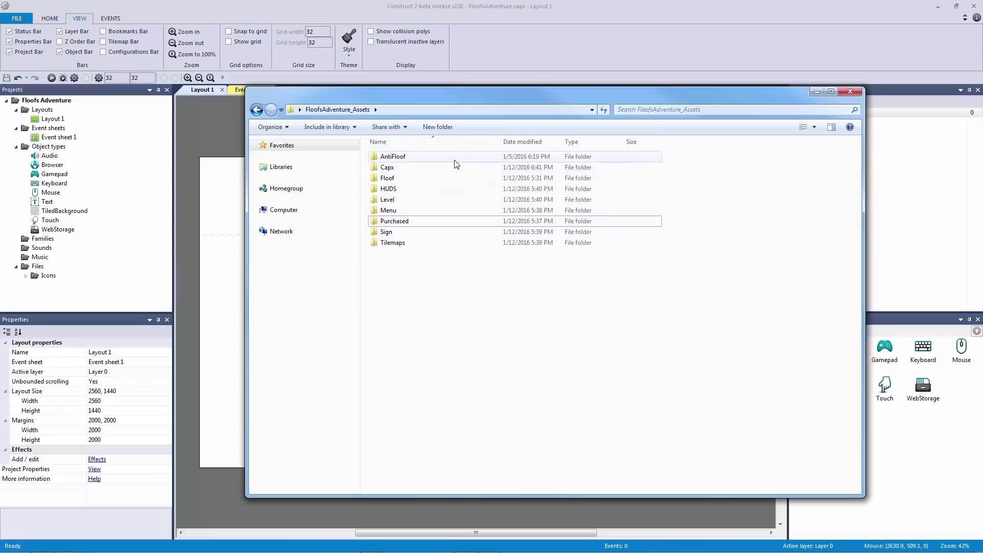
pyautogui.doubleClick(438, 167)
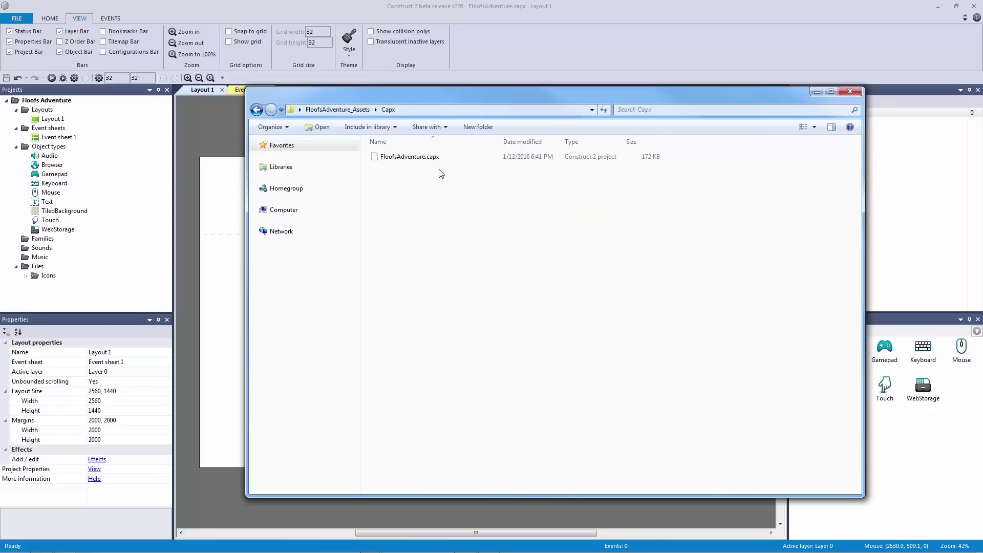
pyautogui.press('BackSpace')
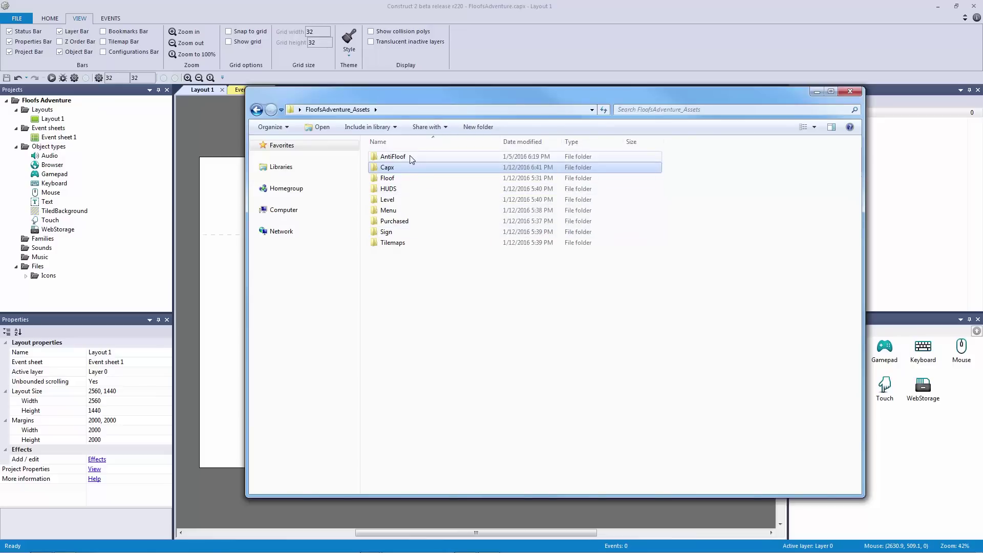
# - Look through the contents of the AntiFloof and Floof asset folders
pyautogui.doubleClick(405, 157)
pyautogui.click(337, 109)
pyautogui.doubleClick(405, 180)
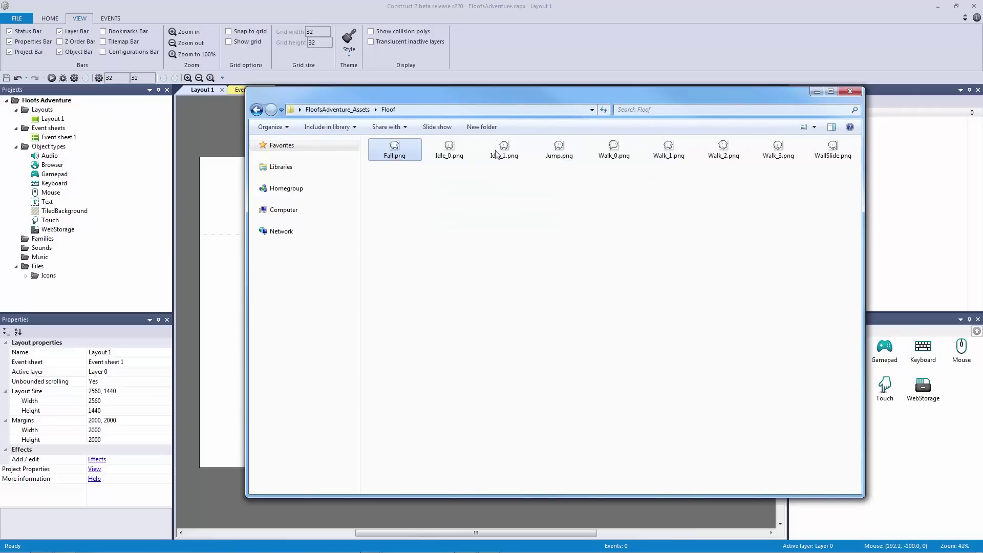
pyautogui.click(337, 110)
pyautogui.doubleClick(411, 158)
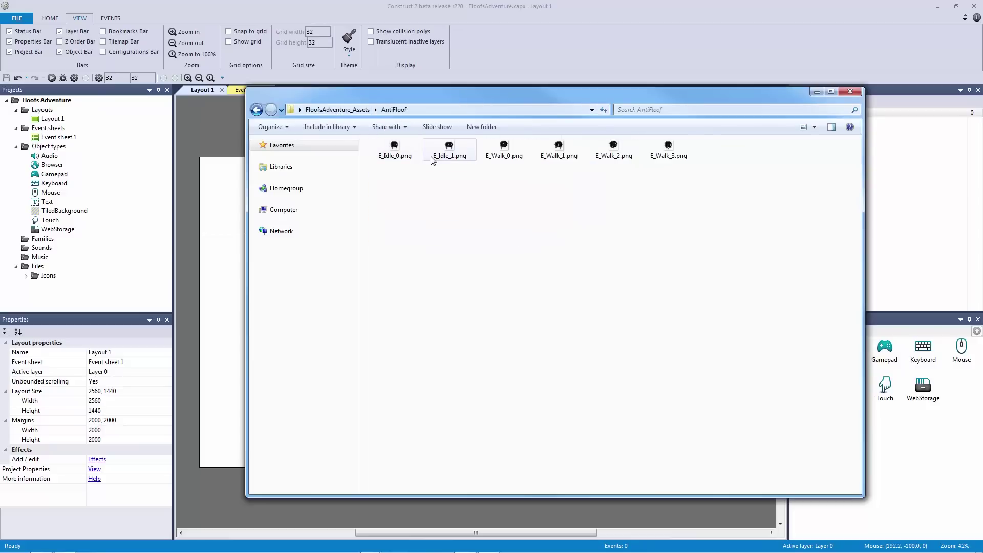
pyautogui.click(352, 111)
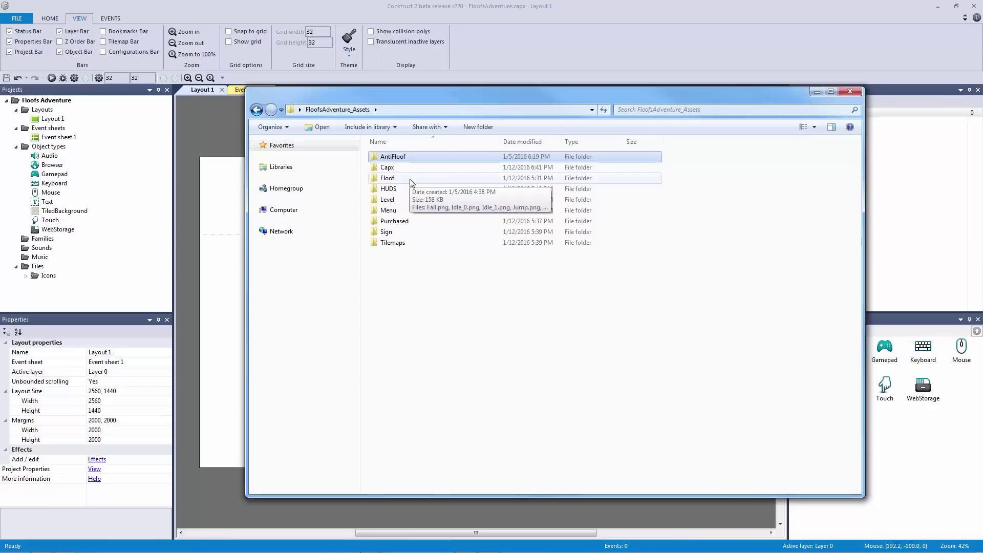
# - Examine the idle, jump and walk images in the Floof folder
pyautogui.doubleClick(410, 179)
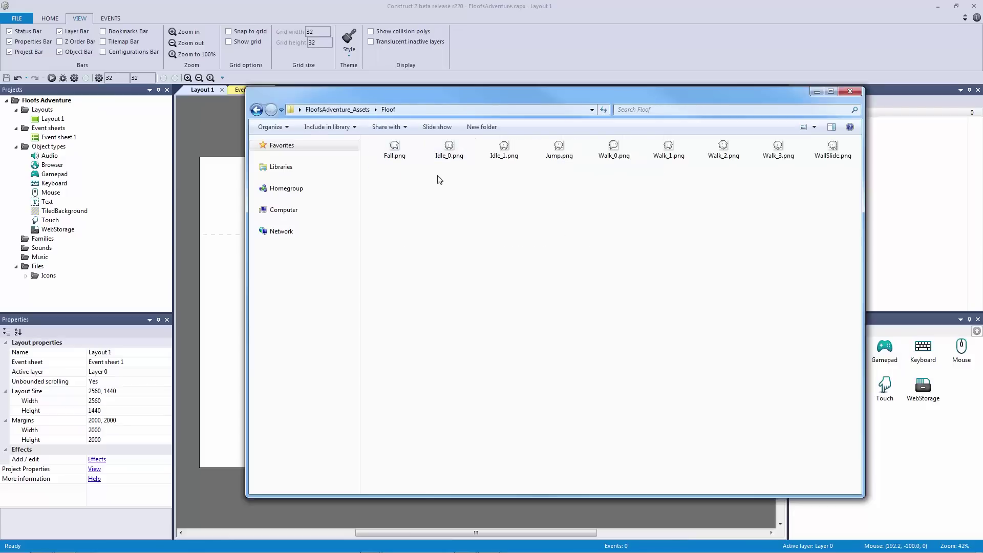
pyautogui.click(450, 154)
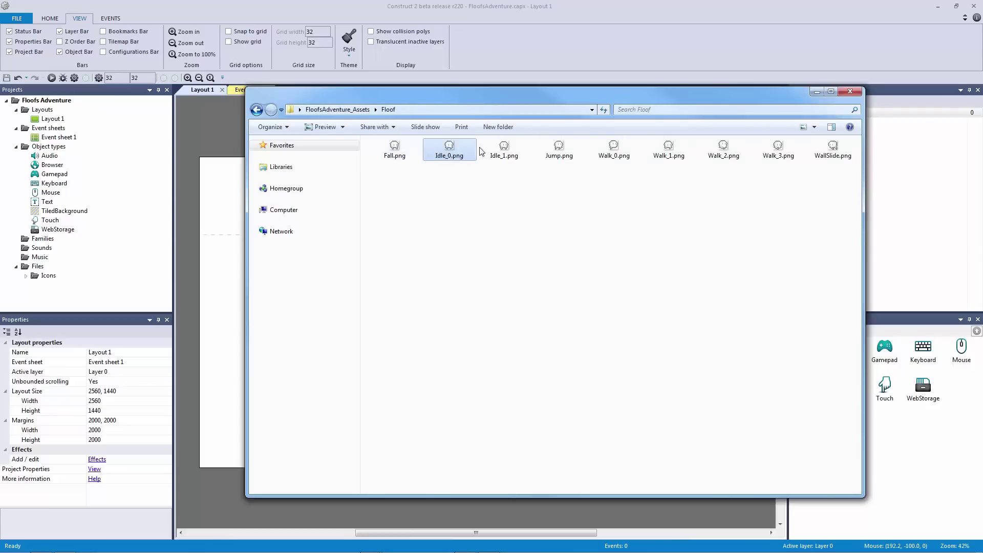
pyautogui.click(522, 158)
pyautogui.click(573, 155)
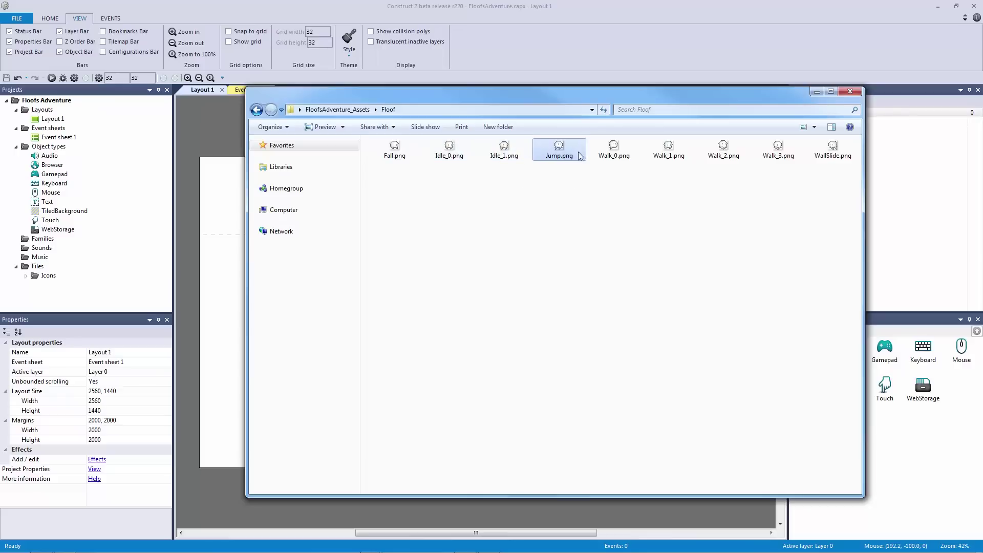
pyautogui.click(623, 156)
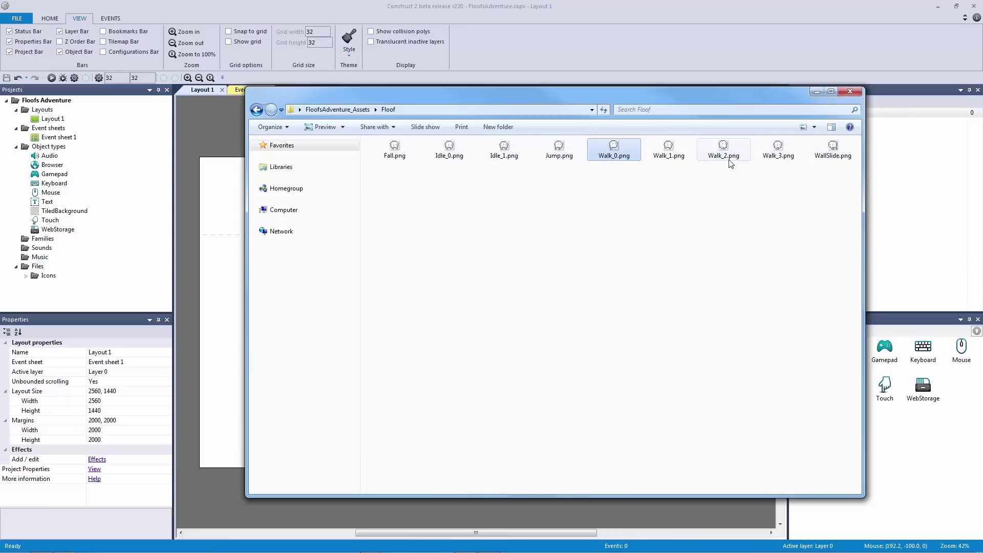
pyautogui.click(791, 152)
pyautogui.press('BackSpace')
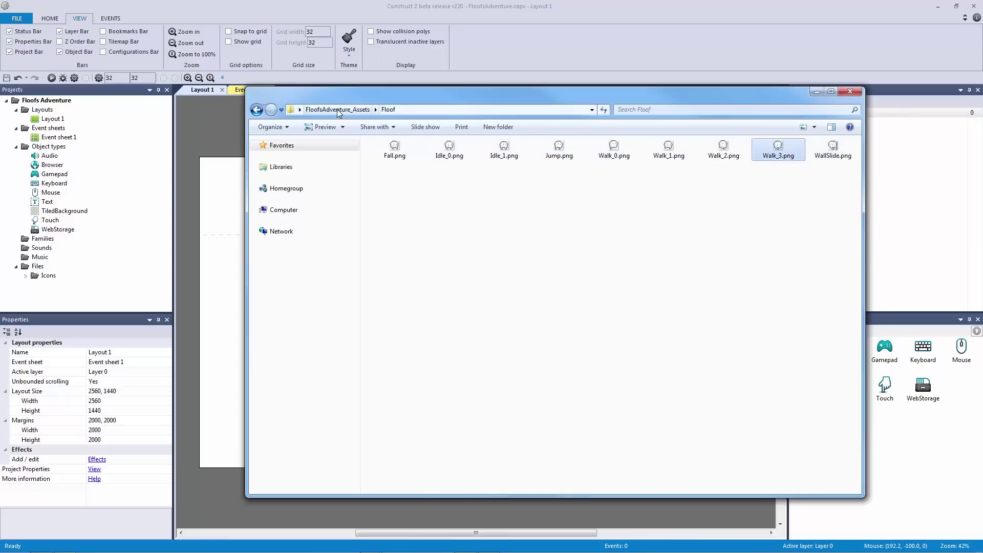
# - Examine the enemy idle and walk images in the AntiFloof folder, returning to the FloofsAdventure_Assets folder
pyautogui.doubleClick(407, 159)
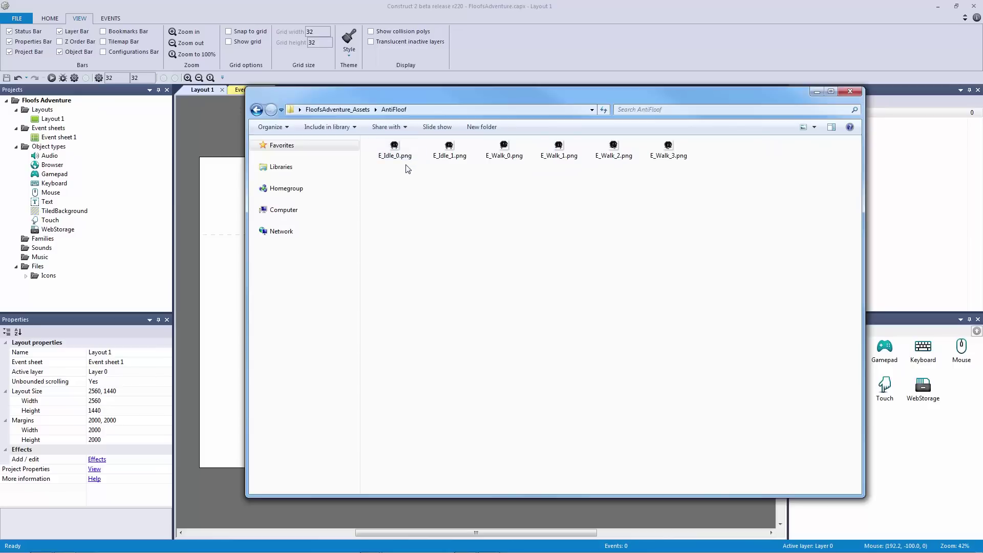
pyautogui.click(399, 160)
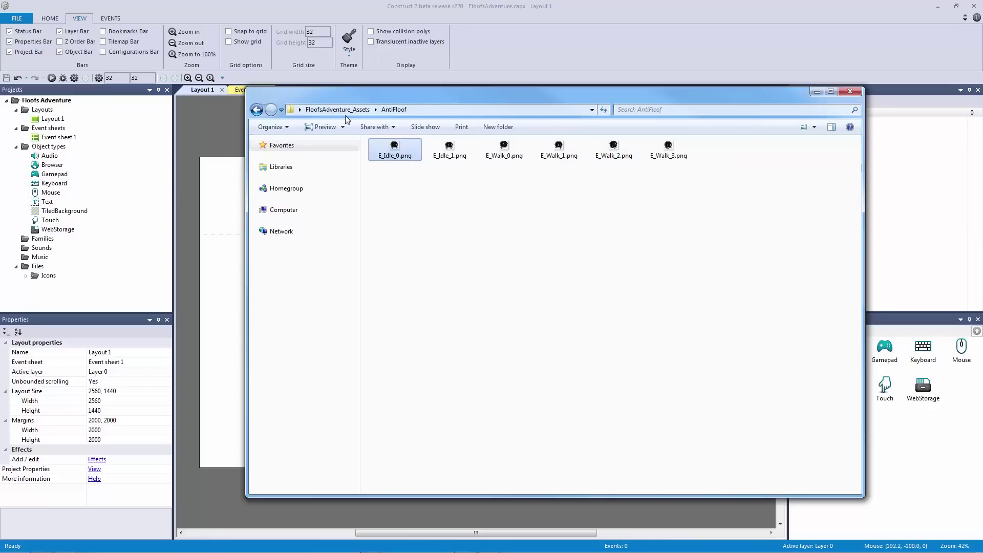
pyautogui.moveTo(739, 190); pyautogui.dragTo(483, 148)
pyautogui.click(475, 177)
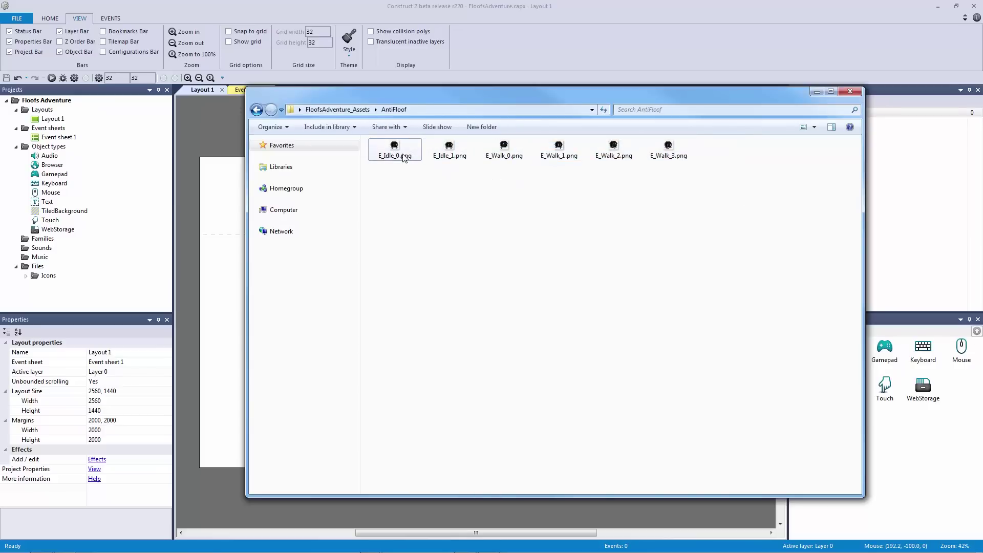
pyautogui.click(357, 110)
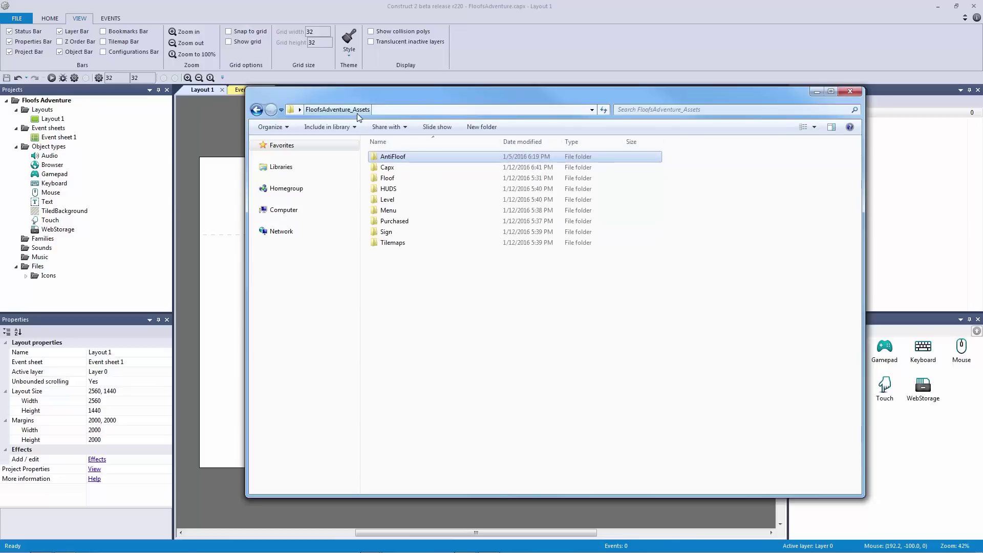
# - Open the HUDS folder and examine its Healthbar subfolder and the two boss health images
pyautogui.doubleClick(418, 189)
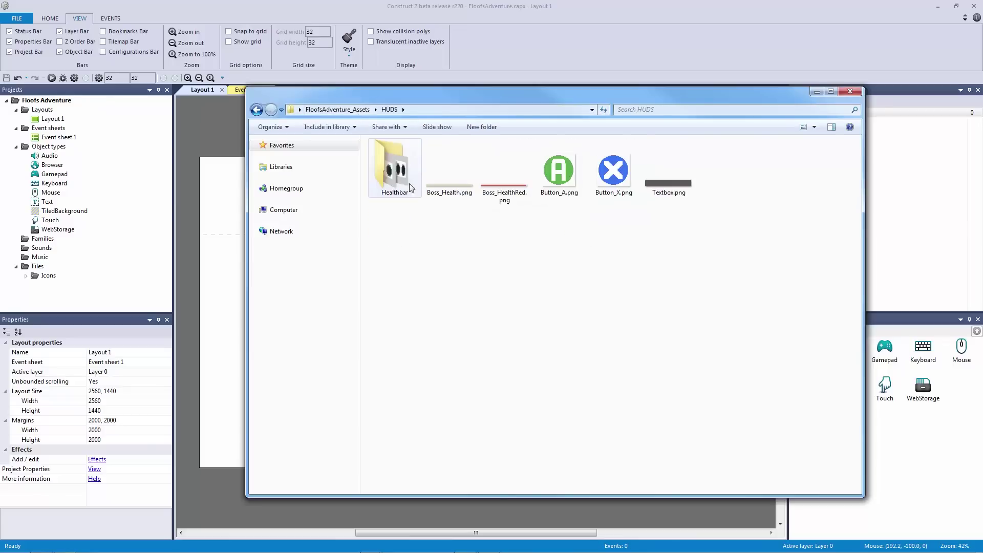
pyautogui.doubleClick(409, 187)
pyautogui.click(390, 110)
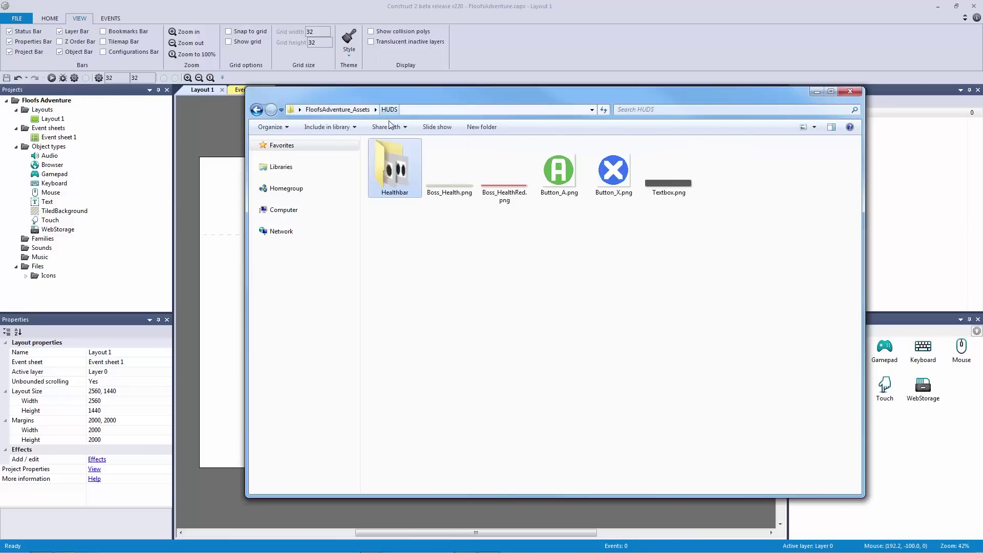
pyautogui.moveTo(512, 213); pyautogui.dragTo(444, 177)
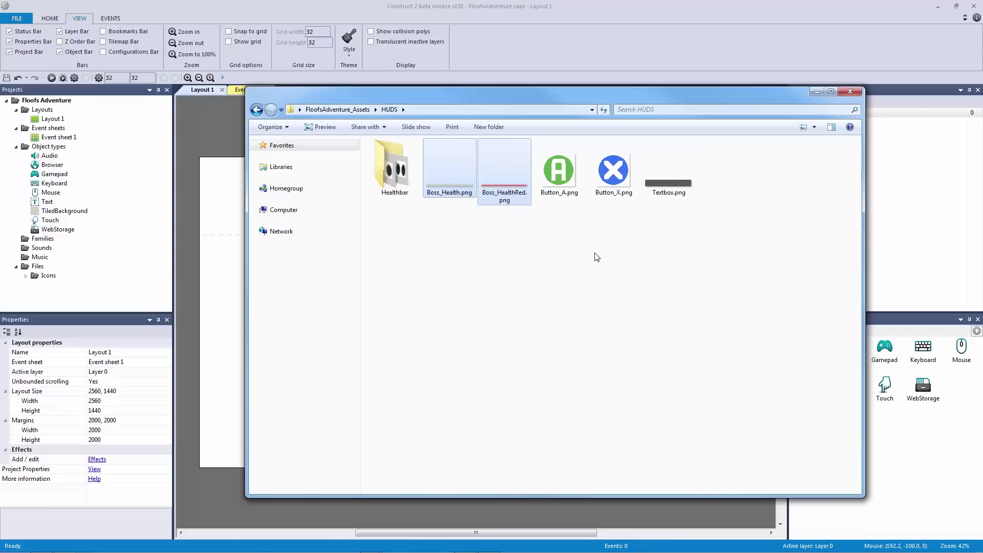
# - Examine the A button, X button and textbox images in the HUDS folder, returning to the FloofsAdventure_Assets folder
pyautogui.click(569, 197)
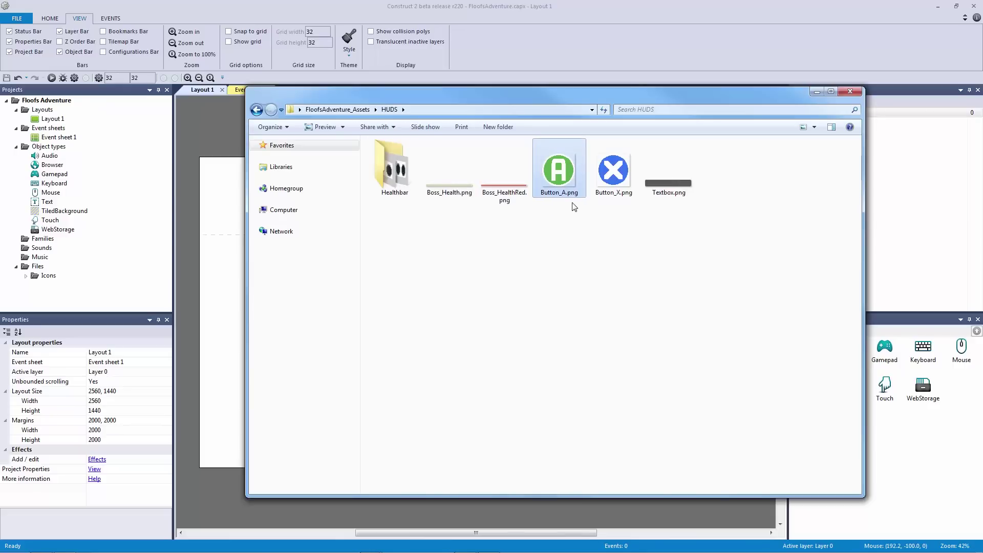
pyautogui.click(557, 229)
pyautogui.moveTo(557, 231); pyautogui.dragTo(611, 194)
pyautogui.click(588, 199)
pyautogui.click(564, 189)
pyautogui.click(614, 188)
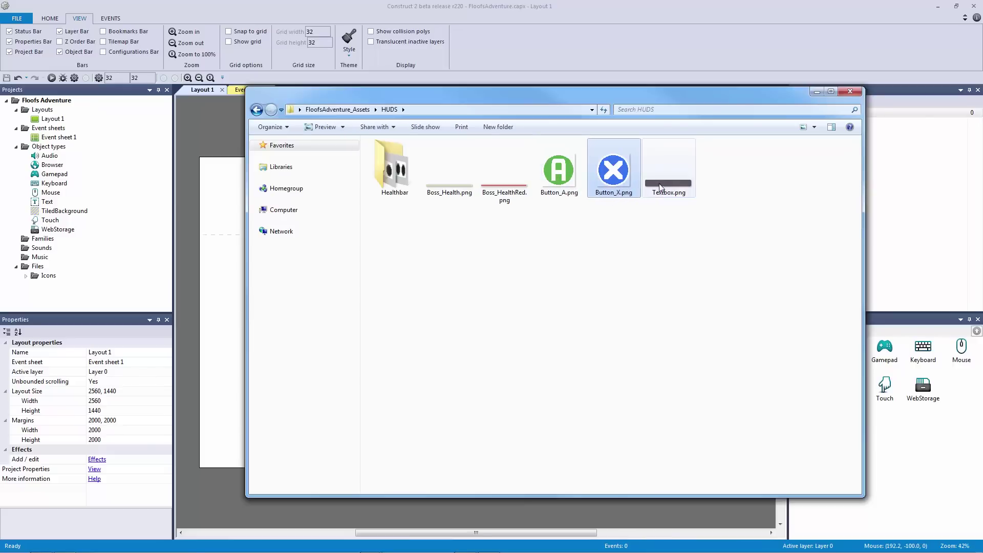
pyautogui.click(646, 194)
pyautogui.moveTo(690, 262); pyautogui.dragTo(461, 259)
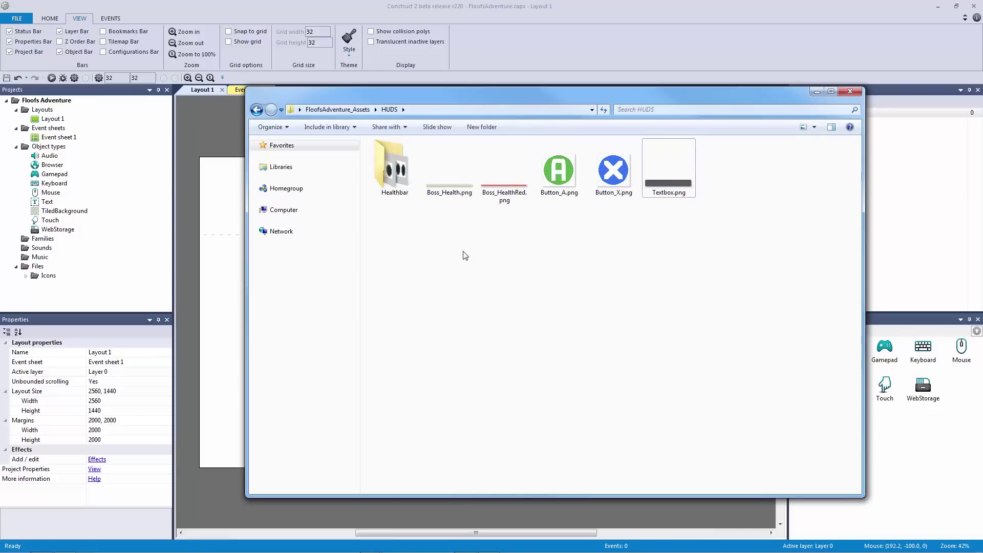
pyautogui.click(344, 110)
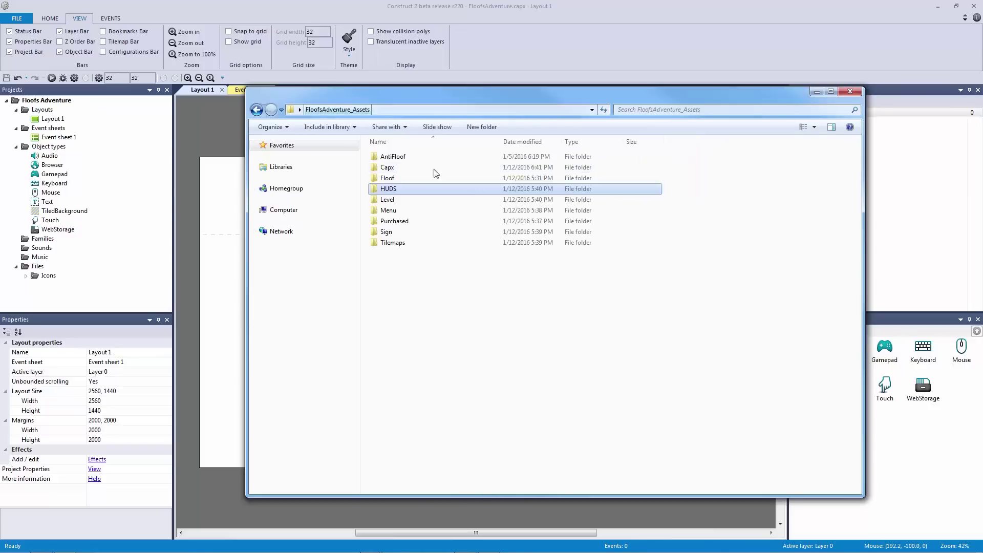
# - Open the Level folder and compare the Arrow_Ceil.png and Arrow_Floor.png images
pyautogui.doubleClick(416, 202)
pyautogui.moveTo(821, 284); pyautogui.dragTo(513, 272)
pyautogui.click(457, 189)
pyautogui.click(413, 186)
pyautogui.click(450, 187)
pyautogui.click(407, 187)
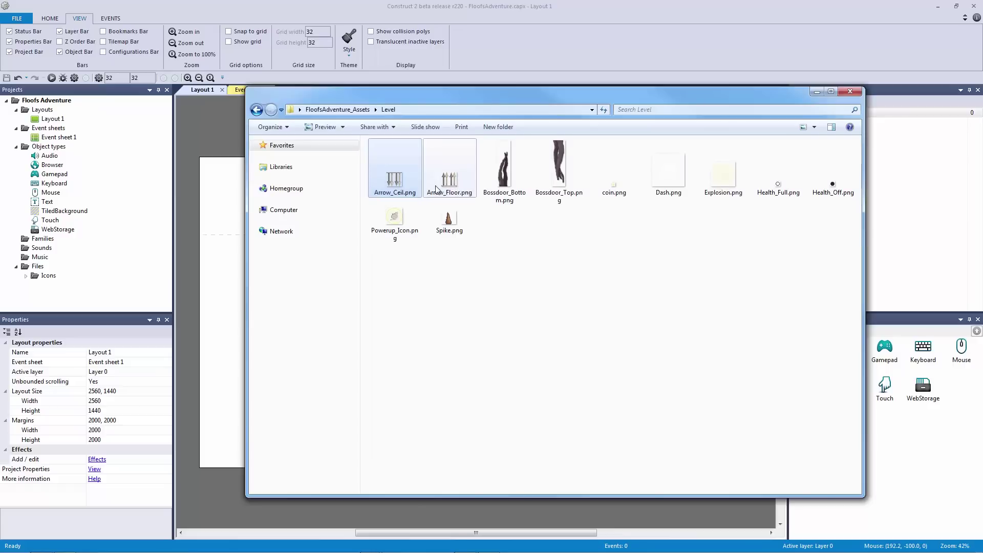
pyautogui.click(450, 187)
pyautogui.click(402, 182)
pyautogui.click(447, 187)
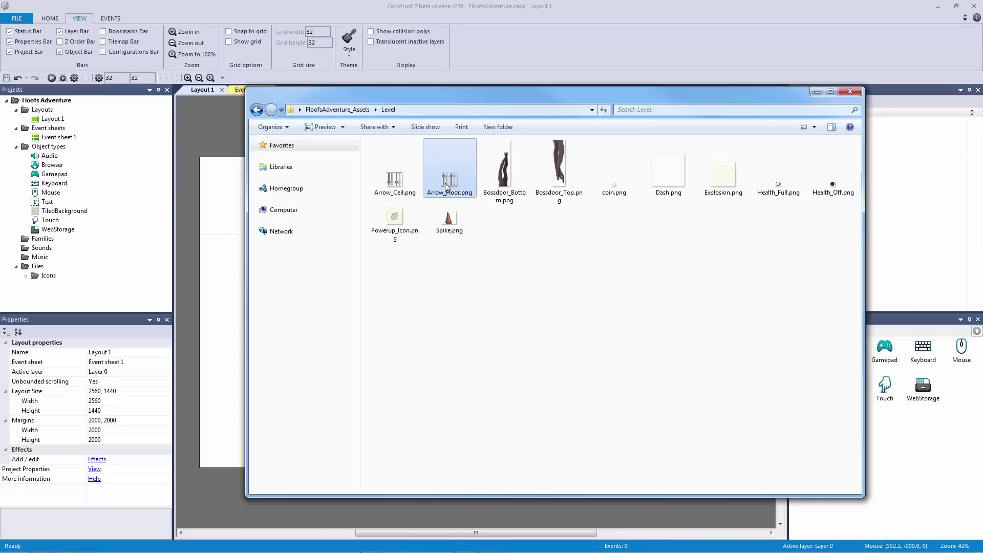
# - Examine the Bossdoor_Bottom.png and Bossdoor_Top.png images in the Level folder
pyautogui.click(496, 189)
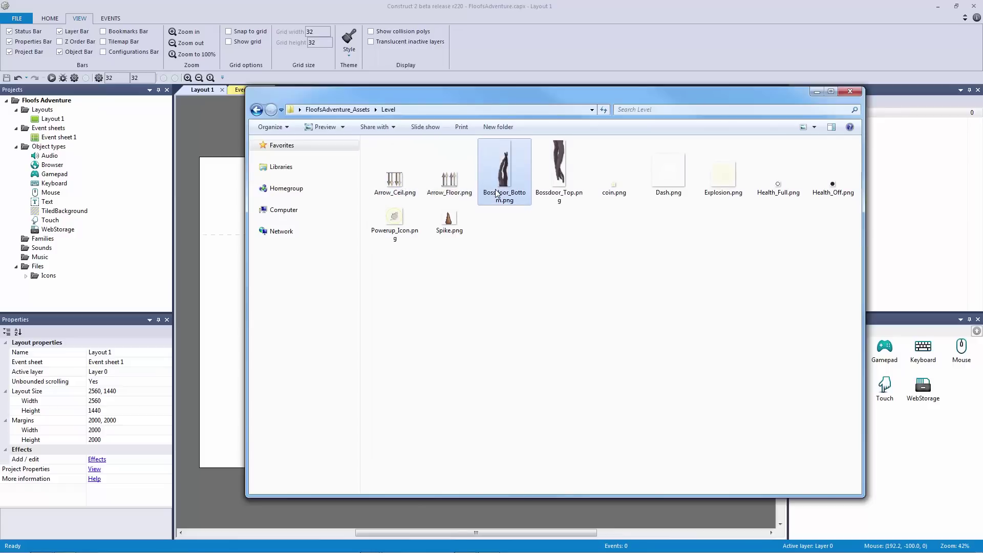
pyautogui.click(534, 178)
pyautogui.click(510, 174)
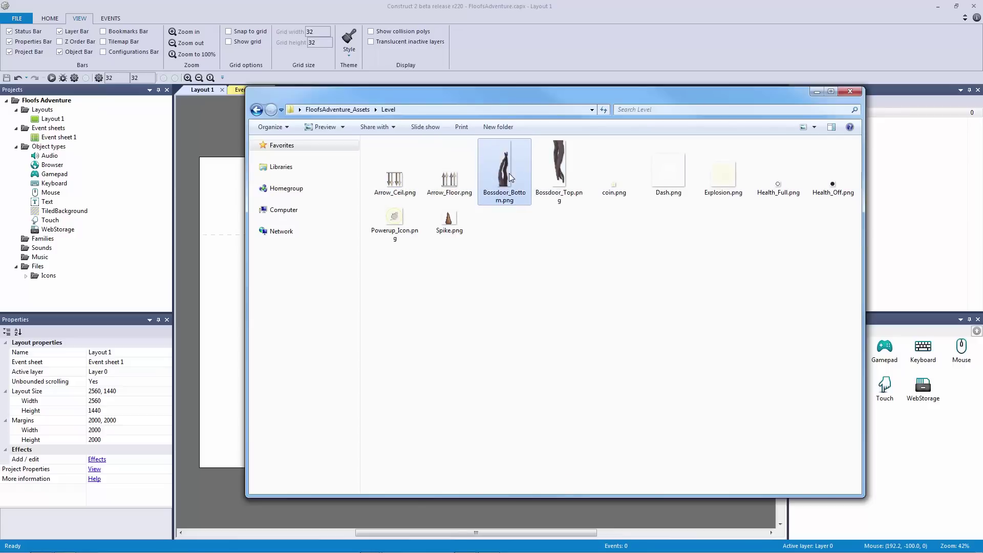
pyautogui.click(537, 175)
pyautogui.moveTo(560, 197)
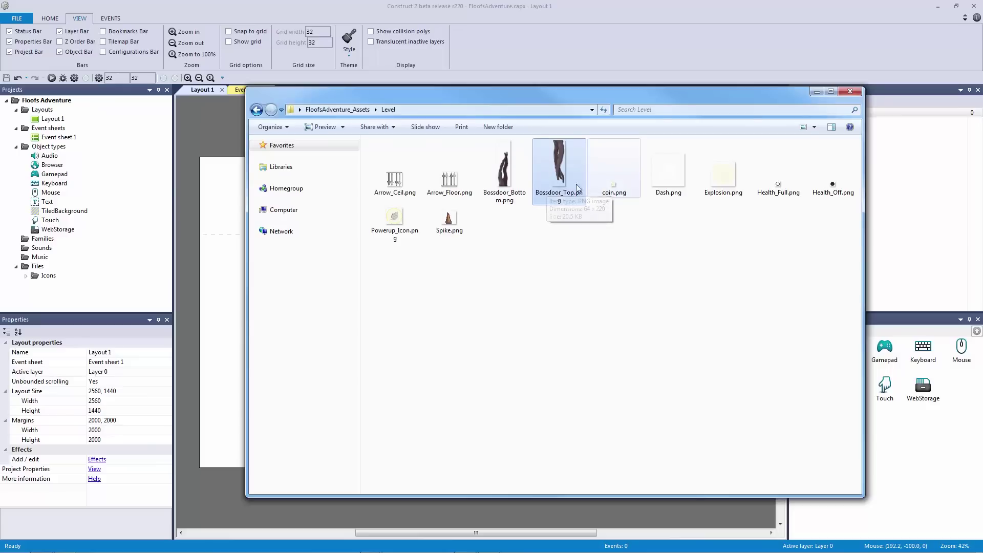
# - Examine the coin.png, Dash.png and Explosion.png images in the Level folder
pyautogui.click(614, 187)
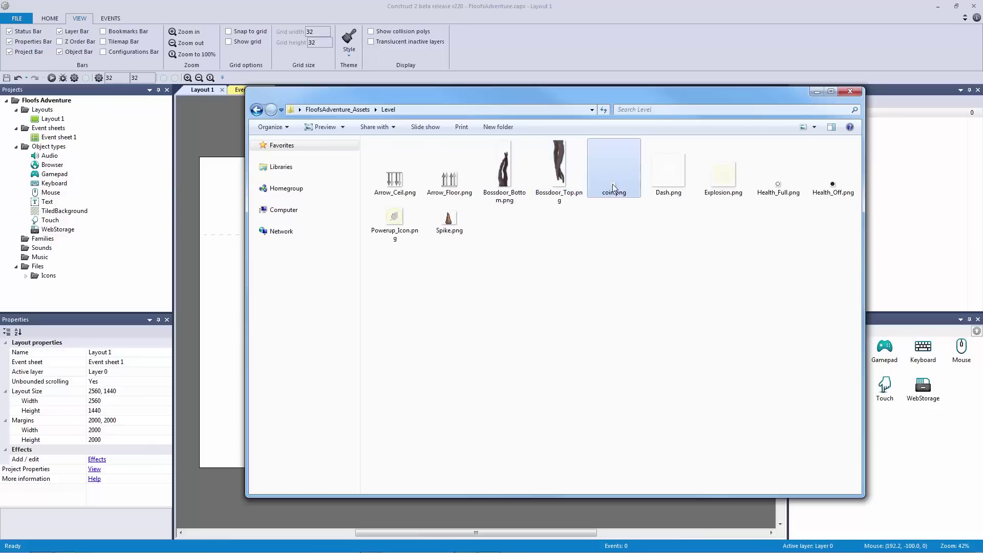
pyautogui.click(675, 185)
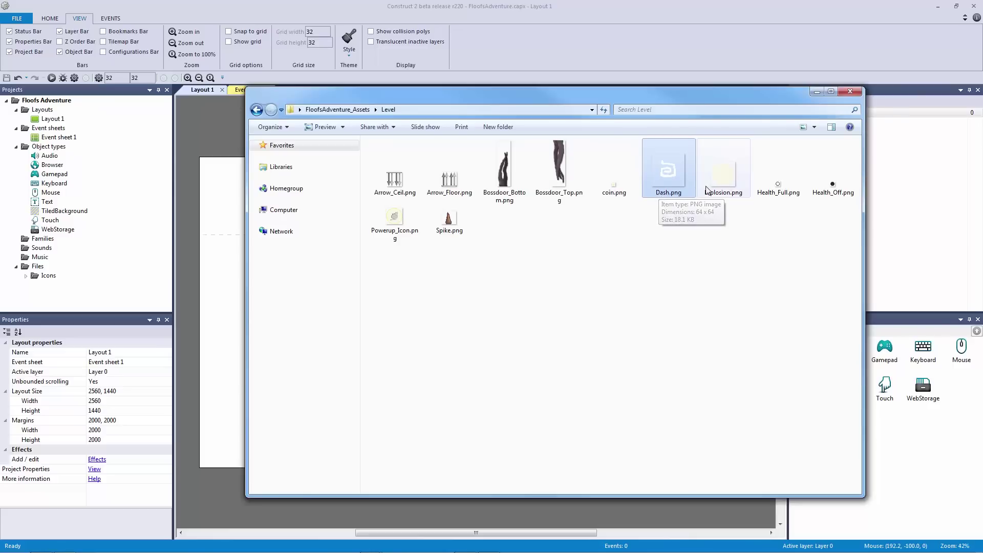
pyautogui.click(721, 187)
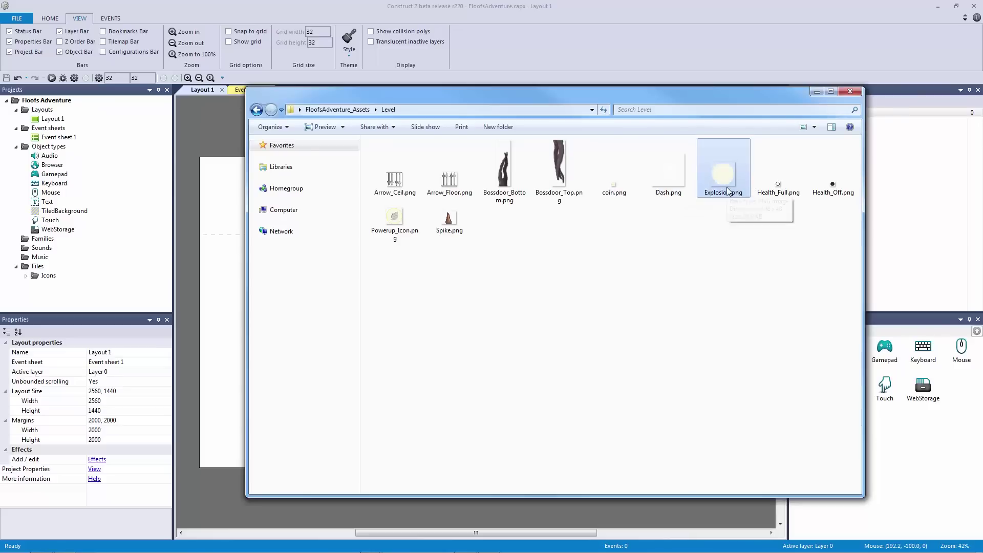
pyautogui.click(717, 227)
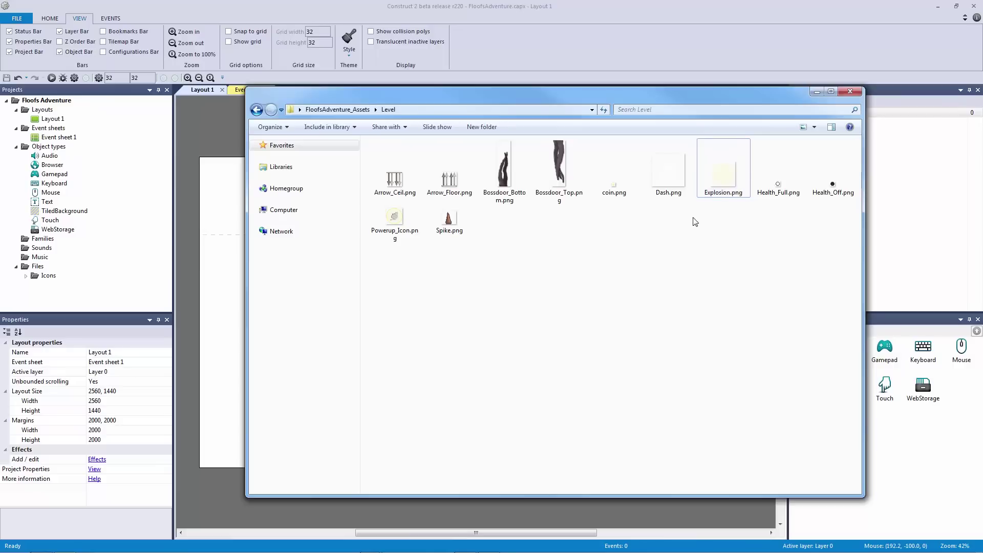
pyautogui.click(720, 189)
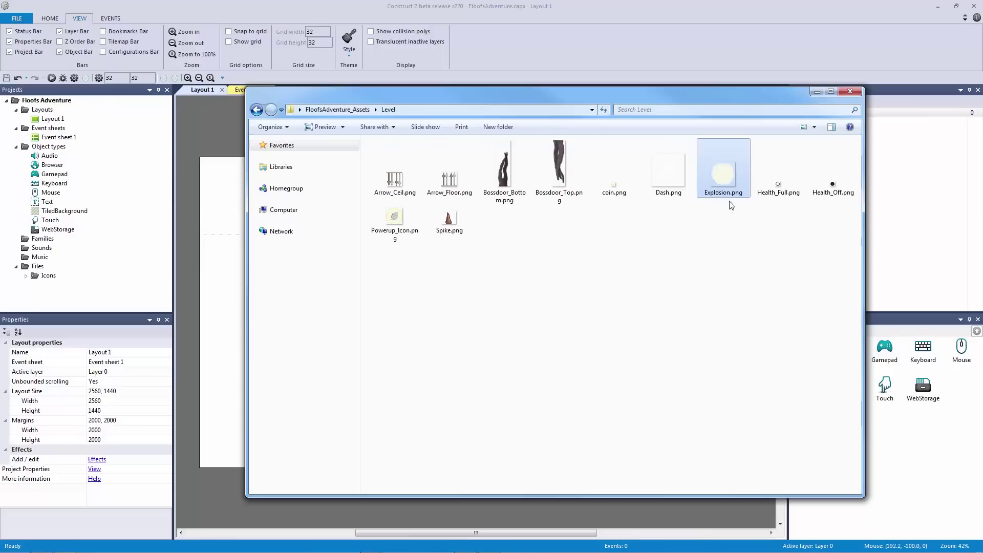
# - Examine the Health_Full, Health_Off, Powerup_Icon and Spike images in the Level folder, returning to the FloofsAdventure_Assets folder
pyautogui.click(791, 194)
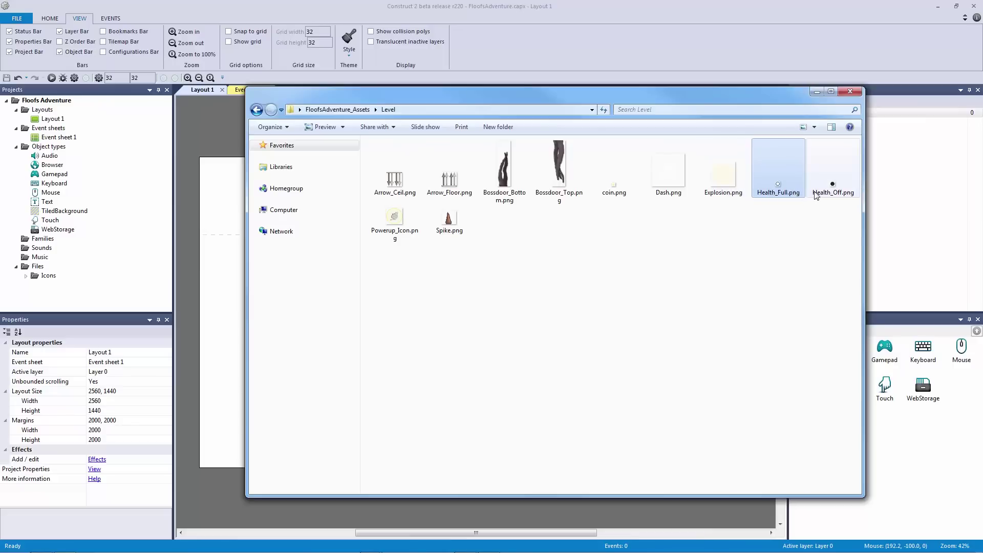
pyautogui.click(815, 192)
pyautogui.click(777, 193)
pyautogui.doubleClick(817, 193)
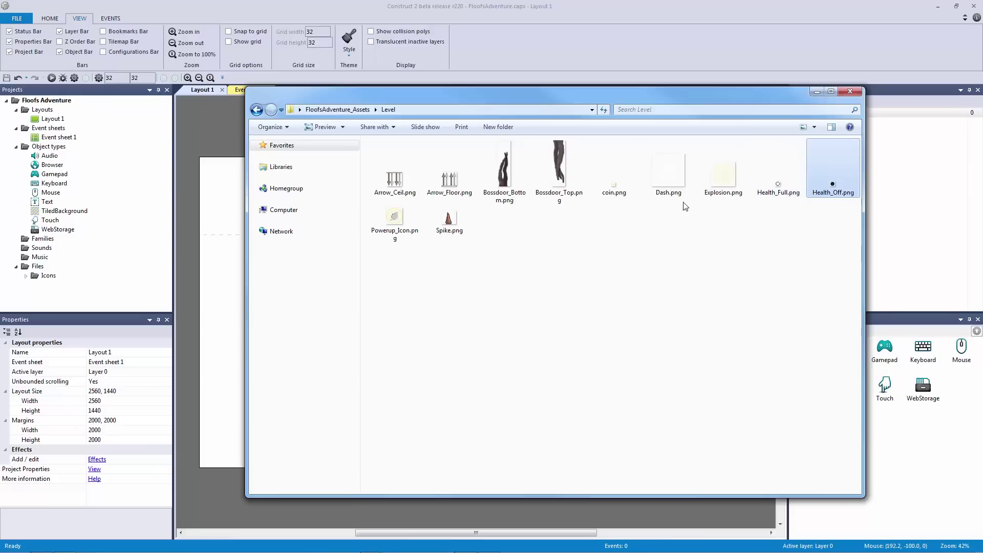
pyautogui.click(394, 220)
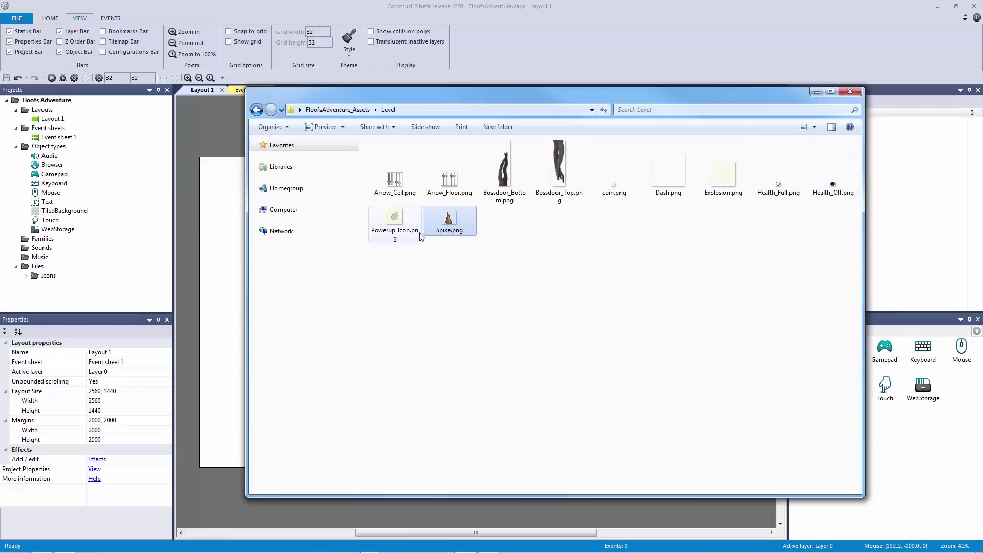
pyautogui.click(351, 110)
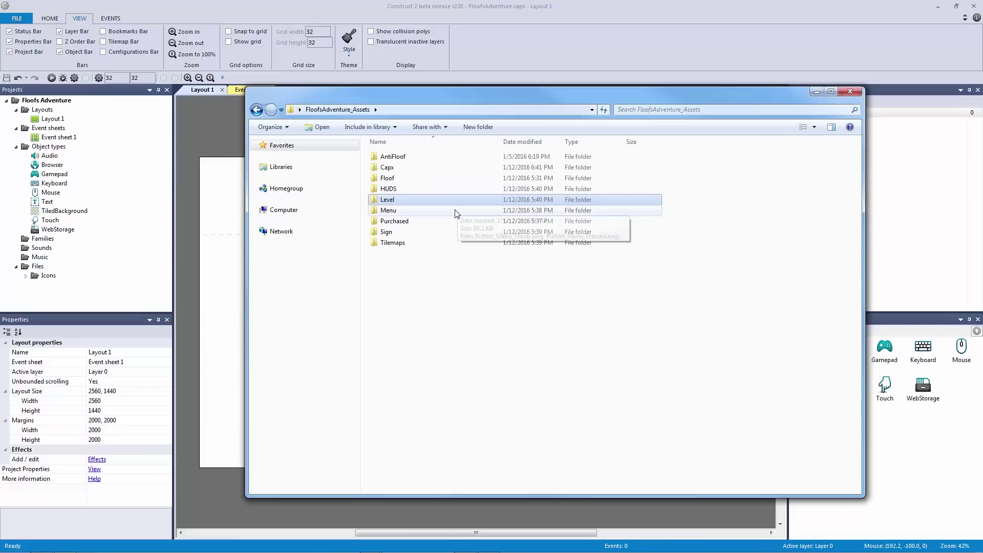
# - Open the Menu folder and examine its pressed button, hover button and UI_panel.png images, returning to the FloofsAdventure_Assets folder
pyautogui.doubleClick(453, 209)
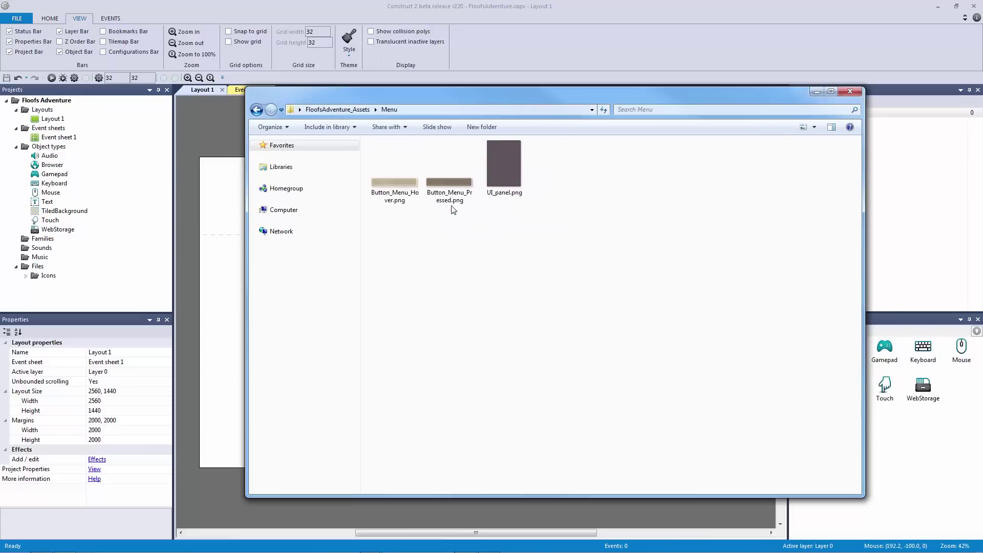
pyautogui.click(454, 194)
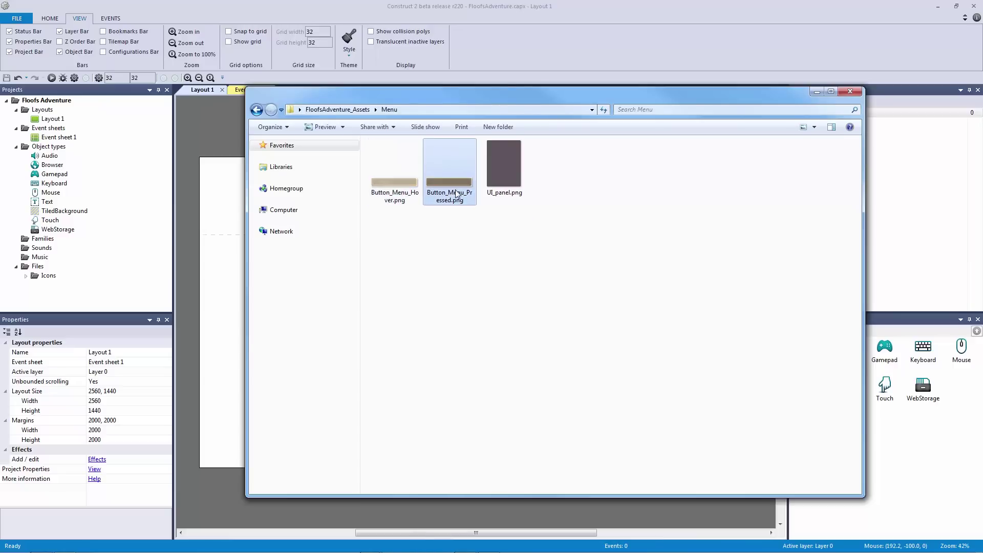
pyautogui.click(396, 197)
pyautogui.click(508, 183)
pyautogui.click(337, 109)
# - Open the Sign folder, enlarge its file icons and examine the Sign.png image
pyautogui.doubleClick(424, 234)
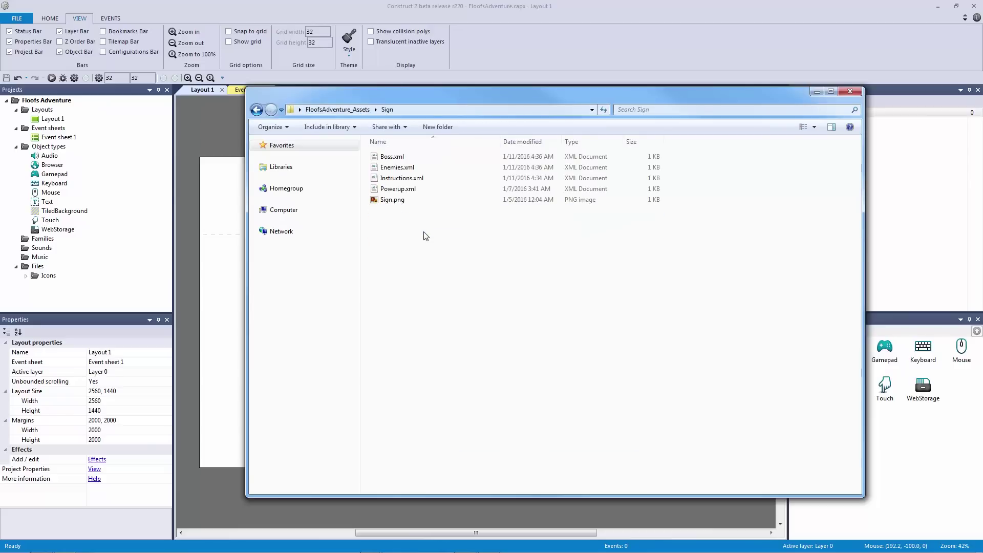
pyautogui.click(424, 202)
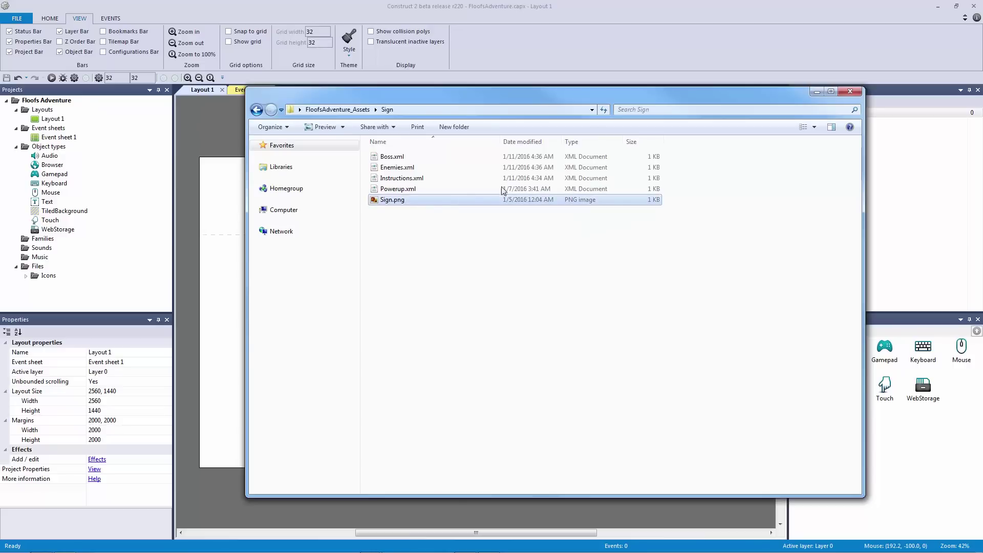
pyautogui.click(814, 129)
pyautogui.moveTo(812, 129); pyautogui.dragTo(814, 69)
pyautogui.click(682, 245)
pyautogui.click(723, 215)
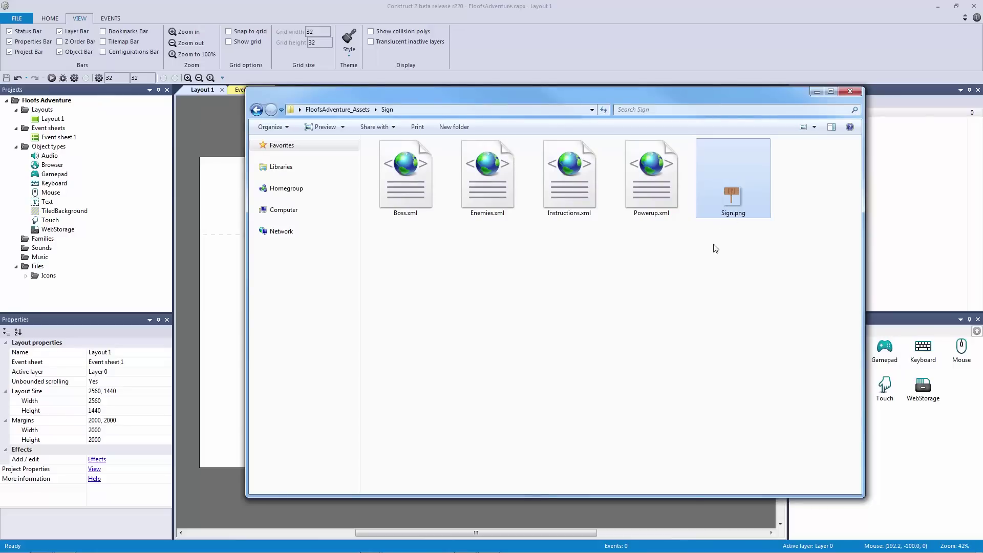
pyautogui.click(683, 241)
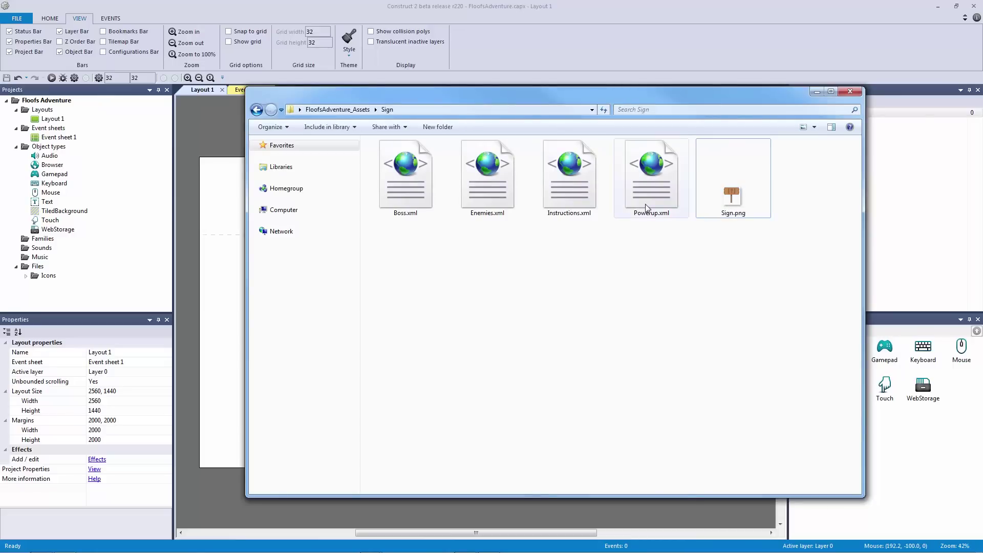
# - Examine the Boss, Enemies, Instructions and Powerup XML files in the Sign folder, returning to the FloofsAdventure_Assets folder
pyautogui.click(429, 197)
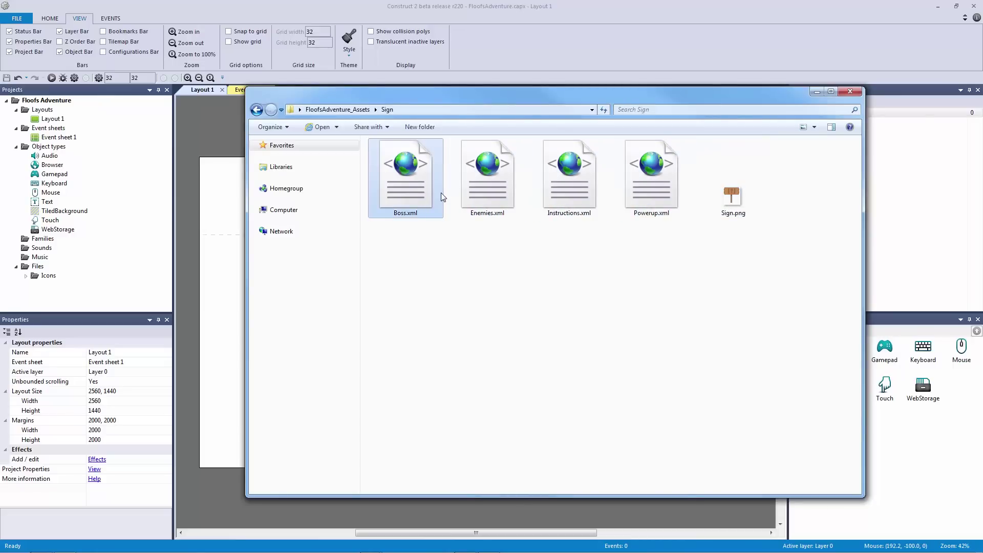
pyautogui.click(479, 201)
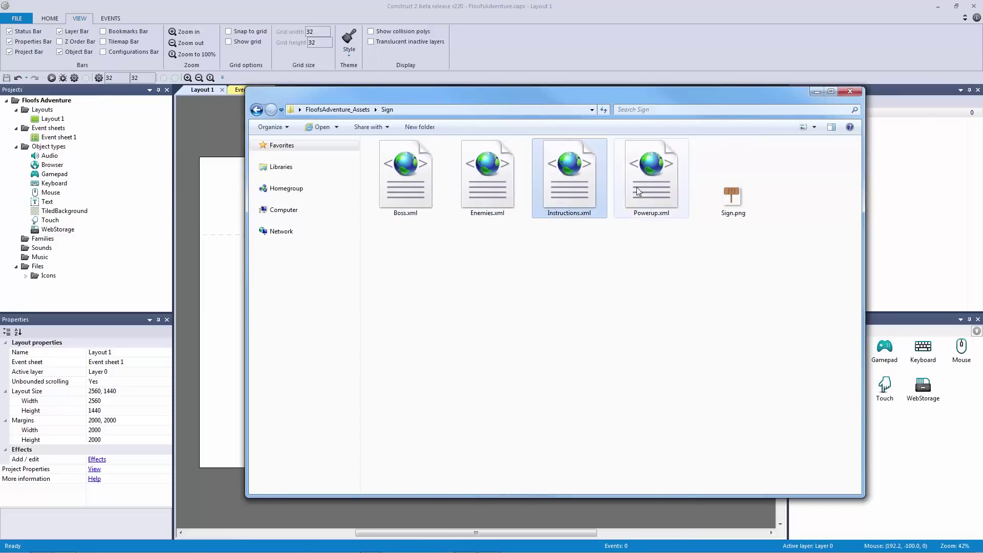
pyautogui.click(337, 110)
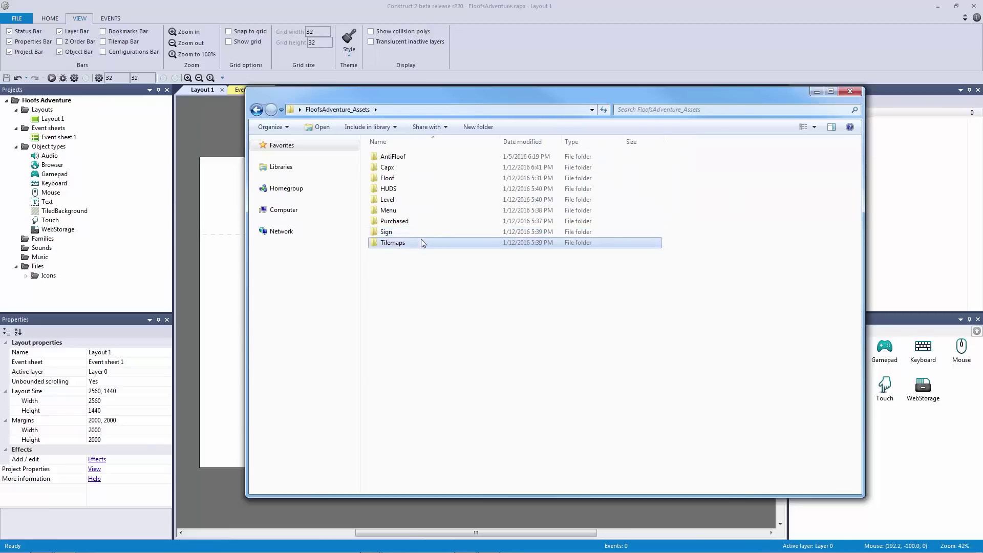
# - Open the Tilemaps folder and examine the background.png and Tilemap.png images
pyautogui.doubleClick(423, 242)
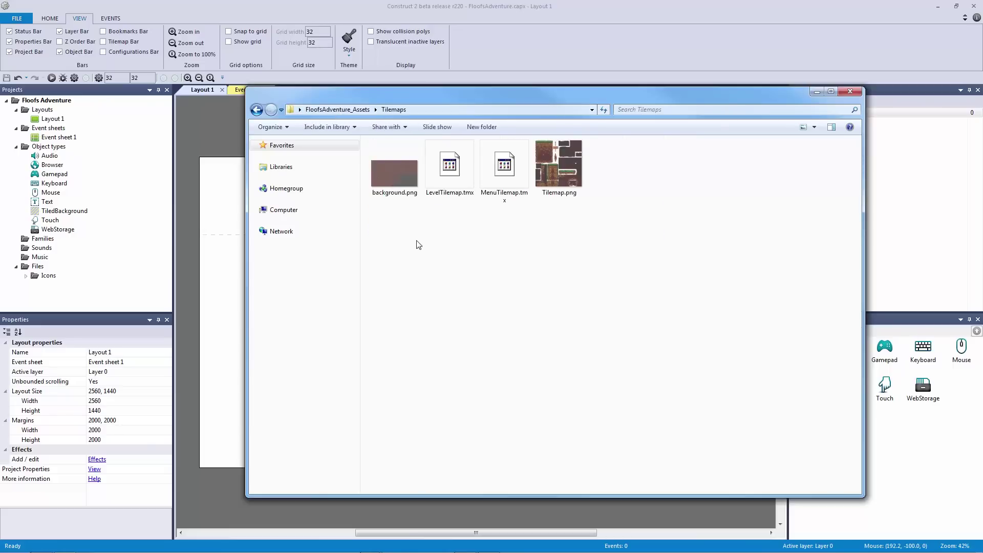
pyautogui.click(402, 197)
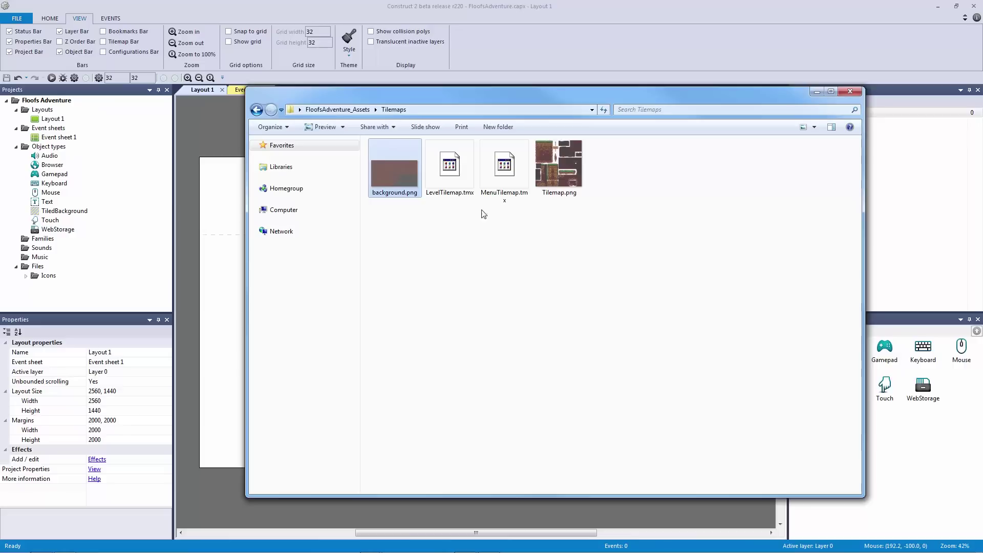
pyautogui.click(576, 176)
pyautogui.click(626, 229)
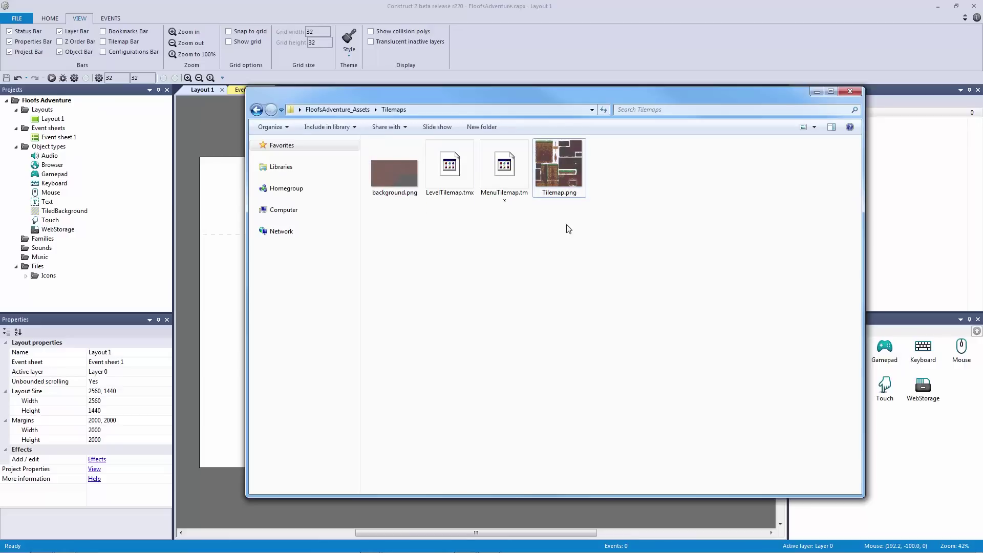
# - Examine the LevelTilemap.tmx and MenuTilemap.tmx files, returning to the FloofsAdventure_Assets folder
pyautogui.click(449, 169)
pyautogui.click(502, 183)
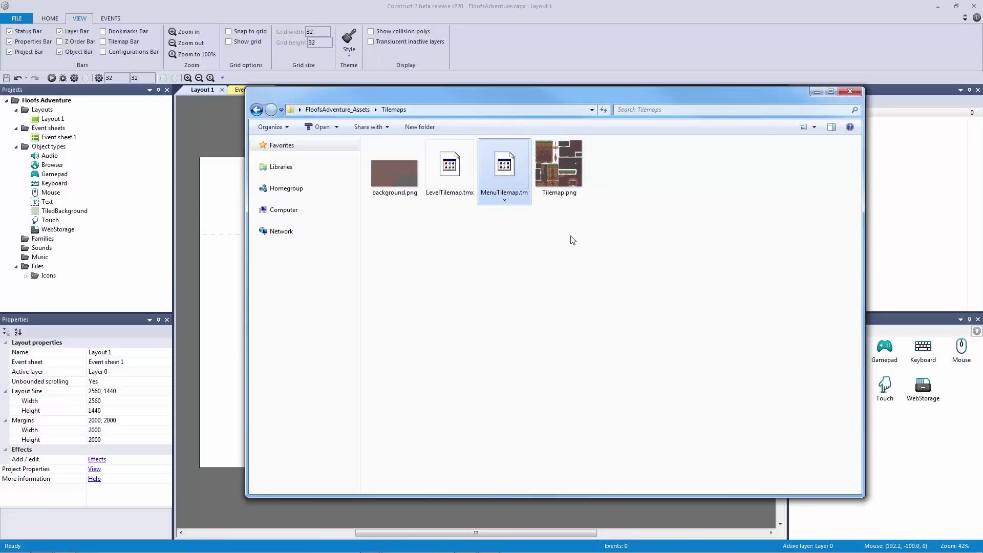
pyautogui.click(605, 252)
pyautogui.click(360, 109)
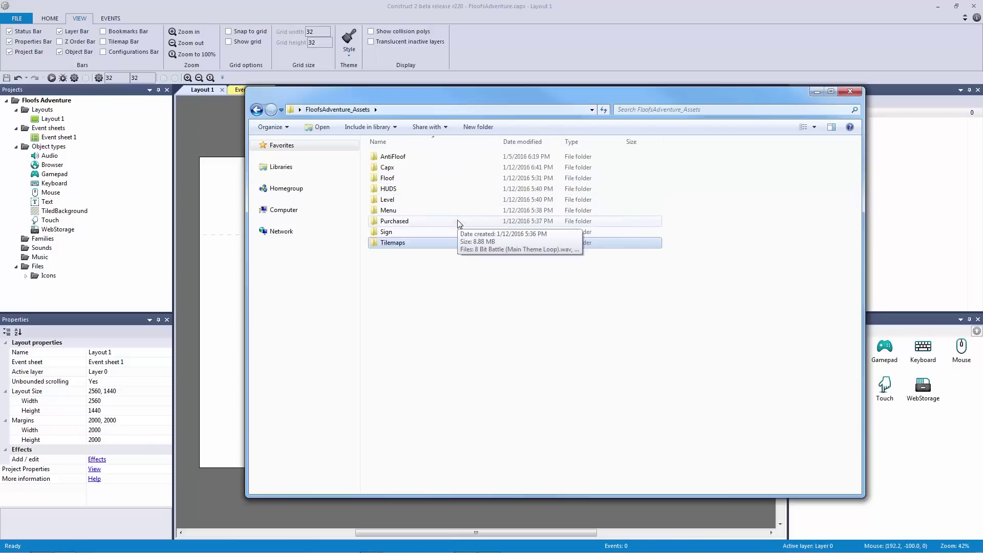
# - Open the Purchased folder and enlarge its file icons to preview the WAV loops and Spritefont.png
pyautogui.doubleClick(459, 222)
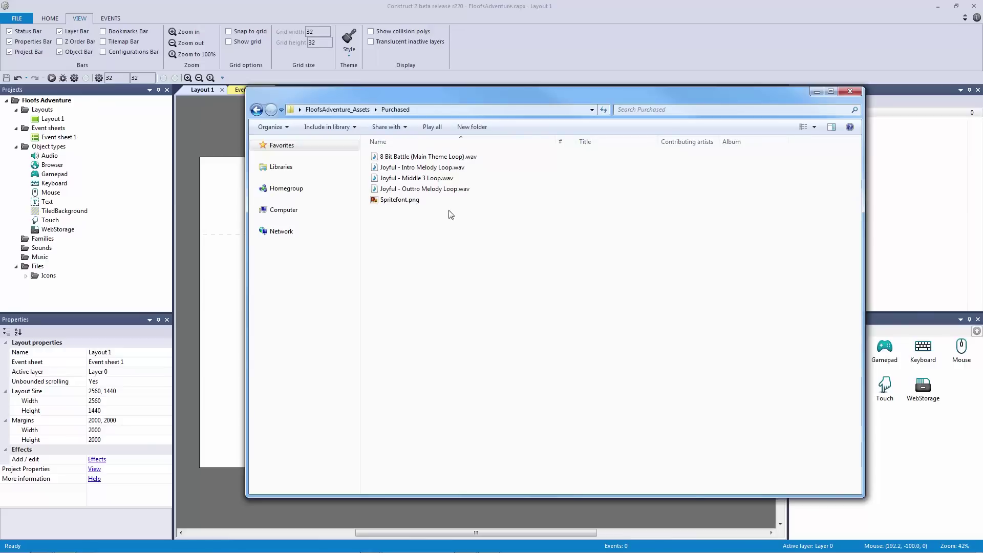
pyautogui.click(434, 200)
pyautogui.moveTo(815, 131); pyautogui.dragTo(816, 67)
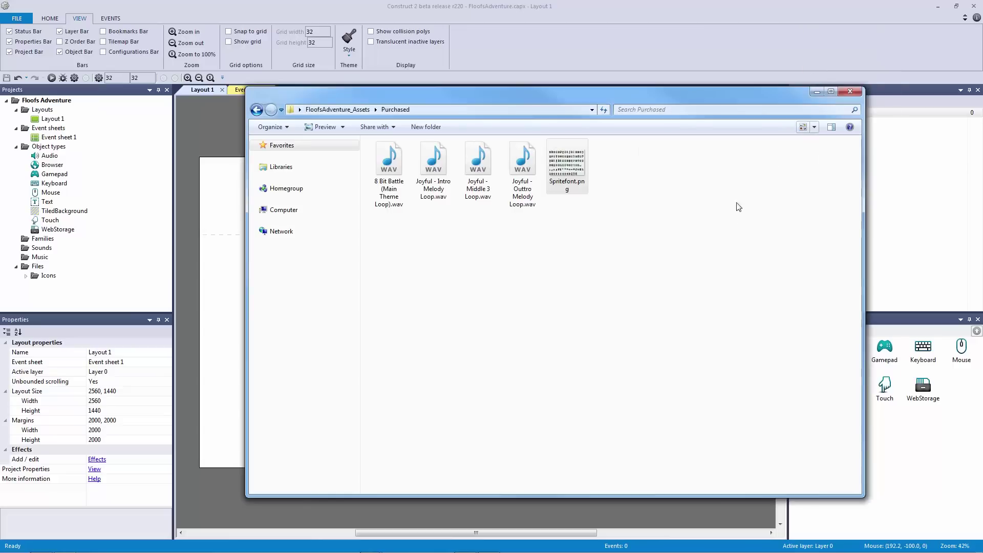
pyautogui.click(741, 226)
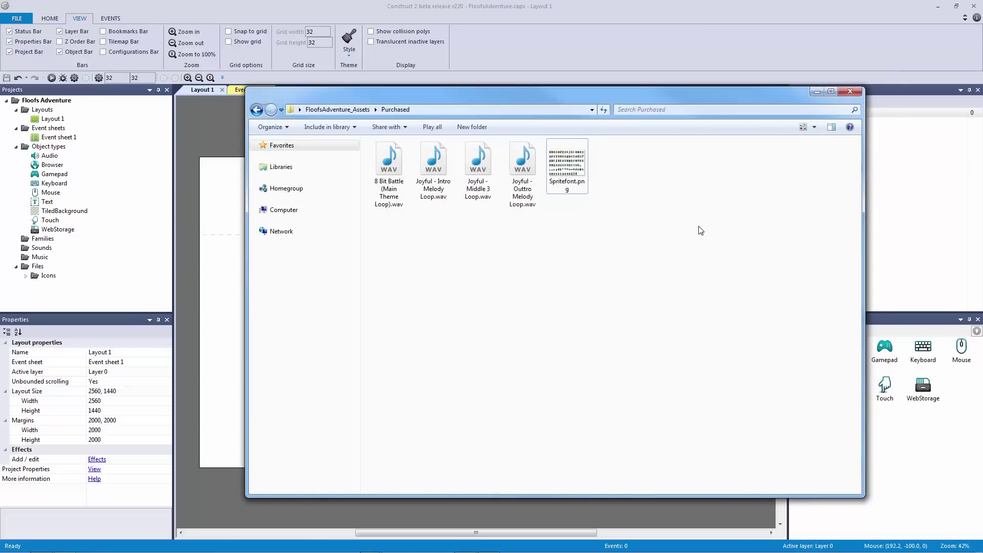
pyautogui.moveTo(815, 125); pyautogui.dragTo(814, 119)
# - Examine Spritefont.png and the complete set of purchased files, returning to the FloofsAdventure_Assets folder
pyautogui.click(634, 180)
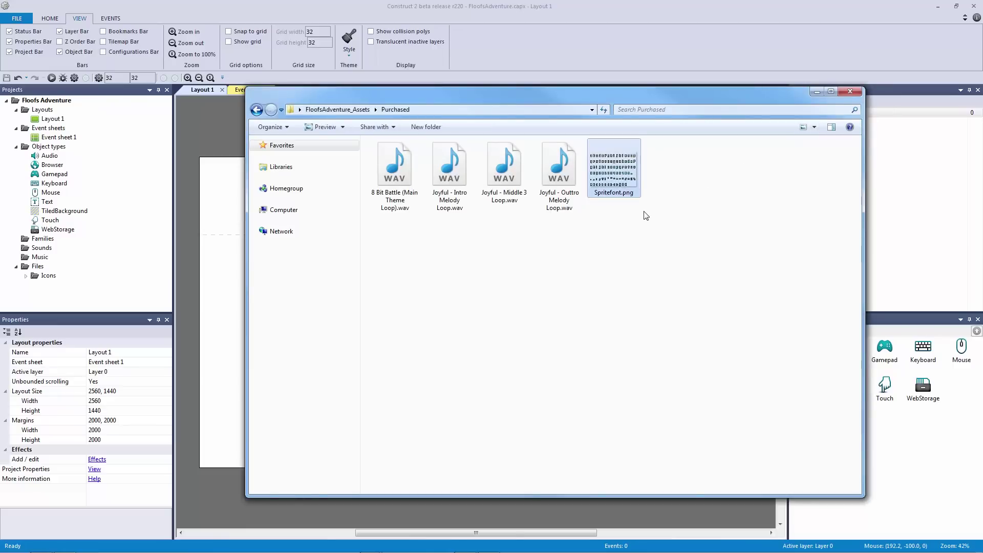
pyautogui.click(639, 248)
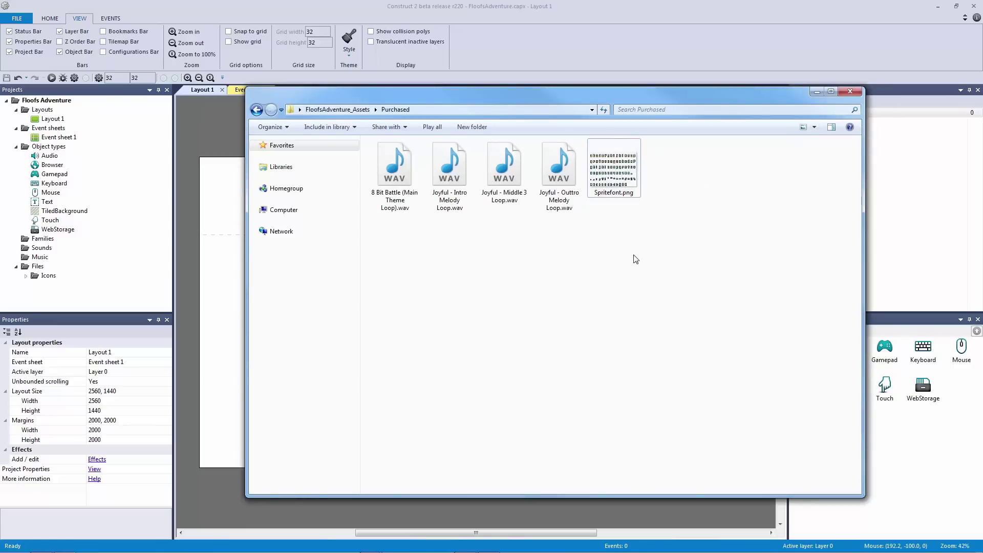
pyautogui.click(623, 183)
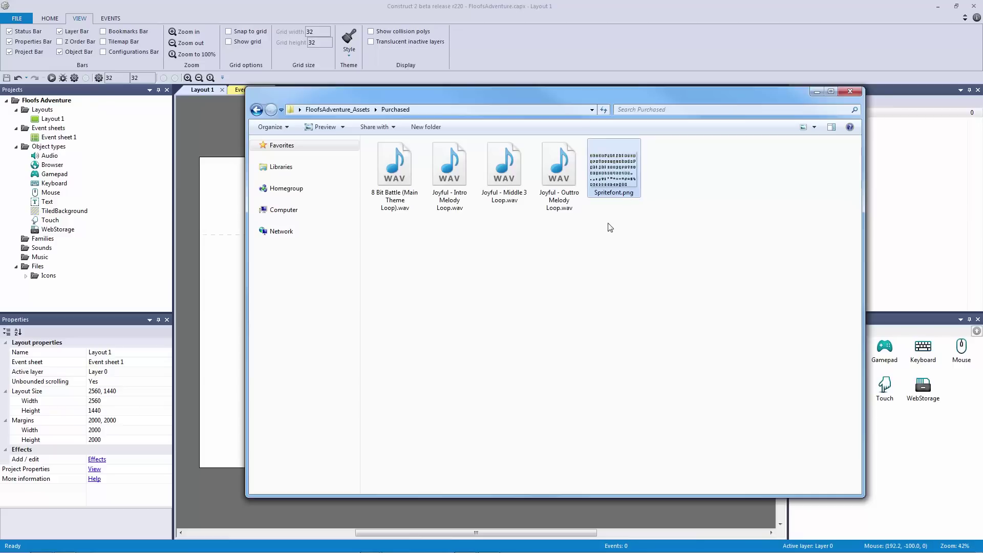
pyautogui.click(604, 237)
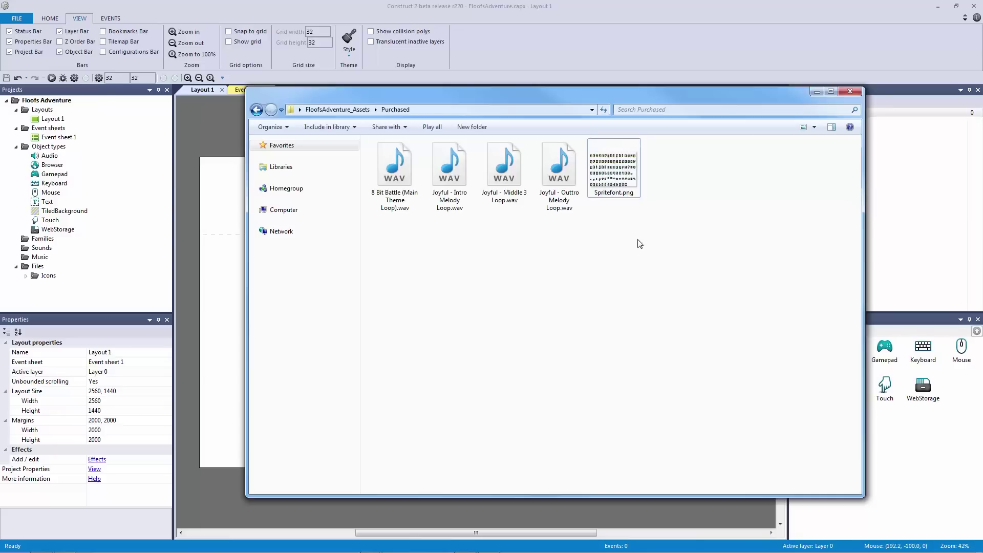
pyautogui.moveTo(682, 255); pyautogui.dragTo(402, 141)
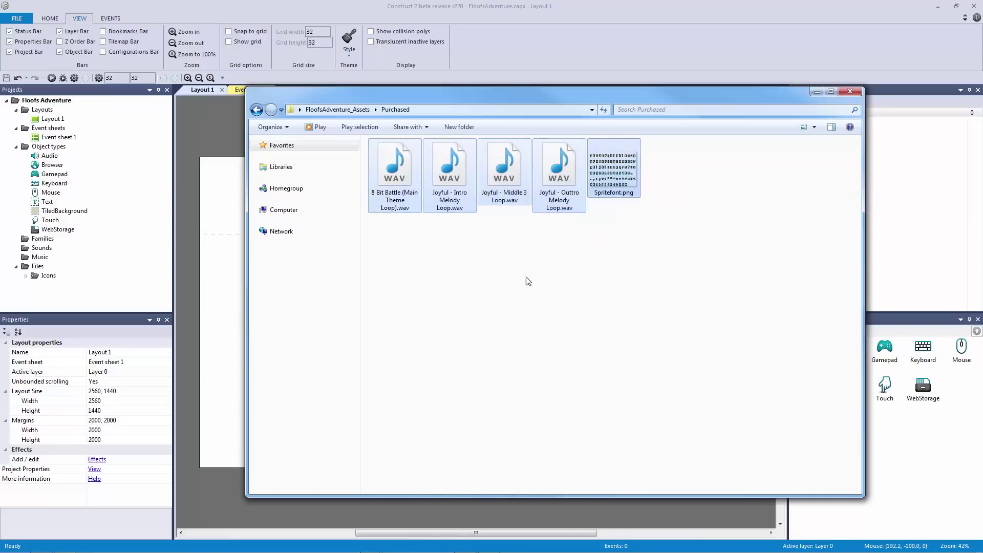
pyautogui.click(529, 276)
pyautogui.click(353, 110)
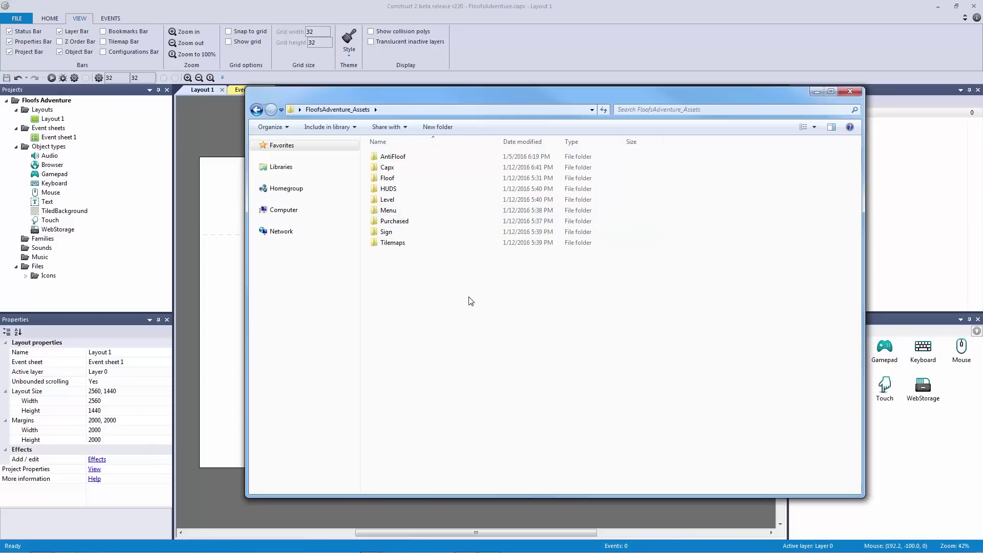
# - Move the FloofsAdventure_Assets window off the Construct 2 workspace to uncover Layout 1
pyautogui.click(406, 243)
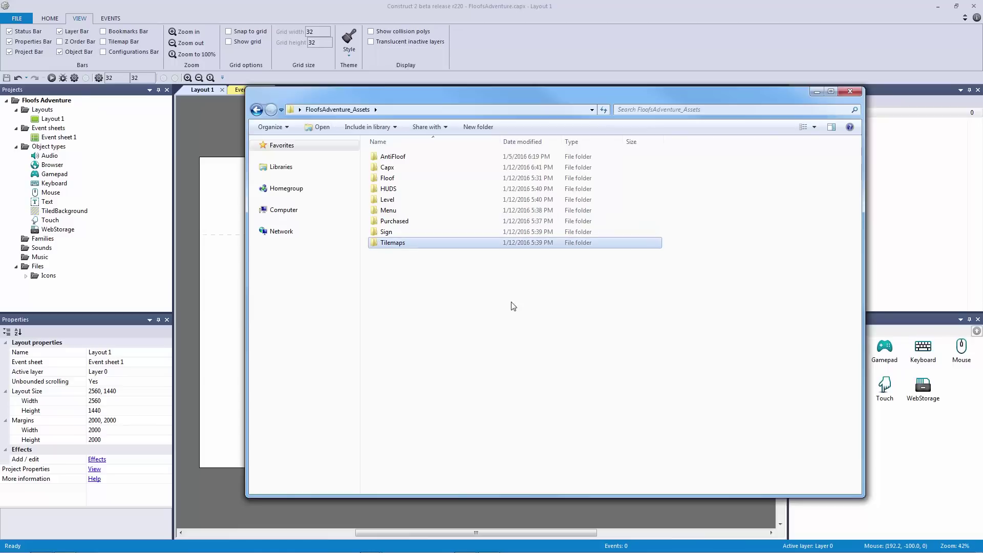
pyautogui.click(634, 323)
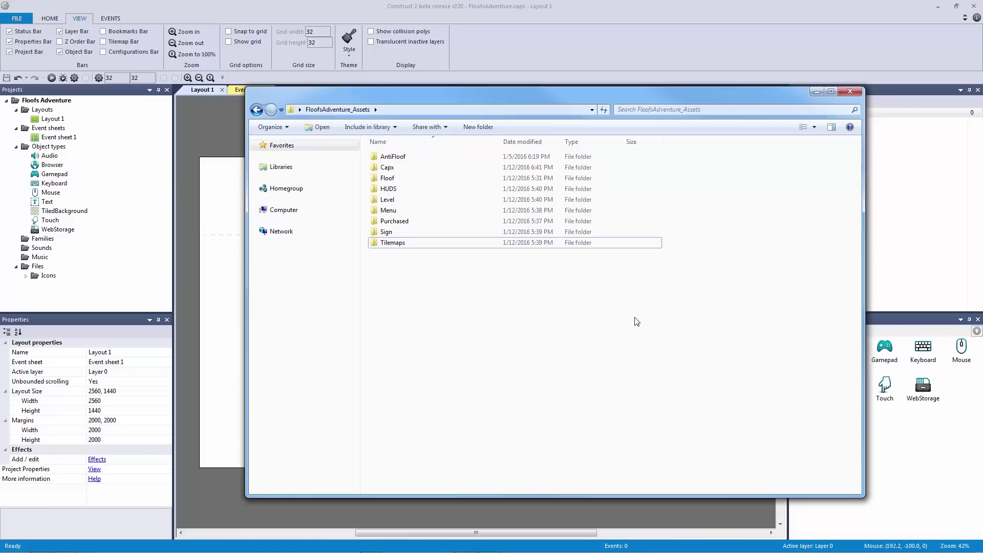
pyautogui.moveTo(480, 115); pyautogui.dragTo(982, 117)
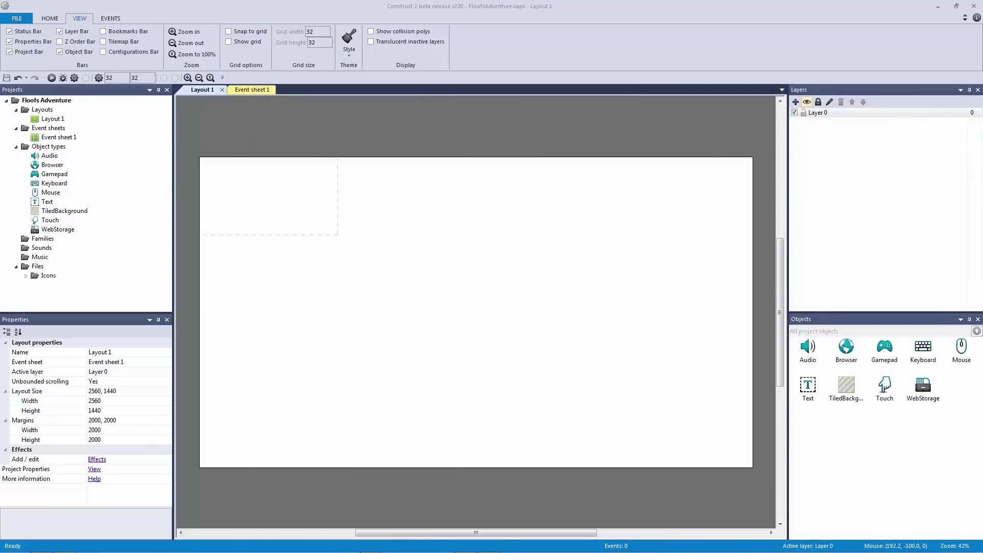
# - Insert a Tilemap object onto Layer 0 of Layout 1
pyautogui.doubleClick(616, 302)
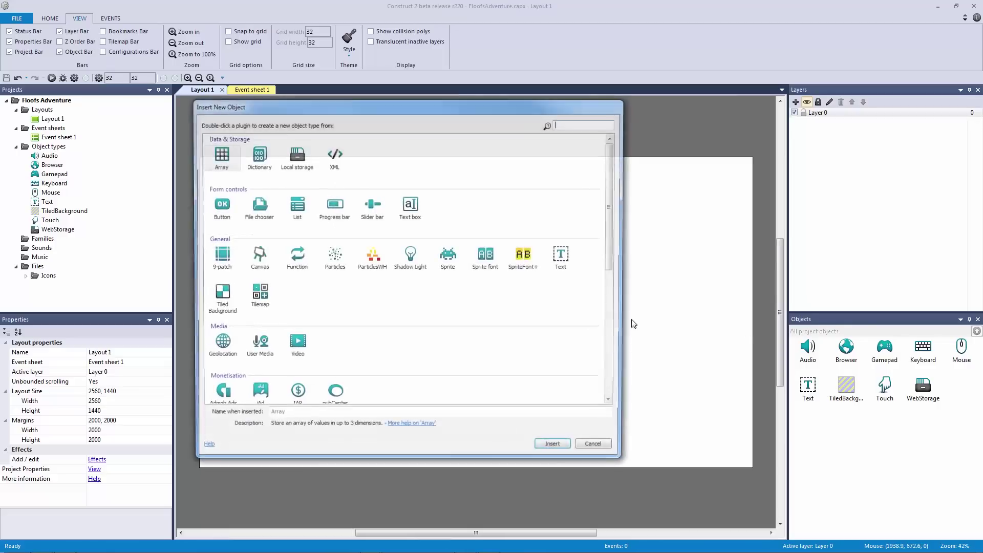
pyautogui.click(259, 294)
pyautogui.doubleClick(259, 295)
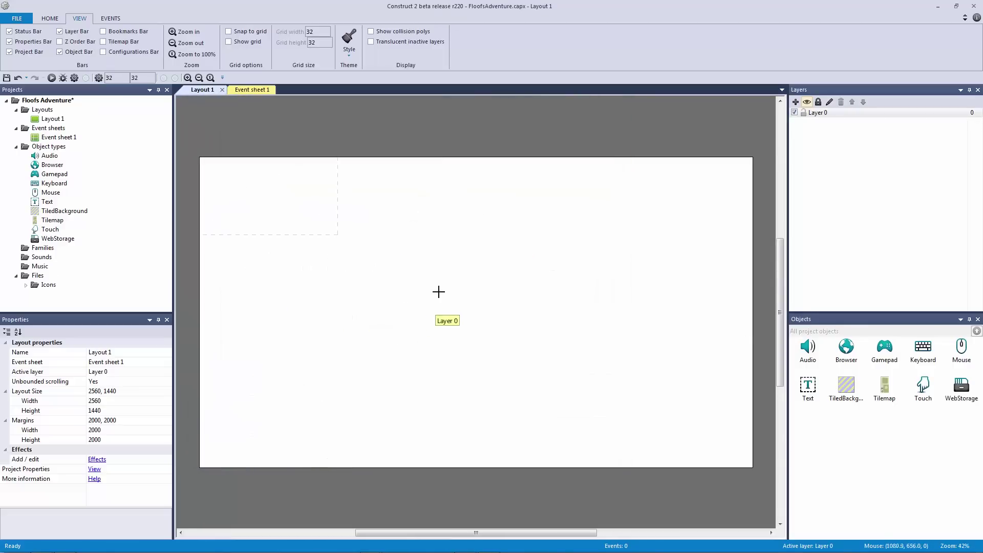
pyautogui.click(450, 290)
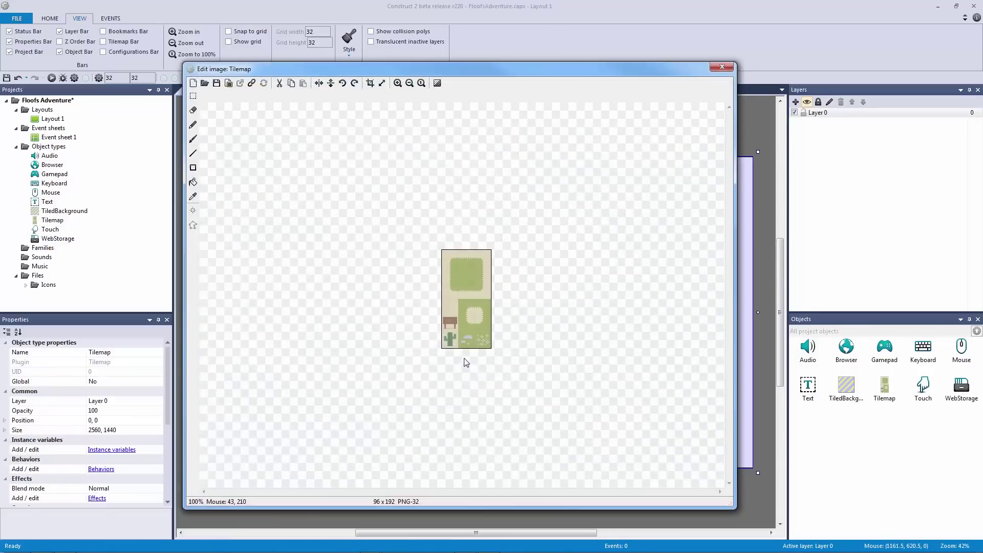
# - Load Tilemap.png from the Tilemaps assets folder as the tilemap's image and close the image editor
pyautogui.click(205, 83)
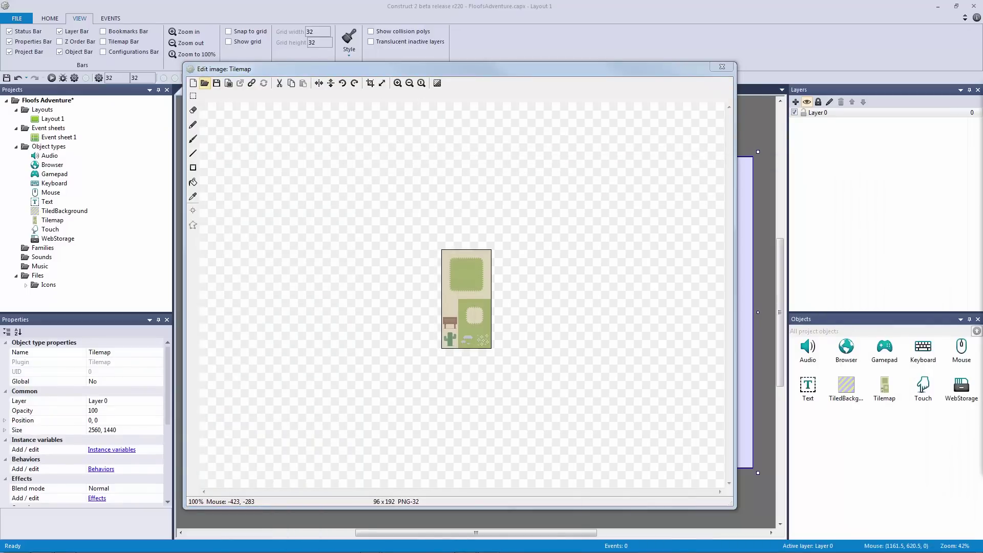
pyautogui.click(204, 83)
pyautogui.doubleClick(418, 245)
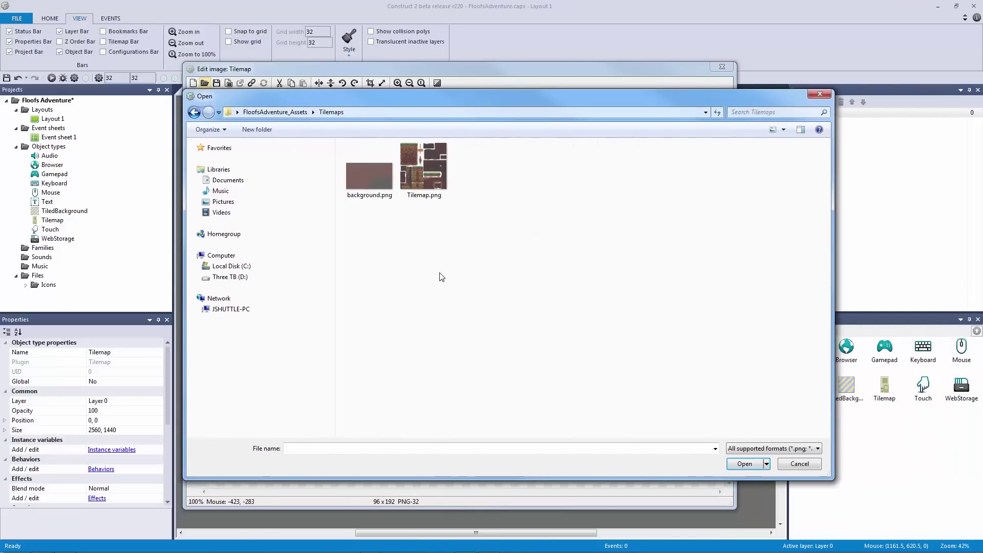
pyautogui.click(417, 179)
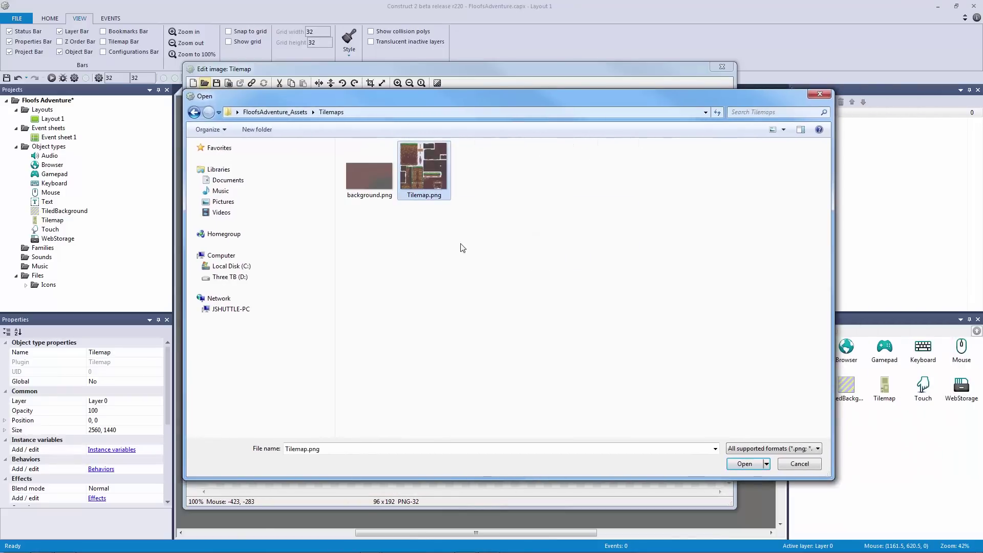
pyautogui.doubleClick(418, 178)
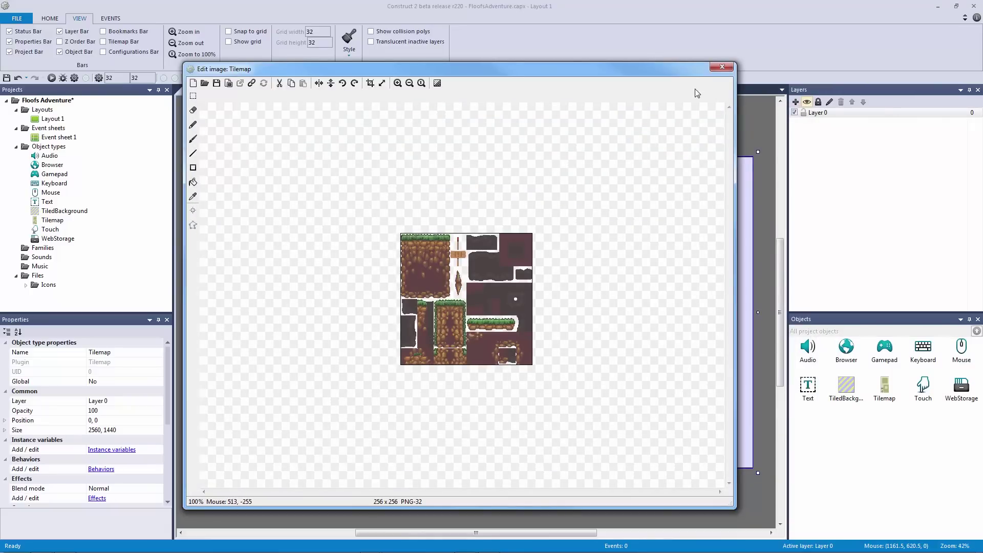
pyautogui.click(721, 67)
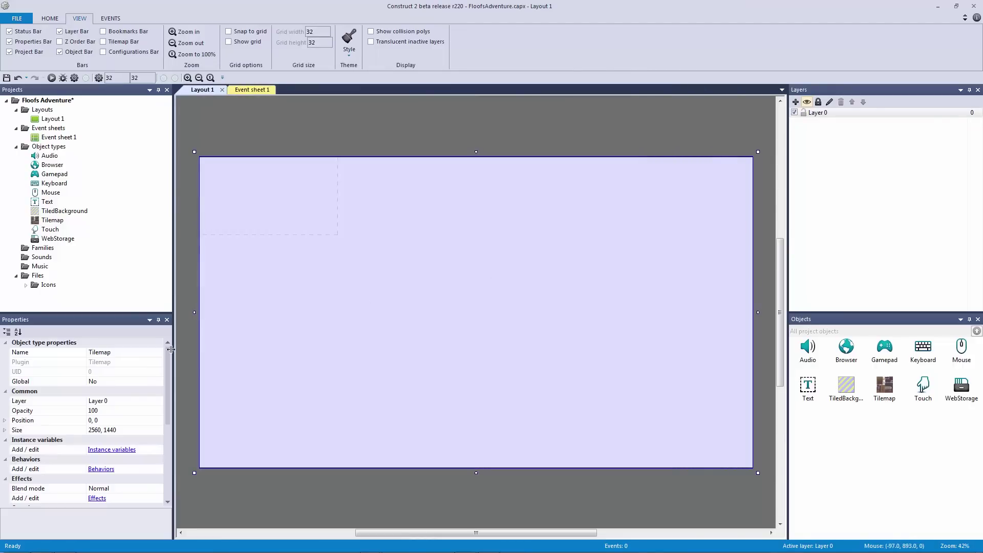
# - Rename the Tilemap object to tm_level and keep it selected in the layout
pyautogui.click(122, 353)
pyautogui.write('tm_level')
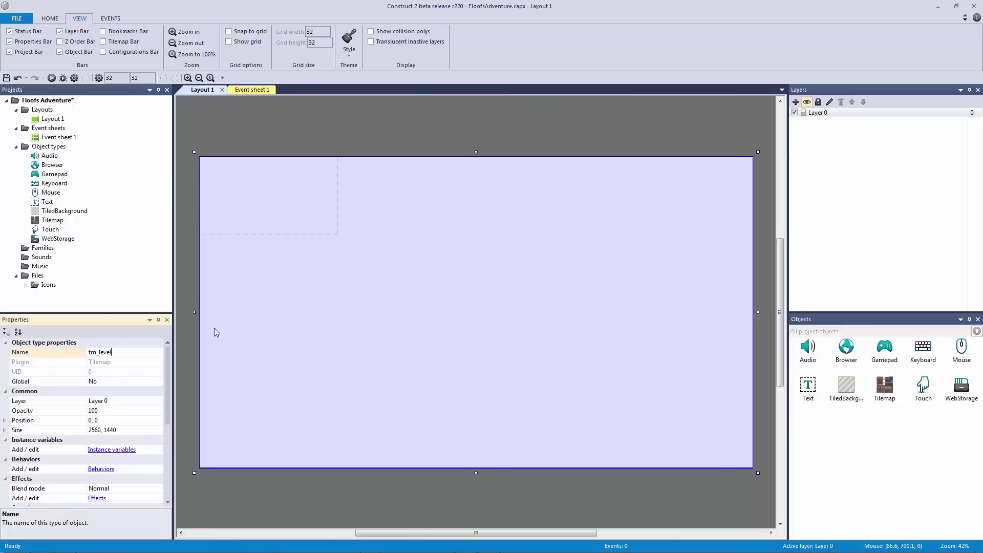
pyautogui.press('Return')
pyautogui.click(589, 137)
pyautogui.click(570, 184)
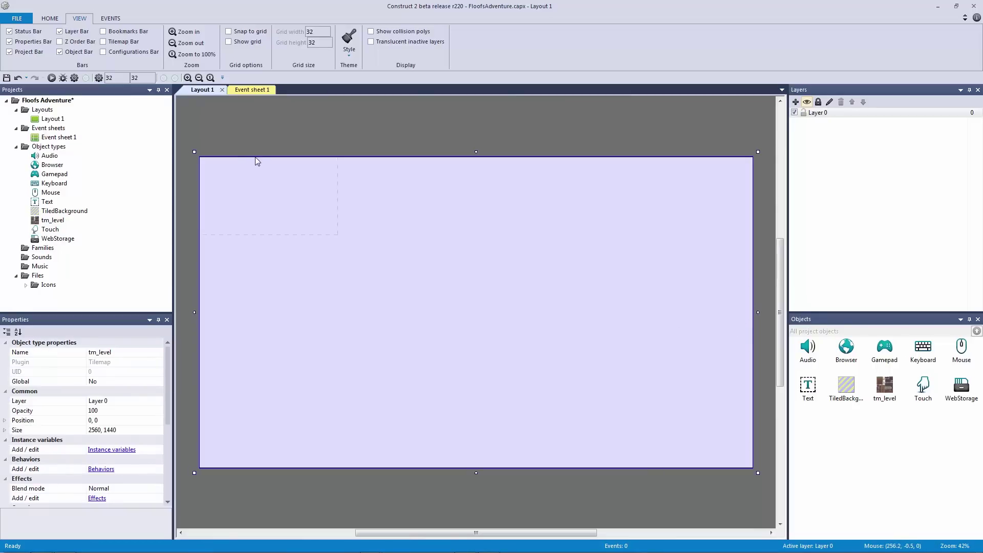
# - Show the Tilemap Bar, dock the Objects bar separately below it, and close the Objects bar
pyautogui.click(122, 42)
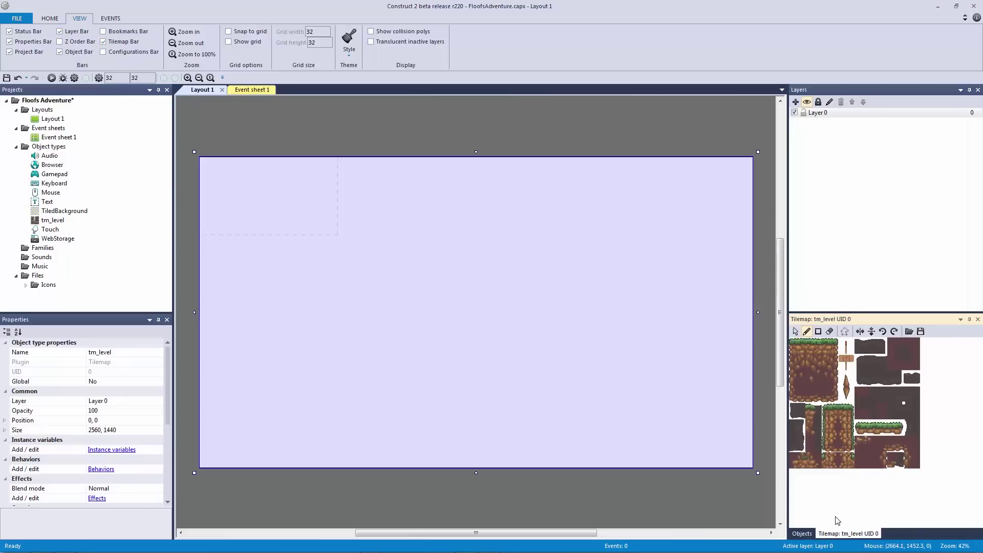
pyautogui.moveTo(802, 534); pyautogui.dragTo(864, 428)
pyautogui.moveTo(837, 323); pyautogui.dragTo(886, 447)
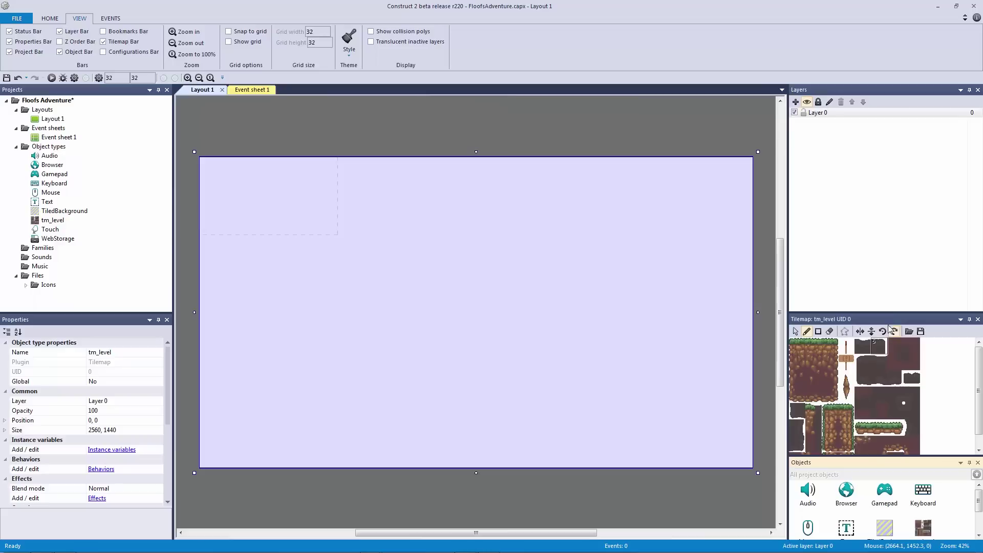
pyautogui.click(977, 462)
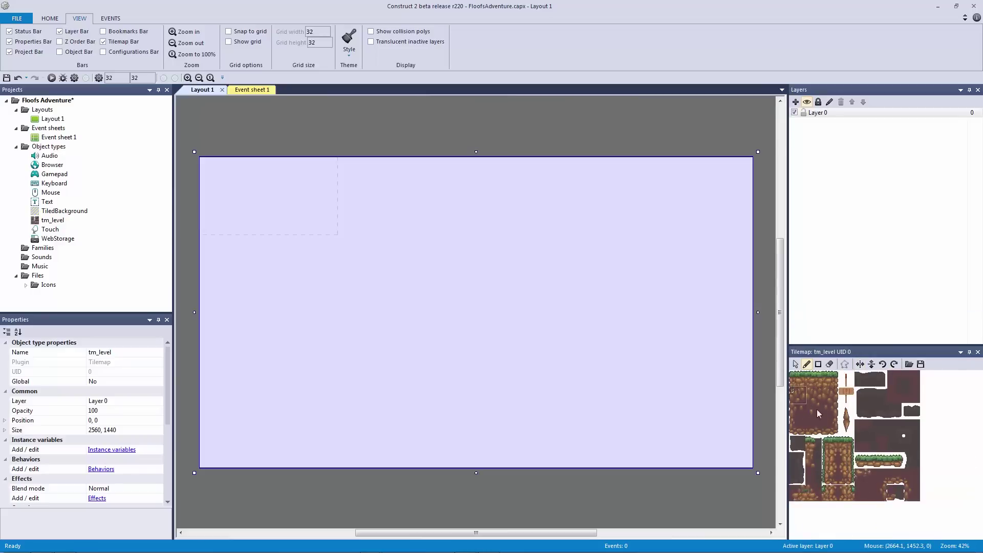
# - Try painting freehand strokes of the top middle grass tile across the tilemap, and undo the painting
pyautogui.click(813, 379)
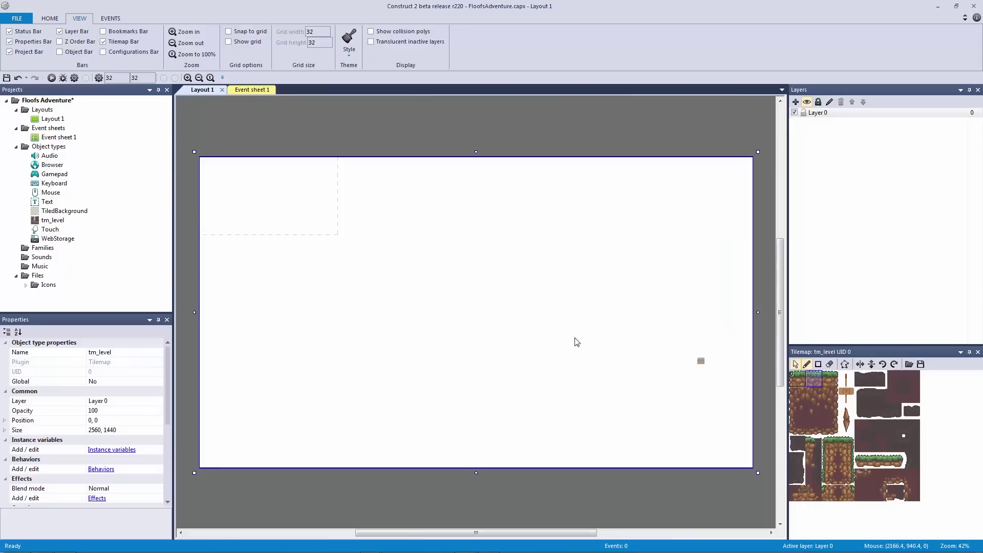
pyautogui.moveTo(577, 342)
pyautogui.mouseDown()
pyautogui.moveTo(619, 327)
pyautogui.moveTo(588, 287)
pyautogui.moveTo(459, 327)
pyautogui.moveTo(623, 321)
pyautogui.moveTo(632, 250)
pyautogui.mouseUp()
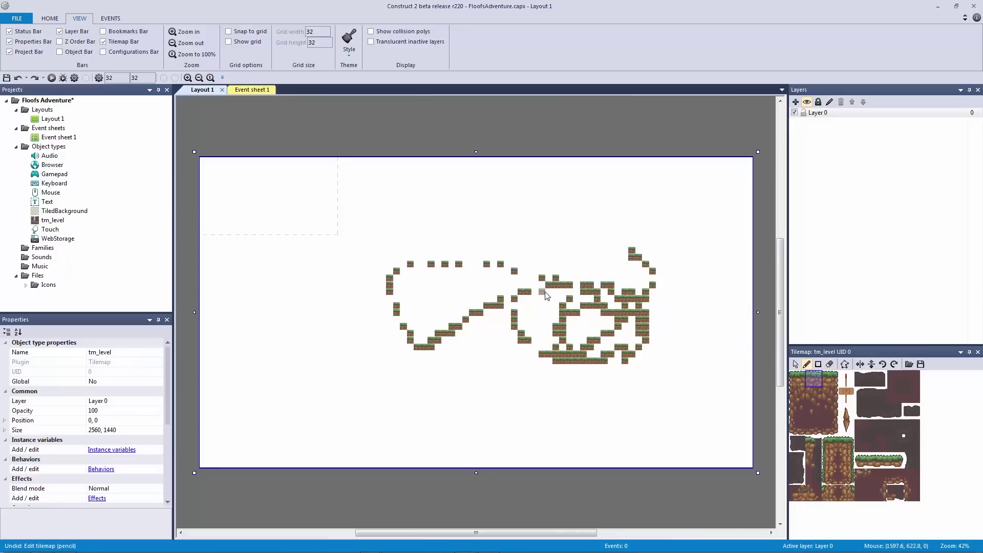
pyautogui.hotkey('ctrl', 'z')
# - Try filling a large rectangle with the grass tile and erasing a freehand trail through it, and undo both edits
pyautogui.moveTo(336, 204); pyautogui.dragTo(689, 433)
pyautogui.moveTo(611, 292)
pyautogui.mouseDown(button='right')
pyautogui.moveTo(524, 338)
pyautogui.moveTo(529, 244)
pyautogui.mouseUp(button='right')
pyautogui.click(829, 365)
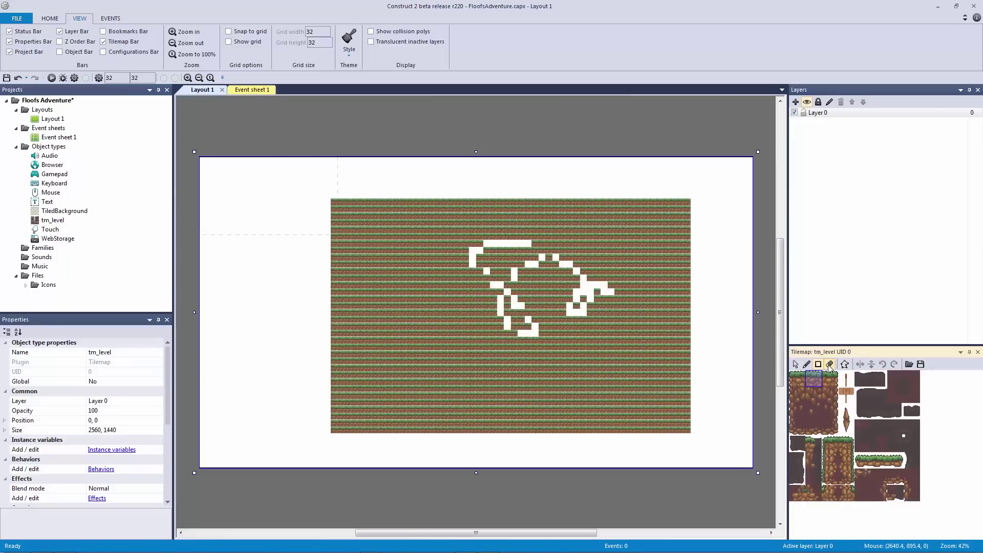
pyautogui.hotkey('ctrl', 'z')
pyautogui.hotkey('ctrl', 'z')
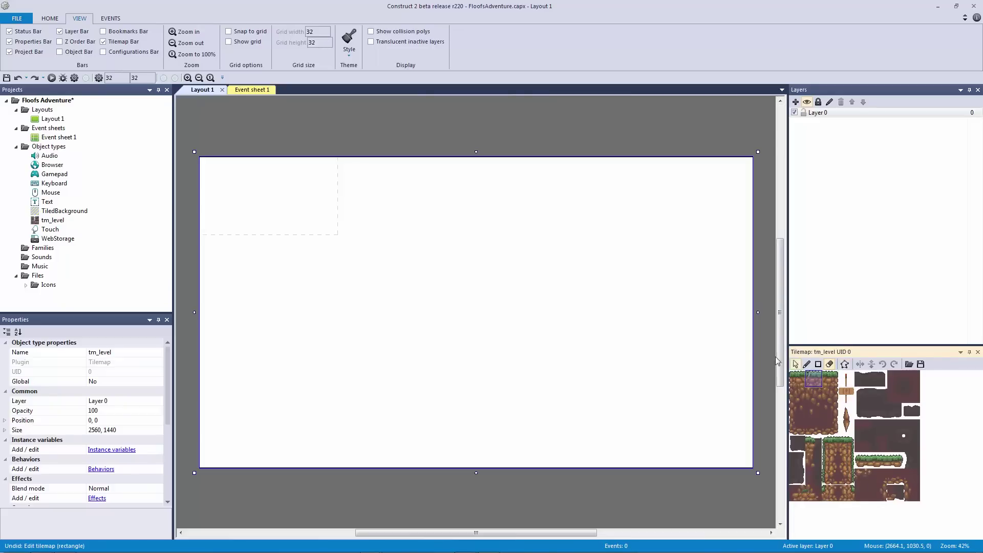
# - Paint one copy of the bottom-row dirt tile with the leafy upper corner inside the layout's dashed window area
pyautogui.click(795, 365)
pyautogui.click(588, 148)
pyautogui.keyDown('ctrl'); pyautogui.scroll(3, 542, 250); pyautogui.keyUp('ctrl')
pyautogui.keyDown('ctrl'); pyautogui.scroll(2, 706, 373); pyautogui.keyUp('ctrl')
pyautogui.keyDown('ctrl'); pyautogui.scroll(1, 563, 307); pyautogui.keyUp('ctrl')
pyautogui.keyDown('ctrl'); pyautogui.scroll(1, 664, 330); pyautogui.keyUp('ctrl')
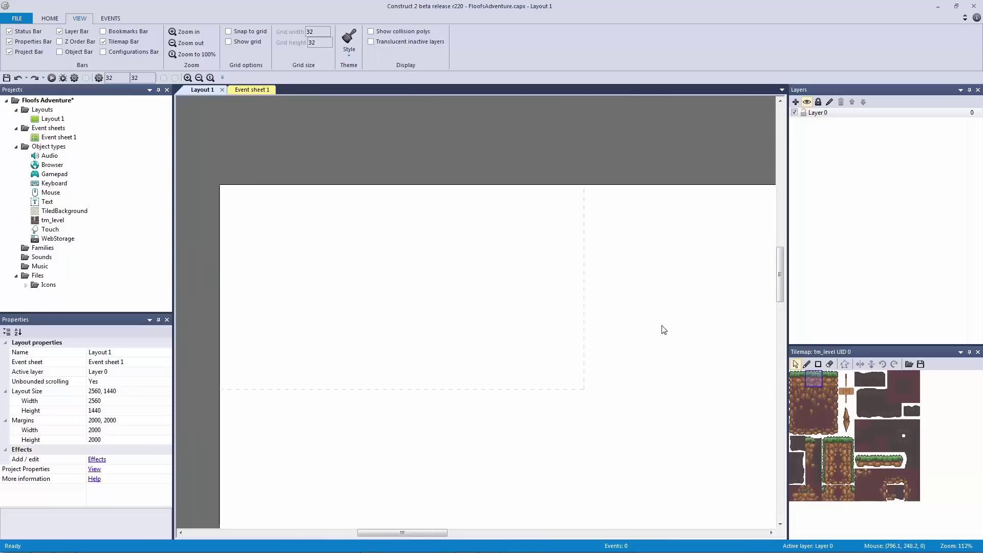
pyautogui.keyDown('ctrl'); pyautogui.scroll(1, 664, 330); pyautogui.keyUp('ctrl')
pyautogui.click(831, 444)
pyautogui.click(832, 491)
pyautogui.click(847, 491)
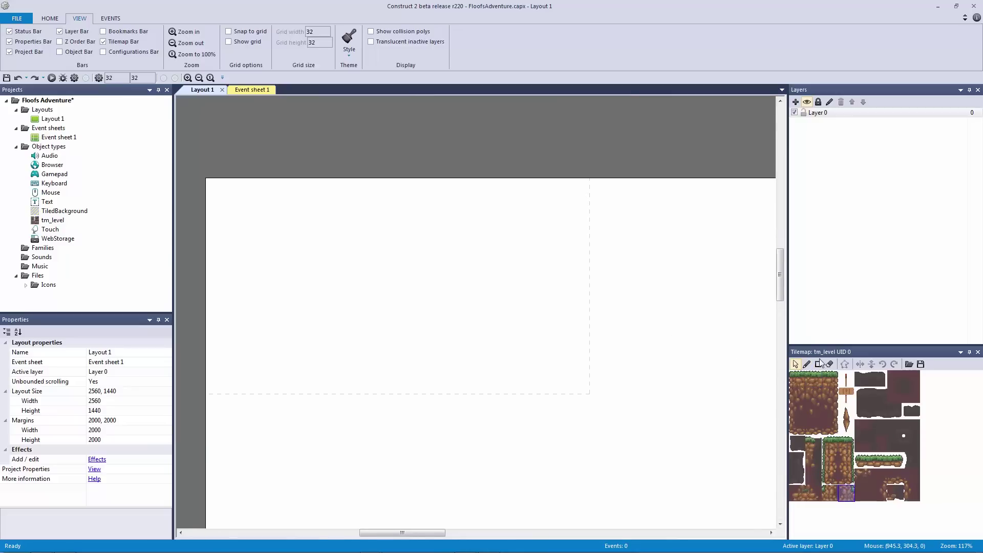
pyautogui.click(806, 364)
pyautogui.click(383, 259)
pyautogui.keyDown('ctrl'); pyautogui.scroll(4, 445, 270); pyautogui.keyUp('ctrl')
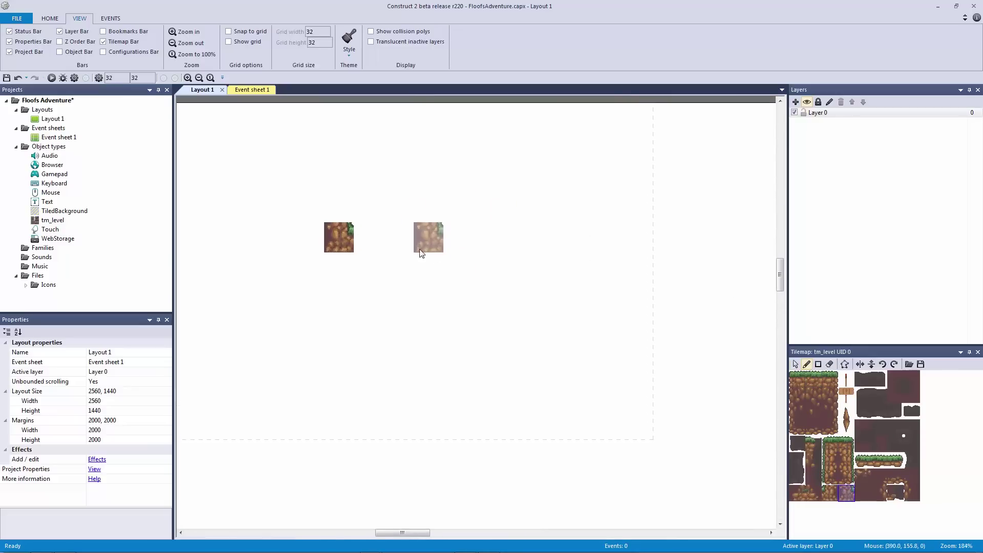
# - Open the leafy-corner dirt tile's collision polygon and move its upper-right point along the top edge to about X 24.88, Y 0
pyautogui.doubleClick(842, 490)
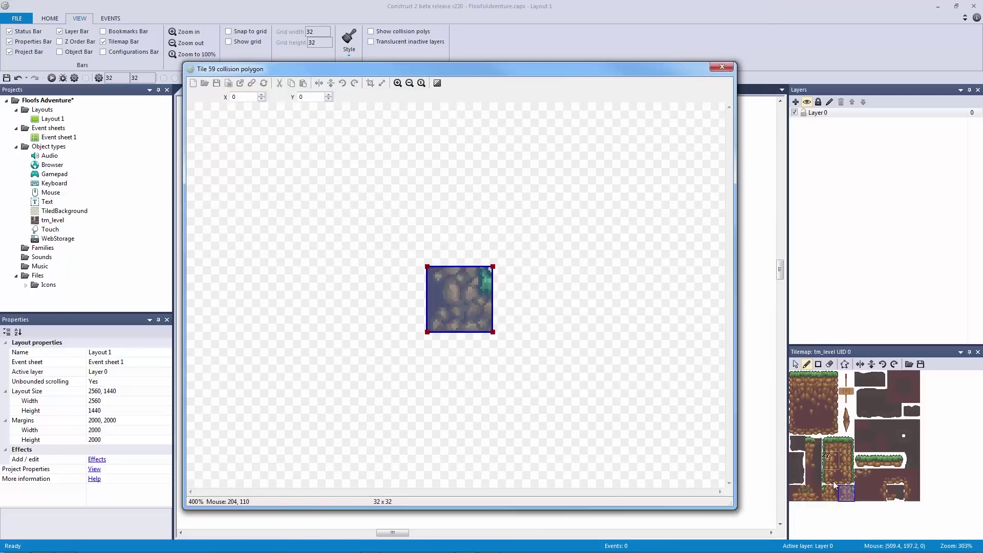
pyautogui.click(398, 83)
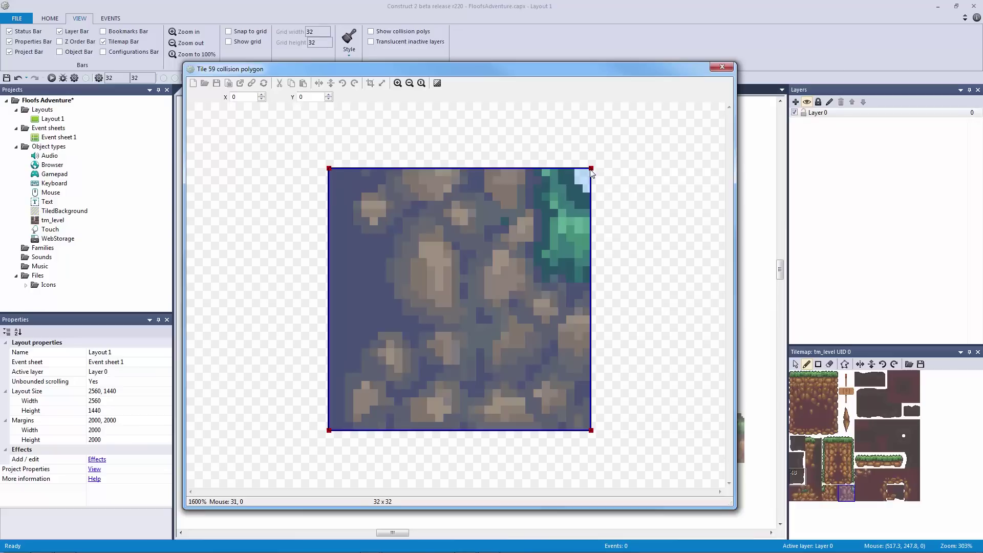
pyautogui.moveTo(591, 169); pyautogui.dragTo(532, 168)
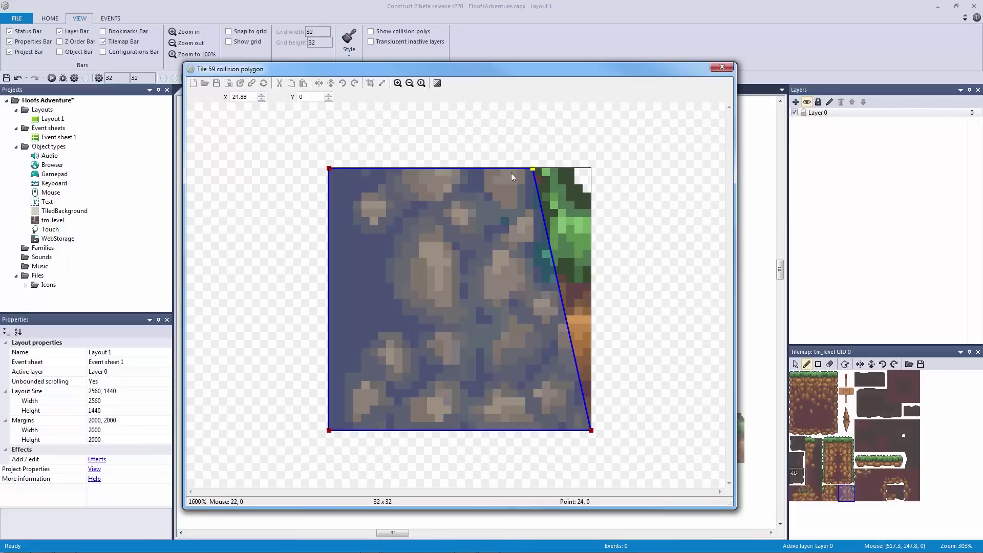
# - Add a collision point on the tile's right edge at X 32, set its Y to 8, and close the polygon editor
pyautogui.rightClick(532, 172)
pyautogui.click(547, 179)
pyautogui.moveTo(562, 299); pyautogui.dragTo(604, 227)
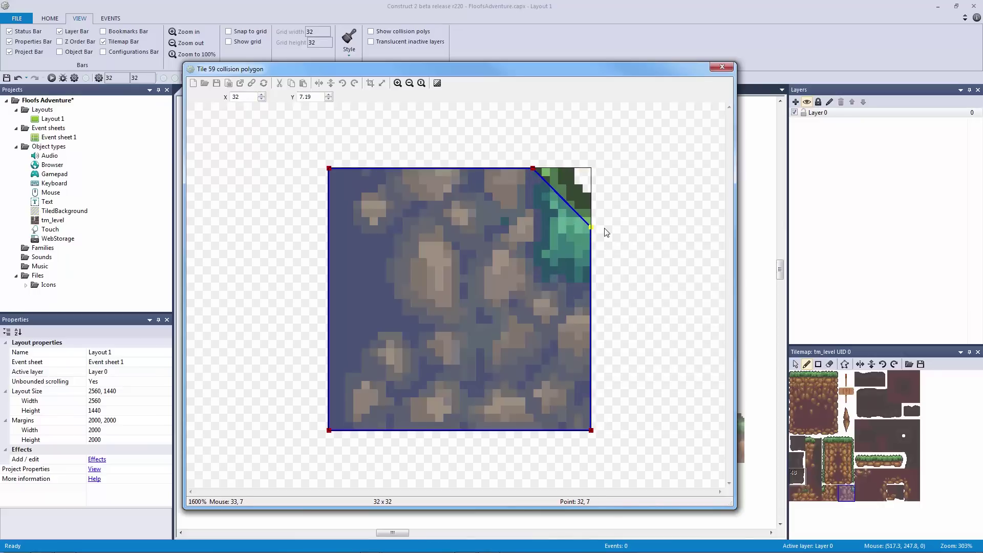
pyautogui.moveTo(310, 96); pyautogui.dragTo(298, 92)
pyautogui.write('8')
pyautogui.press('Return')
pyautogui.click(722, 67)
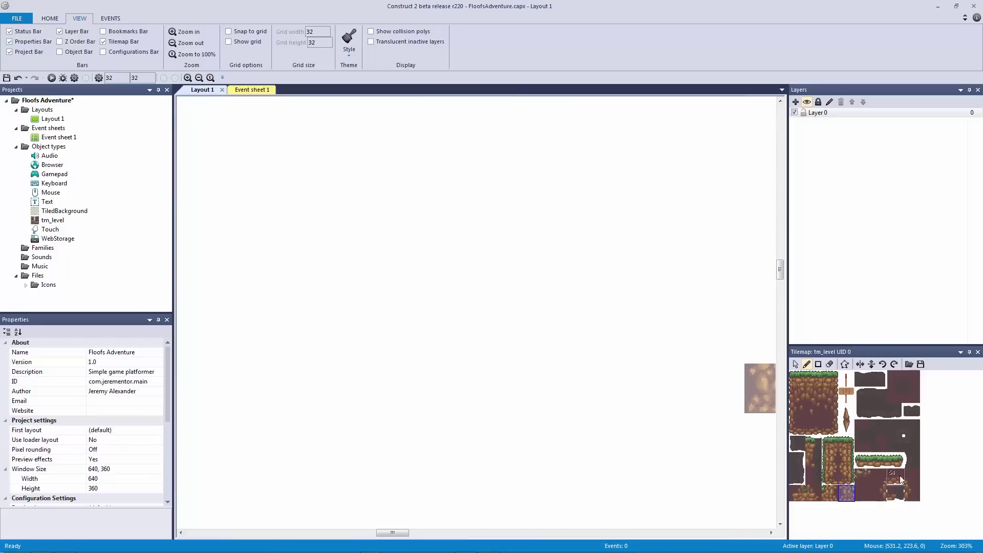
# - Reopen the dirt tile's collision polygon to check its cut-off corner, and close it
pyautogui.click(844, 364)
pyautogui.click(867, 474)
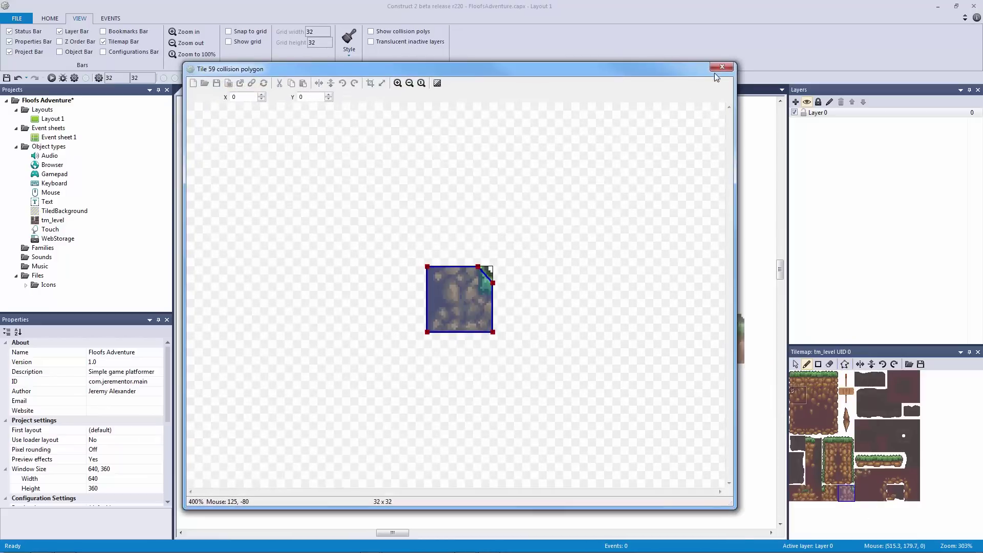
pyautogui.click(721, 67)
# - Select the tm_level tilemap in the layout and examine its tile size, offset and spacing properties
pyautogui.click(796, 364)
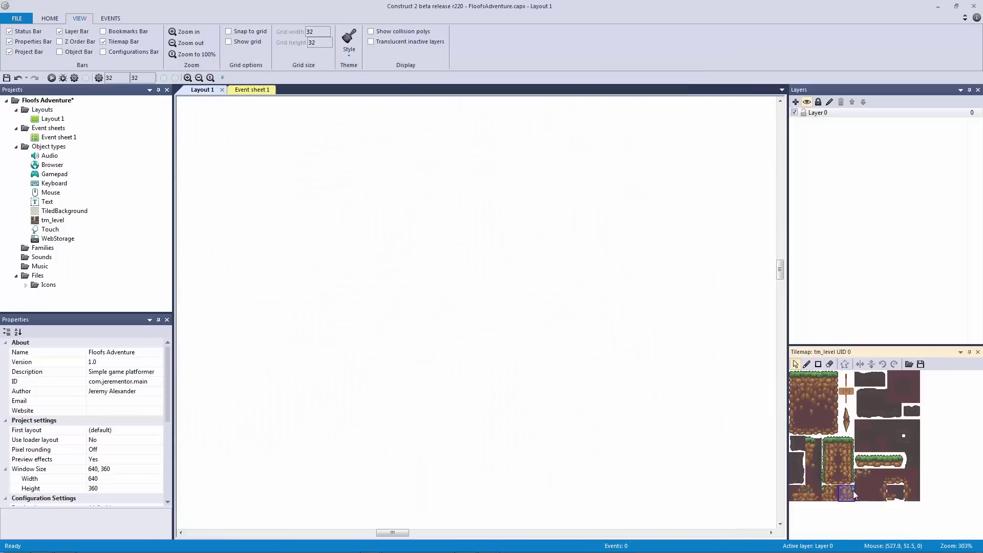
pyautogui.click(845, 444)
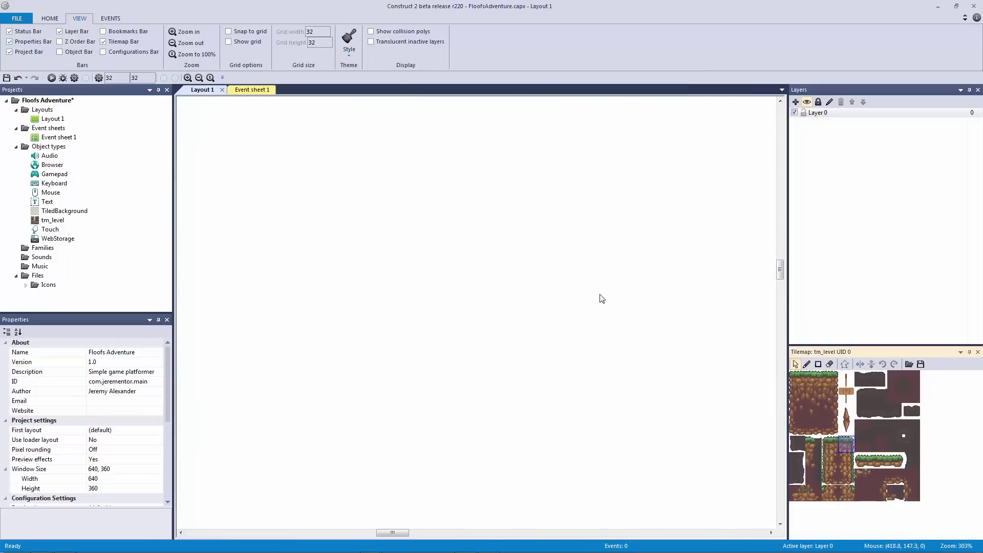
pyautogui.click(615, 289)
pyautogui.keyDown('ctrl'); pyautogui.scroll(-5, 625, 288); pyautogui.keyUp('ctrl')
pyautogui.keyDown('ctrl'); pyautogui.scroll(-1, 541, 237); pyautogui.keyUp('ctrl')
pyautogui.click(536, 167)
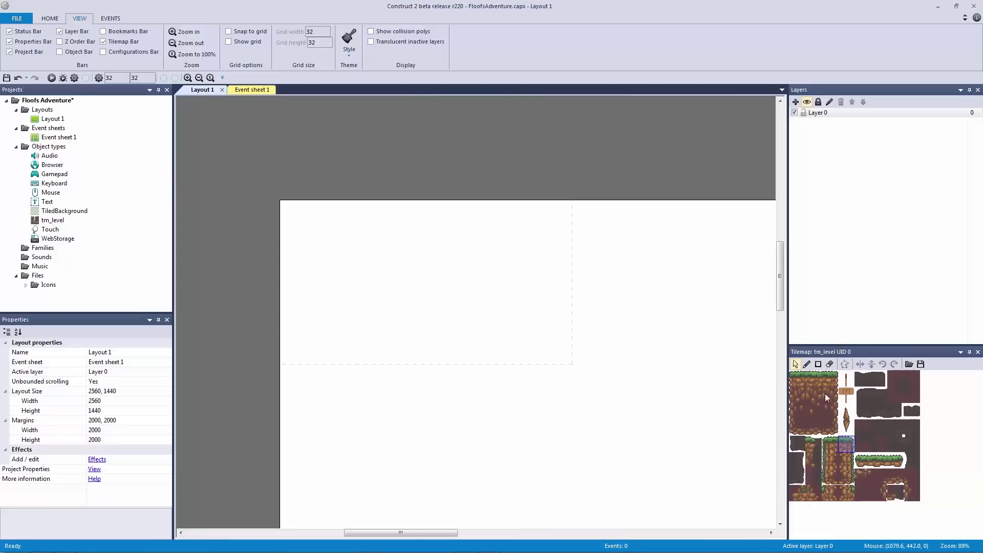
pyautogui.click(584, 265)
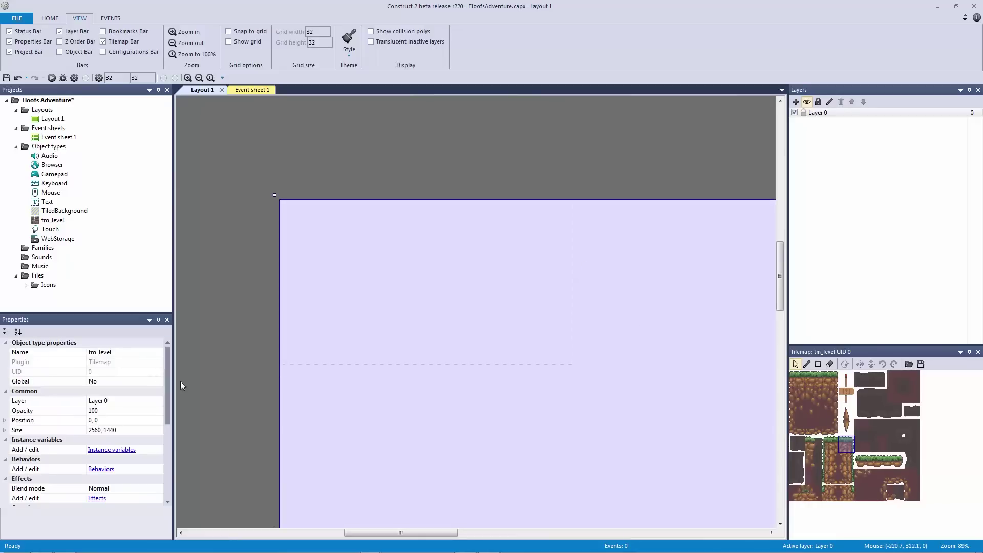
pyautogui.scroll(-5, 97, 405)
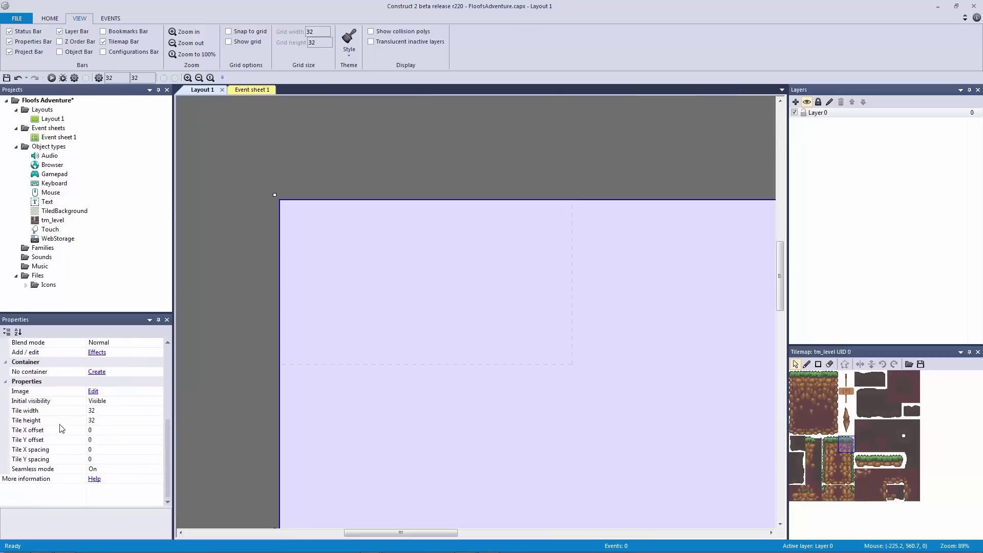
# - Import LevelTilemap.tmx from the Tilemaps folder into the tm_level tilemap, replacing the tilemap image with Tilemap.png
pyautogui.click(307, 191)
pyautogui.keyDown('ctrl'); pyautogui.scroll(-4, 371, 225); pyautogui.keyUp('ctrl')
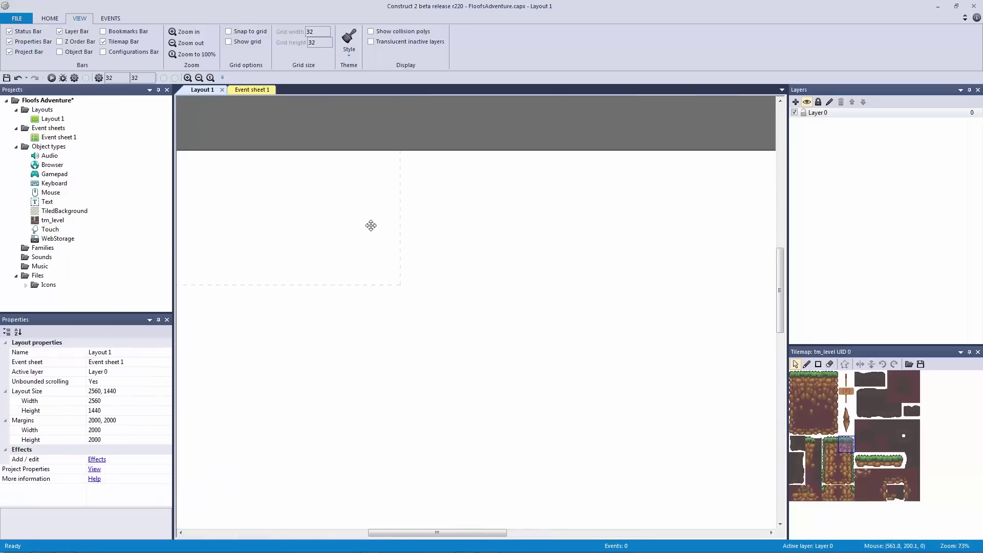
pyautogui.keyDown('ctrl'); pyautogui.scroll(-2, 417, 281); pyautogui.keyUp('ctrl')
pyautogui.moveTo(462, 341); pyautogui.dragTo(409, 280, button='middle')
pyautogui.keyDown('ctrl'); pyautogui.scroll(-1, 408, 295); pyautogui.keyUp('ctrl')
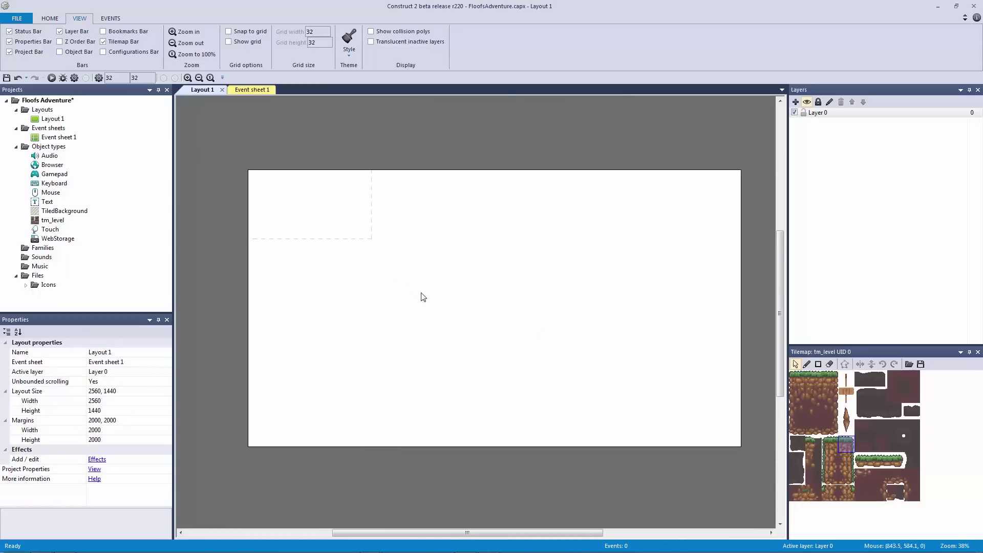
pyautogui.click(908, 364)
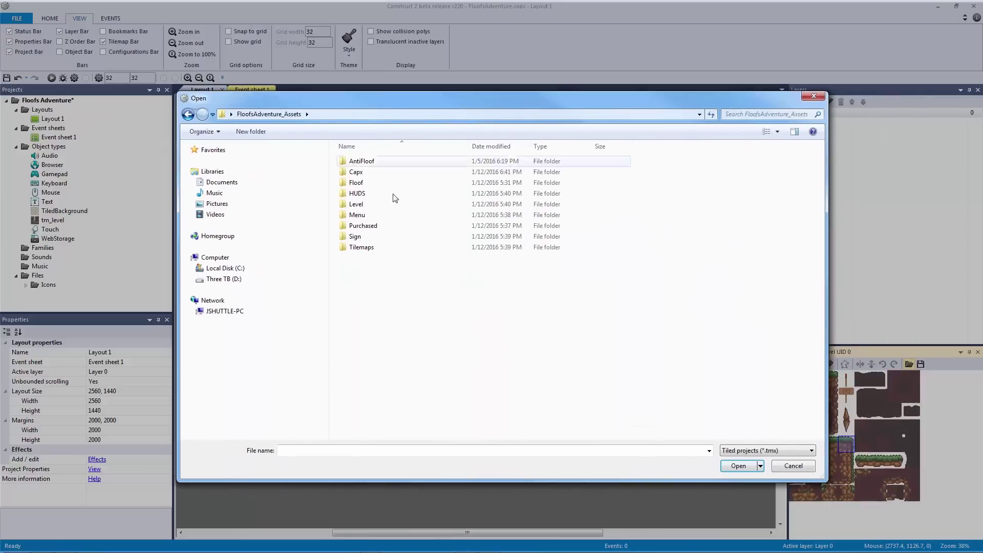
pyautogui.doubleClick(388, 249)
pyautogui.click(369, 195)
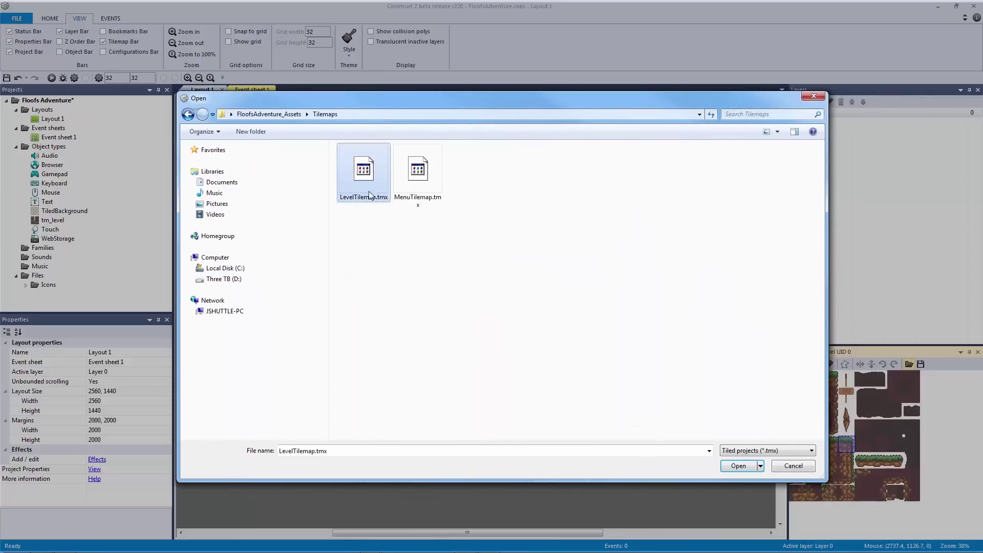
pyautogui.doubleClick(364, 174)
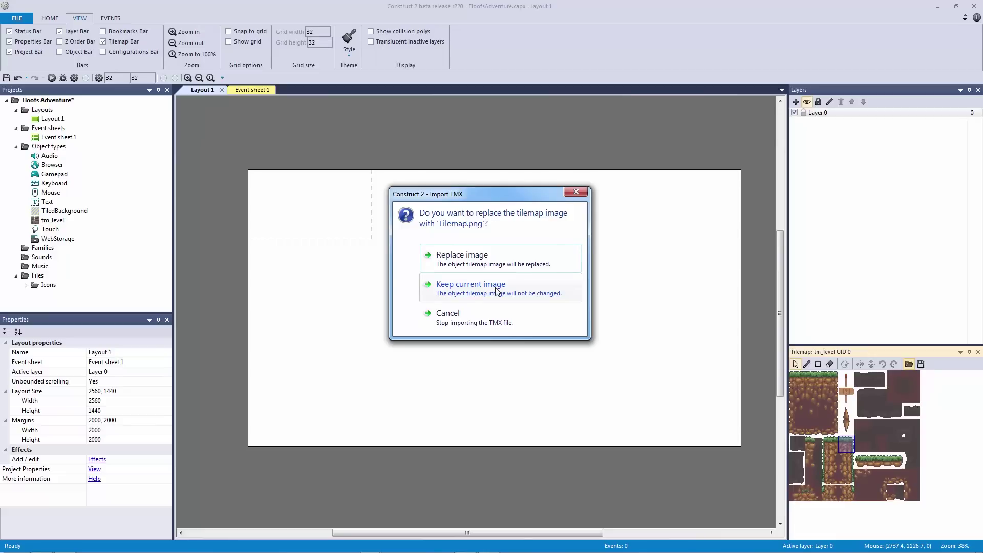
pyautogui.click(491, 258)
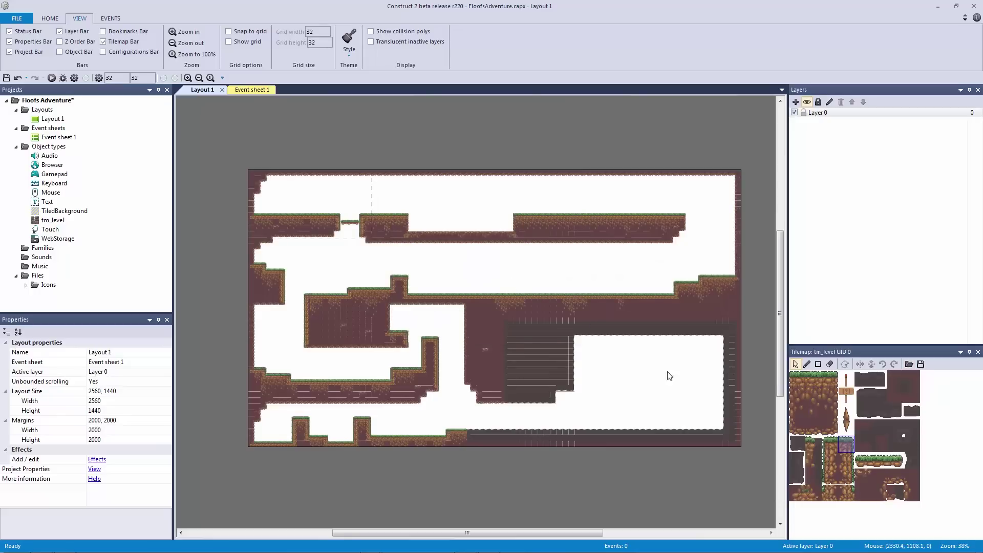
# - Examine the imported level as a whole and inspect its upper-left ledges up close
pyautogui.keyDown('ctrl'); pyautogui.scroll(6, 561, 160); pyautogui.keyUp('ctrl')
pyautogui.keyDown('ctrl'); pyautogui.scroll(-10, 438, 156); pyautogui.keyUp('ctrl')
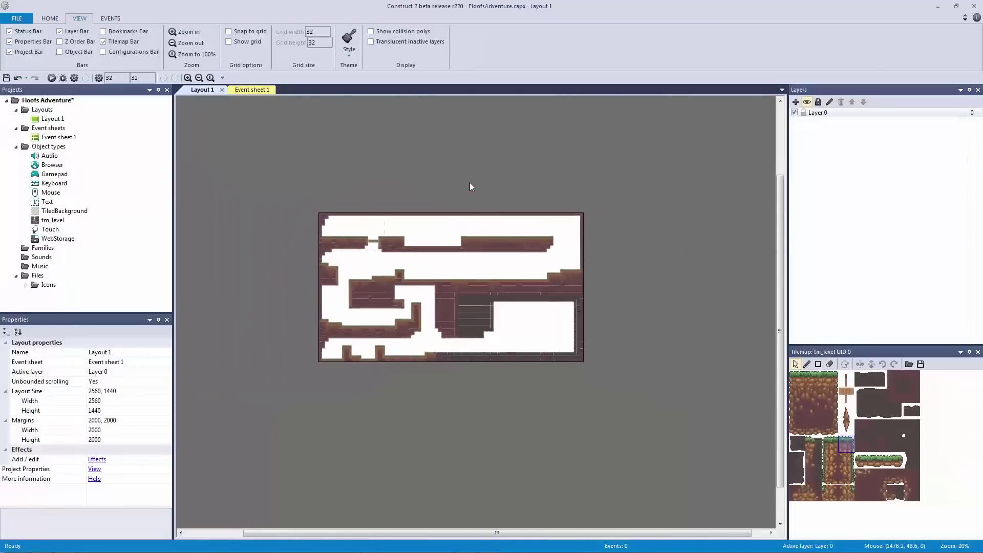
pyautogui.keyDown('ctrl'); pyautogui.scroll(8, 470, 185); pyautogui.keyUp('ctrl')
pyautogui.moveTo(305, 142); pyautogui.dragTo(793, 381, button='middle')
pyautogui.keyDown('ctrl'); pyautogui.scroll(6, 653, 323); pyautogui.keyUp('ctrl')
pyautogui.keyDown('ctrl'); pyautogui.scroll(-1, 514, 315); pyautogui.keyUp('ctrl')
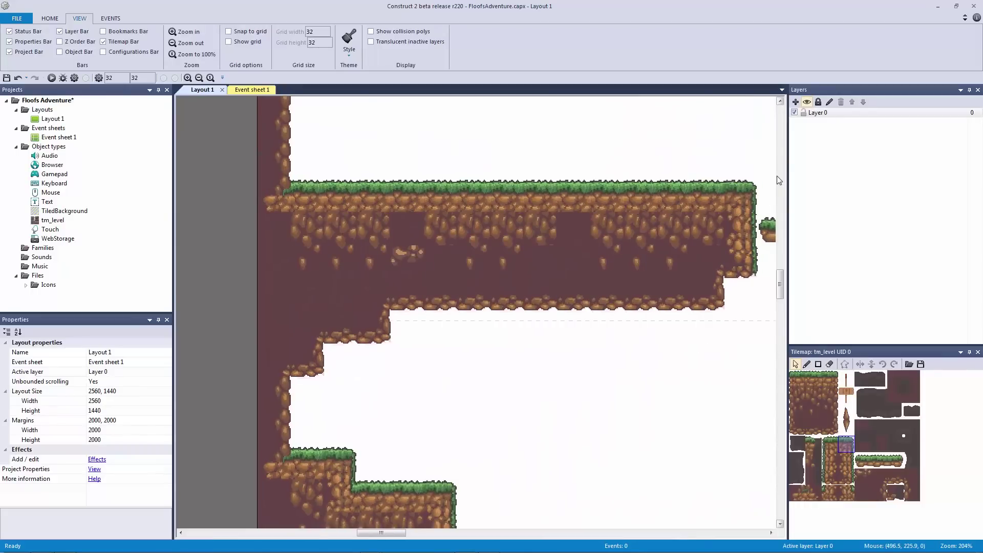
pyautogui.keyDown('ctrl'); pyautogui.scroll(-5, 287, 227); pyautogui.keyUp('ctrl')
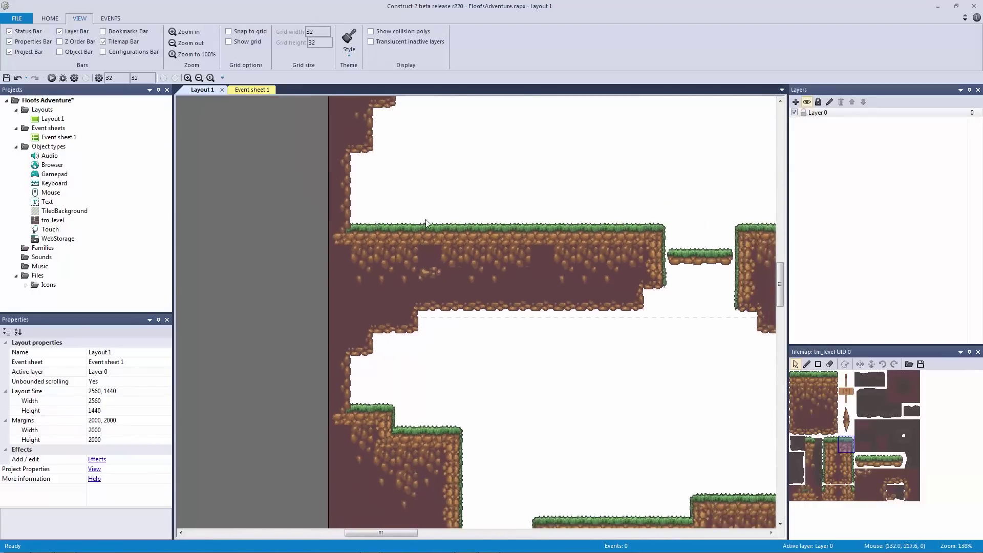
pyautogui.moveTo(398, 233); pyautogui.dragTo(326, 219, button='middle')
# - Save the project with the imported level layout
pyautogui.hotkey('ctrl', 's')
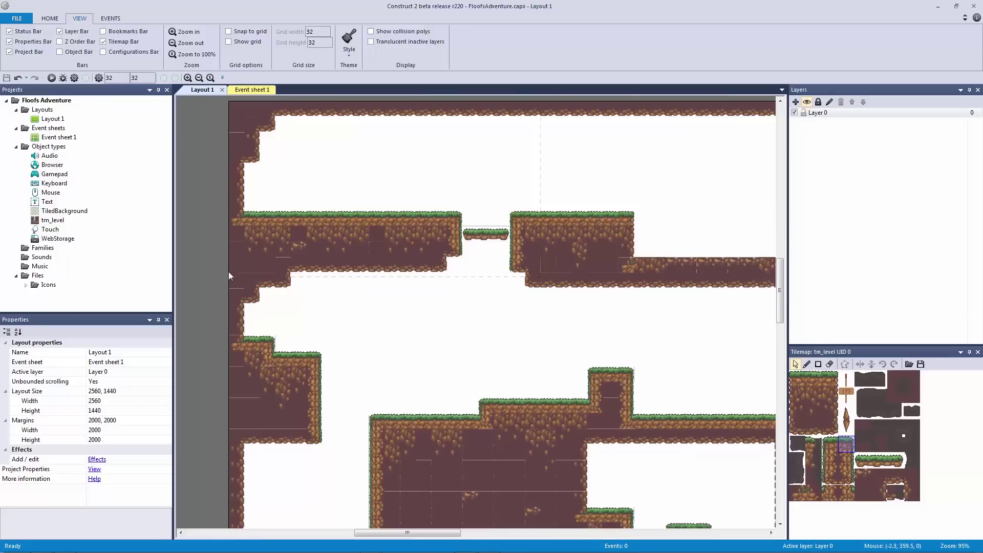
pyautogui.keyDown('ctrl'); pyautogui.scroll(3, 250, 260); pyautogui.keyUp('ctrl')
pyautogui.moveTo(250, 261); pyautogui.dragTo(443, 394, button='middle')
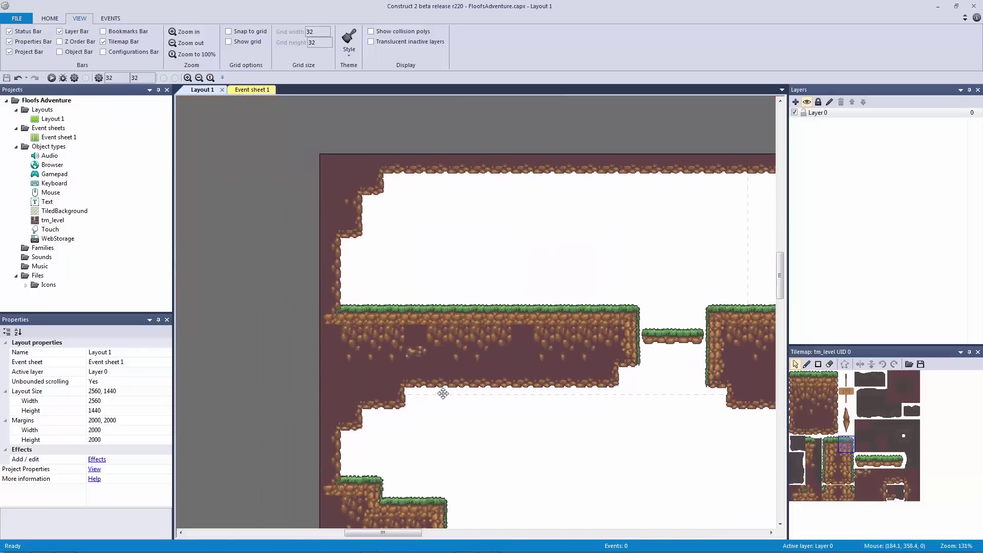
pyautogui.keyDown('ctrl'); pyautogui.scroll(2, 443, 394); pyautogui.keyUp('ctrl')
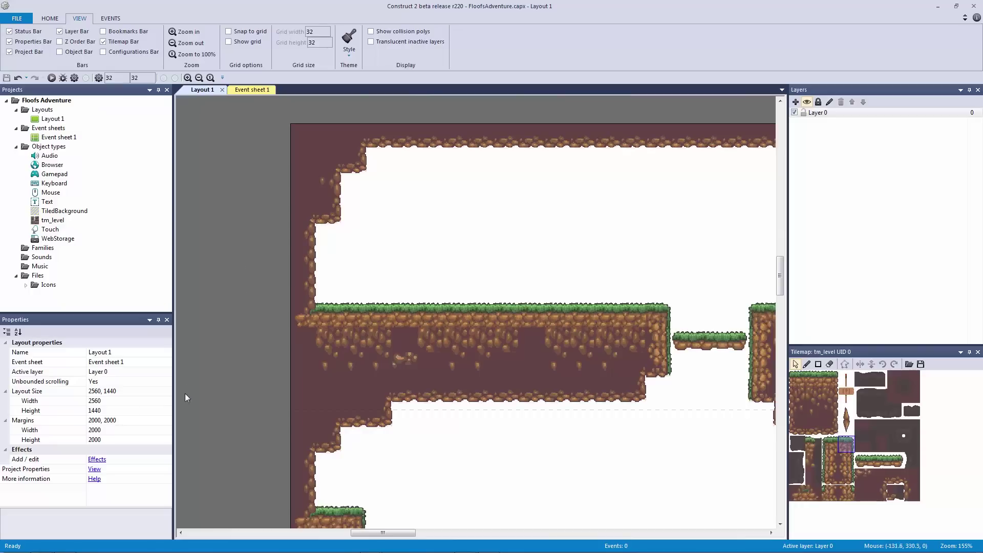
# - Open the project properties and set the preview browser to NW.js
pyautogui.click(98, 469)
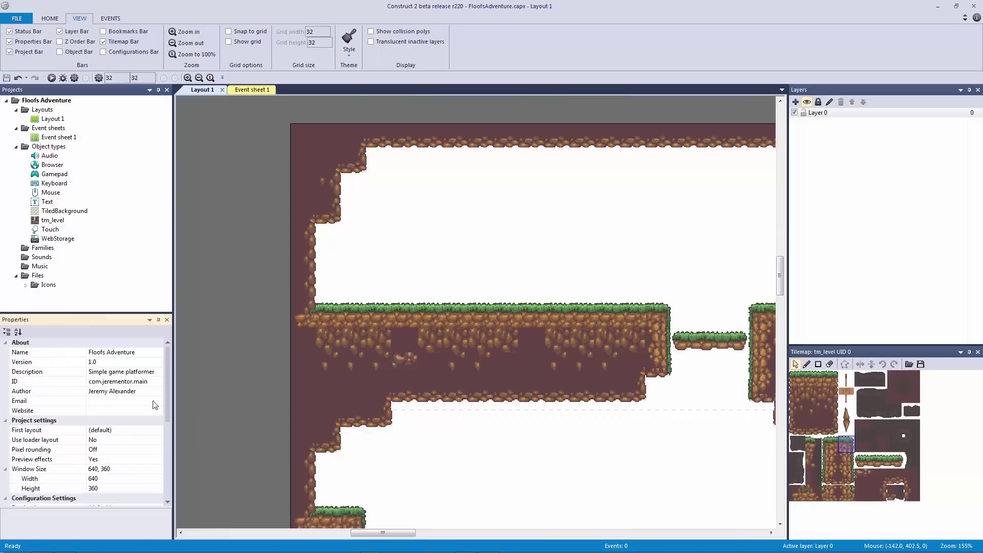
pyautogui.scroll(-5, 162, 425)
pyautogui.scroll(-3, 161, 425)
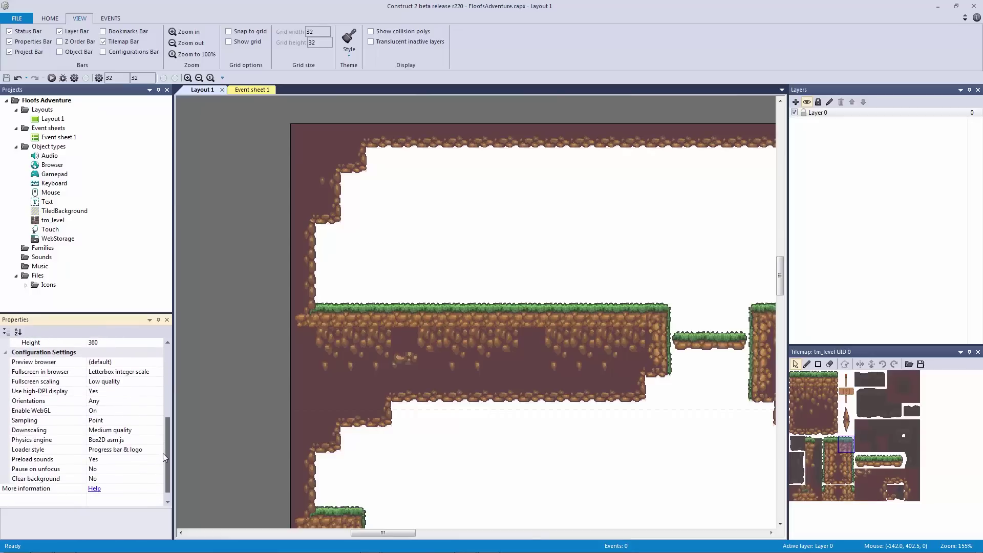
pyautogui.click(42, 362)
pyautogui.click(154, 362)
pyautogui.click(142, 416)
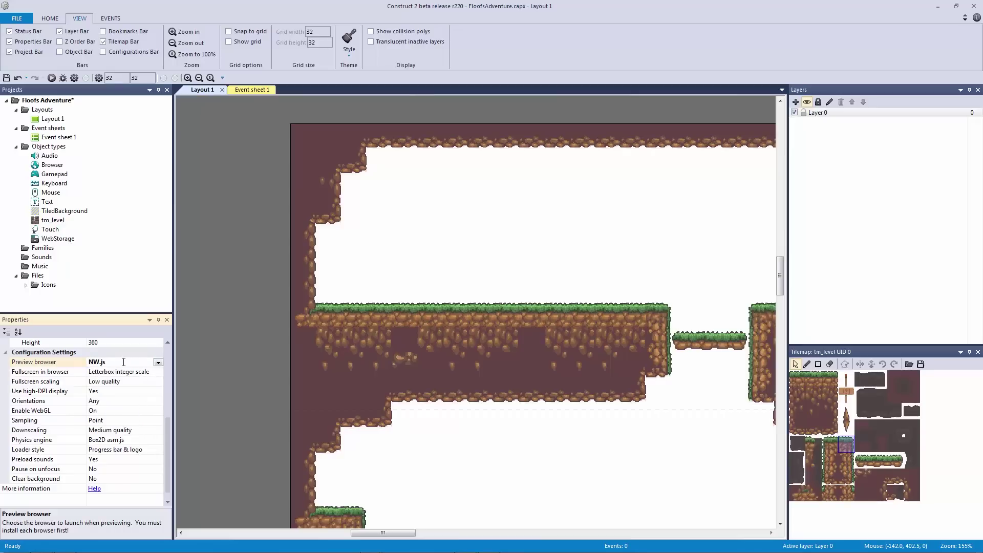
pyautogui.click(157, 363)
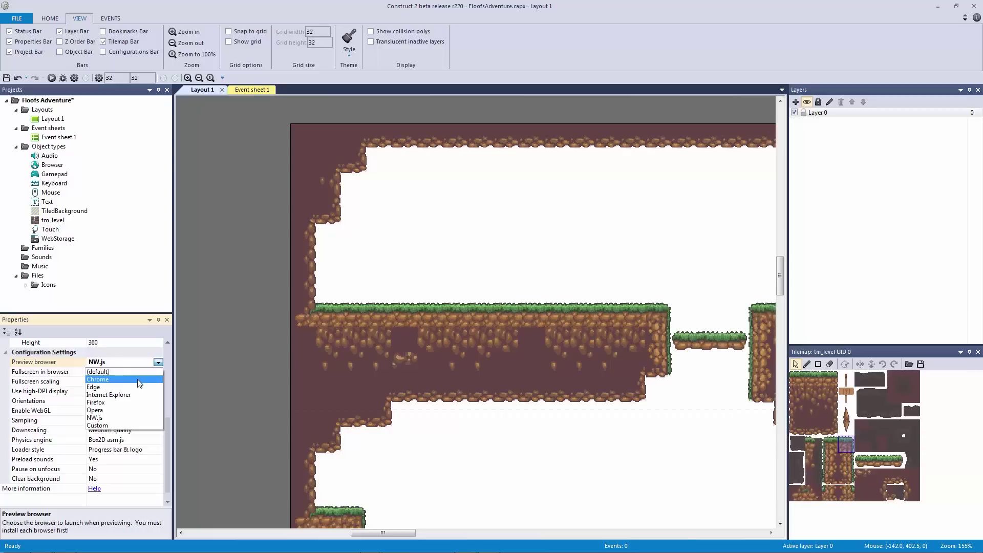
pyautogui.click(142, 417)
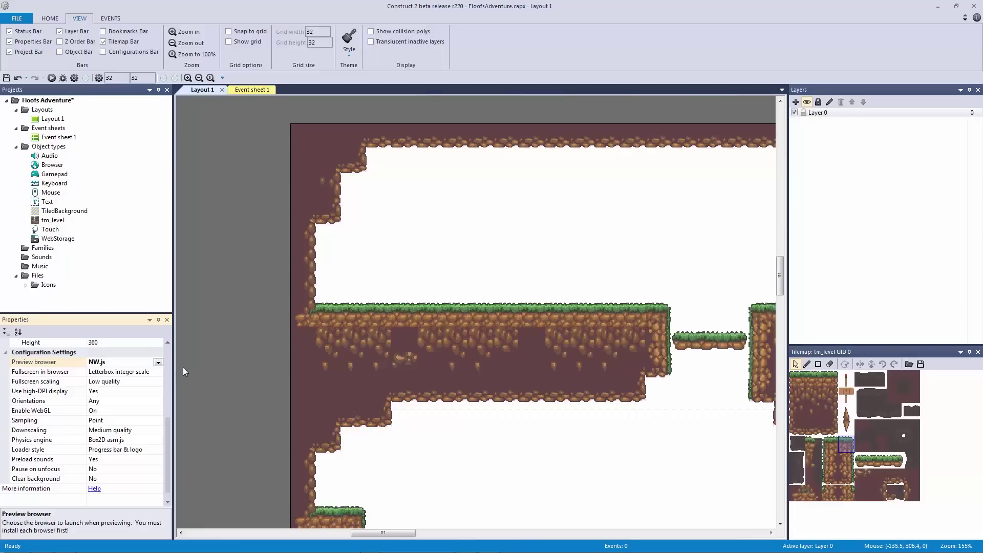
pyautogui.click(208, 383)
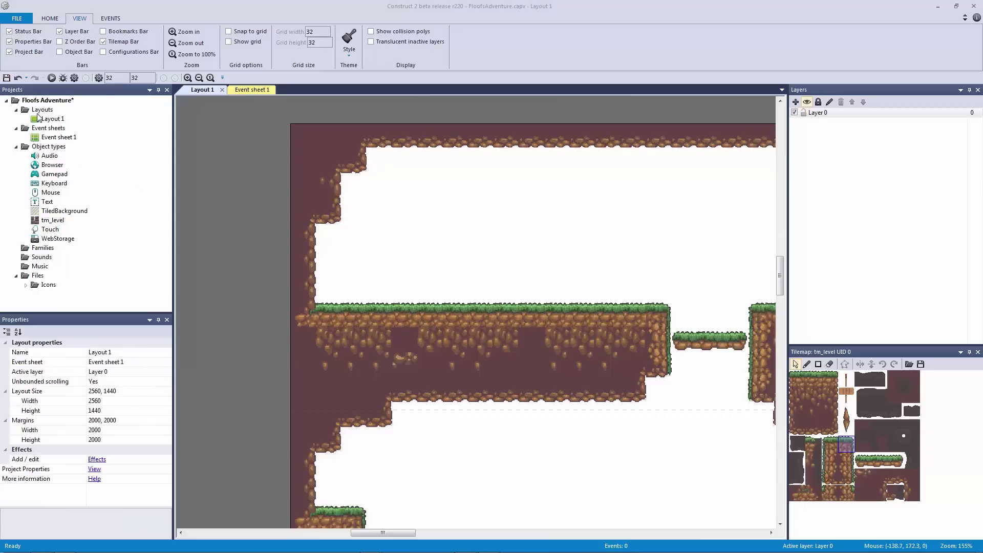
# - Run a preview of Layout 1 to check the level in its own window, and close it
pyautogui.click(51, 77)
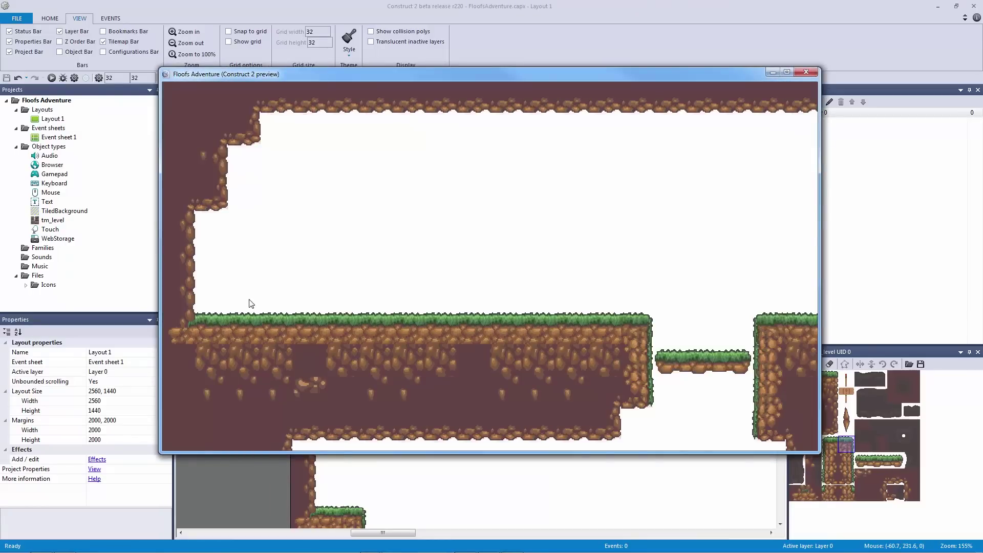
pyautogui.moveTo(211, 89)
pyautogui.mouseDown()
pyautogui.moveTo(221, 74)
pyautogui.moveTo(252, 88)
pyautogui.moveTo(222, 87)
pyautogui.mouseUp()
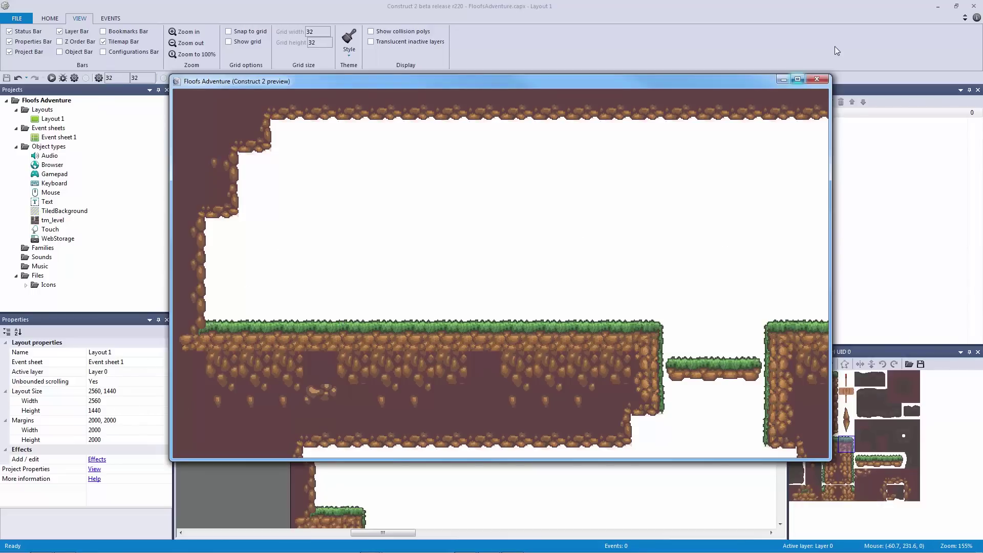
pyautogui.click(817, 79)
pyautogui.keyDown('ctrl'); pyautogui.scroll(-8, 348, 275); pyautogui.keyUp('ctrl')
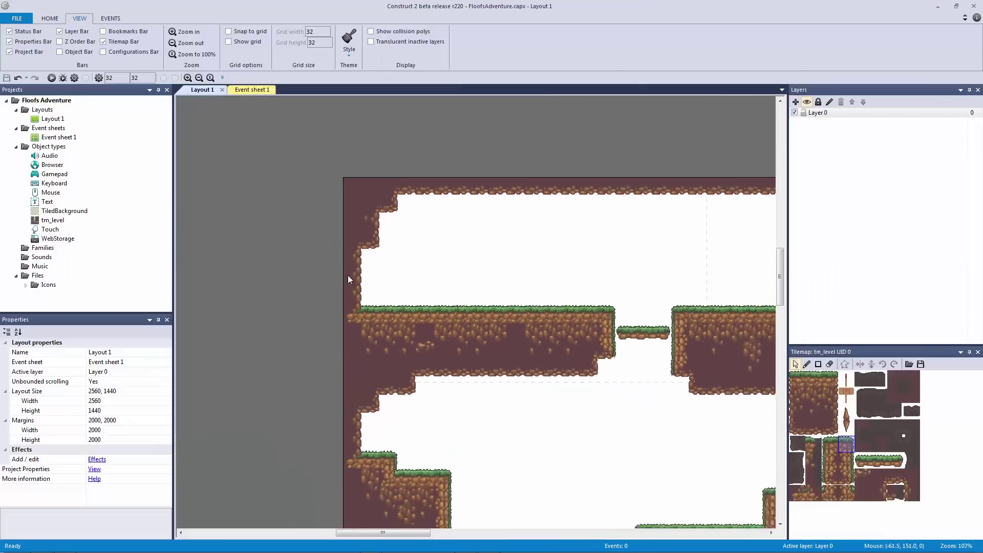
pyautogui.keyDown('ctrl'); pyautogui.scroll(4, 412, 299); pyautogui.keyUp('ctrl')
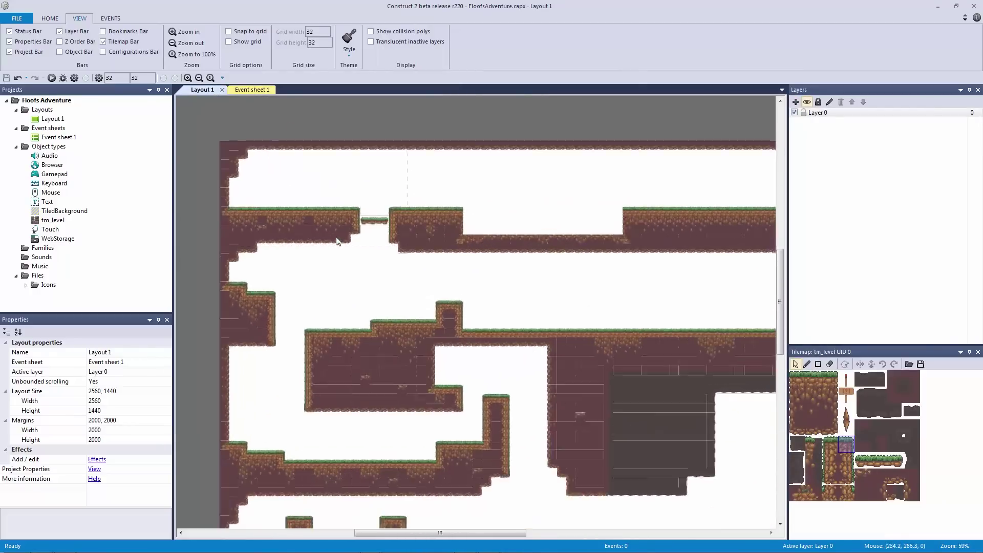
pyautogui.keyDown('ctrl'); pyautogui.scroll(8, 534, 334); pyautogui.keyUp('ctrl')
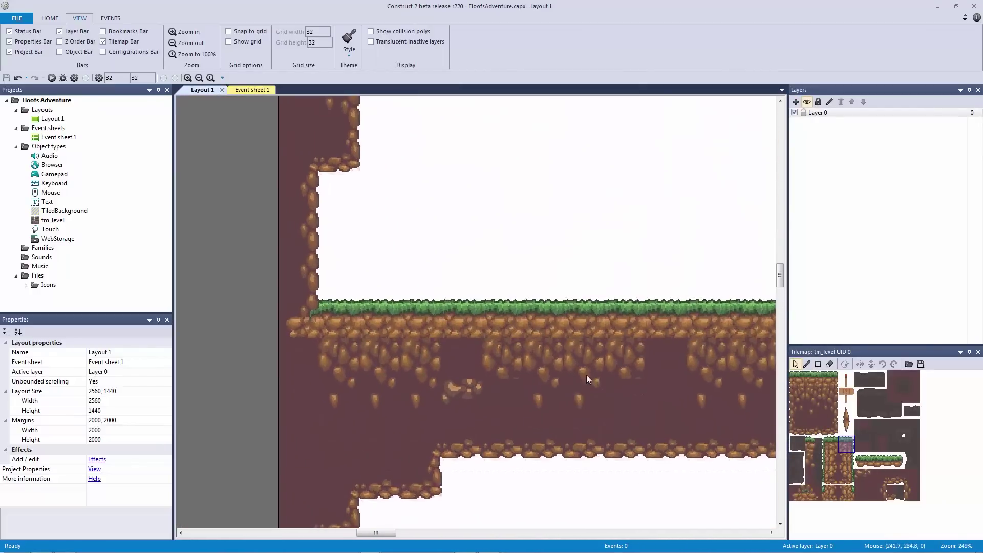
pyautogui.keyDown('ctrl'); pyautogui.scroll(-9, 578, 376); pyautogui.keyUp('ctrl')
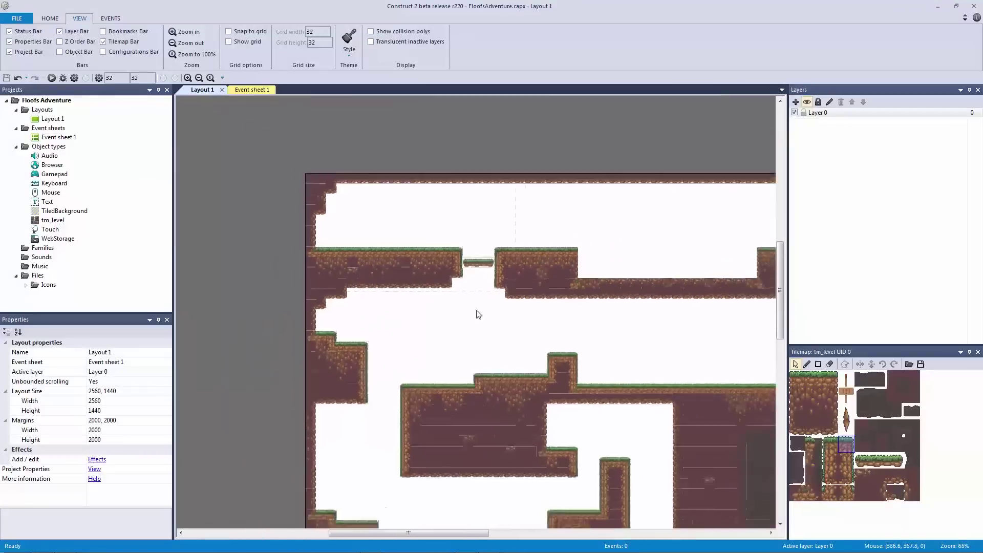
pyautogui.moveTo(347, 256); pyautogui.dragTo(314, 248, button='middle')
pyautogui.moveTo(377, 263); pyautogui.dragTo(313, 247, button='middle')
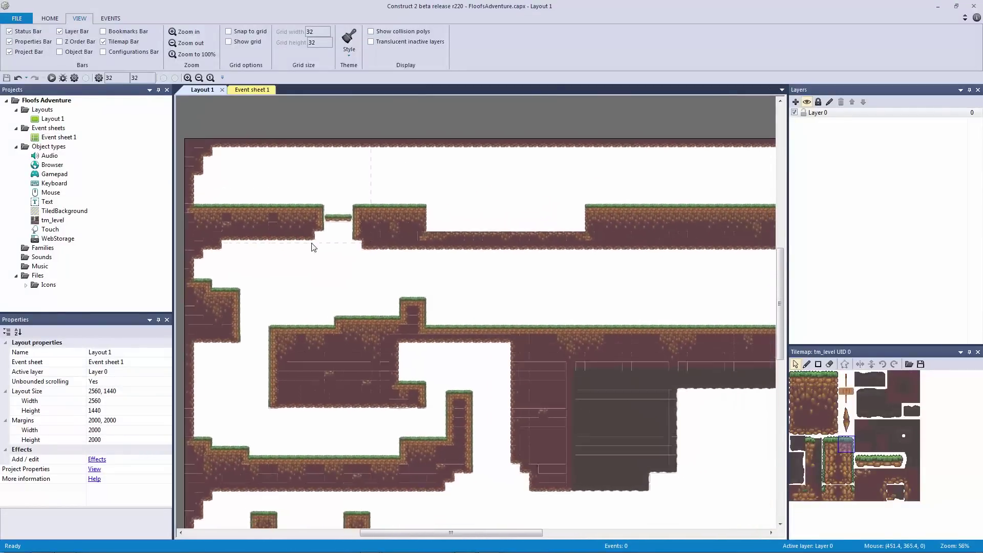
# - Add the Solid behavior to the tm_level tilemap, close its behavior list and deselect the tilemap
pyautogui.keyDown('ctrl'); pyautogui.scroll(-2, 318, 246); pyautogui.keyUp('ctrl')
pyautogui.click(320, 245)
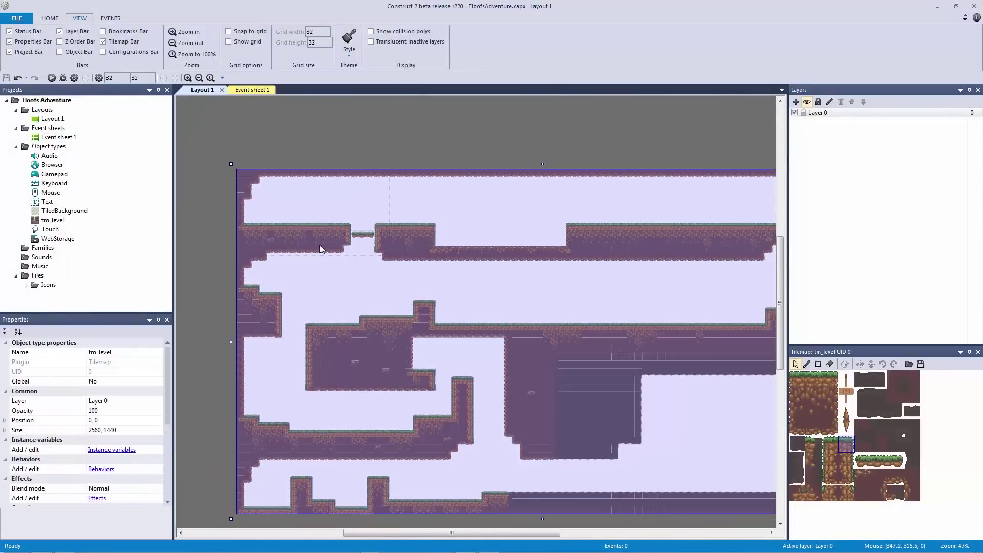
pyautogui.click(107, 469)
pyautogui.click(472, 302)
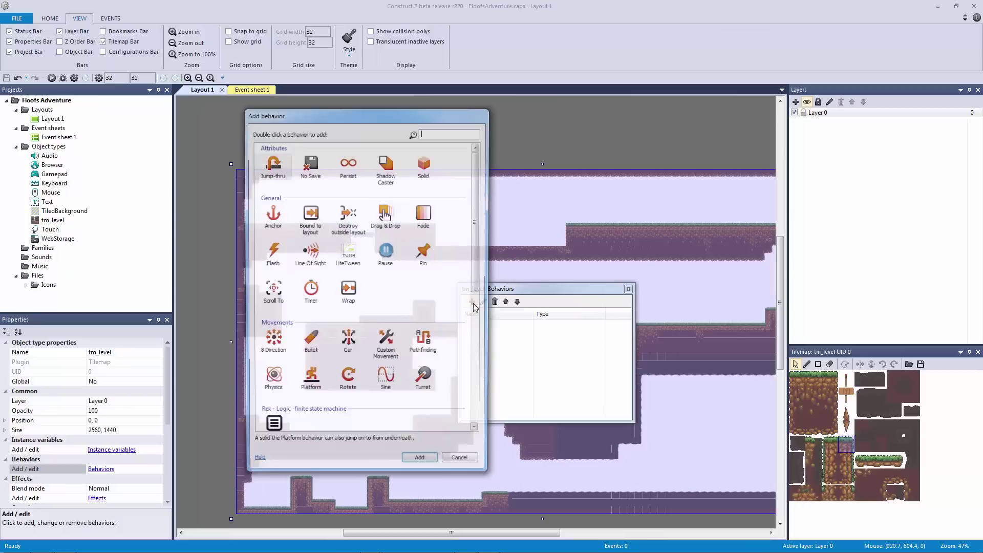
pyautogui.click(426, 167)
pyautogui.doubleClick(429, 173)
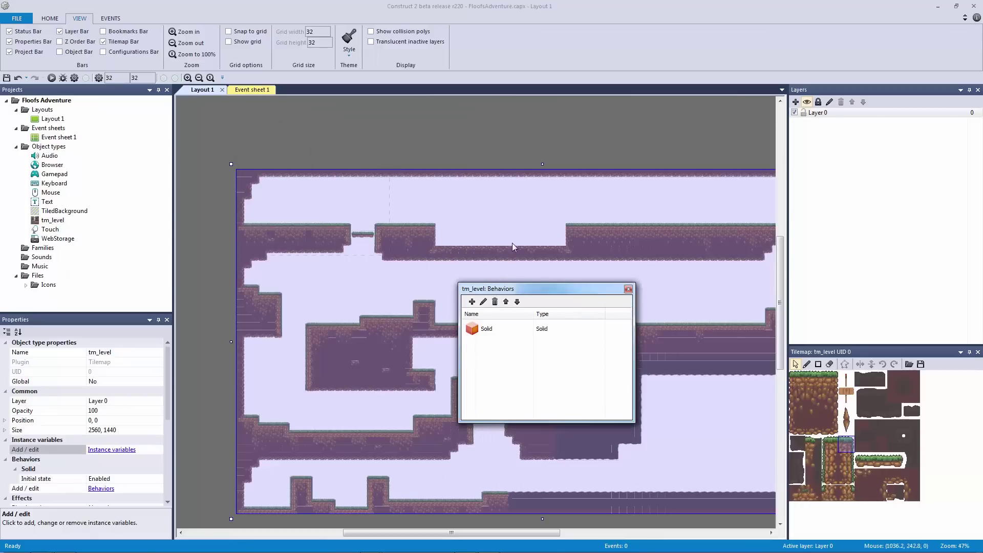
pyautogui.click(629, 289)
pyautogui.click(442, 116)
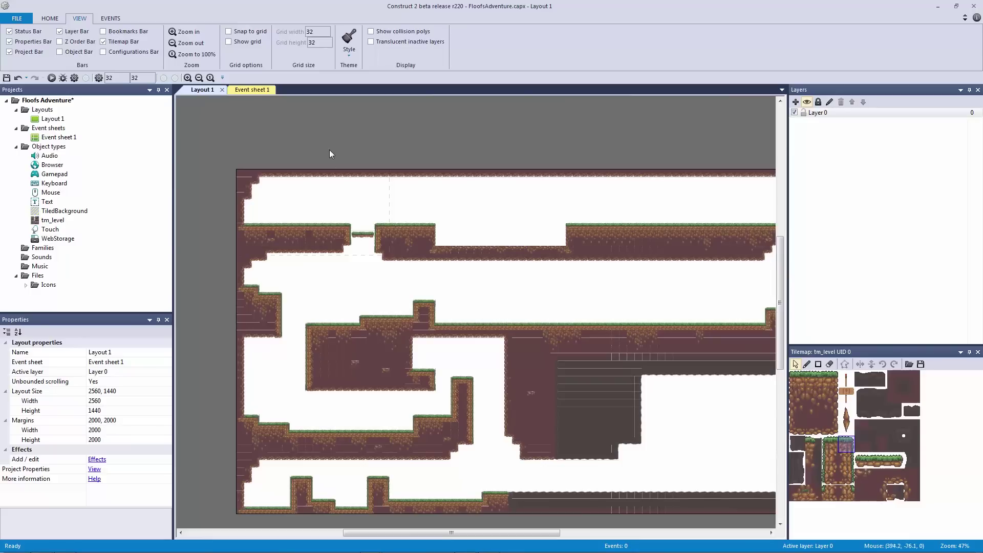
# - Open the collision polygon of the grass-topped tile 1 to check its shape, and close it without changes
pyautogui.keyDown('ctrl'); pyautogui.scroll(3, 333, 150); pyautogui.keyUp('ctrl')
pyautogui.keyDown('ctrl'); pyautogui.scroll(5, 542, 297); pyautogui.keyUp('ctrl')
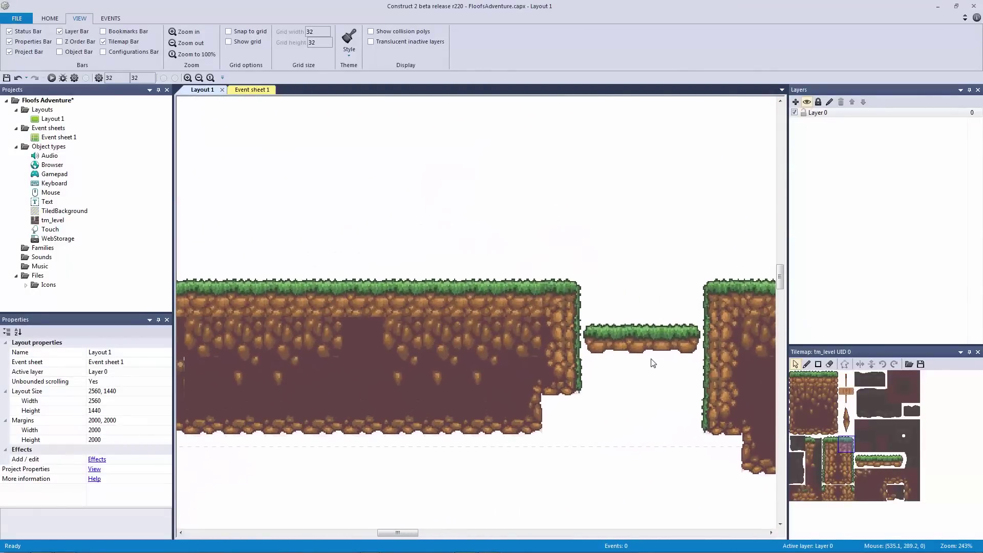
pyautogui.keyDown('ctrl'); pyautogui.scroll(-5, 651, 360); pyautogui.keyUp('ctrl')
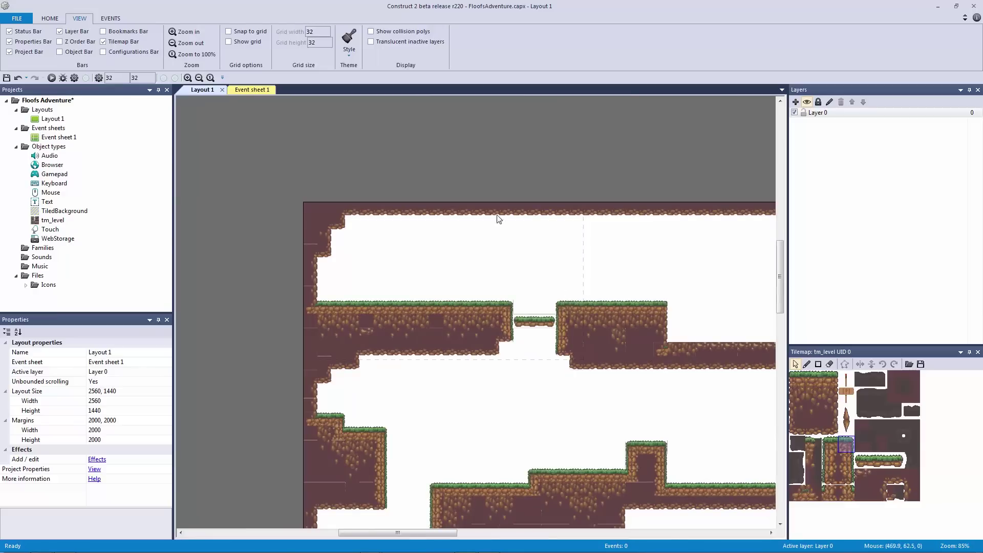
pyautogui.doubleClick(810, 376)
pyautogui.rightClick(467, 295)
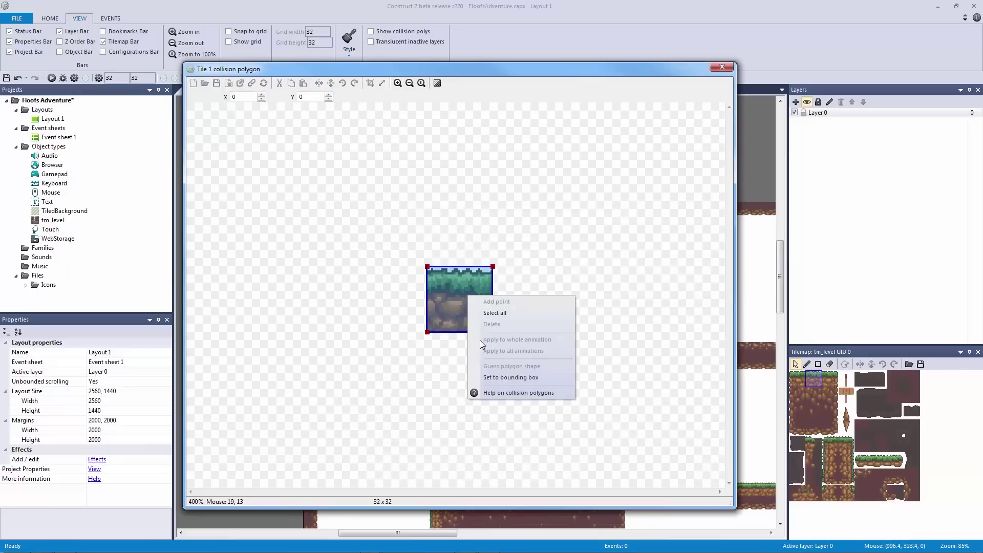
pyautogui.click(722, 67)
pyautogui.click(529, 171)
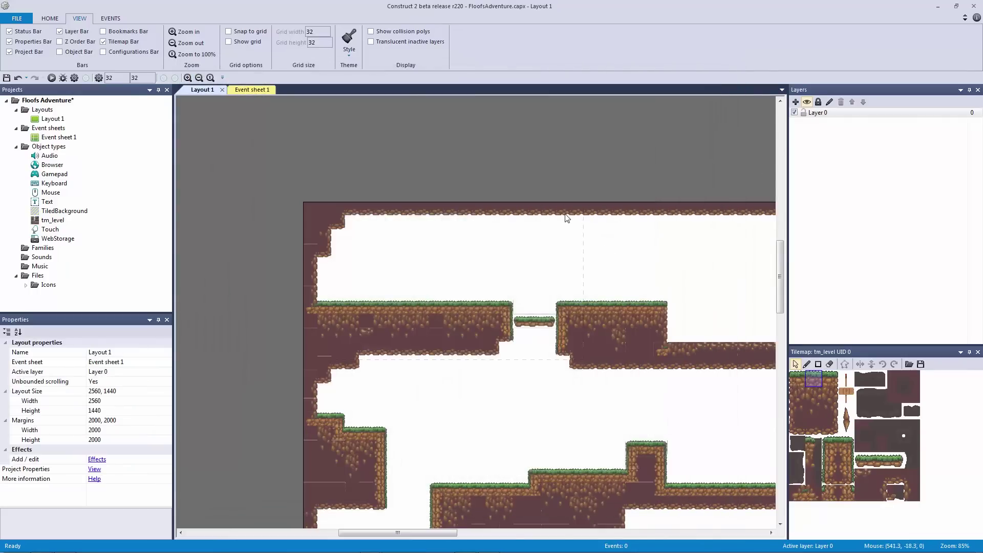
# - Examine the level's upper ledges and the small floating grass platform in the gap between them
pyautogui.keyDown('ctrl'); pyautogui.scroll(-3, 568, 218); pyautogui.keyUp('ctrl')
pyautogui.moveTo(411, 226); pyautogui.dragTo(376, 220, button='middle')
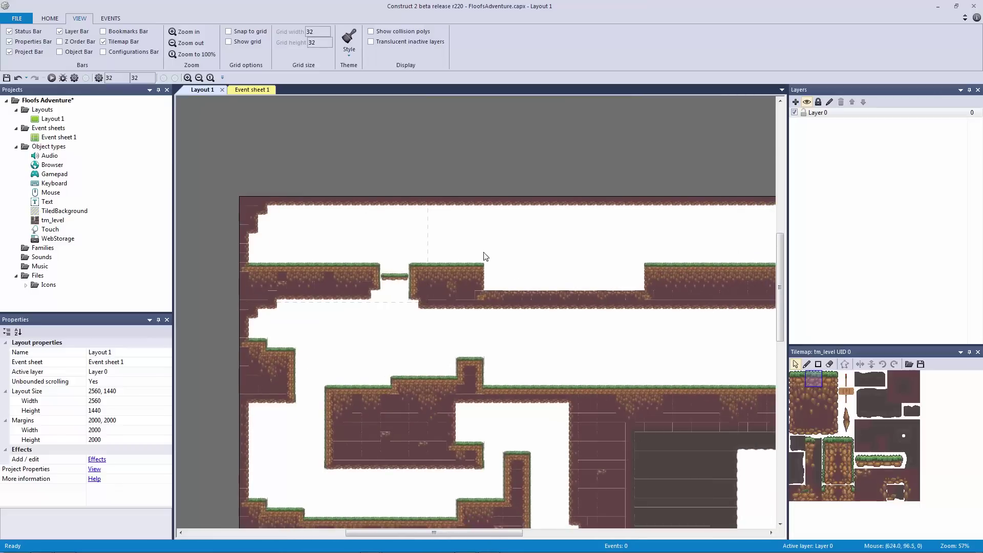
pyautogui.moveTo(511, 291); pyautogui.dragTo(290, 228, button='middle')
pyautogui.moveTo(346, 252); pyautogui.dragTo(576, 208, button='middle')
pyautogui.keyDown('ctrl'); pyautogui.scroll(2, 390, 171); pyautogui.keyUp('ctrl')
pyautogui.keyDown('ctrl'); pyautogui.scroll(5, 544, 318); pyautogui.keyUp('ctrl')
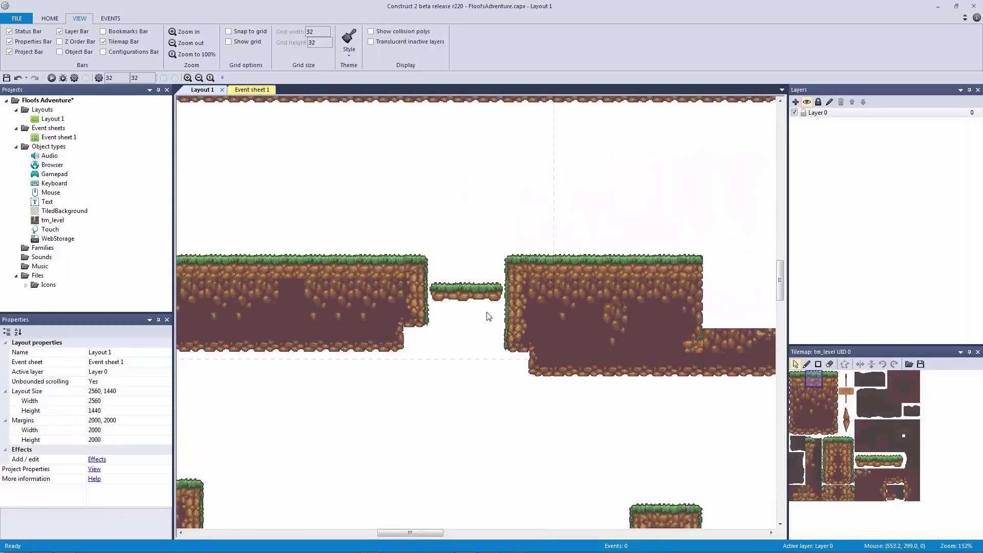
# - Add a new layer above Layer 0 and name it Tilemap
pyautogui.keyDown('ctrl'); pyautogui.scroll(-4, 527, 331); pyautogui.keyUp('ctrl')
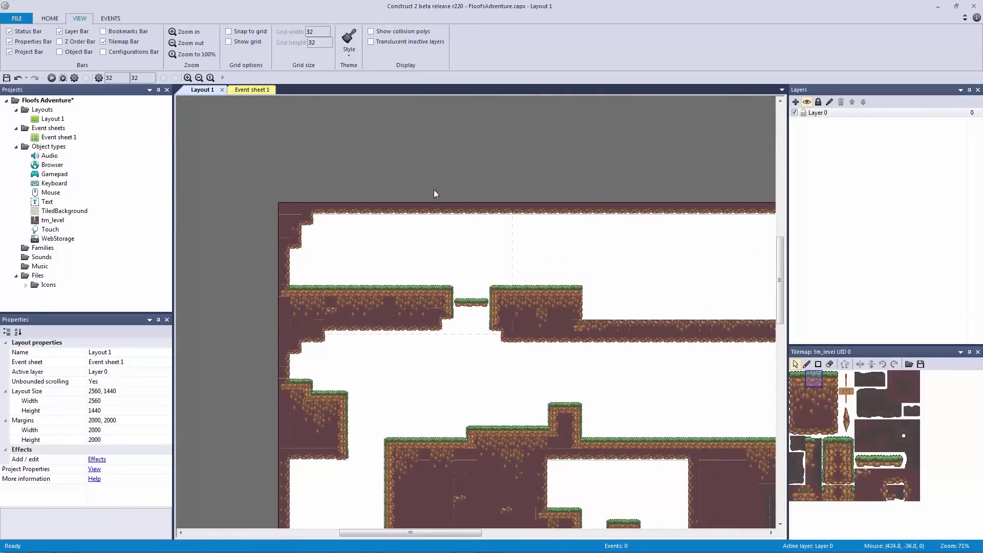
pyautogui.moveTo(460, 214); pyautogui.dragTo(383, 187, button='middle')
pyautogui.keyDown('ctrl'); pyautogui.scroll(-4, 439, 222); pyautogui.keyUp('ctrl')
pyautogui.moveTo(463, 270); pyautogui.dragTo(372, 209, button='middle')
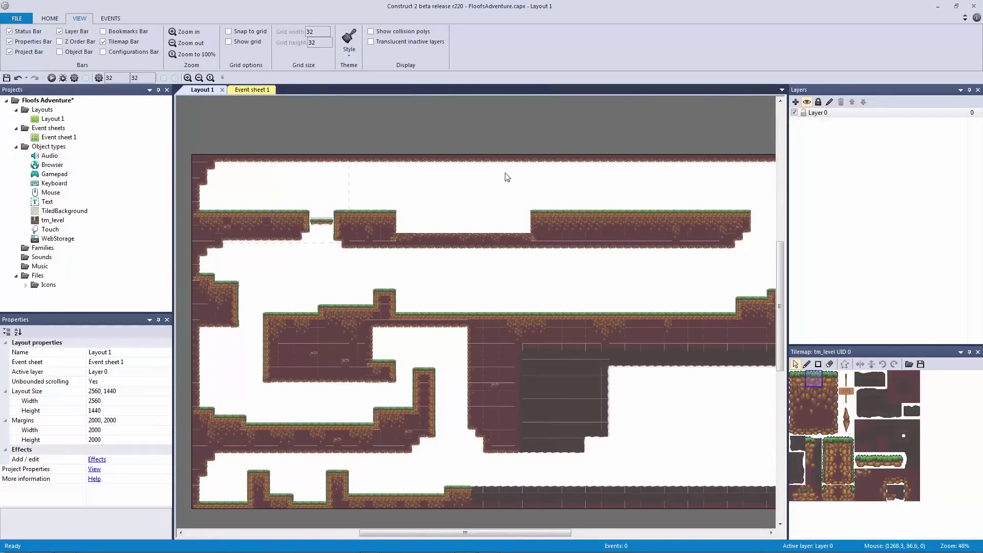
pyautogui.click(795, 101)
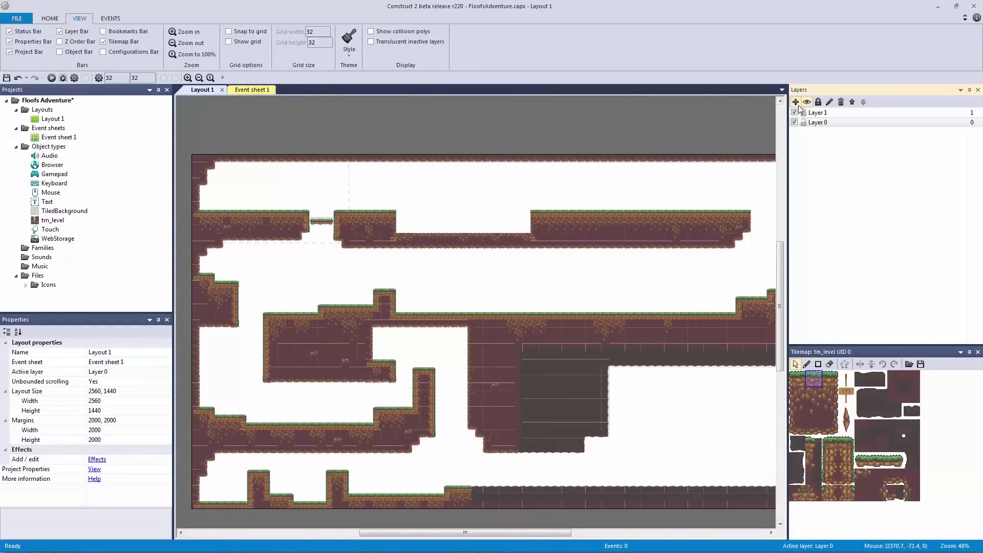
pyautogui.click(820, 113)
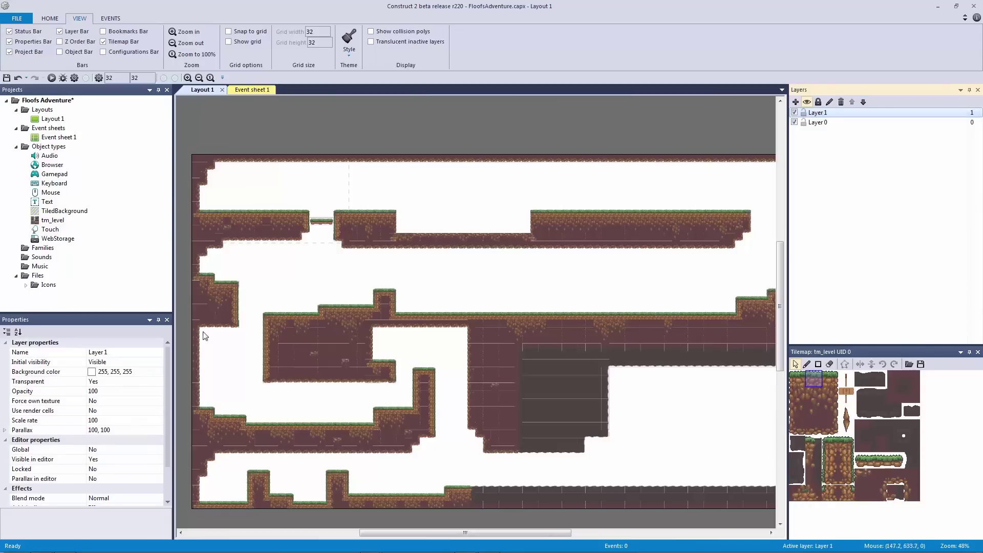
pyautogui.click(158, 351)
pyautogui.write('Tilemap')
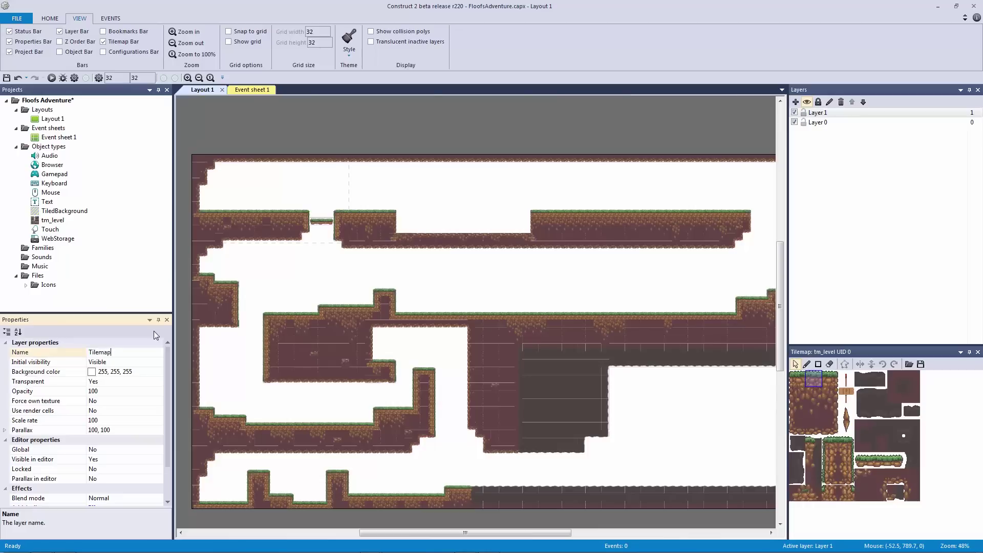
pyautogui.press('Return')
# - Move the tm_level tilemap onto the Tilemap layer and lock that layer
pyautogui.rightClick(382, 220)
pyautogui.moveTo(429, 291)
pyautogui.click(489, 286)
pyautogui.click(803, 116)
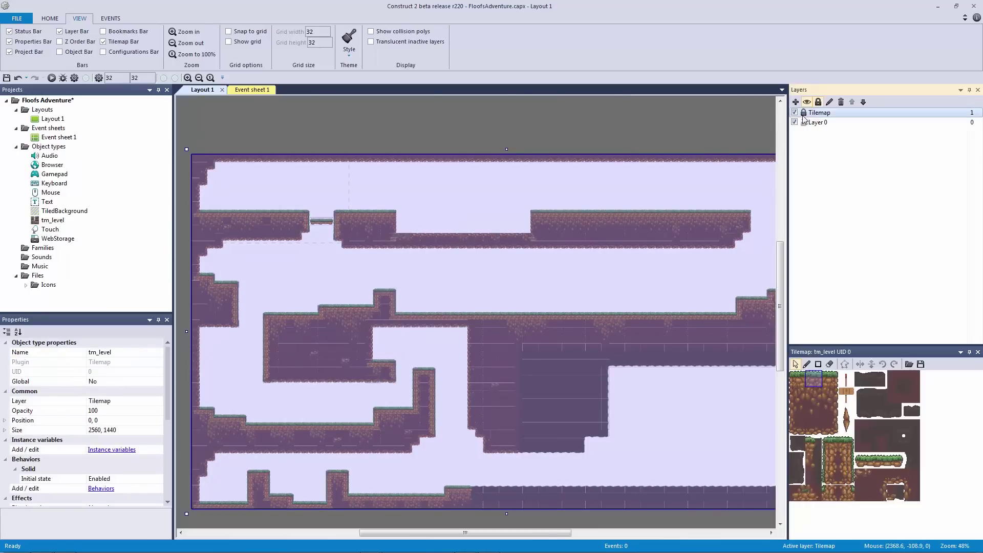
# - Insert a Sprite object on Layer 0 and load background.png from the Tilemaps folder as its image
pyautogui.click(809, 122)
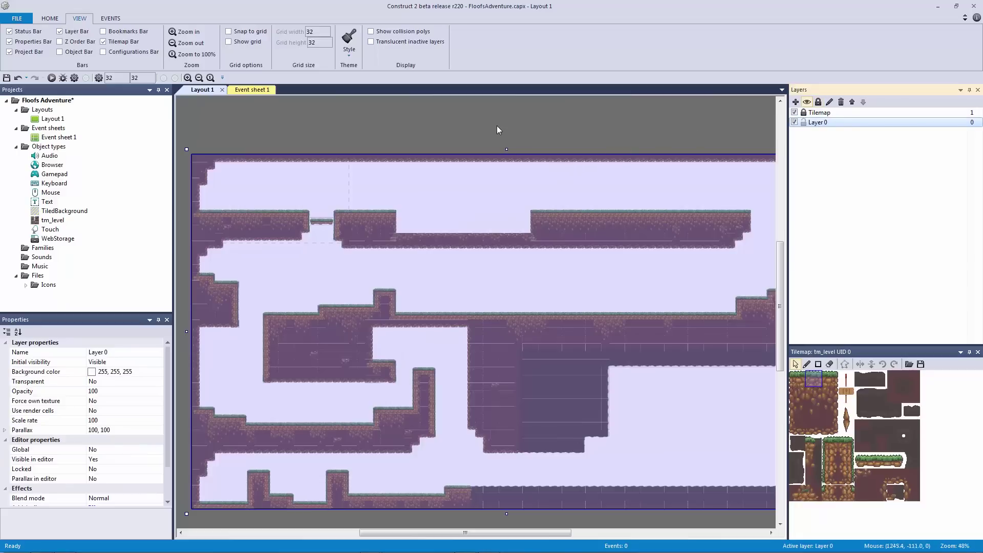
pyautogui.doubleClick(446, 130)
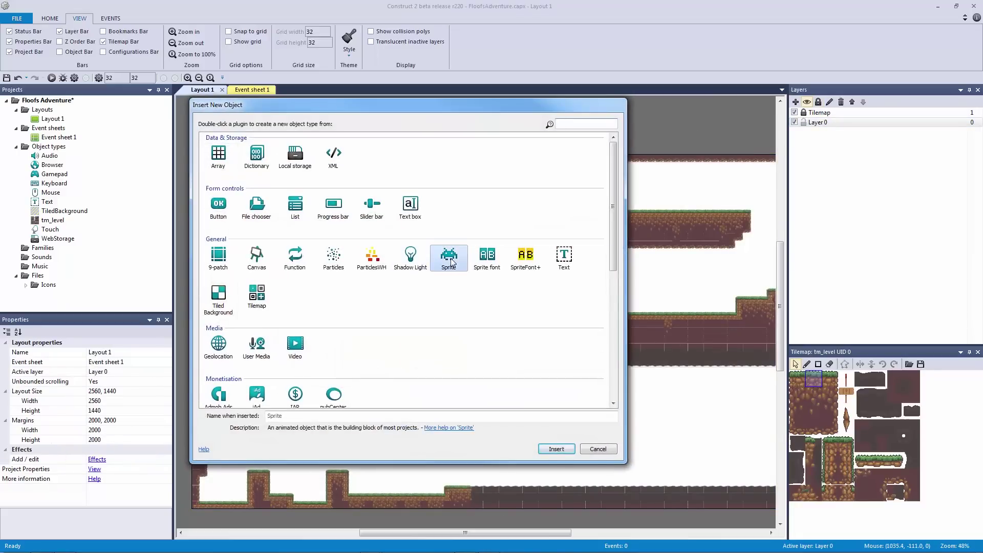
pyautogui.doubleClick(451, 262)
pyautogui.click(446, 267)
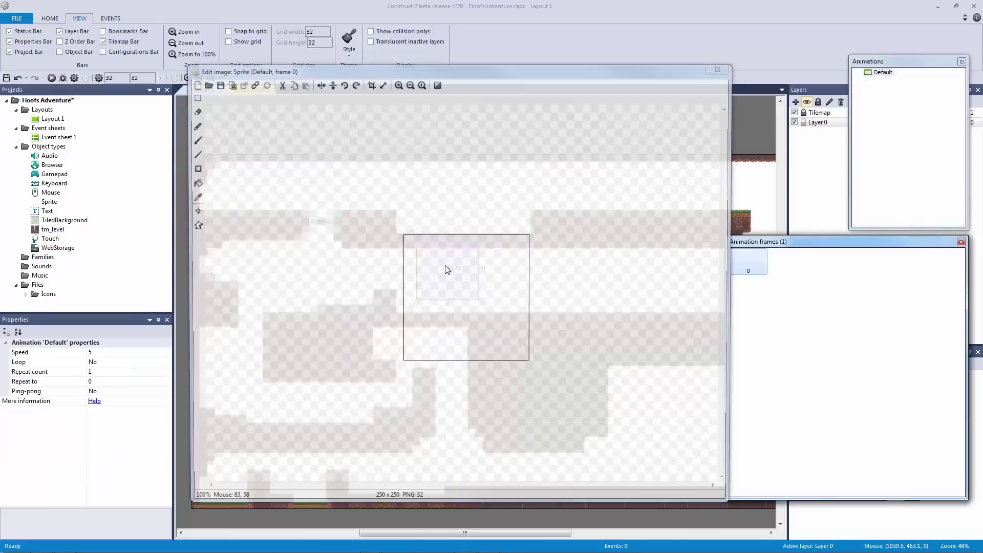
pyautogui.click(204, 83)
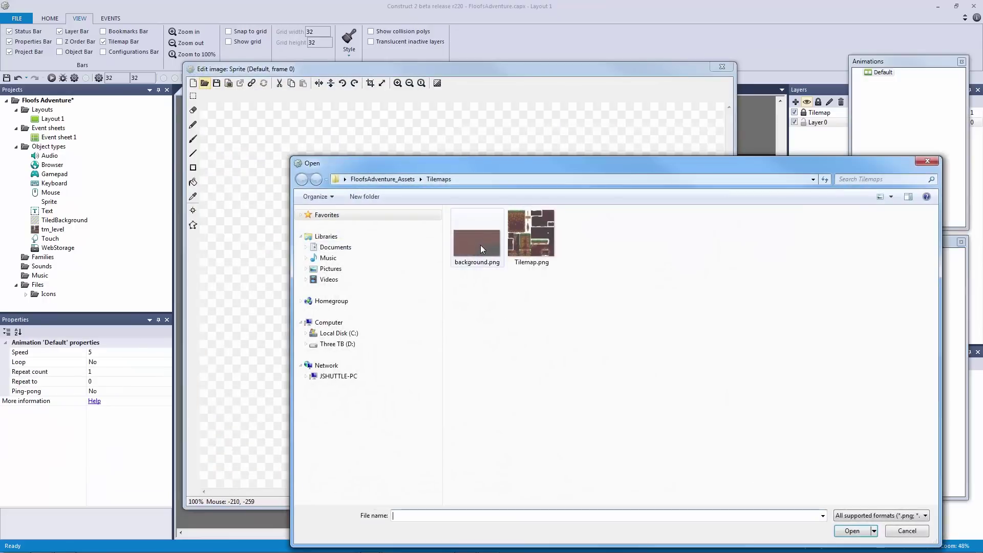
pyautogui.doubleClick(480, 244)
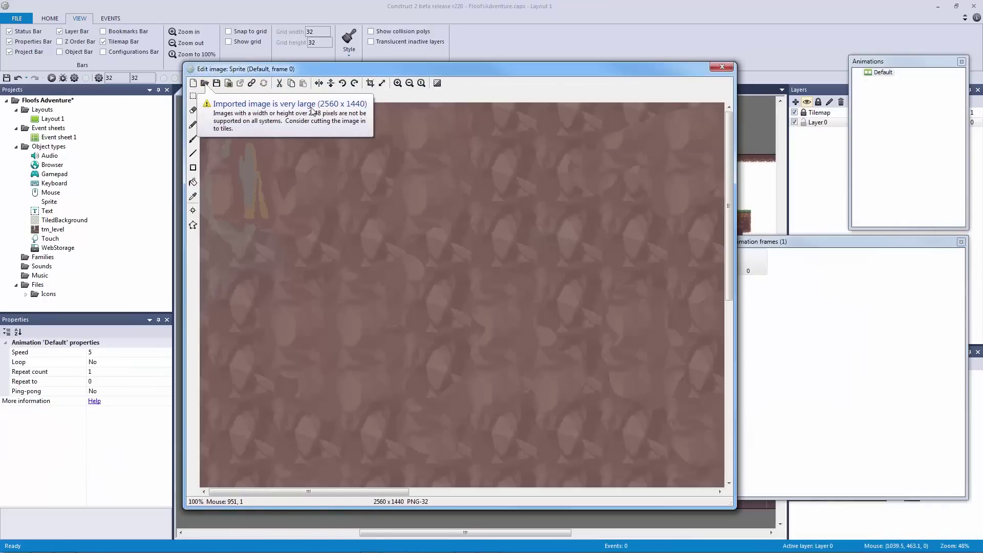
pyautogui.click(722, 67)
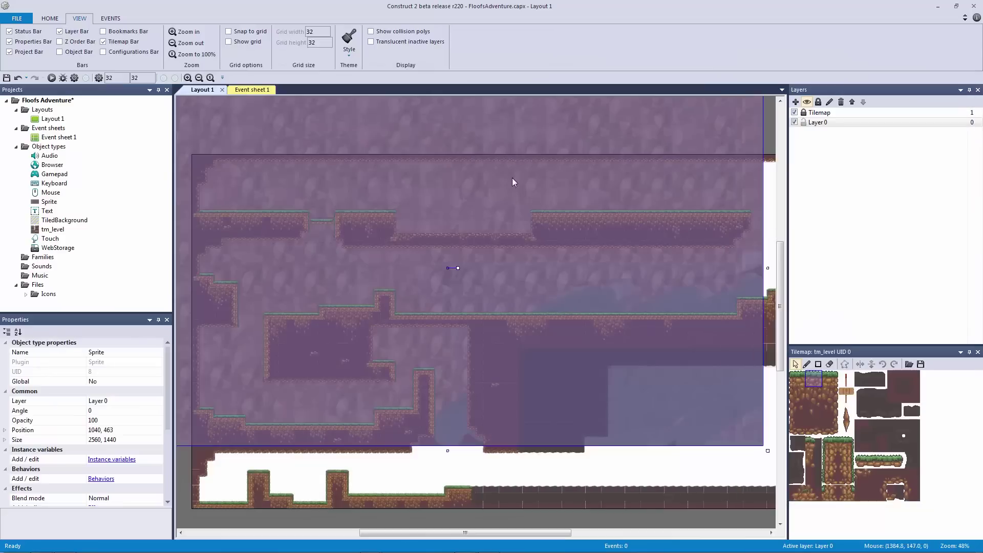
# - Turn on the visible grid and grid snapping, and move the background sprite over the layout to position 1280, 704
pyautogui.keyDown('ctrl'); pyautogui.scroll(-3, 486, 157); pyautogui.keyUp('ctrl')
pyautogui.moveTo(478, 207); pyautogui.dragTo(518, 245)
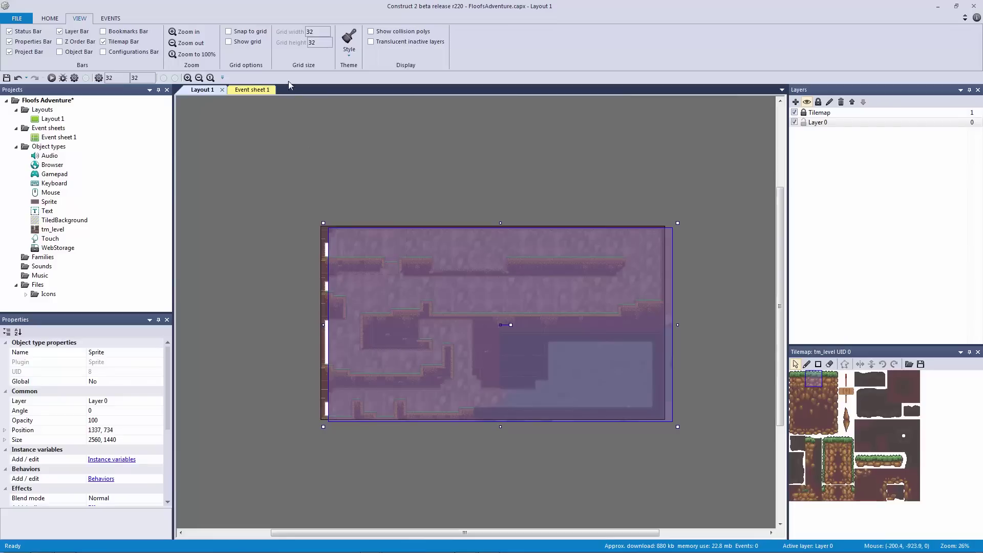
pyautogui.click(255, 43)
pyautogui.click(249, 31)
pyautogui.moveTo(389, 229); pyautogui.dragTo(387, 236)
pyautogui.keyDown('ctrl'); pyautogui.scroll(3, 369, 180); pyautogui.keyUp('ctrl')
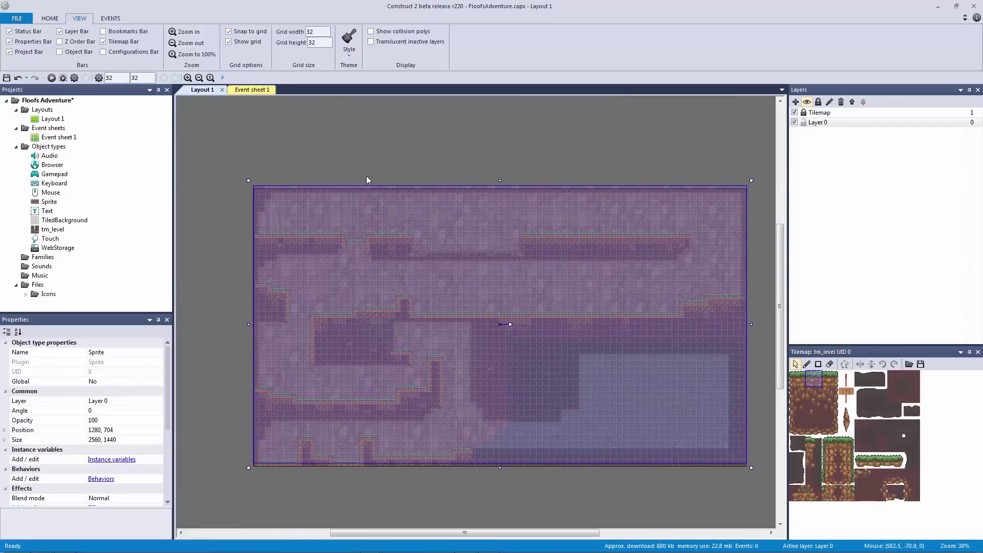
# - Set the background sprite's origin to its top-left corner (0, 0) and place the sprite at position 0, 0 in the layout
pyautogui.doubleClick(309, 183)
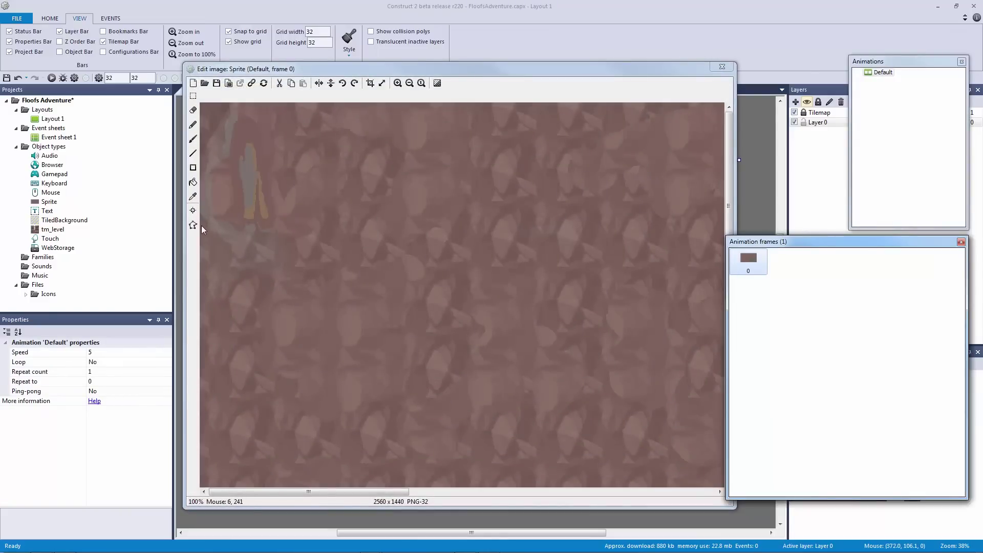
pyautogui.click(193, 210)
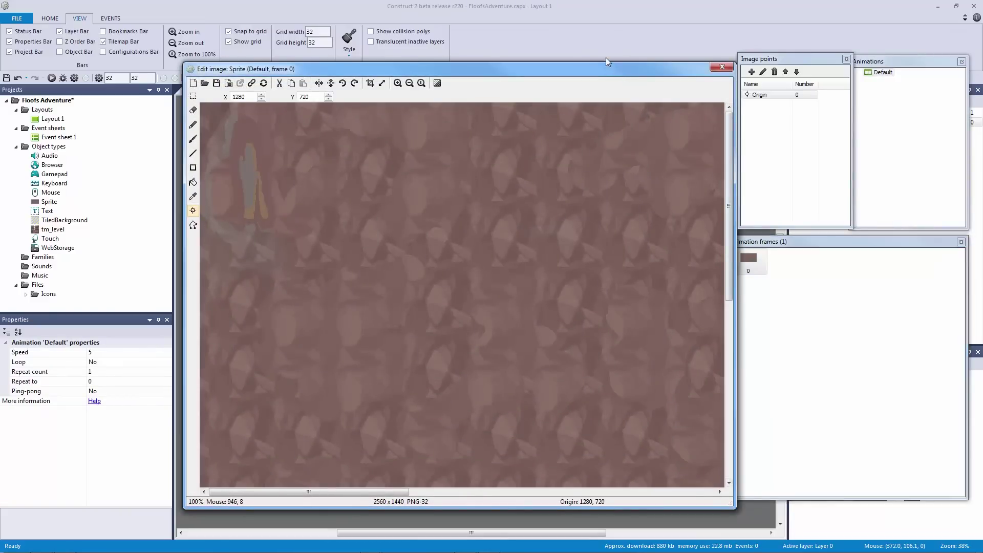
pyautogui.moveTo(607, 66); pyautogui.dragTo(606, 57)
pyautogui.rightClick(774, 96)
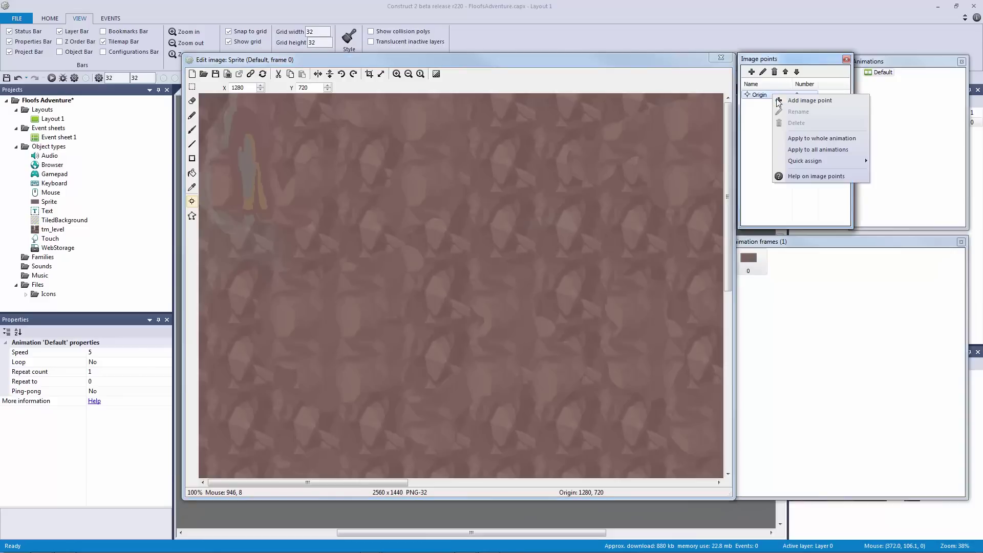
pyautogui.moveTo(802, 162)
pyautogui.click(898, 162)
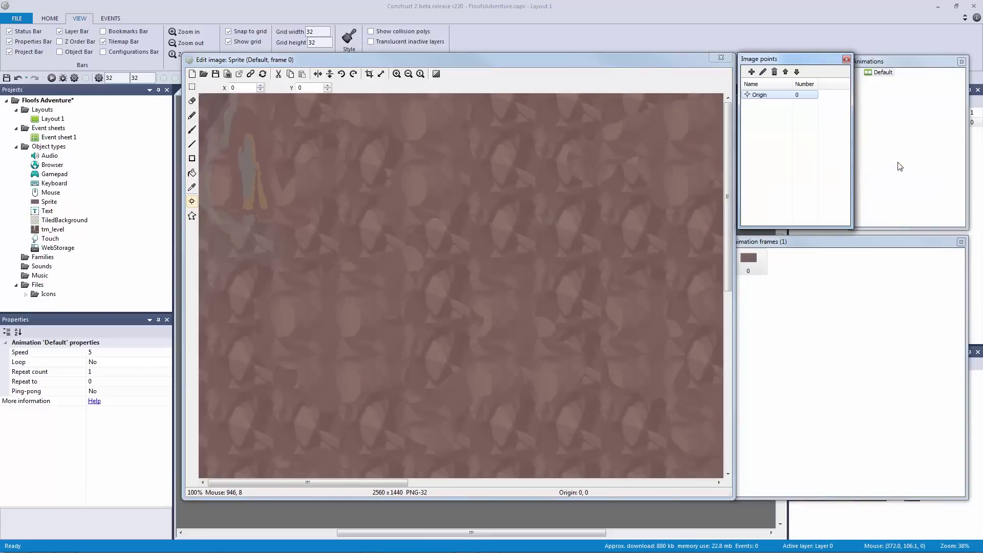
pyautogui.click(721, 57)
pyautogui.moveTo(500, 333); pyautogui.dragTo(285, 208)
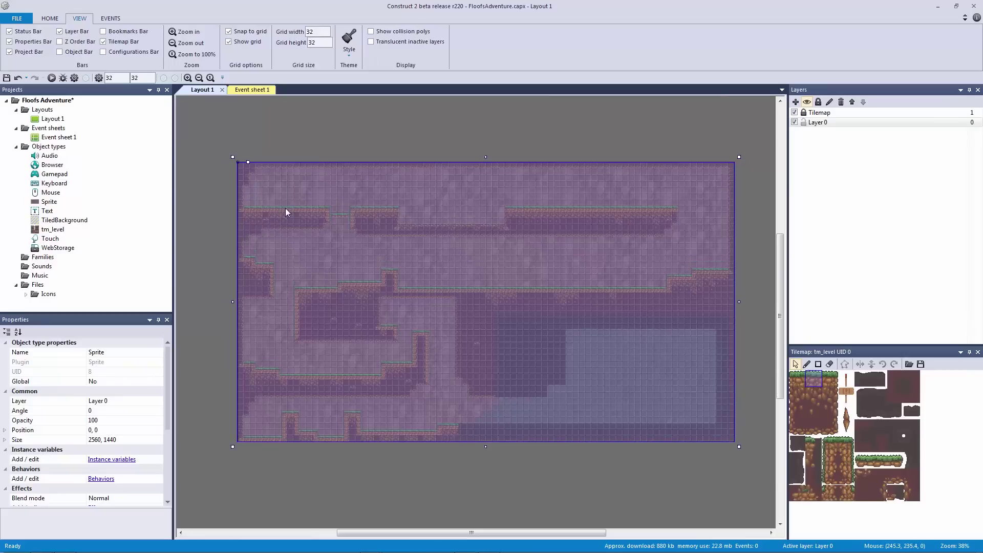
pyautogui.click(333, 134)
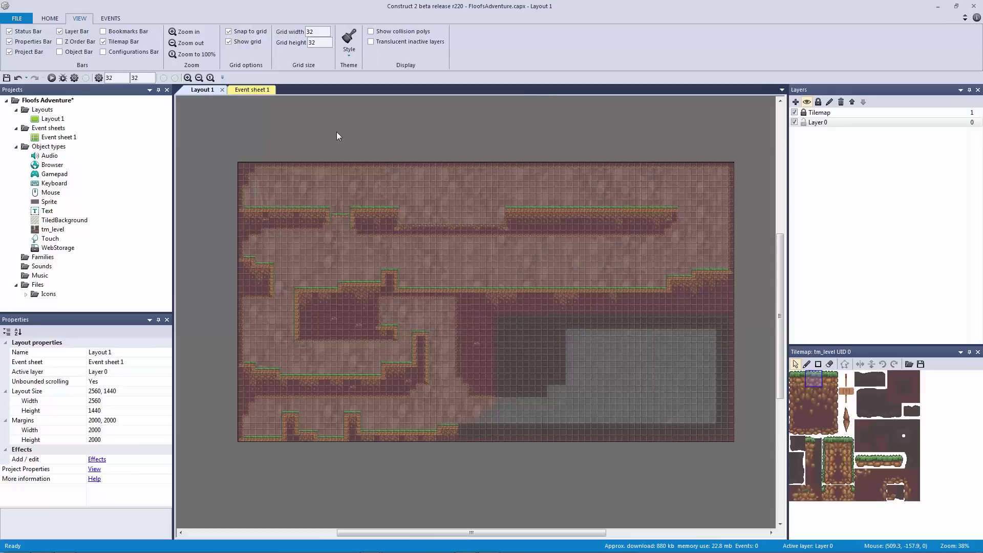
# - Examine how the background image looks behind the upper grass ledges at the start of the level
pyautogui.keyDown('ctrl'); pyautogui.scroll(5, 355, 136); pyautogui.keyUp('ctrl')
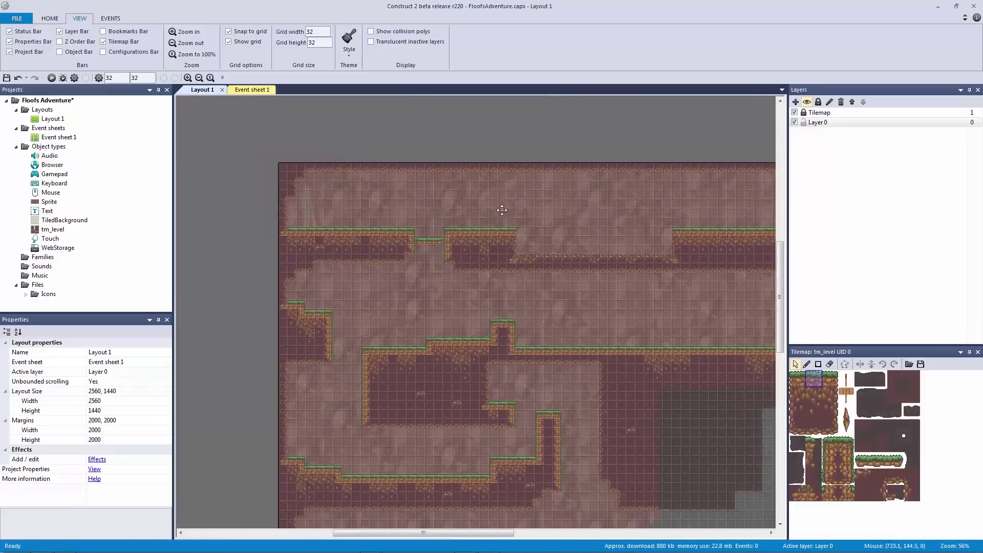
pyautogui.keyDown('ctrl'); pyautogui.scroll(2, 505, 208); pyautogui.keyUp('ctrl')
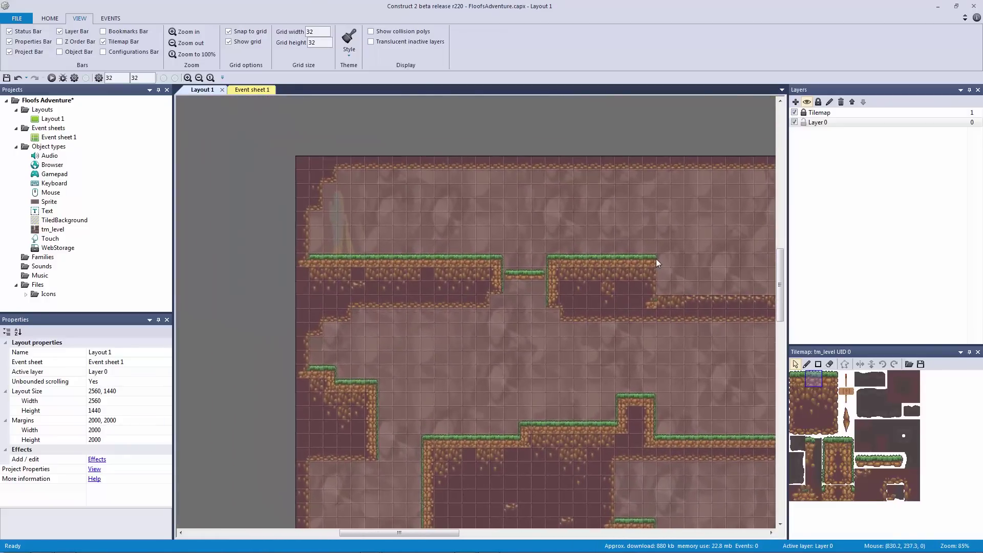
pyautogui.keyDown('ctrl'); pyautogui.scroll(5, 502, 202); pyautogui.keyUp('ctrl')
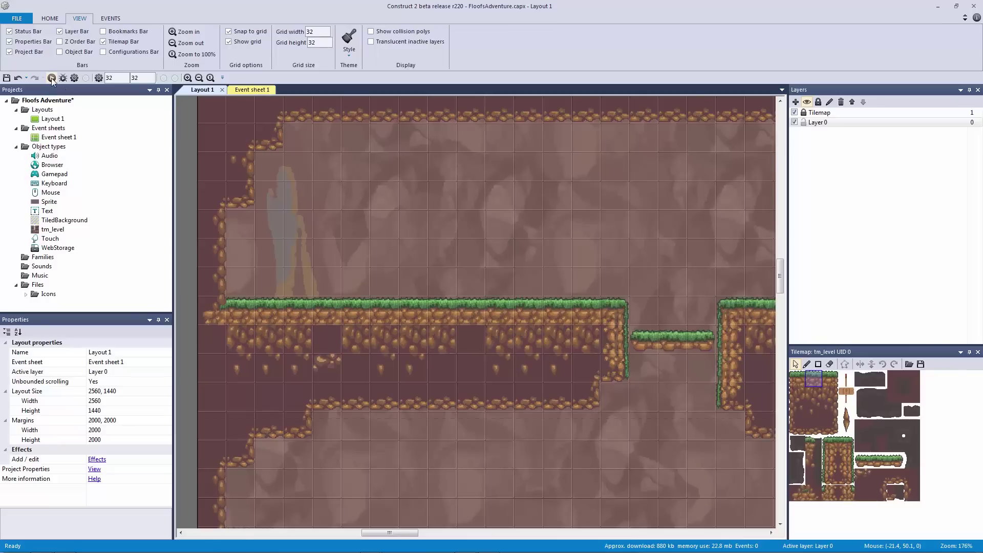
pyautogui.keyDown('ctrl'); pyautogui.scroll(-4, 469, 253); pyautogui.keyUp('ctrl')
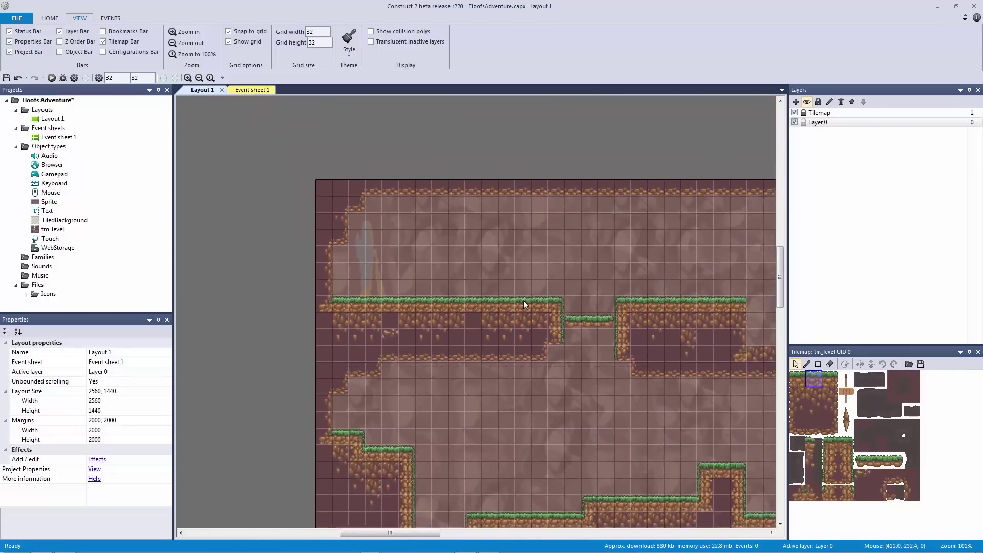
pyautogui.moveTo(422, 272); pyautogui.dragTo(377, 238, button='middle')
pyautogui.keyDown('ctrl'); pyautogui.scroll(-1, 452, 277); pyautogui.keyUp('ctrl')
pyautogui.moveTo(540, 320); pyautogui.dragTo(468, 285, button='middle')
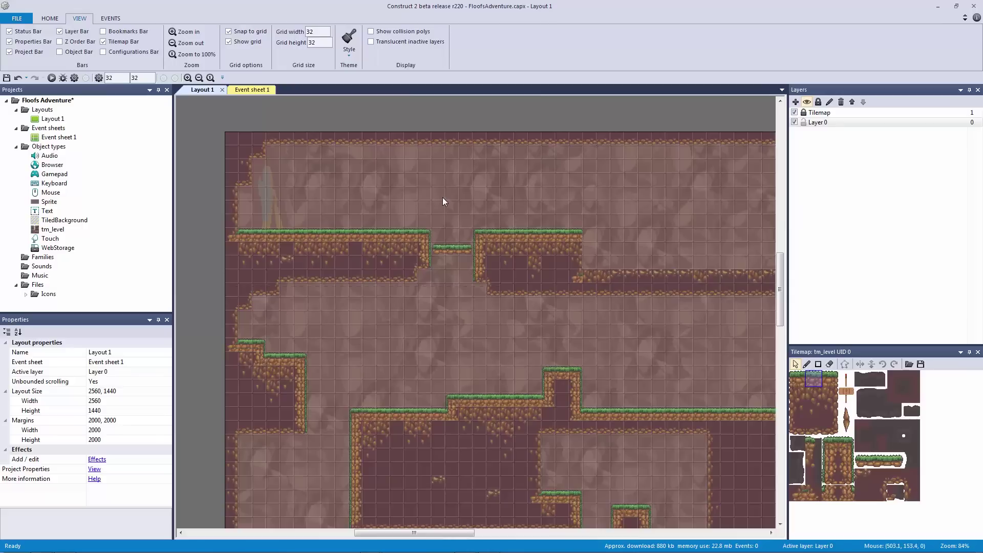
pyautogui.moveTo(214, 117); pyautogui.dragTo(482, 237)
pyautogui.moveTo(645, 249); pyautogui.dragTo(420, 231, button='middle')
# - Examine the background image behind the lower caves and across the whole level
pyautogui.keyDown('ctrl'); pyautogui.scroll(-5, 425, 235); pyautogui.keyUp('ctrl')
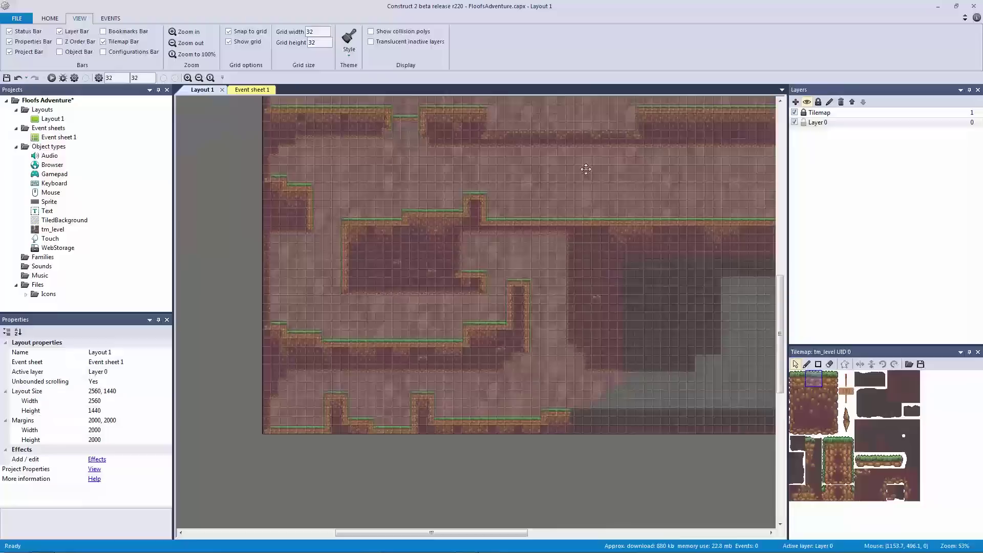
pyautogui.moveTo(325, 367); pyautogui.dragTo(347, 454)
pyautogui.moveTo(433, 467); pyautogui.dragTo(522, 309, button='middle')
pyautogui.moveTo(712, 451); pyautogui.dragTo(417, 211)
pyautogui.keyDown('ctrl'); pyautogui.scroll(-2, 417, 213); pyautogui.keyUp('ctrl')
pyautogui.moveTo(406, 232); pyautogui.dragTo(457, 334, button='middle')
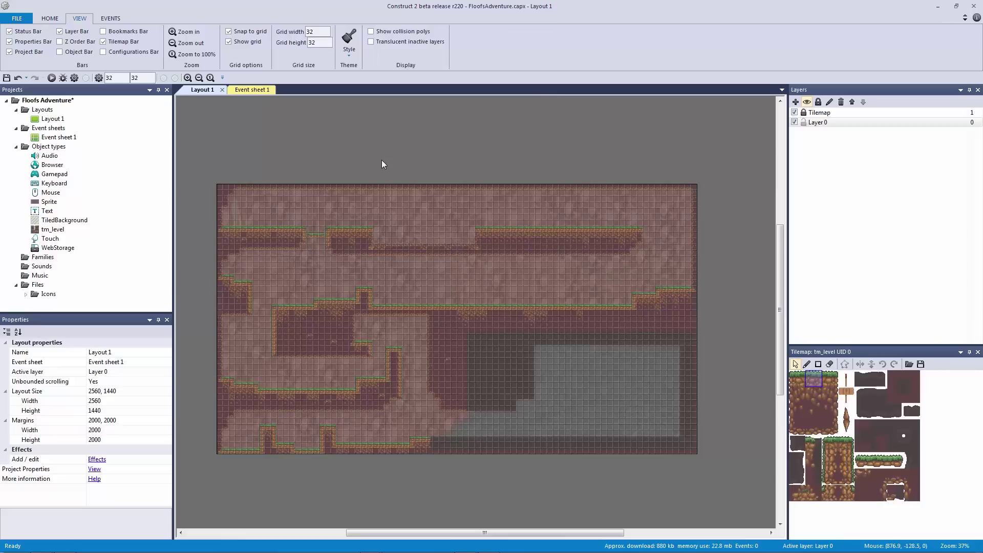
pyautogui.keyDown('ctrl'); pyautogui.scroll(3, 369, 167); pyautogui.keyUp('ctrl')
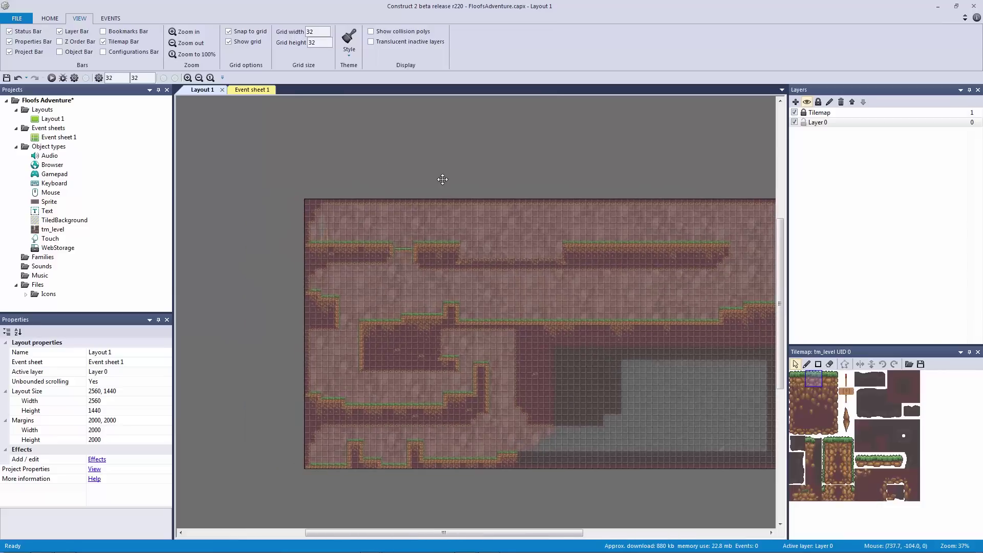
pyautogui.keyDown('ctrl'); pyautogui.scroll(4, 606, 352); pyautogui.keyUp('ctrl')
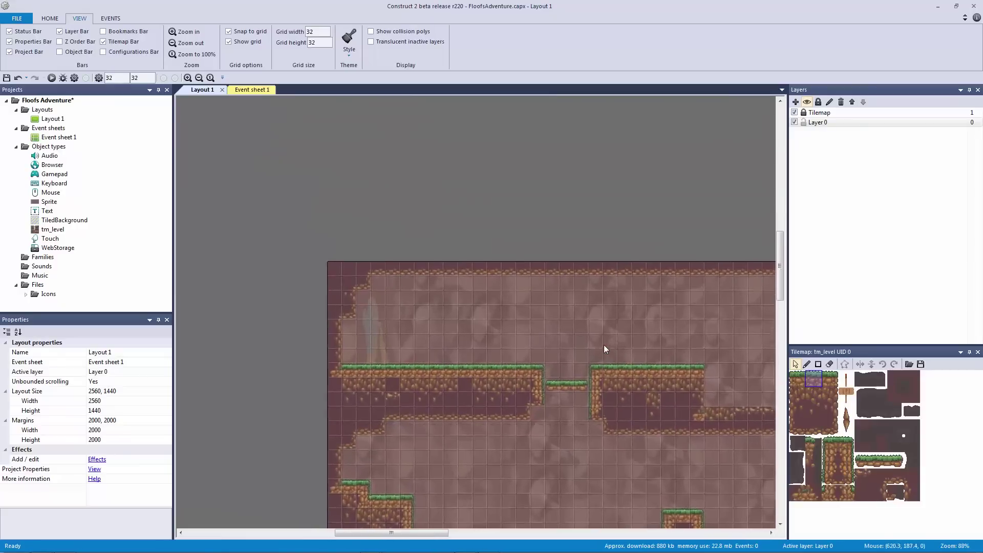
# - Rename Layer 0 as Background
pyautogui.rightClick(819, 123)
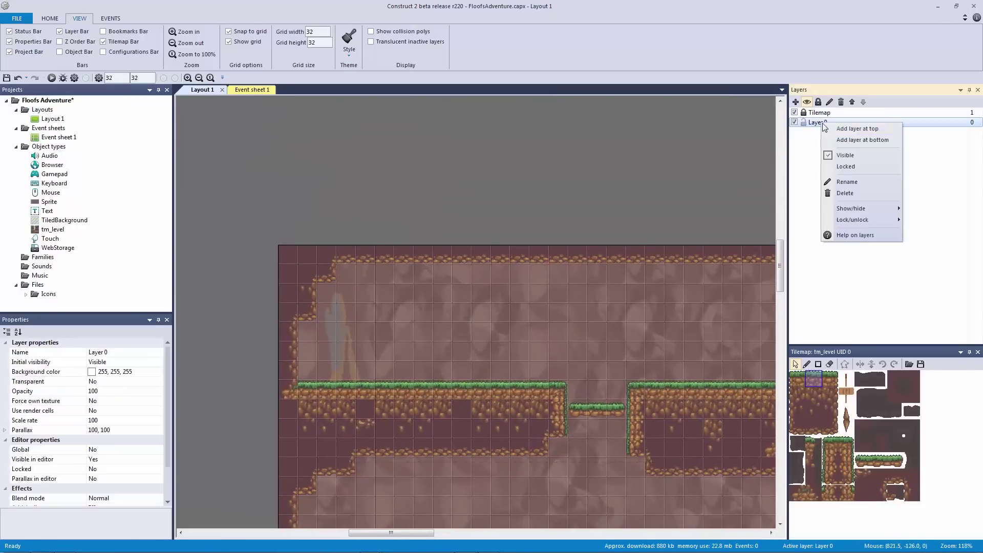
pyautogui.click(865, 182)
pyautogui.write('Background')
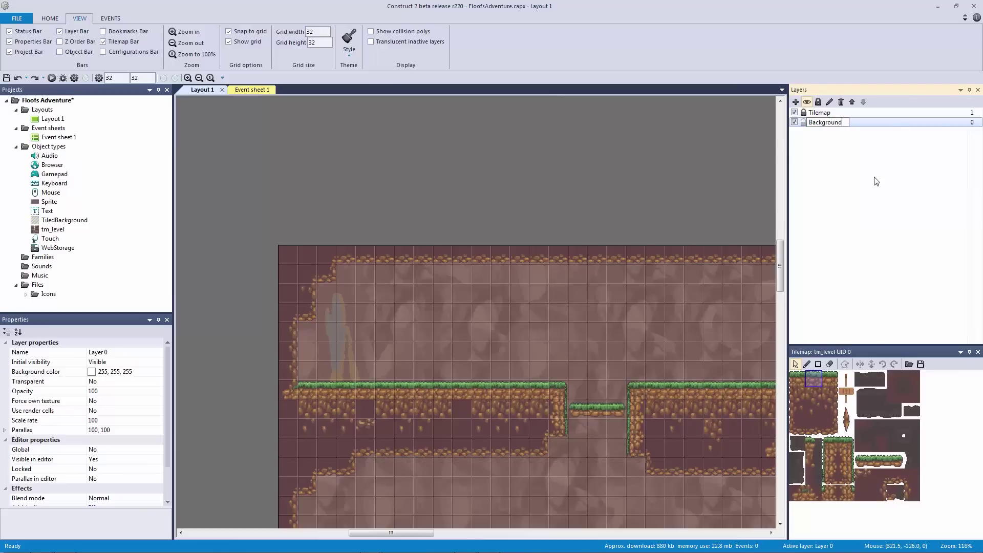
pyautogui.press('Return')
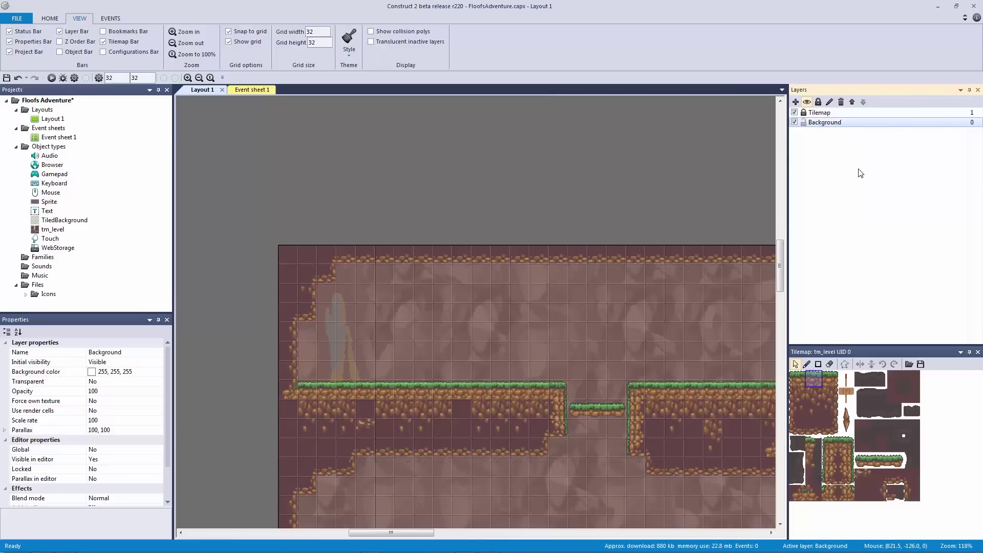
# - Try Yes for the Background layer's Transparent property and set it back to No
pyautogui.click(846, 124)
pyautogui.click(416, 272)
pyautogui.click(826, 126)
pyautogui.click(72, 382)
pyautogui.click(158, 382)
pyautogui.click(139, 396)
pyautogui.click(159, 381)
pyautogui.click(146, 399)
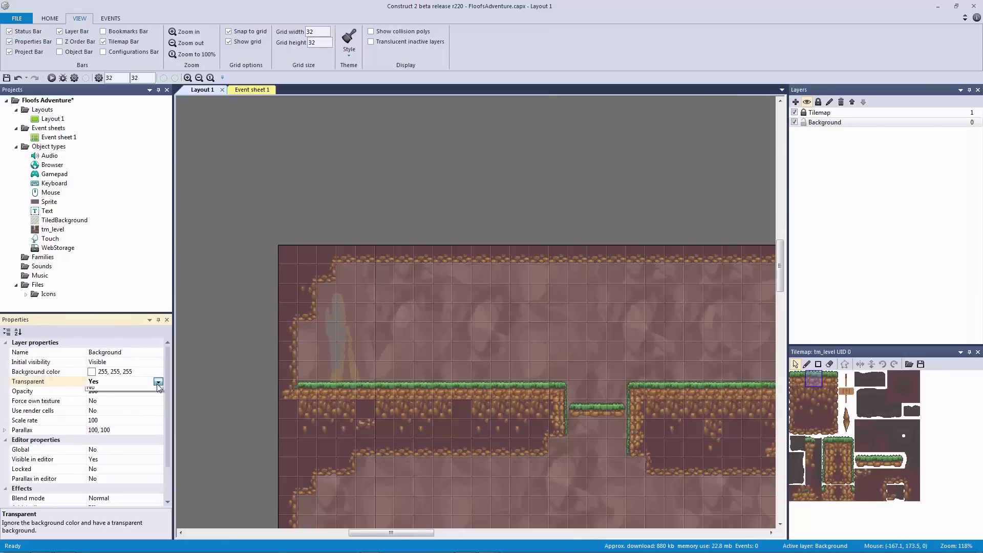
pyautogui.click(206, 369)
# - Shift the background sprite about seven grid cells right and one down to expose the layer color behind it, and deselect it
pyautogui.click(406, 330)
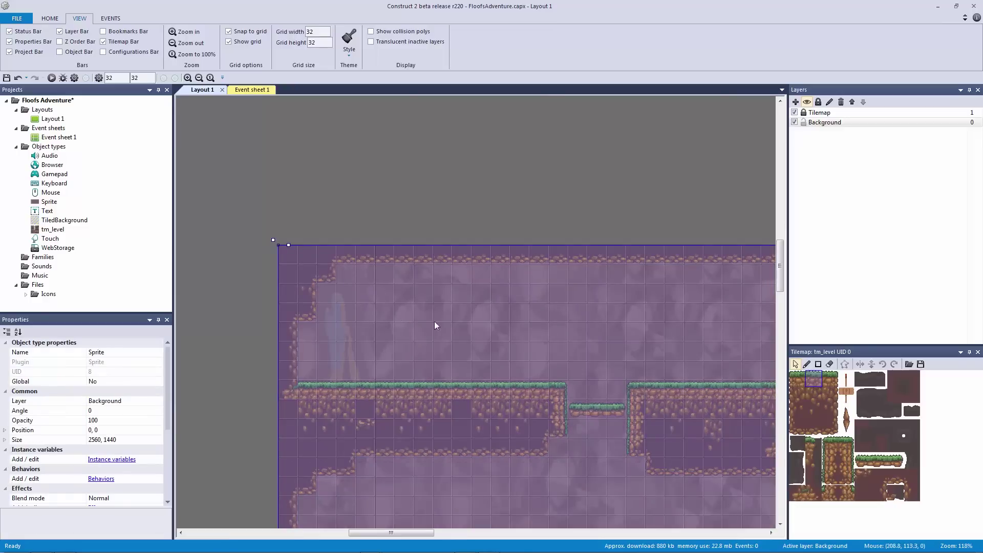
pyautogui.moveTo(409, 314); pyautogui.dragTo(529, 339)
pyautogui.click(352, 311)
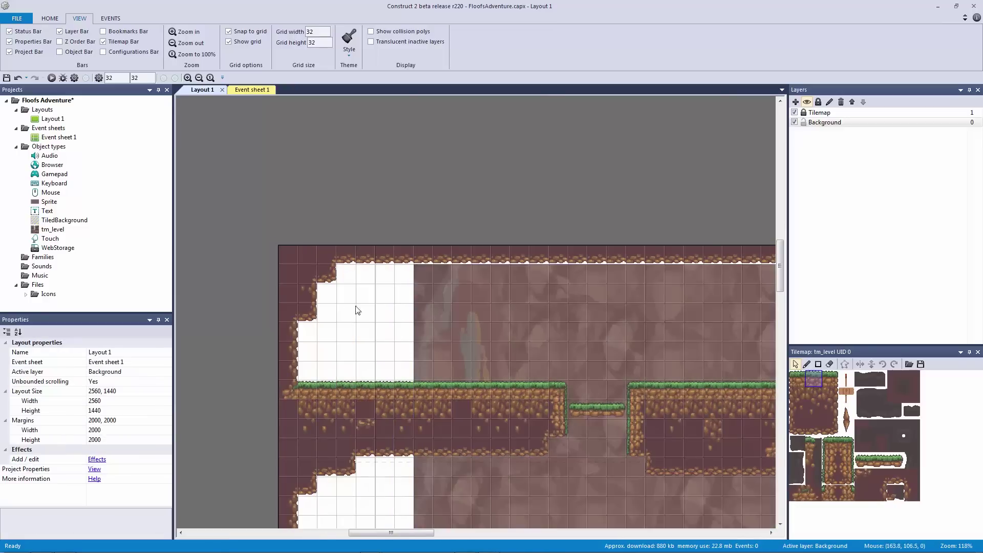
# - Set the Background layer's Transparent property to Yes and deselect the layer
pyautogui.click(821, 126)
pyautogui.click(141, 383)
pyautogui.click(156, 383)
pyautogui.click(150, 391)
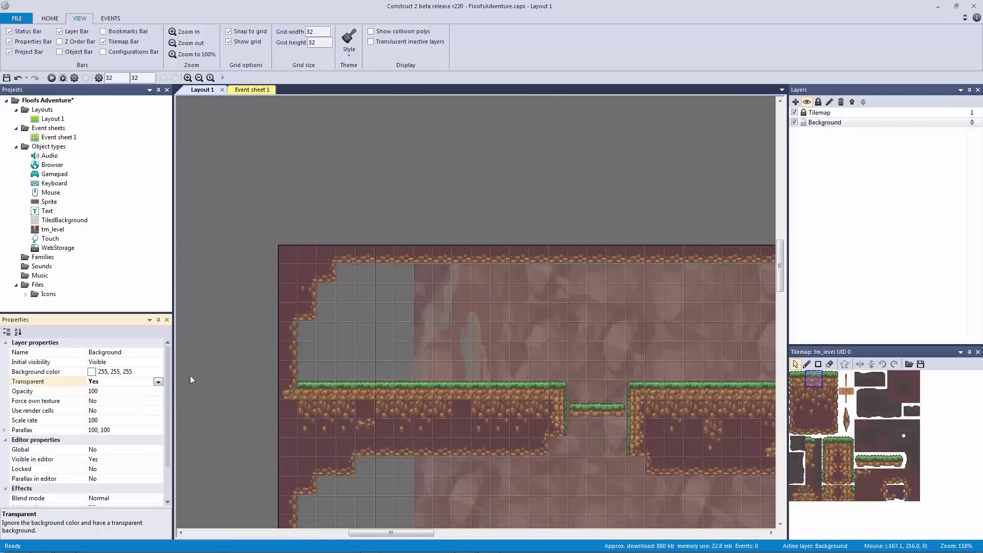
pyautogui.click(216, 356)
# - Move the background sprite back to the layout origin at 0, 0 and rename it obj_background
pyautogui.moveTo(471, 332); pyautogui.dragTo(335, 309)
pyautogui.moveTo(373, 275); pyautogui.dragTo(421, 294)
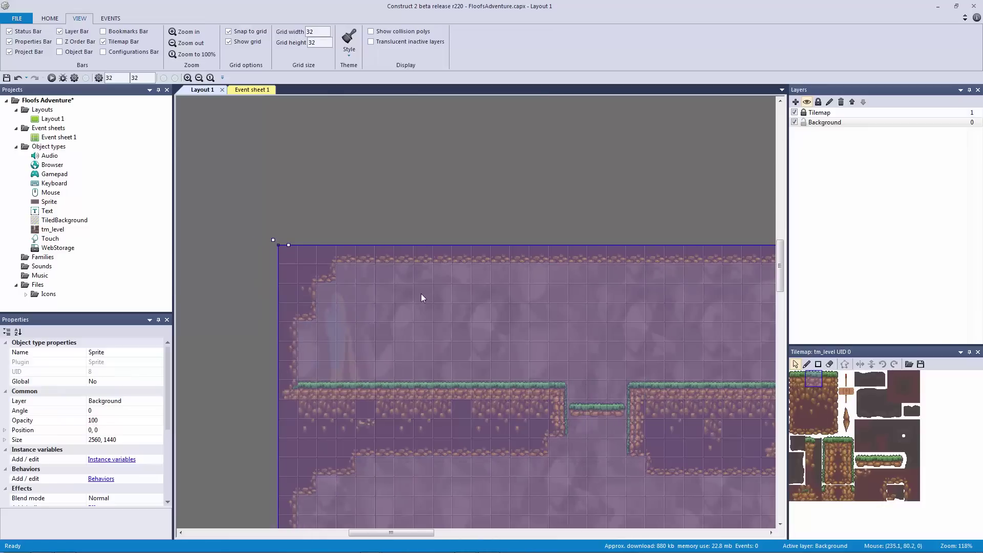
pyautogui.click(125, 351)
pyautogui.write('obj_background')
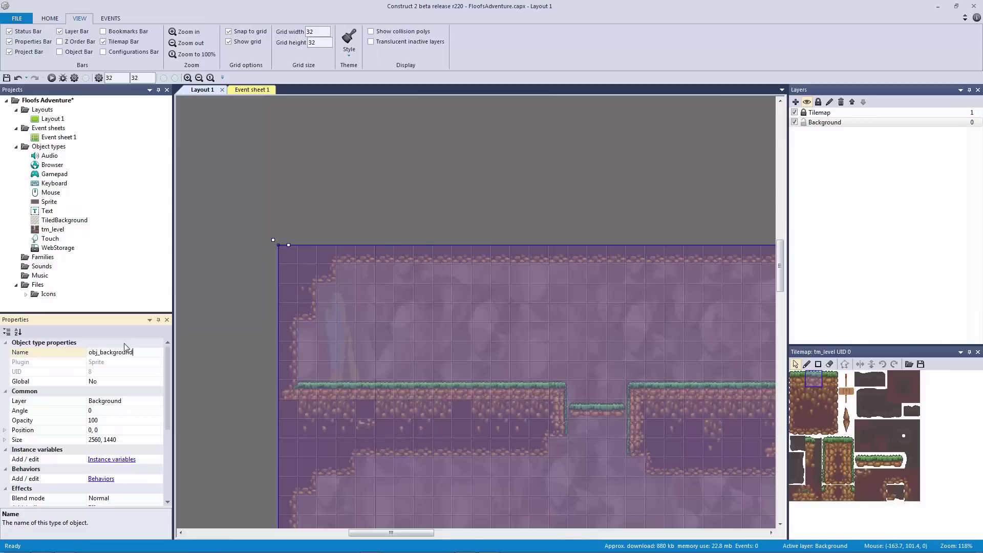
pyautogui.press('Return')
pyautogui.click(631, 156)
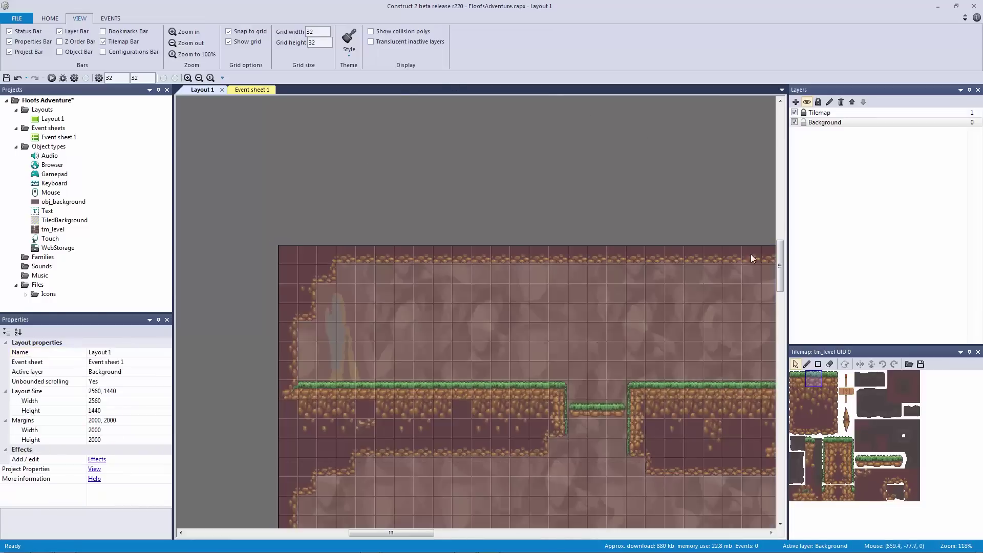
# - Replace the Tilemap bar with the Object bar and save the project
pyautogui.click(60, 52)
pyautogui.click(977, 351)
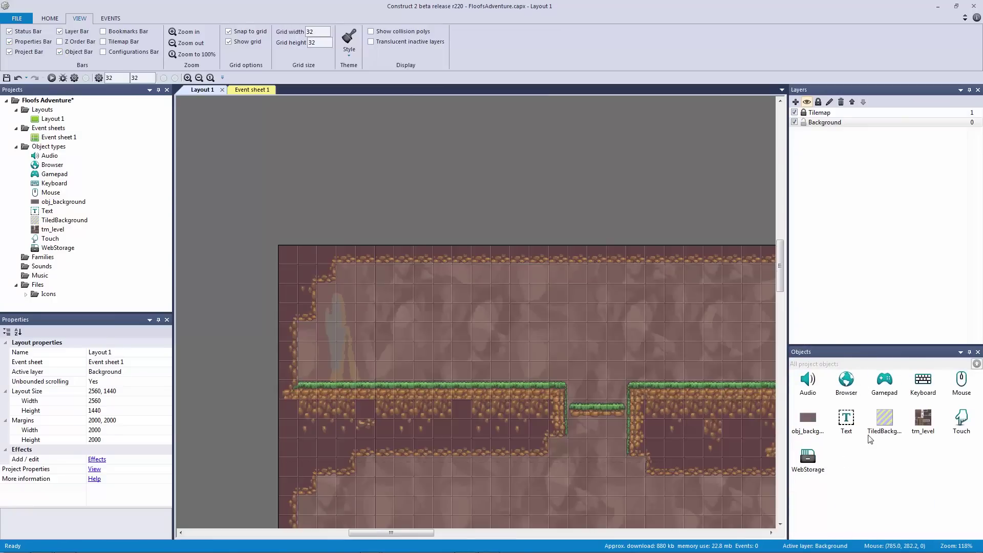
pyautogui.hotkey('ctrl', 's')
# - Delete the TiledBackground object type from the project
pyautogui.click(854, 428)
pyautogui.click(881, 424)
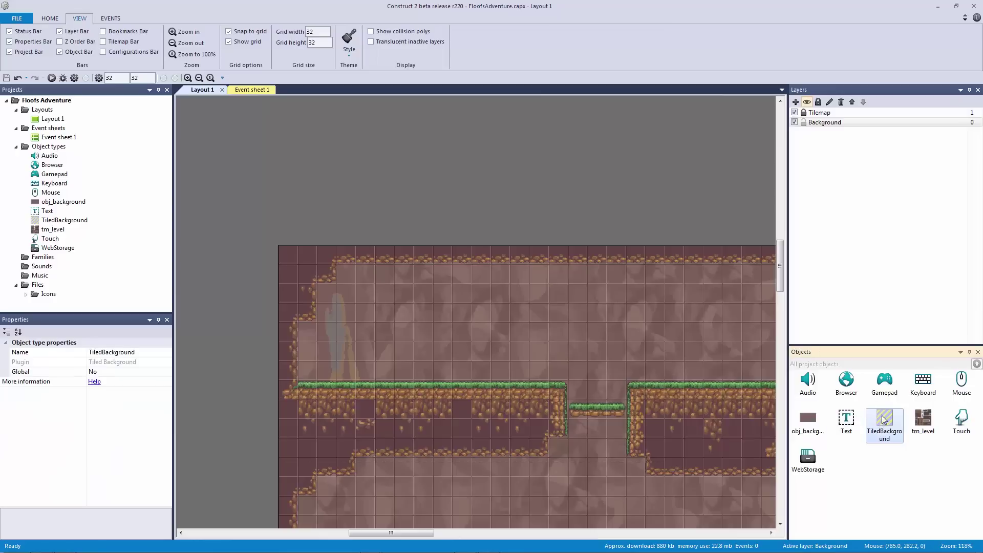
pyautogui.press('Delete')
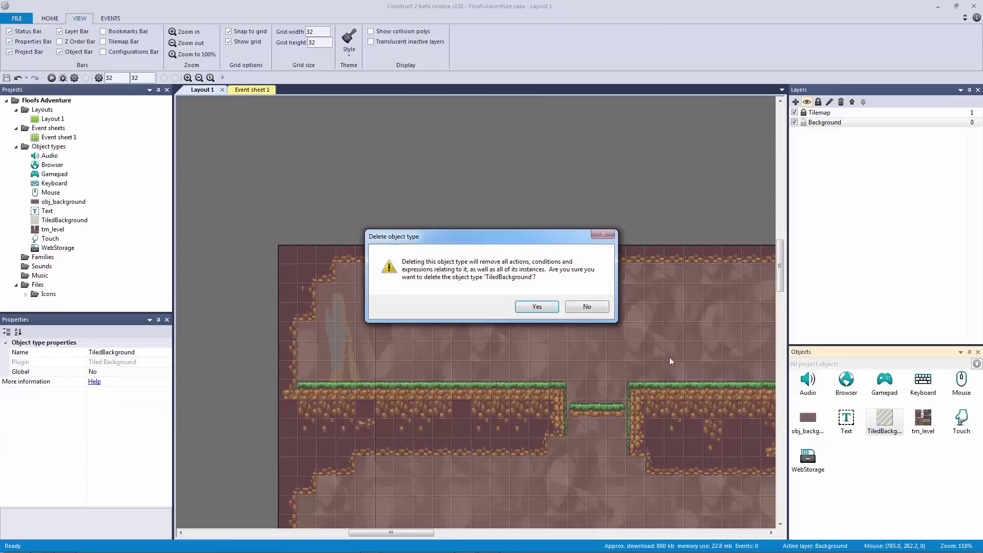
pyautogui.click(542, 310)
pyautogui.moveTo(547, 203); pyautogui.dragTo(496, 183, button='middle')
# - Enlarge the Objects bar slightly and look through the Text, Audio, Browser, Gamepad, Keyboard, Mouse, Touch and WebStorage objects
pyautogui.click(847, 422)
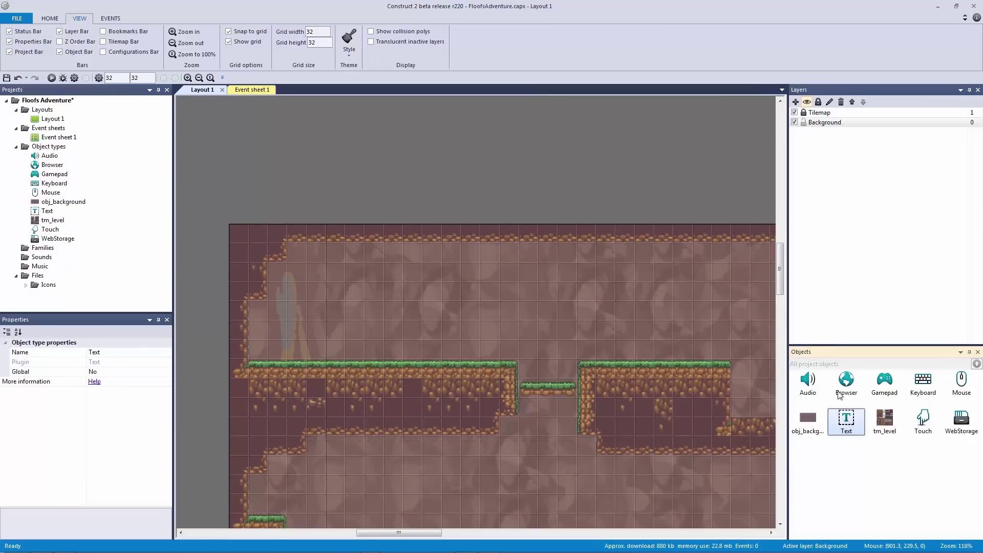
pyautogui.moveTo(830, 346); pyautogui.dragTo(830, 317)
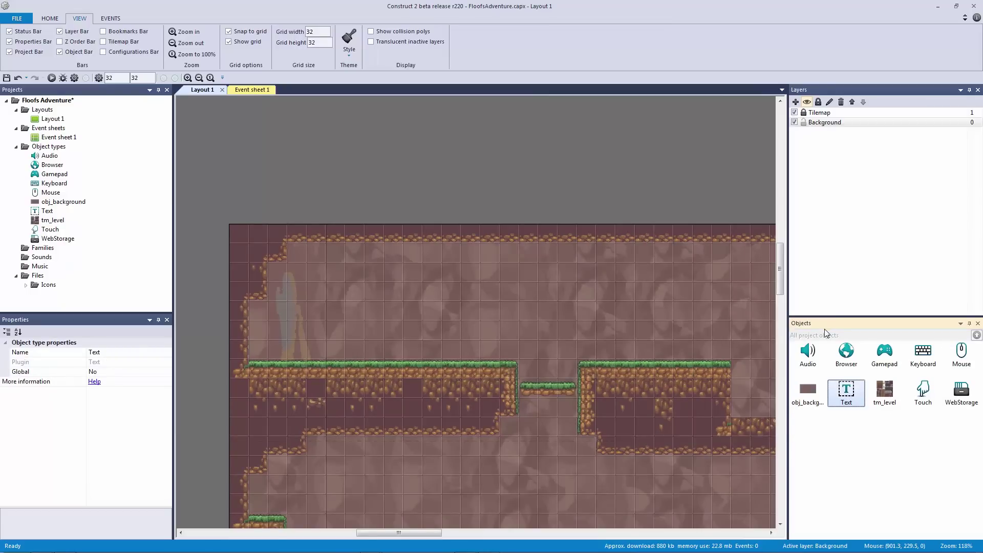
pyautogui.click(812, 351)
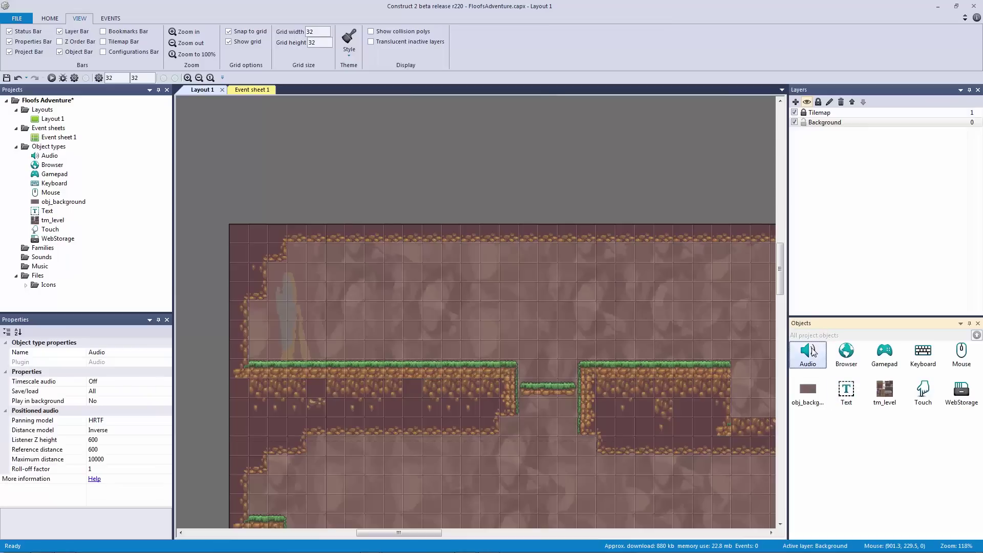
pyautogui.click(842, 355)
pyautogui.click(880, 356)
pyautogui.click(920, 357)
pyautogui.click(957, 358)
pyautogui.click(927, 395)
pyautogui.click(958, 396)
pyautogui.click(298, 170)
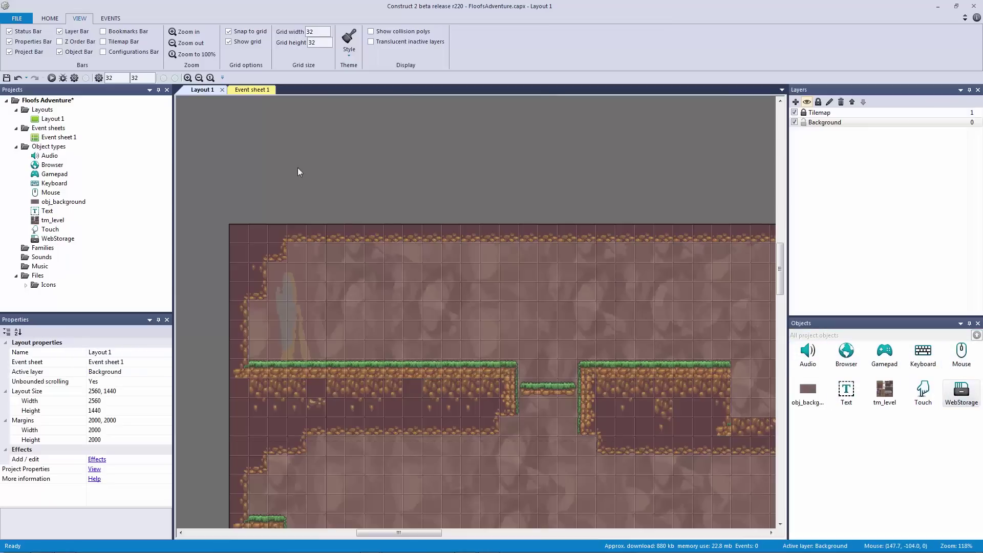
# - Save the project and add a subfolder named Plugins under Object types
pyautogui.click(57, 151)
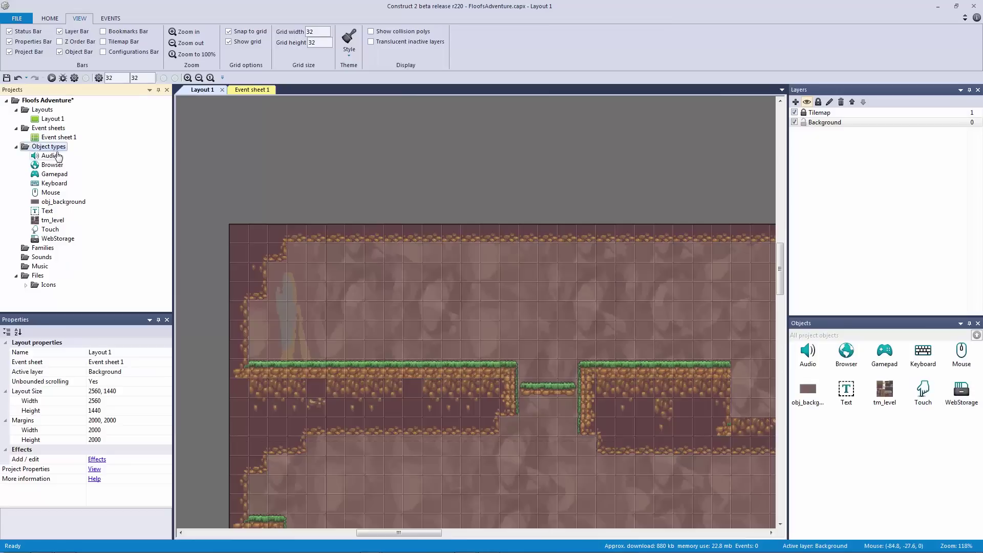
pyautogui.hotkey('ctrl', 's')
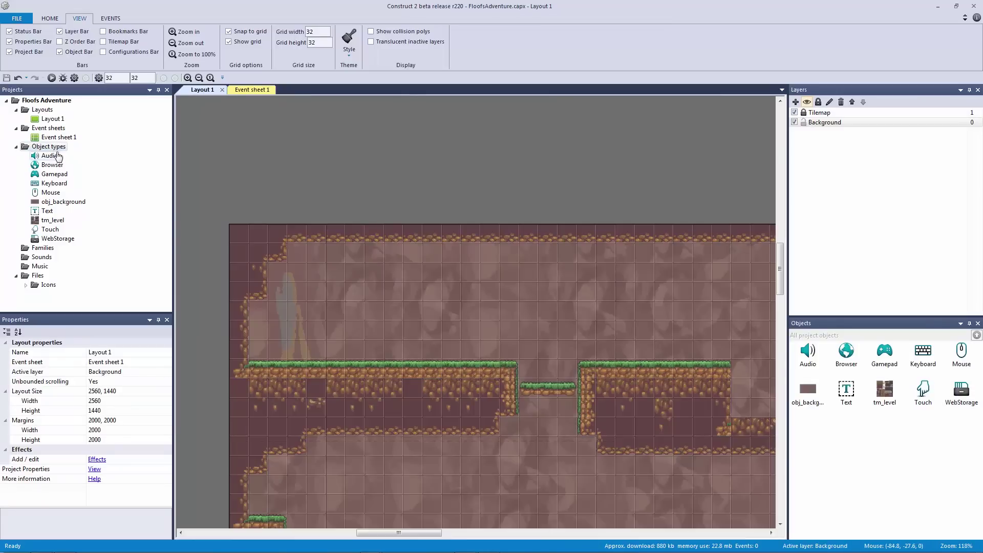
pyautogui.rightClick(58, 149)
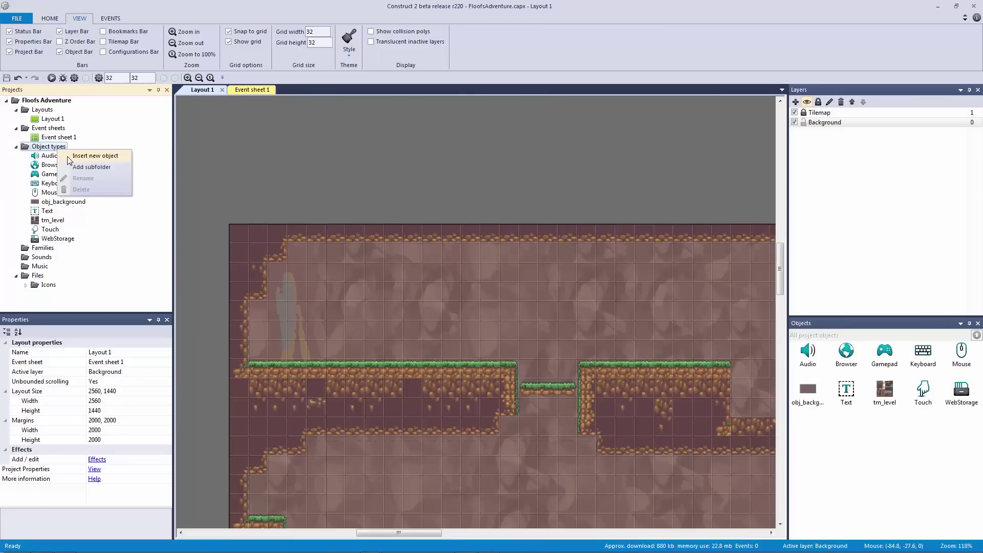
pyautogui.click(80, 170)
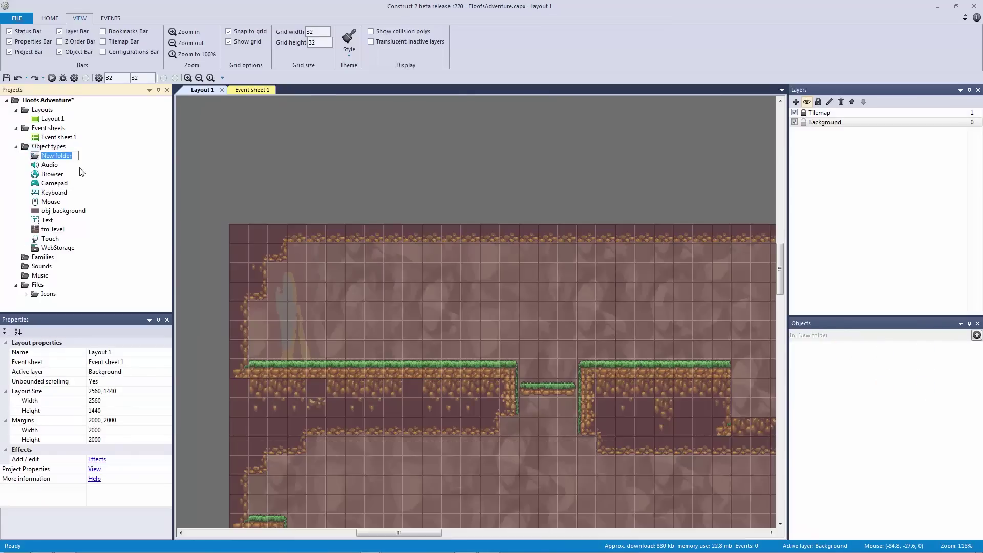
pyautogui.write('Plugins')
pyautogui.press('Return')
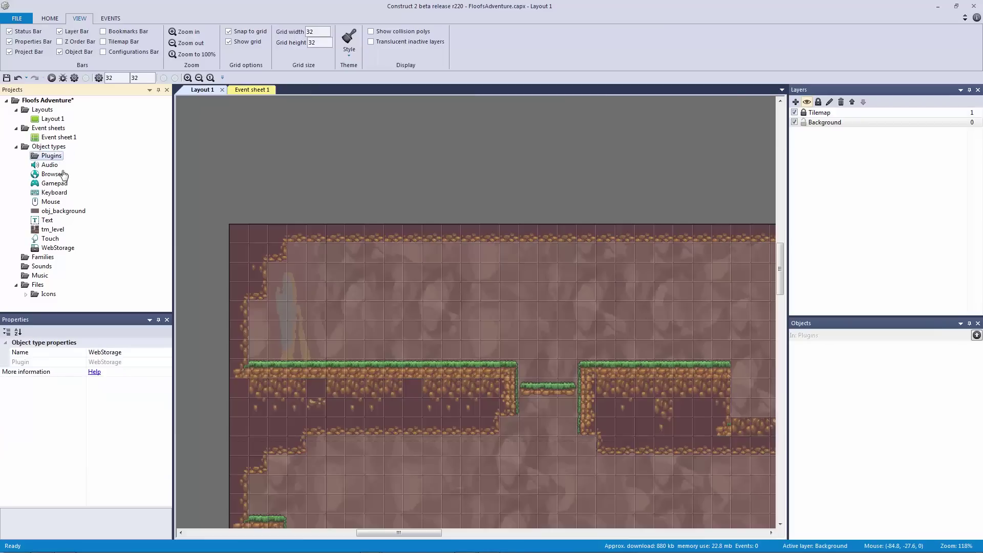
# - Move Audio, Browser, Gamepad, Keyboard, Mouse, Touch and WebStorage into the Plugins folder
pyautogui.moveTo(50, 165); pyautogui.dragTo(51, 157)
pyautogui.moveTo(51, 193); pyautogui.dragTo(51, 157)
pyautogui.moveTo(50, 238); pyautogui.dragTo(51, 156)
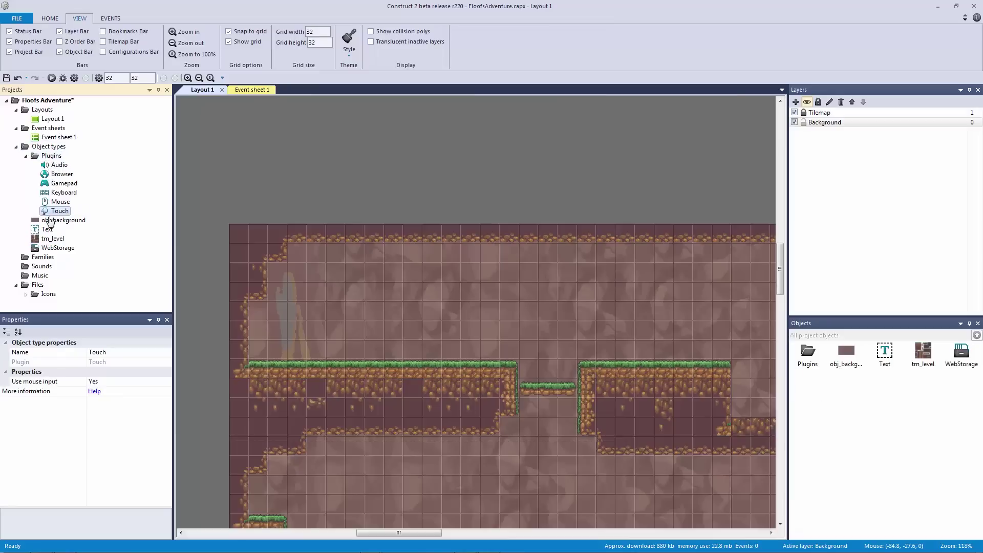
pyautogui.moveTo(57, 248); pyautogui.dragTo(47, 159)
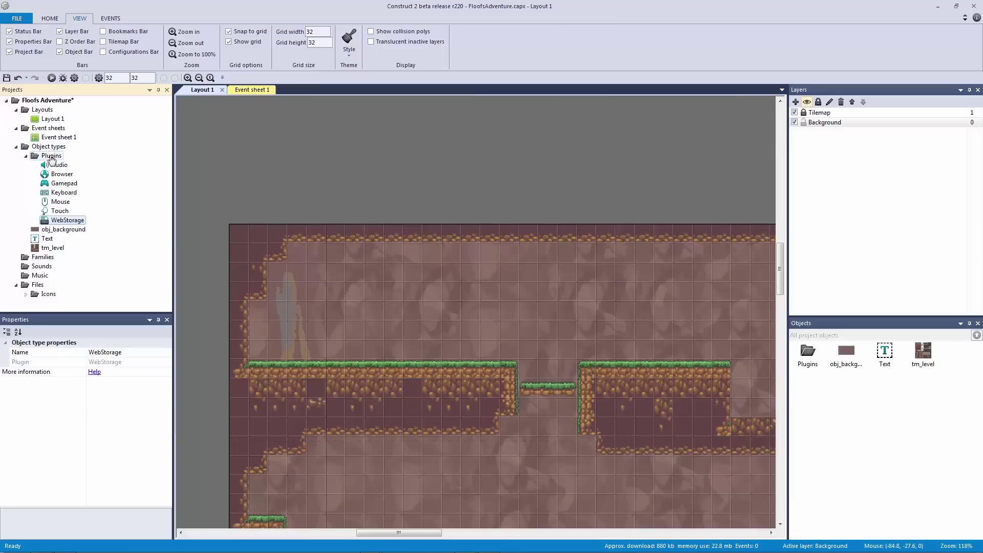
pyautogui.click(254, 182)
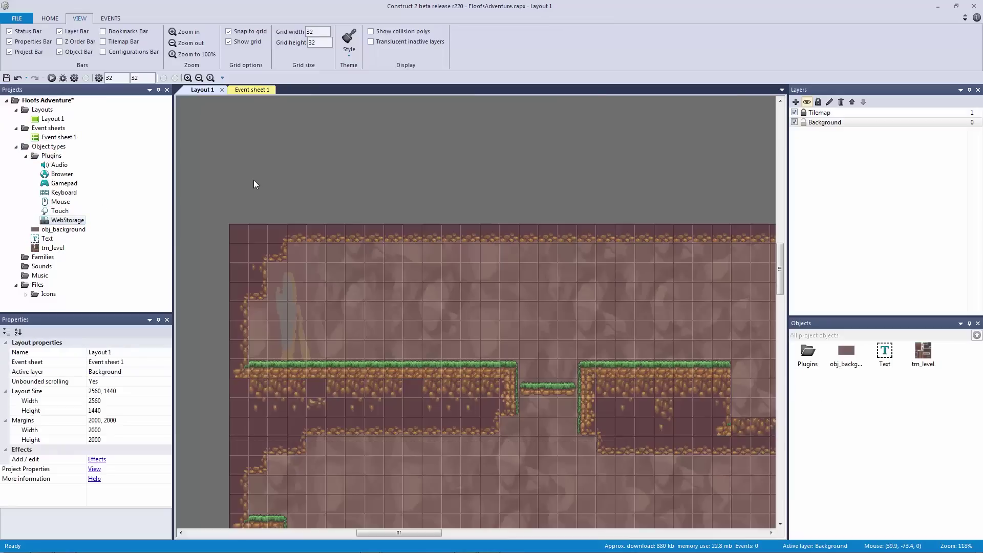
# - Insert a Local storage object and an XML object with their default names
pyautogui.doubleClick(314, 189)
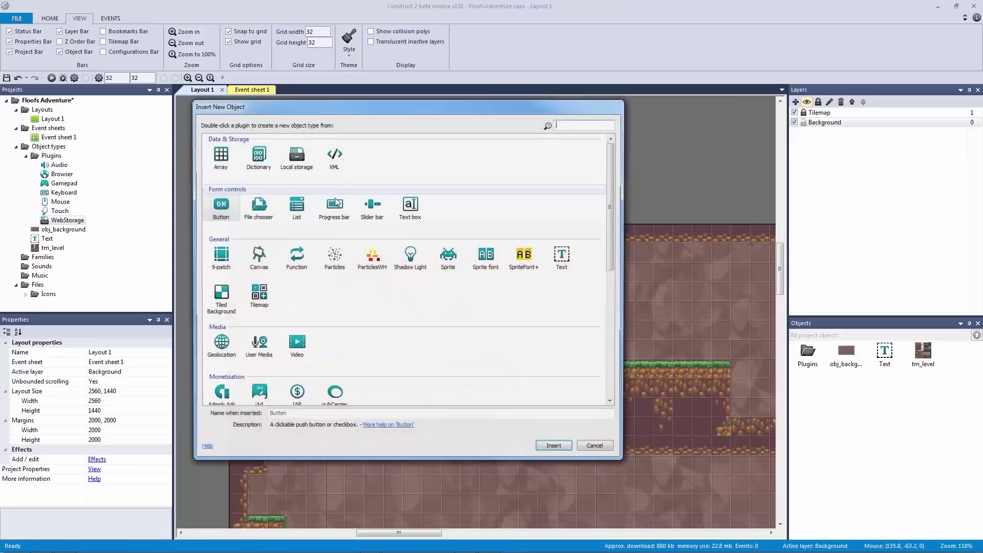
pyautogui.doubleClick(295, 153)
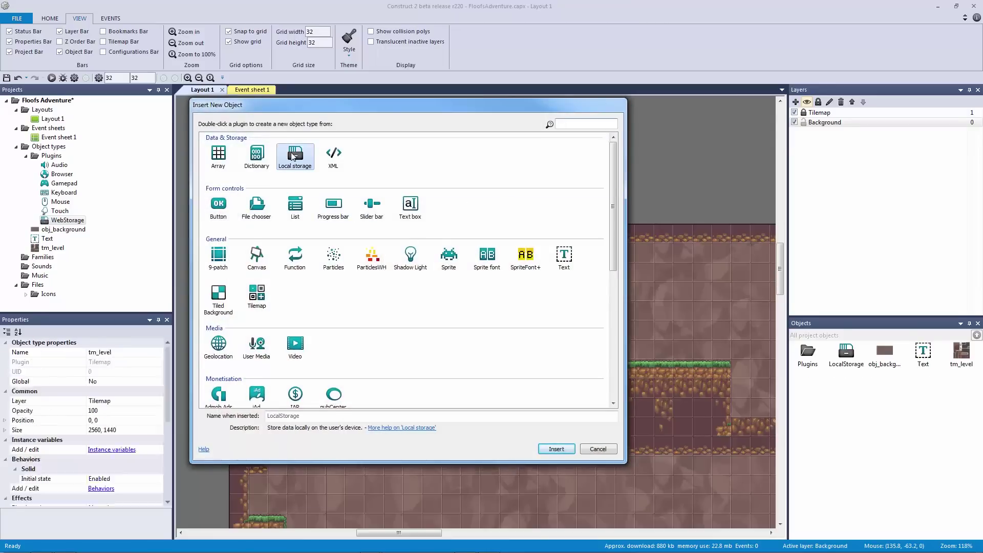
pyautogui.doubleClick(369, 192)
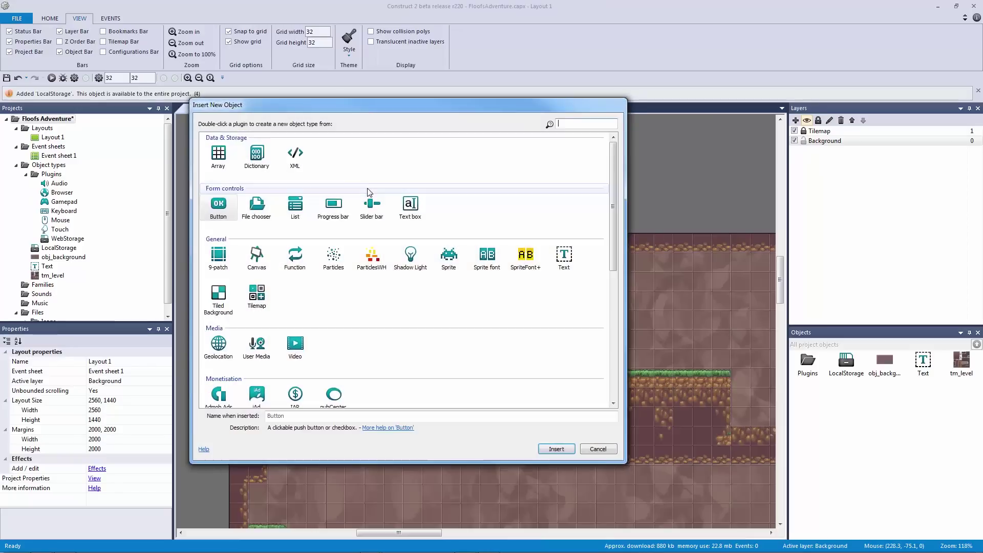
pyautogui.doubleClick(296, 157)
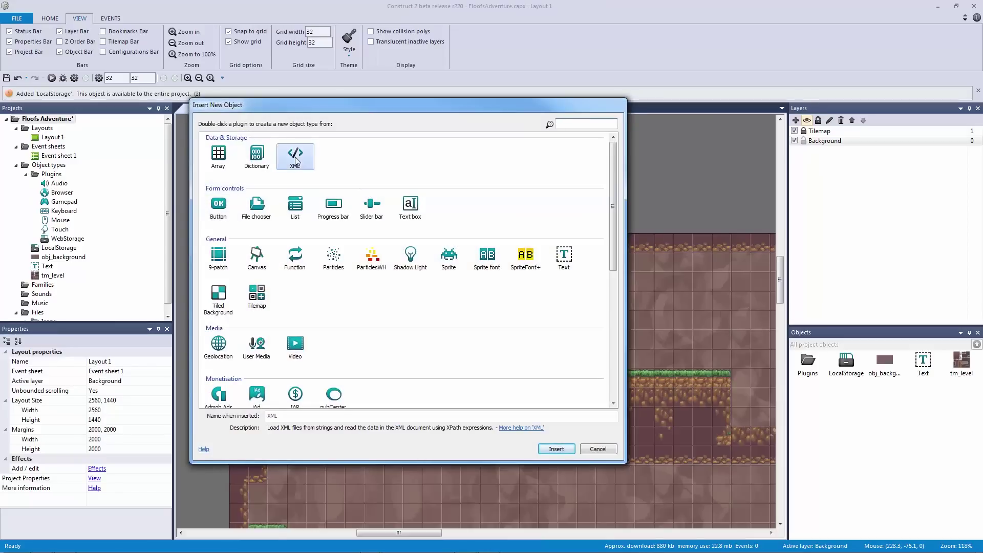
# - Insert an AJAX object and a Function object with their default names
pyautogui.doubleClick(366, 195)
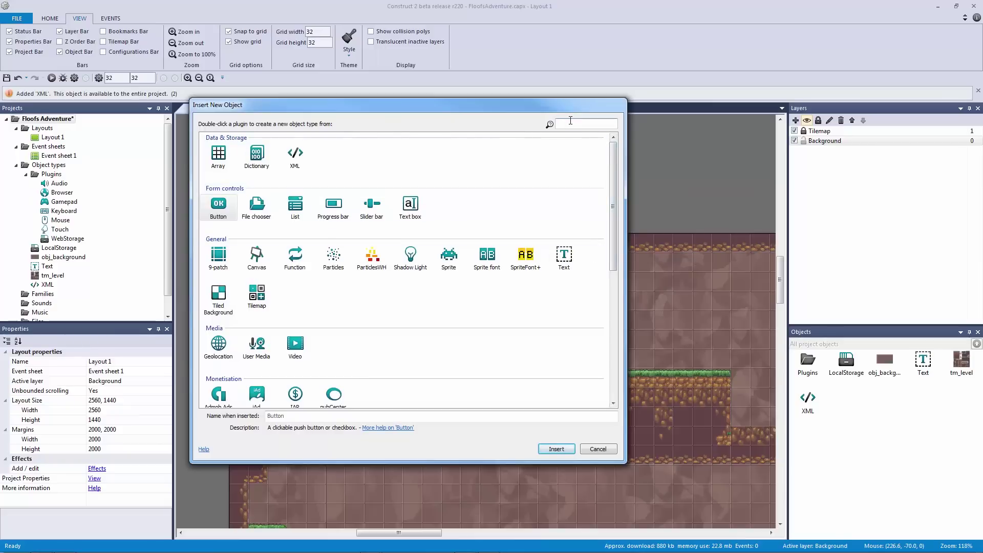
pyautogui.write('aj')
pyautogui.doubleClick(217, 161)
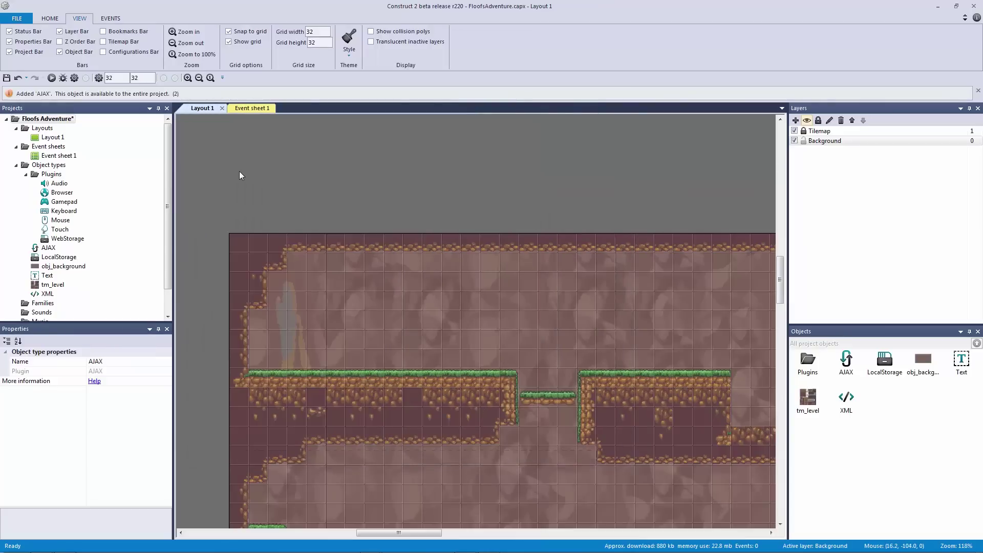
pyautogui.doubleClick(321, 204)
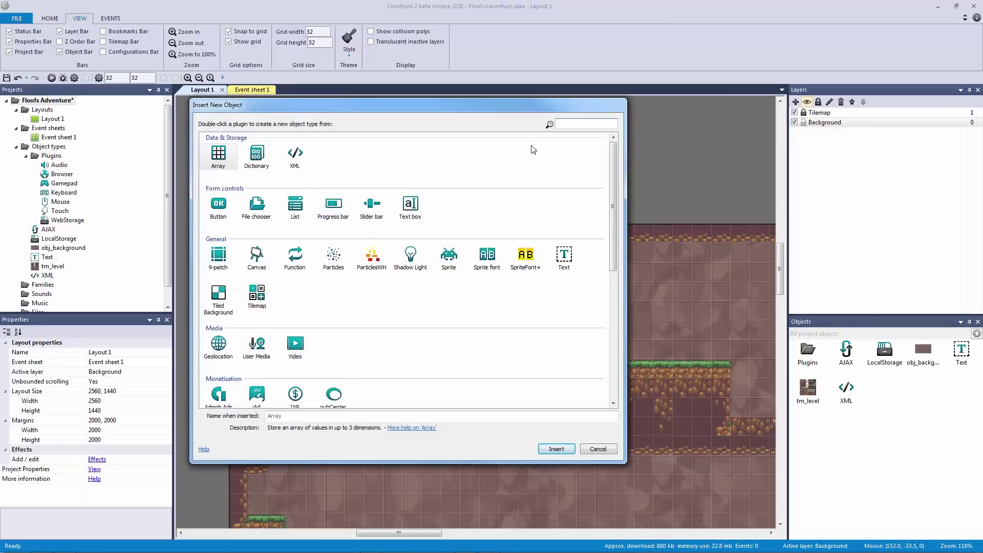
pyautogui.write('fu')
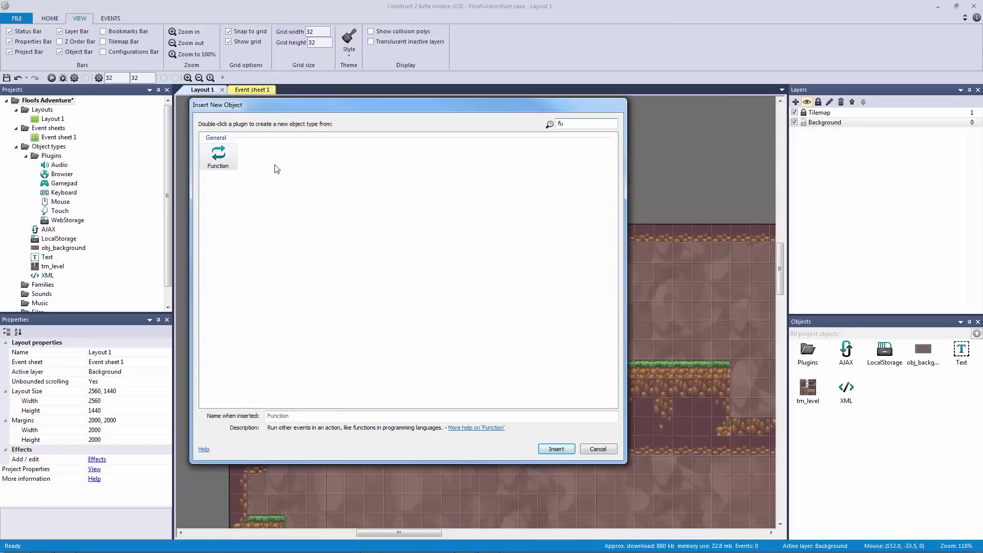
pyautogui.doubleClick(218, 155)
# - Insert an NW.js object with its default name and save the project
pyautogui.doubleClick(395, 203)
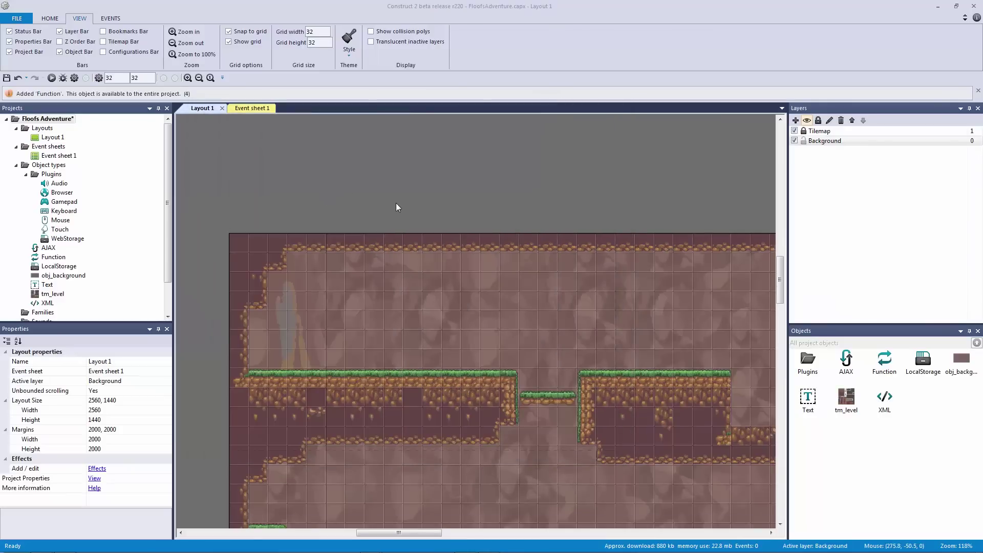
pyautogui.write('nw')
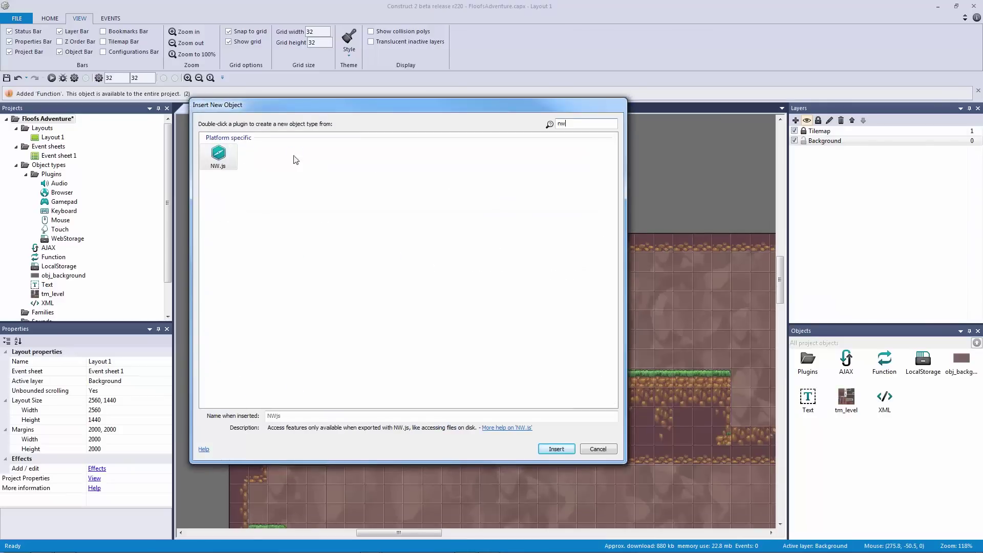
pyautogui.doubleClick(219, 155)
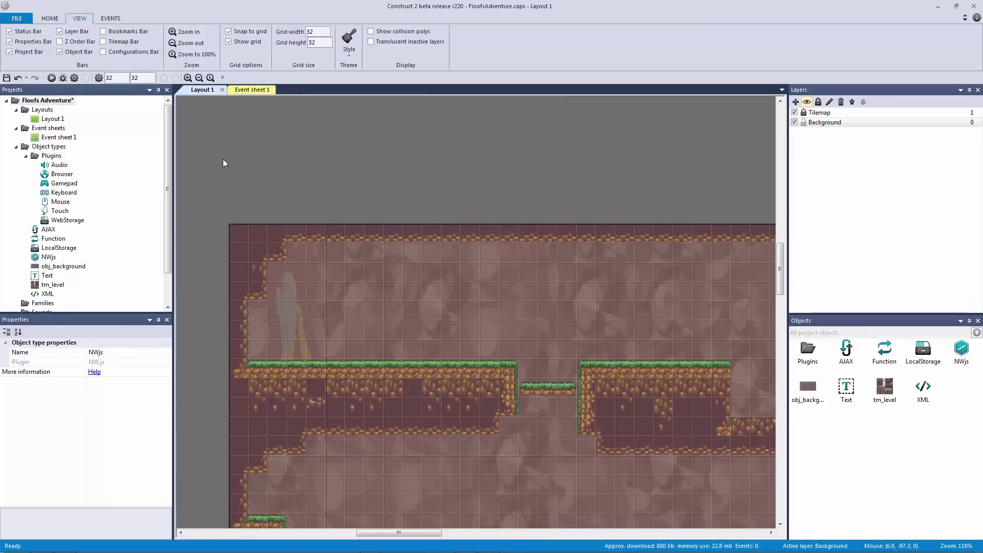
pyautogui.click(223, 159)
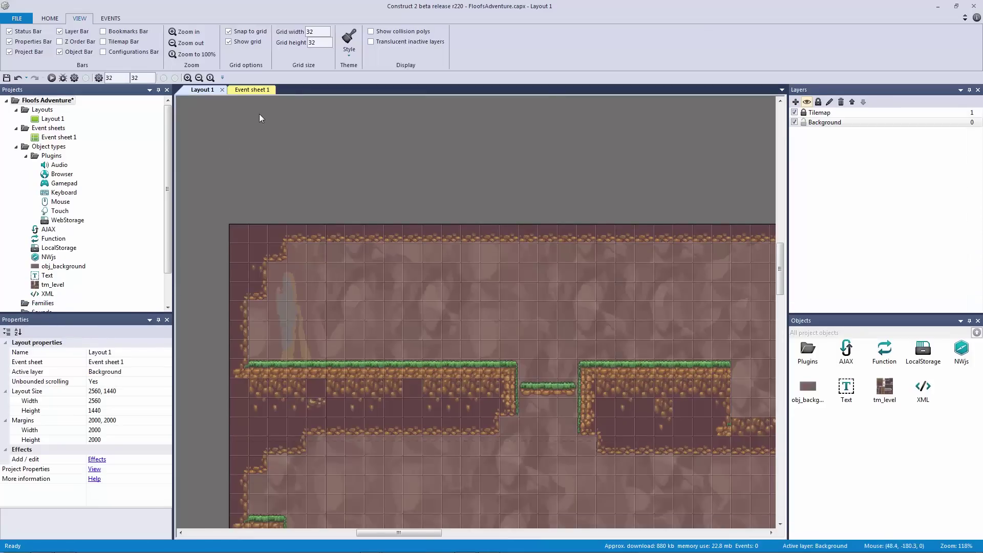
pyautogui.hotkey('ctrl', 's')
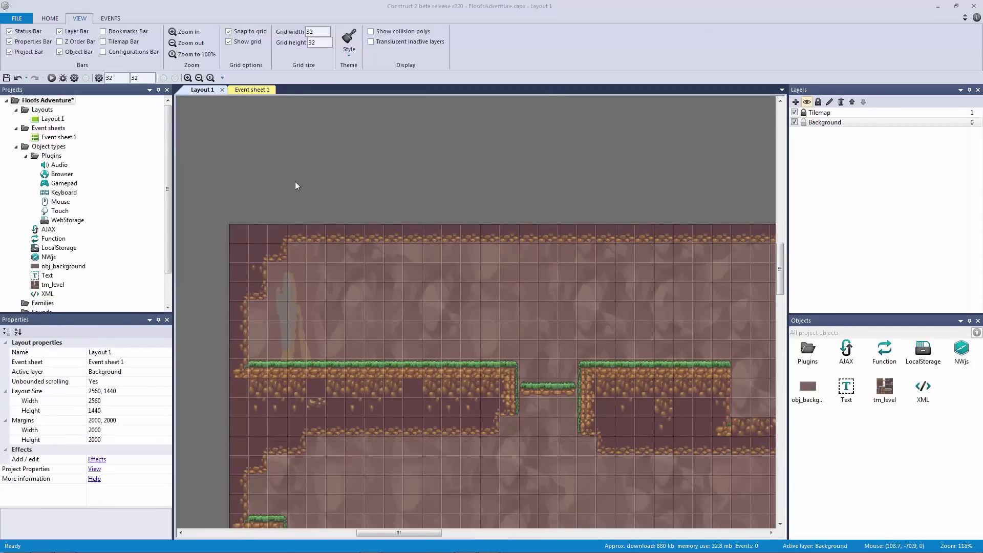
pyautogui.keyDown('ctrl'); pyautogui.scroll(-4, 386, 202); pyautogui.keyUp('ctrl')
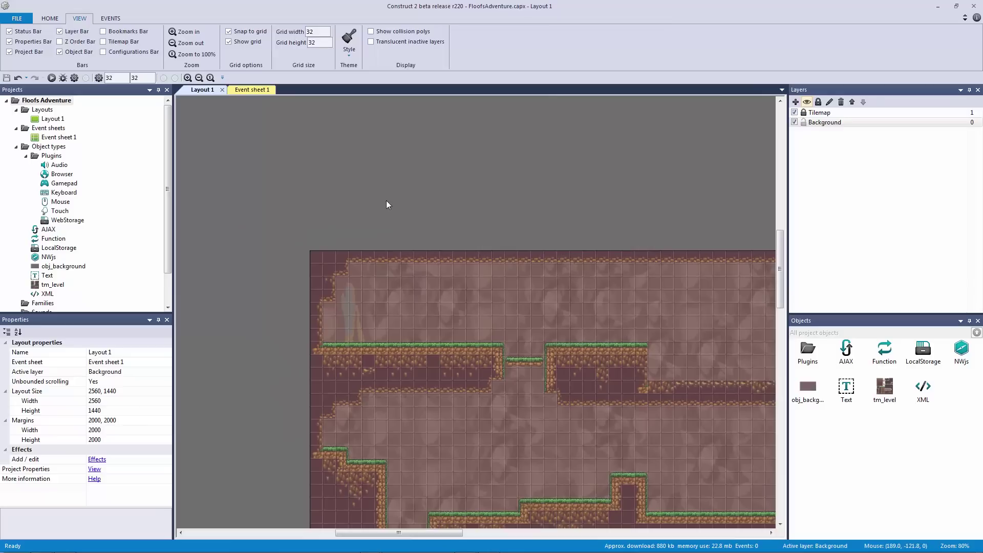
pyautogui.moveTo(363, 189); pyautogui.dragTo(292, 158, button='middle')
pyautogui.keyDown('ctrl'); pyautogui.scroll(-2, 309, 170); pyautogui.keyUp('ctrl')
pyautogui.moveTo(346, 186); pyautogui.dragTo(305, 168, button='middle')
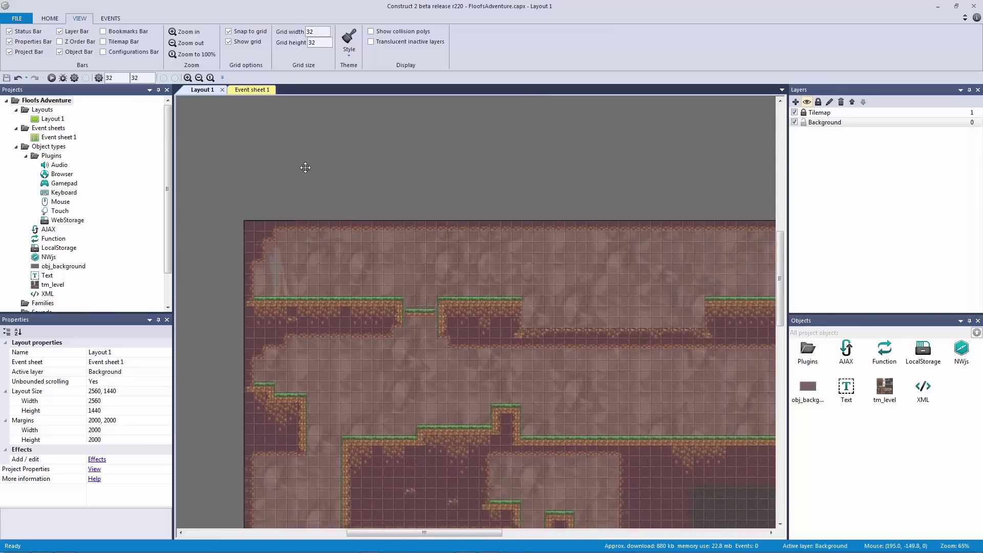
# - Move the AJAX, Function, LocalStorage, NWjs and XML object types into the Plugins folder and collapse it
pyautogui.doubleClick(44, 157)
pyautogui.moveTo(43, 161); pyautogui.dragTo(44, 157)
pyautogui.moveTo(49, 238); pyautogui.dragTo(45, 158)
pyautogui.moveTo(49, 256); pyautogui.dragTo(46, 157)
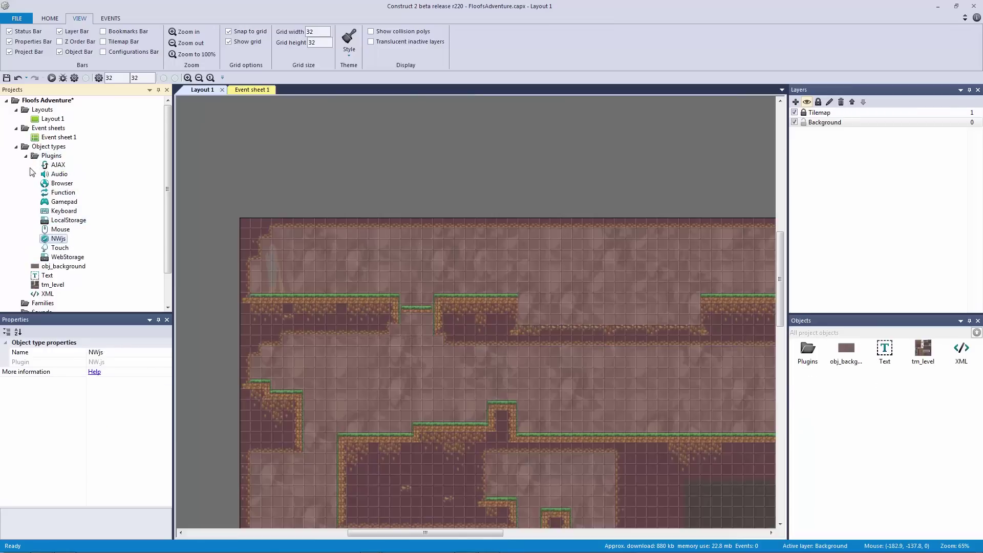
pyautogui.click(26, 156)
pyautogui.moveTo(47, 193); pyautogui.dragTo(46, 157)
pyautogui.click(26, 155)
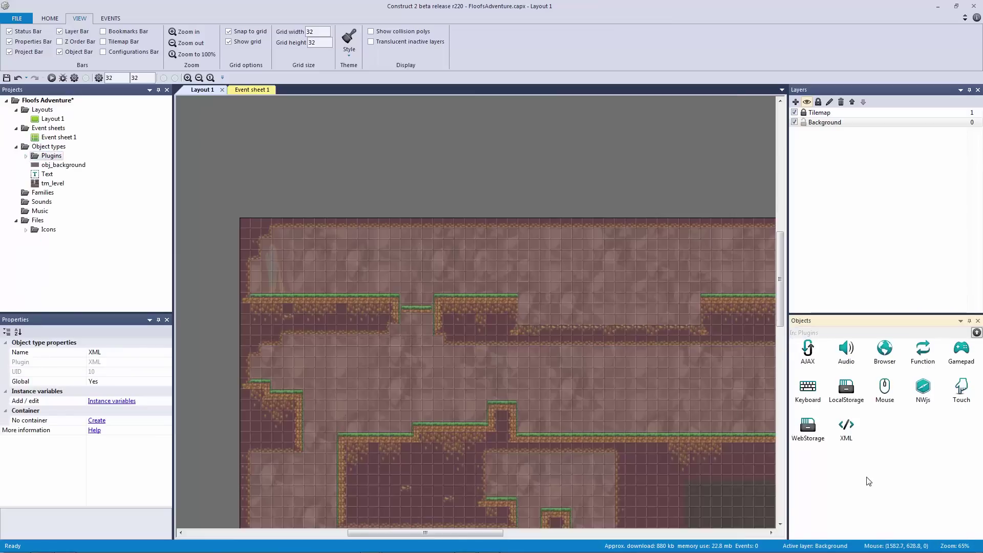
# - Look through the project's root objects and the contents of the Plugins folder, returning to the root
pyautogui.click(976, 332)
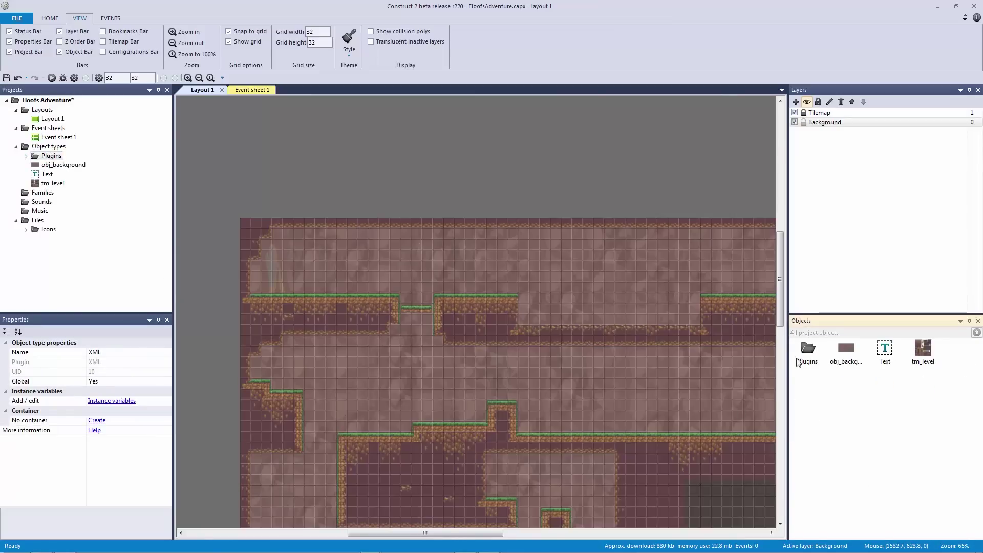
pyautogui.click(847, 353)
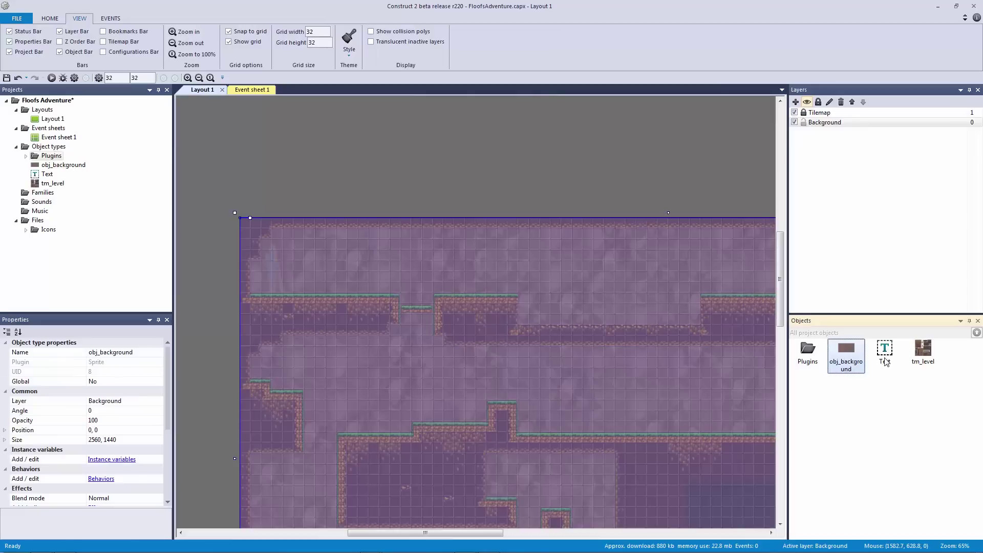
pyautogui.click(885, 358)
pyautogui.click(923, 359)
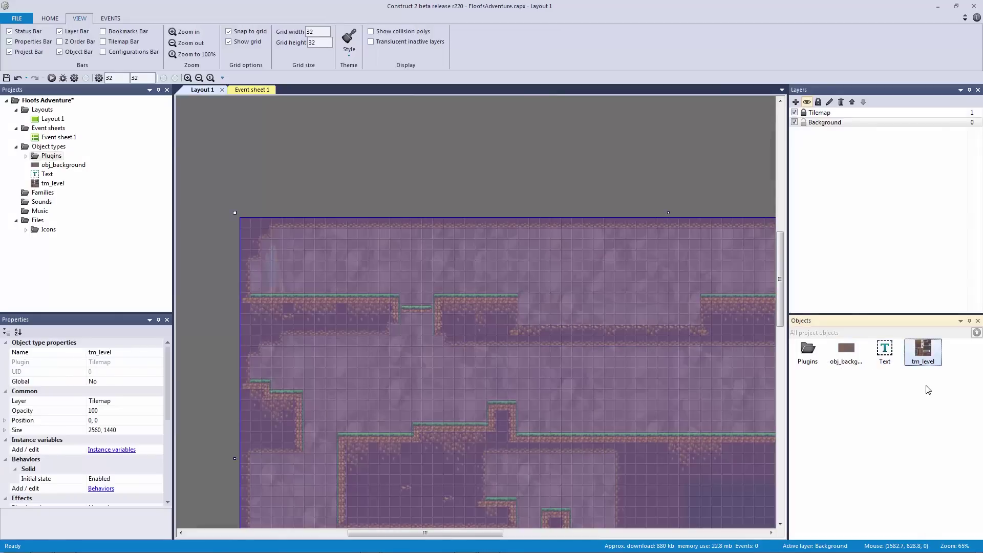
pyautogui.click(845, 357)
pyautogui.click(815, 356)
pyautogui.doubleClick(815, 356)
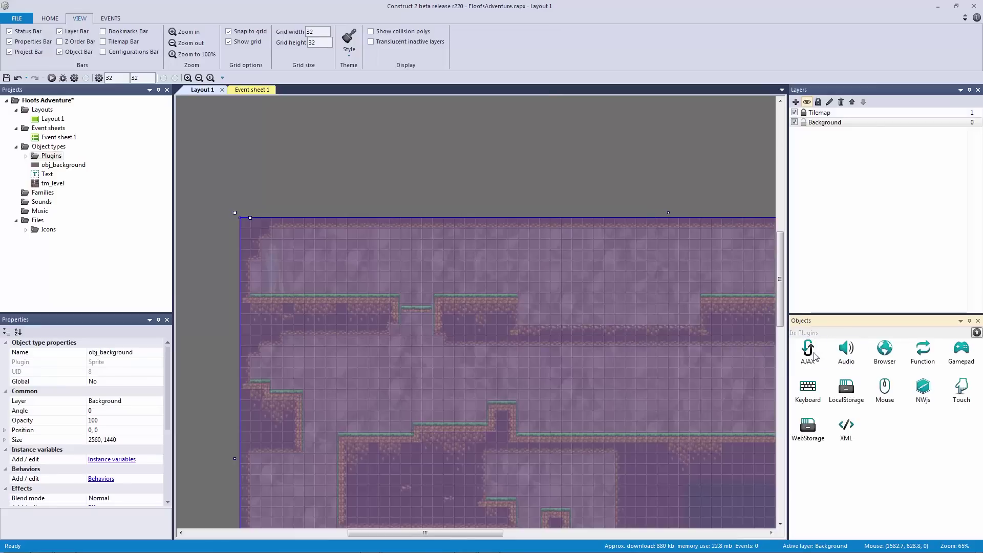
pyautogui.click(976, 332)
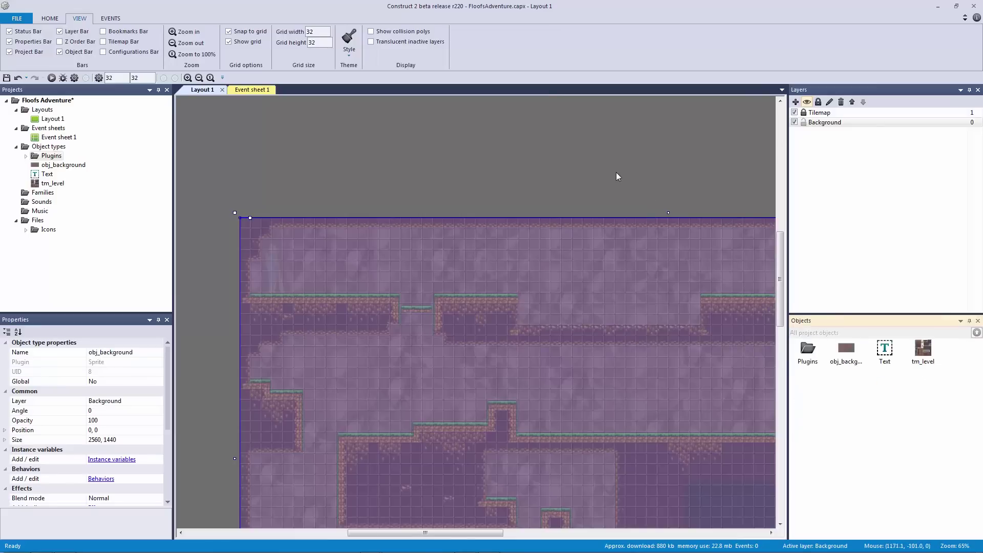
# - Add a subfolder named Level to the project's object types
pyautogui.click(870, 394)
pyautogui.rightClick(842, 401)
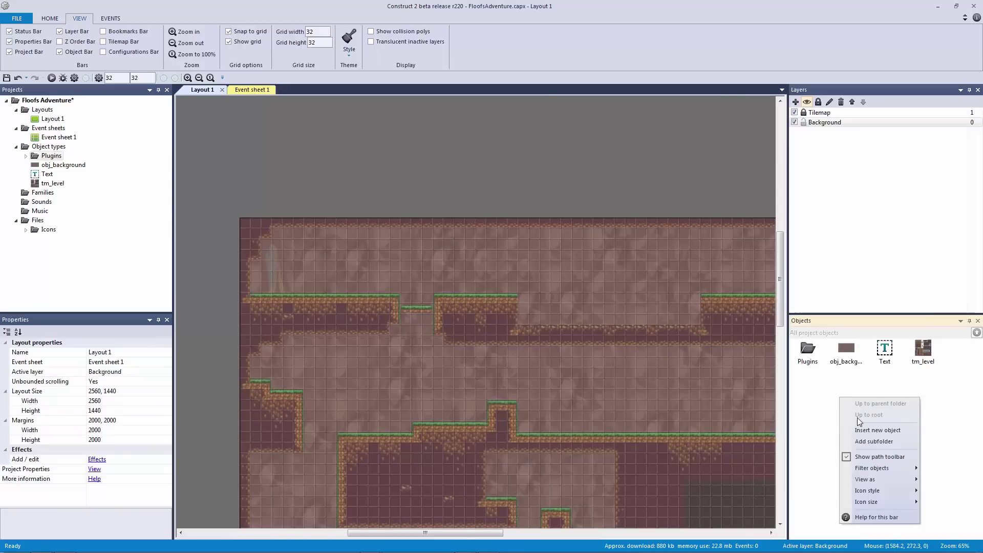
pyautogui.click(878, 438)
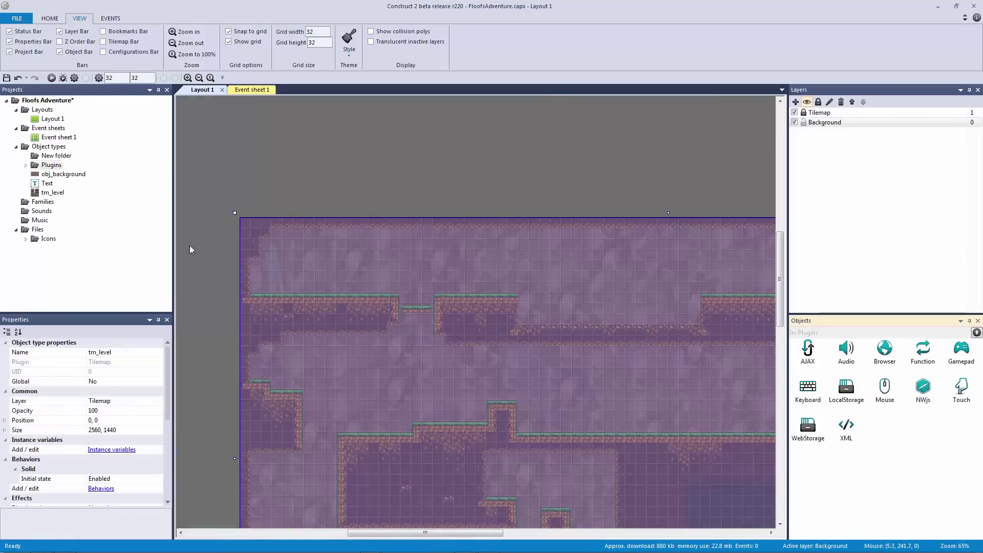
pyautogui.click(454, 210)
pyautogui.click(57, 155)
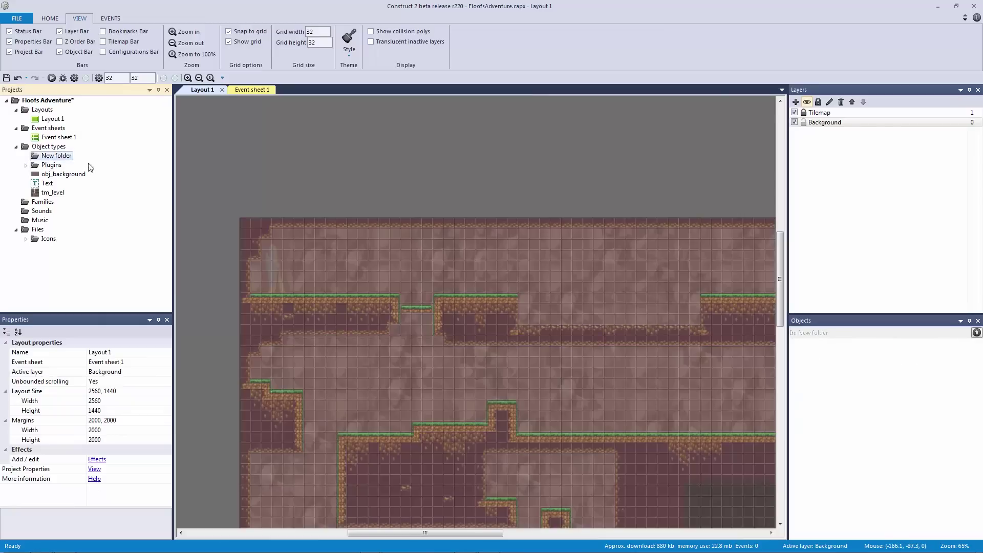
pyautogui.rightClick(54, 156)
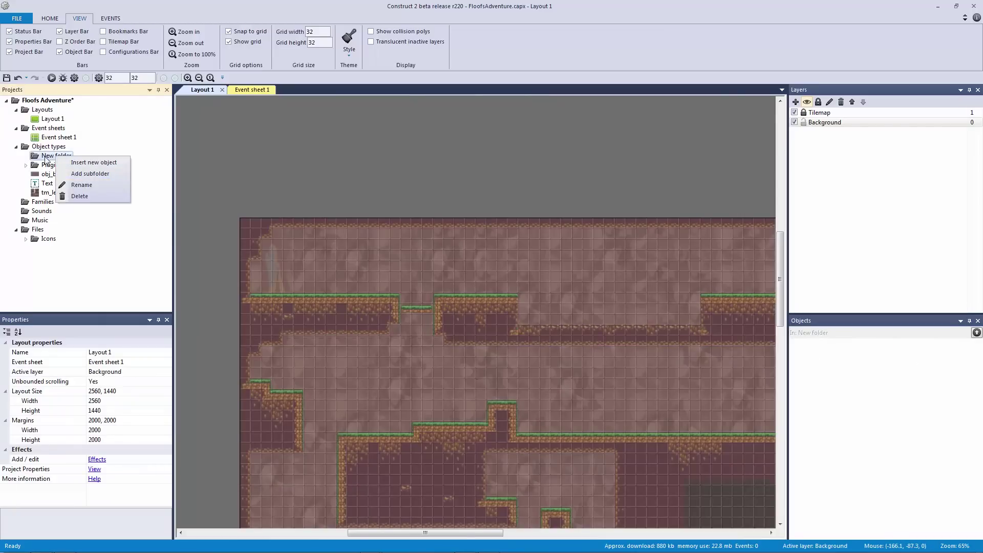
pyautogui.click(83, 185)
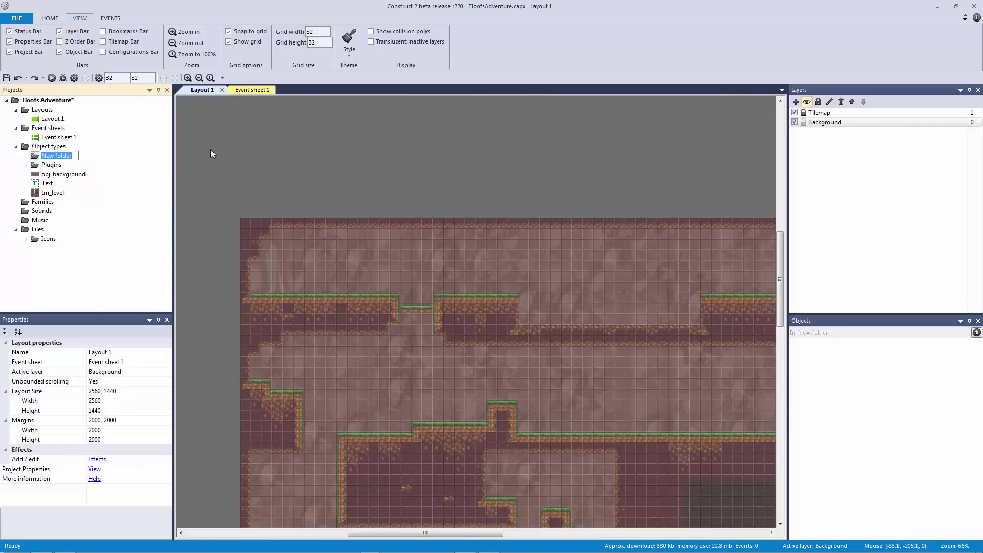
pyautogui.write('Level')
pyautogui.press('Return')
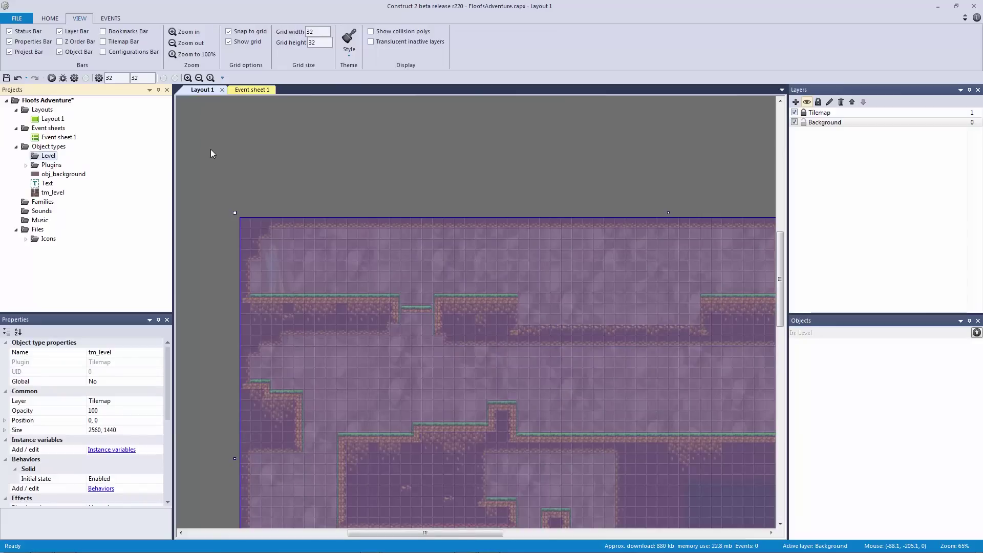
# - Move obj_background and tm_level into the Level folder, collapse it and save the project
pyautogui.click(431, 187)
pyautogui.moveTo(63, 174); pyautogui.dragTo(48, 157)
pyautogui.click(25, 156)
pyautogui.click(235, 177)
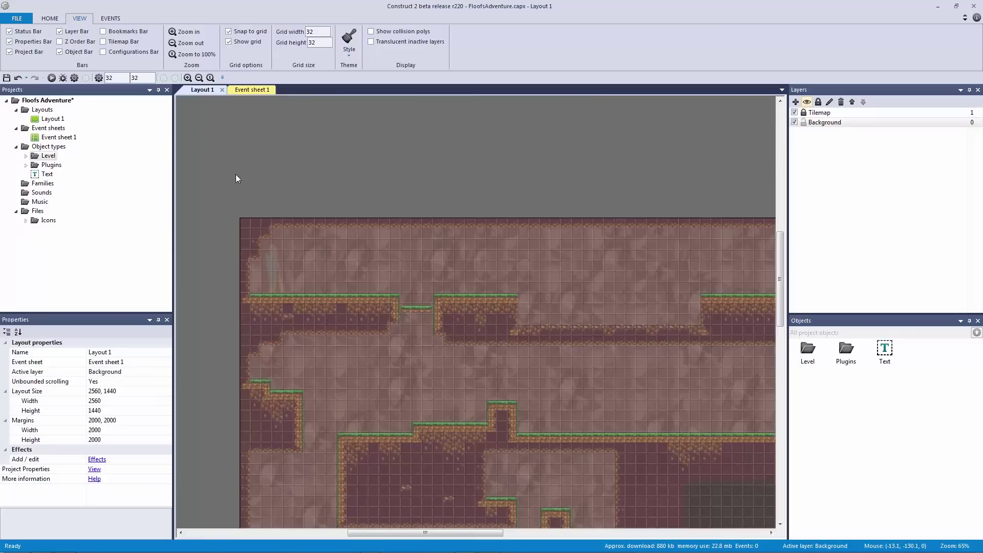
pyautogui.hotkey('ctrl', 's')
# - Lock the Background layer and add a new layer named Entities above the Tilemap layer
pyautogui.click(806, 122)
pyautogui.click(808, 113)
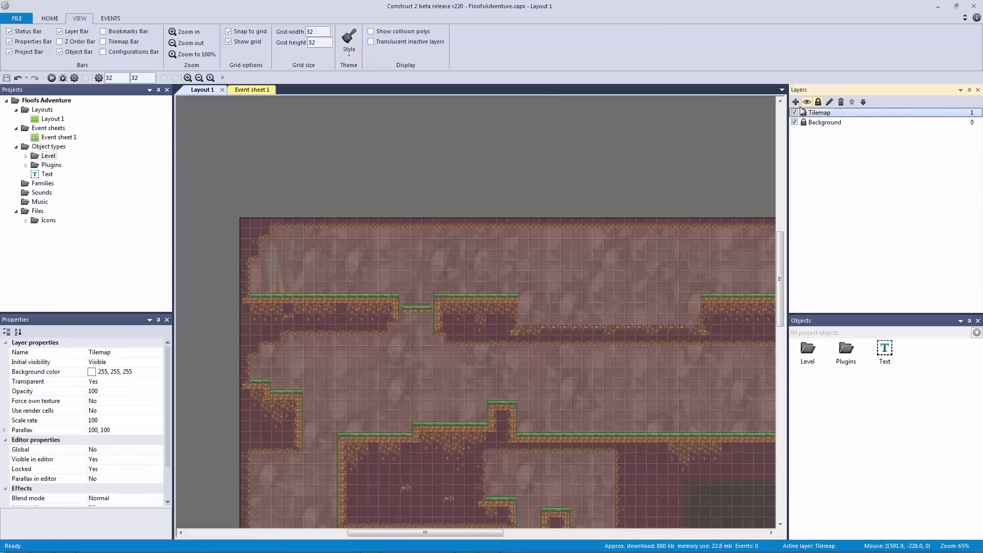
pyautogui.click(795, 101)
pyautogui.rightClick(834, 117)
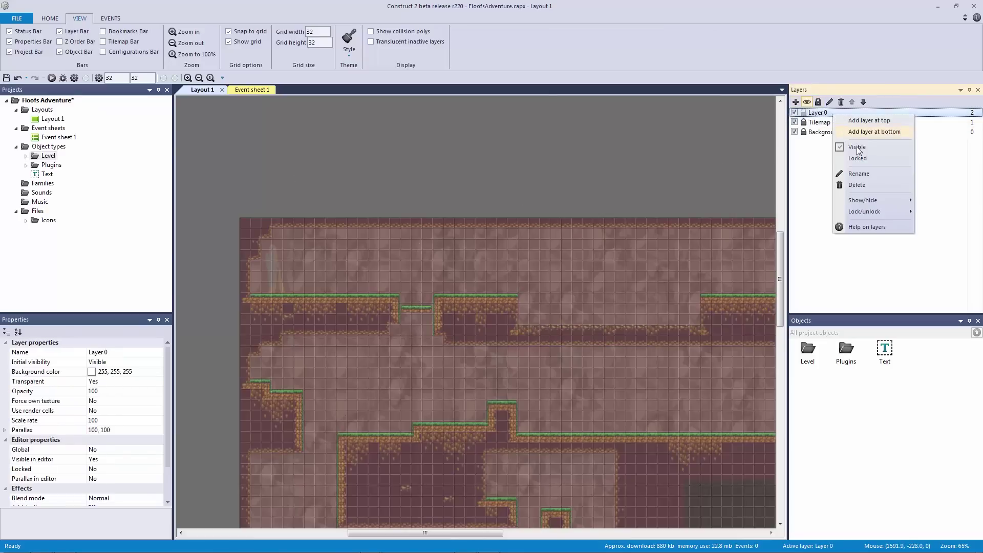
pyautogui.click(873, 170)
pyautogui.write('Entities')
pyautogui.press('Return')
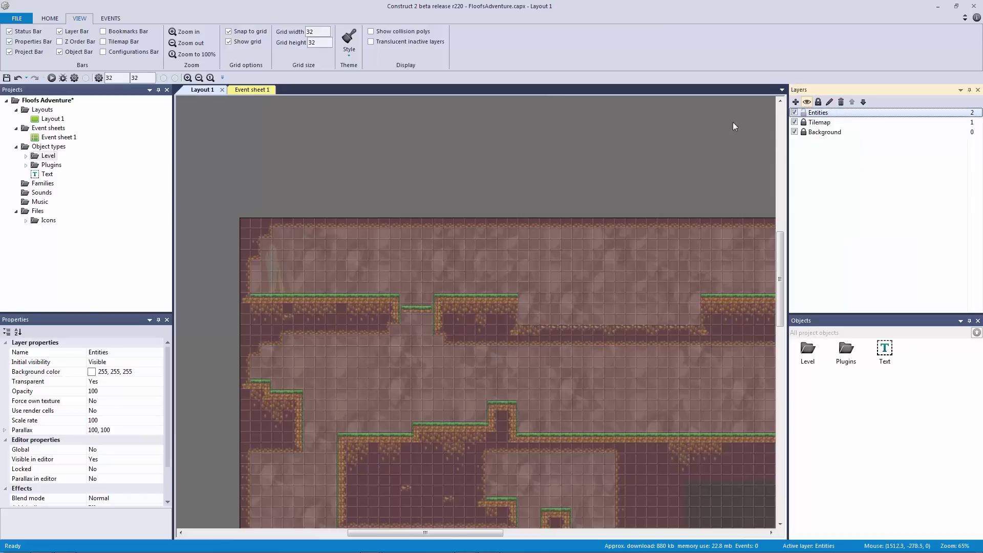
pyautogui.click(600, 188)
pyautogui.keyDown('ctrl'); pyautogui.scroll(-5, 495, 177); pyautogui.keyUp('ctrl')
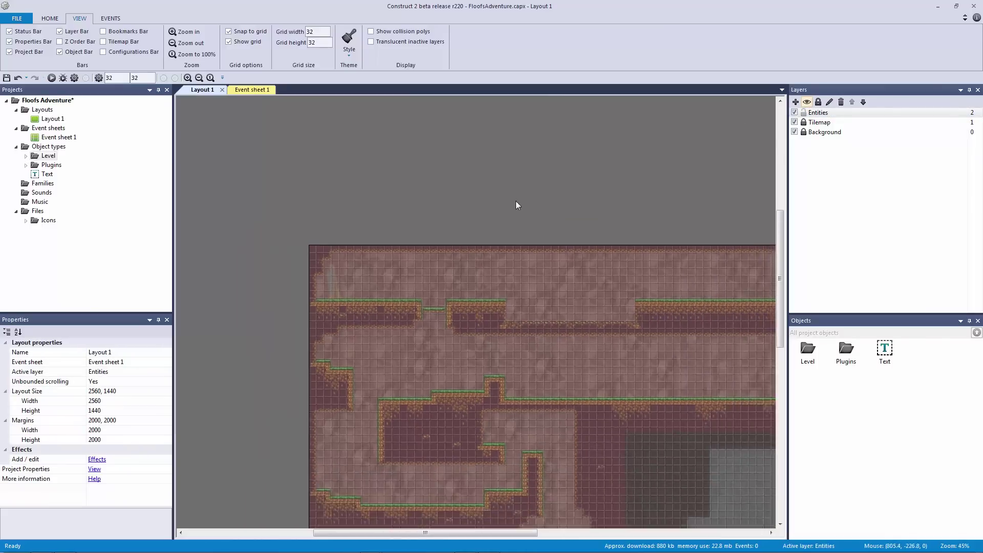
pyautogui.keyDown('ctrl'); pyautogui.scroll(-2, 416, 152); pyautogui.keyUp('ctrl')
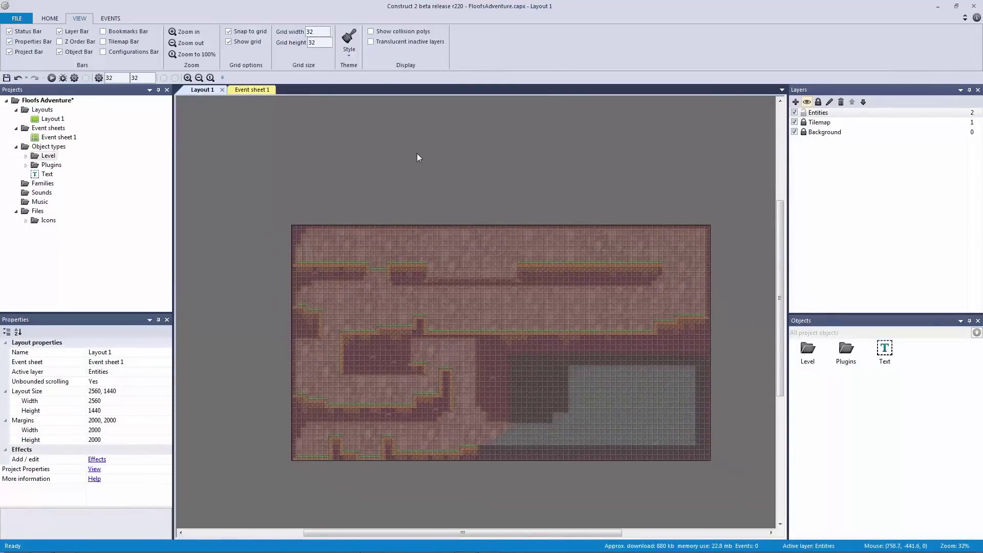
# - Set the project's Clear background configuration setting to Yes
pyautogui.keyDown('ctrl'); pyautogui.scroll(3, 417, 154); pyautogui.keyUp('ctrl')
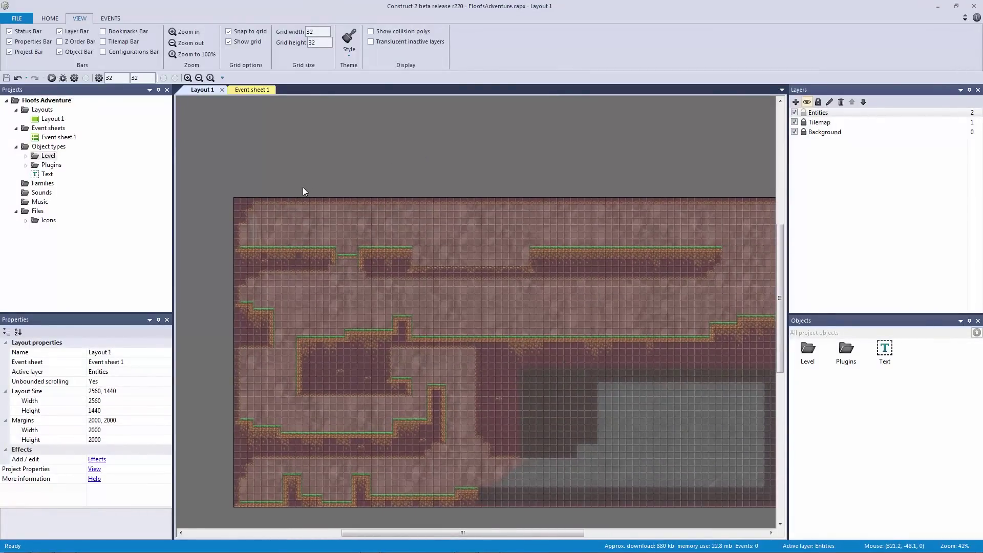
pyautogui.moveTo(303, 186); pyautogui.dragTo(656, 235, button='middle')
pyautogui.moveTo(556, 273); pyautogui.dragTo(583, 207, button='middle')
pyautogui.moveTo(238, 185); pyautogui.dragTo(339, 373)
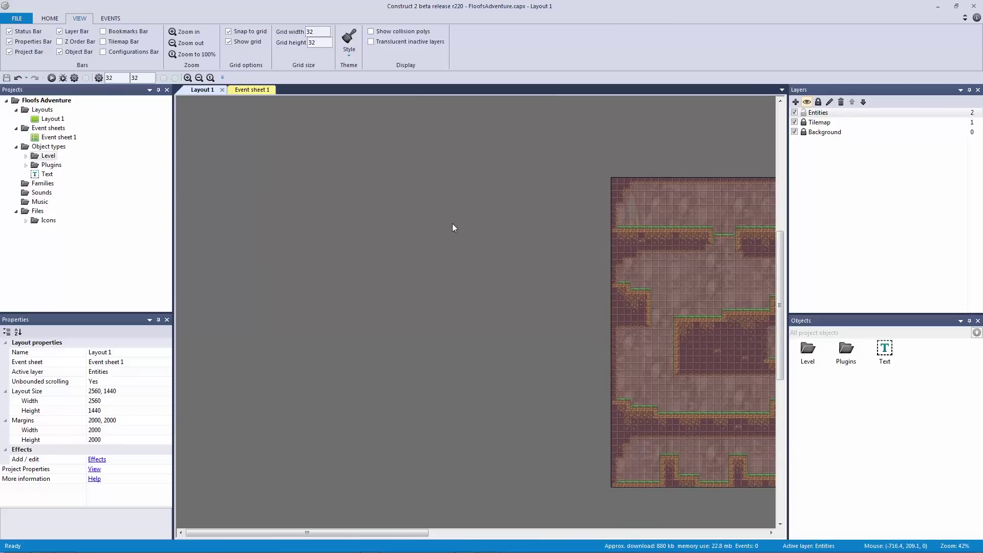
pyautogui.click(95, 469)
pyautogui.moveTo(167, 410); pyautogui.dragTo(155, 491)
pyautogui.click(78, 470)
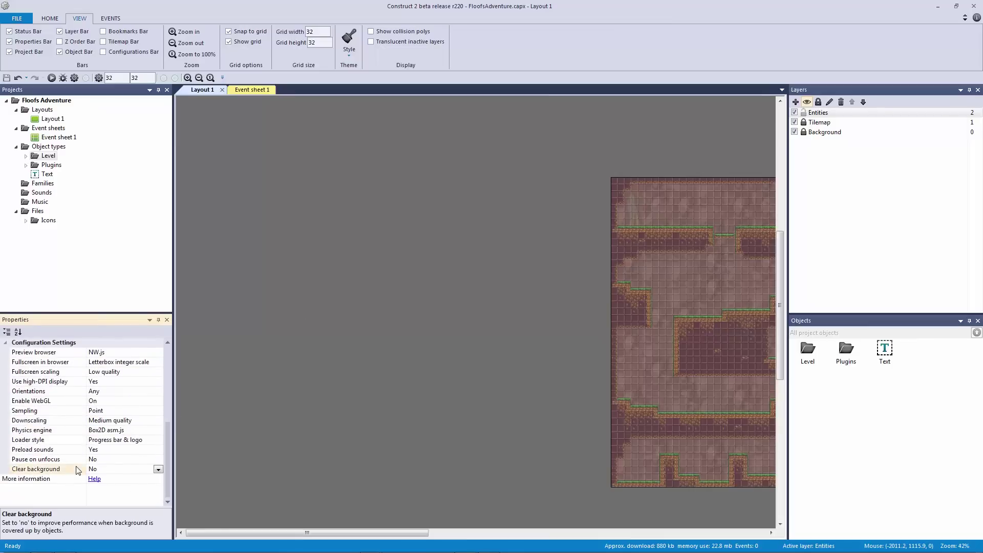
pyautogui.click(158, 470)
pyautogui.click(95, 486)
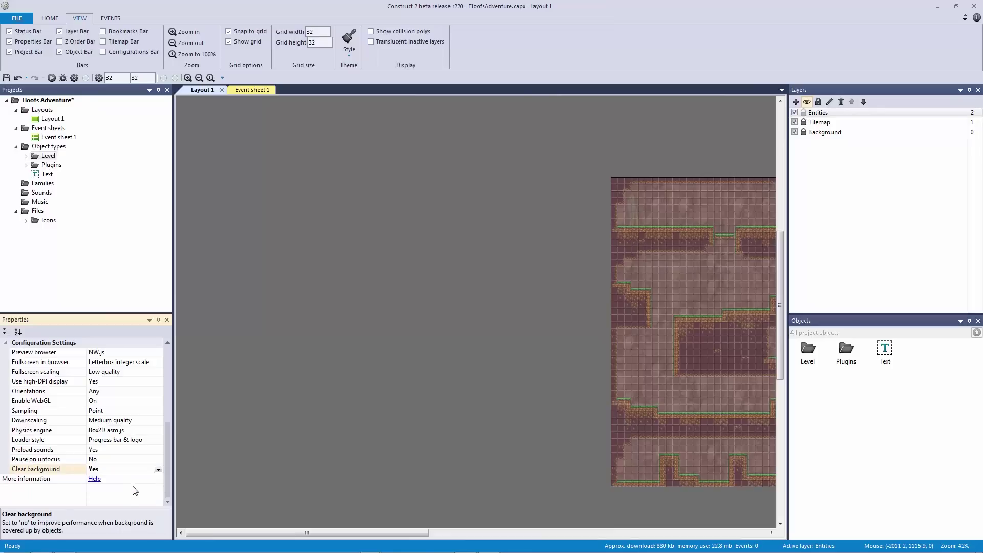
pyautogui.click(59, 462)
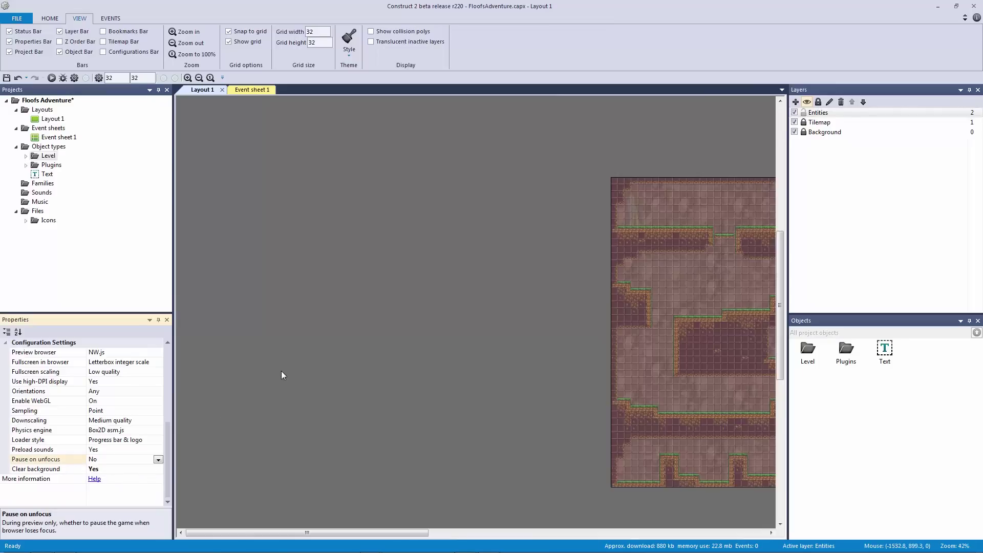
pyautogui.click(283, 405)
# - Insert a new Sprite object on the Entities layer, in the empty area beside the level's upper-left corner
pyautogui.moveTo(510, 387); pyautogui.dragTo(182, 377, button='middle')
pyautogui.moveTo(376, 380); pyautogui.dragTo(328, 376, button='middle')
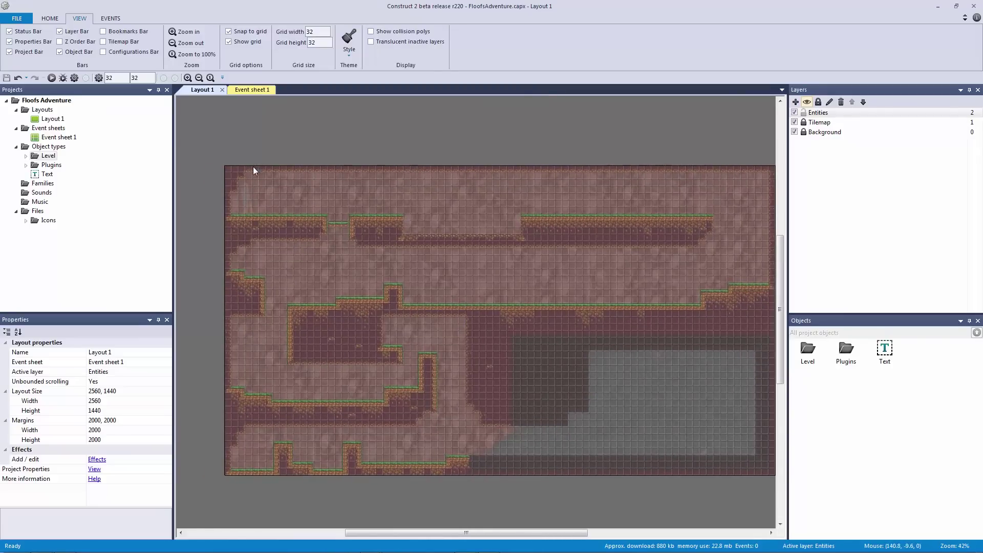
pyautogui.keyDown('ctrl'); pyautogui.scroll(6, 255, 168); pyautogui.keyUp('ctrl')
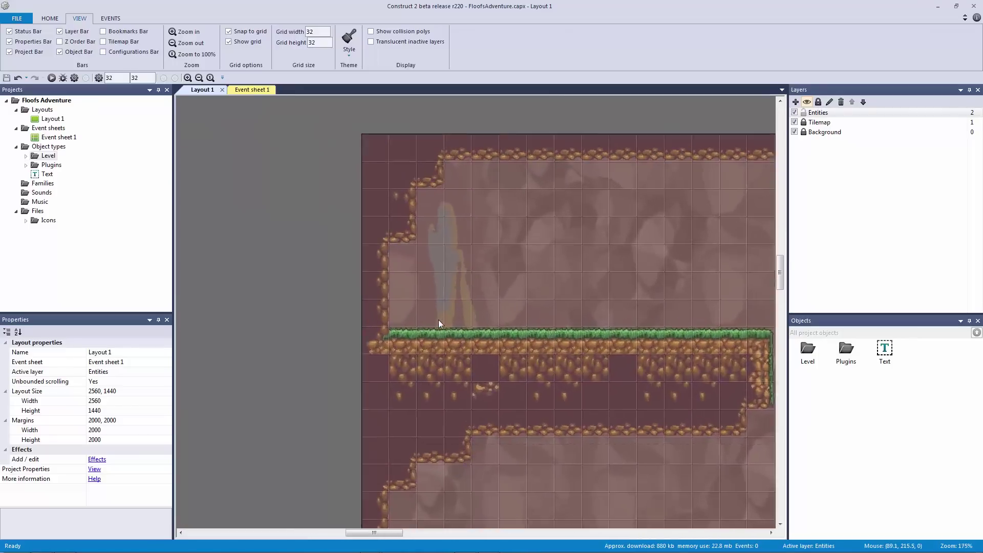
pyautogui.keyDown('ctrl'); pyautogui.scroll(5, 439, 320); pyautogui.keyUp('ctrl')
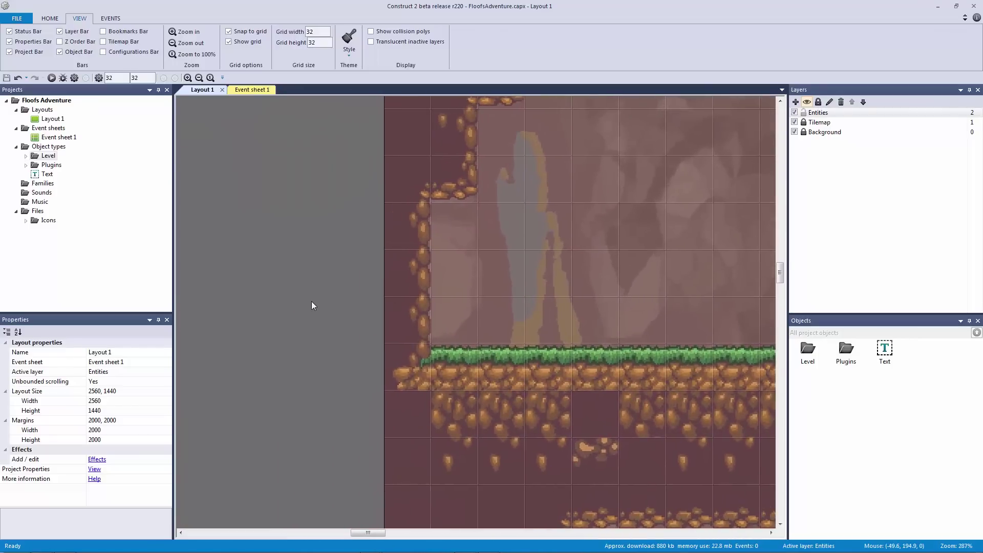
pyautogui.doubleClick(309, 299)
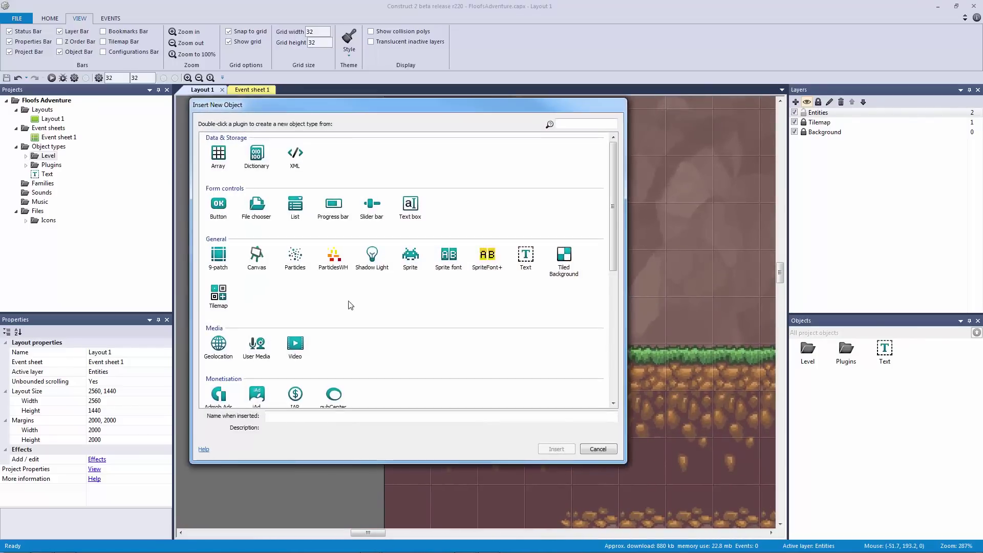
pyautogui.doubleClick(410, 257)
pyautogui.click(369, 377)
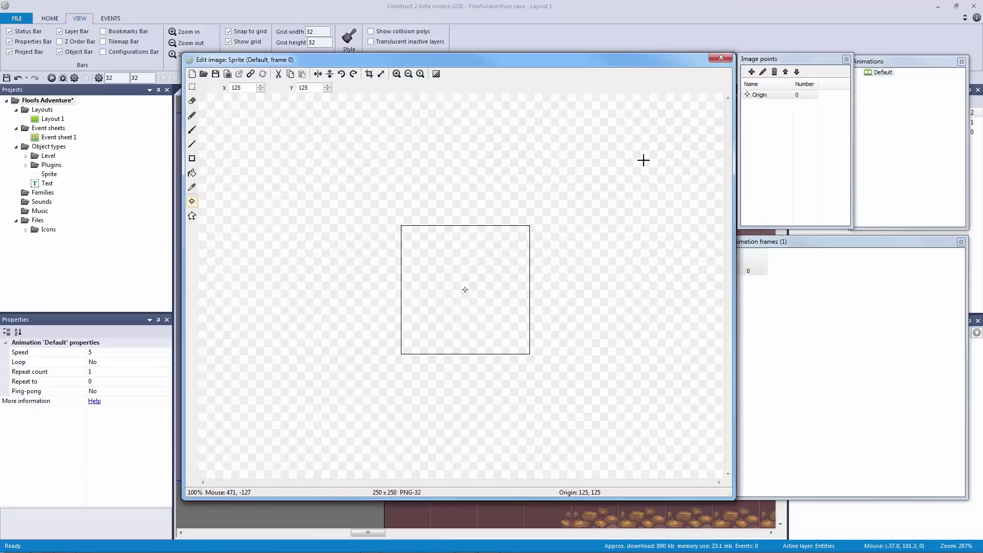
# - Arrange the image editor, Image points, Animations and Animation frames windows so they do not overlap, and reopen the sprite's editor
pyautogui.moveTo(878, 65); pyautogui.dragTo(887, 65)
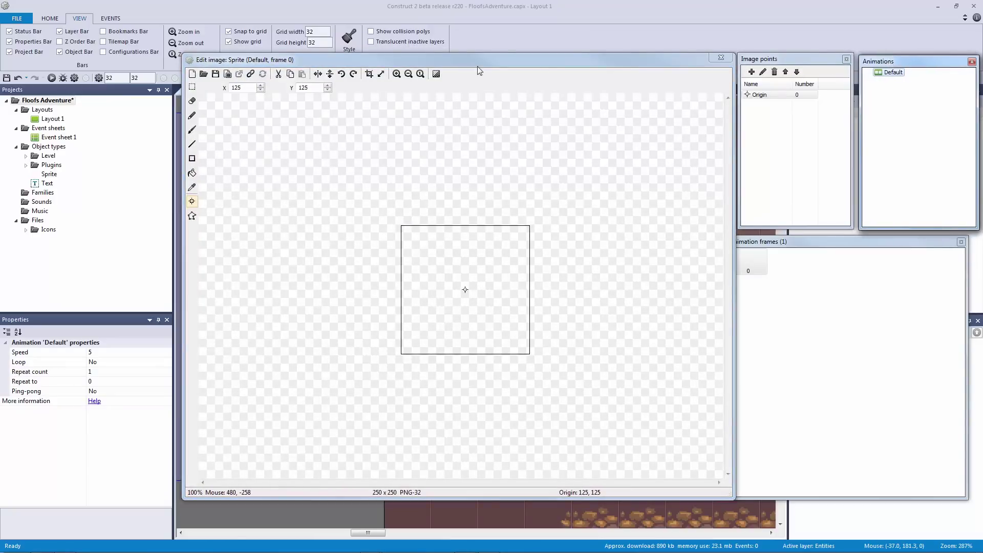
pyautogui.moveTo(411, 66); pyautogui.dragTo(388, 63)
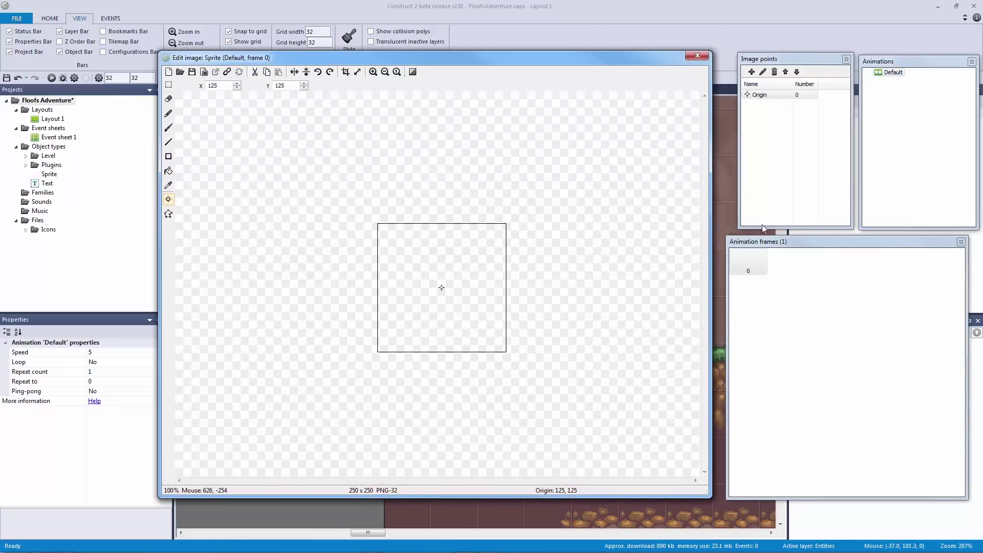
pyautogui.moveTo(759, 247); pyautogui.dragTo(751, 245)
pyautogui.moveTo(759, 60); pyautogui.dragTo(740, 61)
pyautogui.moveTo(884, 65); pyautogui.dragTo(862, 65)
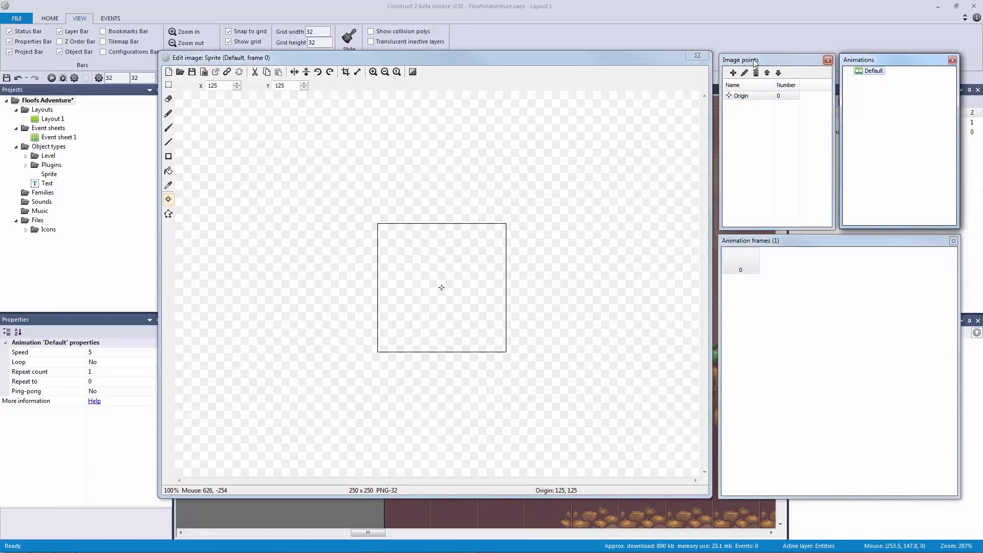
pyautogui.click(697, 55)
pyautogui.doubleClick(302, 258)
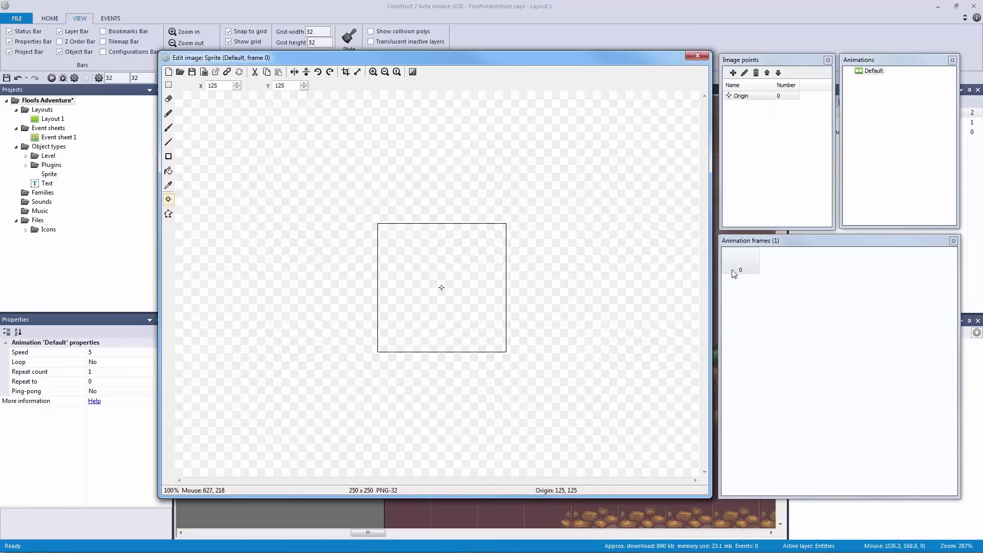
# - Import Idle_0.png and Idle_1.png from the Floof assets folder as animation frames and delete the blank first frame
pyautogui.rightClick(779, 306)
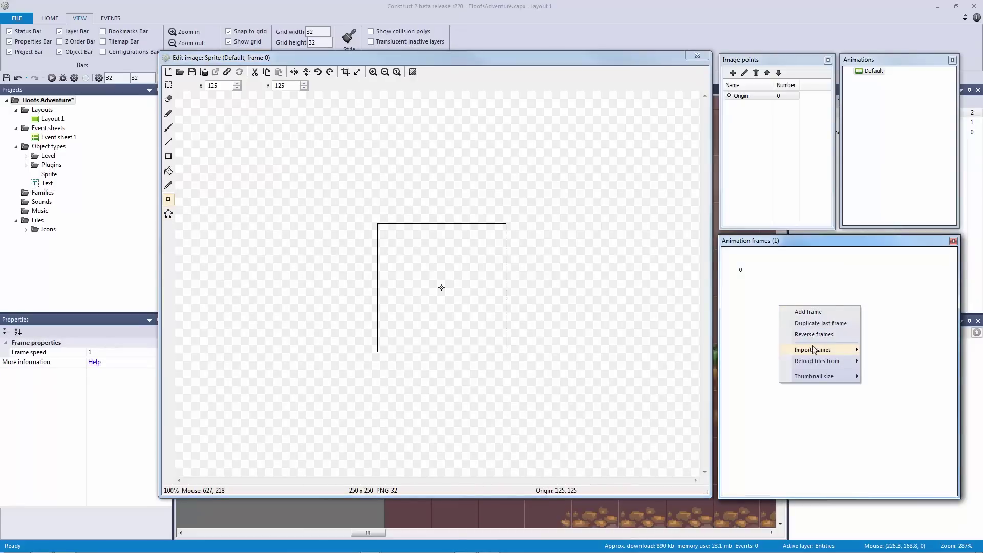
pyautogui.click(778, 277)
pyautogui.rightClick(813, 305)
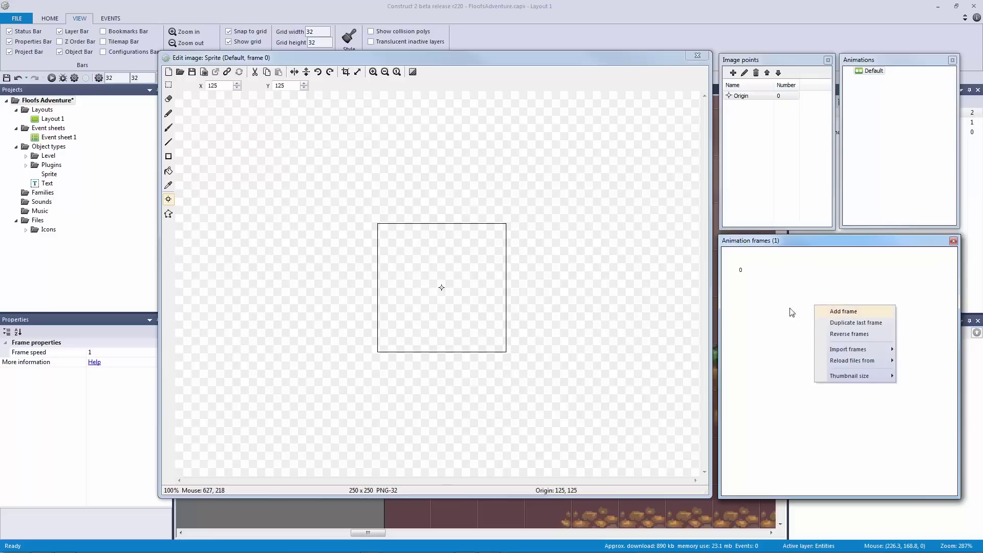
pyautogui.moveTo(881, 352)
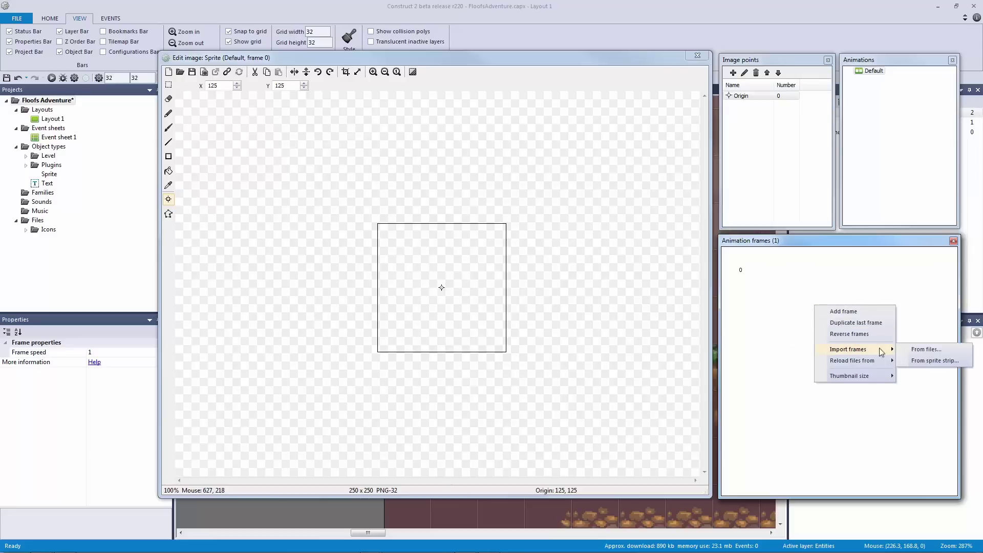
pyautogui.click(932, 354)
pyautogui.click(423, 182)
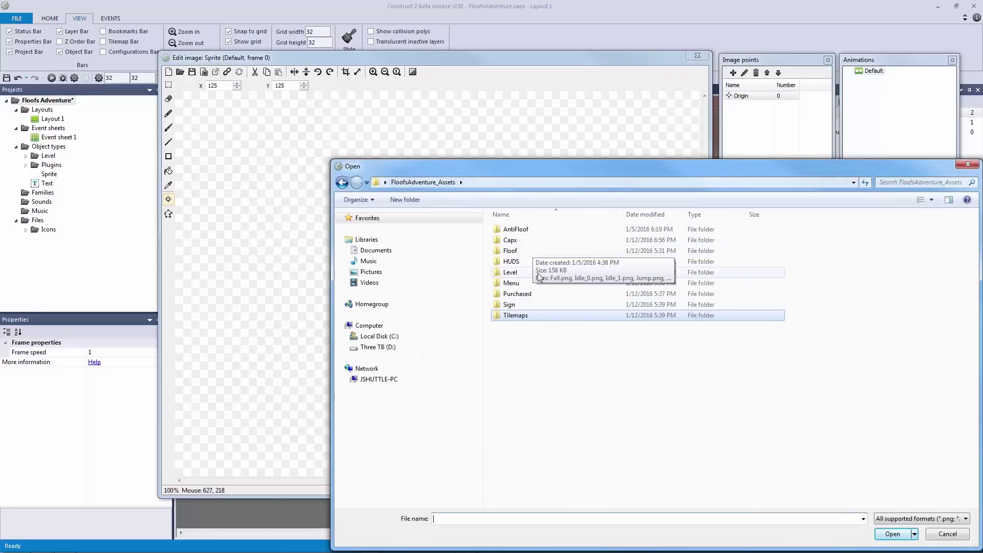
pyautogui.doubleClick(533, 252)
pyautogui.moveTo(487, 168); pyautogui.dragTo(274, 133)
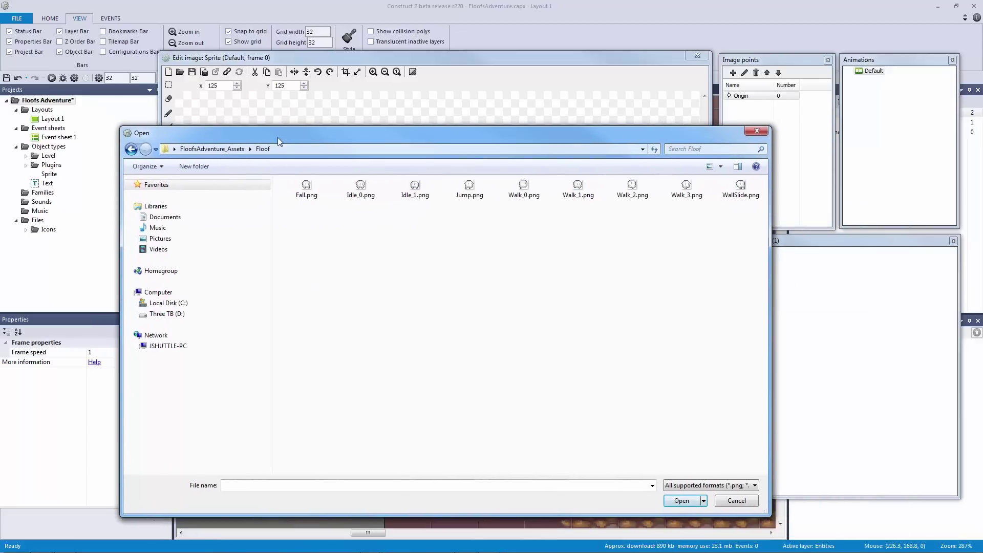
pyautogui.click(518, 198)
pyautogui.click(360, 190)
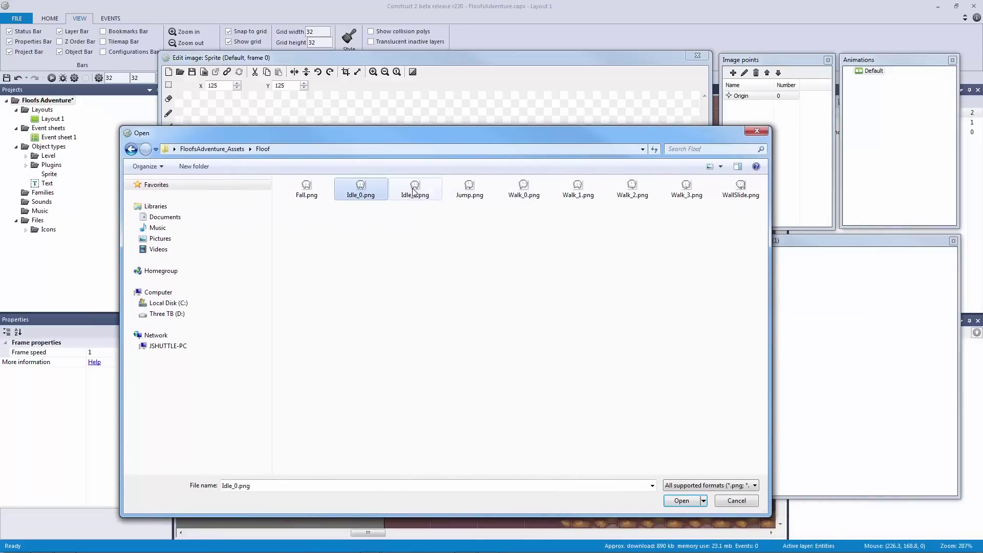
pyautogui.keyDown('ctrl'); pyautogui.click(414, 191); pyautogui.keyUp('ctrl')
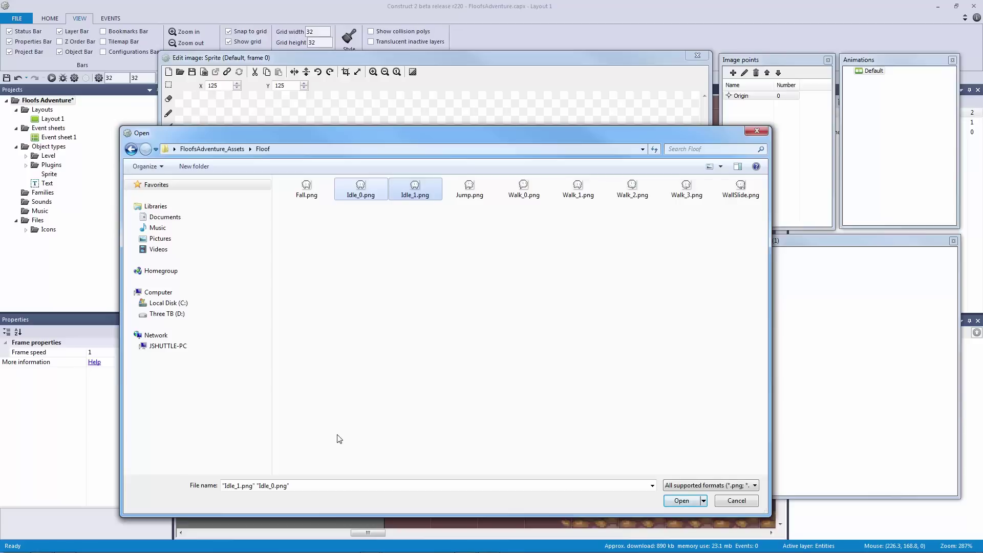
pyautogui.click(680, 501)
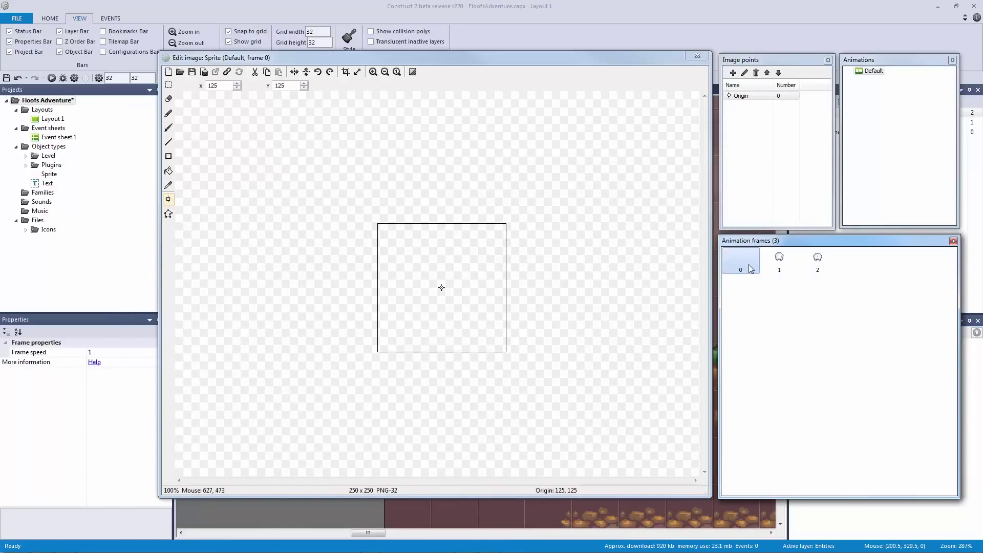
pyautogui.press('Delete')
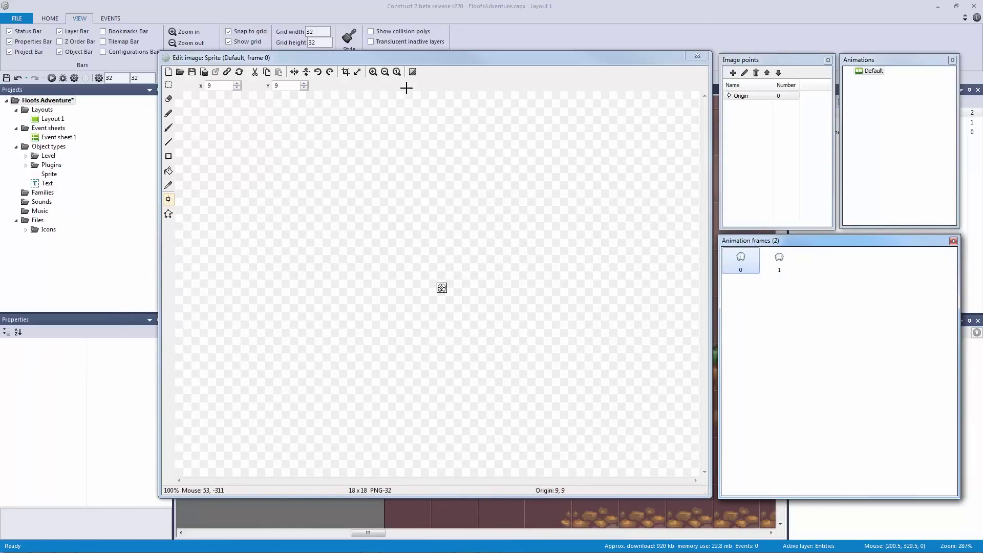
# - Compare the two enlarged idle frames by alternating between frame 0 and frame 1
pyautogui.click(373, 72)
pyautogui.click(373, 72)
pyautogui.click(373, 72)
pyautogui.click(373, 72)
pyautogui.click(373, 72)
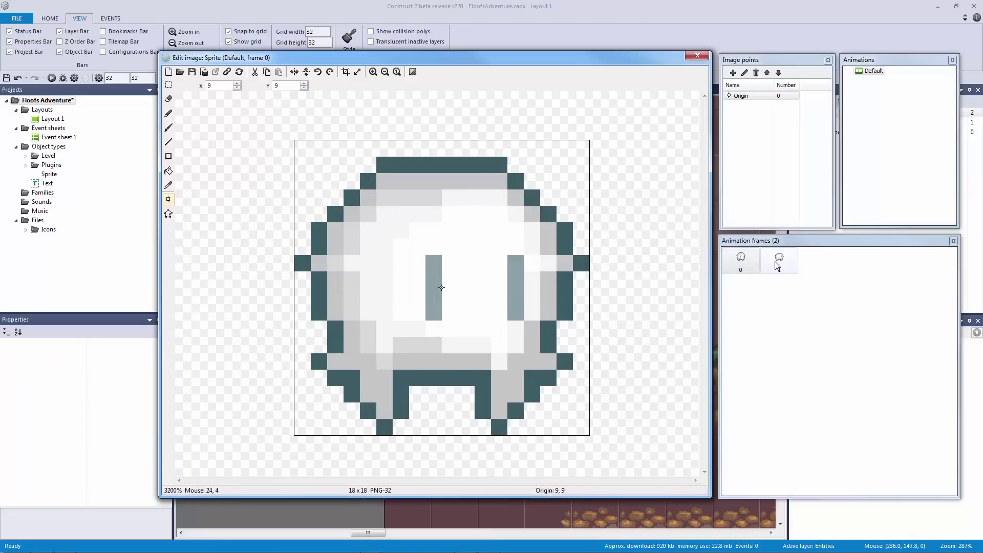
pyautogui.click(786, 265)
pyautogui.click(785, 263)
pyautogui.click(745, 264)
pyautogui.click(779, 266)
pyautogui.click(748, 265)
pyautogui.click(779, 268)
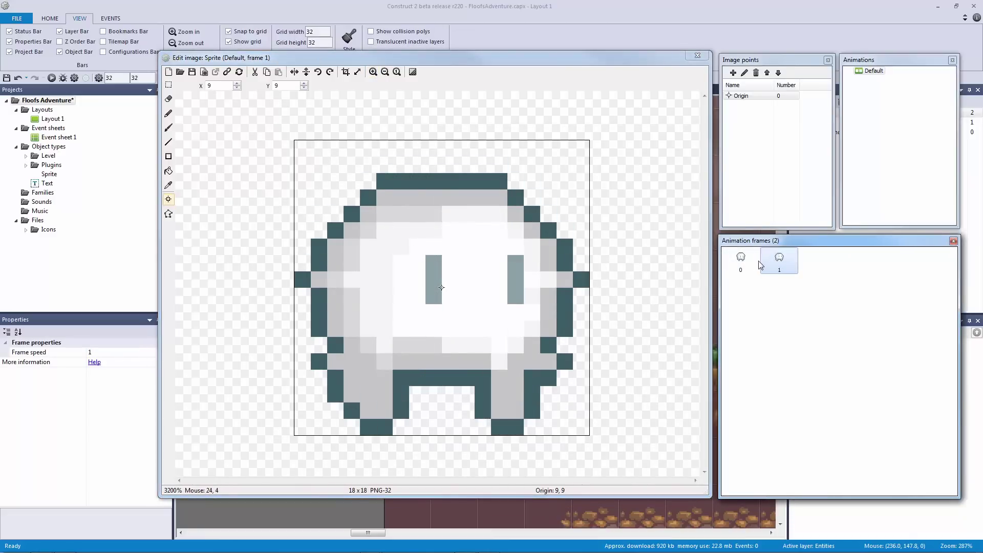
pyautogui.click(744, 262)
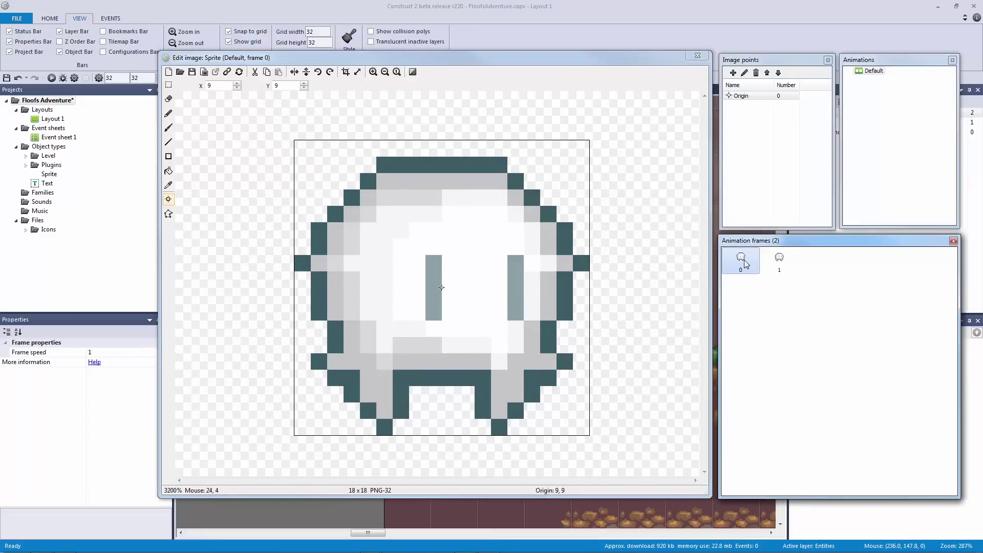
pyautogui.click(779, 267)
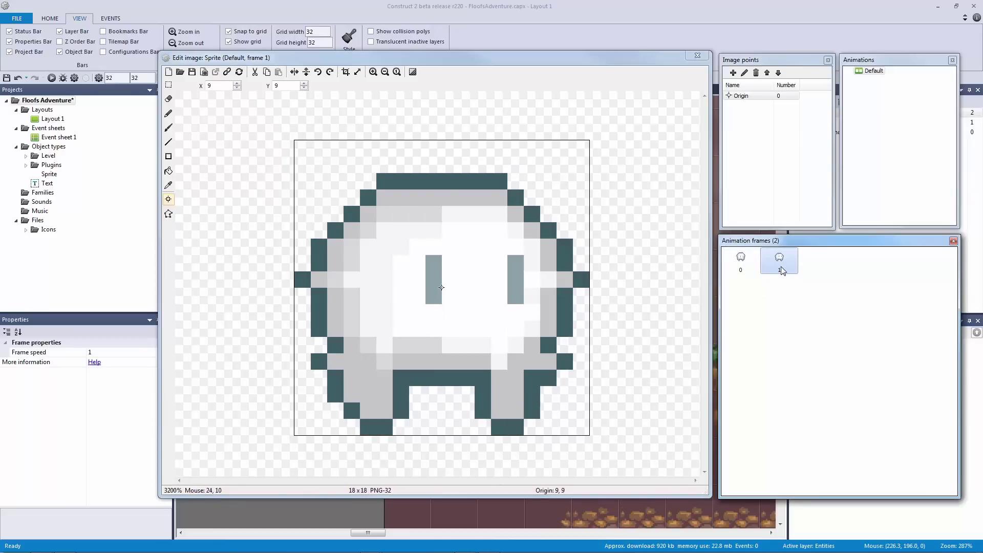
pyautogui.click(749, 267)
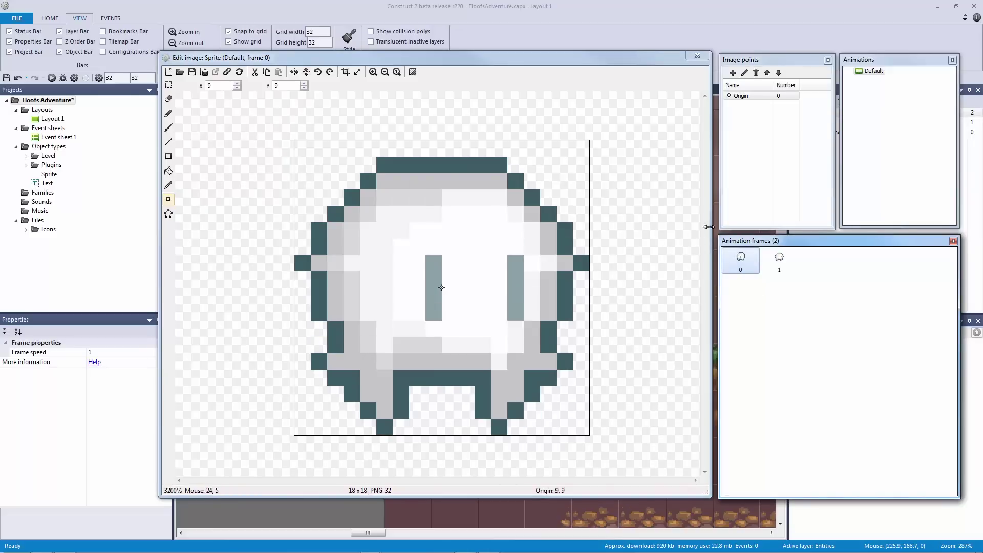
# - Apply frame 0's full-box collision polygon to all animations and check it on frame 1
pyautogui.click(168, 214)
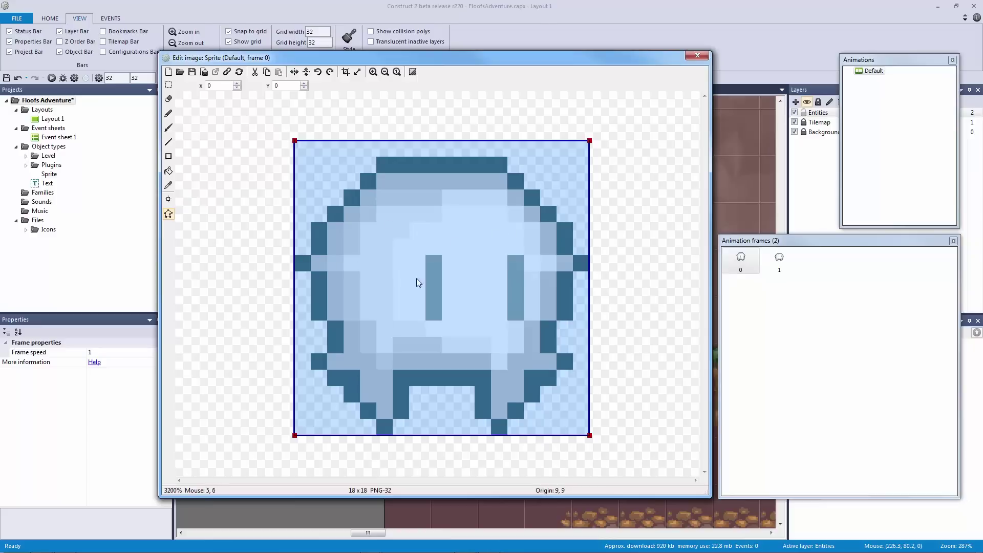
pyautogui.rightClick(433, 296)
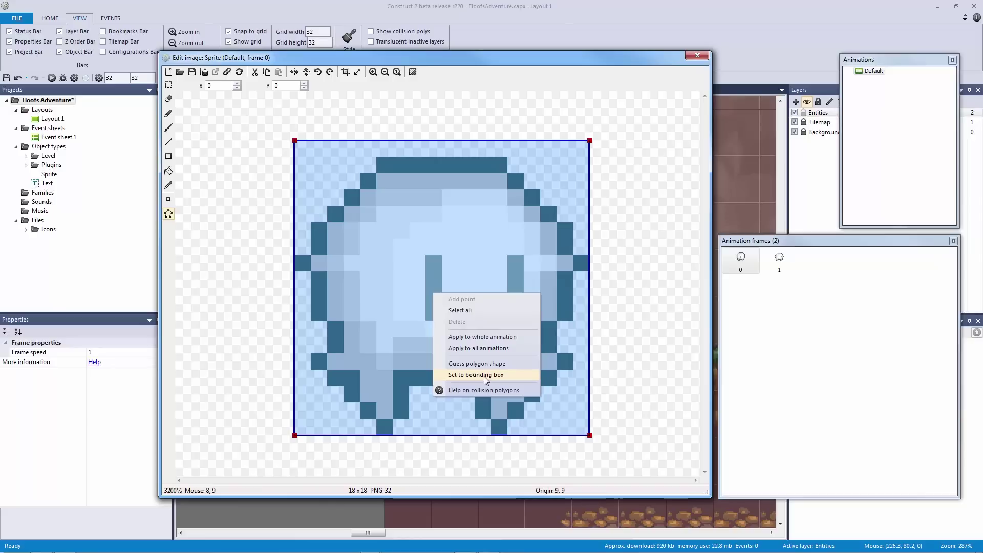
pyautogui.click(485, 348)
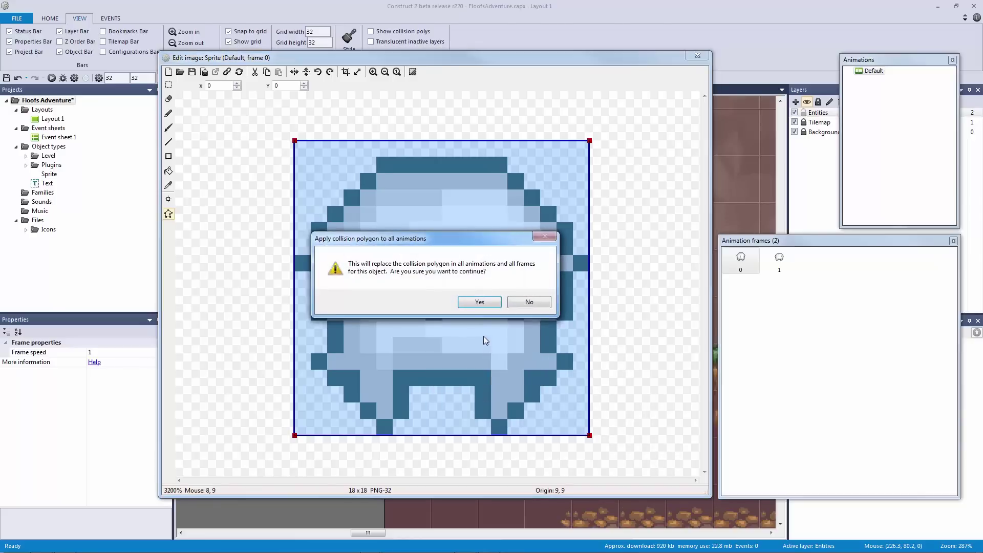
pyautogui.click(479, 303)
pyautogui.click(776, 263)
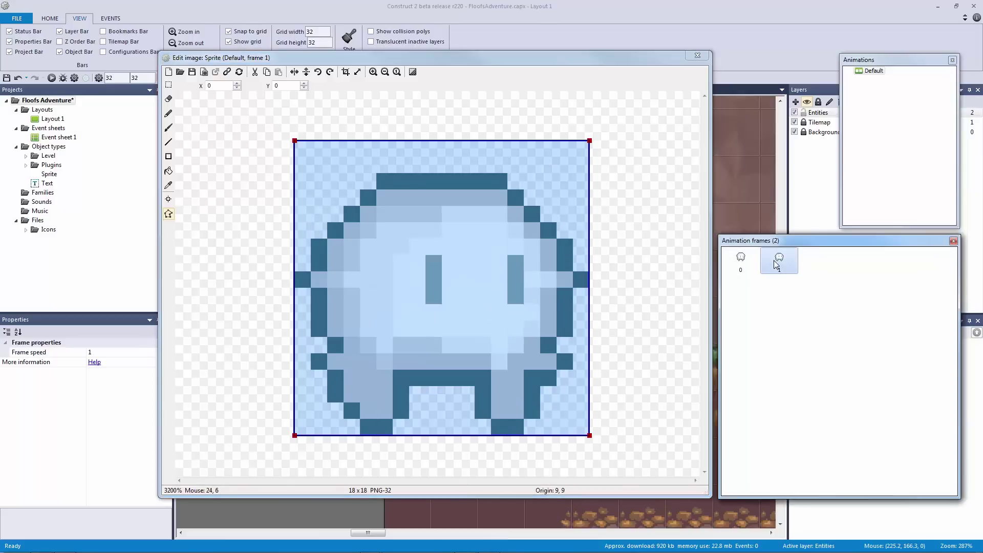
# - Examine the Origin image point's apply options and its placement on both idle frames
pyautogui.click(169, 200)
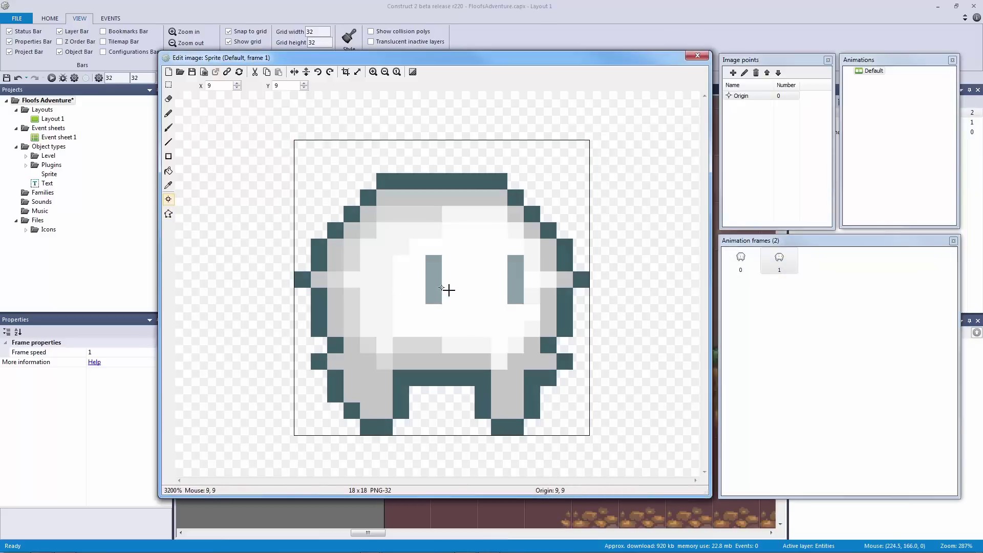
pyautogui.rightClick(745, 97)
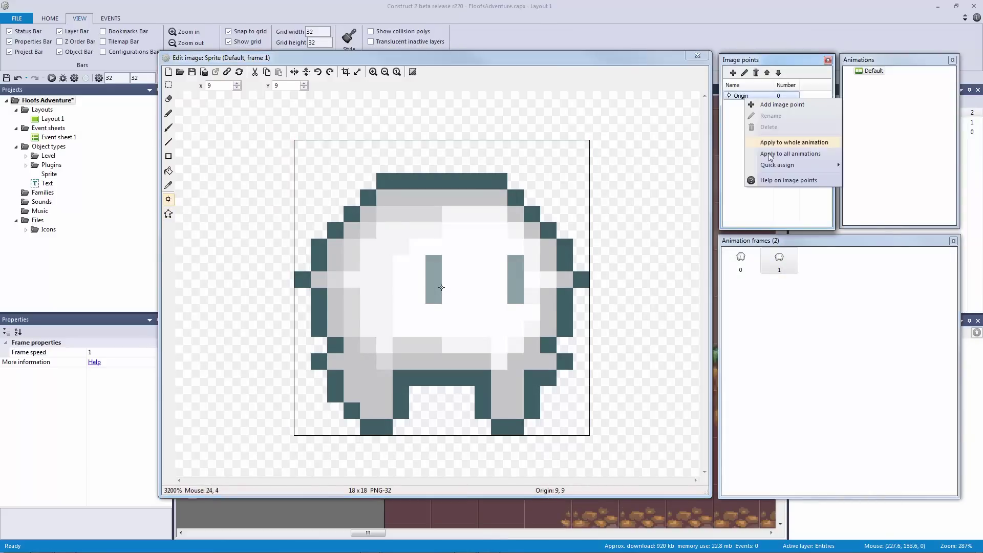
pyautogui.click(746, 262)
pyautogui.click(782, 260)
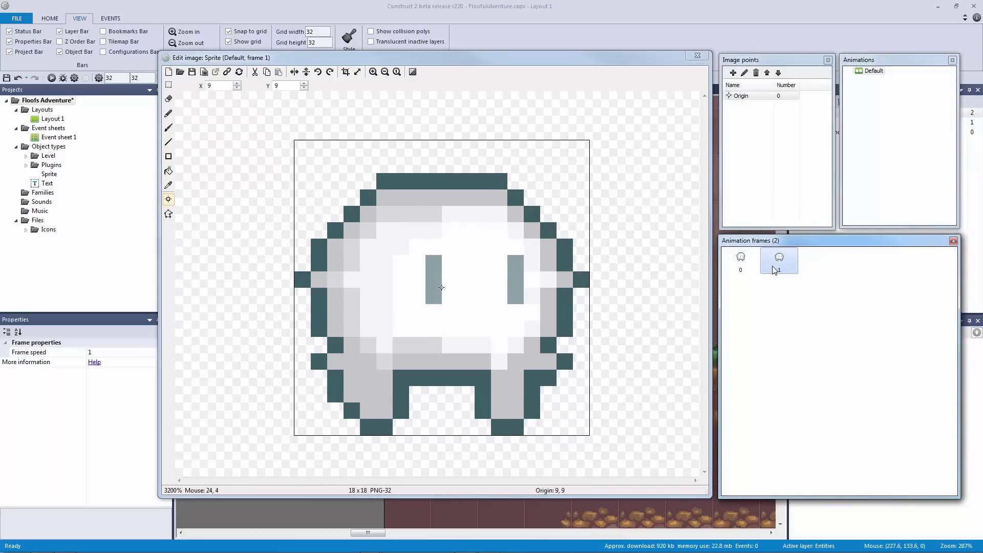
# - Rename the Default animation of the sprite to IDLE
pyautogui.click(751, 262)
pyautogui.click(771, 261)
pyautogui.rightClick(875, 71)
pyautogui.click(900, 126)
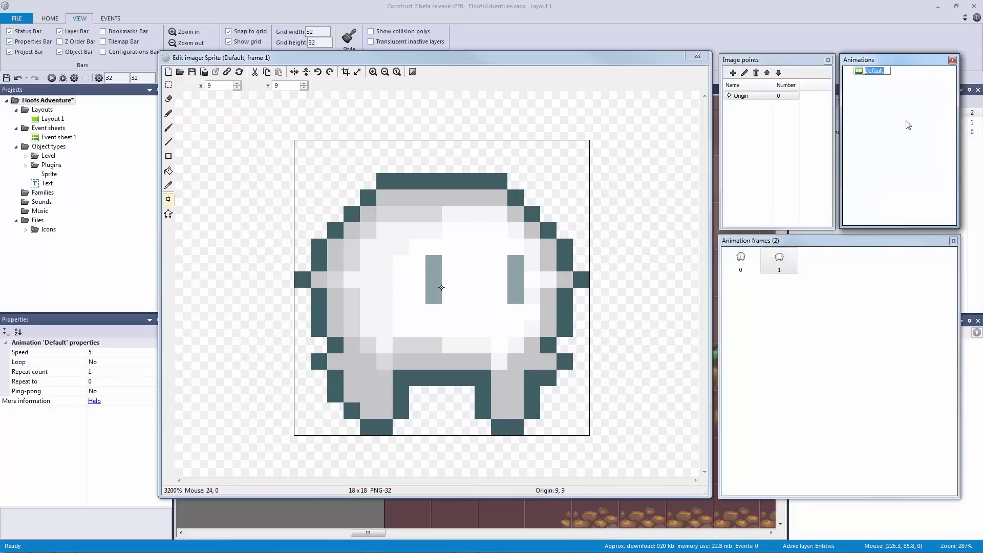
pyautogui.write('IDLE')
pyautogui.press('Return')
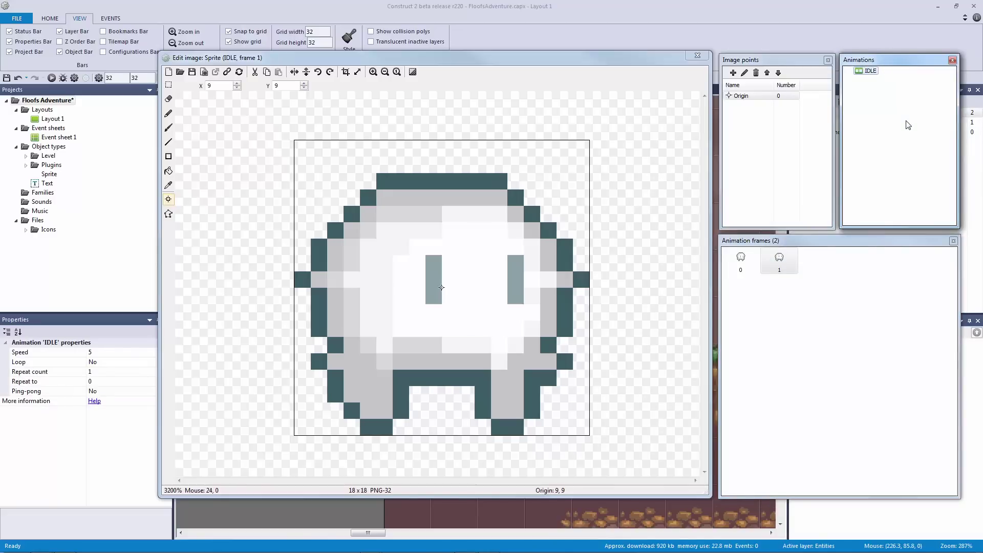
# - Set the IDLE animation's Loop property to Yes and close the image editor
pyautogui.click(870, 71)
pyautogui.click(866, 72)
pyautogui.click(104, 361)
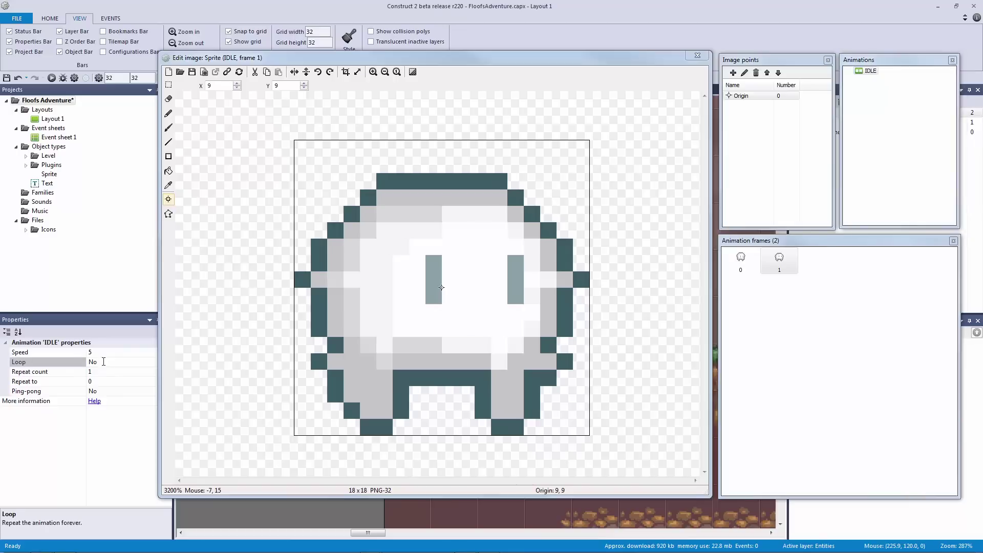
pyautogui.doubleClick(61, 362)
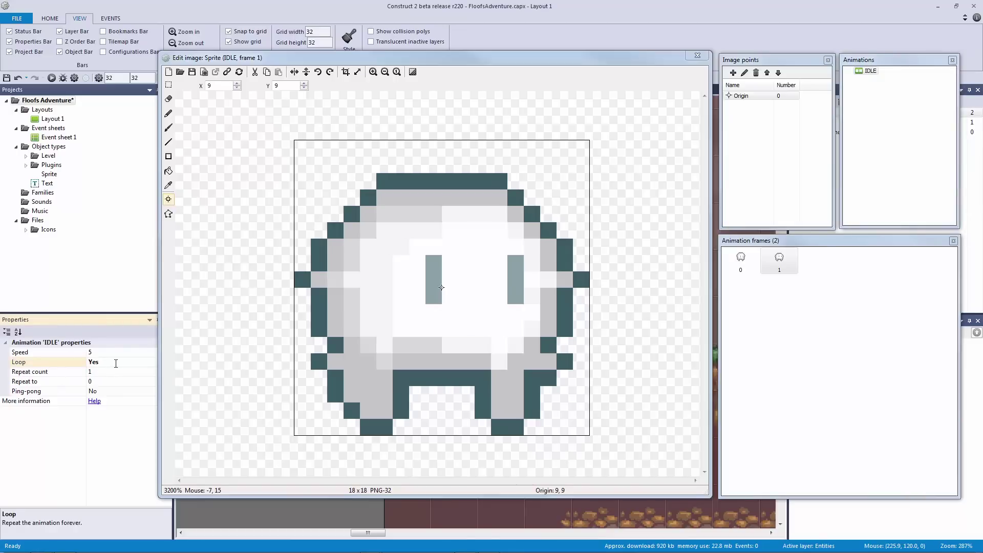
pyautogui.moveTo(158, 365); pyautogui.dragTo(179, 365)
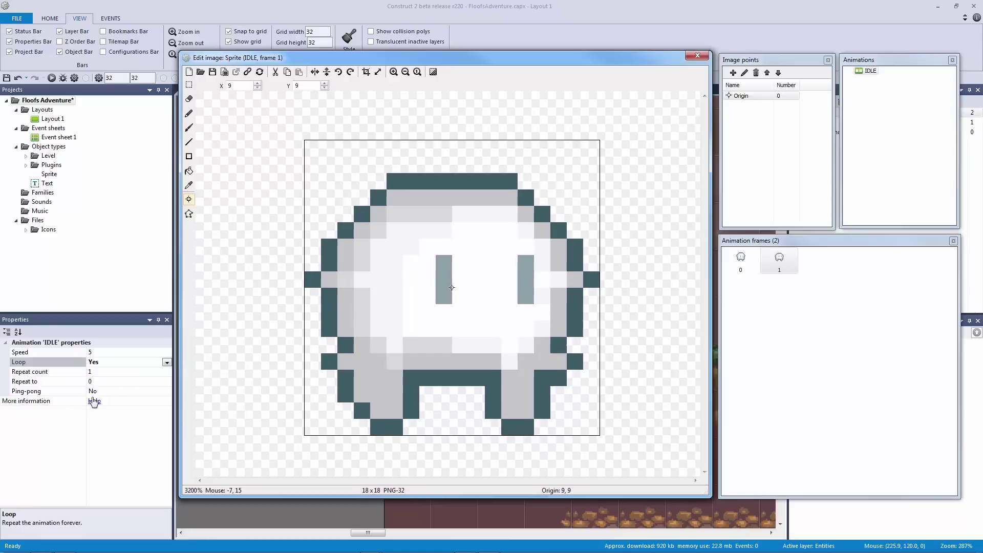
pyautogui.click(58, 352)
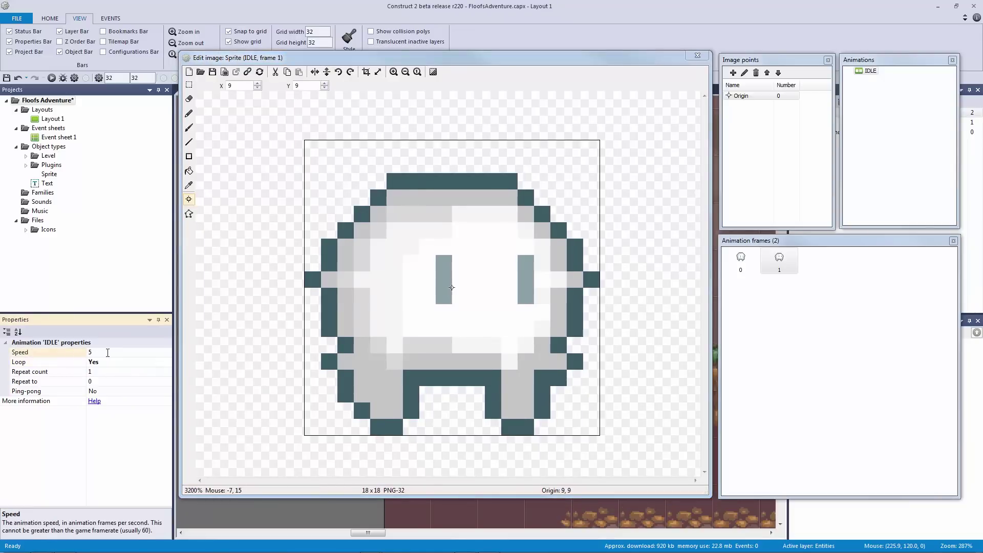
pyautogui.doubleClick(61, 352)
pyautogui.click(875, 94)
pyautogui.rightClick(875, 94)
pyautogui.click(862, 86)
pyautogui.click(697, 56)
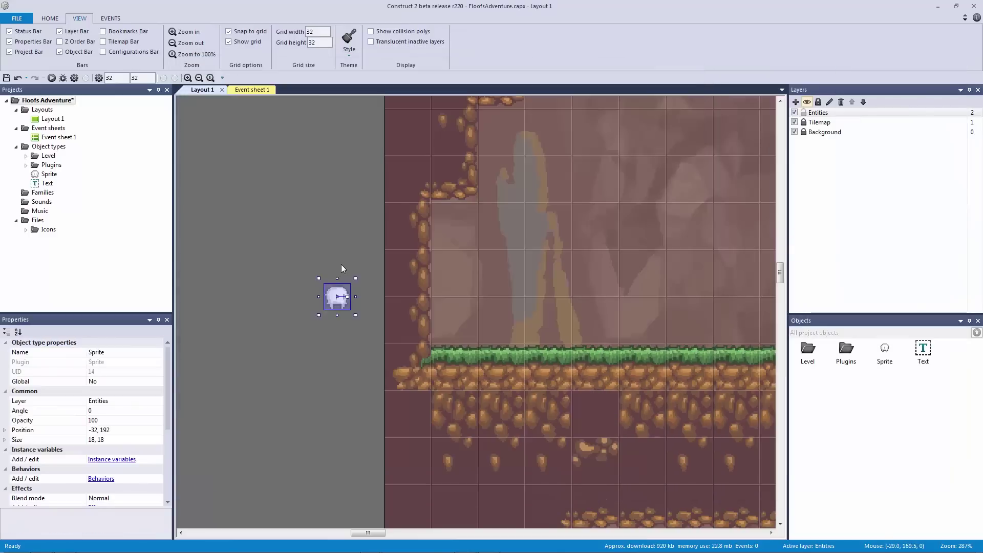
# - Move the sprite into the level above the grass, to position 96, 192
pyautogui.moveTo(333, 302); pyautogui.dragTo(528, 302)
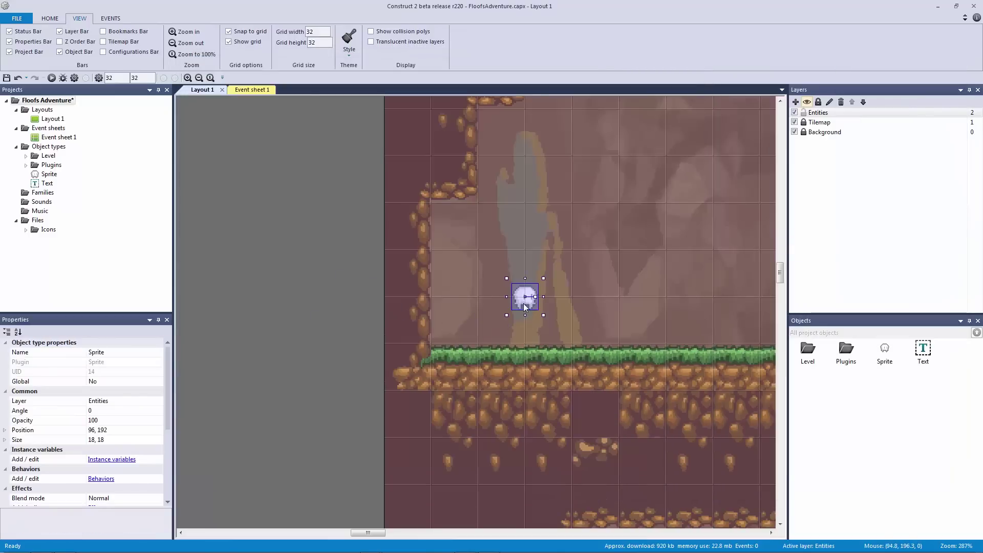
pyautogui.click(286, 317)
pyautogui.keyDown('ctrl'); pyautogui.scroll(2, 354, 307); pyautogui.keyUp('ctrl')
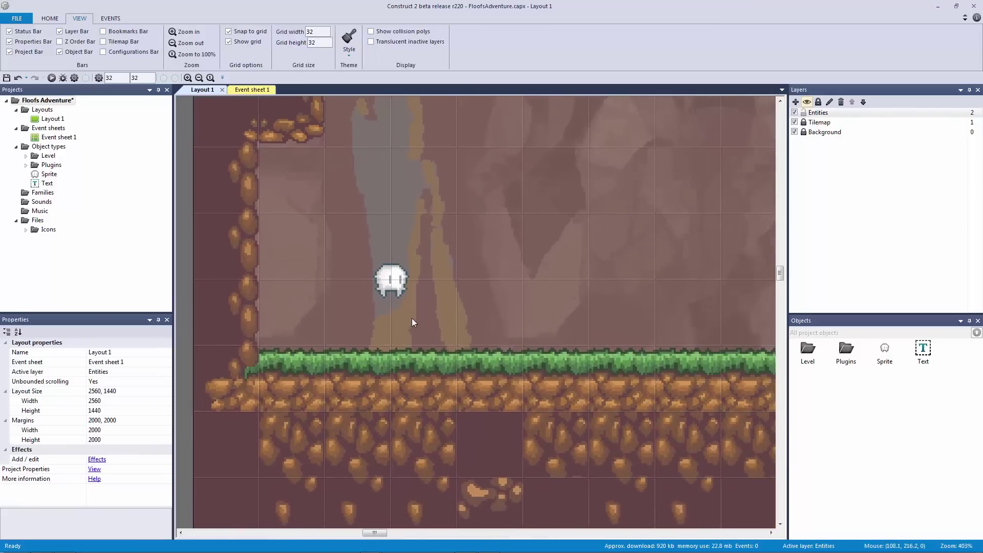
# - Rename the Sprite object to obj_player
pyautogui.click(401, 294)
pyautogui.click(123, 352)
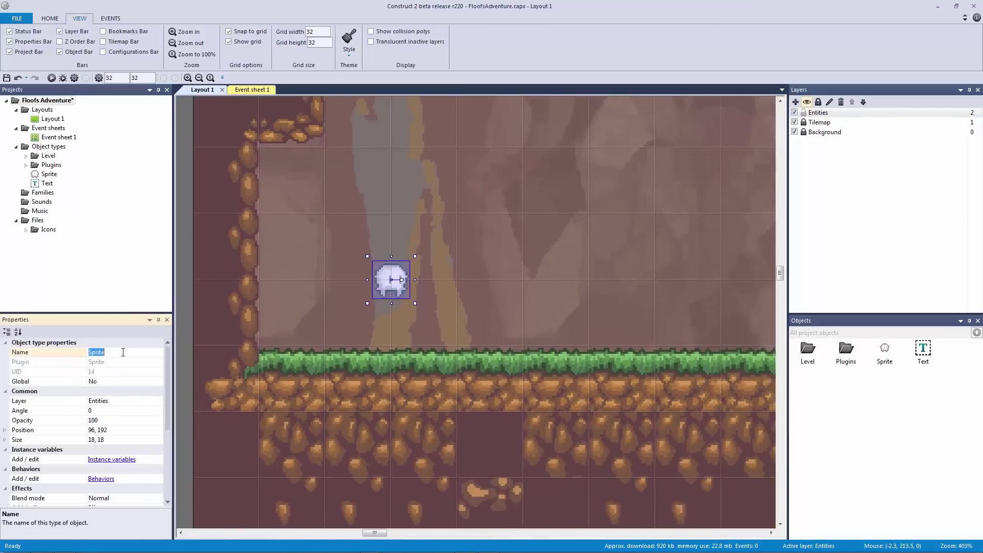
pyautogui.write('o')
pyautogui.write('_player')
pyautogui.press('Return')
# - Examine the behaviors that can be added to obj_player without adding any
pyautogui.scroll(-2, 165, 400)
pyautogui.click(101, 430)
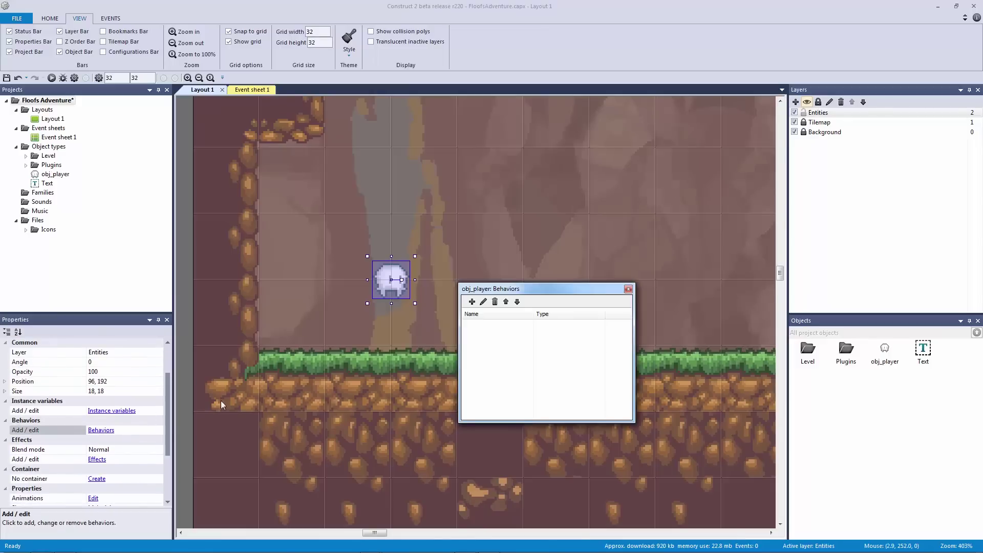
pyautogui.click(472, 302)
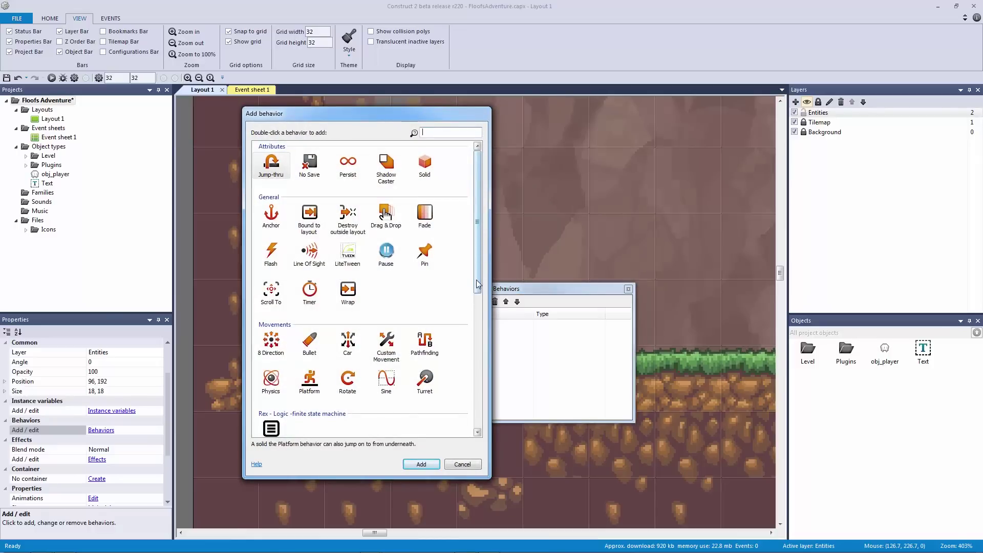
pyautogui.scroll(-3, 477, 277)
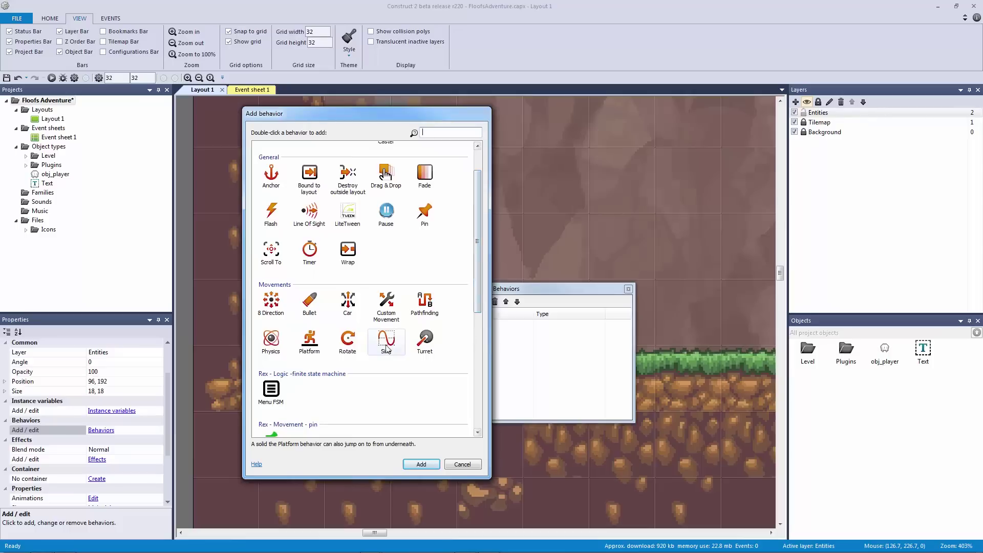
pyautogui.click(463, 464)
pyautogui.click(628, 288)
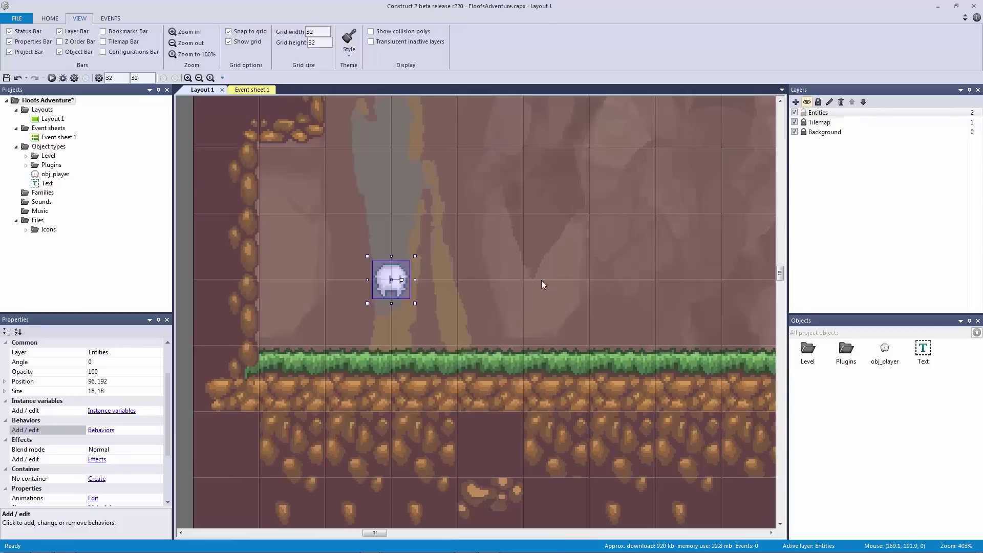
pyautogui.click(461, 283)
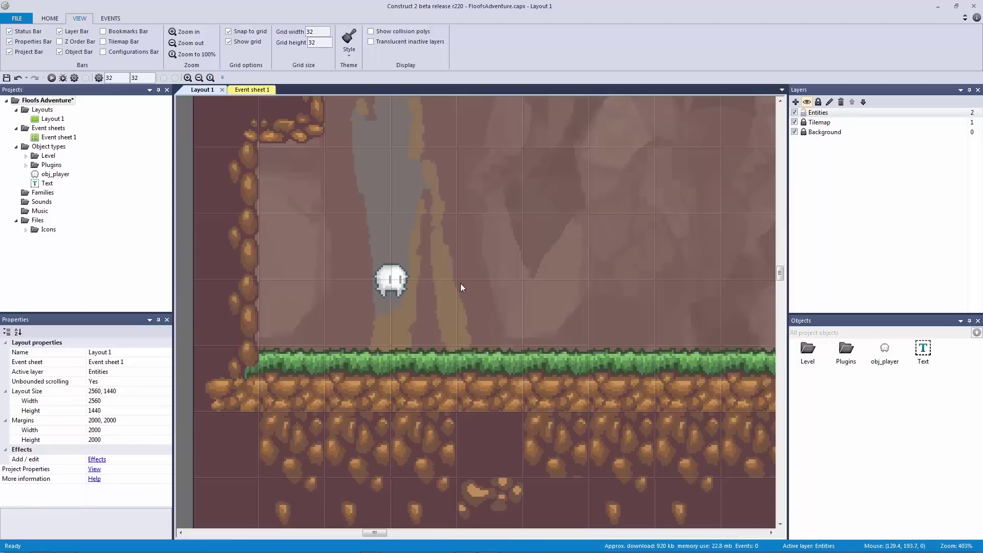
pyautogui.click(401, 283)
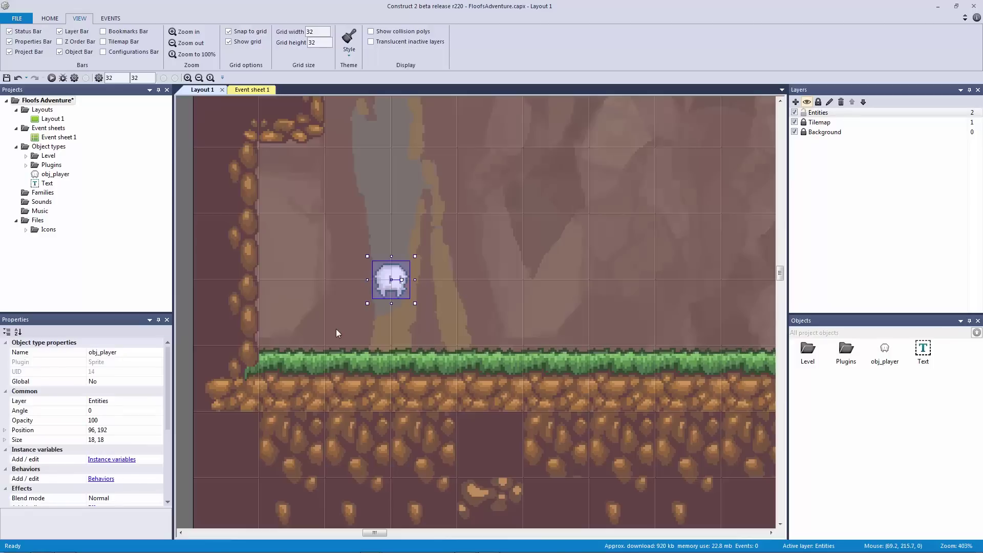
pyautogui.click(101, 479)
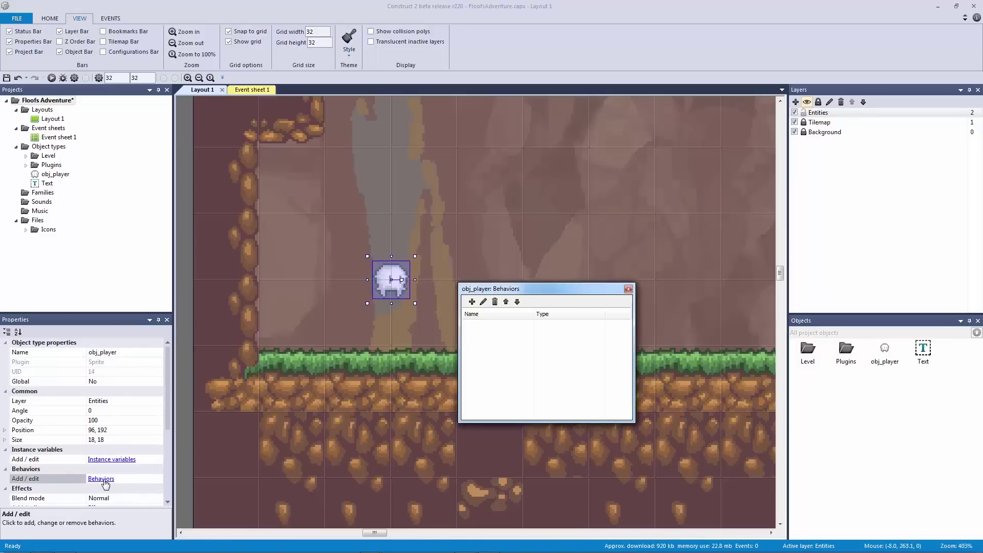
pyautogui.click(628, 290)
pyautogui.click(455, 373)
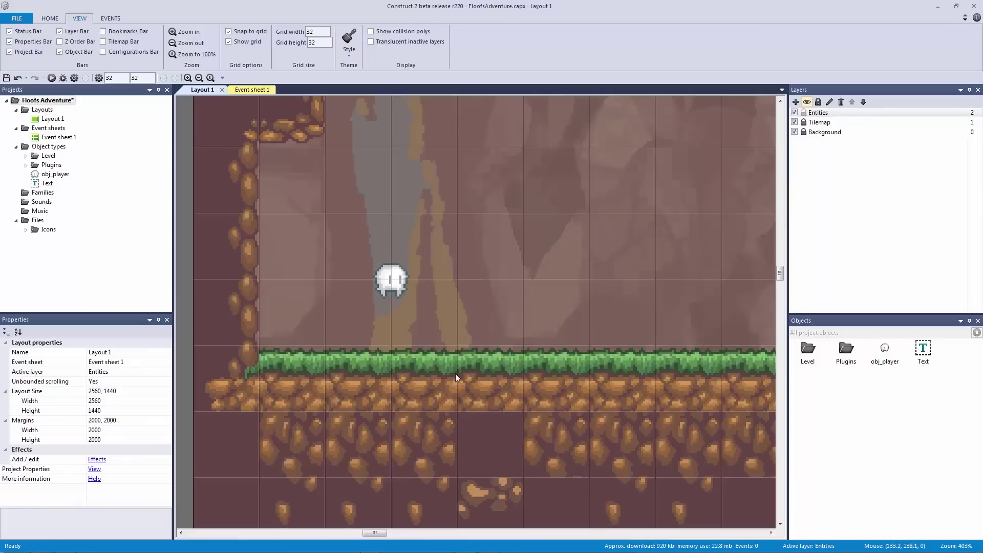
# - Add the Platform behavior to obj_player and save the project
pyautogui.click(402, 291)
pyautogui.click(102, 479)
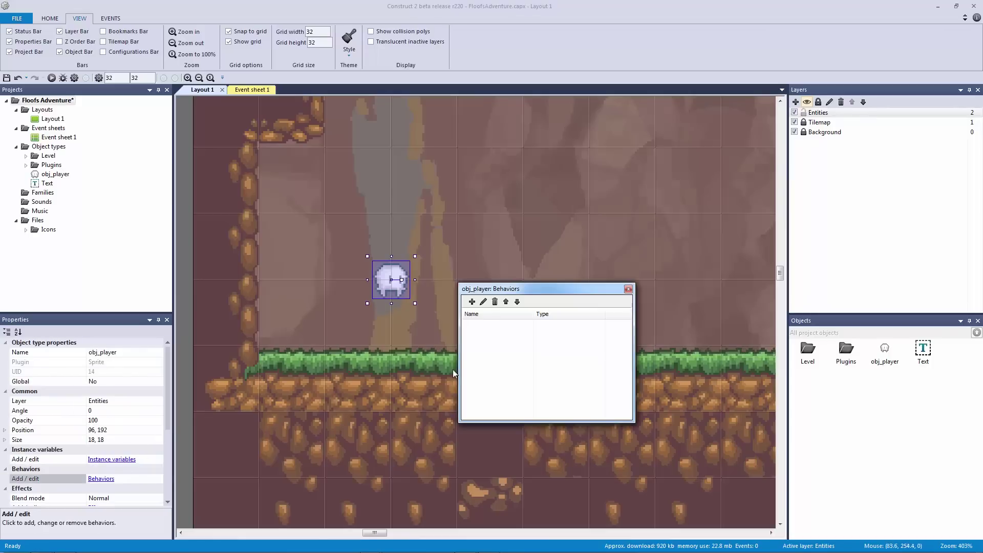
pyautogui.click(471, 302)
pyautogui.doubleClick(310, 382)
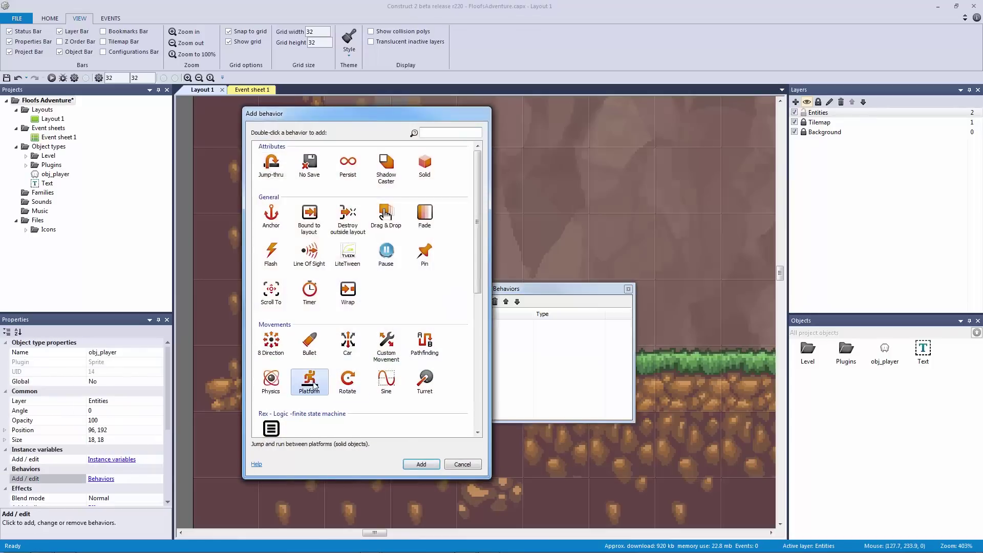
pyautogui.click(628, 289)
pyautogui.click(618, 285)
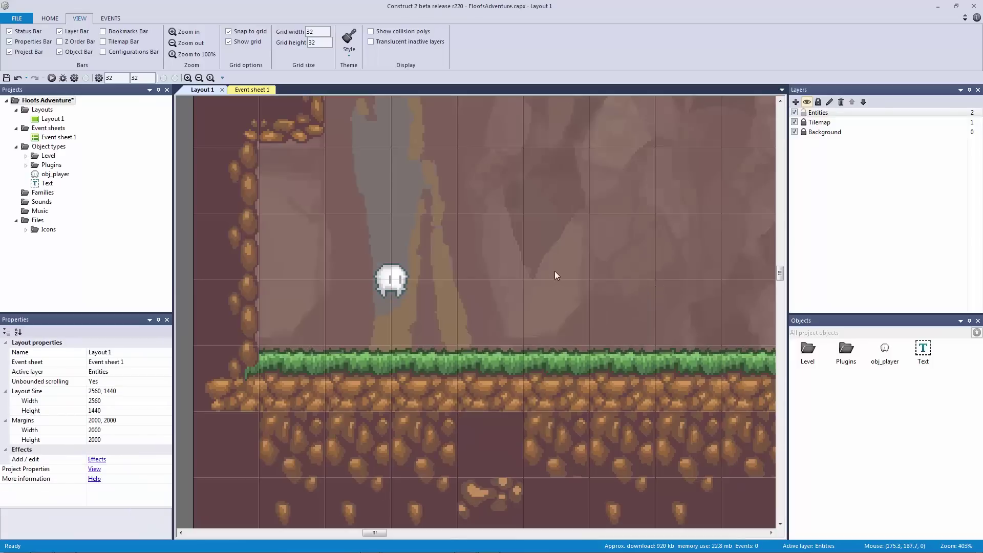
pyautogui.hotkey('ctrl', 's')
# - Preview the layout and test the player's running and jumping in both directions, and close the preview
pyautogui.keyDown('ctrl'); pyautogui.scroll(-3, 360, 184); pyautogui.keyUp('ctrl')
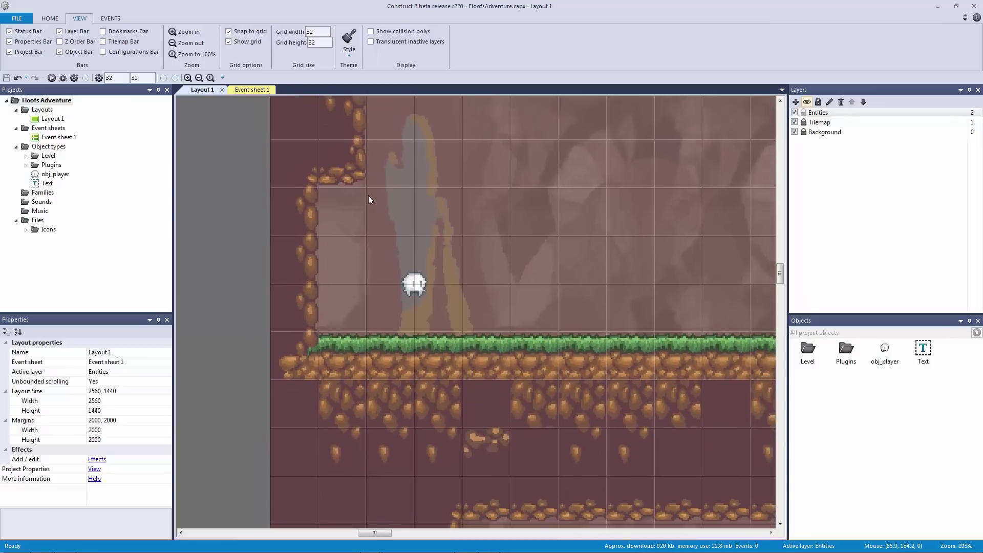
pyautogui.click(52, 78)
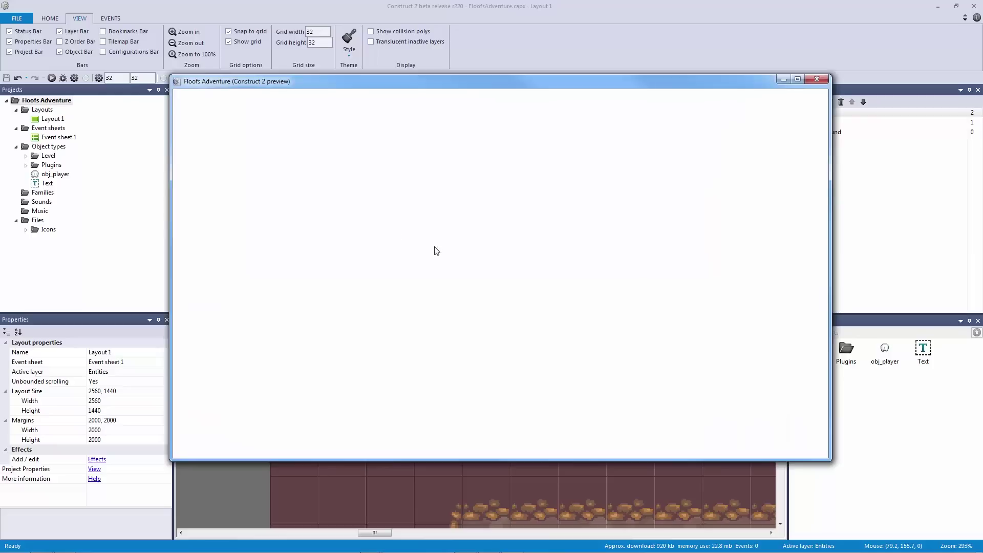
pyautogui.press('Right')
pyautogui.press('Left')
pyautogui.press('Right')
pyautogui.press('Up')
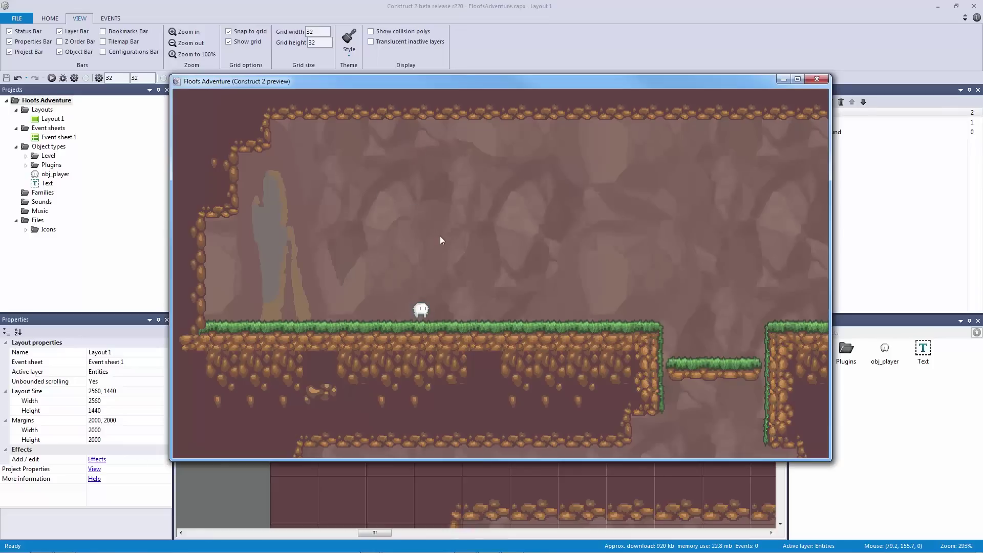
pyautogui.press('Left')
pyautogui.press('Up')
pyautogui.press('Right')
pyautogui.press('Right')
pyautogui.press('Left')
pyautogui.press('Right')
pyautogui.press('Up')
pyautogui.press('Left')
pyautogui.press('Up')
pyautogui.press('Left')
pyautogui.press('Right')
pyautogui.click(816, 79)
# - Add the Scroll To behavior to obj_player and save the project
pyautogui.click(403, 284)
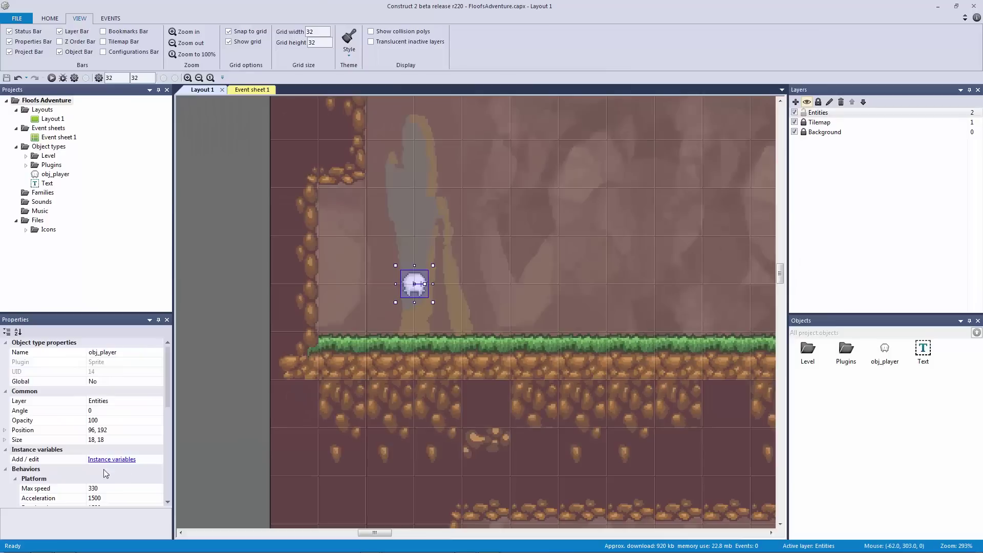
pyautogui.click(15, 479)
pyautogui.click(101, 489)
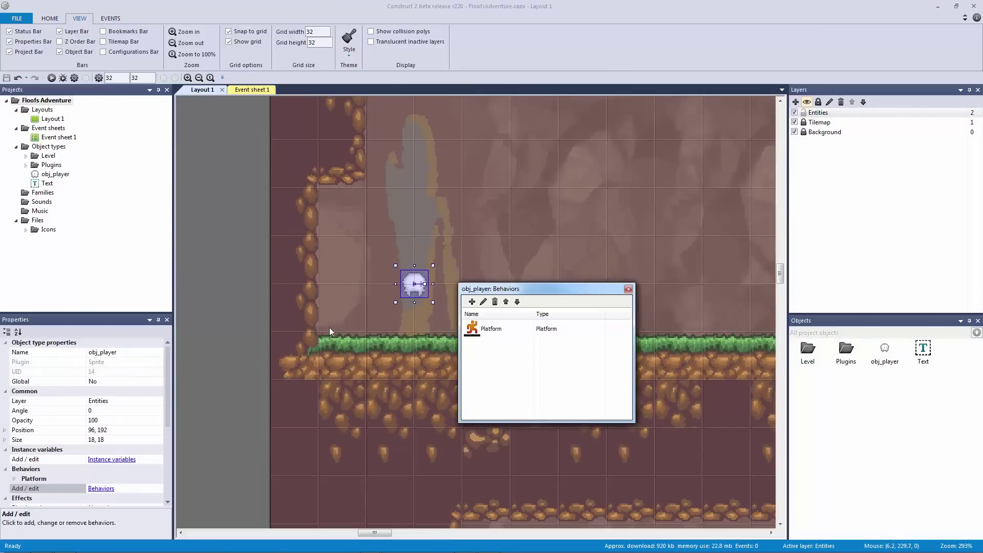
pyautogui.click(472, 302)
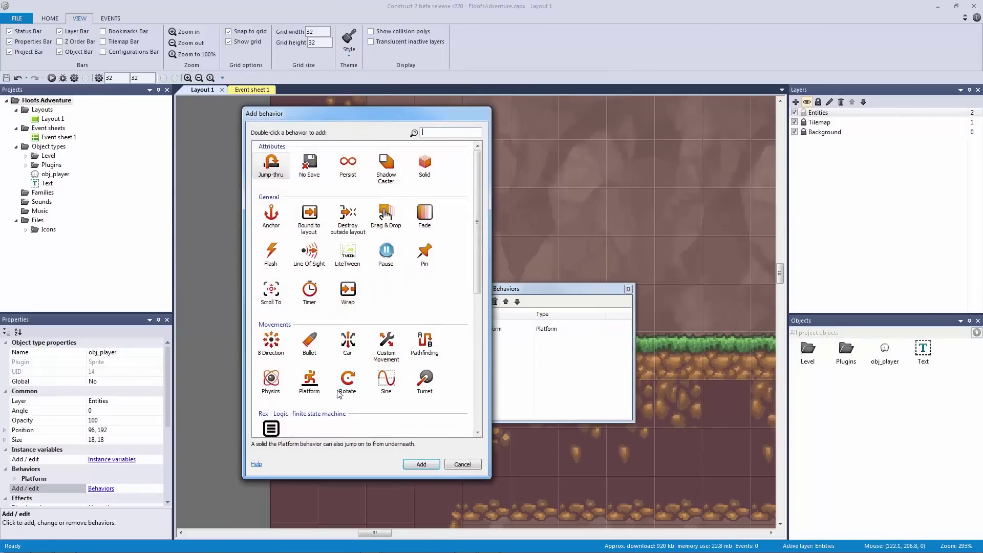
pyautogui.scroll(-3, 476, 274)
pyautogui.scroll(3, 481, 250)
pyautogui.write('scr')
pyautogui.doubleClick(271, 174)
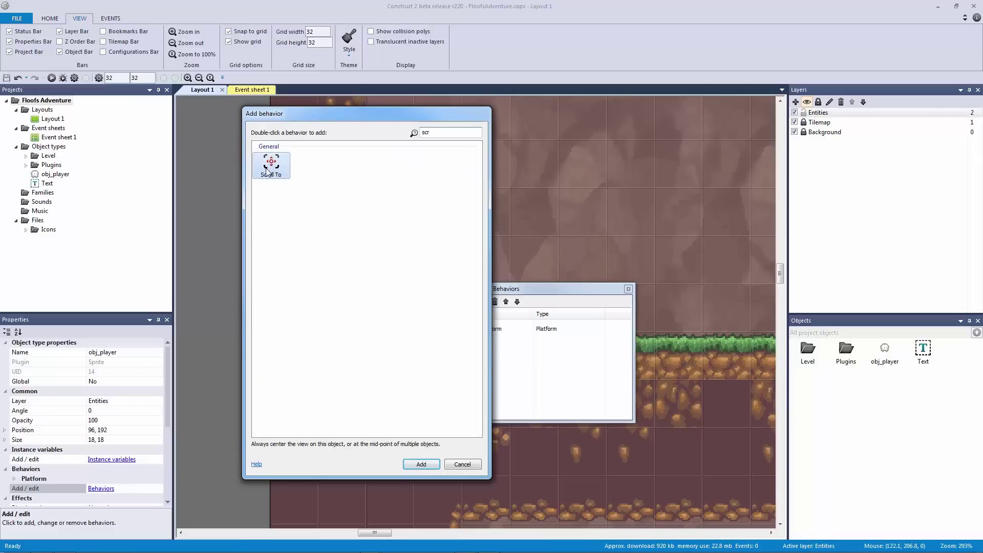
pyautogui.click(627, 290)
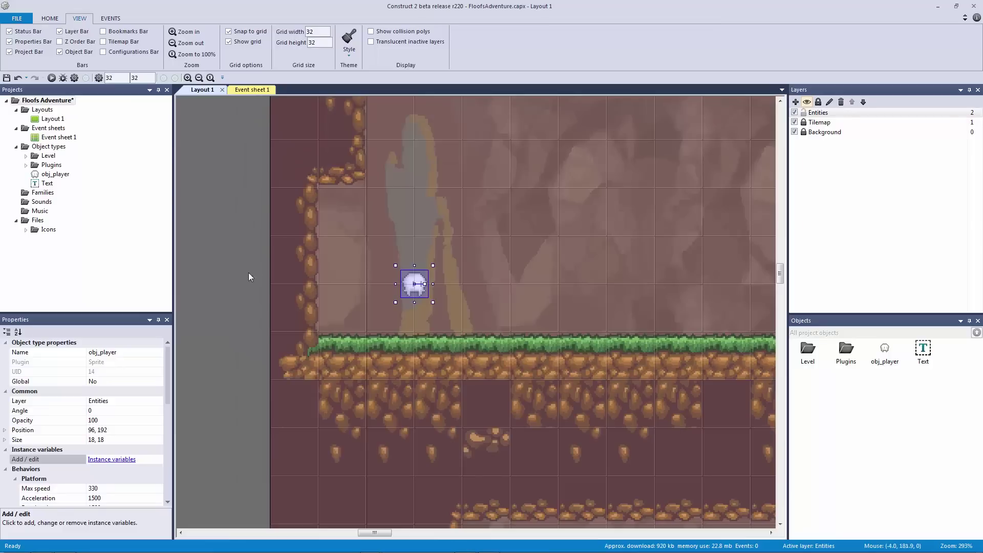
pyautogui.click(228, 278)
pyautogui.hotkey('ctrl', 's')
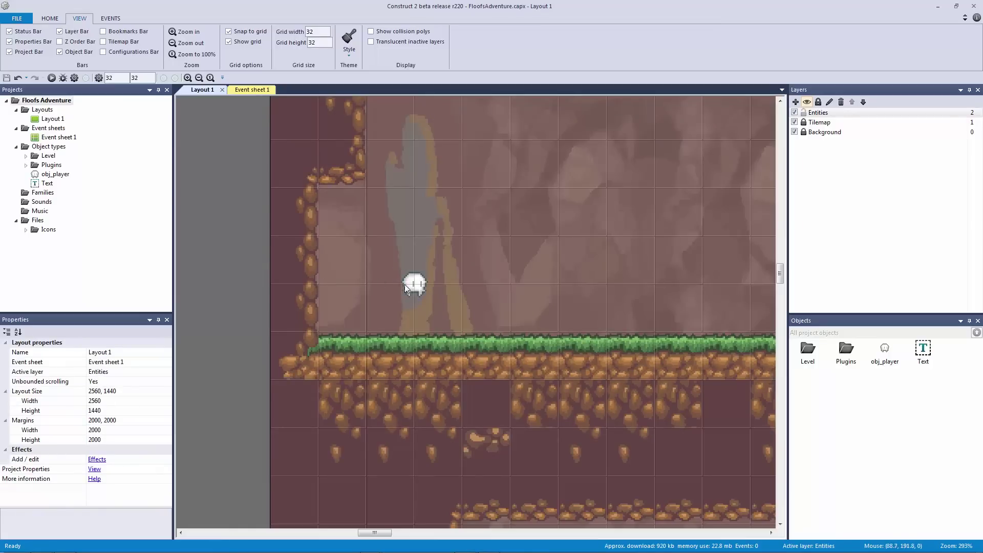
# - Preview the layout and run and jump the player rightward through the upper passage to the far wall to test the camera following
pyautogui.click(404, 284)
pyautogui.click(251, 253)
pyautogui.keyDown('ctrl'); pyautogui.scroll(-5, 239, 291); pyautogui.keyUp('ctrl')
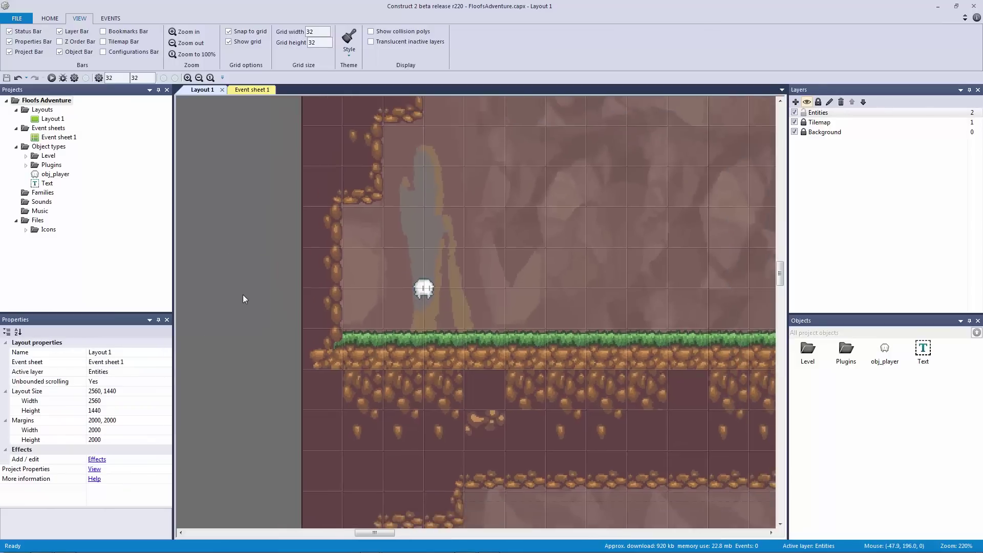
pyautogui.keyDown('ctrl'); pyautogui.scroll(1, 256, 301); pyautogui.keyUp('ctrl')
pyautogui.moveTo(324, 147); pyautogui.dragTo(374, 285)
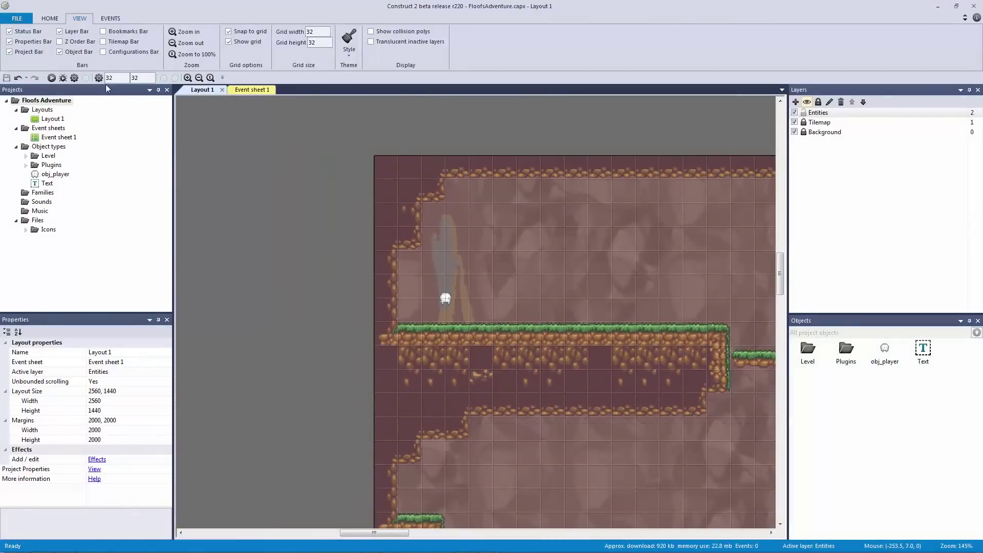
pyautogui.click(52, 78)
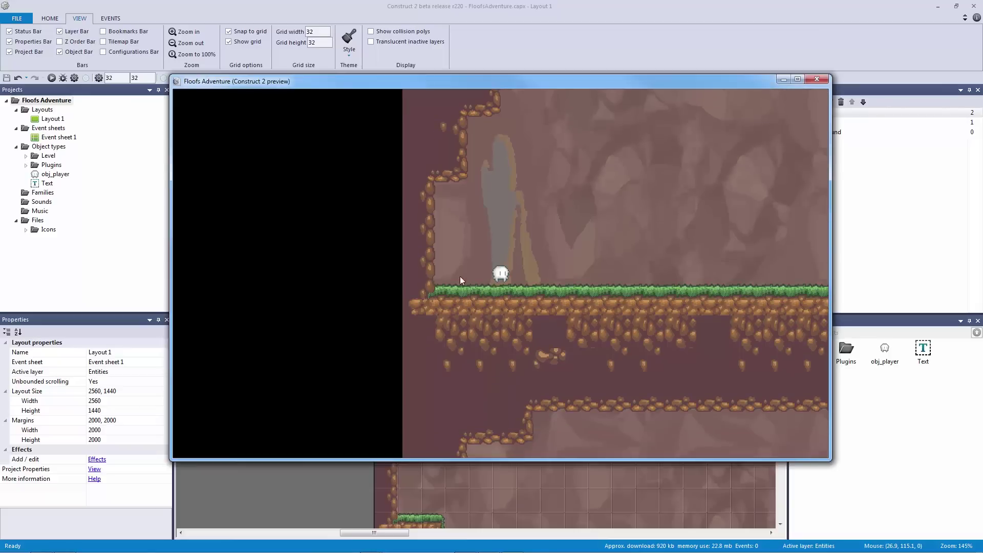
pyautogui.press('Left')
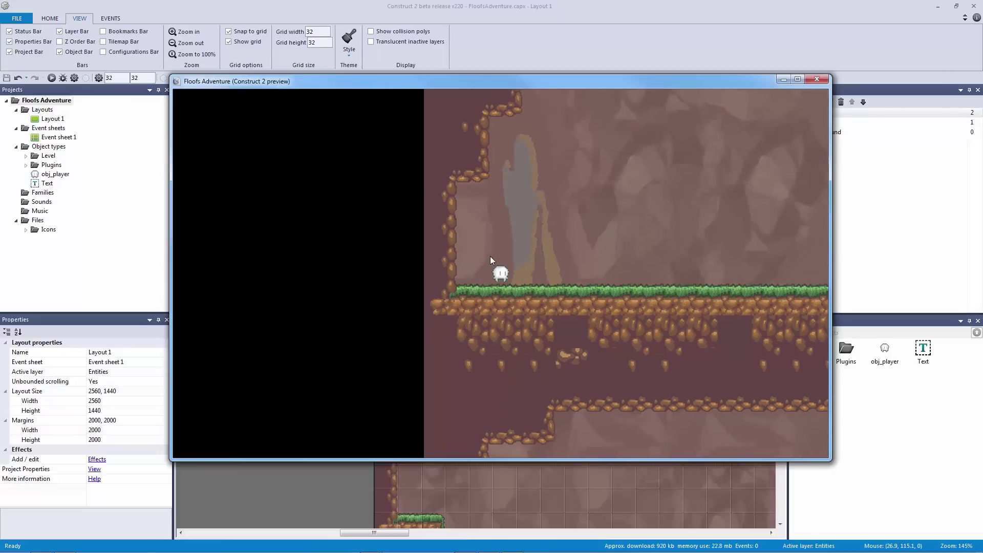
pyautogui.press('Right')
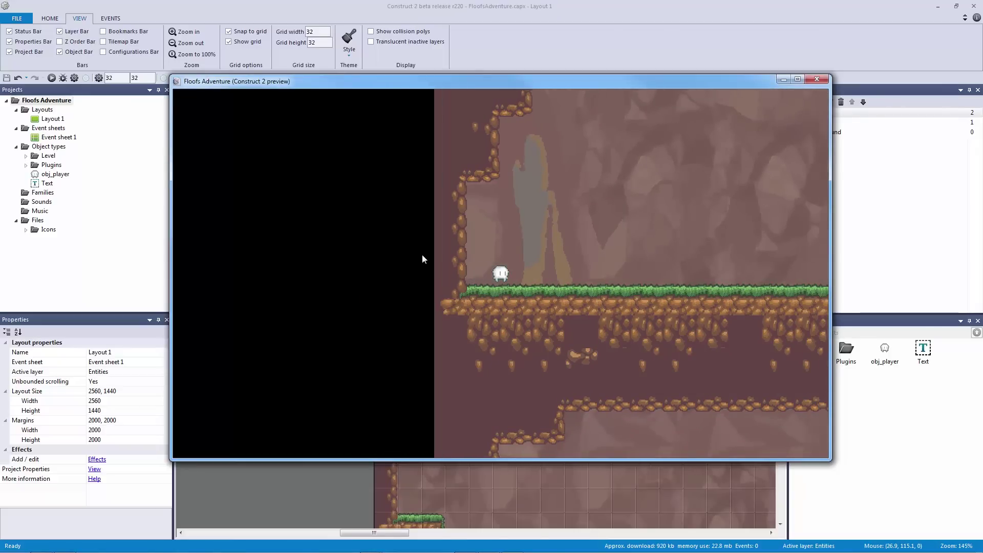
pyautogui.press('Up')
pyautogui.press('Left')
pyautogui.press('Up')
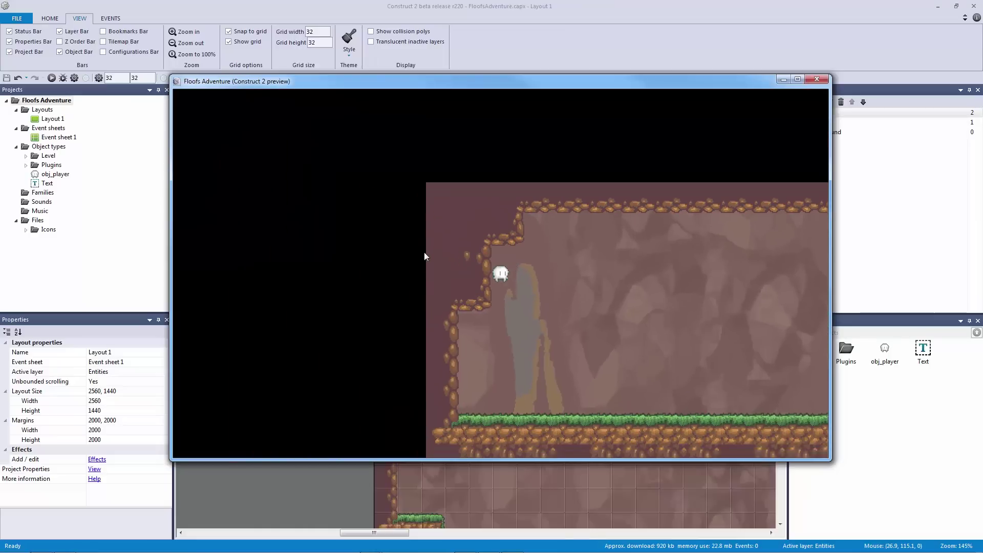
pyautogui.press('Right')
pyautogui.press('Right')
pyautogui.press('Up')
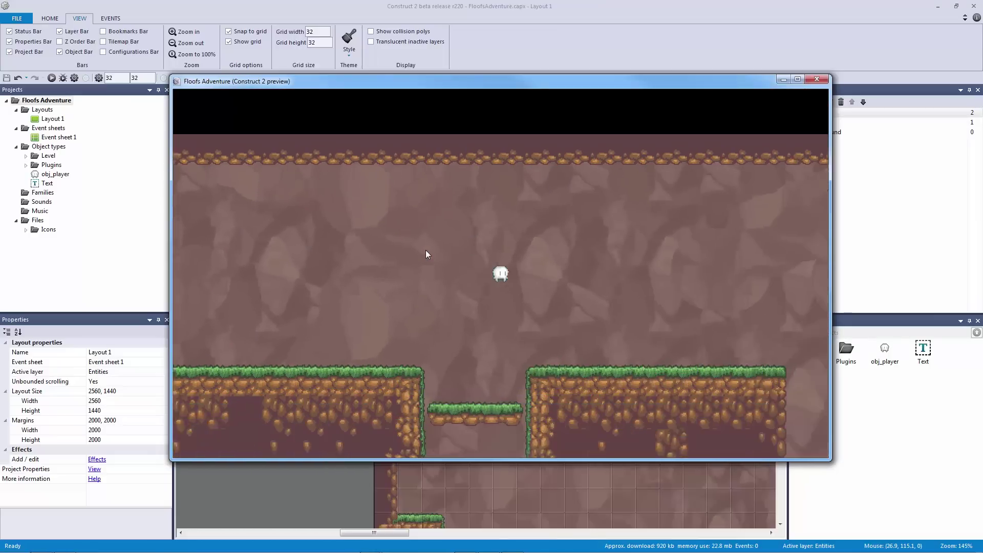
pyautogui.press('Right')
pyautogui.press('Up')
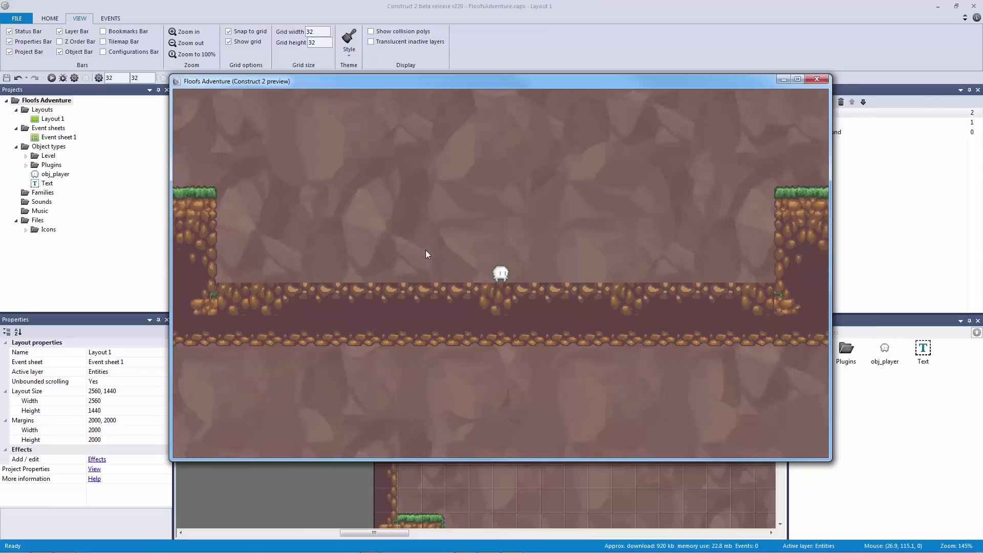
pyautogui.press('Right')
pyautogui.press('Up')
pyautogui.press('Up')
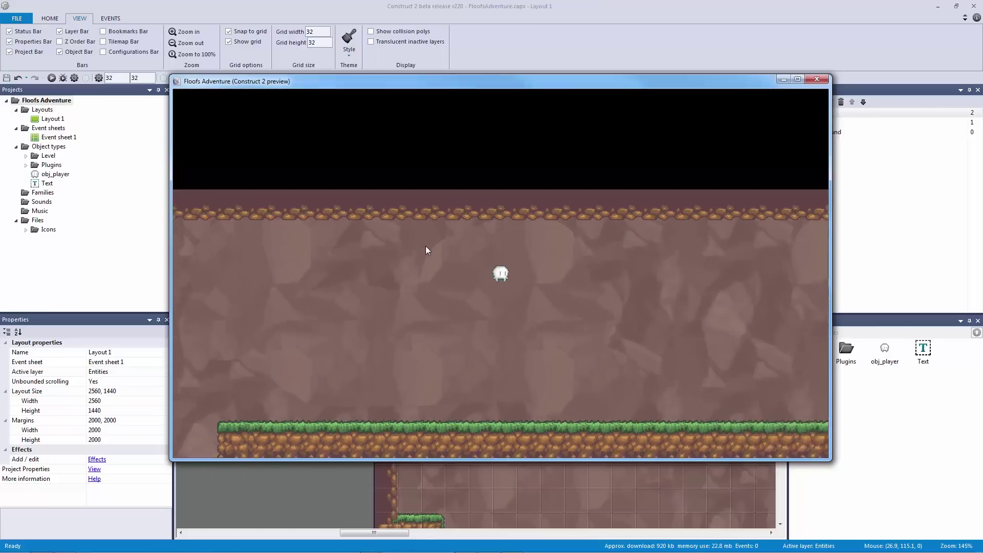
pyautogui.press('Right')
pyautogui.press('Up')
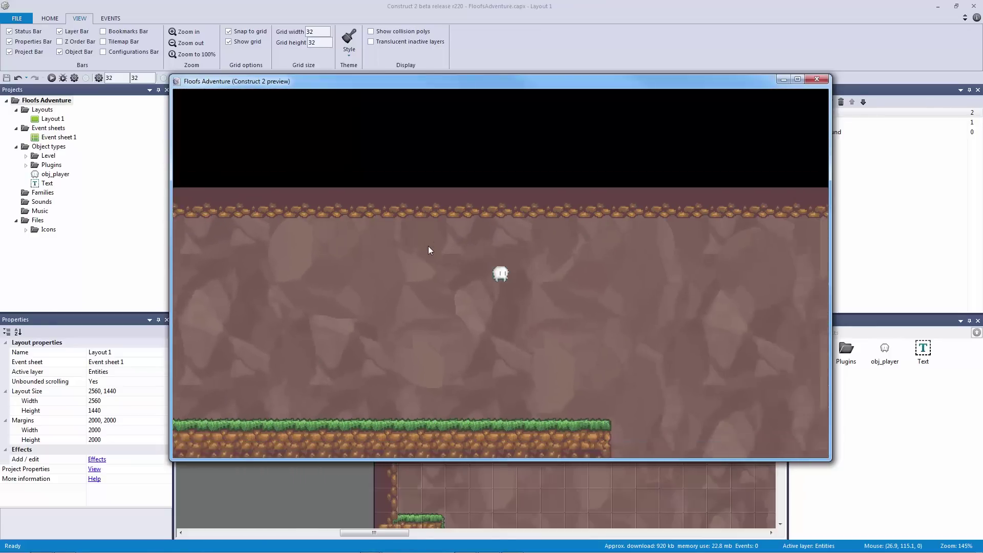
pyautogui.press('Right')
pyautogui.press('Up')
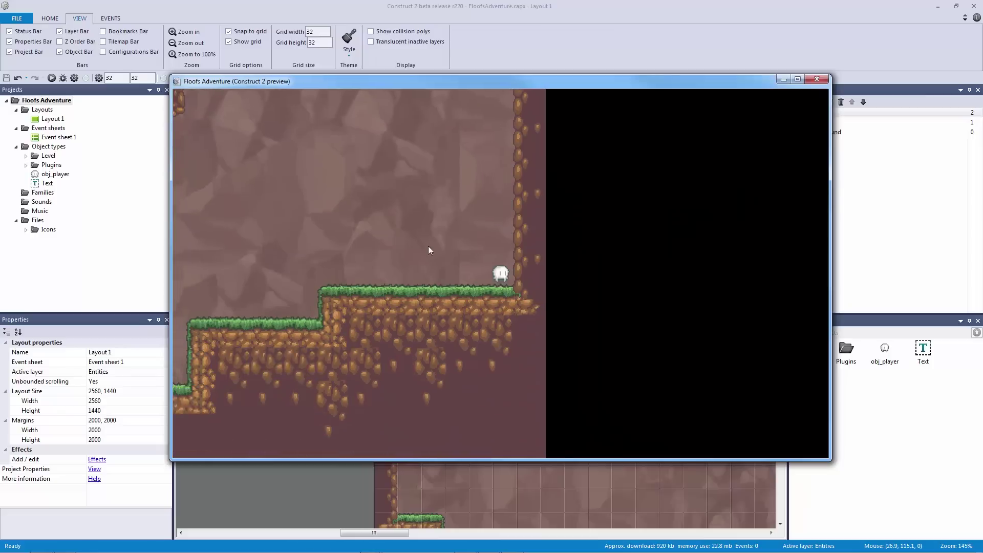
# - Run and jump the player leftward along the lower passages to the left end of the level to test the camera following
pyautogui.press('Left')
pyautogui.press('Up')
pyautogui.press('Left')
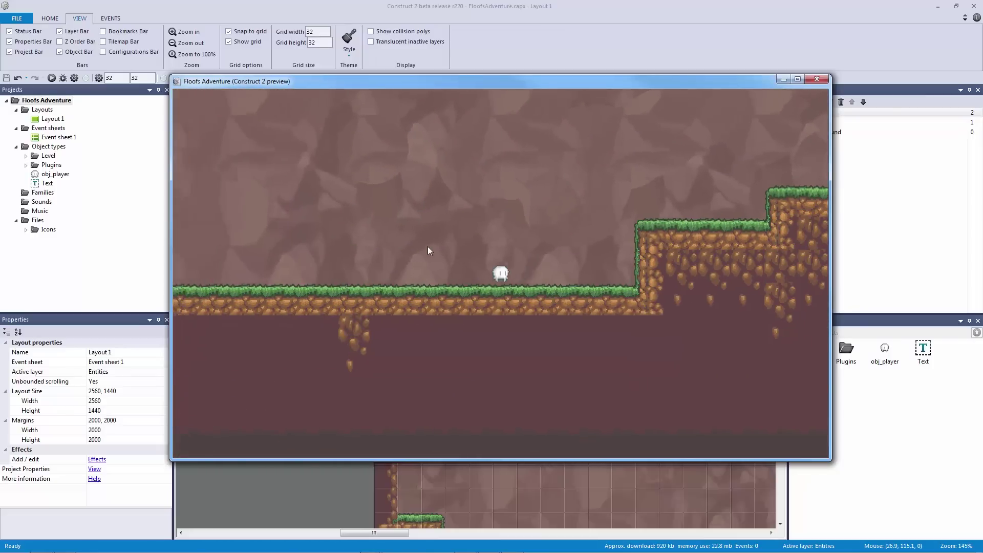
pyautogui.press('Up')
pyautogui.press('Left')
pyautogui.press('Up')
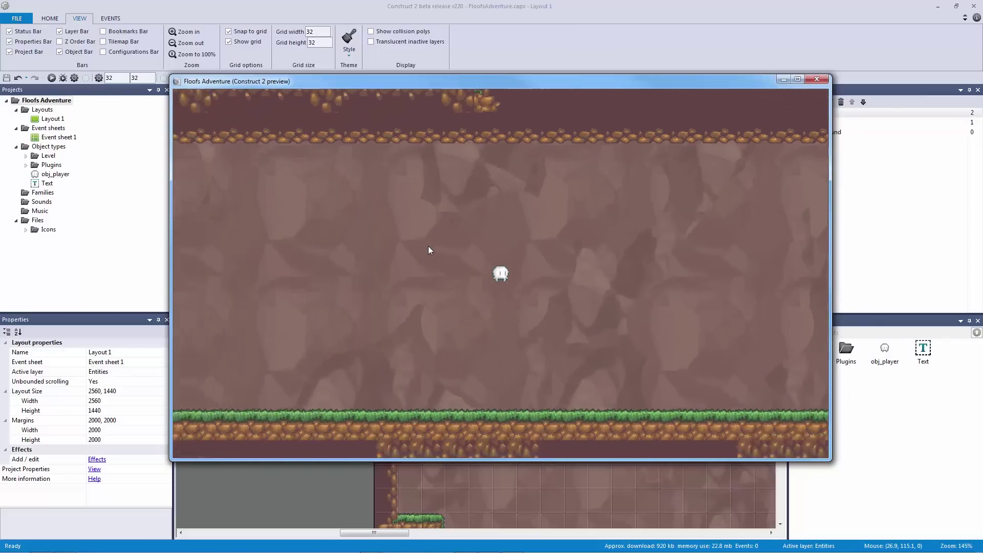
pyautogui.press('Left')
pyautogui.press('Up')
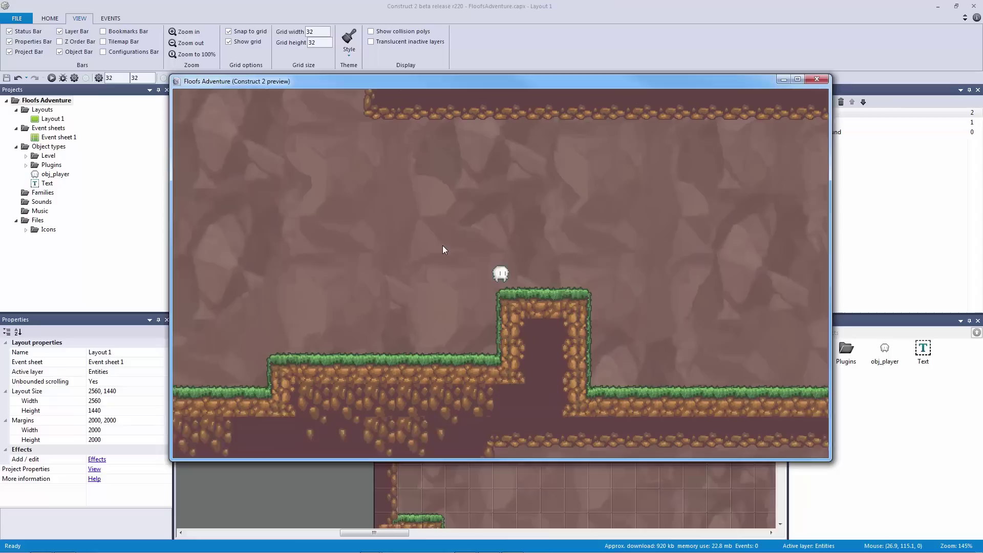
pyautogui.press('Left')
pyautogui.press('Up')
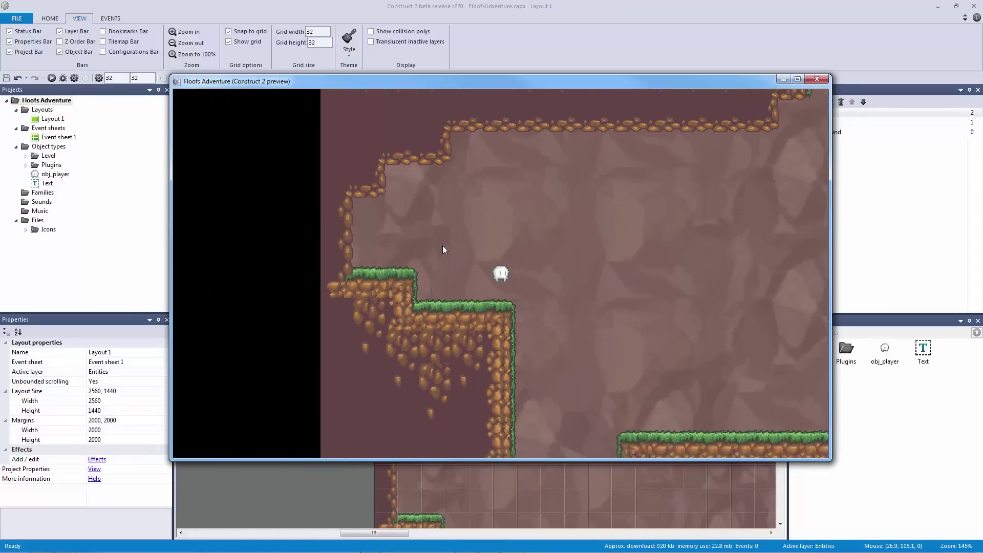
# - Drop the player into the lowest corridor, run right and test jumping over the tall pillar
pyautogui.press('Right')
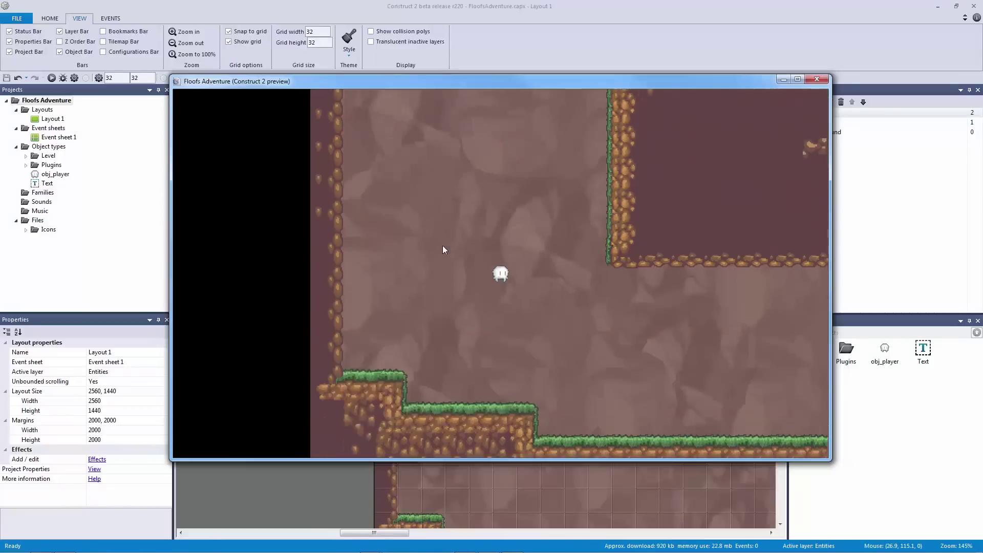
pyautogui.press('Right')
pyautogui.press('Up')
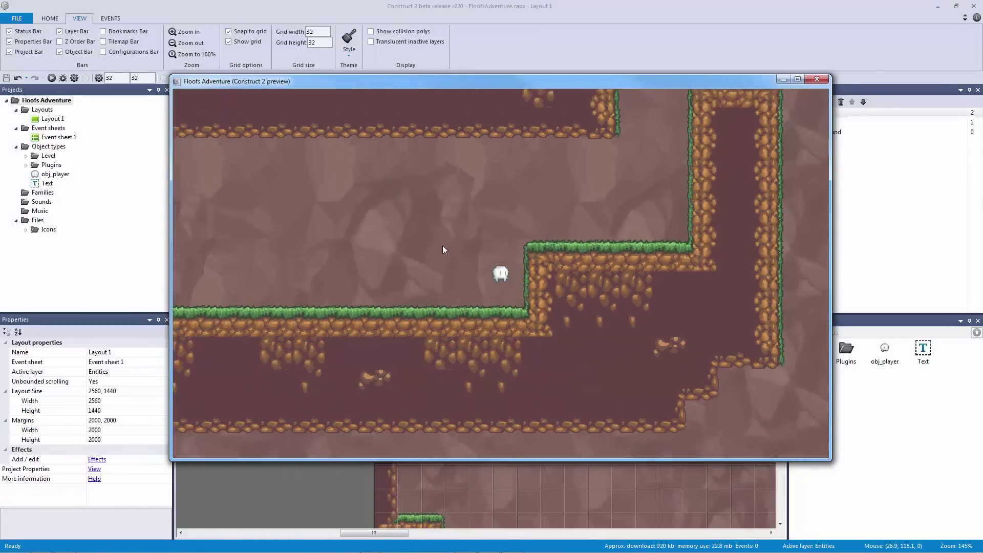
pyautogui.press('Up')
pyautogui.press('Right')
pyautogui.press('Up')
pyautogui.press('Up')
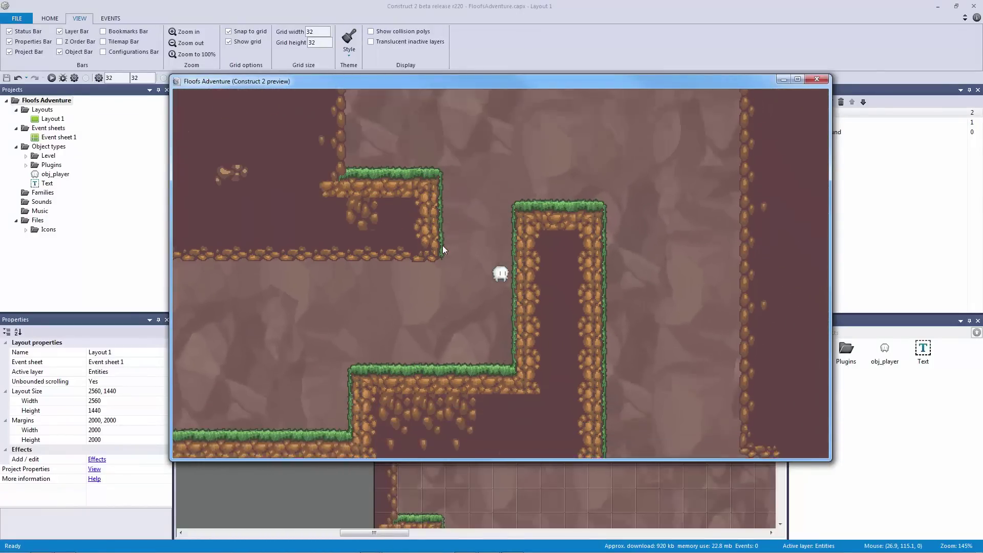
pyautogui.press('Up')
pyautogui.press('Left')
pyautogui.press('Right')
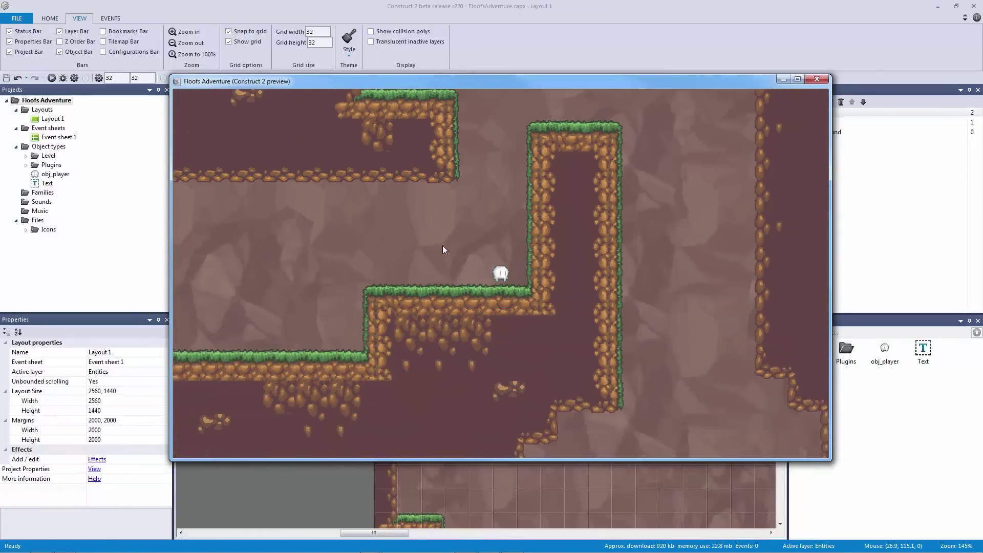
pyautogui.press('Up')
pyautogui.press('Left')
pyautogui.press('Right')
pyautogui.press('Up')
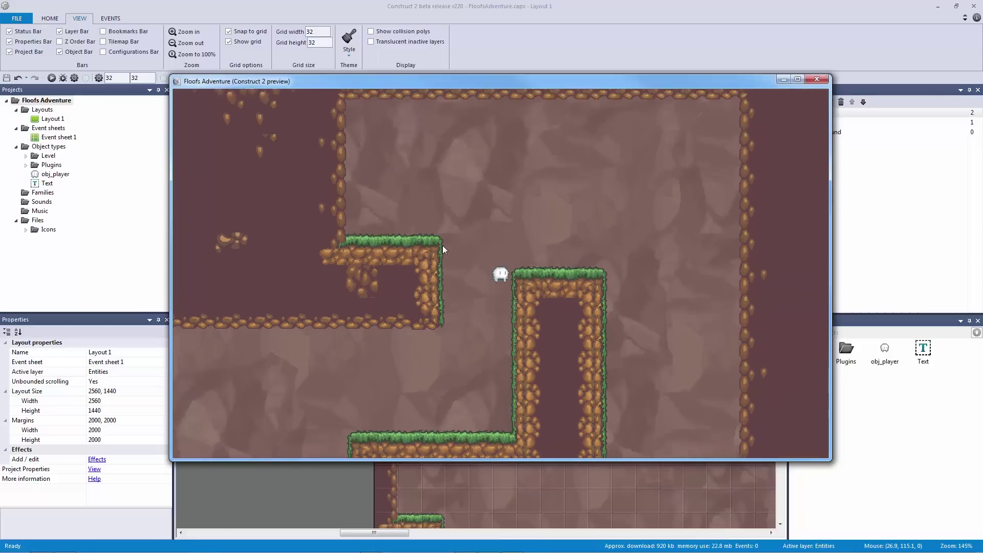
# - Test jumps again at the left shaft wall and against the tall pillar, and close the preview
pyautogui.press('Left')
pyautogui.press('Left')
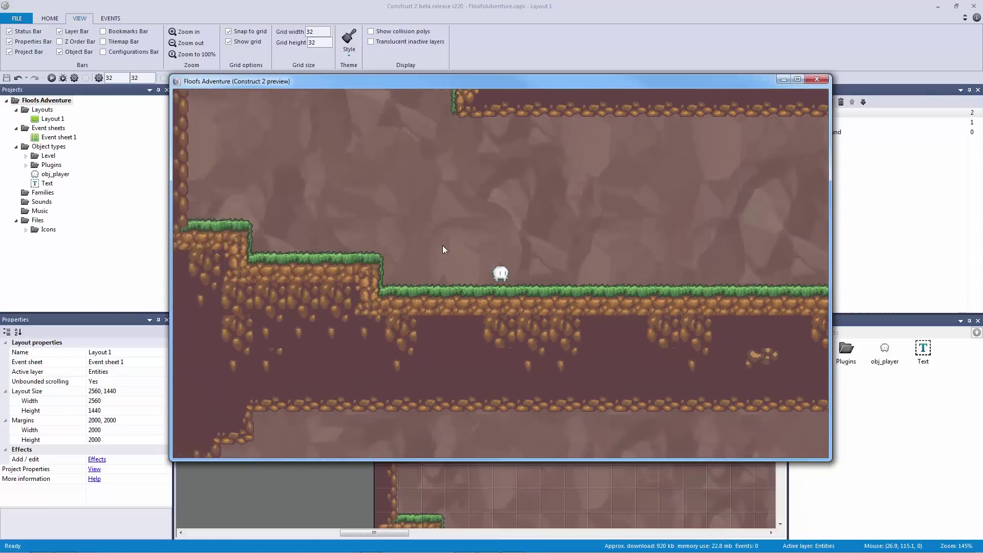
pyautogui.press('Up')
pyautogui.press('Up')
pyautogui.press('Right')
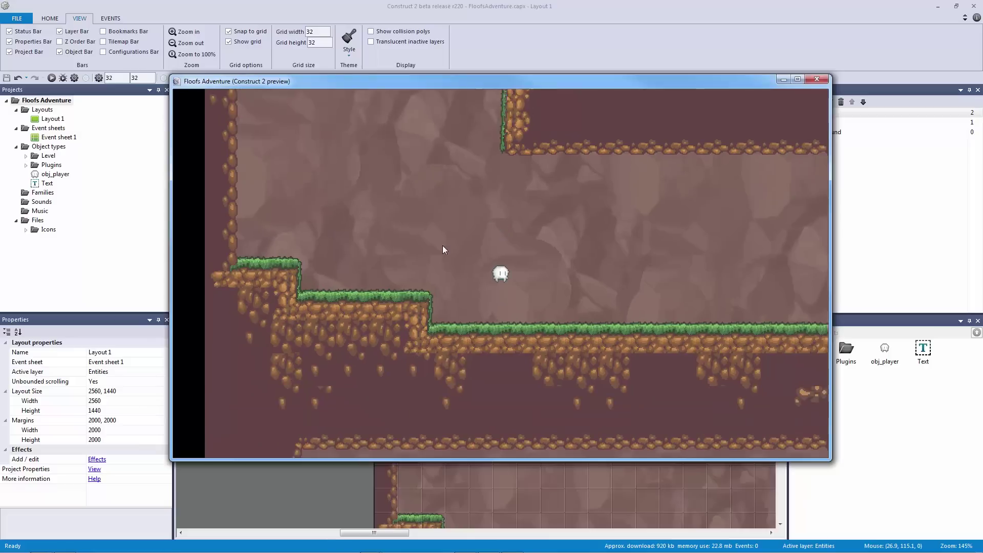
pyautogui.press('Left')
pyautogui.press('Up')
pyautogui.press('Right')
pyautogui.press('Up')
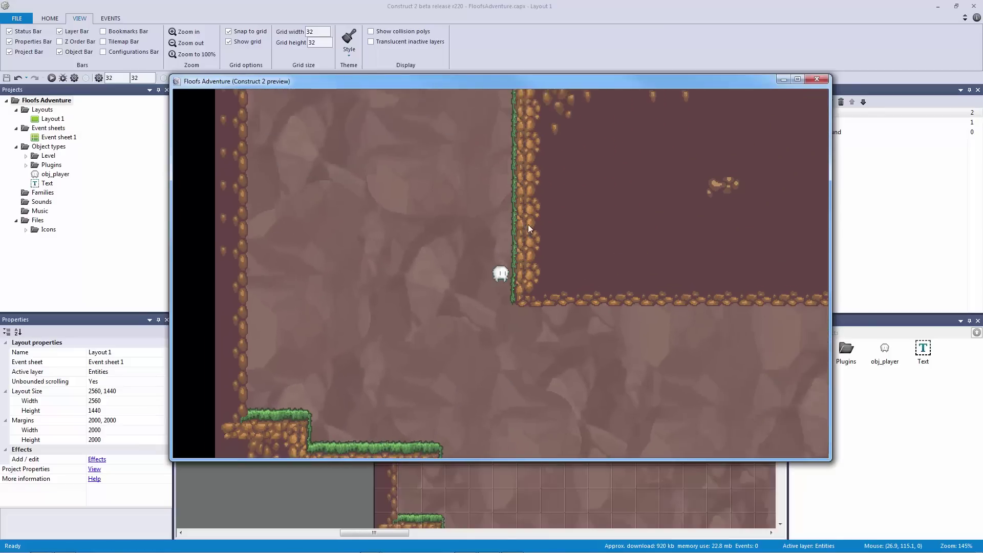
pyautogui.press('Up')
pyautogui.press('Left')
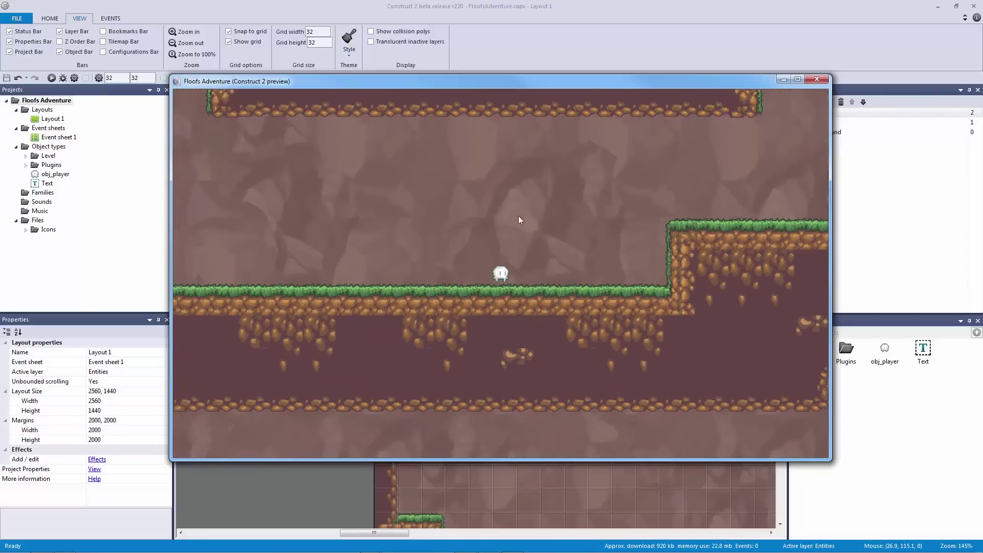
pyautogui.press('Right')
pyautogui.press('Up')
pyautogui.press('Up')
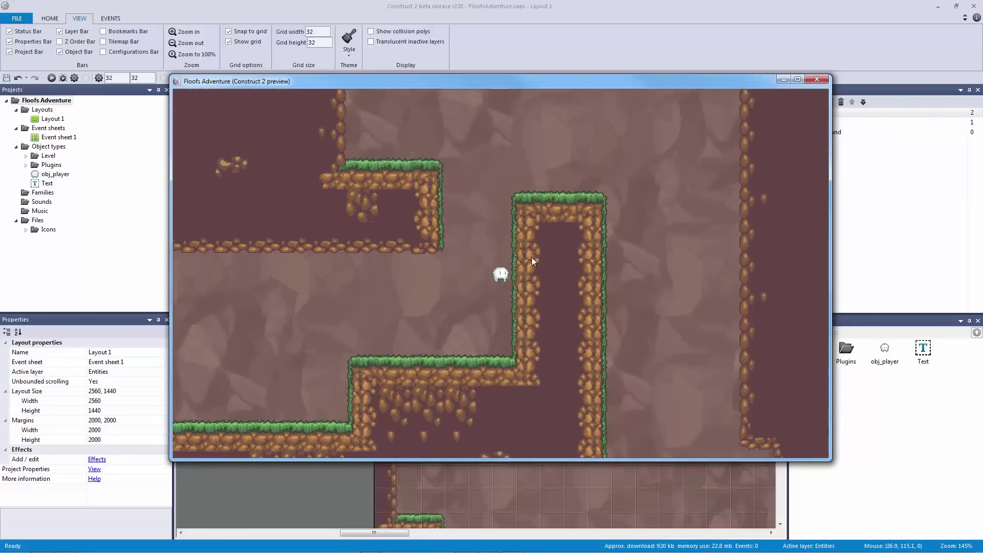
pyautogui.press('Up')
pyautogui.press('Left')
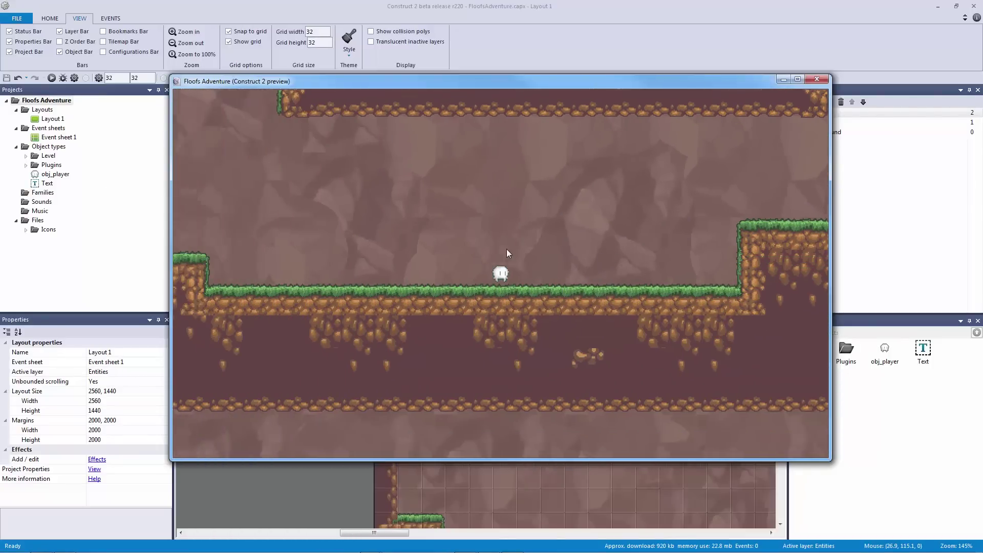
pyautogui.press('Up')
pyautogui.press('Right')
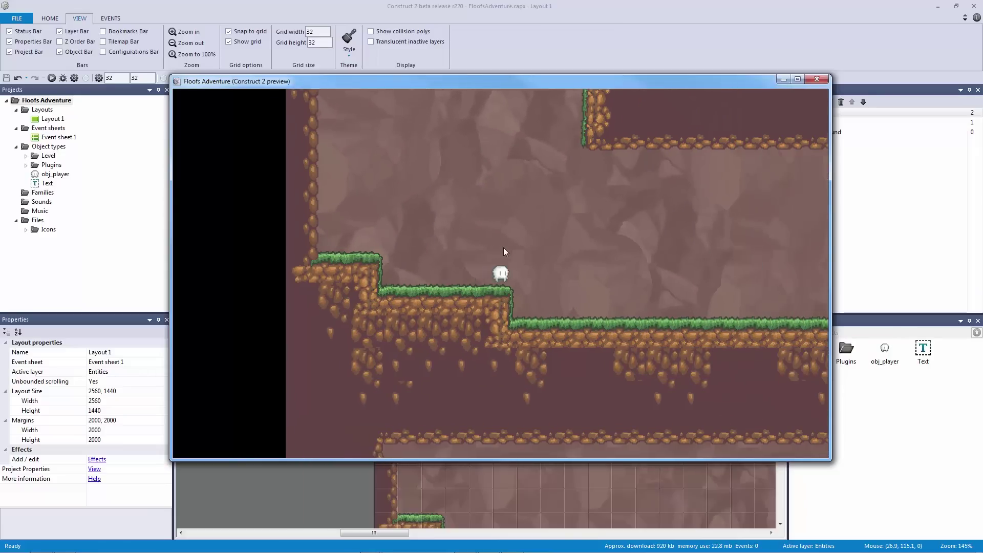
pyautogui.press('Up')
pyautogui.press('Up')
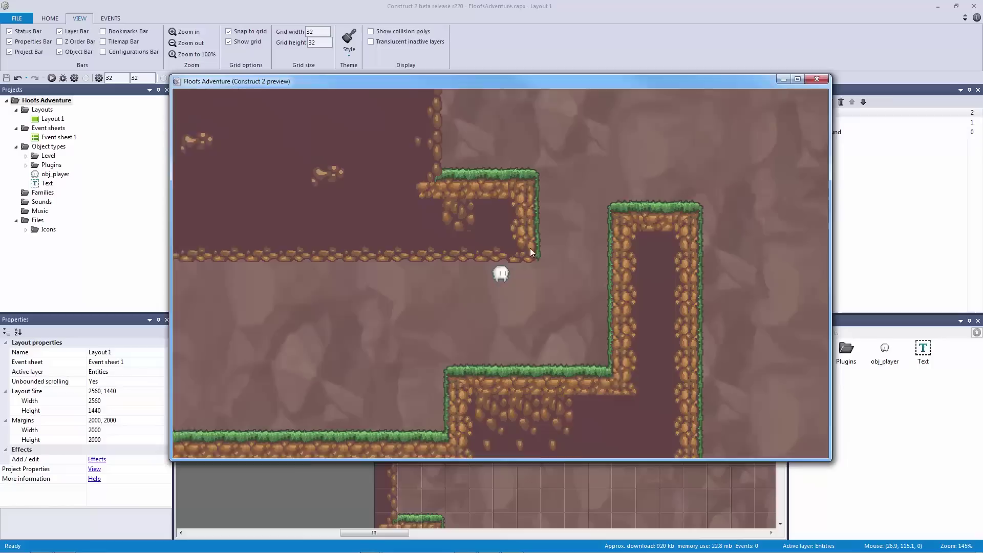
pyautogui.click(816, 79)
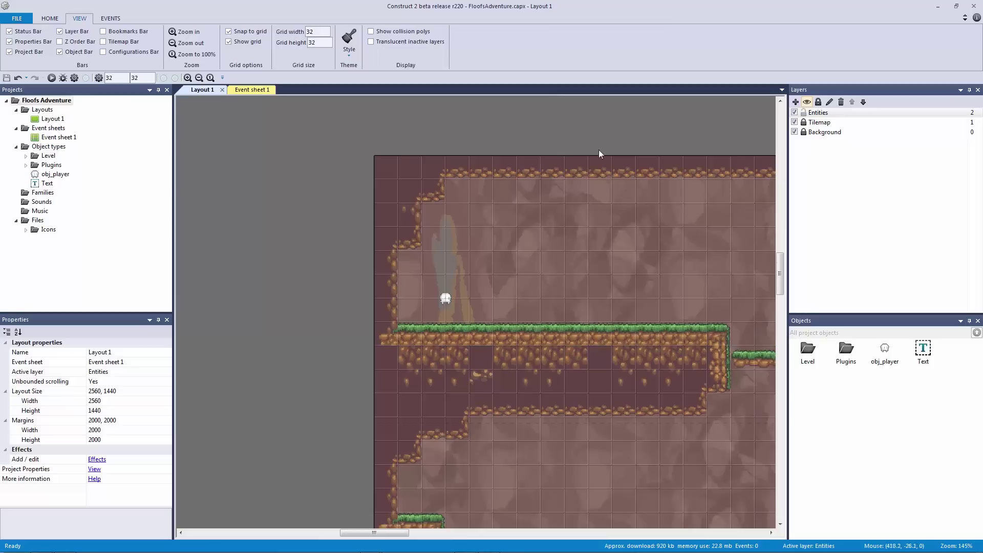
# - Insert a new Sprite object in the empty area outside the layout, left of the level
pyautogui.moveTo(322, 185); pyautogui.dragTo(588, 200, button='middle')
pyautogui.doubleClick(344, 188)
pyautogui.doubleClick(410, 253)
pyautogui.click(373, 266)
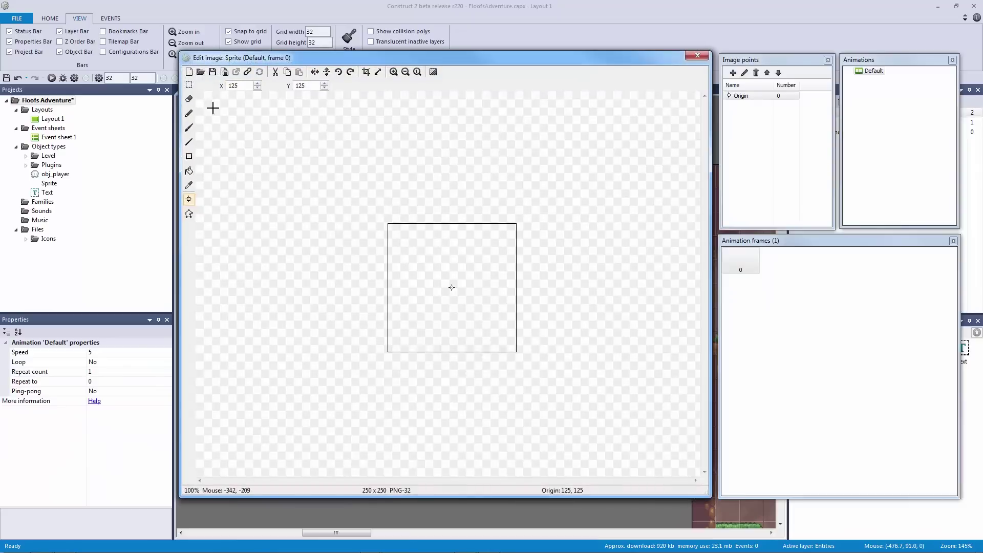
# - Load Powerup_Icon.png from the FloofsAdventure_Assets Level folder as the sprite's image and close the image editor
pyautogui.click(200, 71)
pyautogui.moveTo(404, 152); pyautogui.dragTo(340, 130)
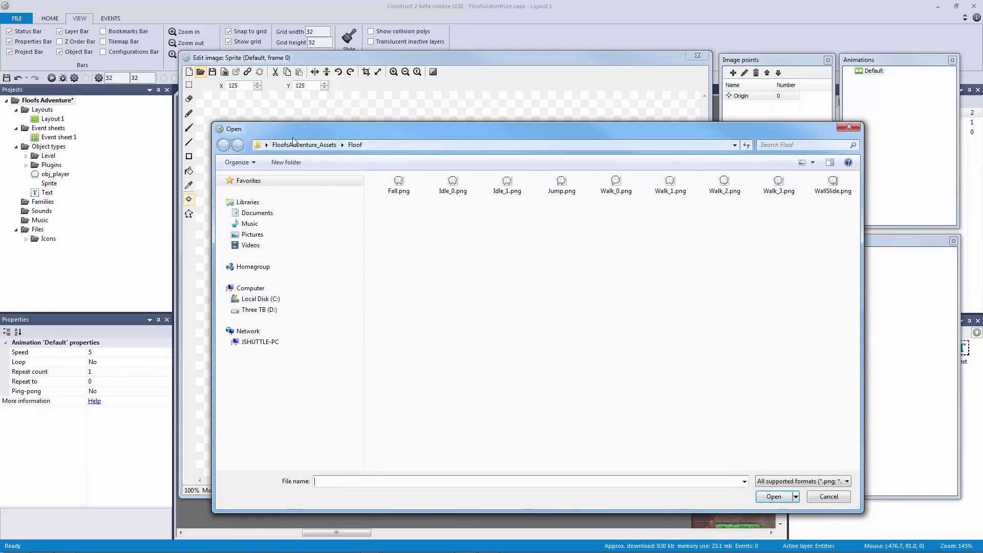
pyautogui.click(303, 145)
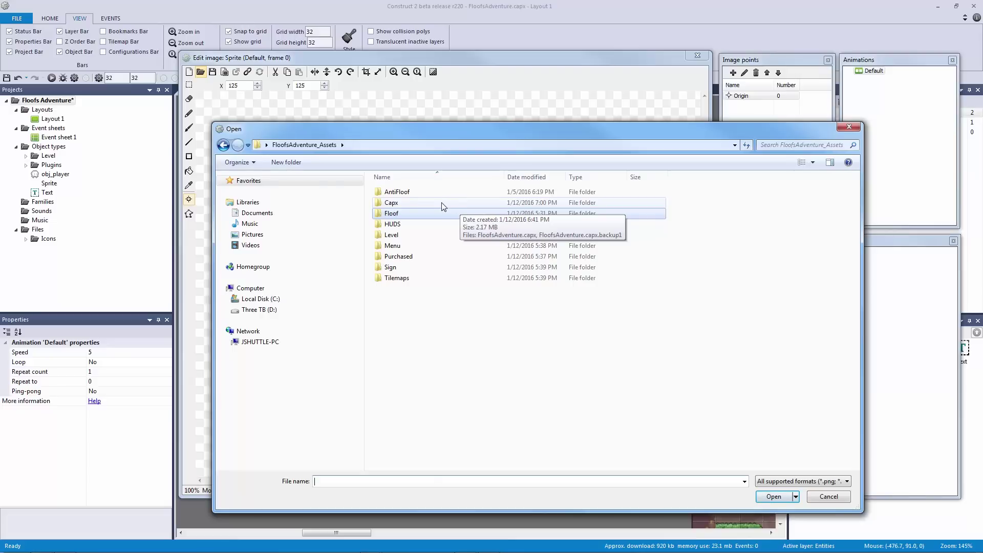
pyautogui.doubleClick(430, 235)
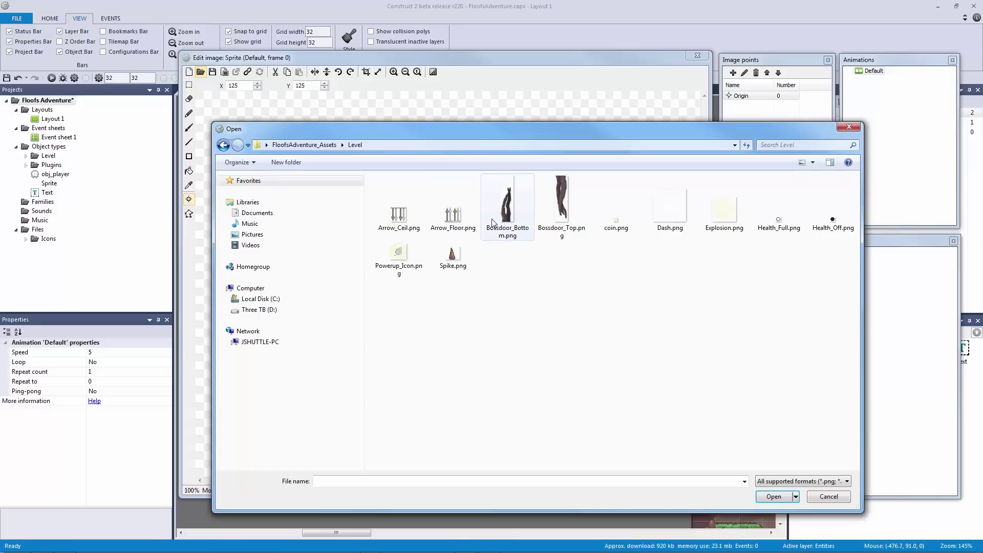
pyautogui.doubleClick(398, 251)
pyautogui.click(696, 55)
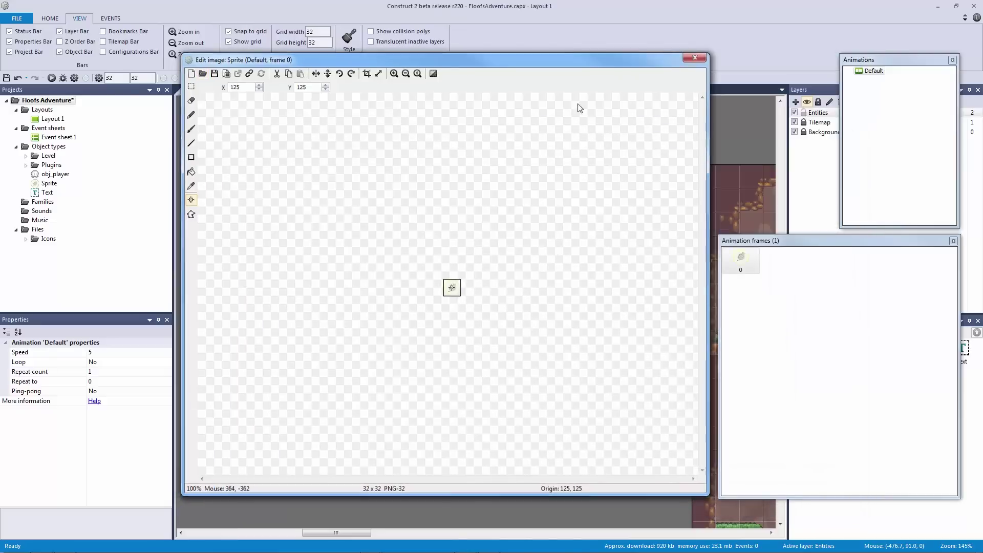
# - Rename the new sprite as obj_powerup and move it one grid cell to the left
pyautogui.click(152, 351)
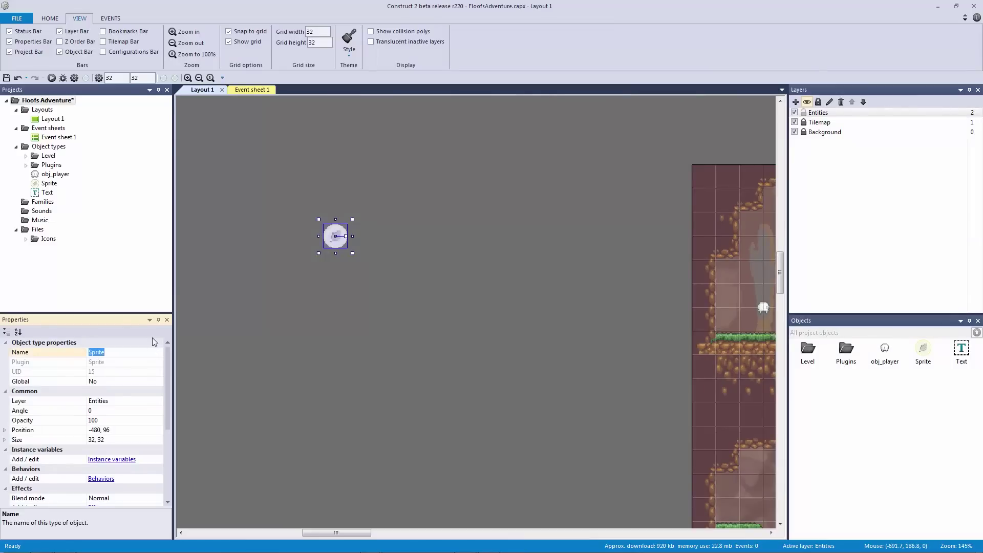
pyautogui.write('obj_powerup')
pyautogui.press('Return')
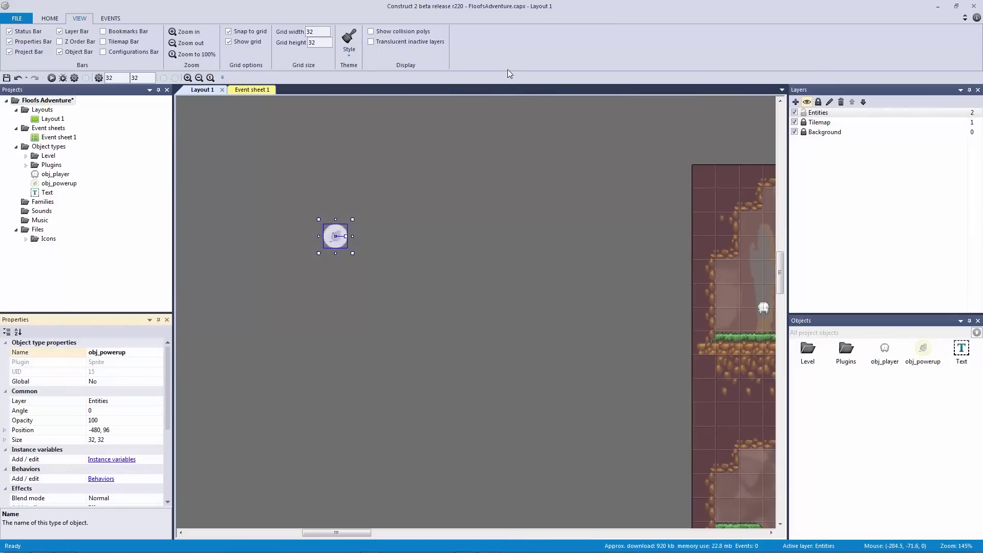
pyautogui.click(407, 237)
pyautogui.moveTo(337, 234); pyautogui.dragTo(314, 232)
# - Insert another Sprite object beside the power-up and load coin.png from the Level assets folder as its image
pyautogui.click(354, 241)
pyautogui.doubleClick(360, 241)
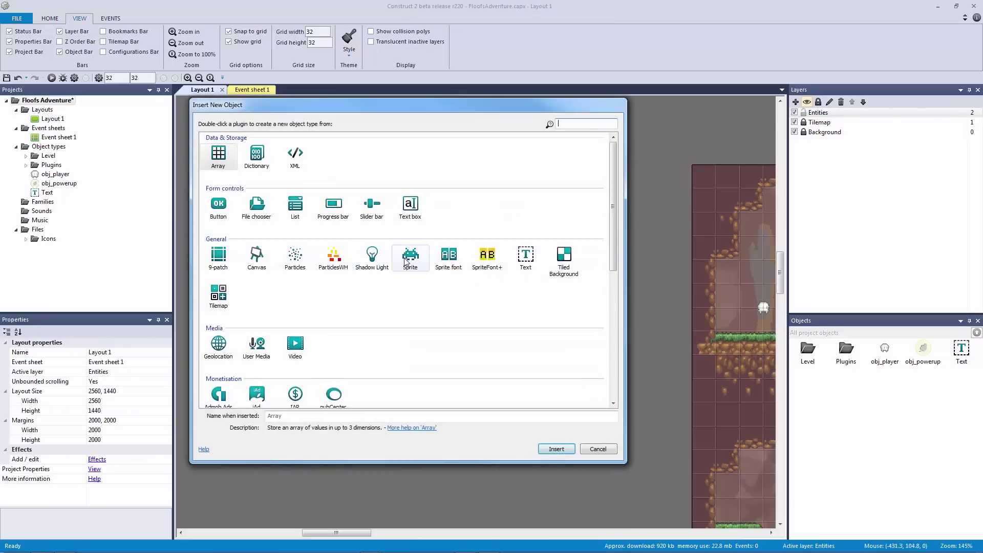
pyautogui.doubleClick(409, 256)
pyautogui.click(366, 248)
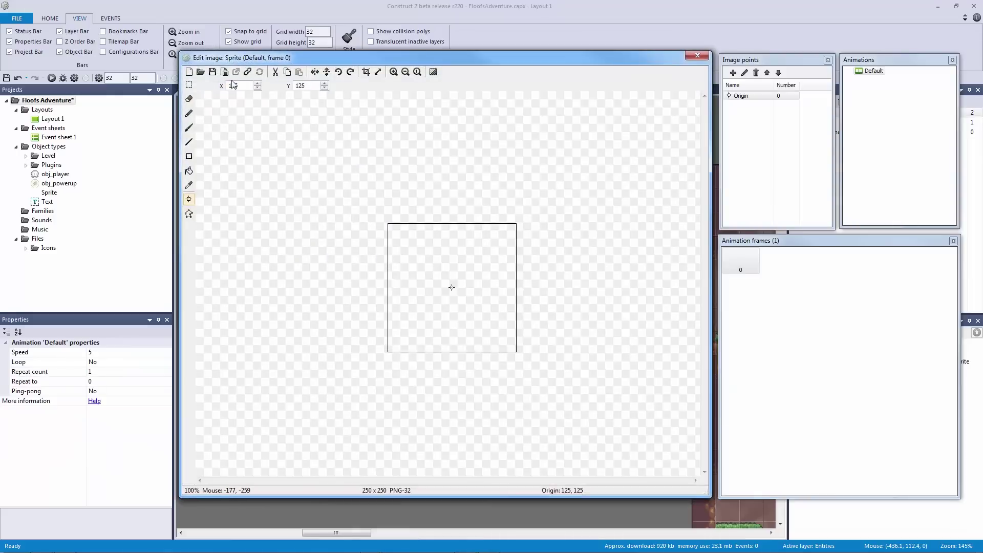
pyautogui.click(201, 73)
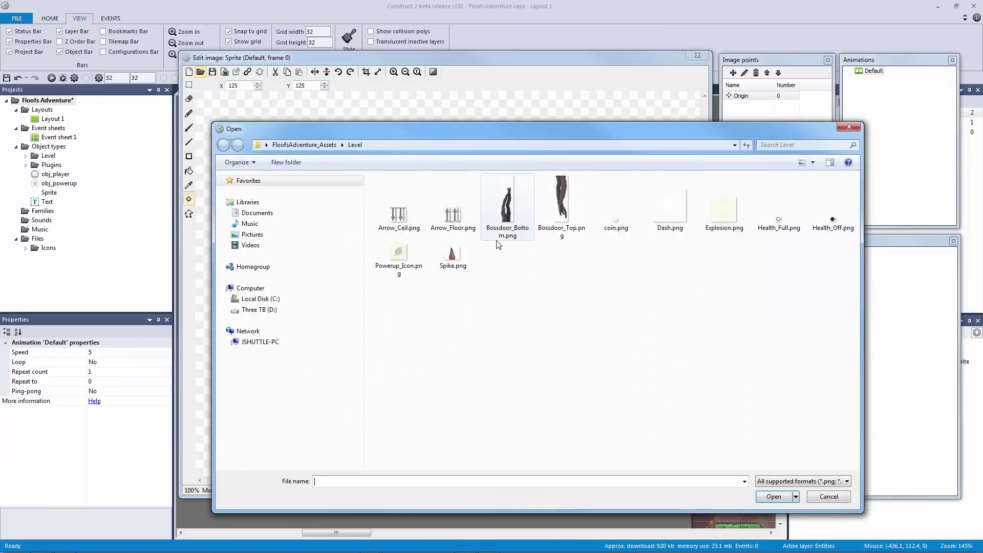
pyautogui.click(507, 231)
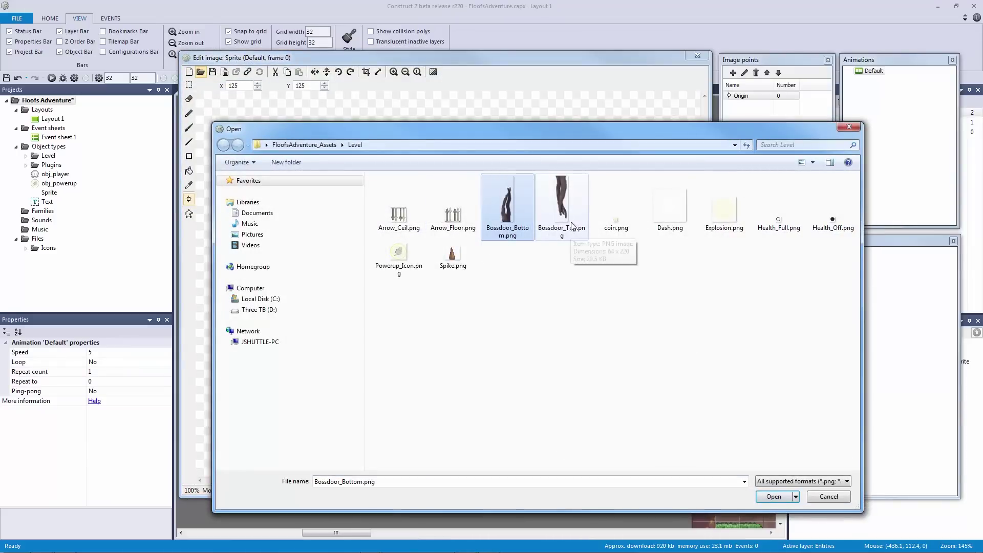
pyautogui.click(618, 225)
pyautogui.click(775, 497)
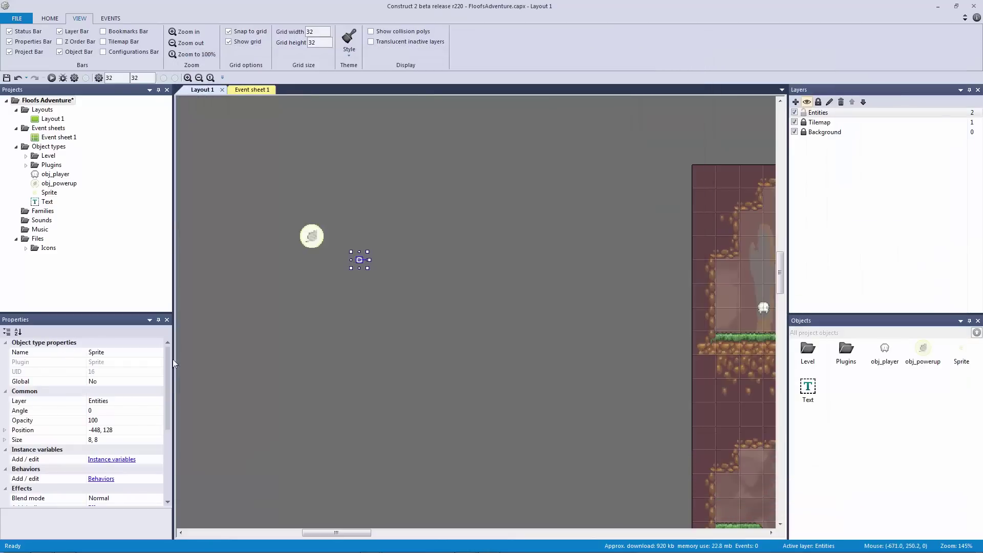
# - Rename the coin sprite as obj_coin and move it up level with the power-up
pyautogui.click(130, 355)
pyautogui.write('obj_coin')
pyautogui.press('Return')
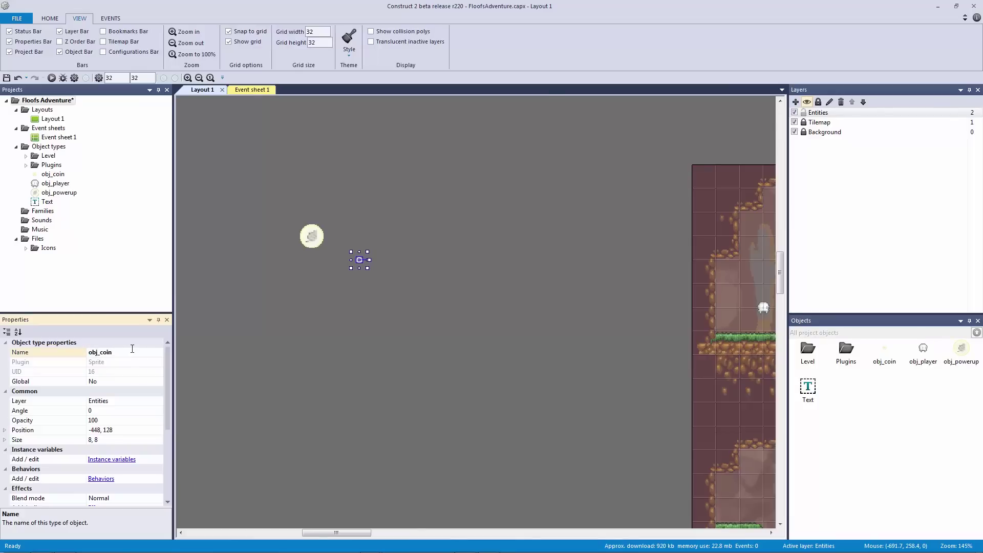
pyautogui.click(368, 270)
pyautogui.moveTo(359, 259); pyautogui.dragTo(359, 236)
pyautogui.click(355, 297)
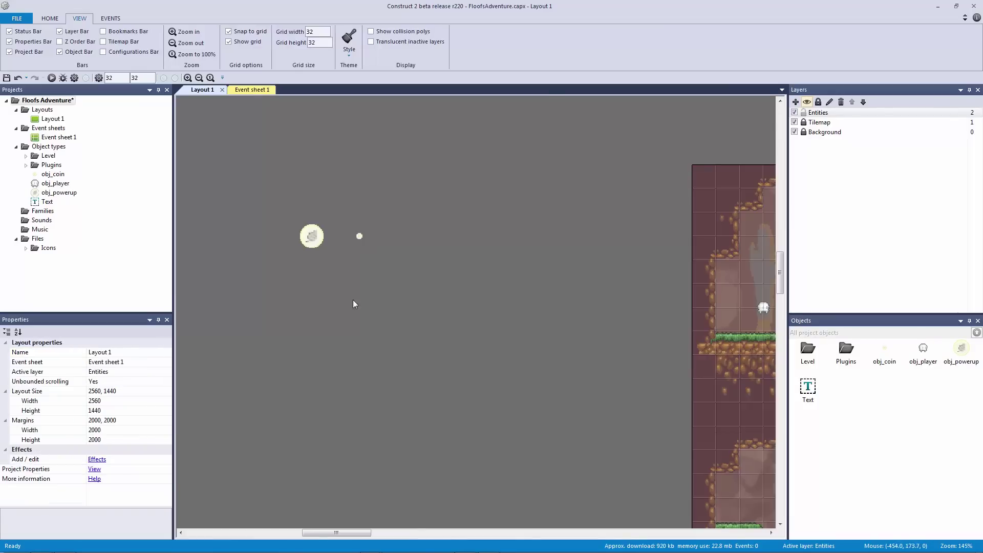
# - Insert a Sprite object below and left of the power-up with Spike.png as its image, and close the image editor
pyautogui.doubleClick(416, 316)
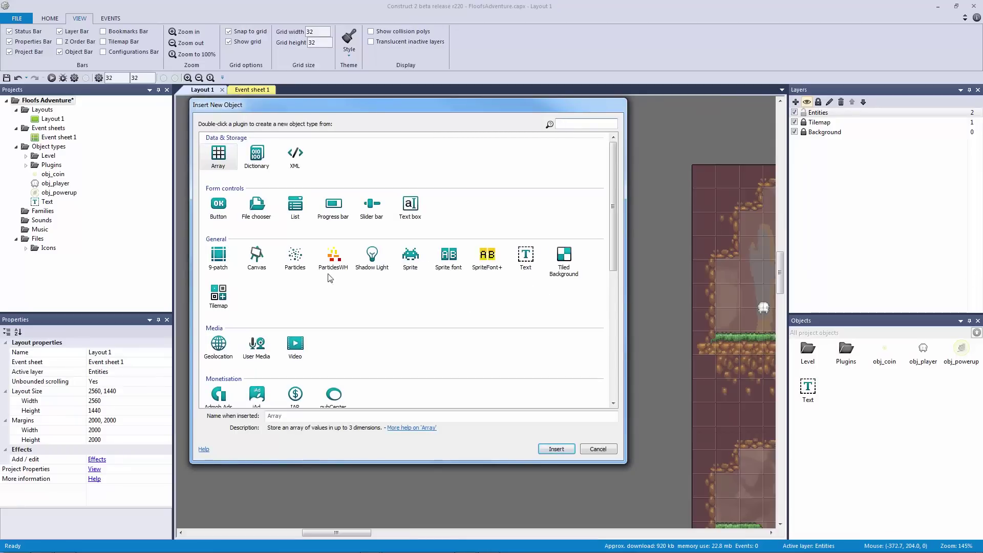
pyautogui.doubleClick(410, 256)
pyautogui.click(317, 320)
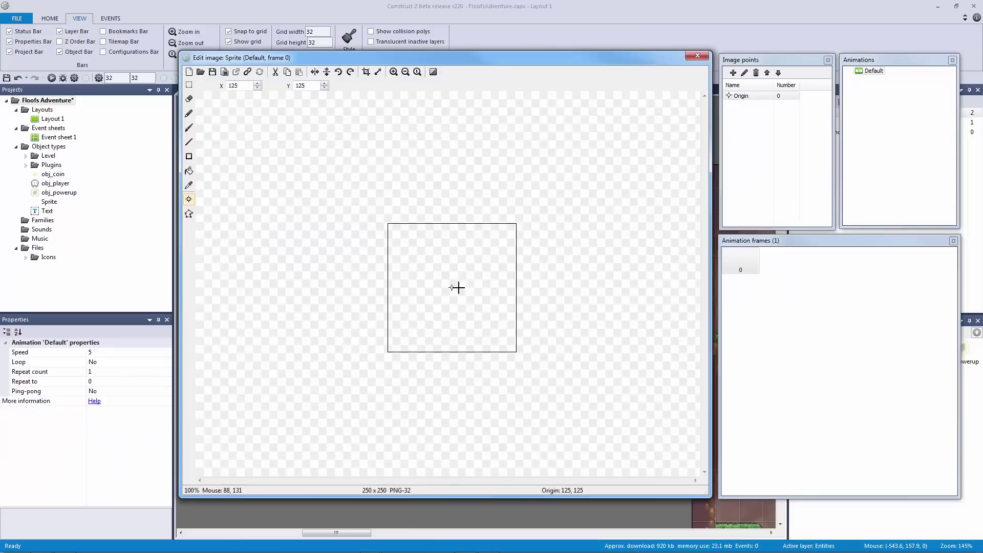
pyautogui.click(200, 71)
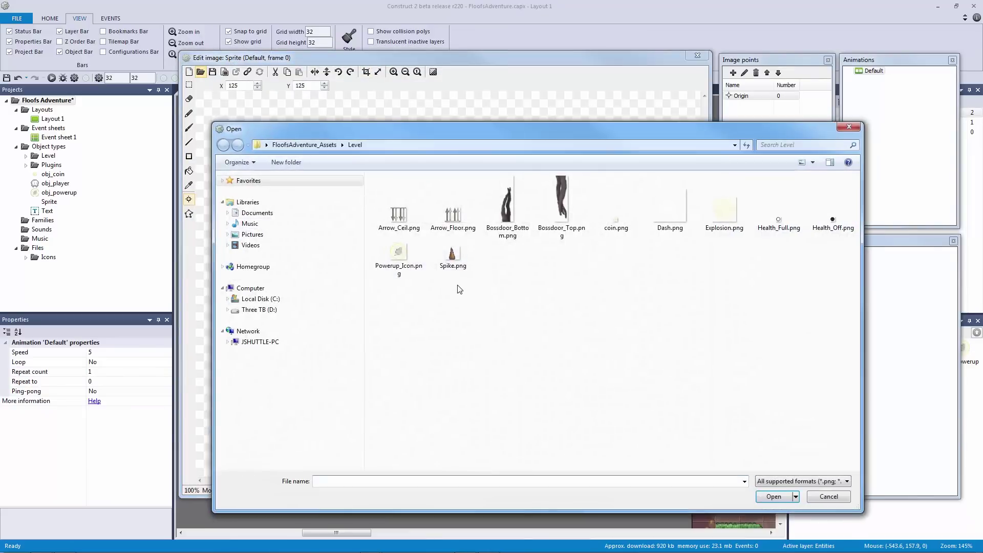
pyautogui.doubleClick(453, 256)
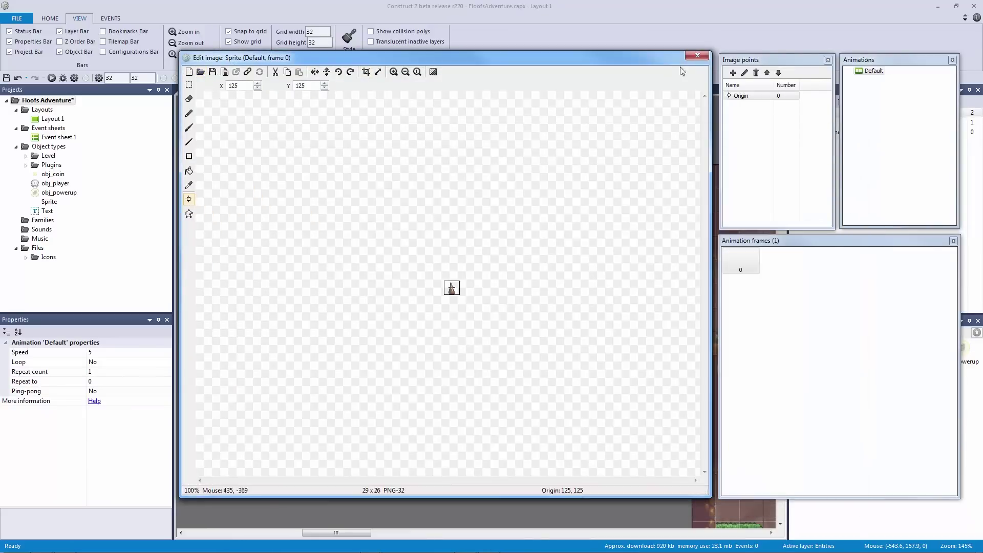
pyautogui.click(697, 55)
# - Move the spike sprite in line with the power-up at -576, 96 and rename it as obj_spike
pyautogui.click(309, 279)
pyautogui.click(268, 252)
pyautogui.moveTo(268, 251); pyautogui.dragTo(268, 237)
pyautogui.click(338, 297)
pyautogui.click(265, 241)
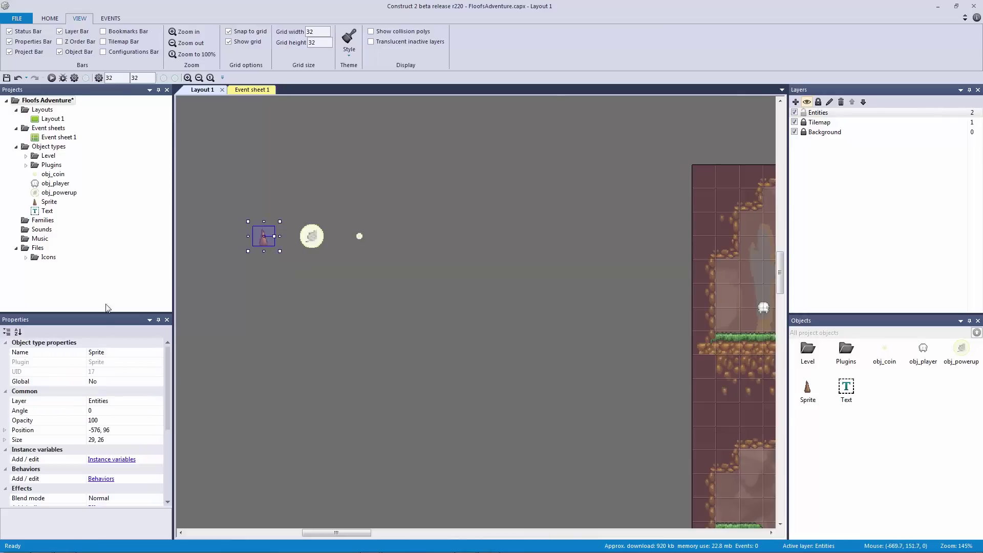
pyautogui.click(138, 355)
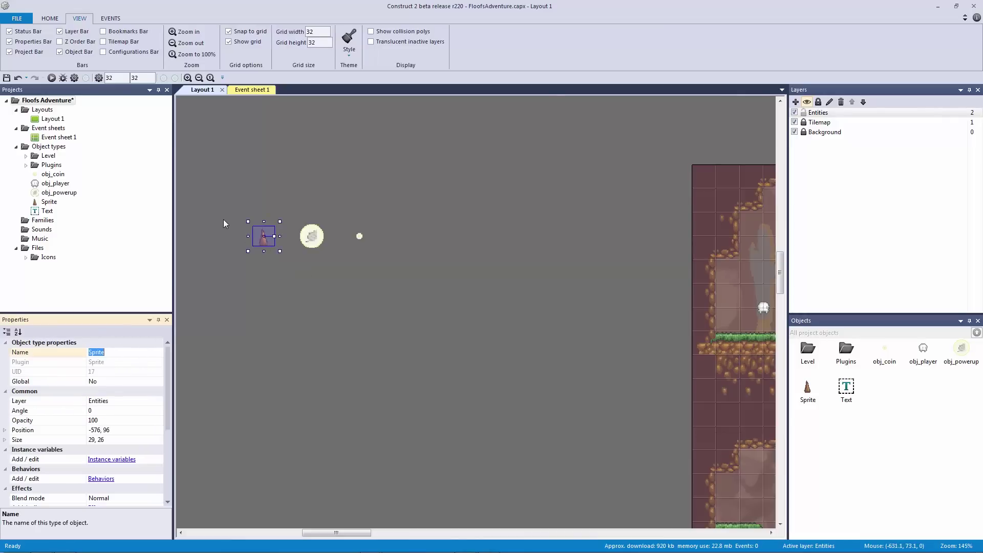
pyautogui.write('obj_spike')
pyautogui.press('Return')
# - Insert a Sprite object near the coin with Dash.png as its image, and close the image editor
pyautogui.click(431, 276)
pyautogui.doubleClick(396, 293)
pyautogui.doubleClick(410, 258)
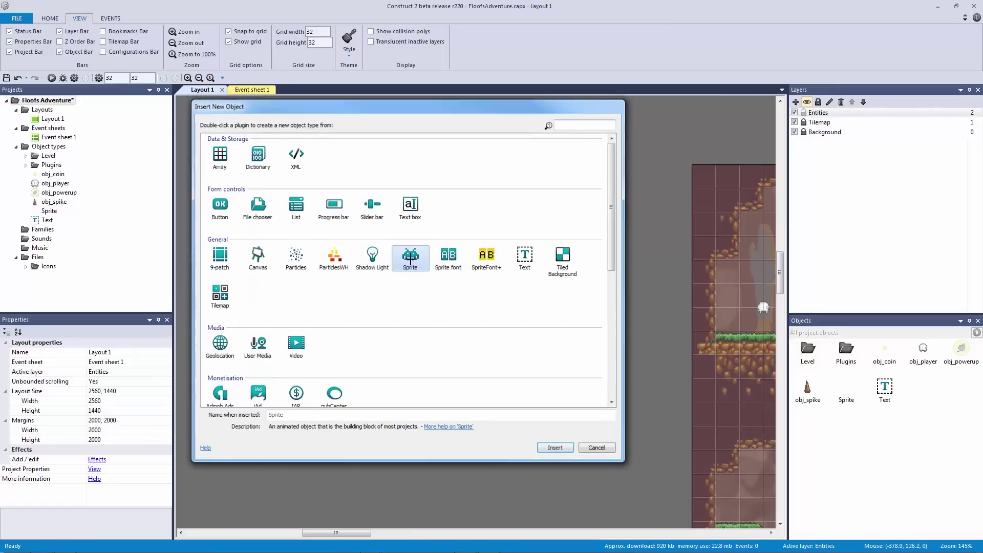
pyautogui.click(401, 262)
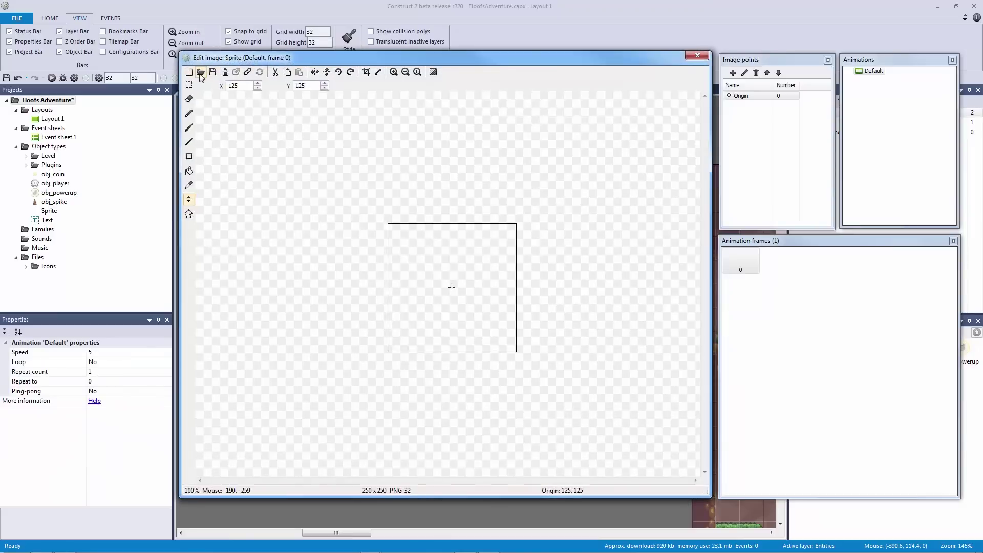
pyautogui.click(200, 72)
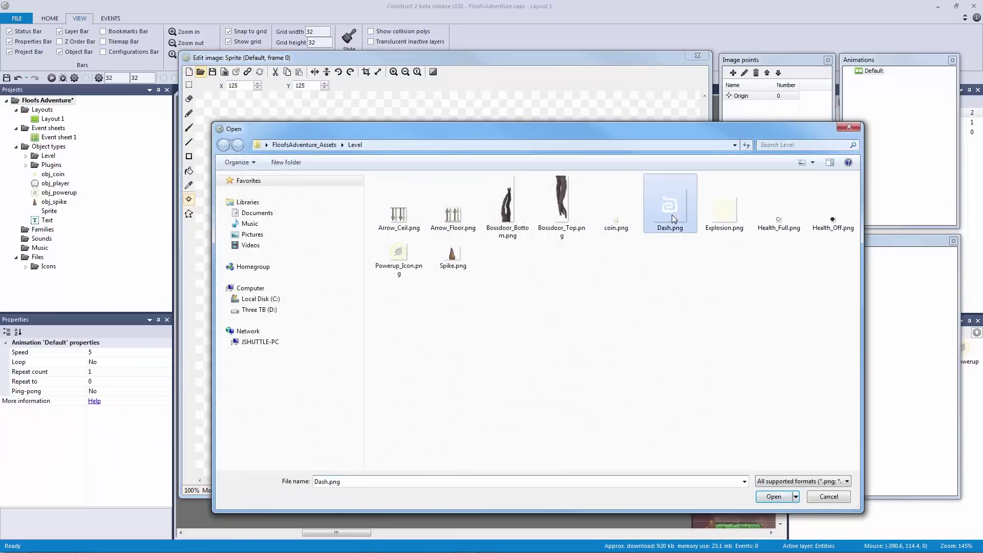
pyautogui.doubleClick(670, 210)
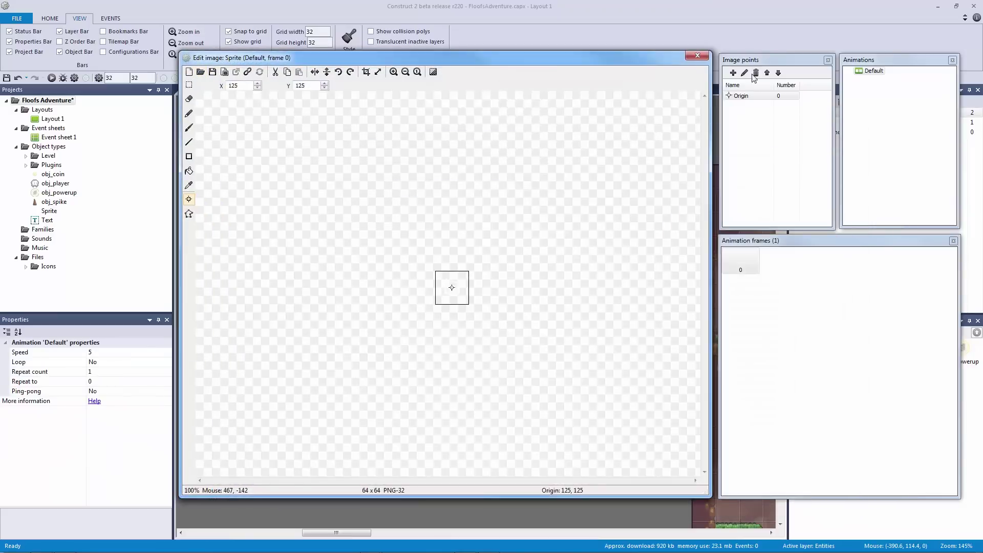
pyautogui.click(697, 57)
# - Move the dash sprite above the spike and power-up to -544, 32 and rename it as obj_trail
pyautogui.moveTo(413, 220); pyautogui.dragTo(290, 200)
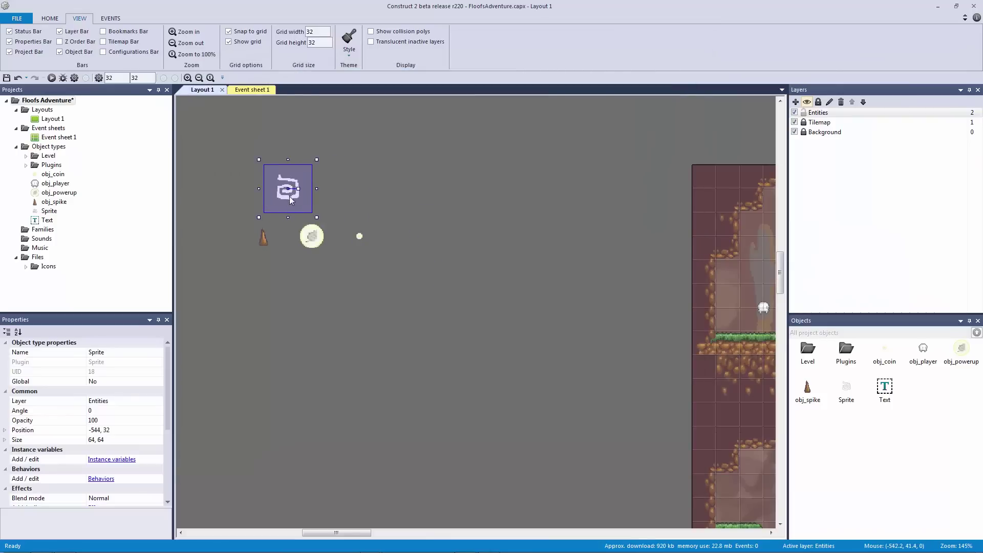
pyautogui.click(161, 353)
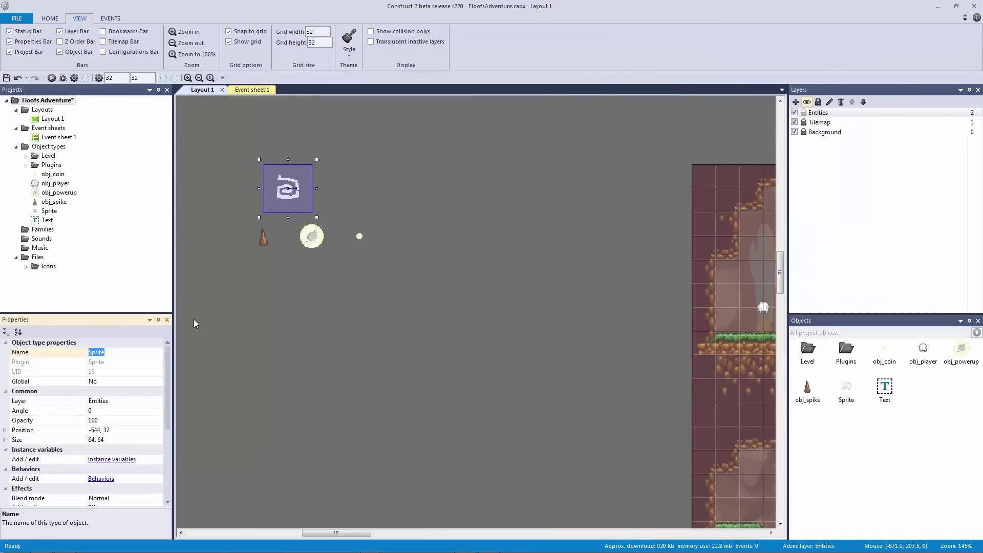
pyautogui.write('obj_trail')
pyautogui.press('Return')
# - Insert a Sprite object below the existing sprites with Explosion.png as its image, and close the image editor
pyautogui.doubleClick(355, 318)
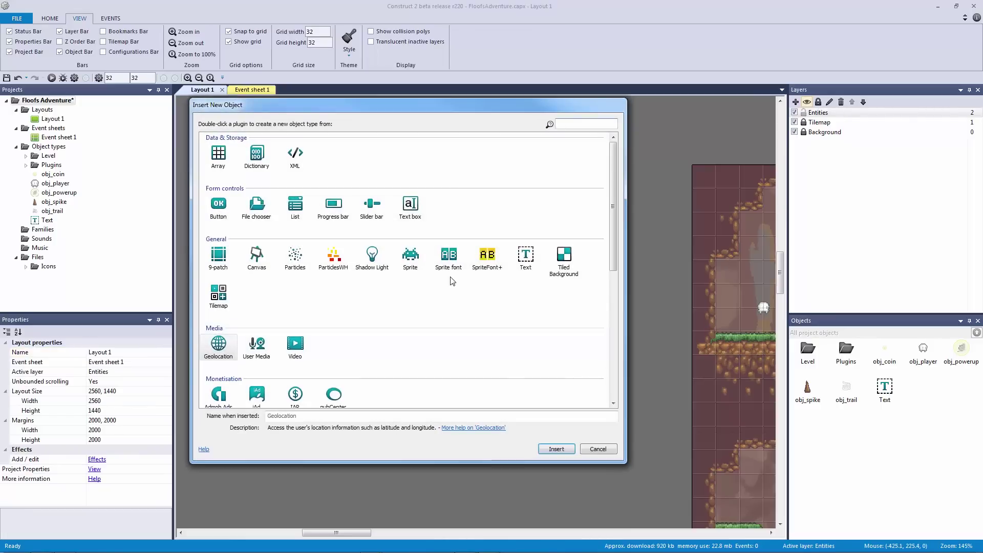
pyautogui.click(598, 449)
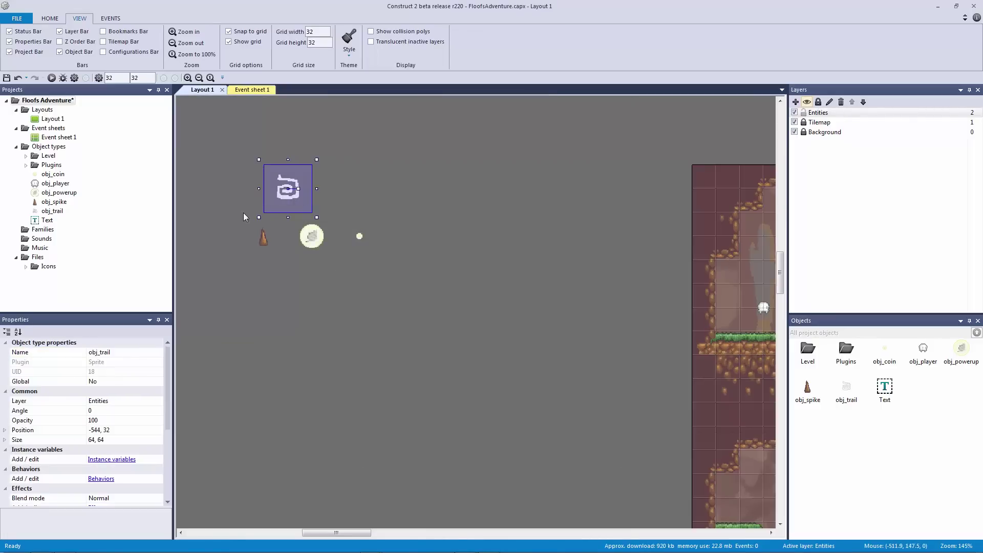
pyautogui.doubleClick(354, 310)
pyautogui.doubleClick(410, 258)
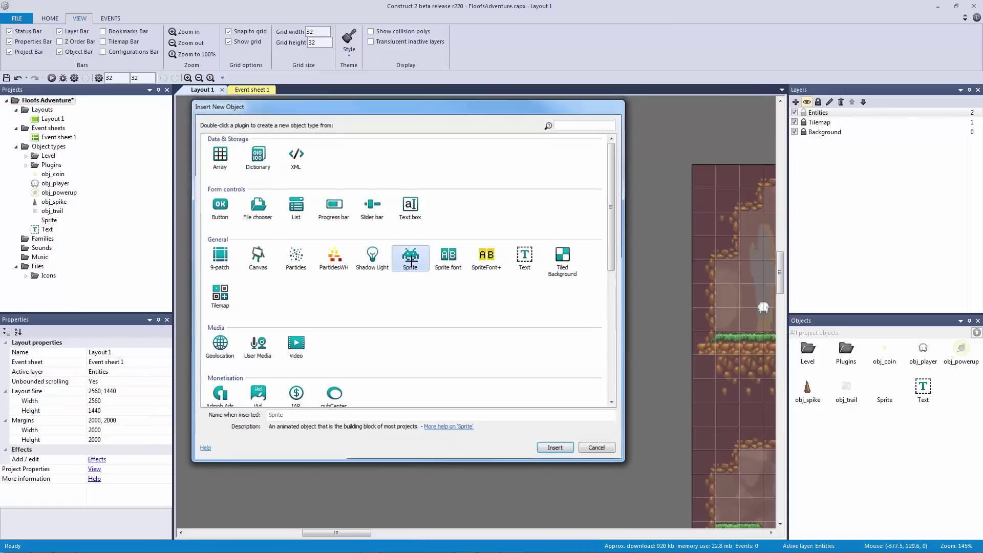
pyautogui.click(366, 306)
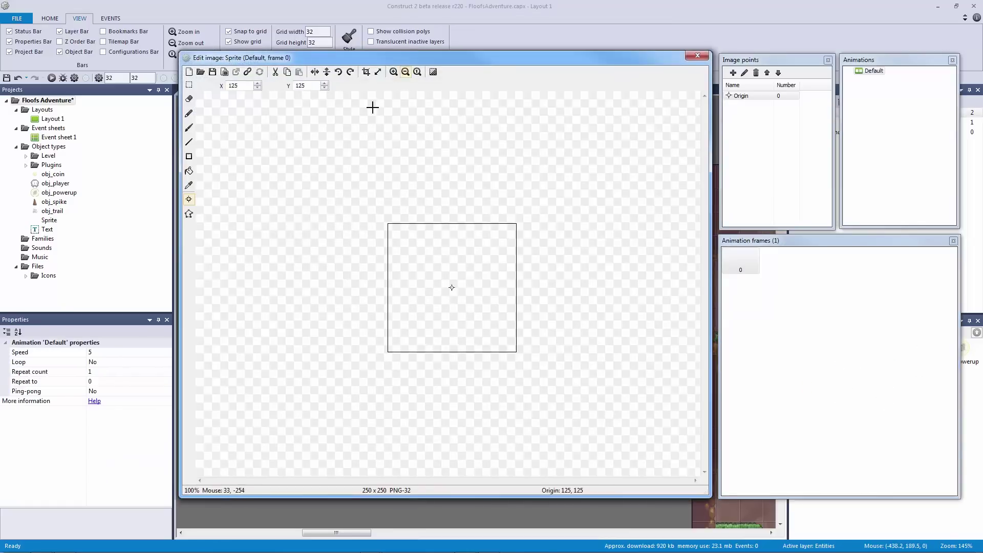
pyautogui.click(201, 71)
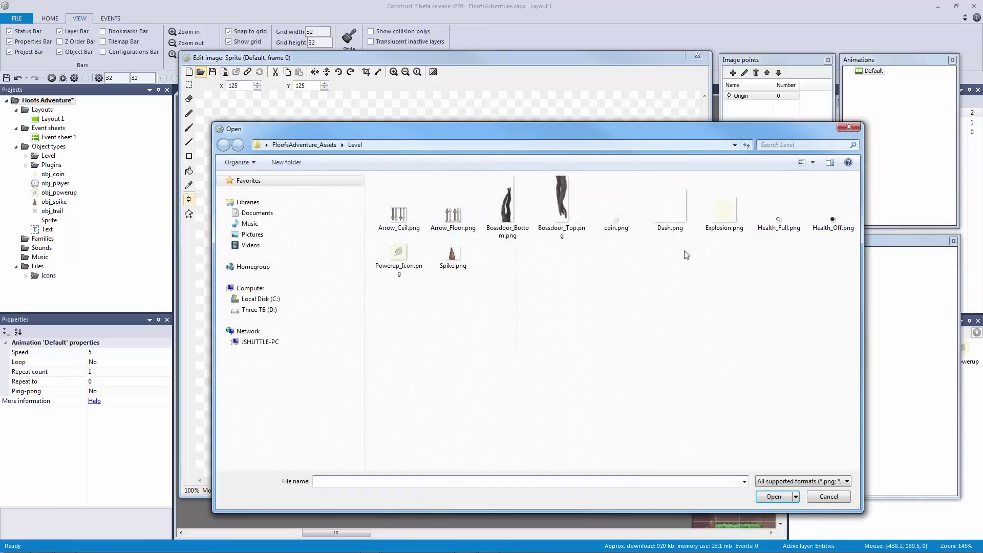
pyautogui.click(730, 228)
pyautogui.doubleClick(726, 218)
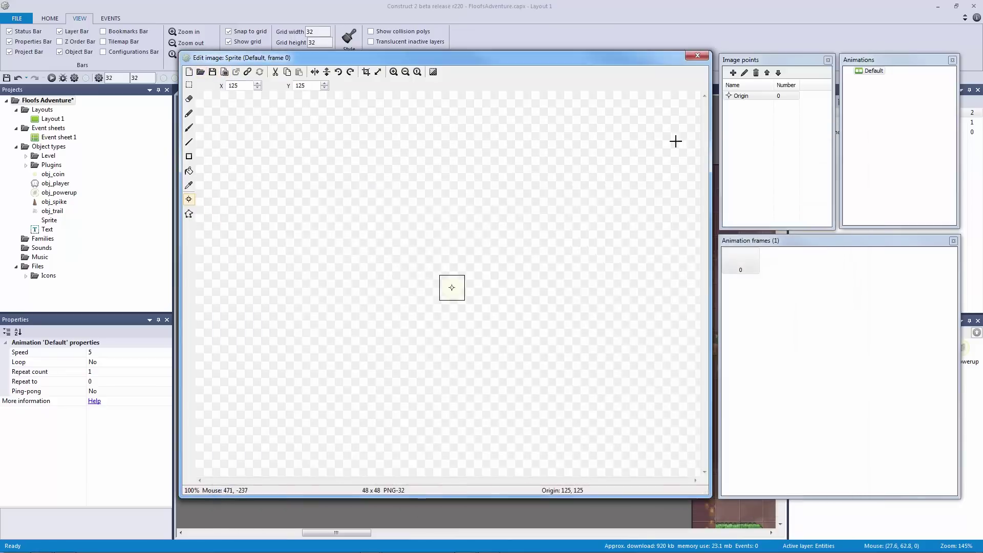
pyautogui.click(695, 57)
# - Move the explosion sprite beside the trail sprite and rename it as obj_explosion
pyautogui.moveTo(351, 321); pyautogui.dragTo(224, 201)
pyautogui.click(125, 352)
pyautogui.write('obj_explosion')
pyautogui.press('Return')
# - Delete the obj_explosion instance from the layout and remove its object type from the project
pyautogui.click(300, 318)
pyautogui.click(249, 196)
pyautogui.press('Delete')
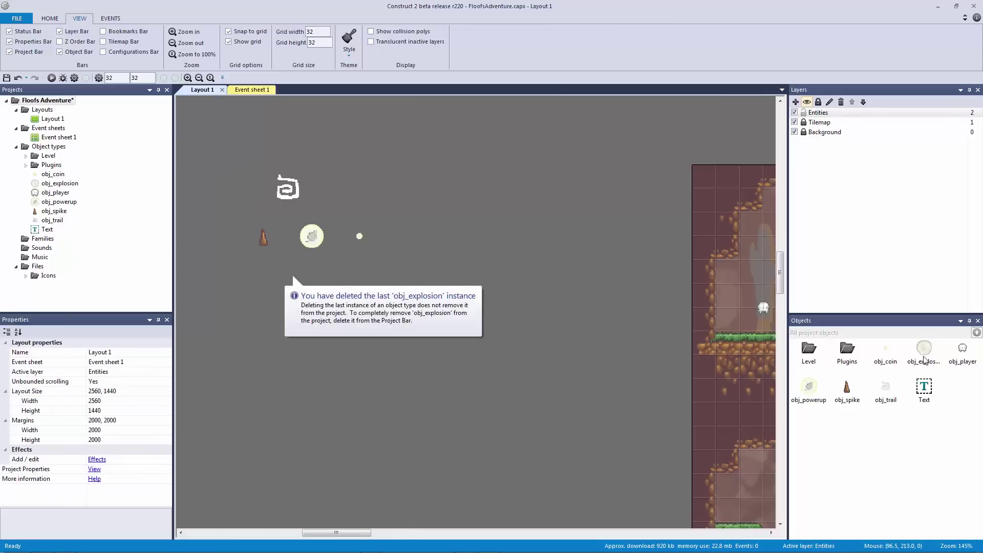
pyautogui.click(923, 349)
pyautogui.press('Delete')
pyautogui.click(535, 307)
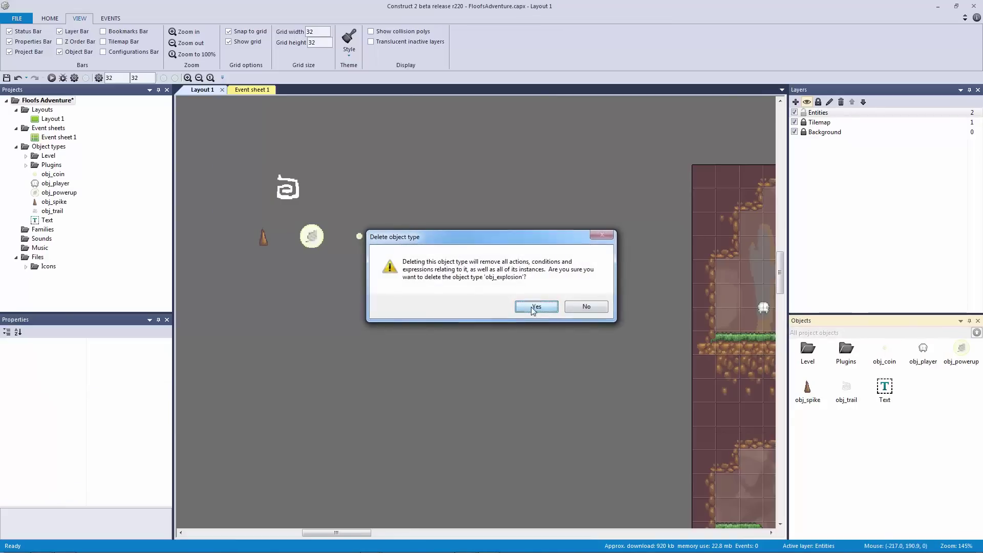
# - Insert a Particles object in the empty area below the power-up
pyautogui.click(312, 236)
pyautogui.click(288, 188)
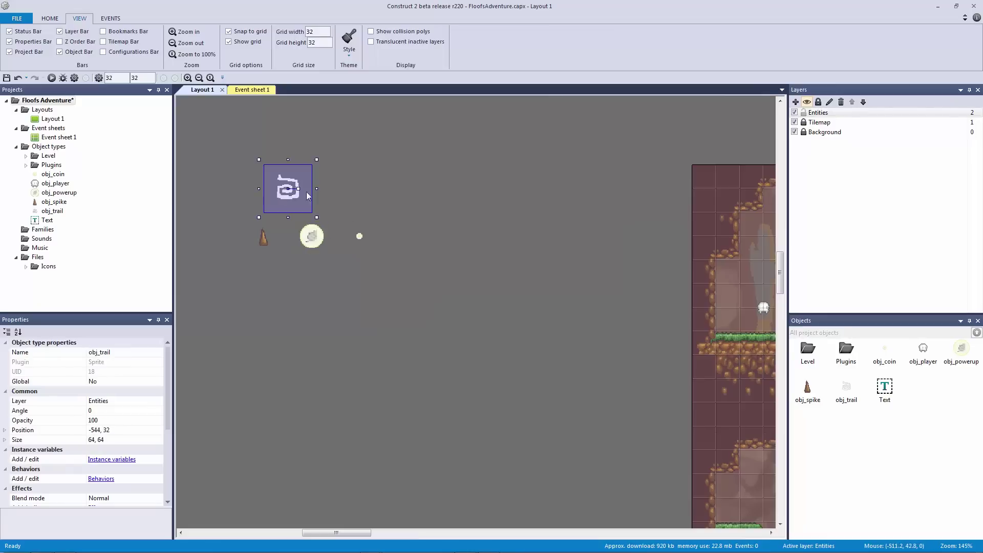
pyautogui.doubleClick(388, 284)
pyautogui.click(411, 261)
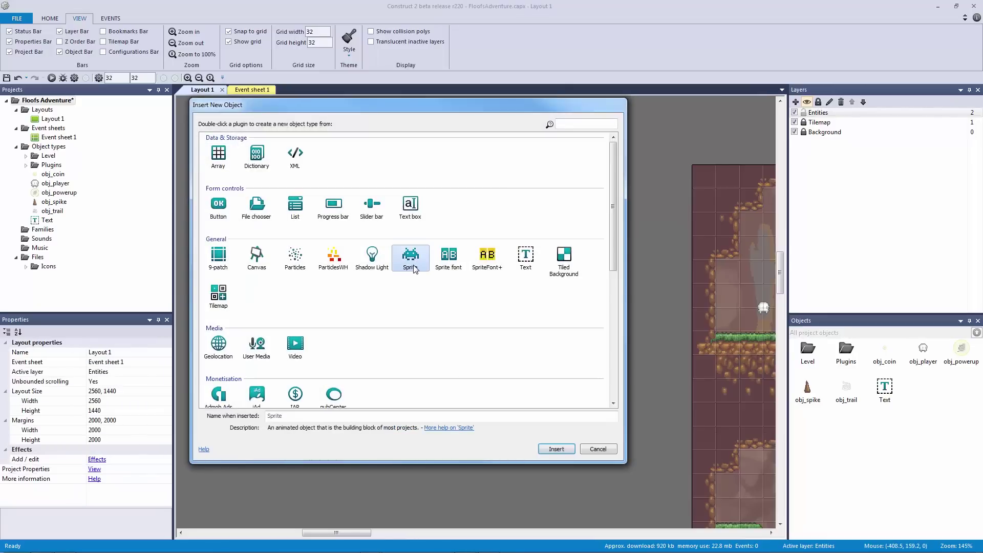
pyautogui.click(295, 264)
pyautogui.doubleClick(296, 264)
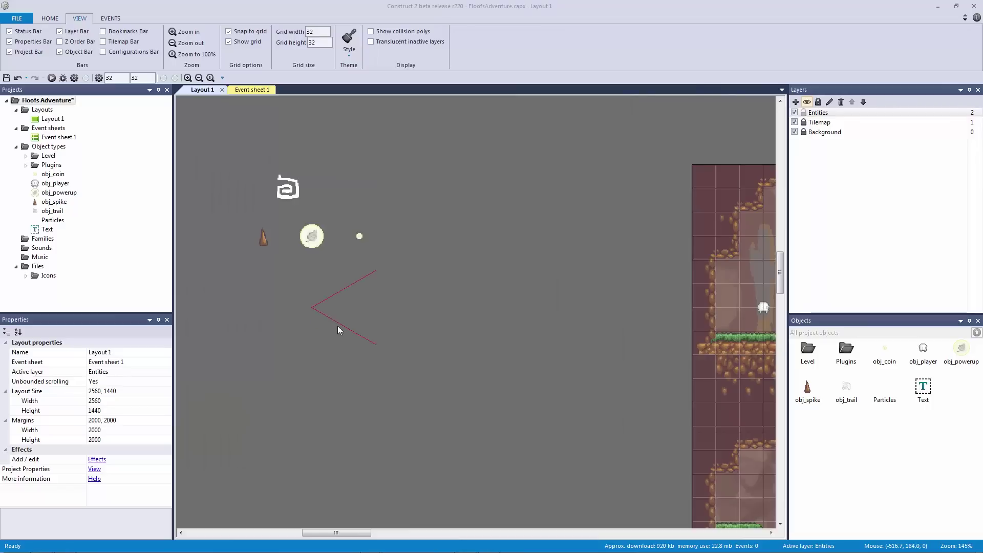
pyautogui.click(335, 324)
# - Load Explosion.png as the particle image, close the image editor and move the Particles object beside the trail sprite to -672, 32
pyautogui.click(200, 72)
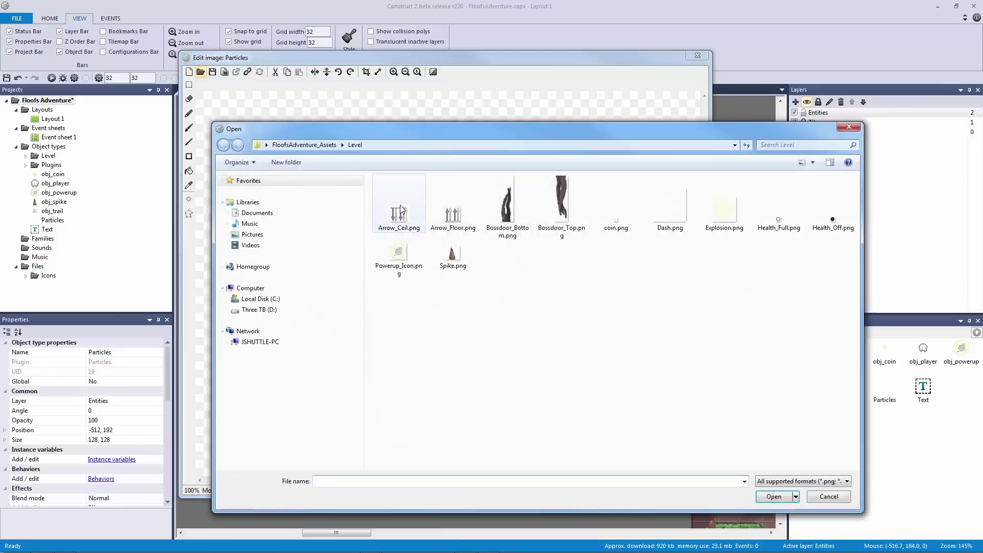
pyautogui.doubleClick(724, 215)
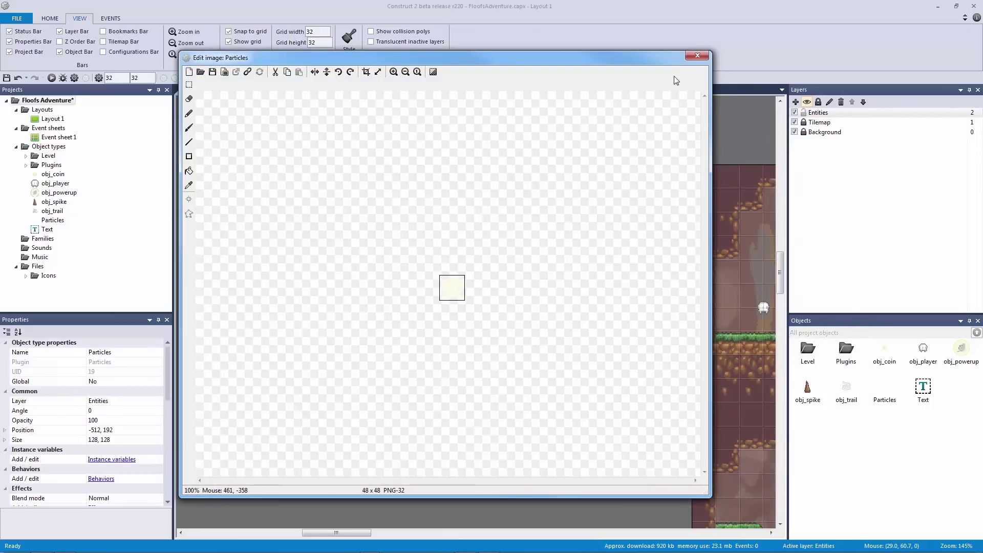
pyautogui.click(697, 56)
pyautogui.moveTo(353, 314); pyautogui.dragTo(225, 192)
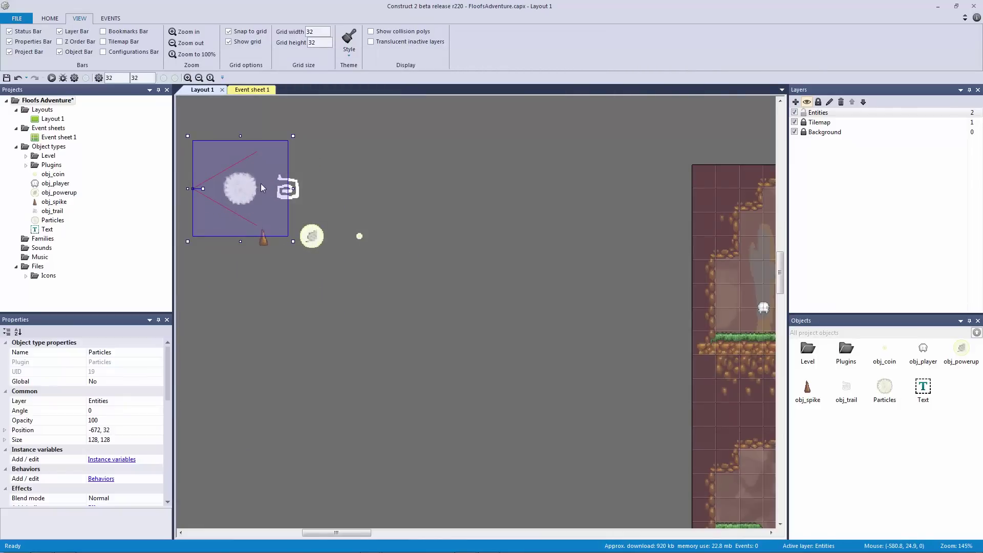
# - Rename the Particles object as obj_explosion
pyautogui.click(148, 352)
pyautogui.write('obj_explosion')
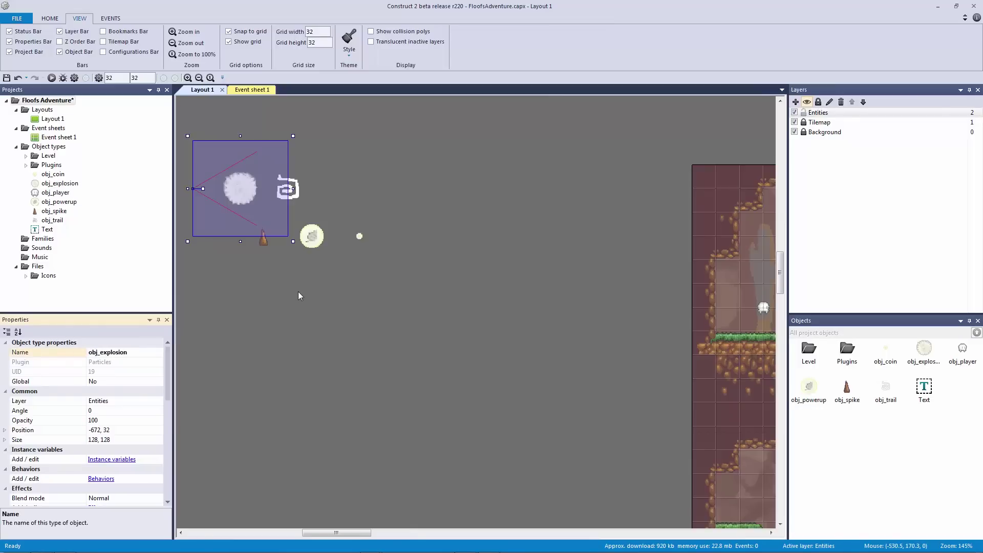
# - Insert a Sprite object in the empty area below the coin and load Health_Full.png as its image
pyautogui.doubleClick(341, 314)
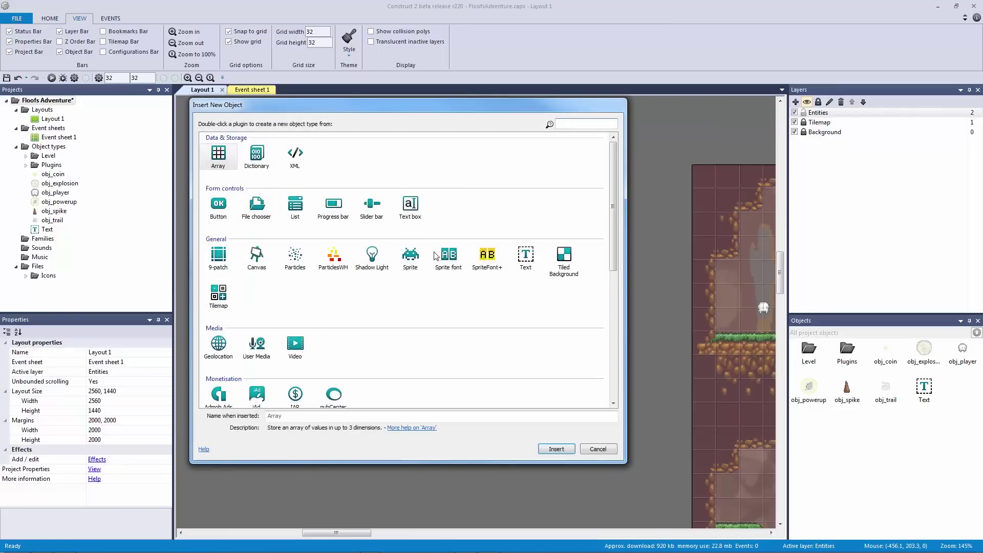
pyautogui.doubleClick(410, 253)
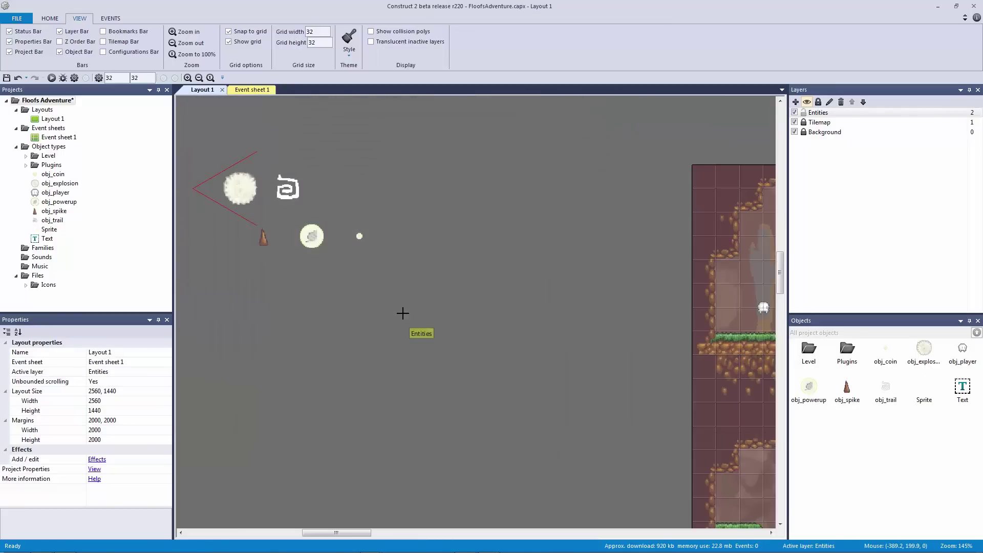
pyautogui.click(400, 313)
pyautogui.click(201, 72)
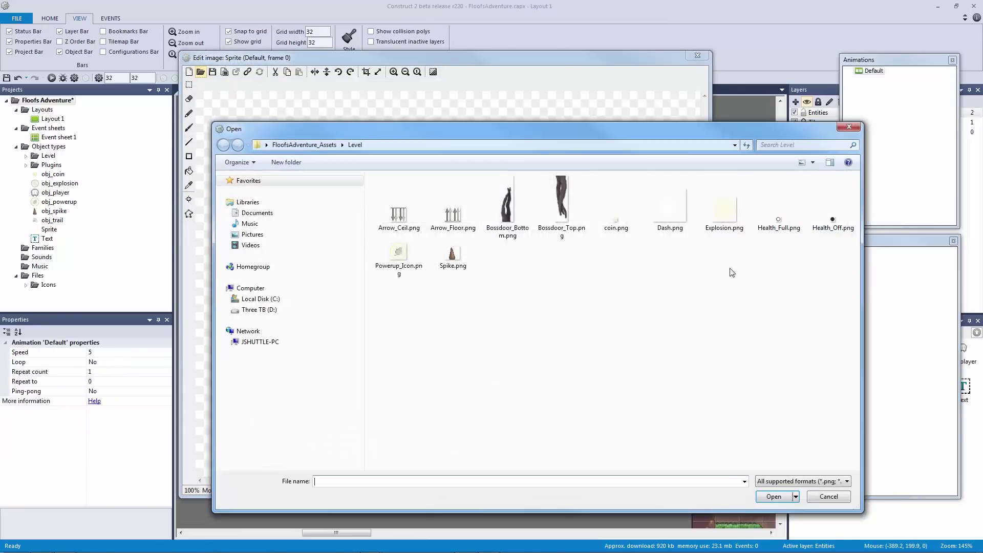
pyautogui.doubleClick(778, 217)
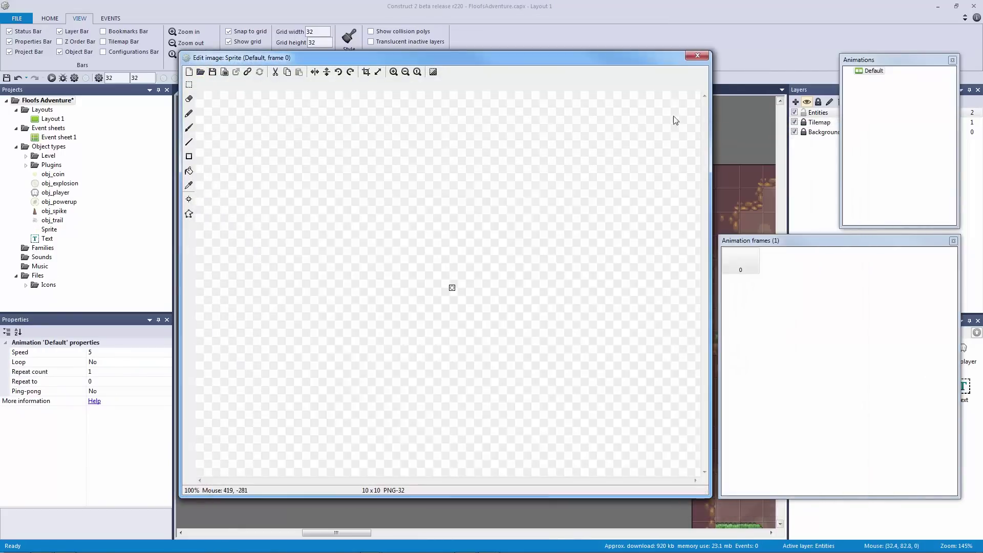
pyautogui.click(696, 56)
# - Rename the health sprite as obj_health_pickup and move it to the right of the trail sprite
pyautogui.click(163, 352)
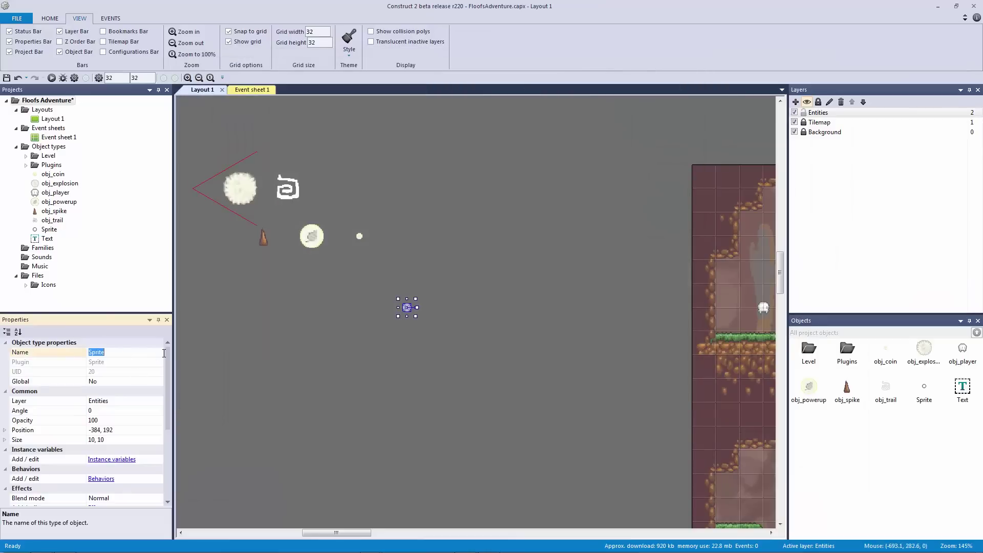
pyautogui.write('obj_health_pickup')
pyautogui.press('Return')
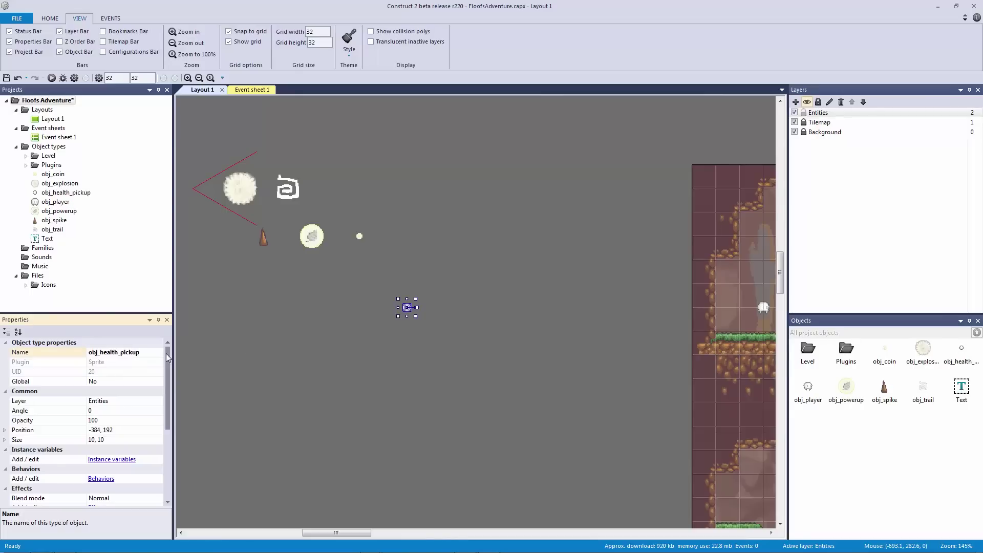
pyautogui.click(379, 333)
pyautogui.moveTo(407, 307); pyautogui.dragTo(337, 189)
# - Insert another Sprite object below the power-up and load Arrow_Floor.png as its image
pyautogui.doubleClick(400, 303)
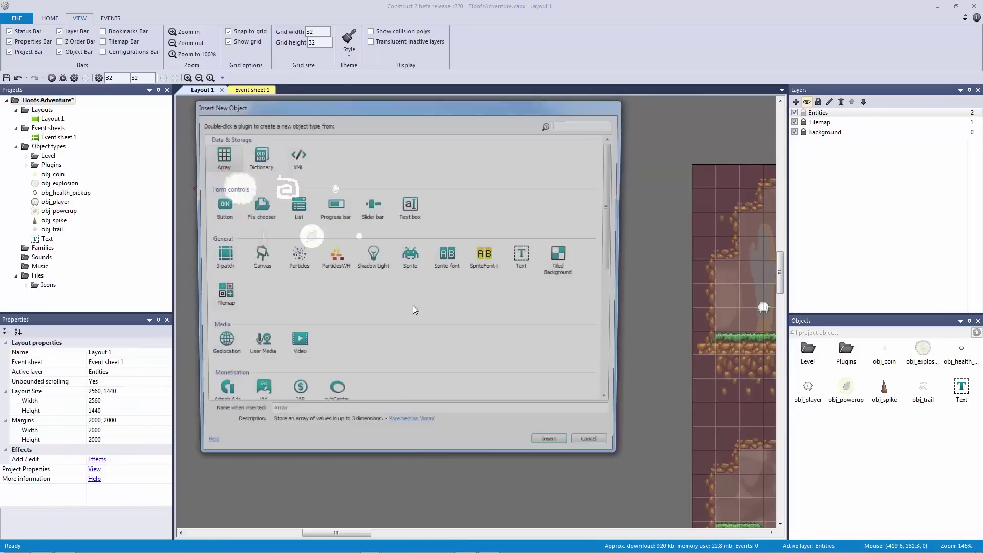
pyautogui.doubleClick(407, 263)
pyautogui.click(351, 328)
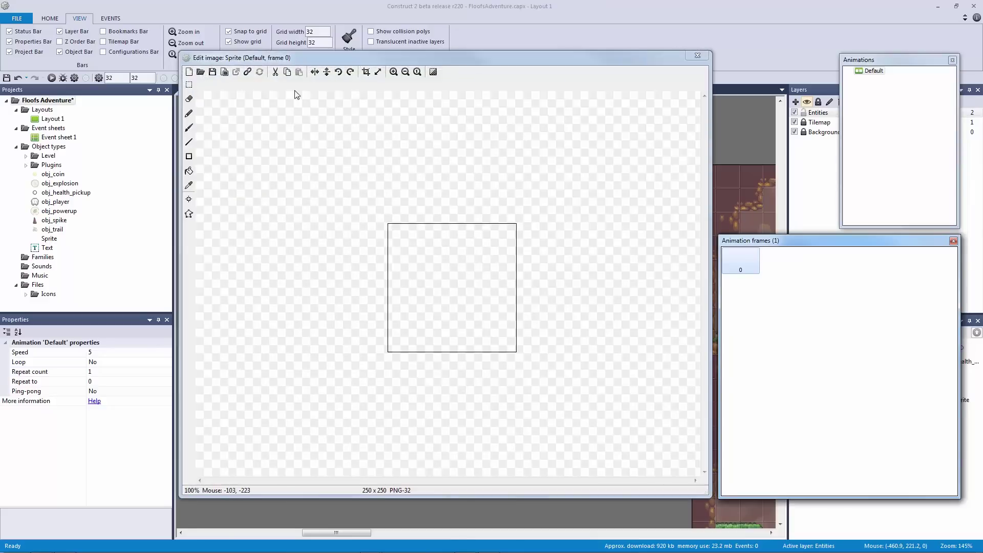
pyautogui.click(200, 72)
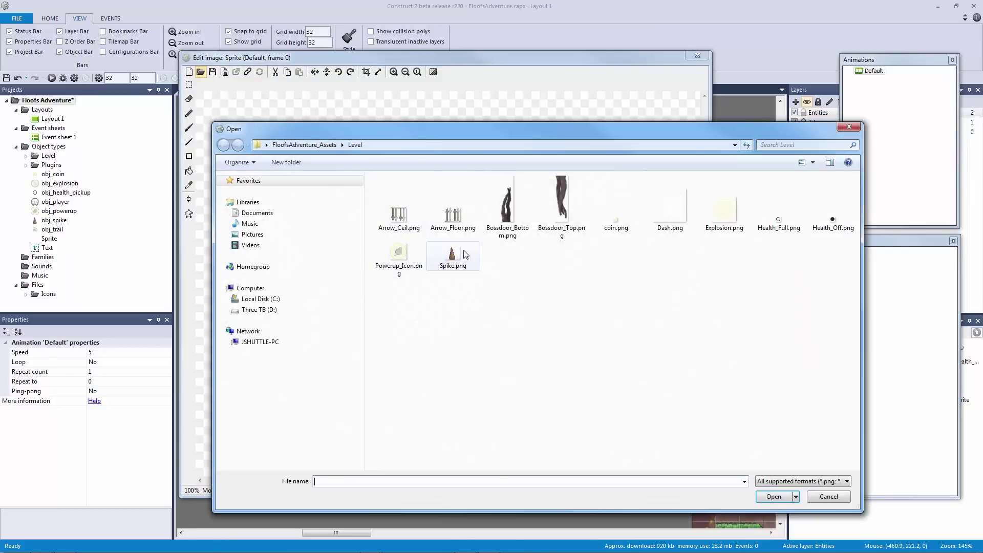
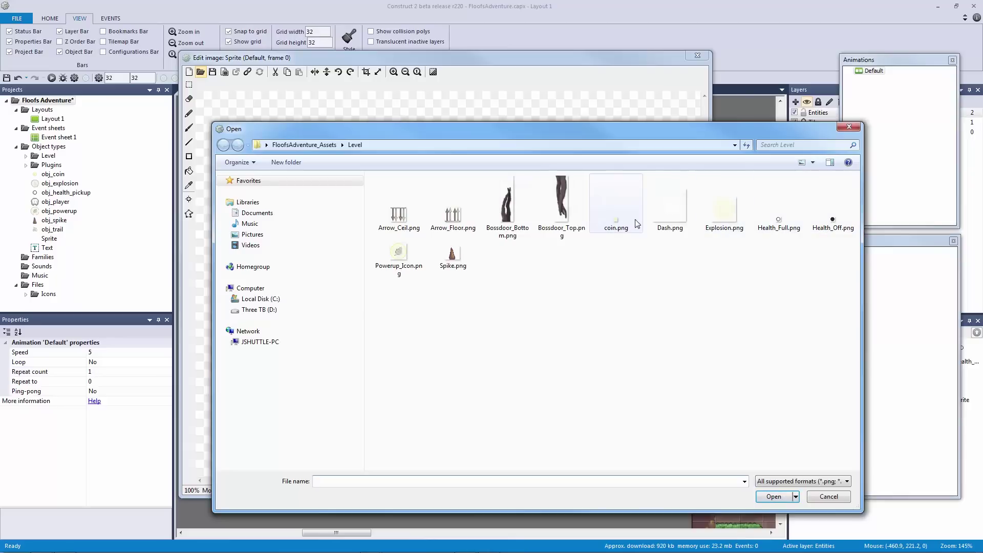
pyautogui.doubleClick(437, 217)
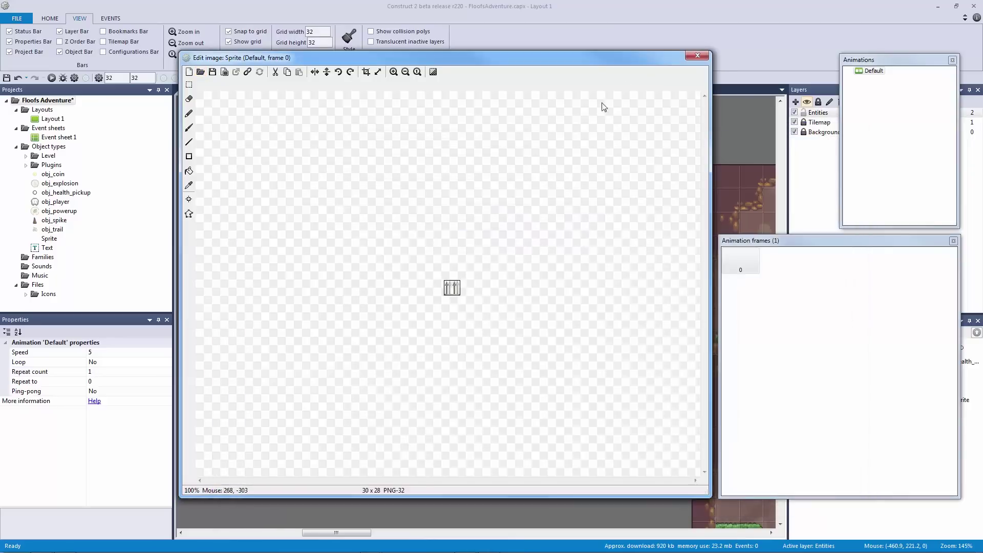
pyautogui.click(698, 56)
# - Rename the upward arrow sprite as obj_arrow_floor and place it below the explosion and spike at -608, 160
pyautogui.moveTo(342, 325); pyautogui.dragTo(247, 277)
pyautogui.click(141, 352)
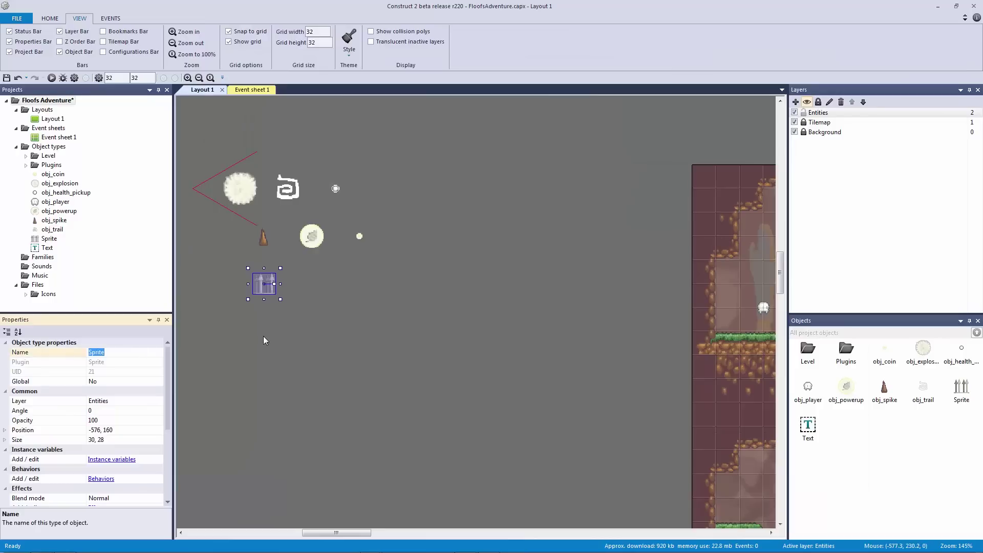
pyautogui.write('obj_arrow_floor')
pyautogui.press('Return')
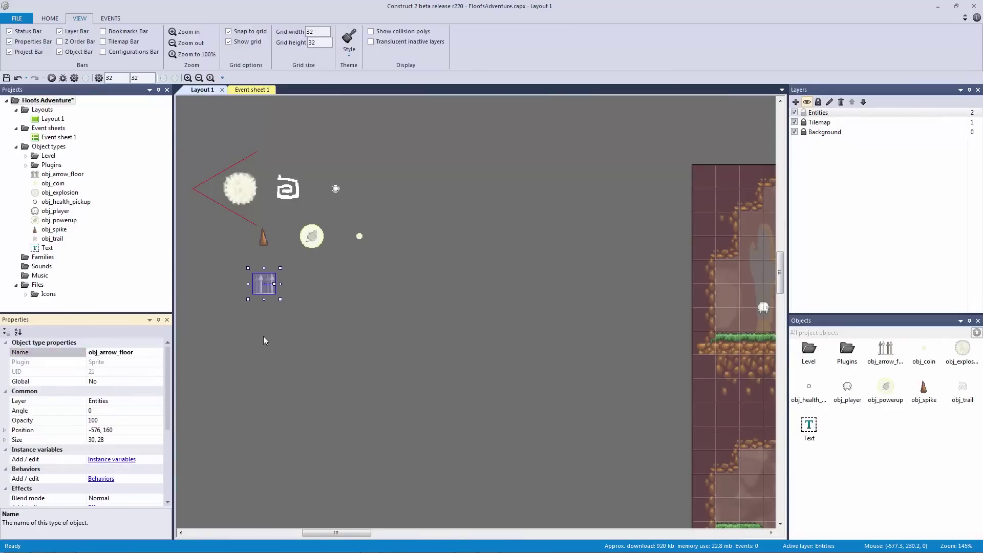
pyautogui.click(263, 339)
pyautogui.moveTo(261, 286); pyautogui.dragTo(237, 287)
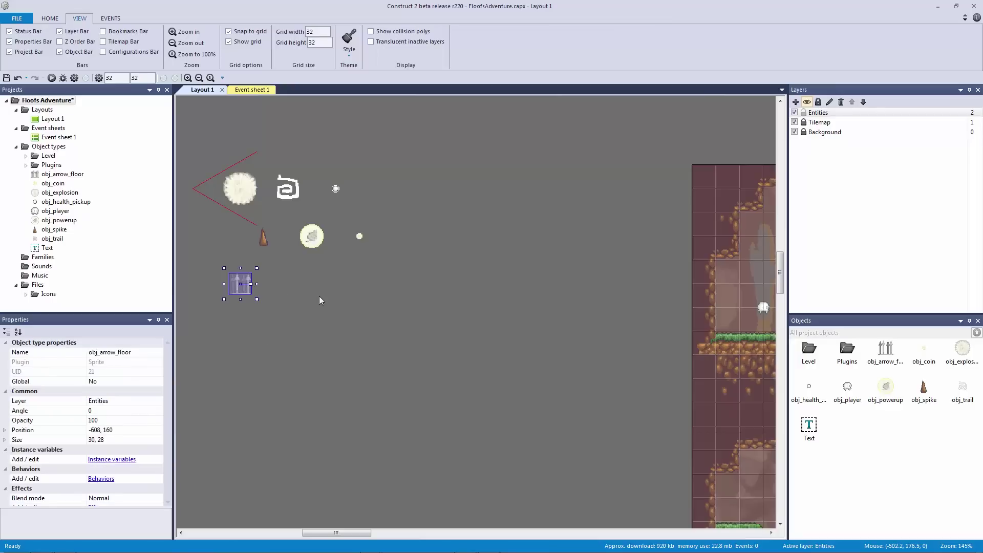
pyautogui.click(318, 296)
pyautogui.click(236, 293)
pyautogui.click(350, 315)
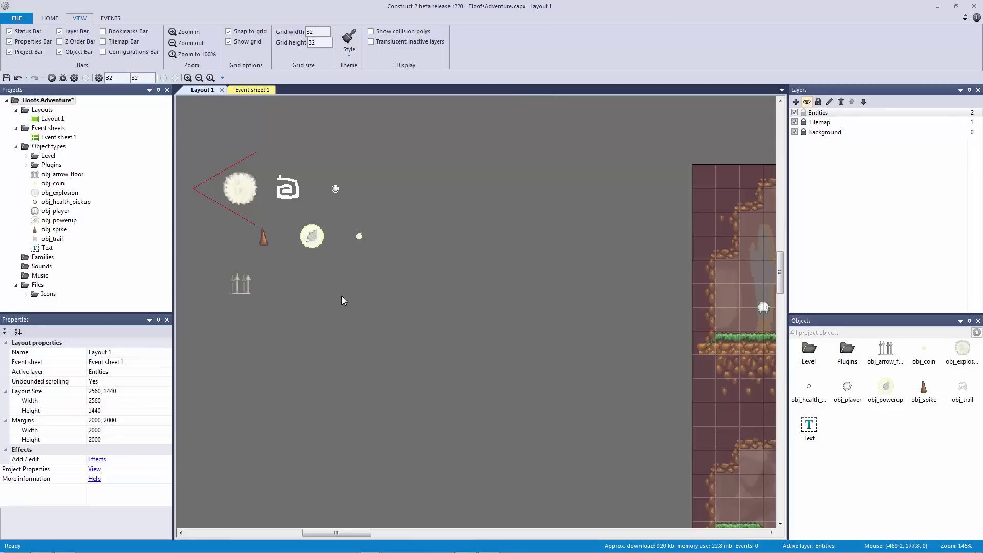
pyautogui.click(247, 292)
# - Insert a Sprite object beside the floor arrows and load Arrow_Ceil.png as its image
pyautogui.doubleClick(278, 297)
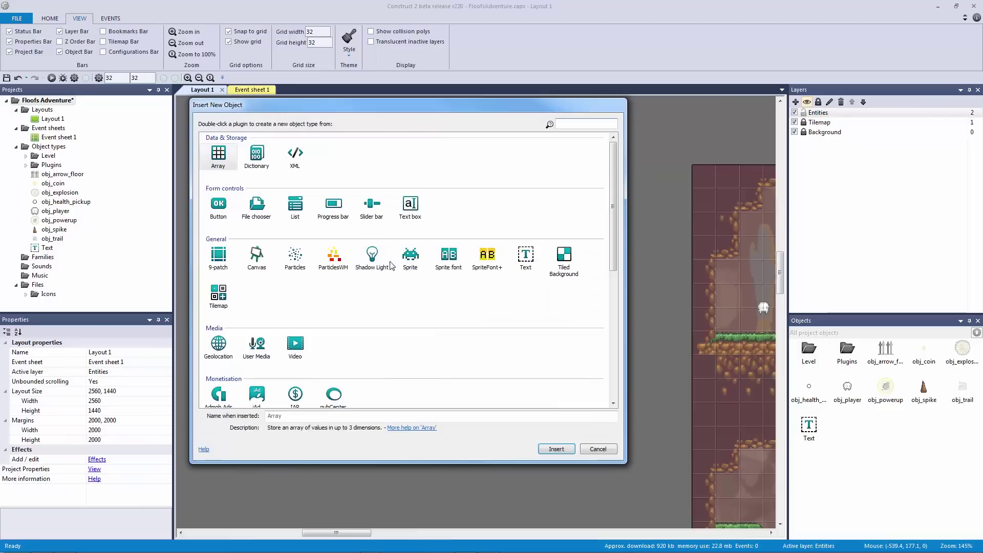
pyautogui.doubleClick(410, 254)
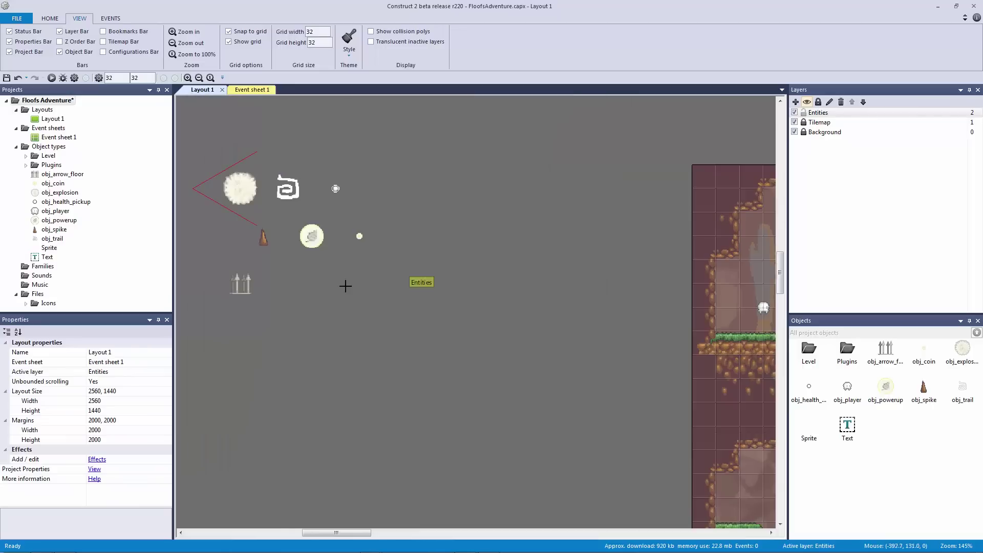
pyautogui.click(301, 306)
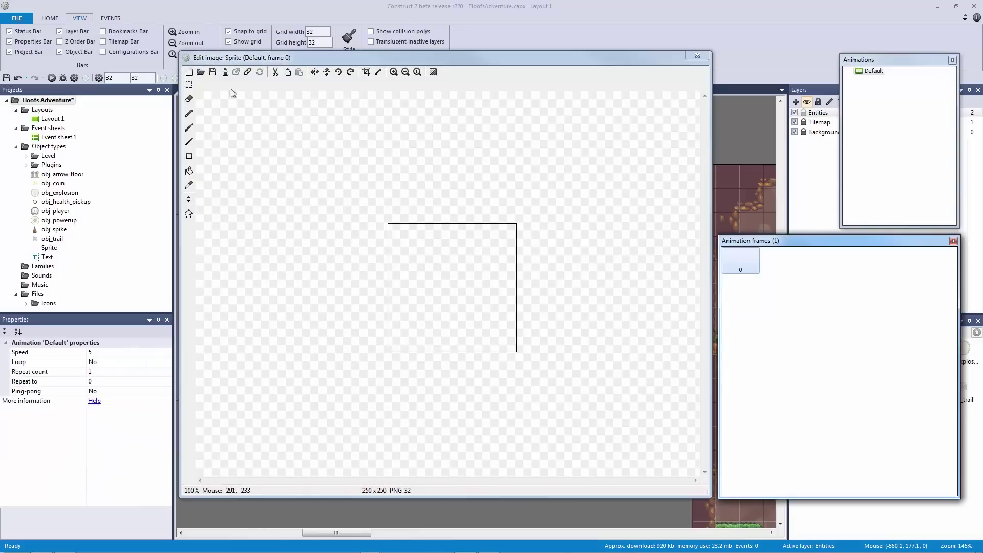
pyautogui.click(200, 71)
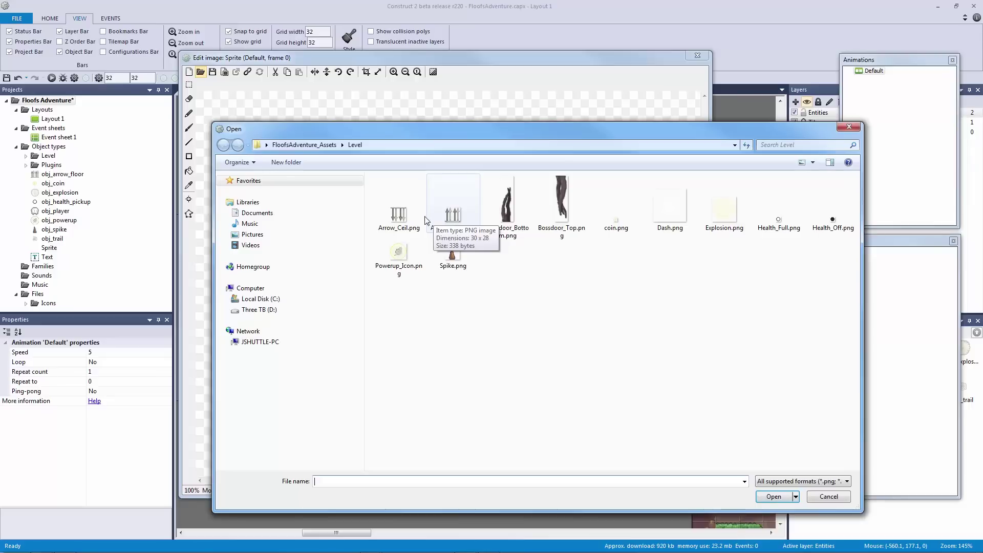
pyautogui.doubleClick(425, 220)
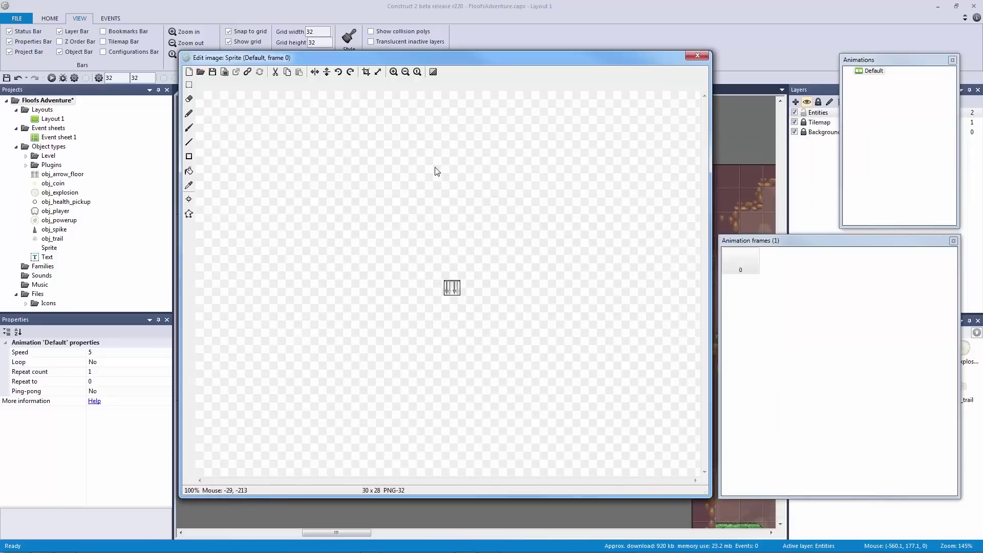
pyautogui.click(697, 56)
# - Move the downward arrow sprite next to the floor arrows at -576, 160 and rename it as obj_arrow_ceil
pyautogui.moveTo(268, 301); pyautogui.dragTo(268, 277)
pyautogui.click(354, 292)
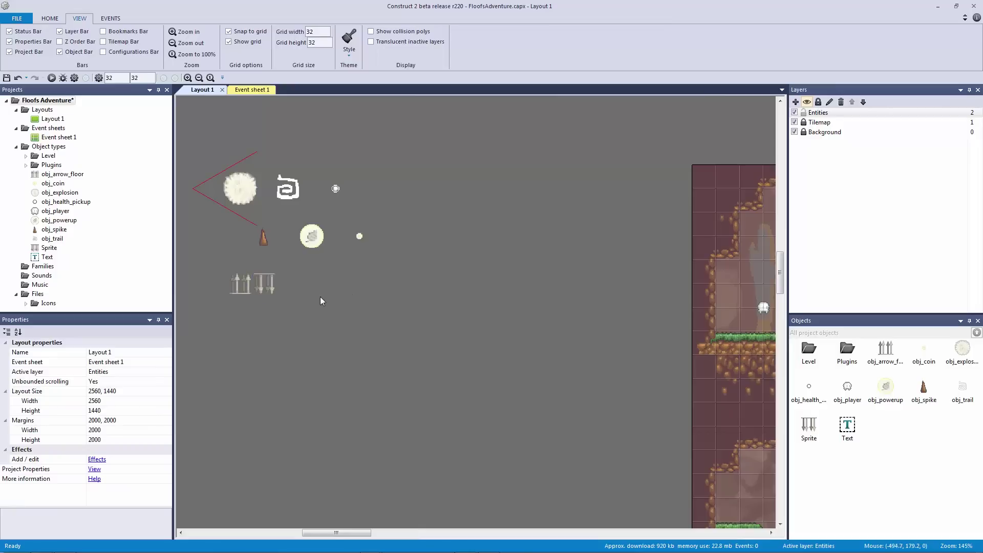
pyautogui.doubleClick(347, 308)
pyautogui.click(583, 447)
pyautogui.click(264, 290)
pyautogui.click(161, 334)
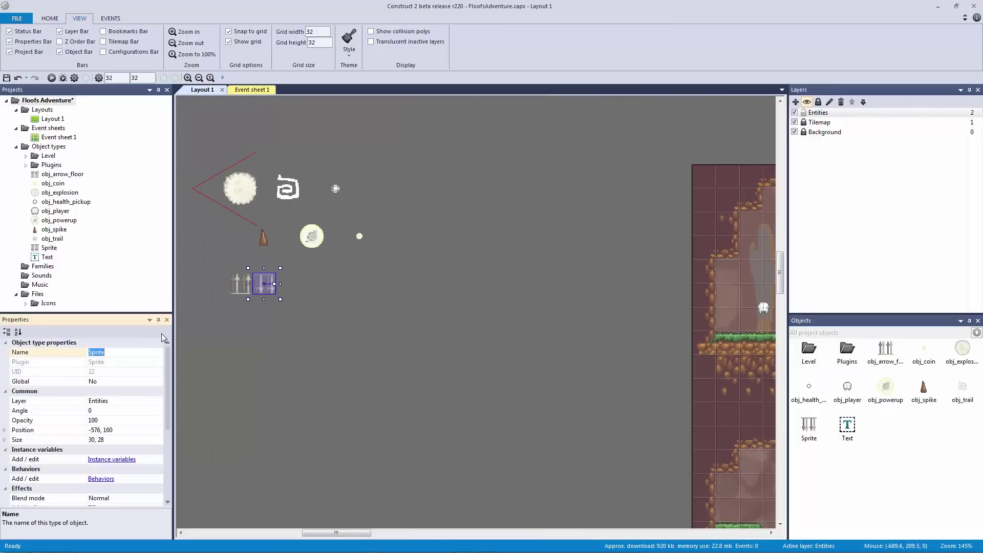
pyautogui.write('obj_ceil')
pyautogui.press('BackSpace')
pyautogui.press('BackSpace')
pyautogui.press('BackSpace')
pyautogui.press('BackSpace')
pyautogui.write('arrow_ceil')
pyautogui.press('Return')
# - Insert a new Sprite object to the right of the ceiling arrows, keeping its image editor open
pyautogui.doubleClick(317, 324)
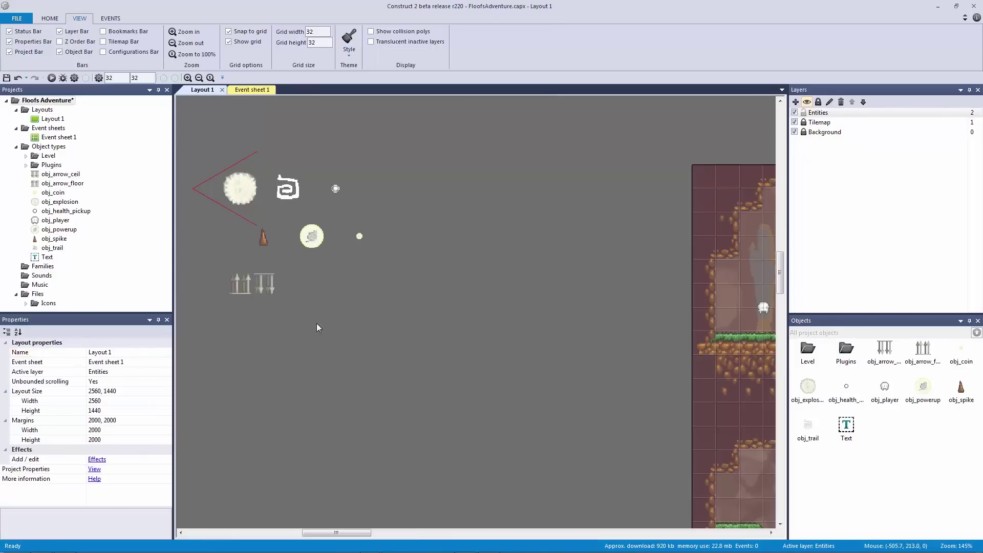
pyautogui.doubleClick(410, 255)
pyautogui.click(329, 281)
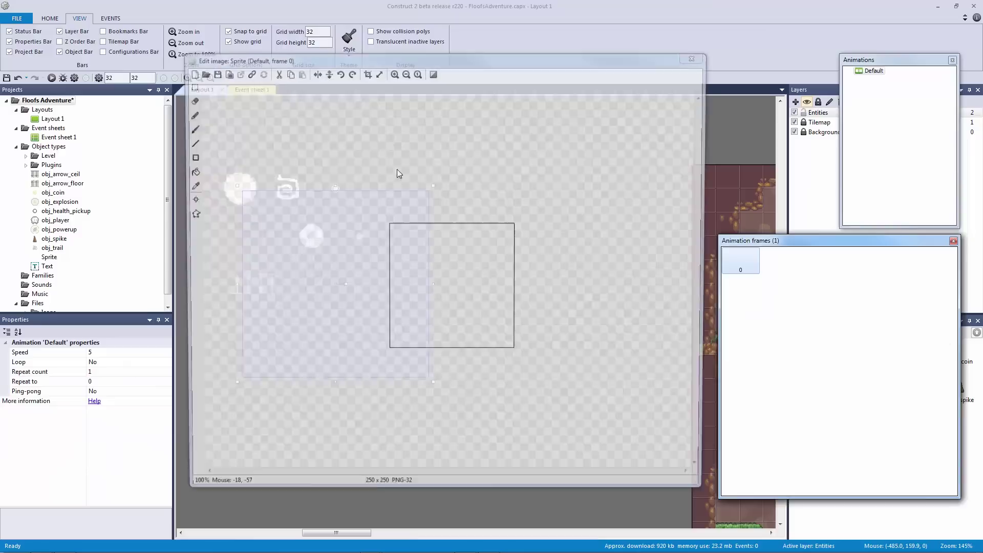
pyautogui.click(201, 72)
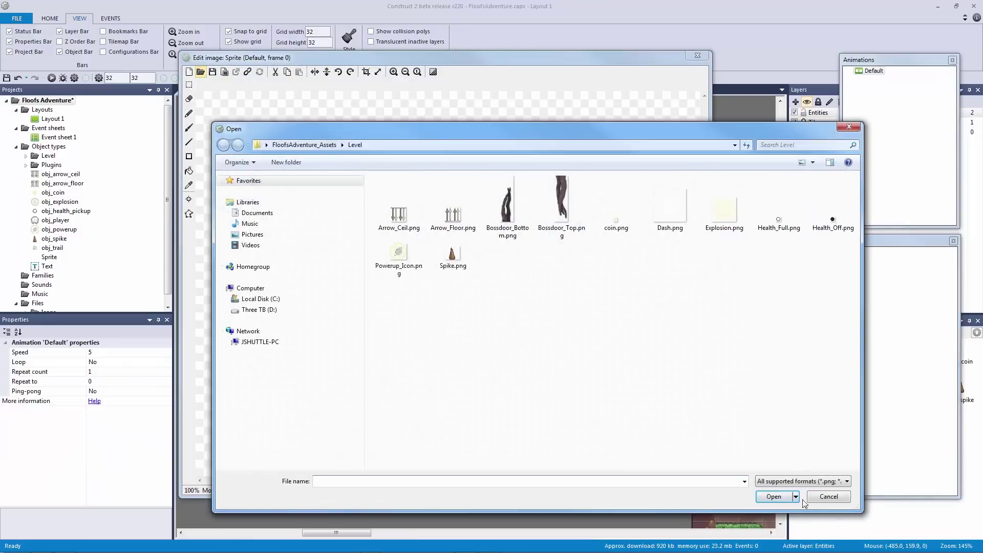
pyautogui.click(827, 497)
# - Import Bossdoor_Bottom.png and Bossdoor_Top.png as animation frames of the new sprite and delete its blank first frame
pyautogui.rightClick(812, 301)
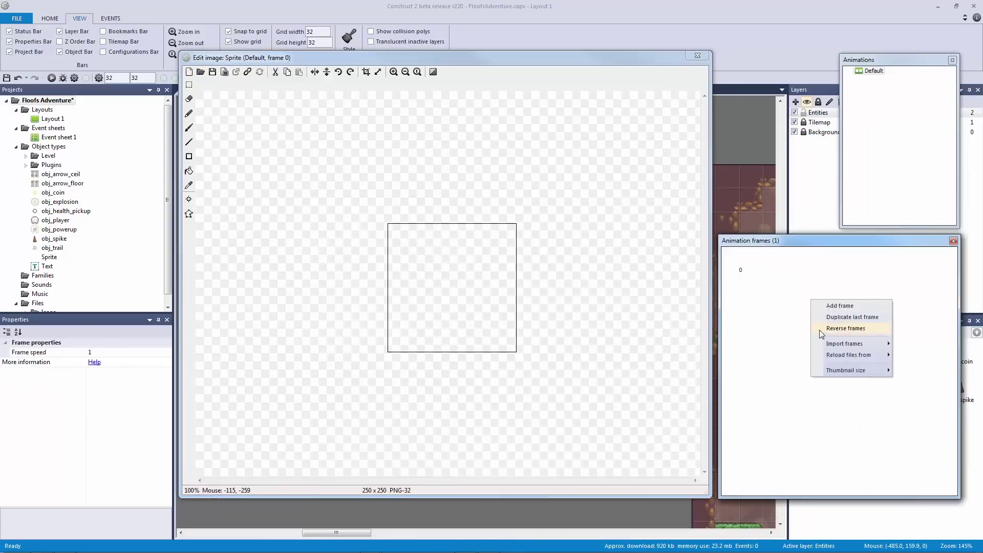
pyautogui.moveTo(835, 345)
pyautogui.click(922, 344)
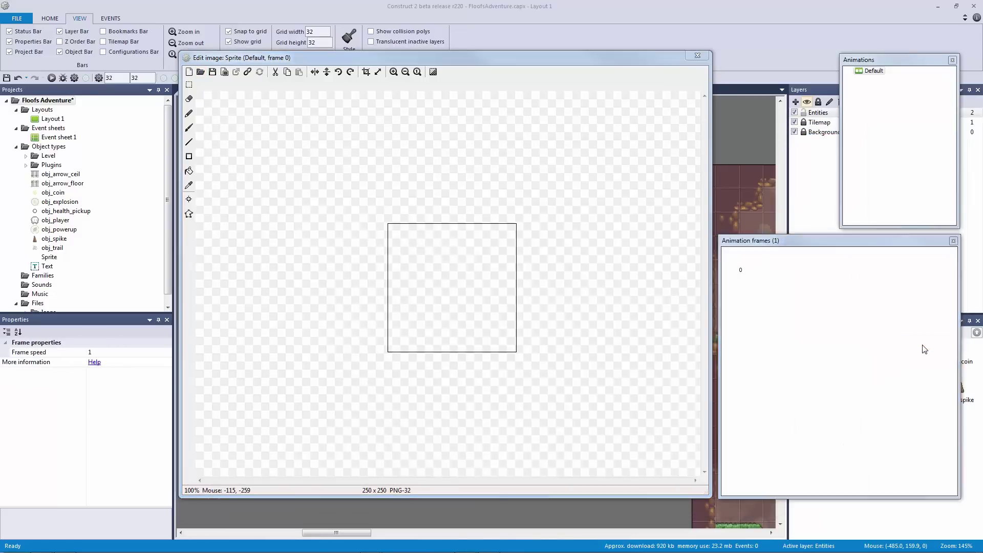
pyautogui.click(625, 245)
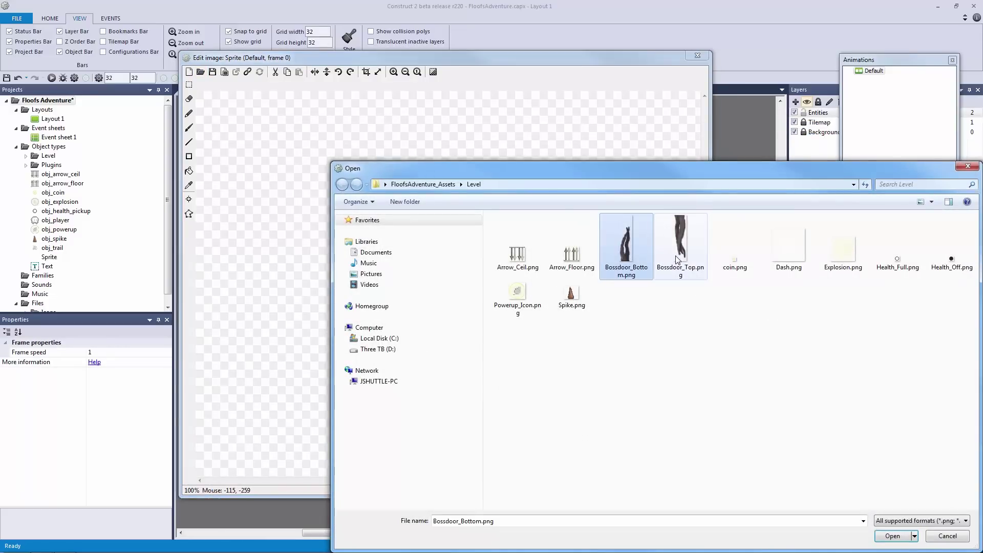
pyautogui.keyDown('ctrl'); pyautogui.click(689, 270); pyautogui.keyUp('ctrl')
pyautogui.click(891, 535)
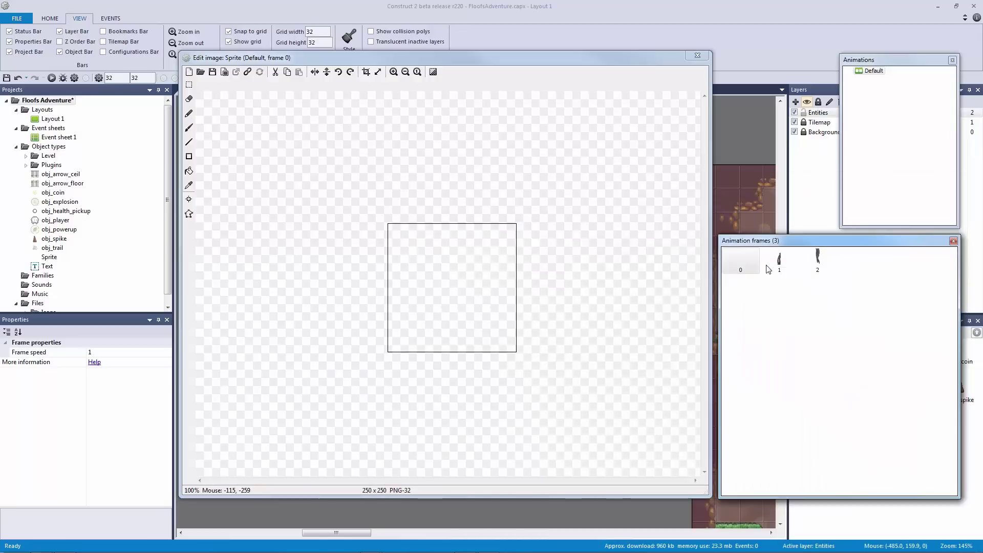
pyautogui.press('Delete')
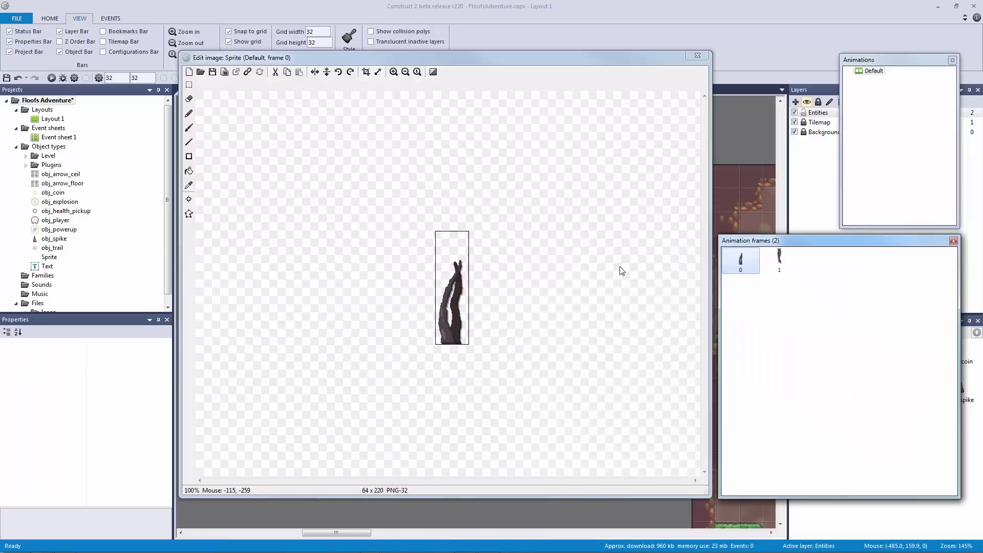
pyautogui.click(378, 72)
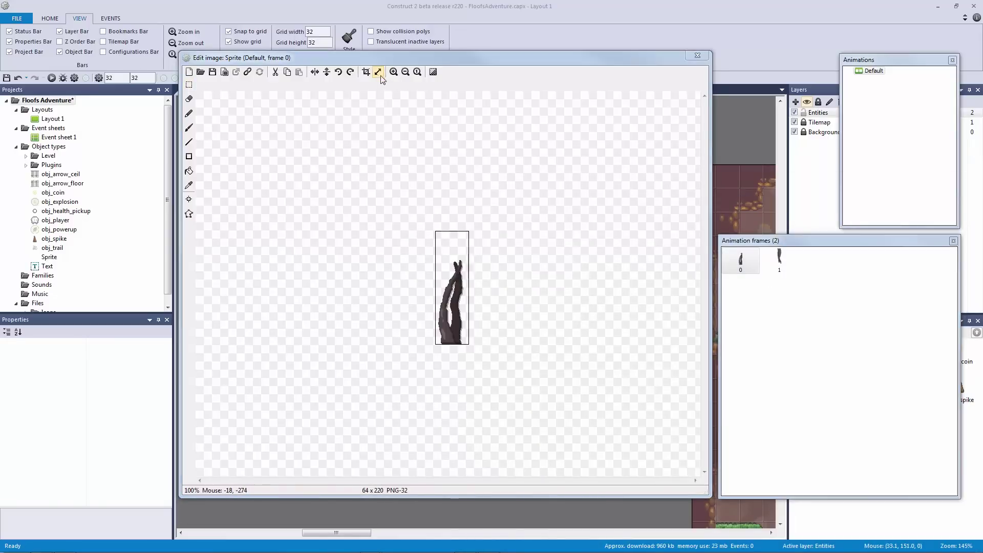
pyautogui.doubleClick(459, 265)
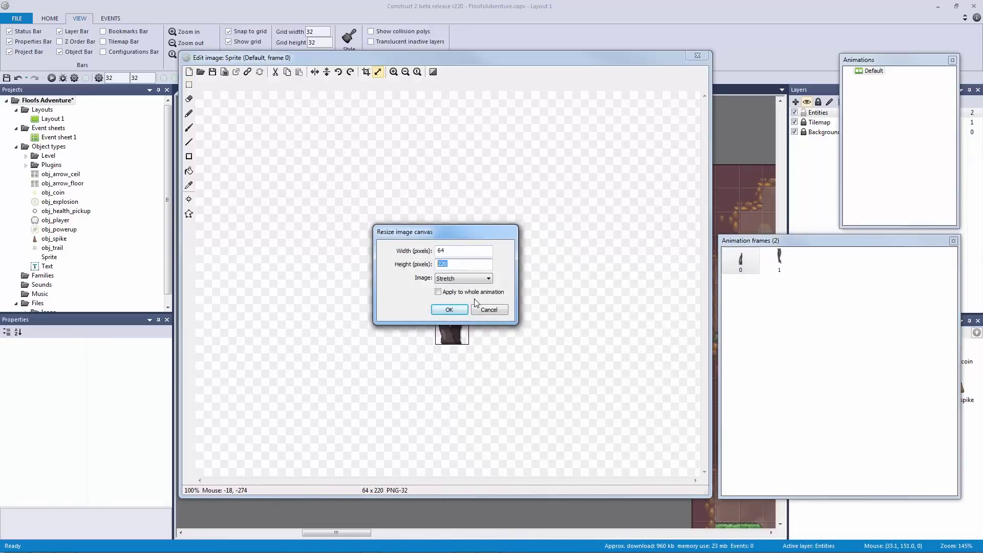
pyautogui.click(489, 310)
# - Add a blank third frame to the boss door animation and resize its canvas to 64 x 440 pixels
pyautogui.rightClick(778, 310)
pyautogui.click(791, 313)
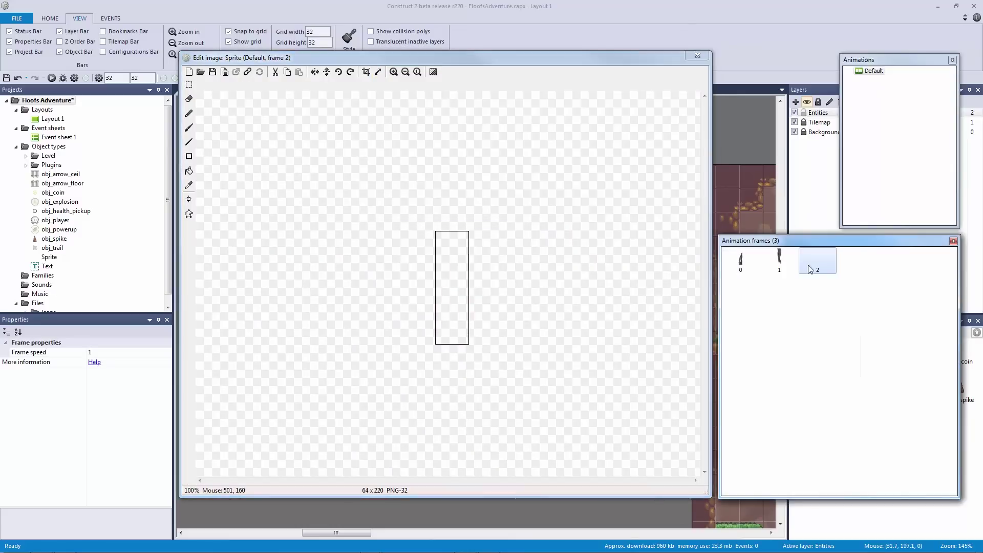
pyautogui.click(378, 71)
pyautogui.press('Tab')
pyautogui.write('4')
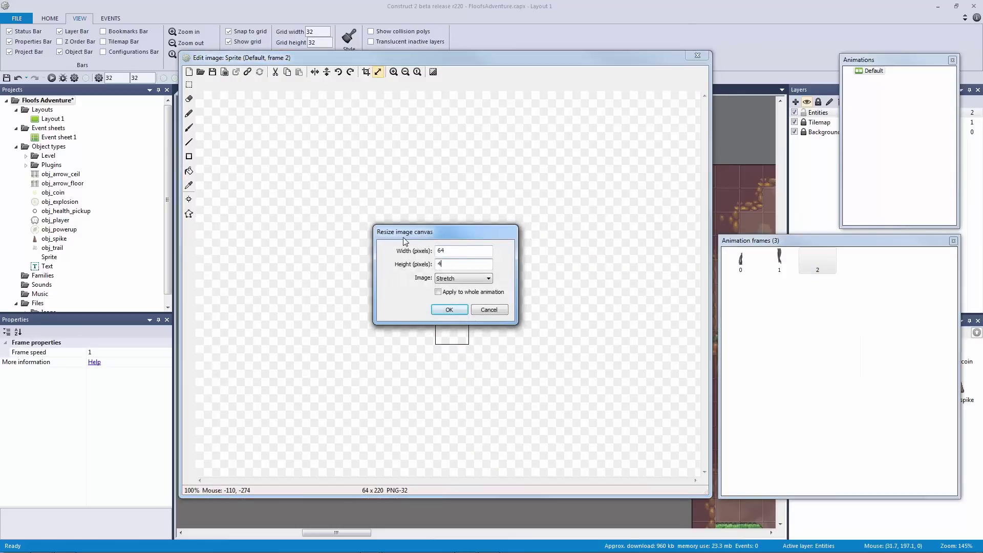
pyautogui.write('40')
pyautogui.press('Return')
# - Copy the lower door piece from frame 0 into frame 2 and place it at the base of the tall canvas
pyautogui.click(746, 268)
pyautogui.click(189, 85)
pyautogui.click(811, 265)
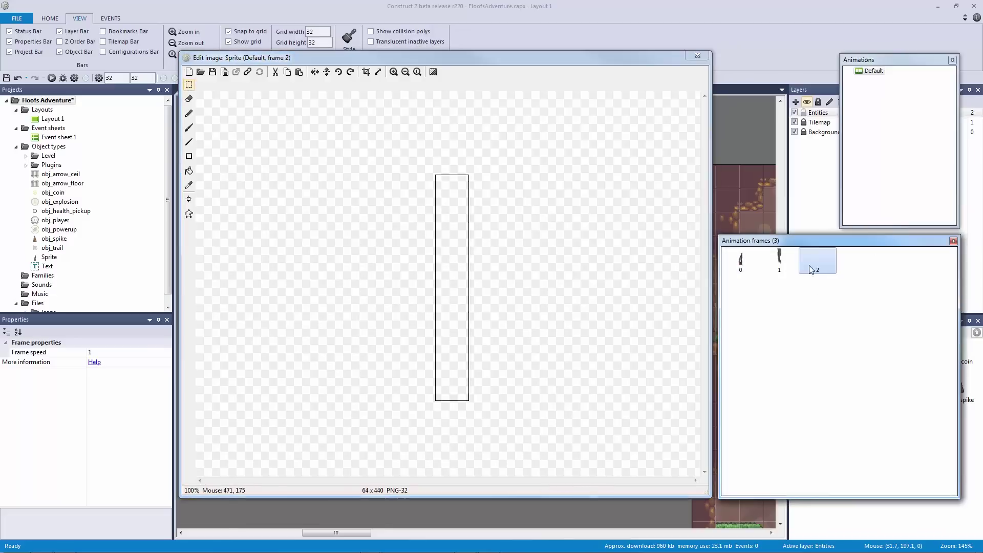
pyautogui.hotkey('ctrl', 'v')
pyautogui.moveTo(459, 332); pyautogui.dragTo(455, 382)
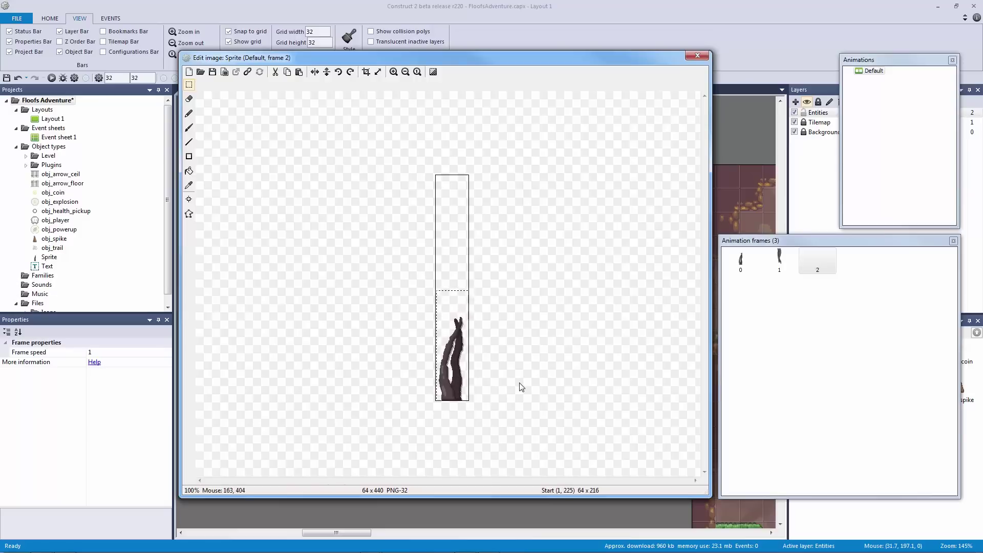
pyautogui.click(538, 385)
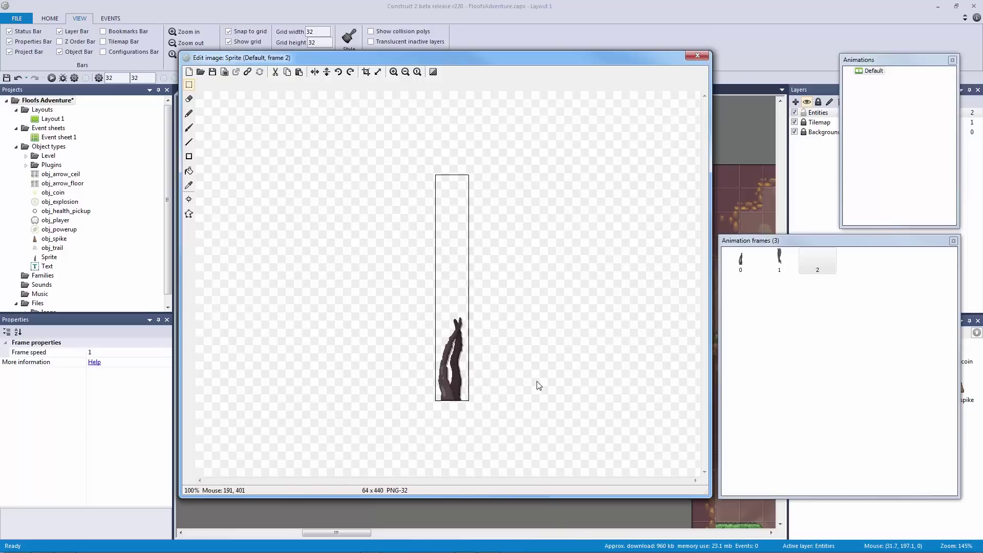
# - Copy the upper door piece from frame 1 into frame 2 and position it overlapping the lower piece
pyautogui.click(779, 259)
pyautogui.moveTo(388, 176); pyautogui.dragTo(528, 369)
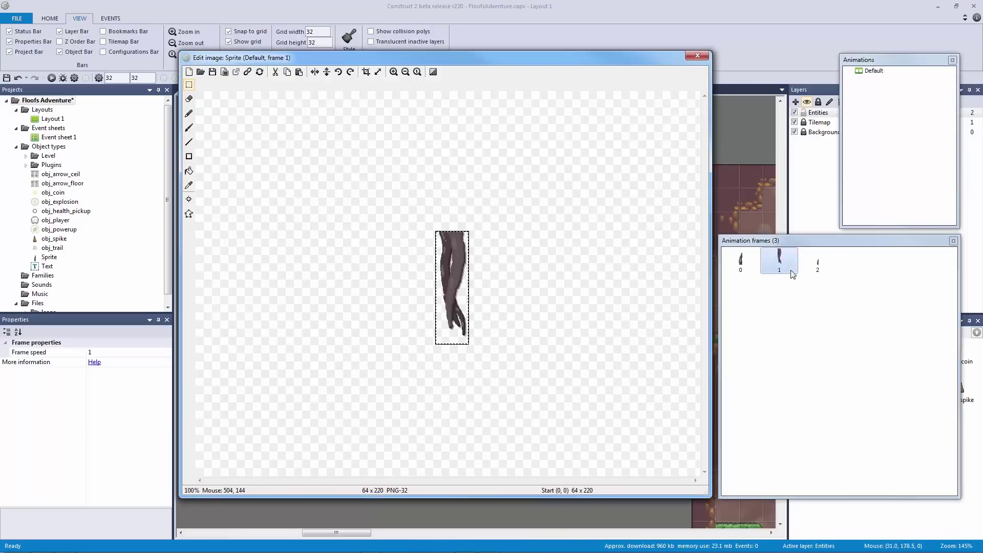
pyautogui.click(818, 260)
pyautogui.hotkey('ctrl', 'v')
pyautogui.moveTo(449, 249); pyautogui.dragTo(448, 304)
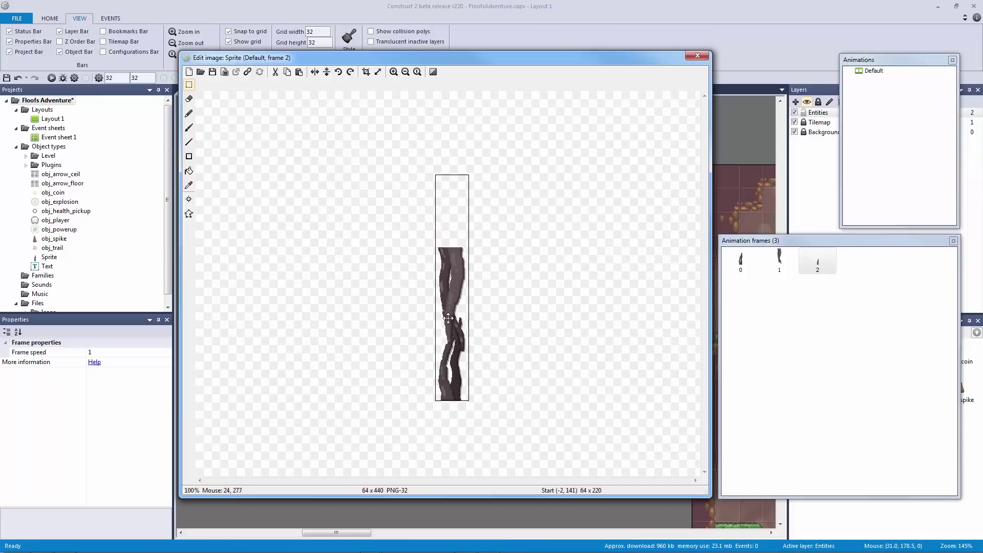
pyautogui.moveTo(448, 336); pyautogui.dragTo(446, 334)
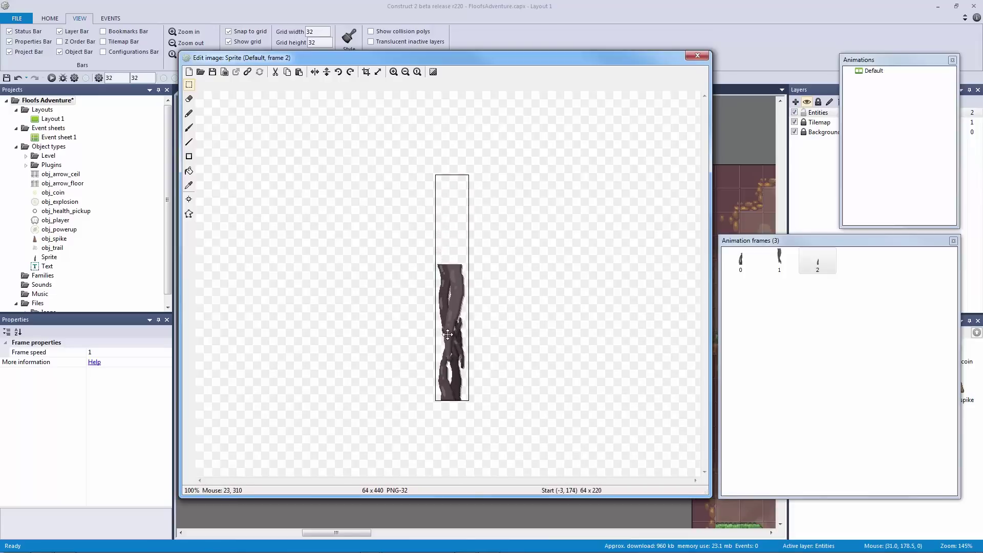
pyautogui.press('Right')
pyautogui.press('Left')
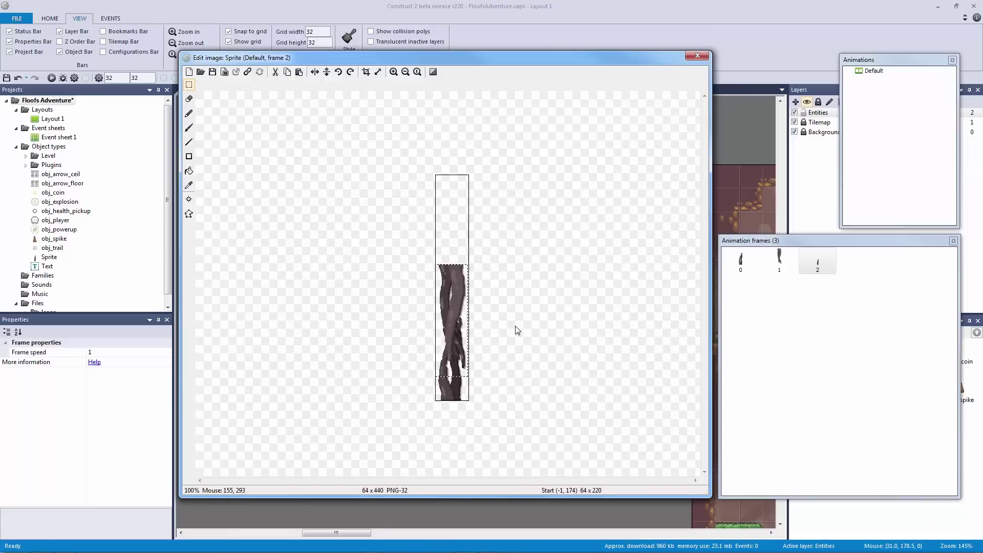
# - Nudge the pasted upper door piece to start at (0, 183) so it blends into the lower piece, then deselect it
pyautogui.press('Down')
pyautogui.press('Down')
pyautogui.press('Down')
pyautogui.press('Down')
pyautogui.press('Down')
pyautogui.press('Down')
pyautogui.press('Down')
pyautogui.press('Down')
pyautogui.press('Down')
pyautogui.press('Down')
pyautogui.press('Down')
pyautogui.press('Down')
pyautogui.press('Down')
pyautogui.press('Down')
pyautogui.press('Down')
pyautogui.press('Up')
pyautogui.press('Up')
pyautogui.press('Up')
pyautogui.press('Up')
pyautogui.press('Up')
pyautogui.press('Up')
pyautogui.press('Up')
pyautogui.press('Up')
pyautogui.press('Up')
pyautogui.press('Up')
pyautogui.press('Up')
pyautogui.press('Up')
pyautogui.press('Up')
pyautogui.press('Up')
pyautogui.press('Up')
pyautogui.press('Up')
pyautogui.press('Up')
pyautogui.press('Up')
pyautogui.press('Up')
pyautogui.press('Up')
pyautogui.press('Right')
pyautogui.press('Right')
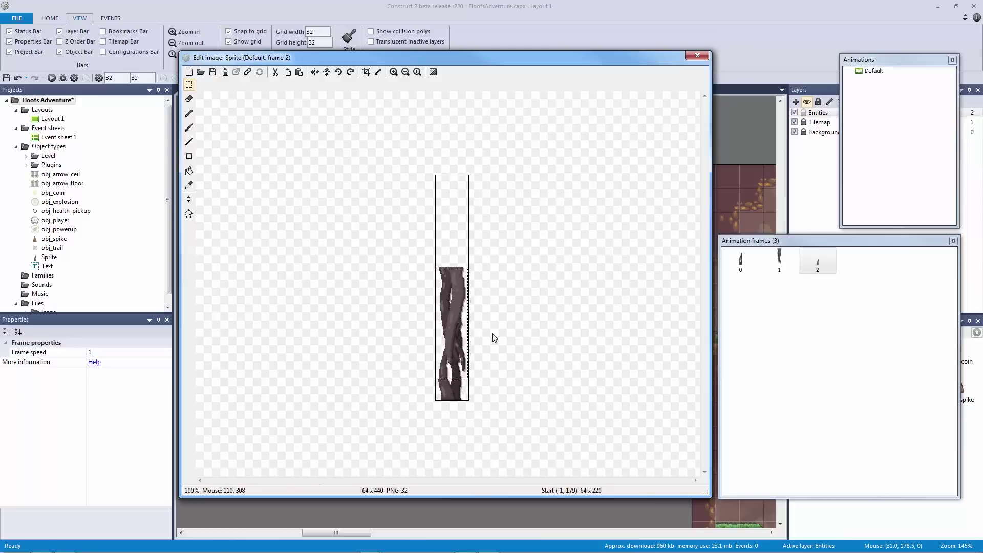
pyautogui.press('Up')
pyautogui.press('Up')
pyautogui.press('Up')
pyautogui.press('Up')
pyautogui.press('Up')
pyautogui.press('Up')
pyautogui.press('Up')
pyautogui.press('Up')
pyautogui.press('Up')
pyautogui.press('Down')
pyautogui.press('Down')
pyautogui.press('Down')
pyautogui.press('Down')
pyautogui.press('Right')
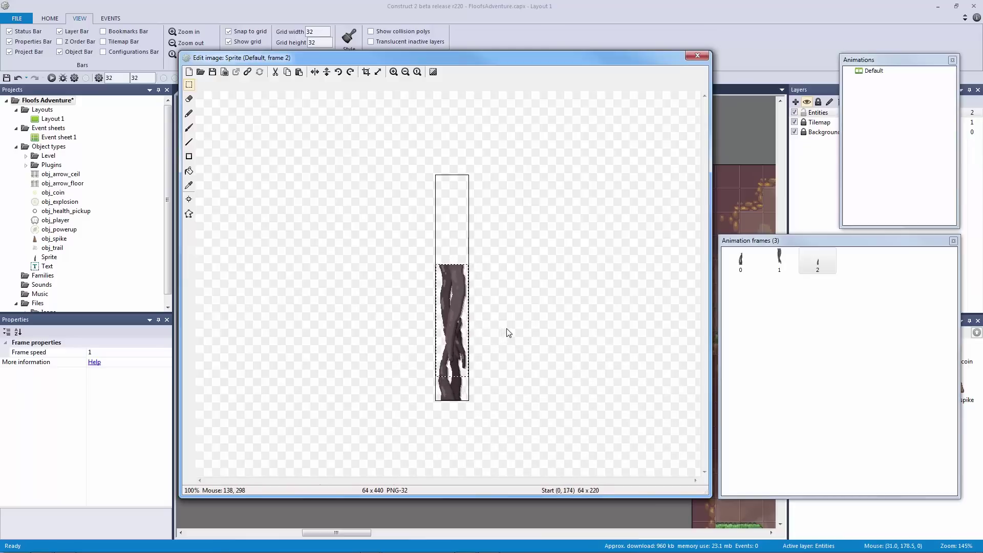
pyautogui.press('Down')
pyautogui.press('Down')
pyautogui.press('Down')
pyautogui.press('Down')
pyautogui.press('Down')
pyautogui.press('Down')
pyautogui.press('Down')
pyautogui.press('Down')
pyautogui.press('Down')
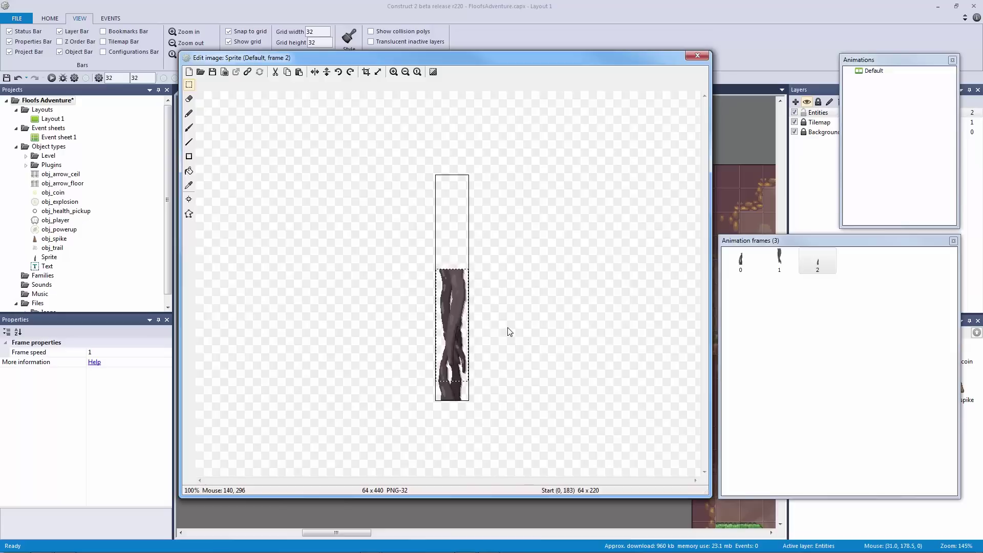
pyautogui.click(509, 331)
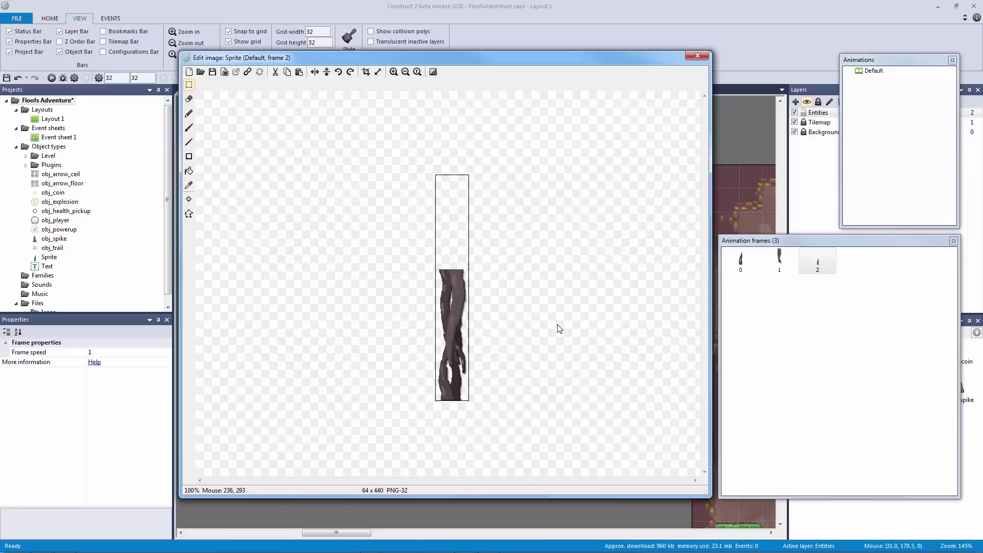
# - Delete the two separate door-piece frames, crop the combined door image and close the image editor
pyautogui.click(772, 266)
pyautogui.click(742, 266)
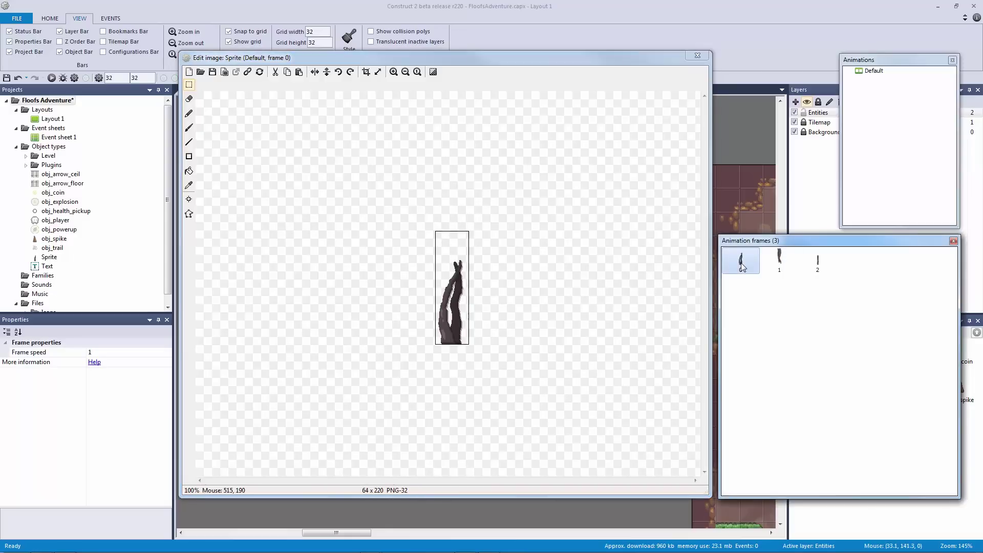
pyautogui.press('Delete')
pyautogui.press('Delete')
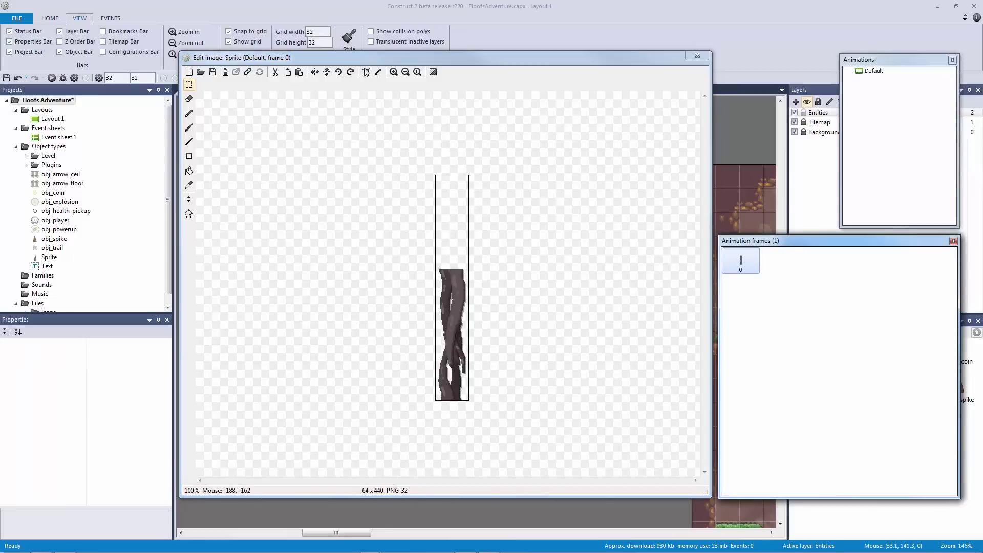
pyautogui.click(366, 71)
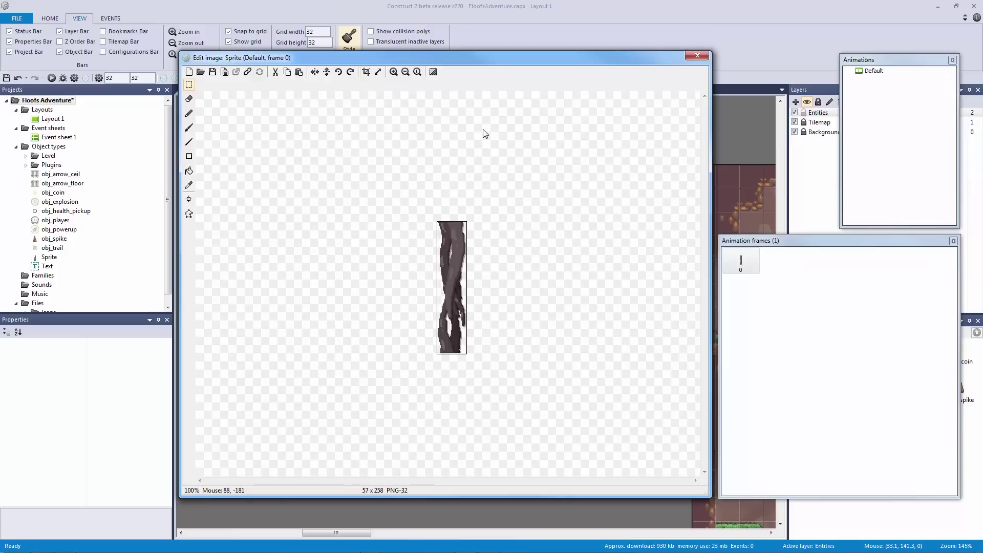
pyautogui.click(697, 55)
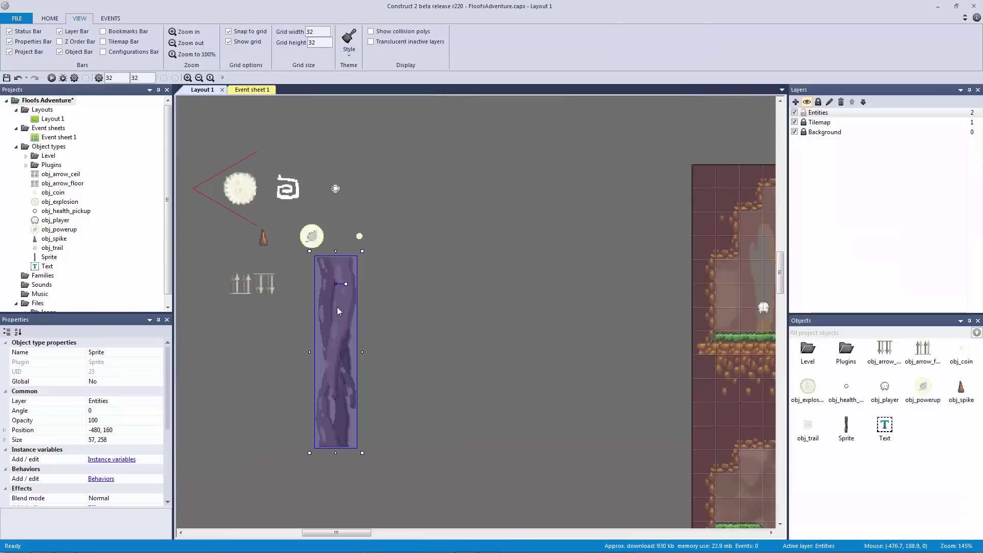
# - Rename the door sprite as obj_boss_door and move it below the floor arrows to -576, 256
pyautogui.click(121, 353)
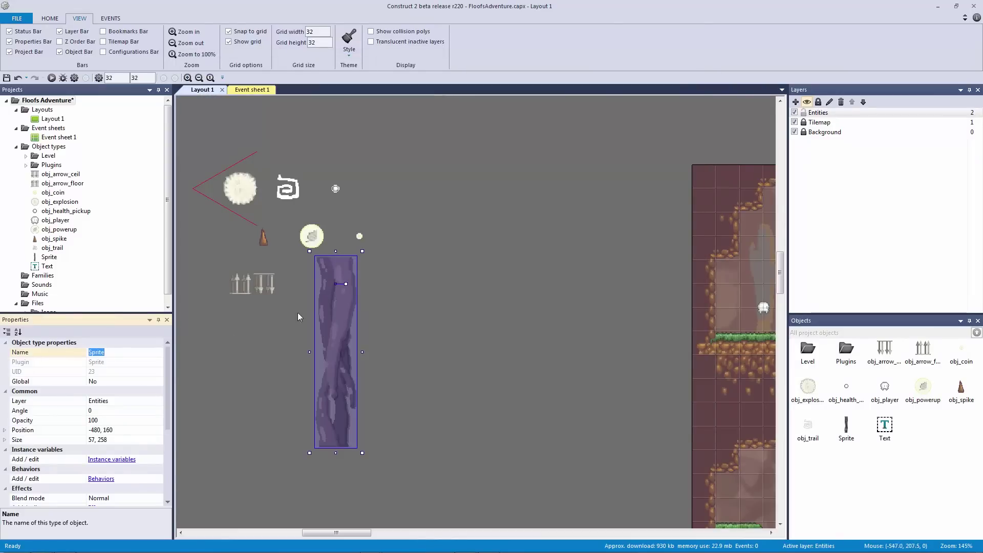
pyautogui.write('ob')
pyautogui.moveTo(342, 318); pyautogui.dragTo(231, 408)
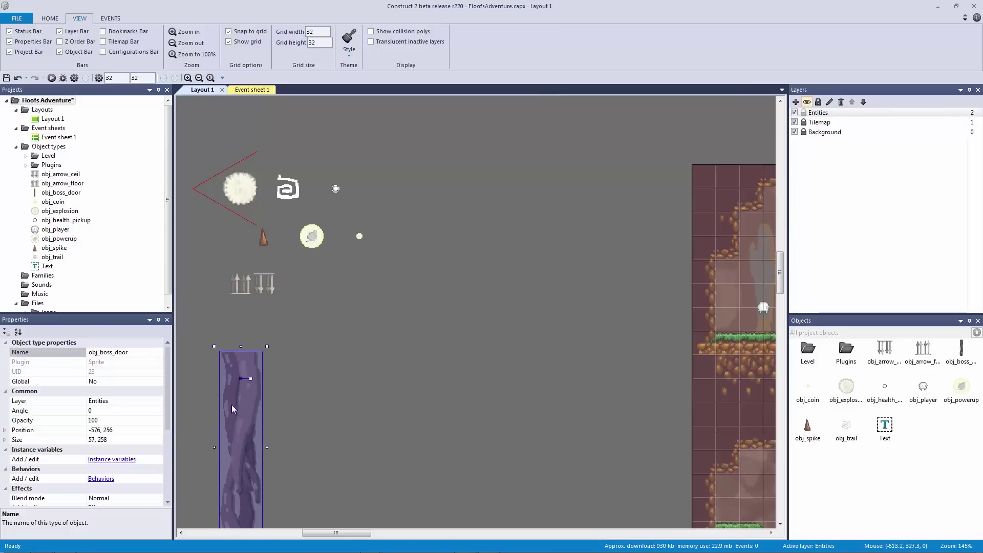
# - Insert a new Sprite object in the empty layout area to the right of the ceiling arrows
pyautogui.click(418, 365)
pyautogui.doubleClick(431, 302)
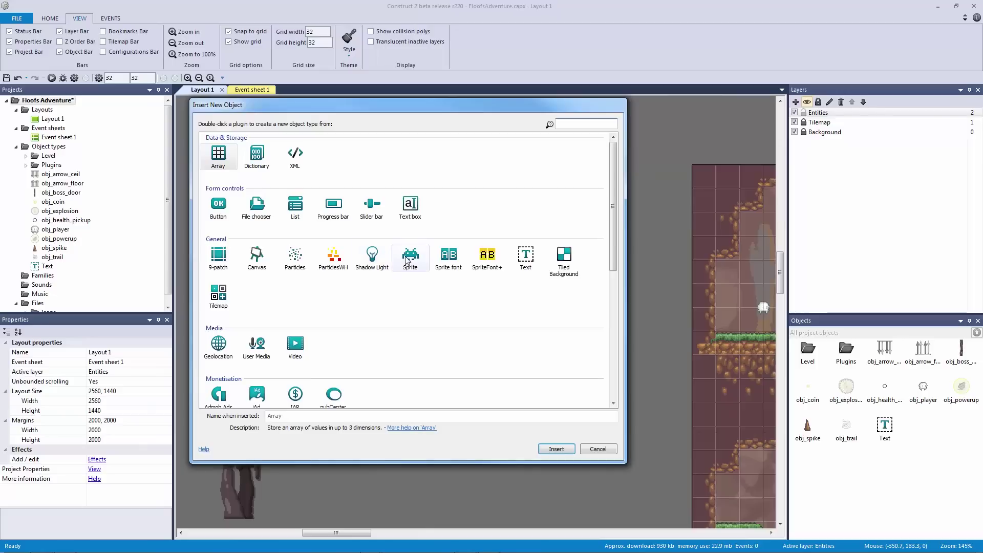
pyautogui.doubleClick(375, 258)
pyautogui.click(404, 296)
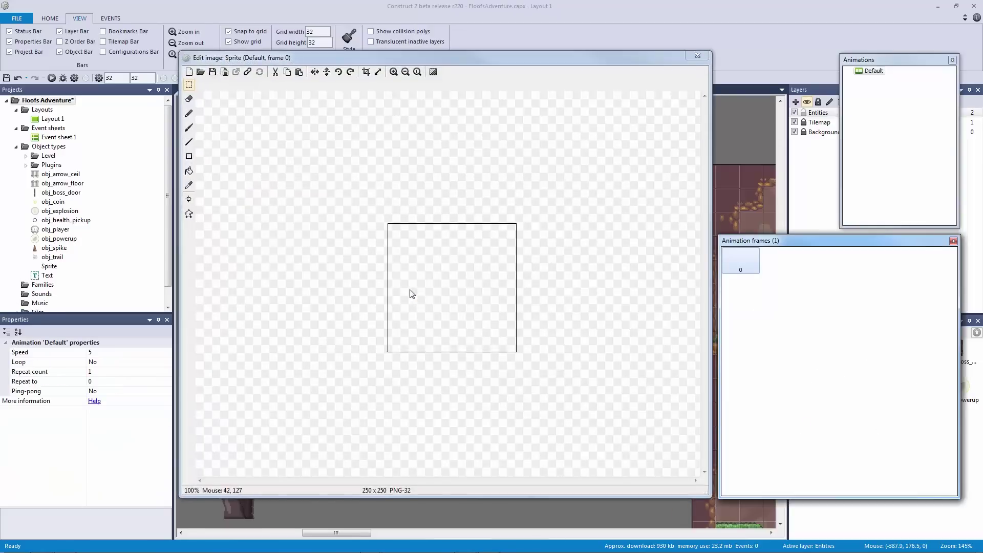
pyautogui.click(201, 71)
pyautogui.click(368, 168)
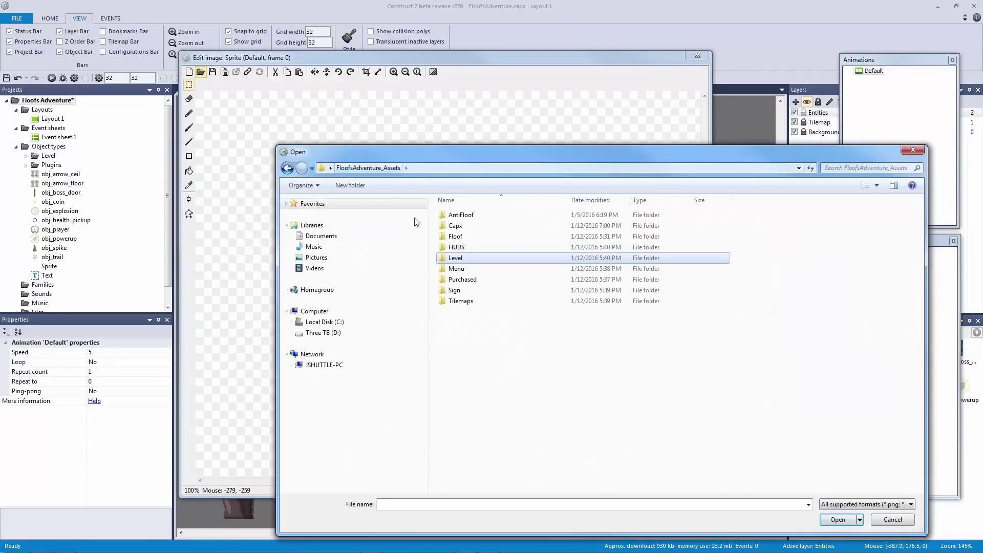
pyautogui.click(476, 279)
pyautogui.doubleClick(483, 258)
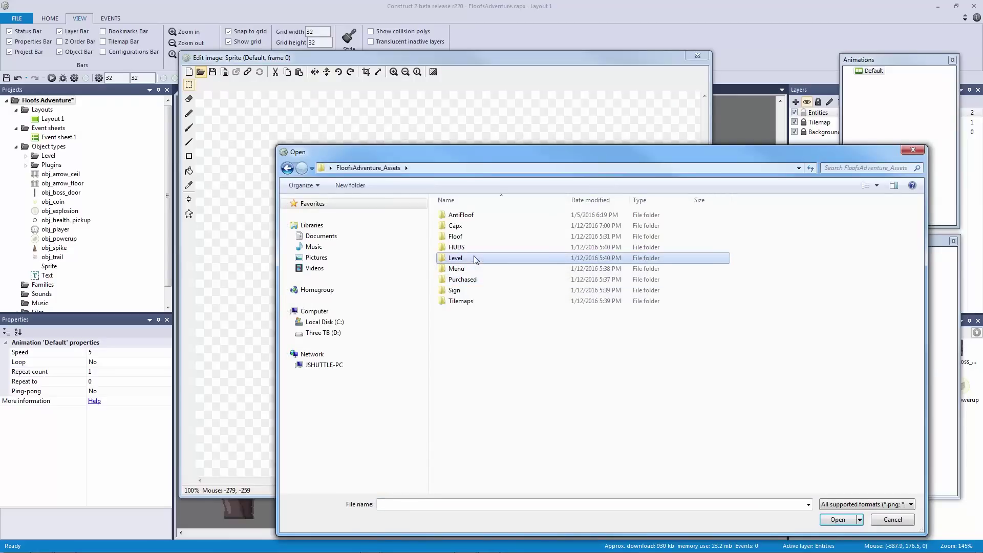
pyautogui.click(752, 249)
pyautogui.click(801, 250)
pyautogui.press('BackSpace')
pyautogui.click(468, 216)
pyautogui.doubleClick(467, 215)
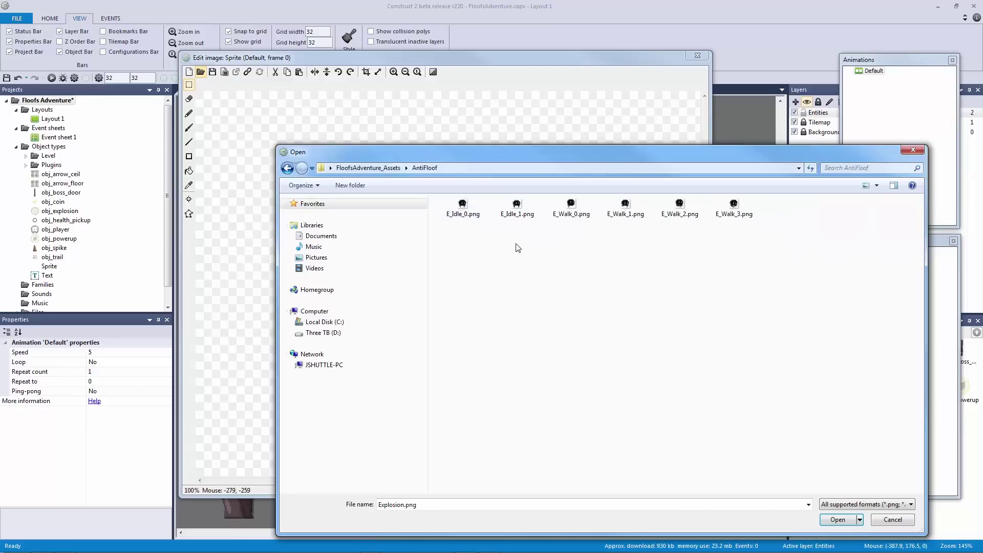
pyautogui.click(912, 149)
# - Import E_Walk_0.png through E_Walk_3.png from the AntiFloof folder as animation frames and delete the blank first frame
pyautogui.rightClick(833, 304)
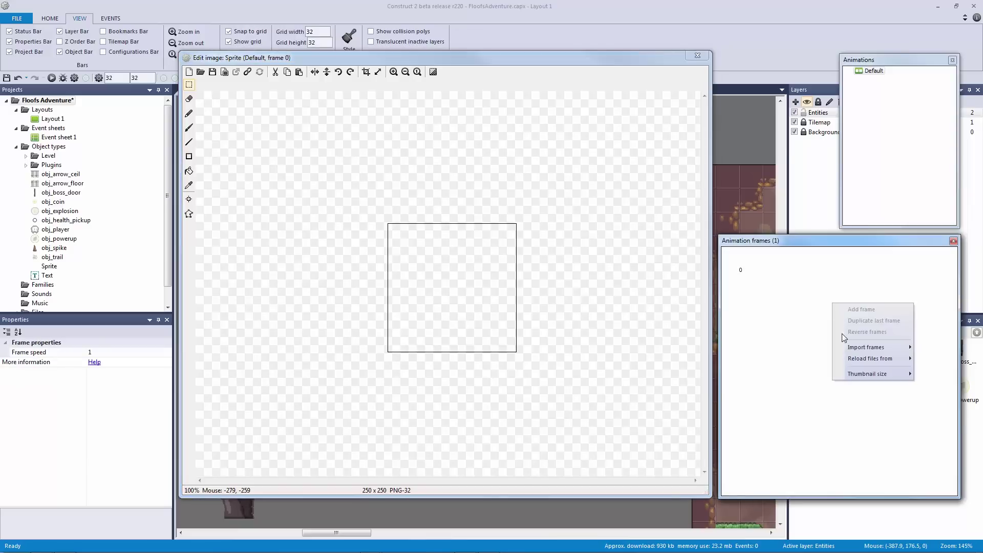
pyautogui.moveTo(864, 351)
pyautogui.click(824, 349)
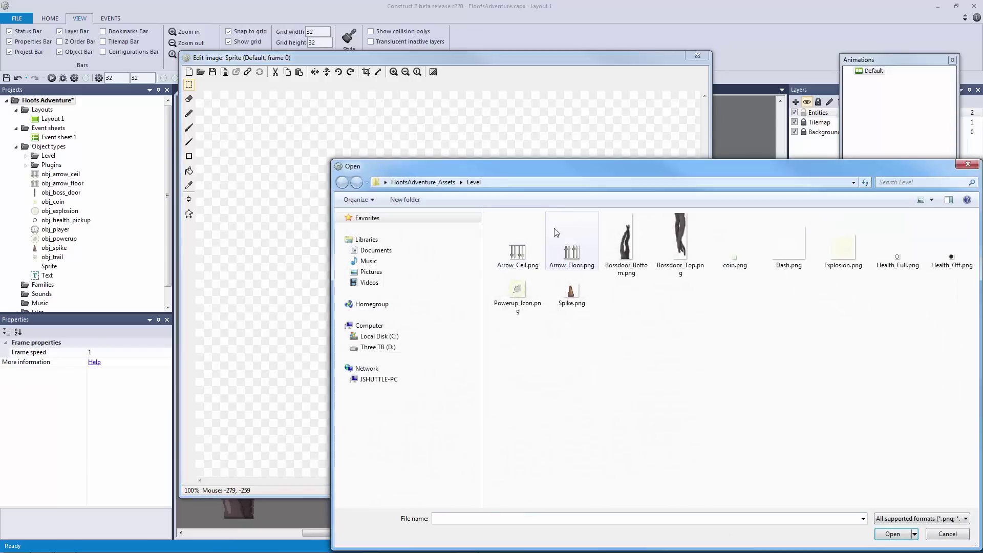
pyautogui.click(422, 182)
pyautogui.moveTo(461, 169); pyautogui.dragTo(312, 95)
pyautogui.doubleClick(387, 156)
pyautogui.moveTo(692, 195); pyautogui.dragTo(483, 144)
pyautogui.click(737, 460)
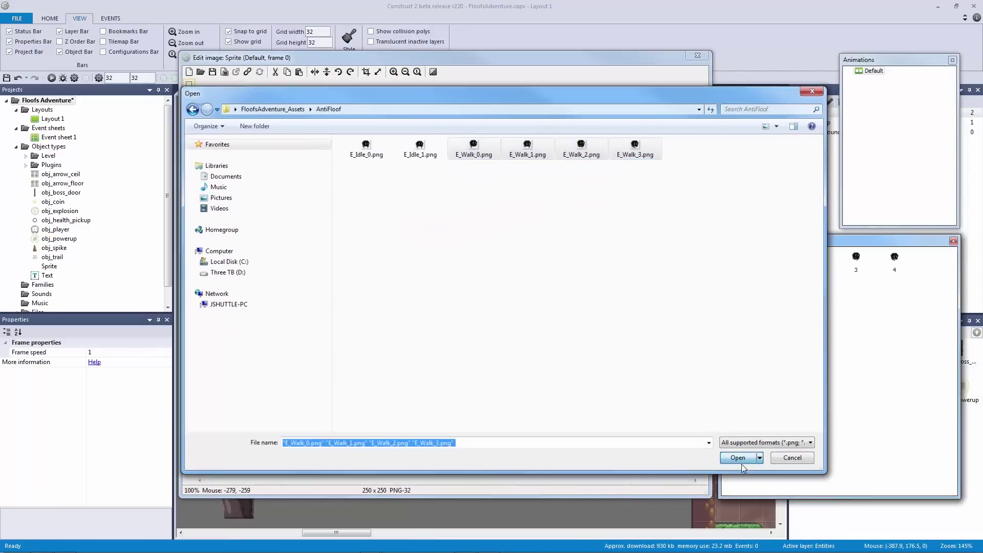
pyautogui.press('Delete')
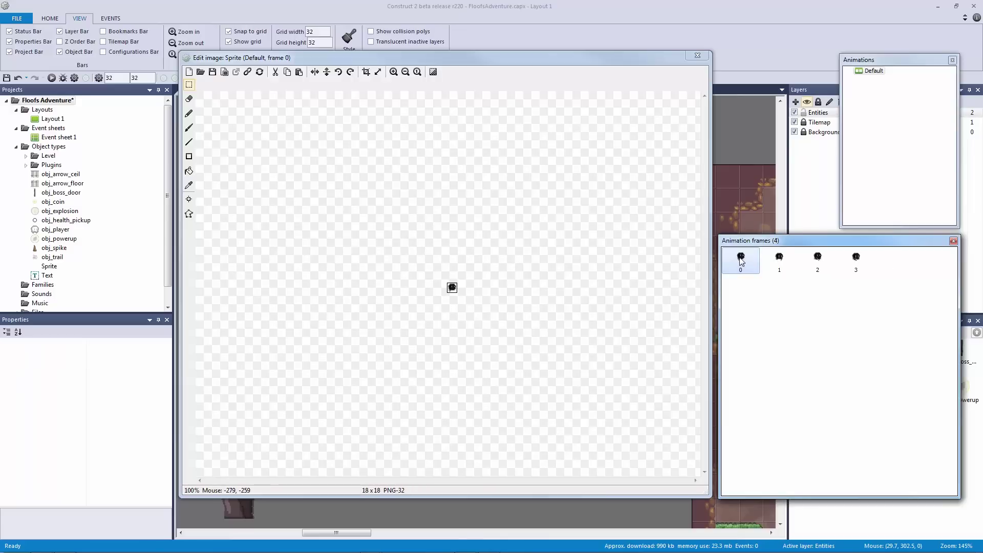
# - Examine the imported AntiFloof walk frames enlarged, comparing the poses from frame to frame
pyautogui.click(393, 72)
pyautogui.click(393, 72)
pyautogui.click(393, 72)
pyautogui.click(393, 72)
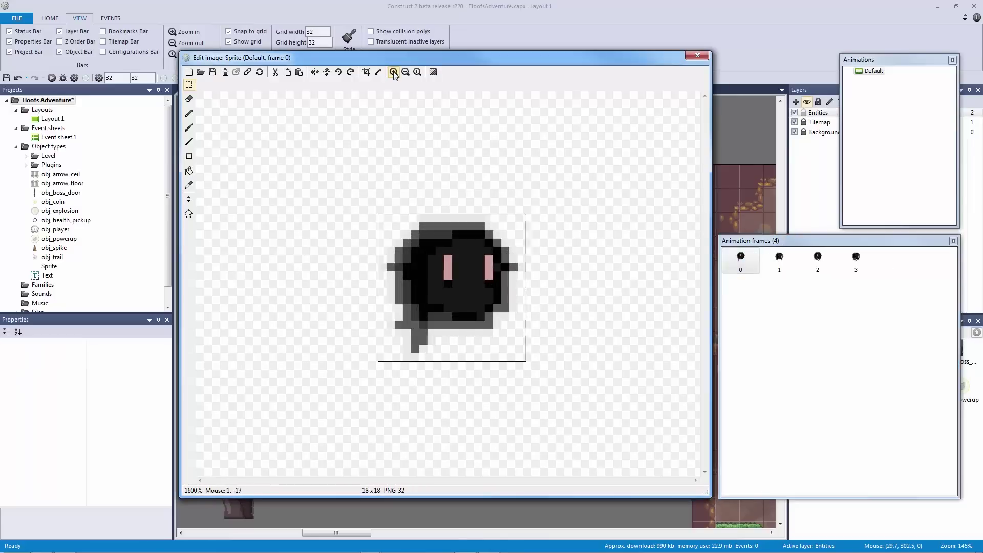
pyautogui.click(393, 72)
pyautogui.click(818, 259)
pyautogui.click(854, 263)
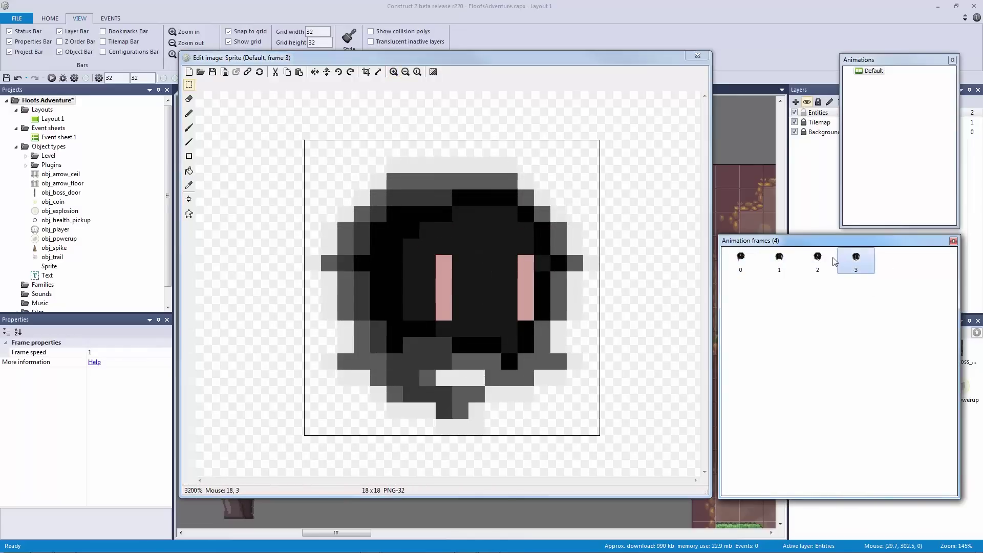
pyautogui.click(745, 261)
pyautogui.click(780, 260)
# - Rename the new sprite's Default animation as Walk
pyautogui.click(870, 71)
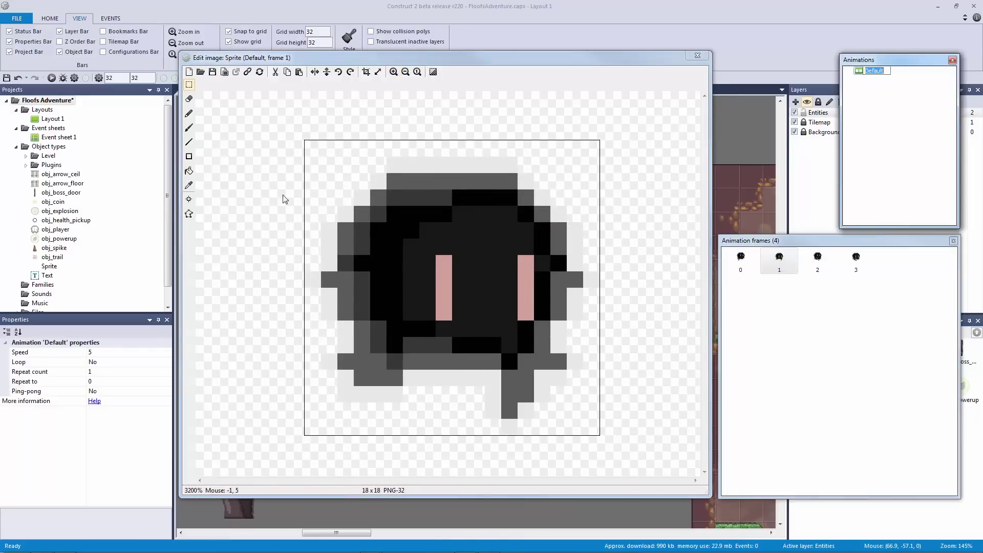
pyautogui.write('Walk')
pyautogui.press('Return')
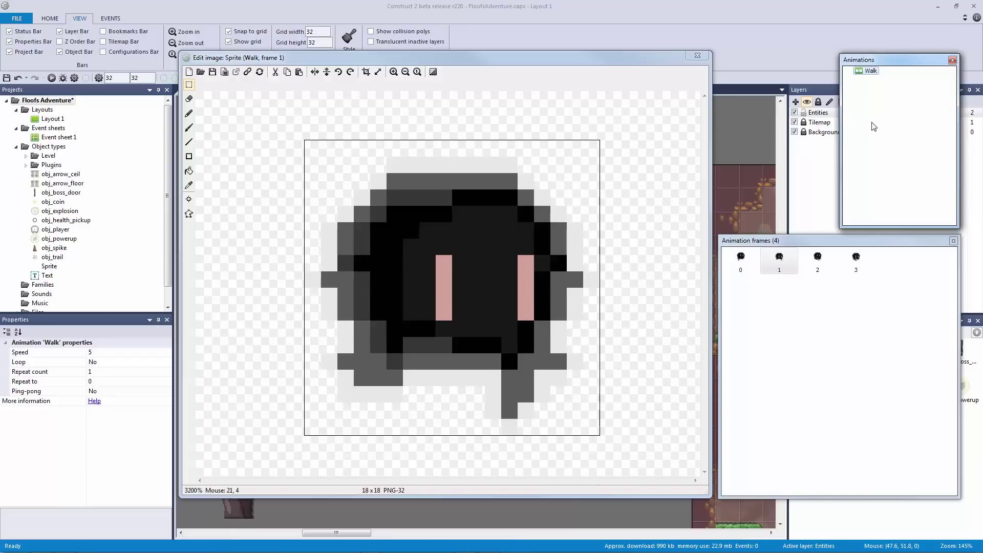
# - Set the Walk animation's speed to 10
pyautogui.click(870, 71)
pyautogui.click(857, 287)
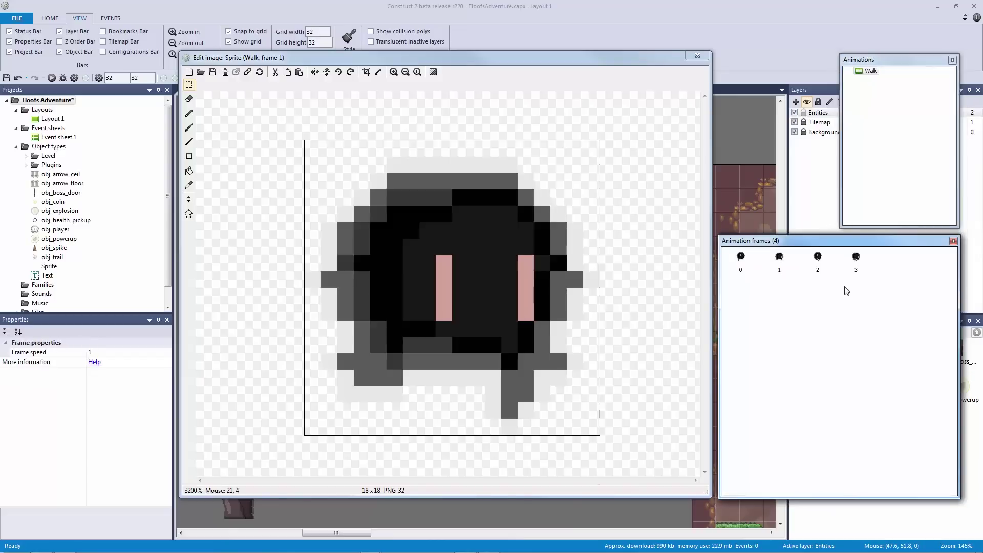
pyautogui.click(871, 71)
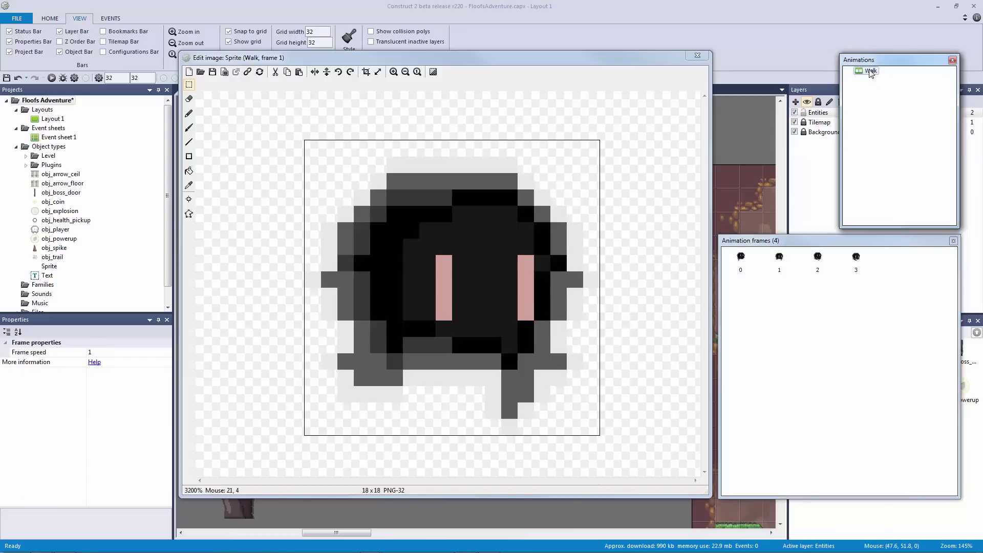
pyautogui.click(871, 71)
pyautogui.click(868, 91)
pyautogui.click(869, 71)
pyautogui.click(131, 353)
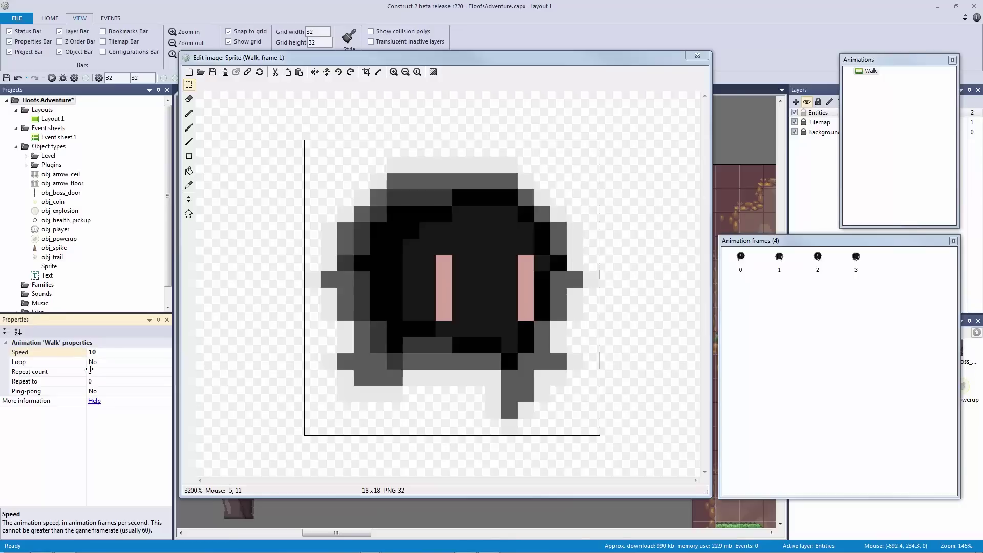
# - Turn on looping for the Walk animation and check the collision polygon of each of its four frames
pyautogui.doubleClick(92, 362)
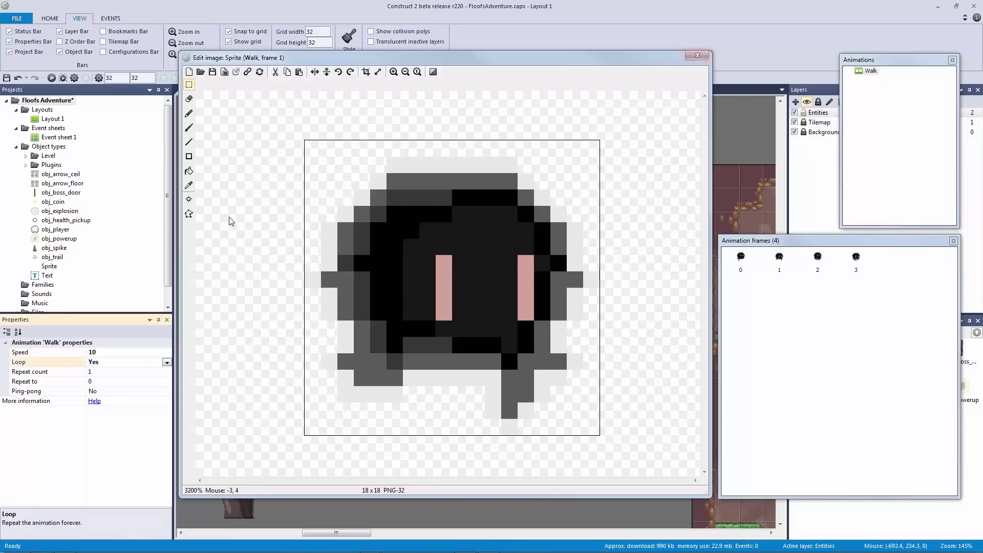
pyautogui.click(188, 213)
pyautogui.click(747, 263)
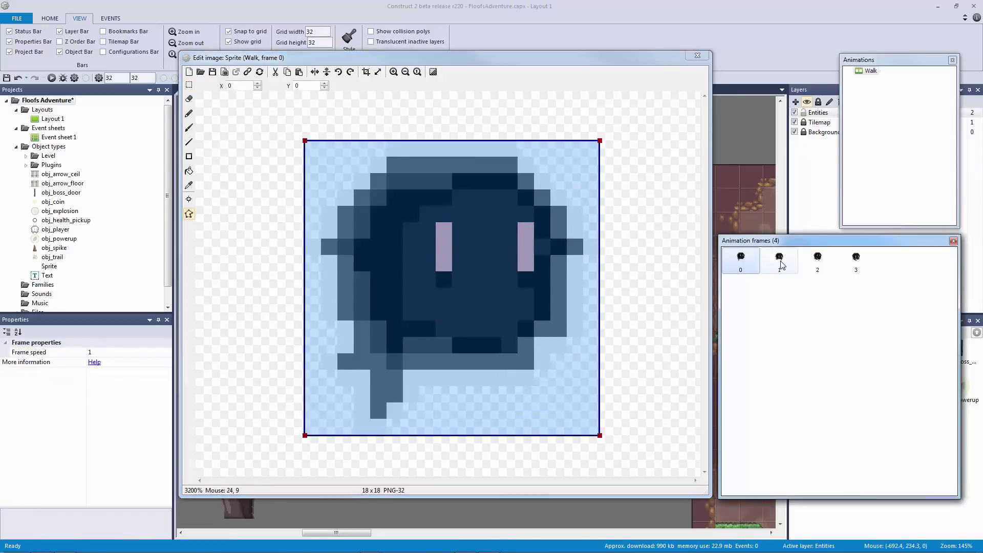
pyautogui.click(782, 265)
pyautogui.click(819, 264)
pyautogui.click(859, 263)
pyautogui.click(698, 55)
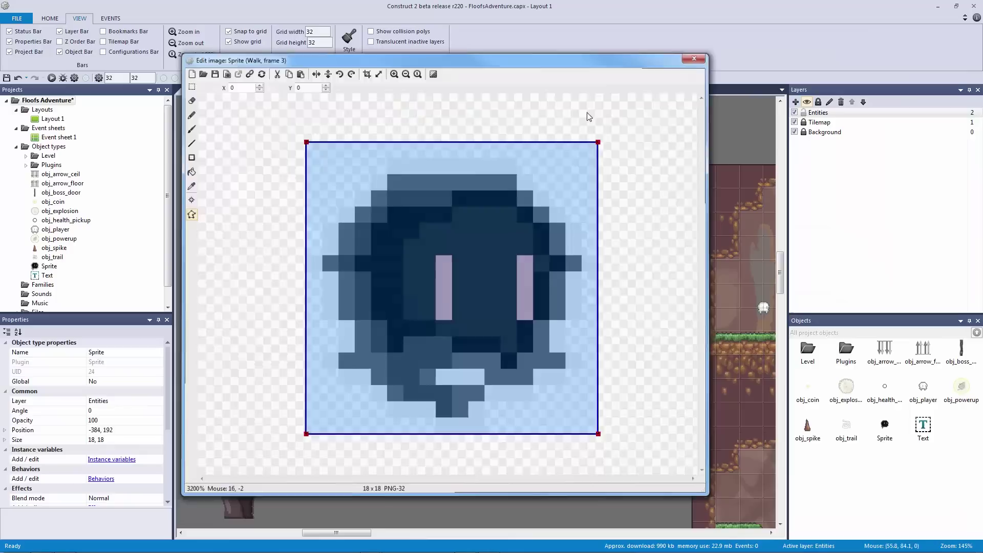
# - Rename the new AntiFloof sprite as obj_enemy and place it beside the ceiling arrows at -512, 160
pyautogui.click(150, 353)
pyautogui.write('obj_enemy')
pyautogui.press('Return')
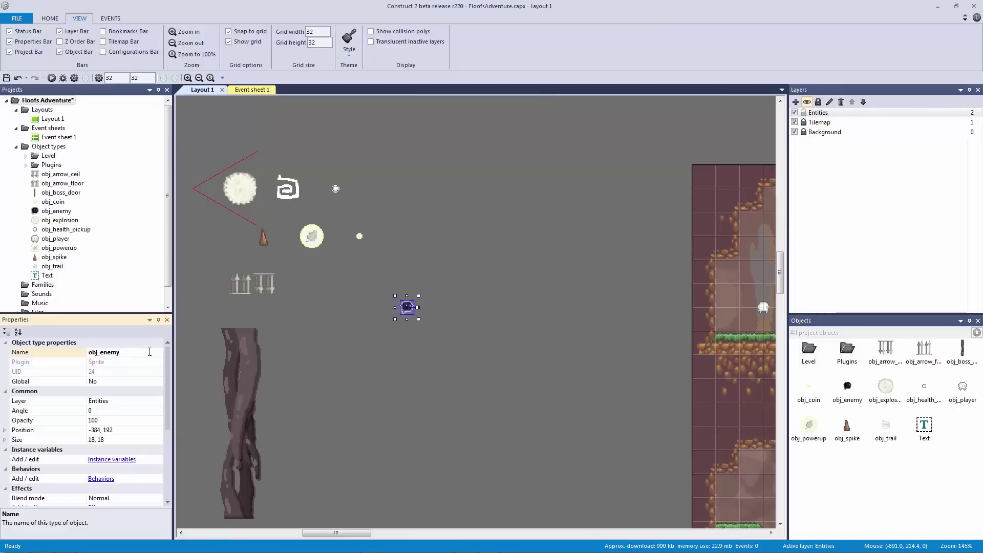
pyautogui.moveTo(407, 310); pyautogui.dragTo(312, 286)
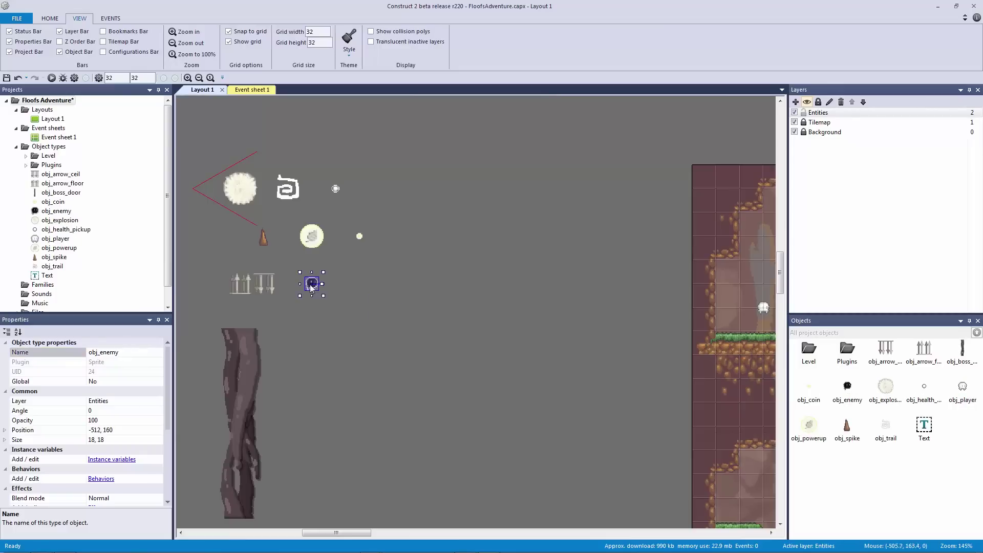
# - Insert a new sprite object in the empty area outside the level, diagonally below obj_enemy
pyautogui.click(413, 315)
pyautogui.doubleClick(413, 316)
pyautogui.doubleClick(411, 260)
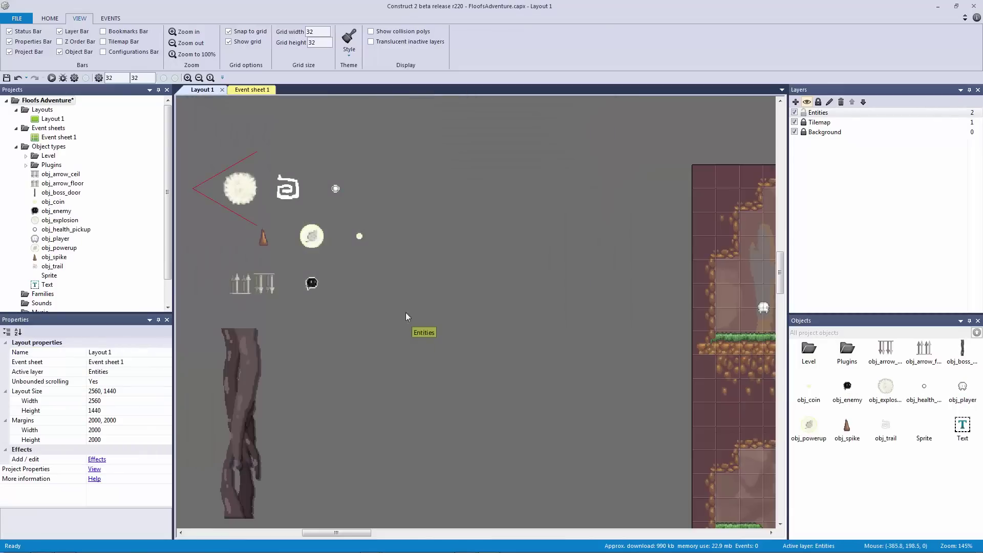
pyautogui.click(406, 314)
# - Load Sign.png from the Sign folder of FloofsAdventure_Assets into the new sprite's first frame
pyautogui.click(203, 73)
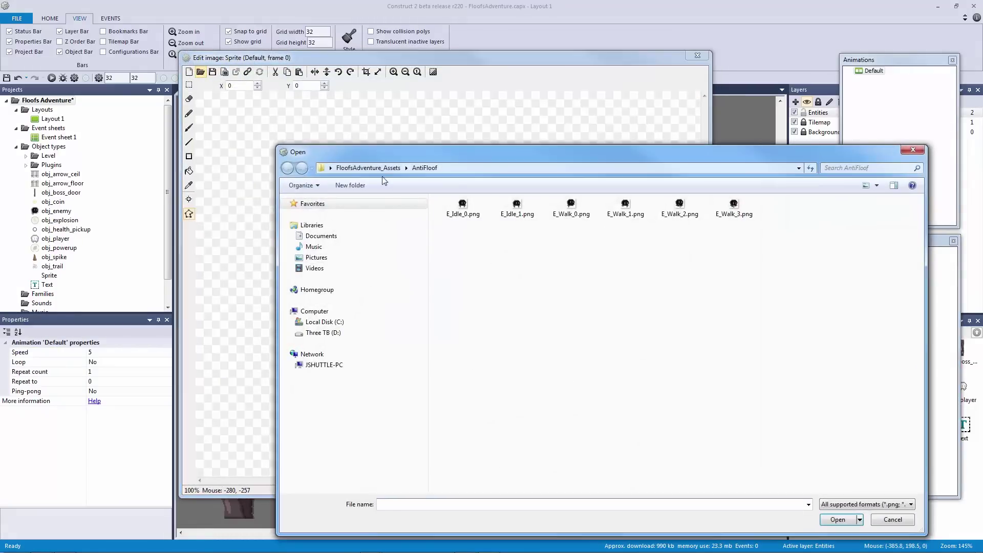
pyautogui.click(368, 167)
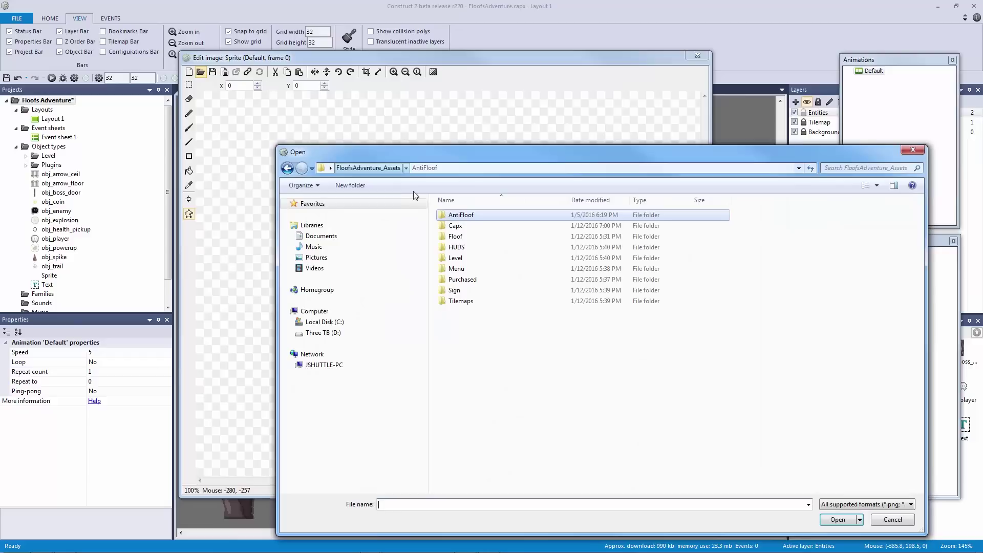
pyautogui.click(466, 249)
pyautogui.doubleClick(466, 251)
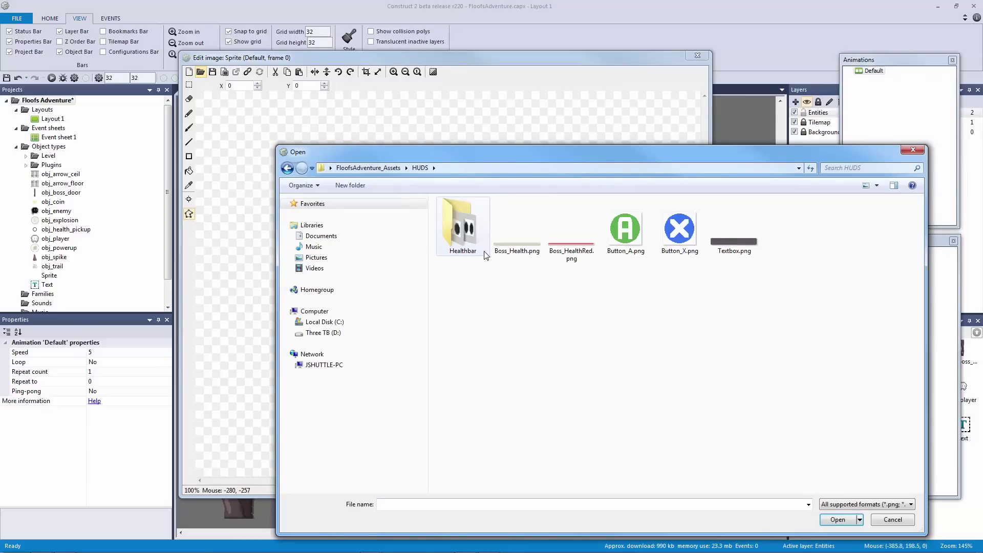
pyautogui.click(368, 168)
pyautogui.doubleClick(458, 259)
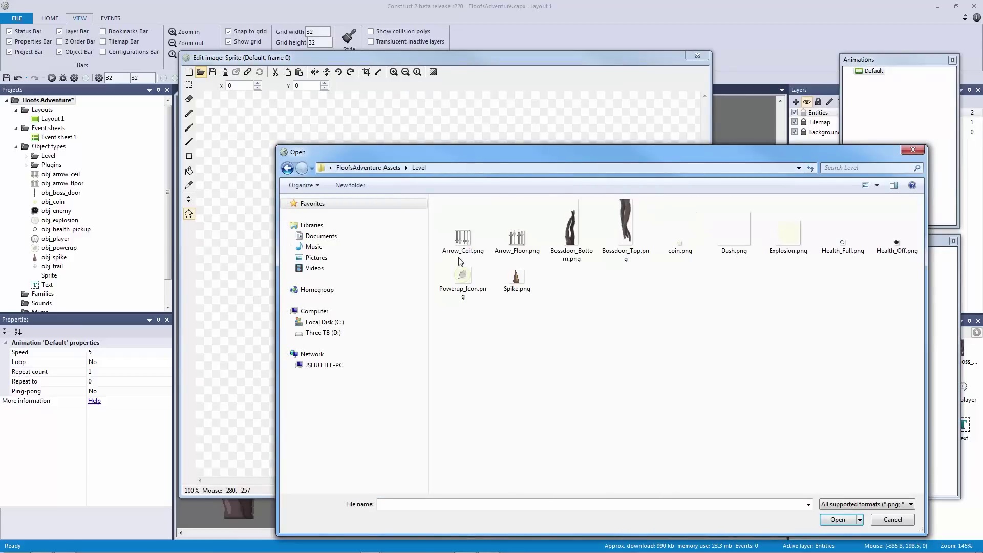
pyautogui.click(368, 168)
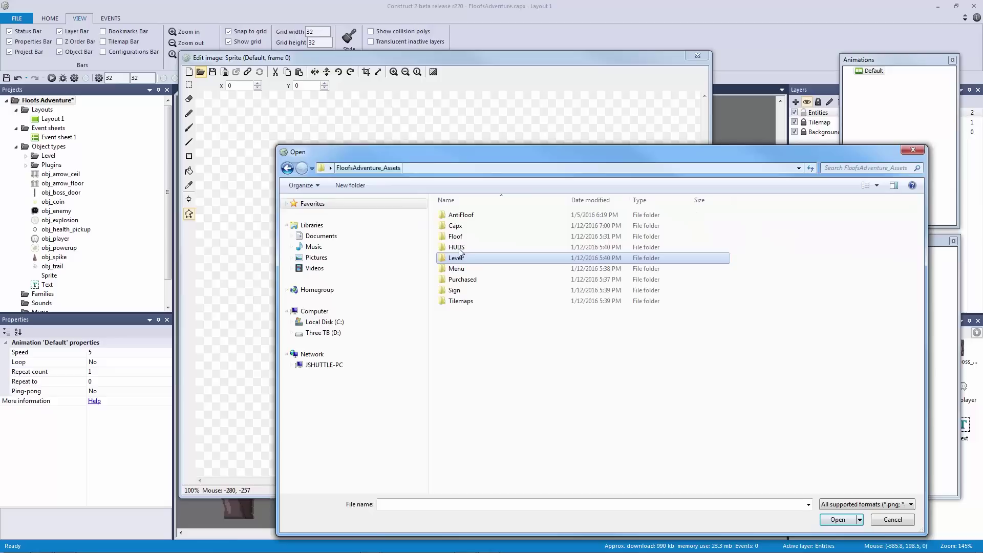
pyautogui.doubleClick(481, 270)
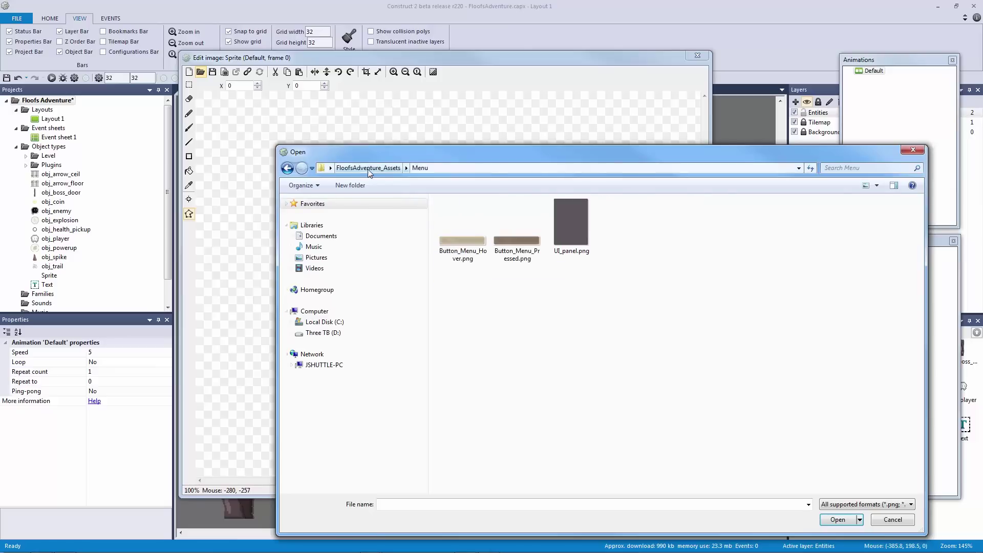
pyautogui.click(368, 168)
pyautogui.doubleClick(482, 291)
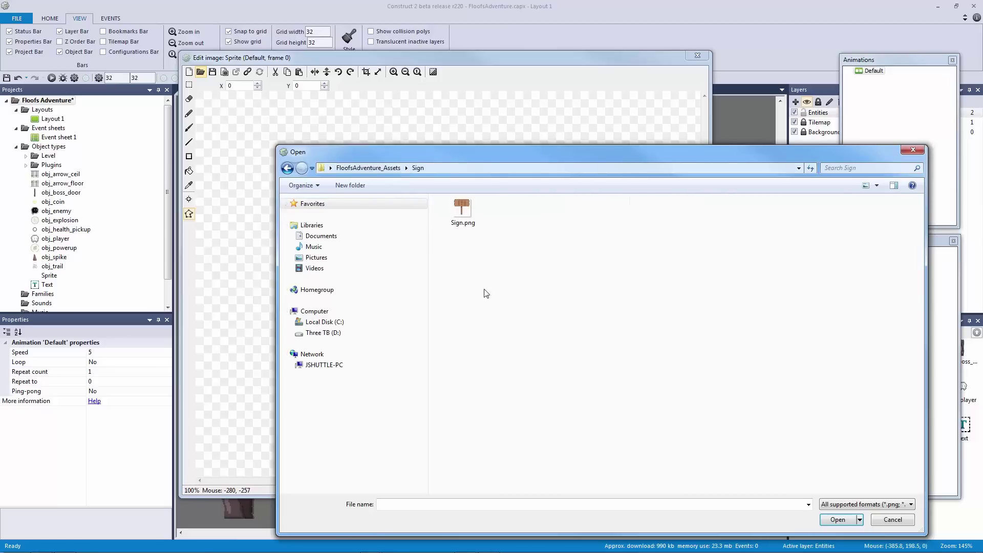
pyautogui.doubleClick(463, 210)
# - Crop the excess transparent margin from the sign image
pyautogui.click(393, 72)
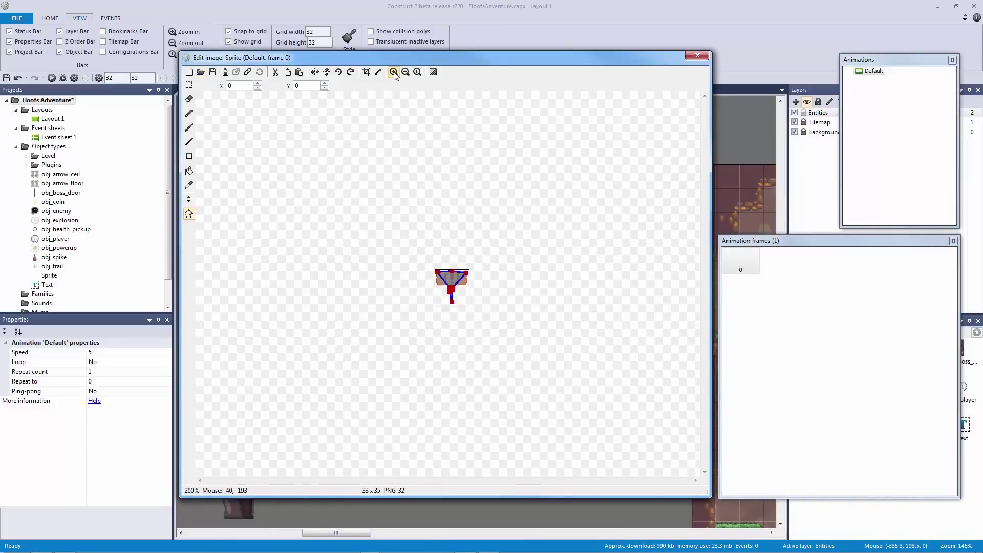
pyautogui.click(394, 72)
pyautogui.click(394, 72)
pyautogui.click(394, 73)
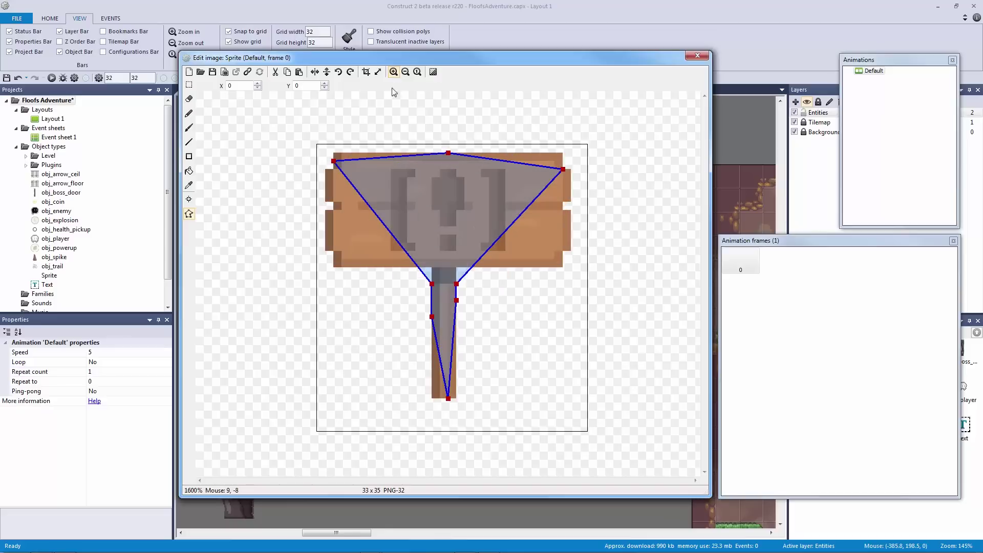
pyautogui.rightClick(428, 201)
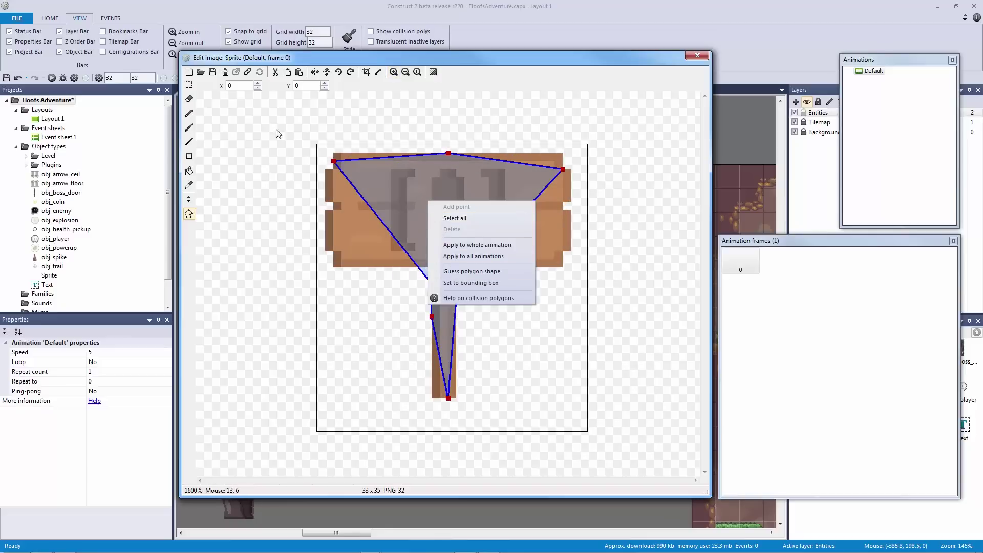
pyautogui.click(190, 85)
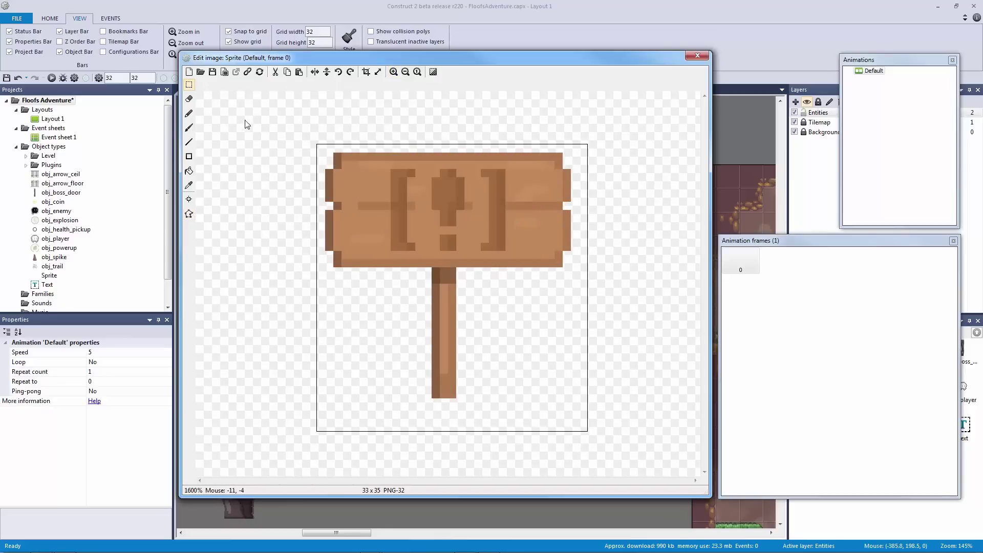
pyautogui.click(367, 74)
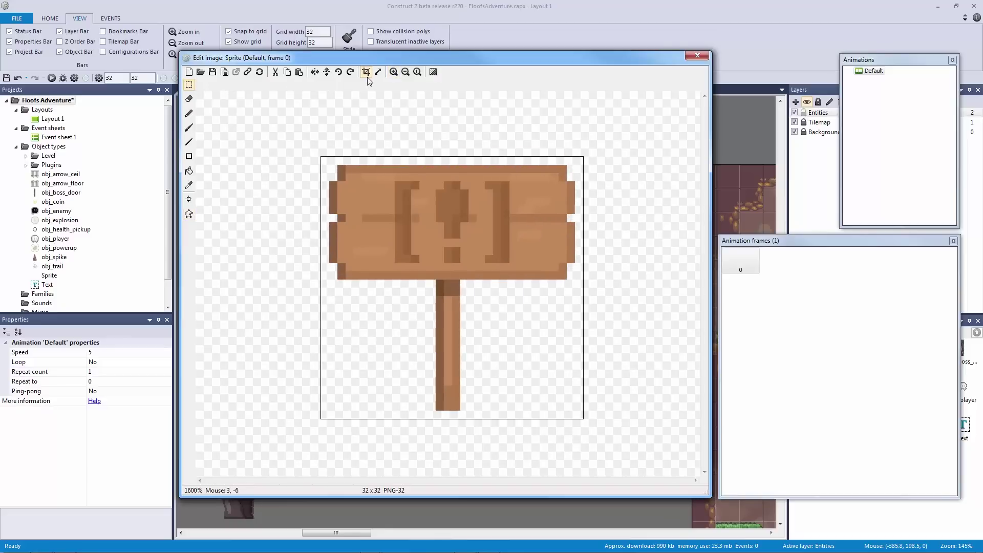
# - Set the sign's collision polygon to its bounding box and close the image editor
pyautogui.click(189, 214)
pyautogui.rightClick(457, 227)
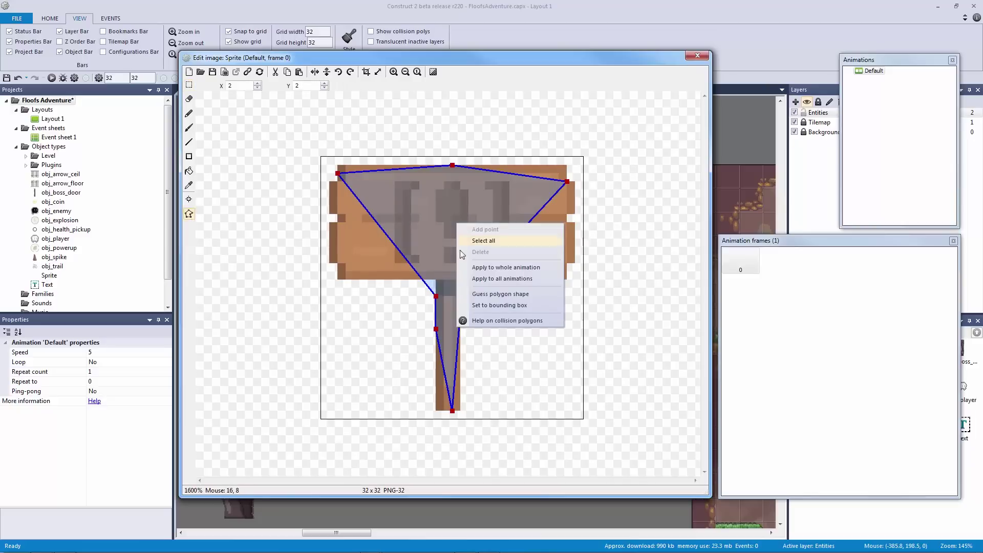
pyautogui.click(494, 290)
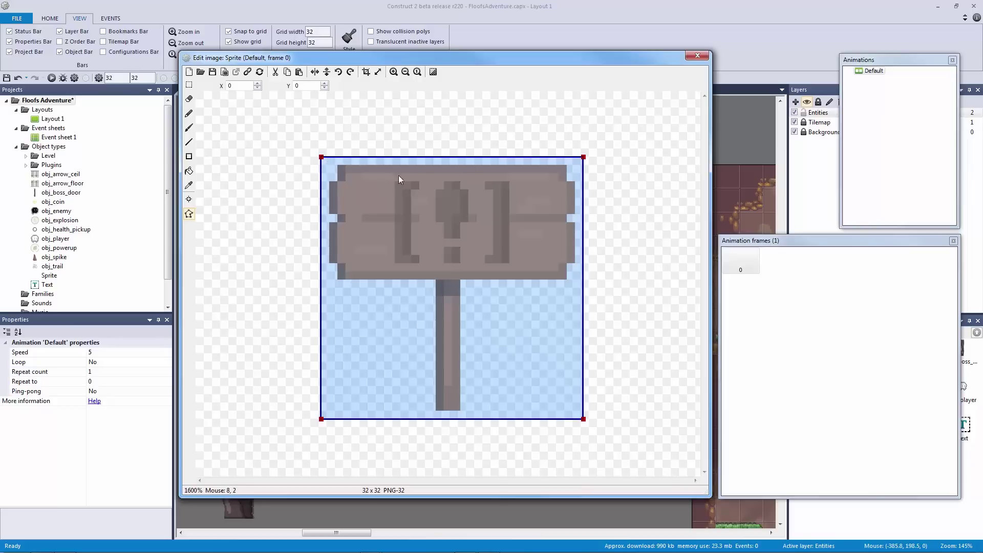
pyautogui.click(697, 56)
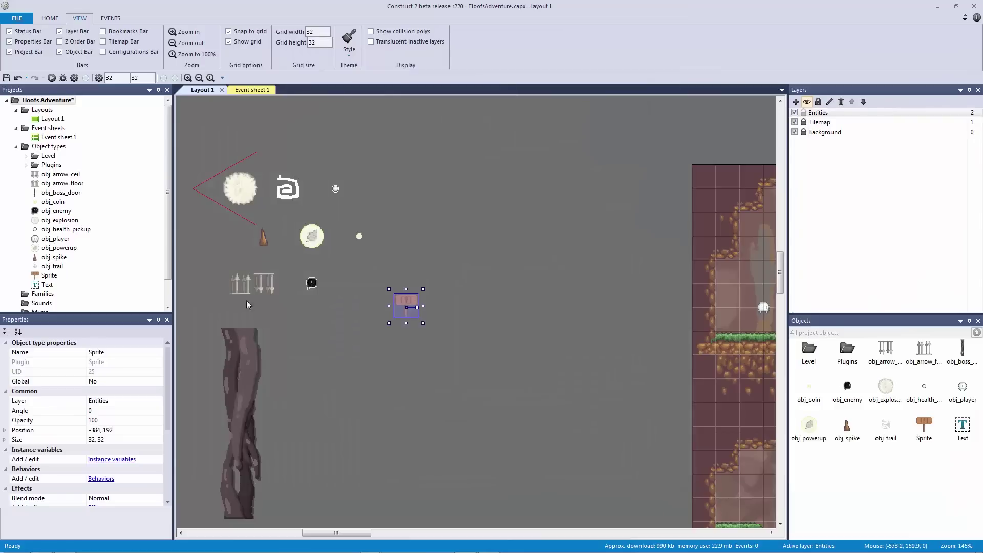
# - Rename the sign sprite as obj_sign and place it in the row beside obj_enemy
pyautogui.click(153, 351)
pyautogui.write('obj_sign')
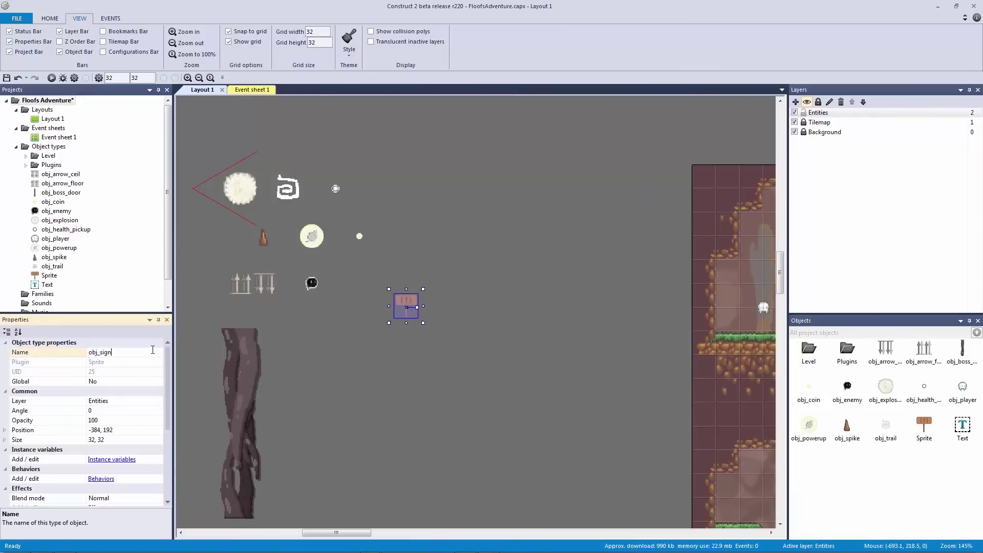
pyautogui.press('Return')
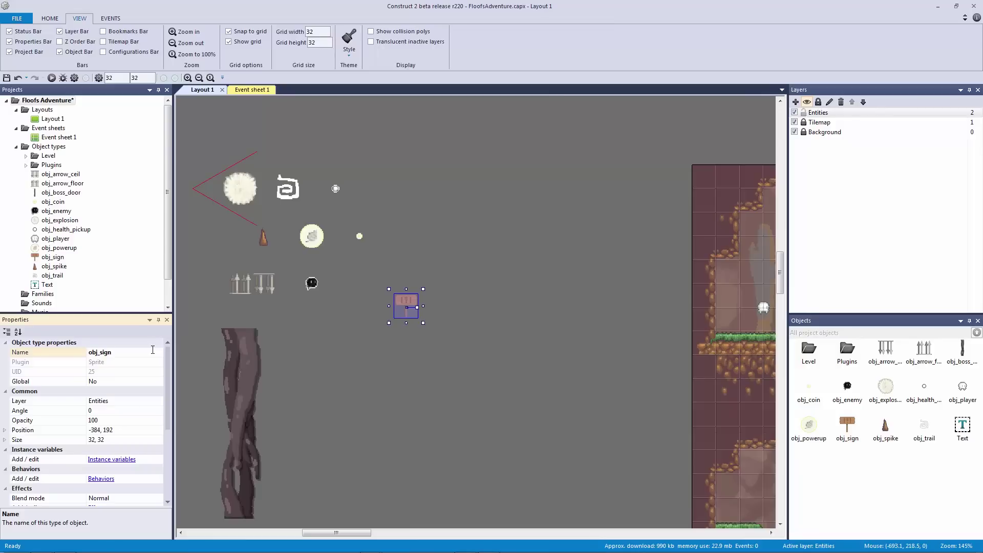
pyautogui.doubleClick(431, 316)
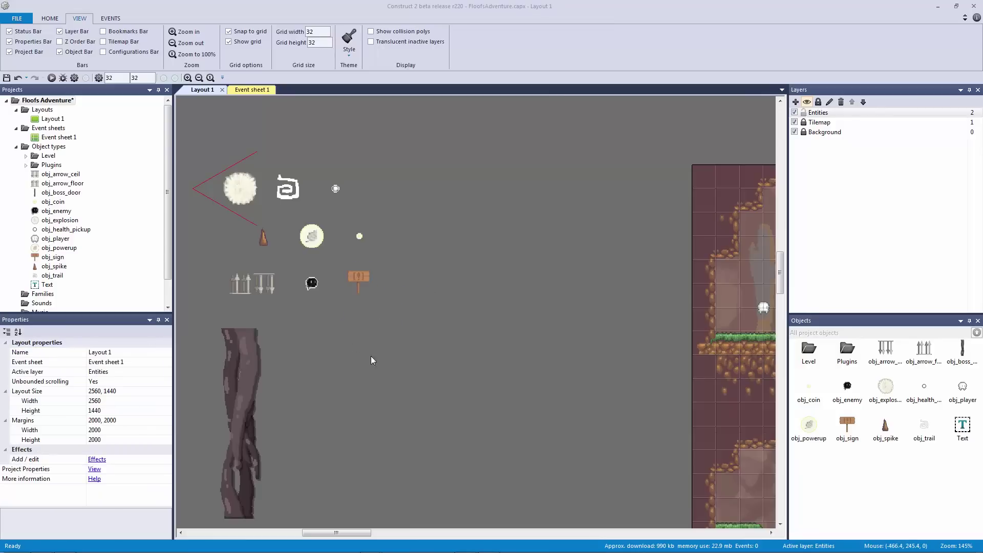
# - Insert another new sprite object in the empty area below obj_sign, without loading a single image into it
pyautogui.doubleClick(411, 262)
pyautogui.click(391, 314)
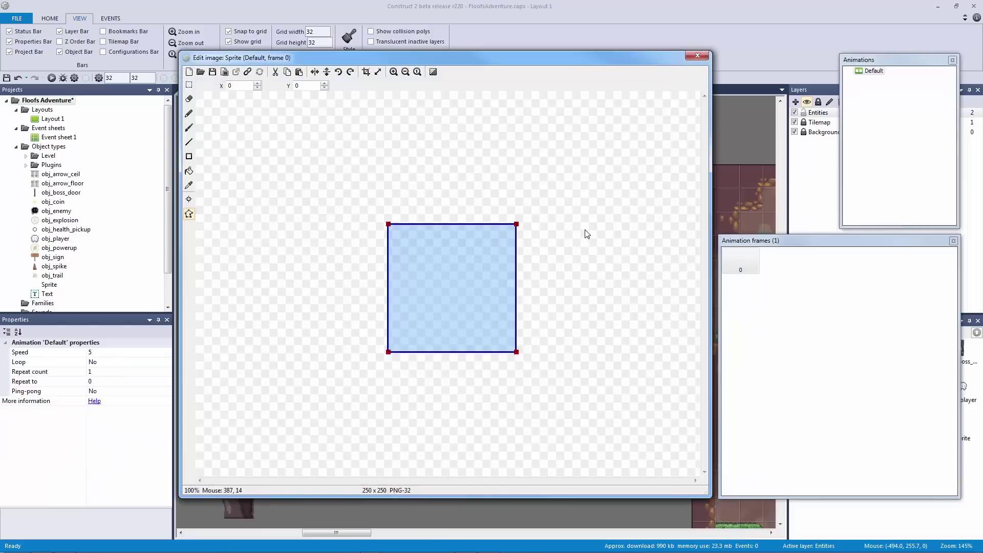
pyautogui.click(201, 73)
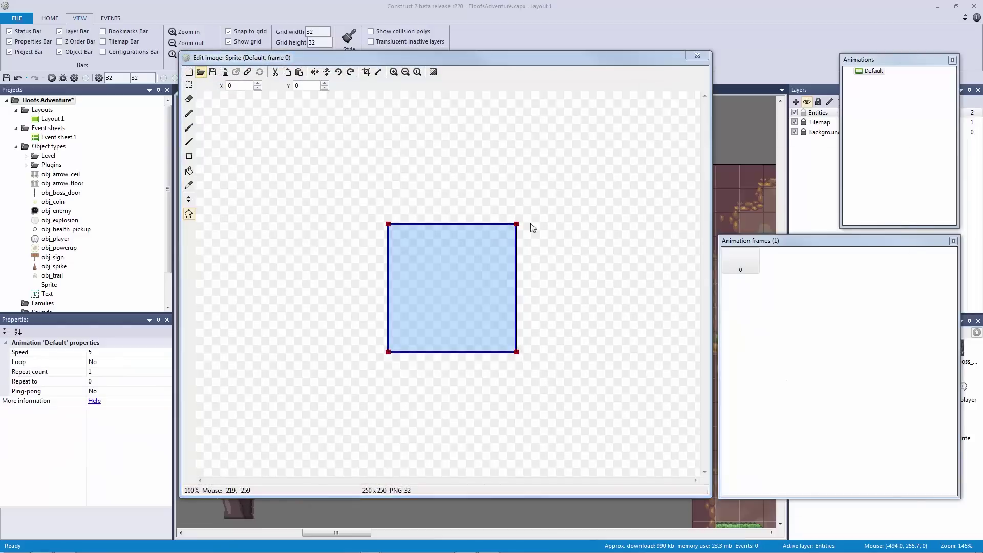
pyautogui.click(913, 150)
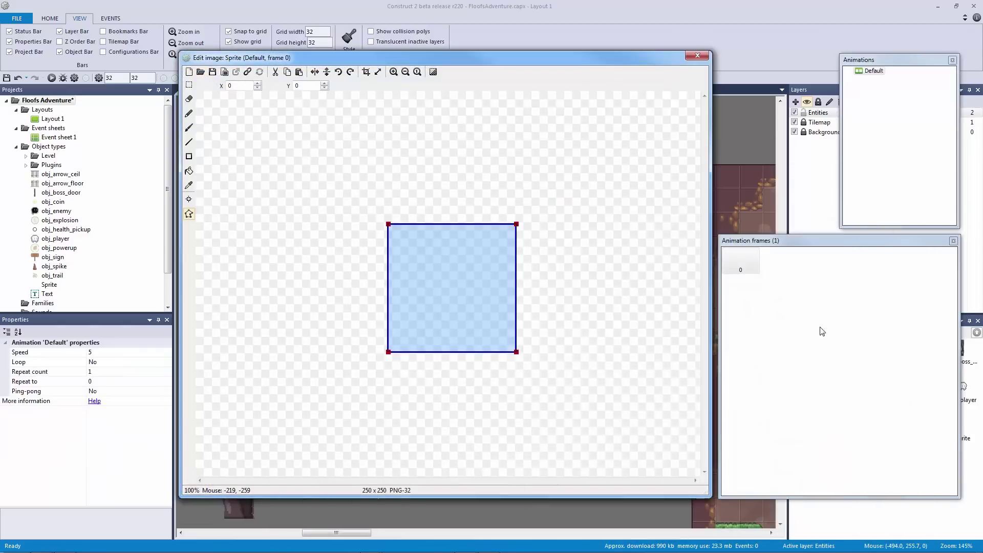
# - Import Healthbar_0.png through Healthbar_6.png from the HUDS Healthbar folder as animation frames of the new sprite
pyautogui.rightClick(819, 324)
pyautogui.moveTo(870, 367)
pyautogui.click(925, 368)
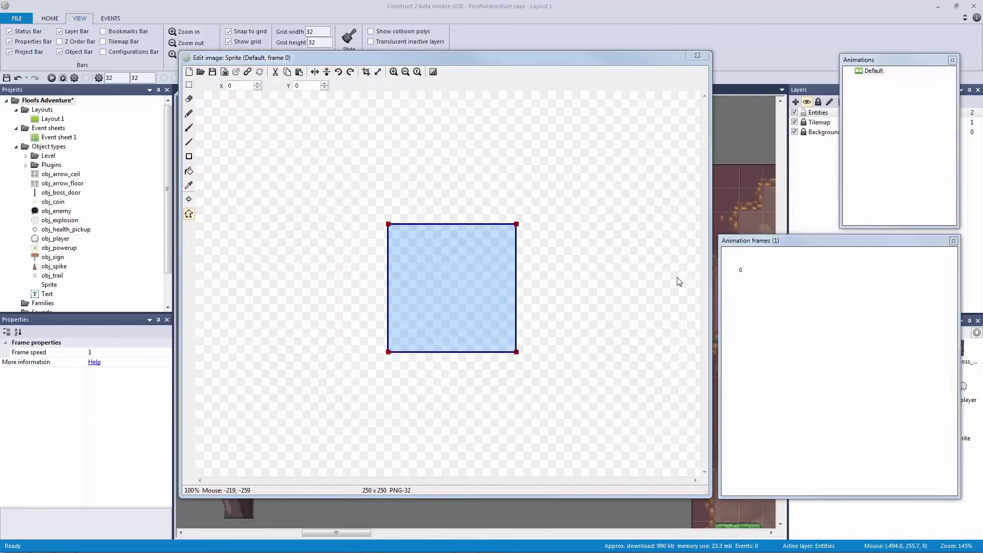
pyautogui.moveTo(403, 159); pyautogui.dragTo(286, 110)
pyautogui.click(304, 131)
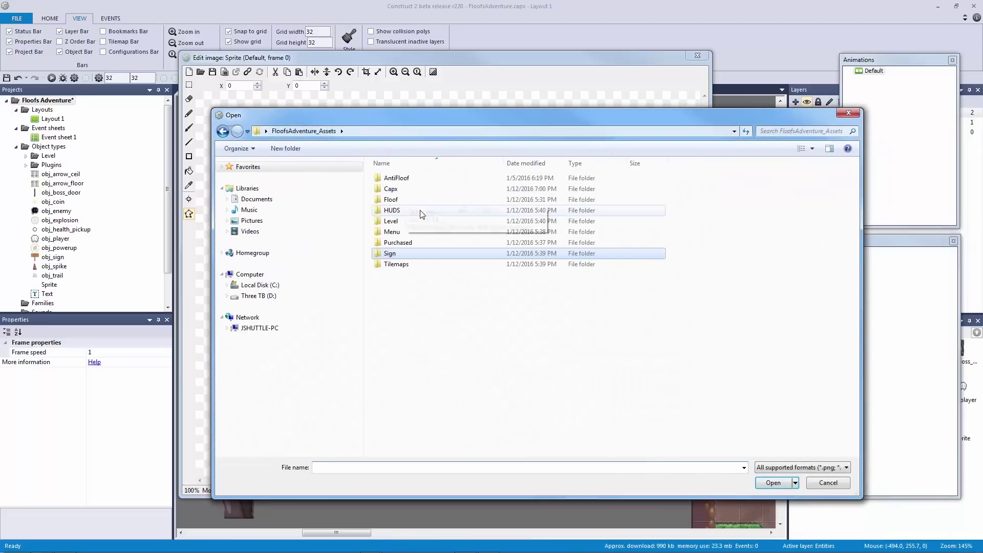
pyautogui.doubleClick(415, 214)
pyautogui.doubleClick(410, 202)
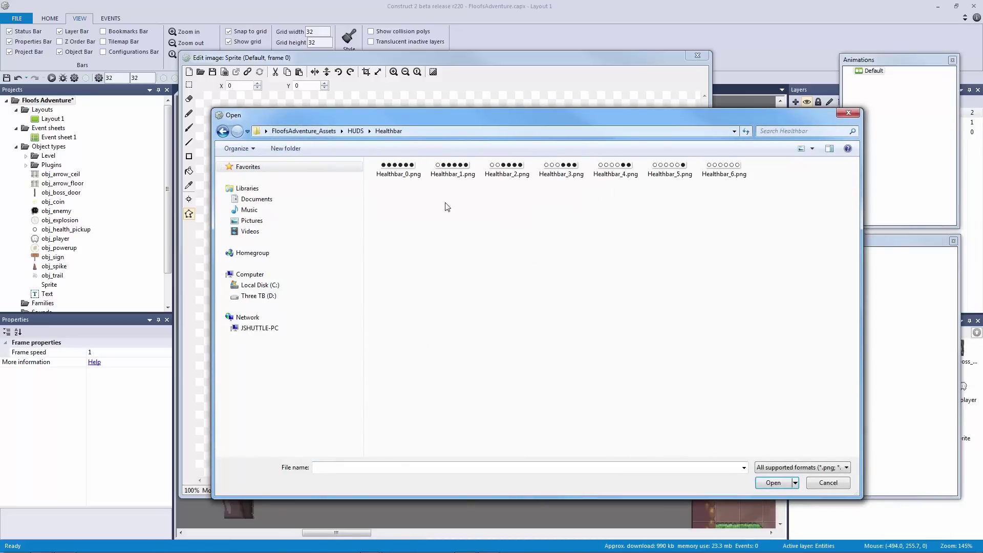
pyautogui.click(726, 171)
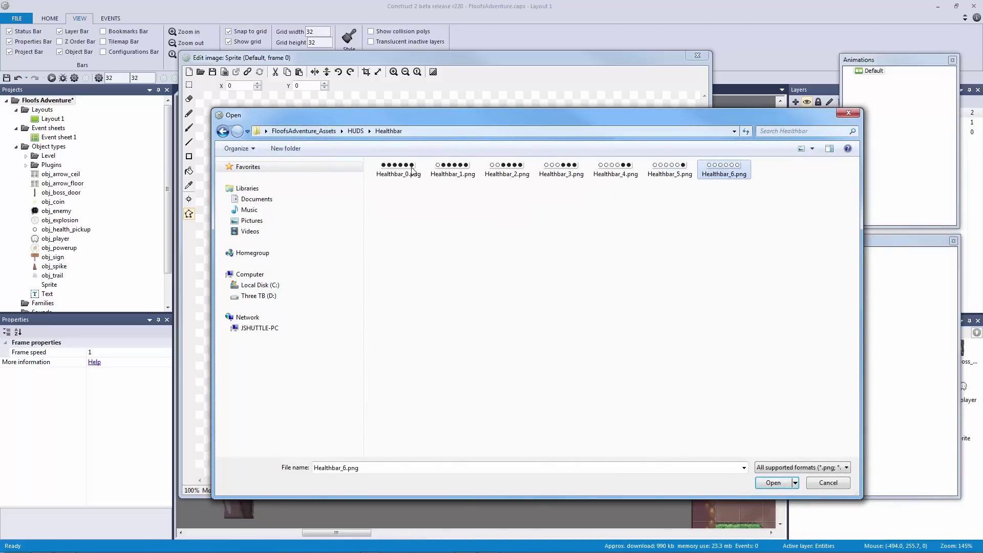
pyautogui.hotkey('ctrl', 'a')
pyautogui.click(424, 211)
pyautogui.click(393, 176)
pyautogui.keyDown('shift'); pyautogui.click(724, 171); pyautogui.keyUp('shift')
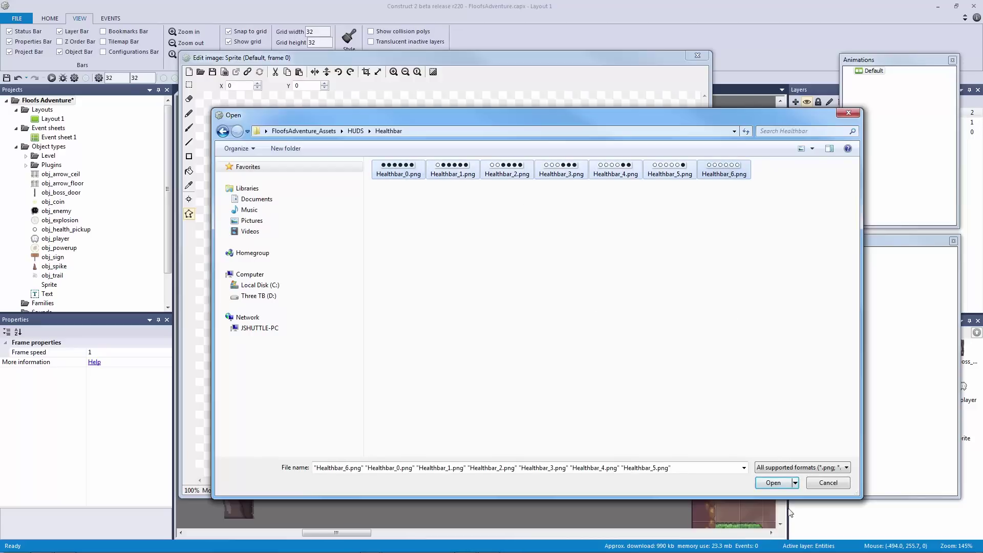
pyautogui.click(773, 482)
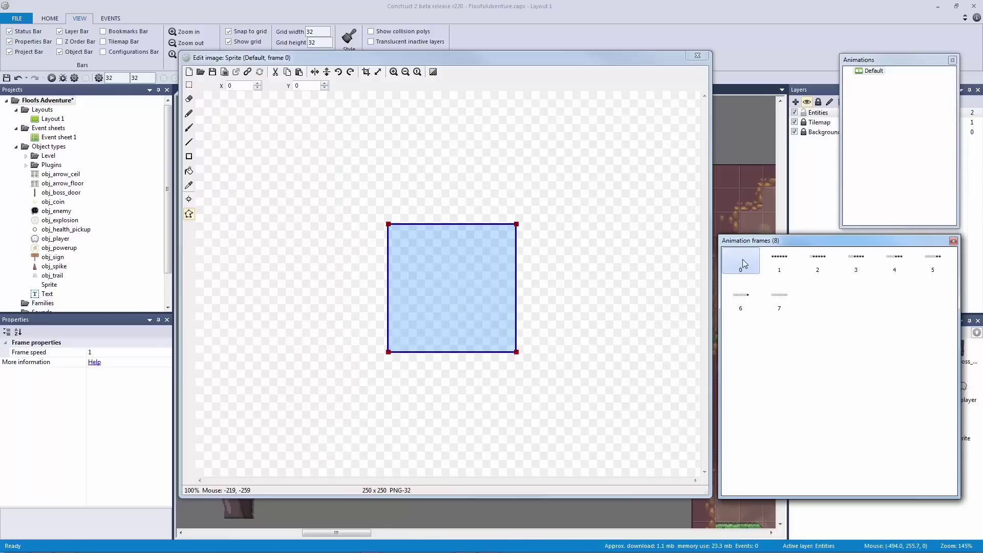
# - Compare the sprite's original first frame with the last imported health bar frame
pyautogui.click(780, 305)
pyautogui.click(754, 269)
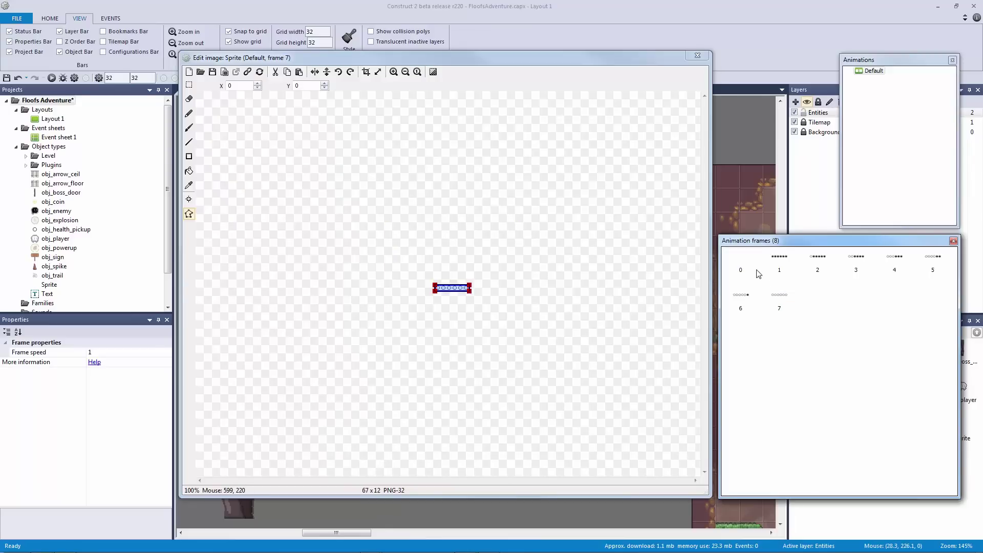
pyautogui.click(741, 262)
pyautogui.click(784, 300)
pyautogui.click(749, 268)
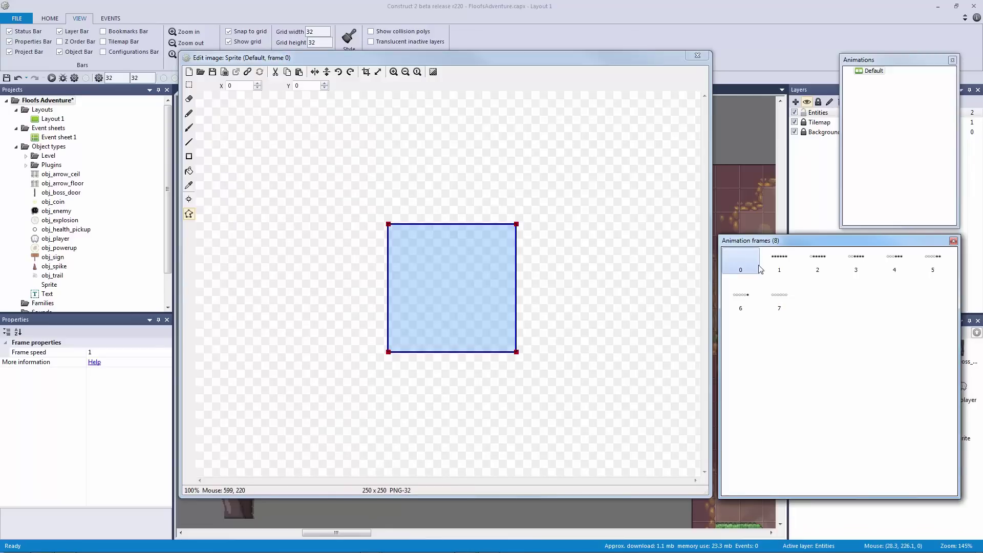
# - Delete the blank original frame and the following frames, leaving only the last health bar frame in the animation
pyautogui.press('Delete')
pyautogui.press('Delete')
pyautogui.press('Delete')
pyautogui.press('Delete')
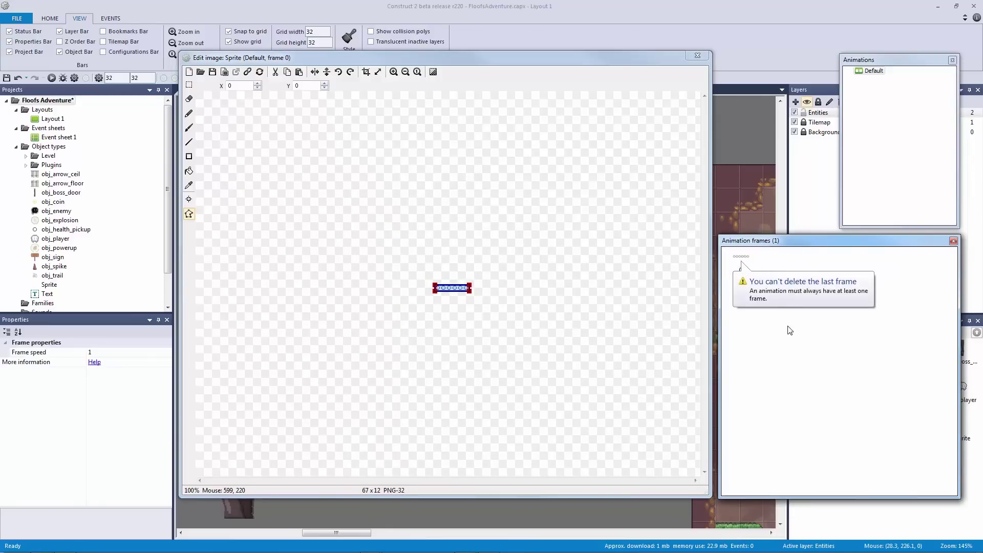
# - Import Healthbar_0.png through Healthbar_6.png again as animation frames after the single remaining frame
pyautogui.rightClick(786, 330)
pyautogui.moveTo(819, 374)
pyautogui.click(894, 373)
pyautogui.click(715, 180)
pyautogui.click(398, 172)
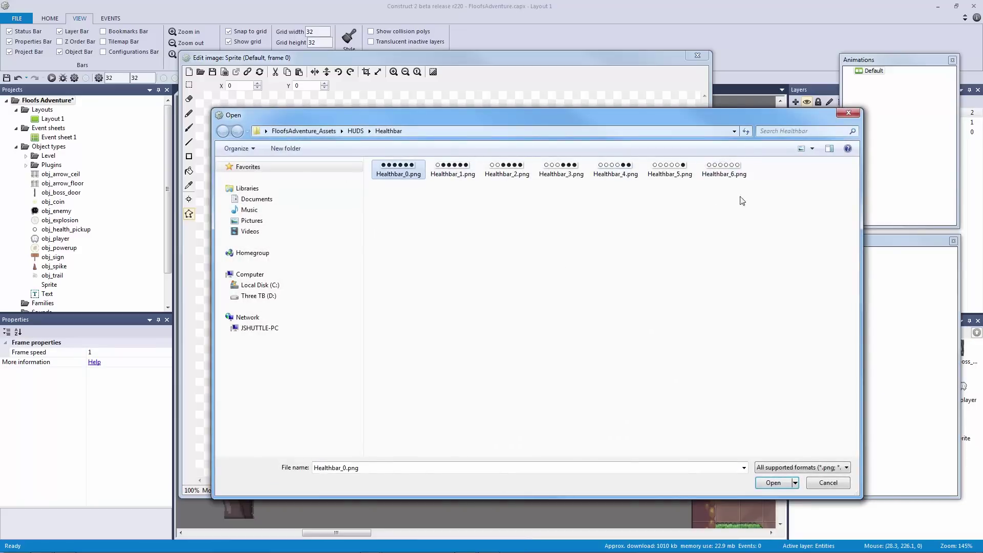
pyautogui.keyDown('shift'); pyautogui.click(732, 176); pyautogui.keyUp('shift')
pyautogui.click(774, 482)
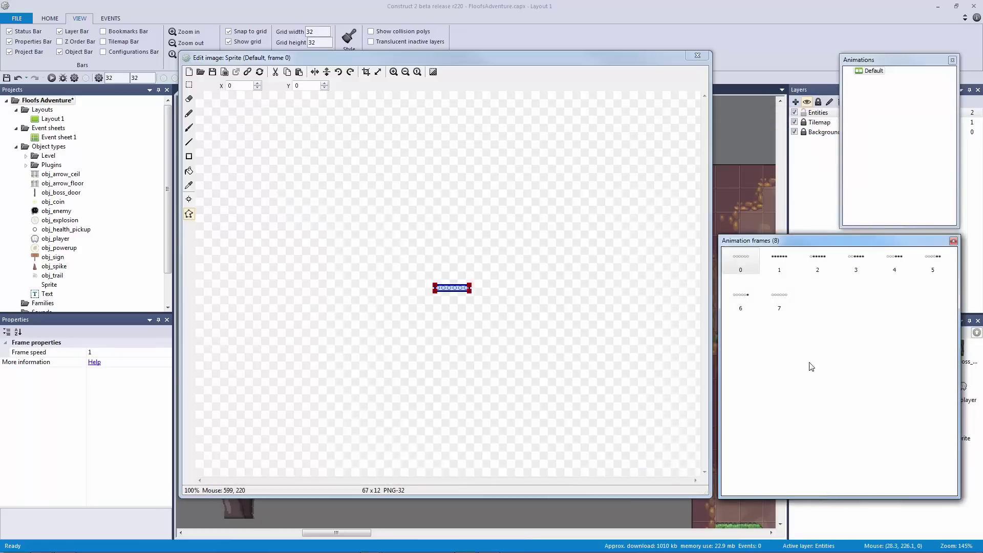
# - Delete the duplicate empty-bar frame at the end and reorder the remaining frames from empty to full
pyautogui.click(778, 260)
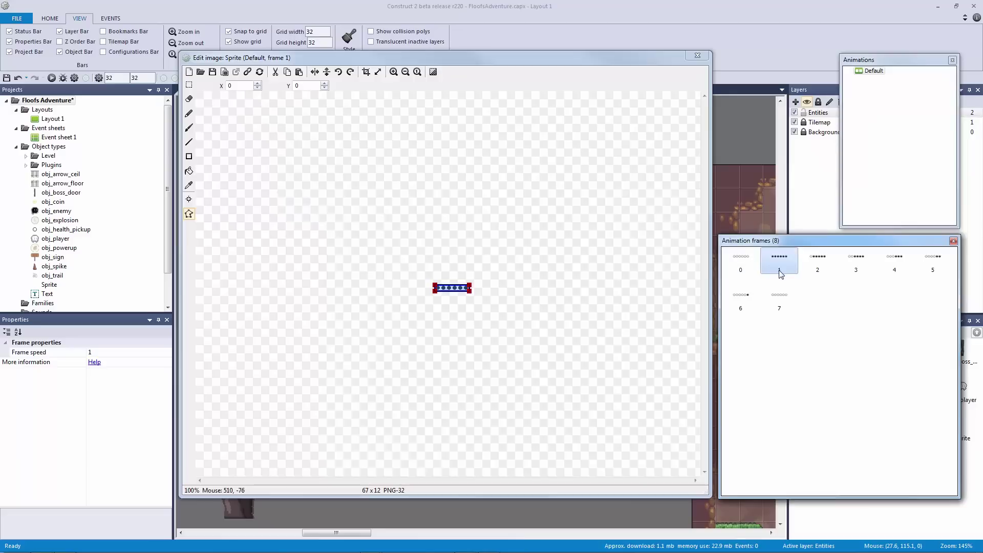
pyautogui.click(779, 298)
pyautogui.press('Delete')
pyautogui.moveTo(741, 299); pyautogui.dragTo(760, 262)
pyautogui.moveTo(753, 297); pyautogui.dragTo(813, 263)
pyautogui.moveTo(756, 302); pyautogui.dragTo(876, 266)
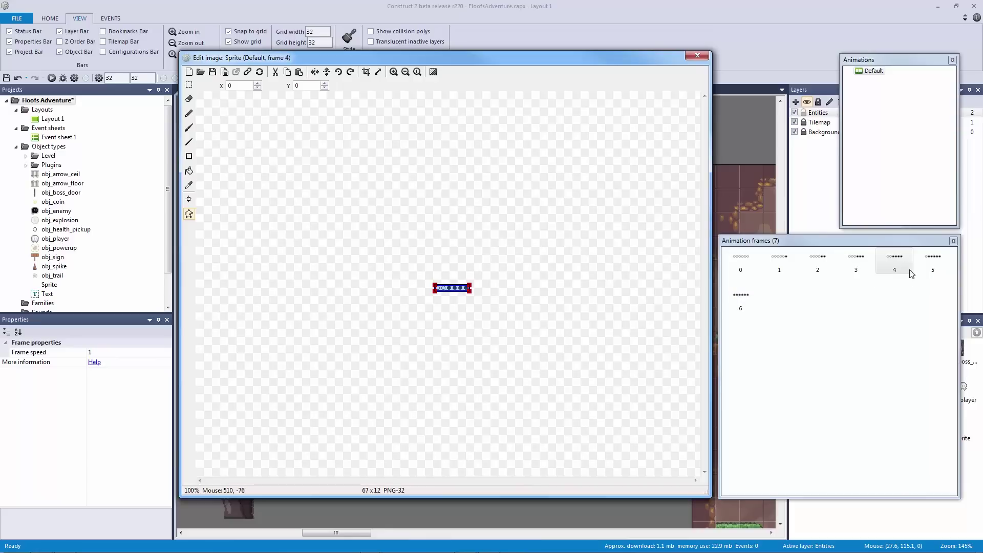
# - Review health bar frames 0 through 6 in sequence at 800% zoom, and close the image editor
pyautogui.click(740, 261)
pyautogui.click(393, 72)
pyautogui.click(393, 71)
pyautogui.click(393, 71)
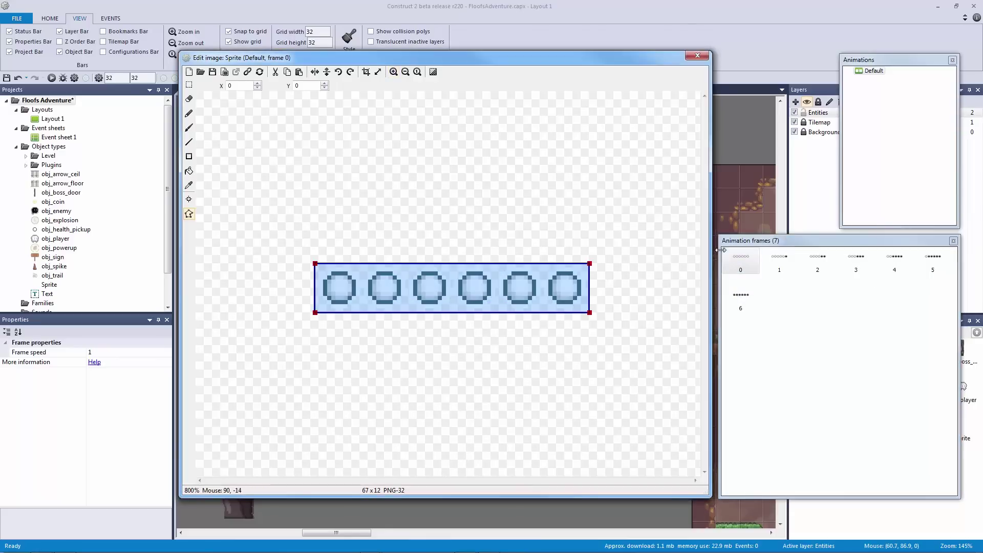
pyautogui.click(778, 261)
pyautogui.click(822, 263)
pyautogui.click(855, 262)
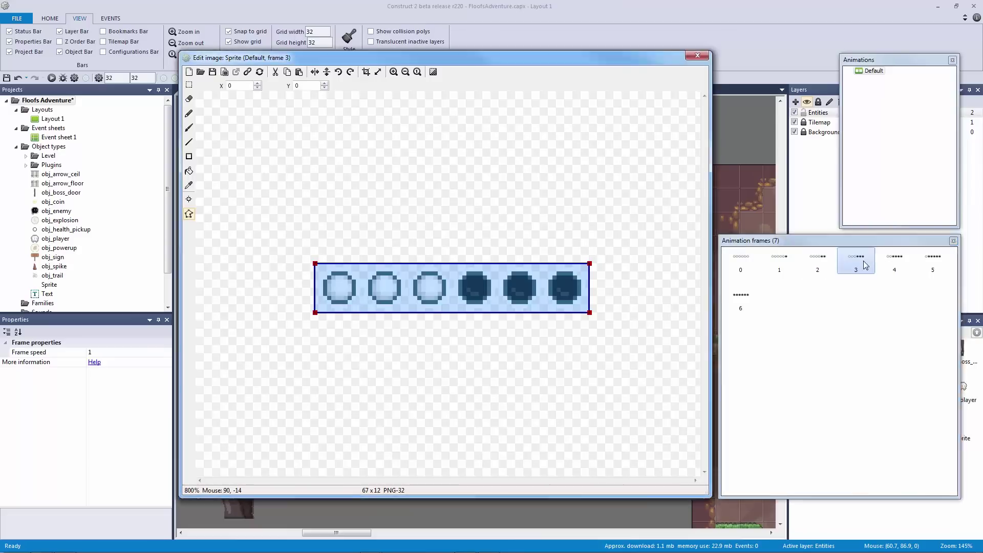
pyautogui.click(894, 263)
pyautogui.click(929, 264)
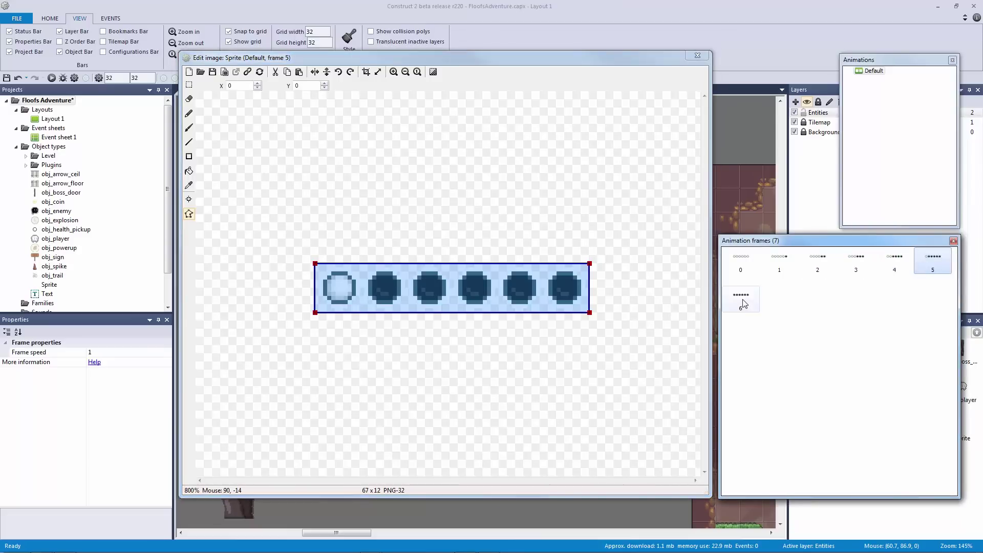
pyautogui.click(742, 300)
pyautogui.click(698, 56)
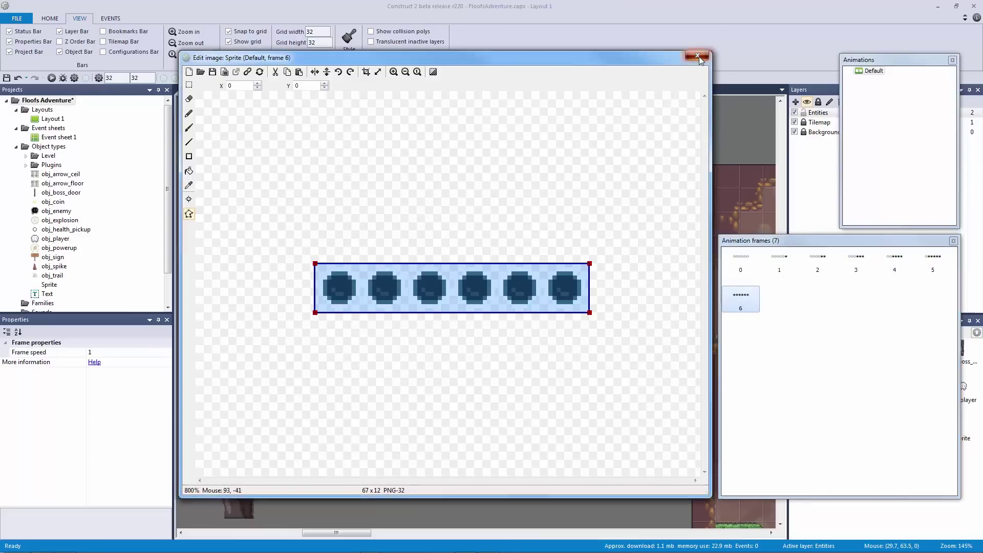
# - Rename the health bar sprite as obj_hud_element
pyautogui.click(126, 352)
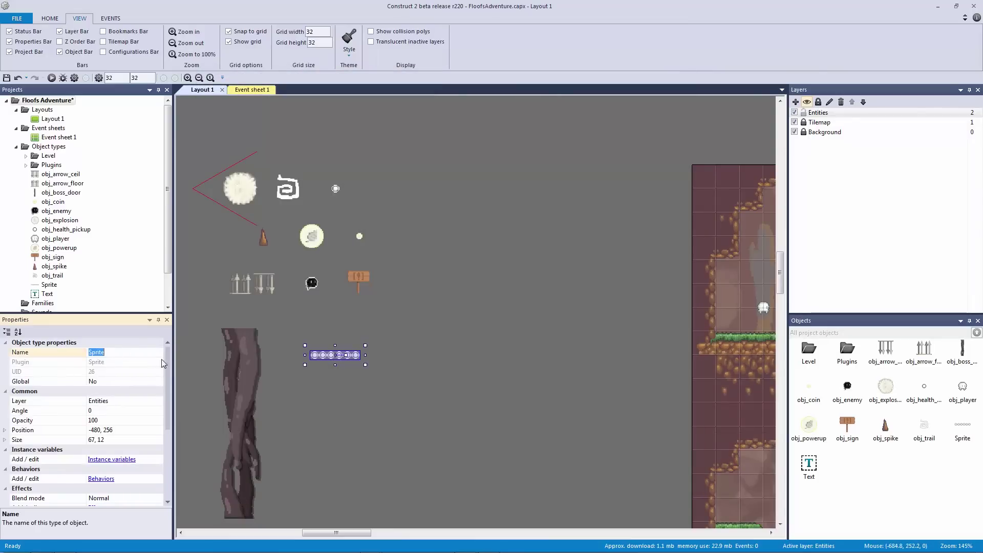
pyautogui.write('obj_hud')
pyautogui.write('_element')
pyautogui.press('Return')
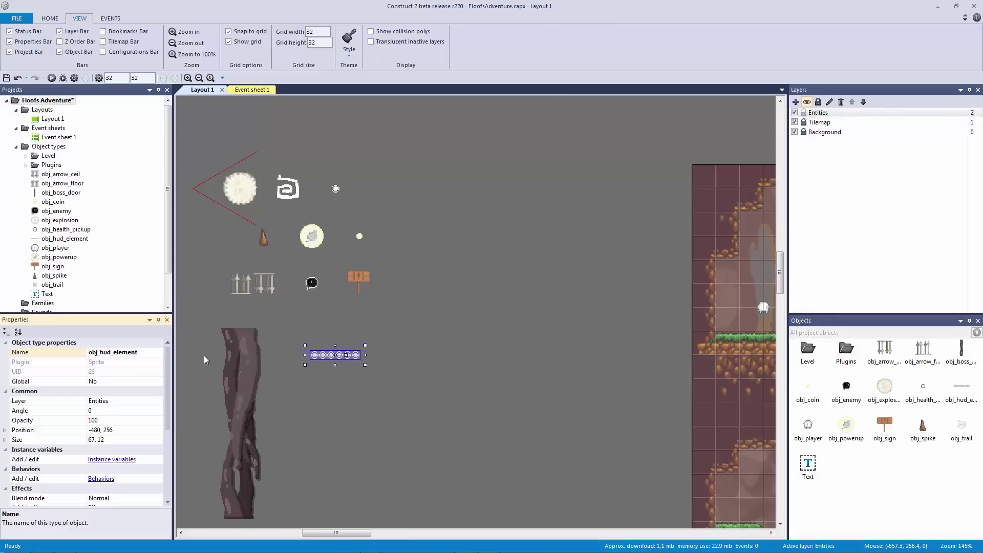
# - Change the health bar sprite's name to obj_hud_health
pyautogui.click(161, 351)
pyautogui.moveTo(148, 352); pyautogui.dragTo(92, 351)
pyautogui.press('BackSpace')
pyautogui.hotkey('ctrl', 'z')
pyautogui.write('health')
pyautogui.press('Return')
# - Insert a new sprite object near the health bar and load Boss_Health.png from the HUDS folder as its image
pyautogui.doubleClick(351, 317)
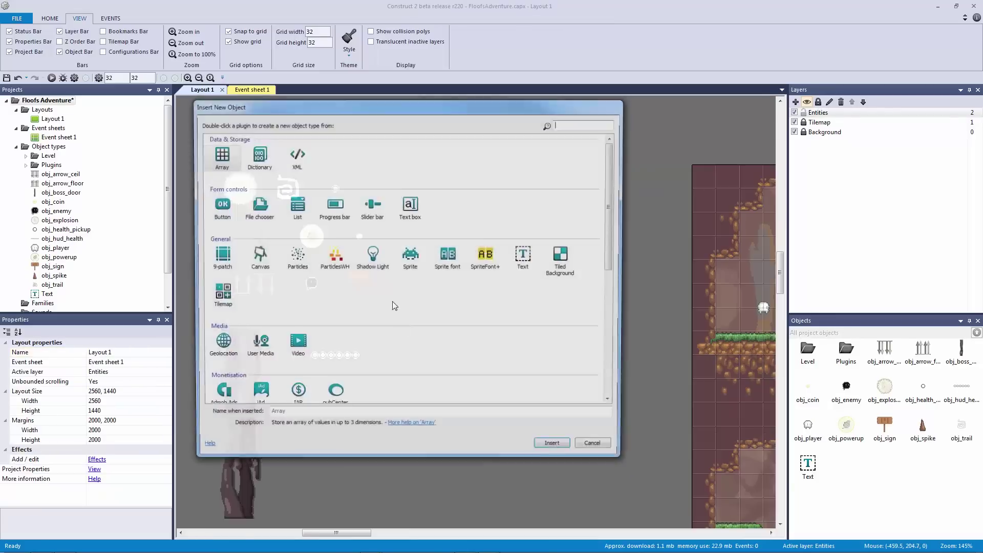
pyautogui.click(411, 269)
pyautogui.doubleClick(411, 259)
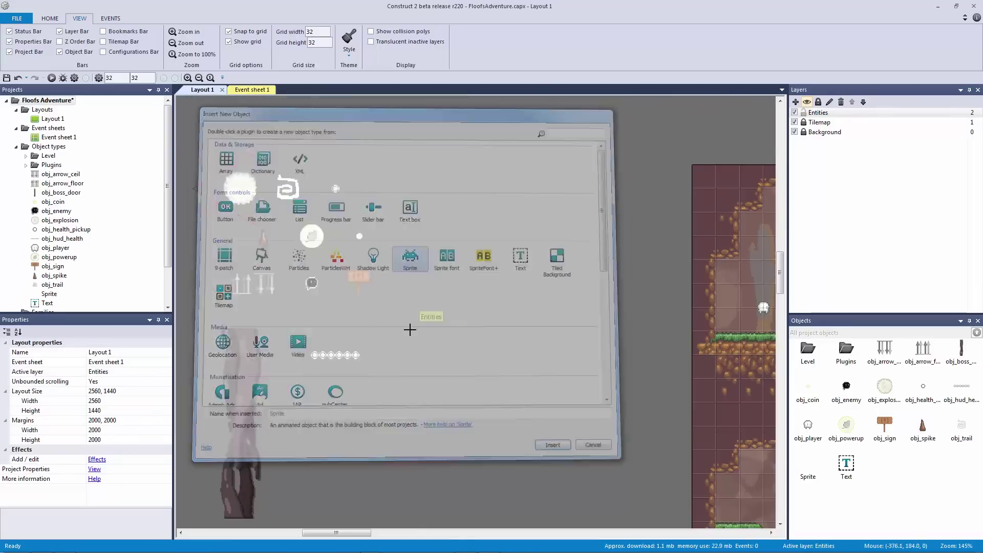
pyautogui.click(406, 329)
pyautogui.click(200, 72)
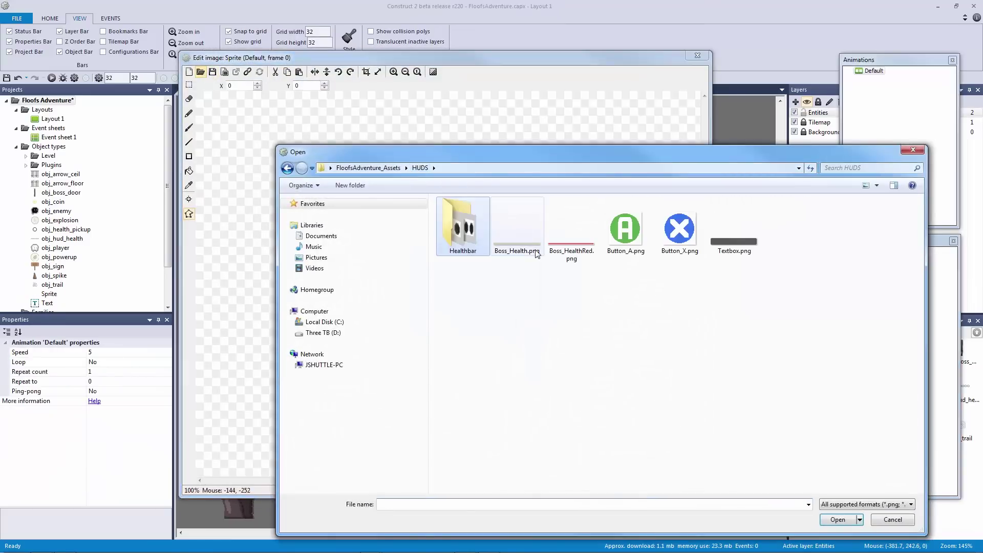
pyautogui.click(536, 249)
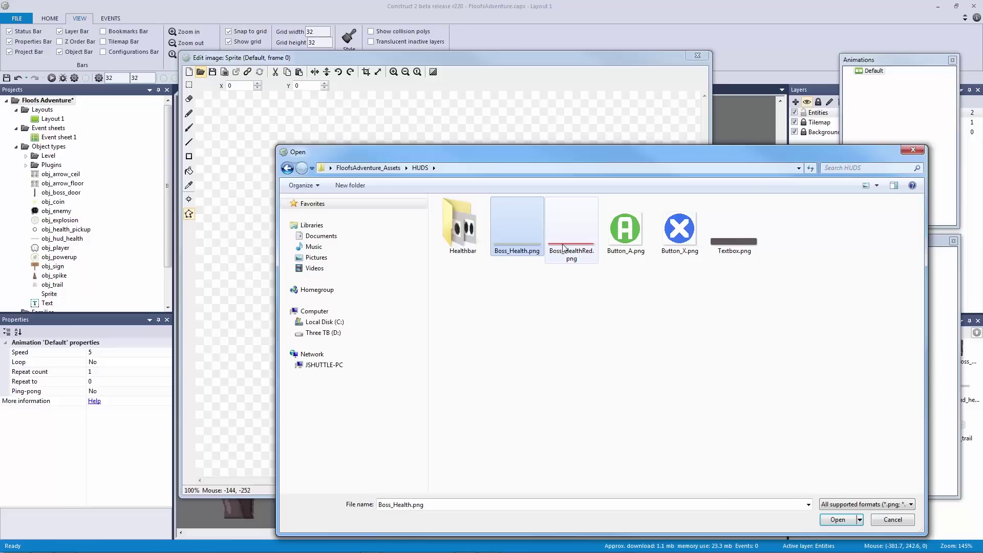
pyautogui.click(578, 250)
pyautogui.click(528, 251)
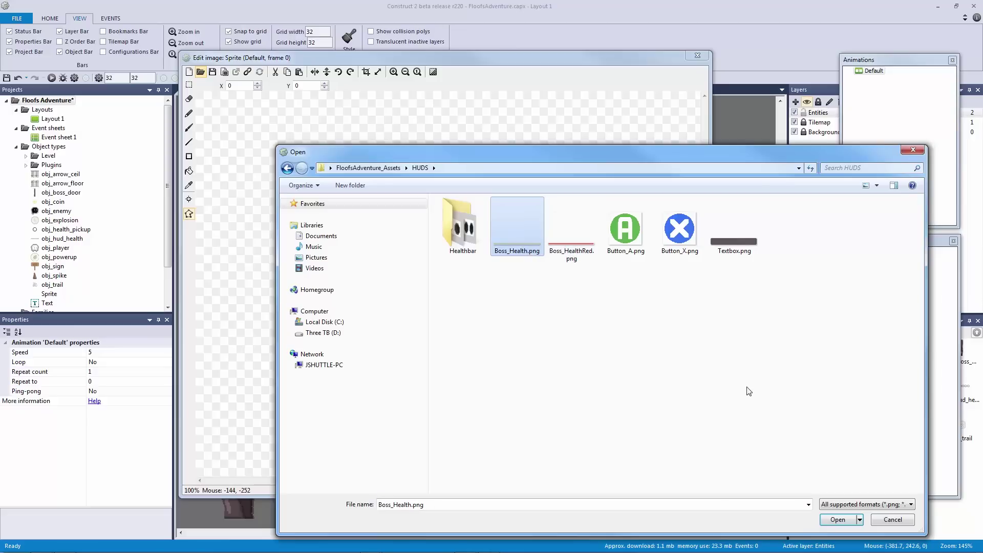
pyautogui.doubleClick(519, 249)
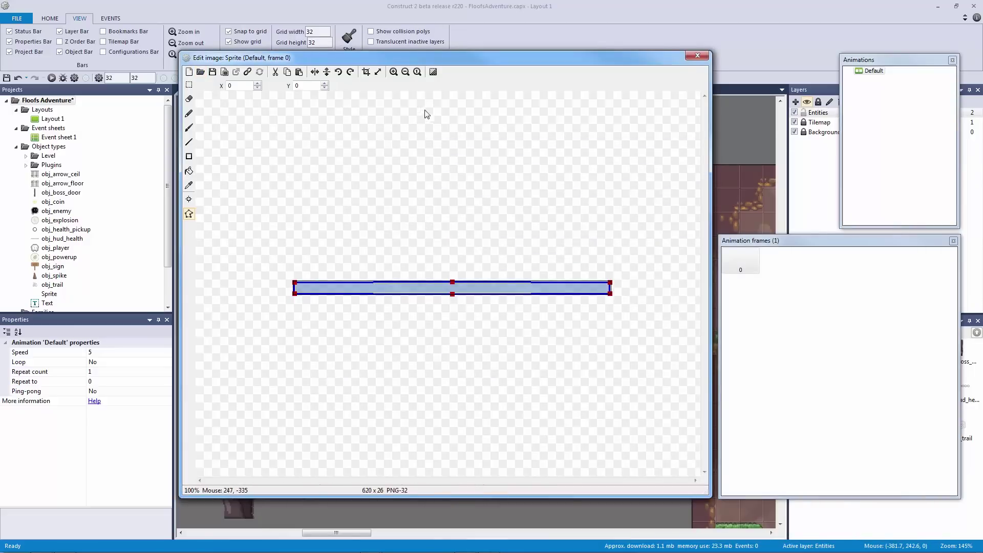
# - Reset the boss bar's collision polygon to its bounding box and place the sprite above the row of entities
pyautogui.rightClick(392, 291)
pyautogui.click(459, 373)
pyautogui.click(694, 58)
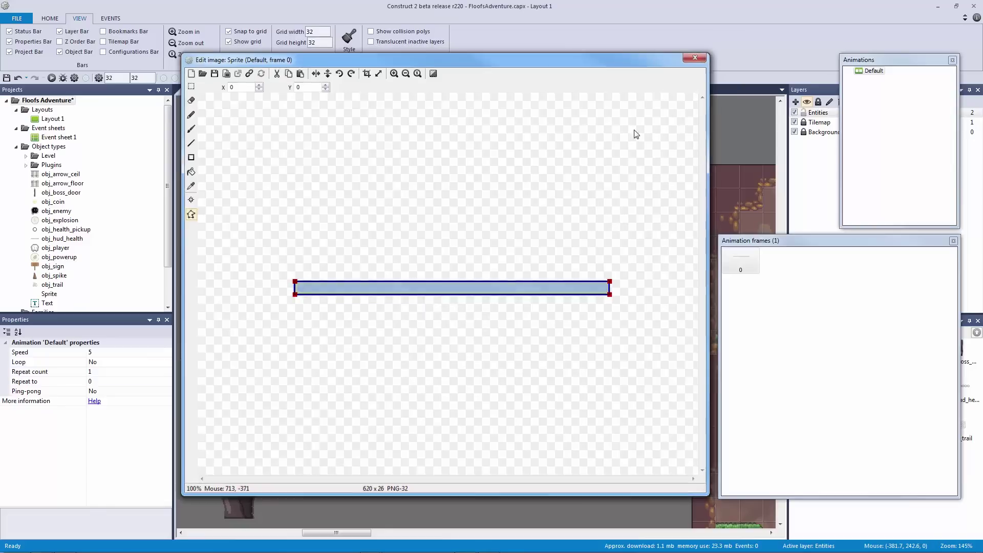
pyautogui.moveTo(428, 354); pyautogui.dragTo(472, 171)
pyautogui.keyDown('ctrl'); pyautogui.scroll(-4, 492, 201); pyautogui.keyUp('ctrl')
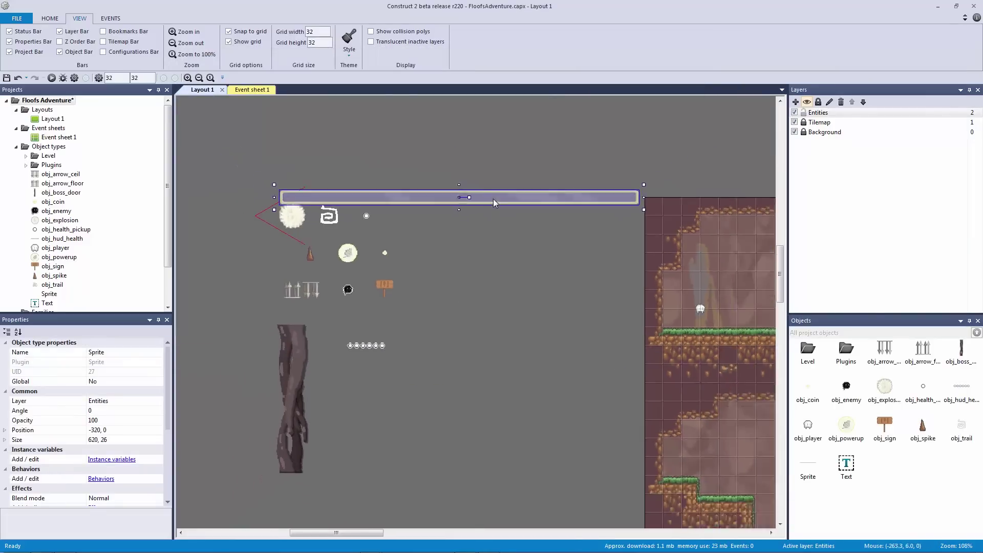
# - Insert another new sprite object below the boss bar and load Boss_HealthRed.png as its image
pyautogui.doubleClick(429, 190)
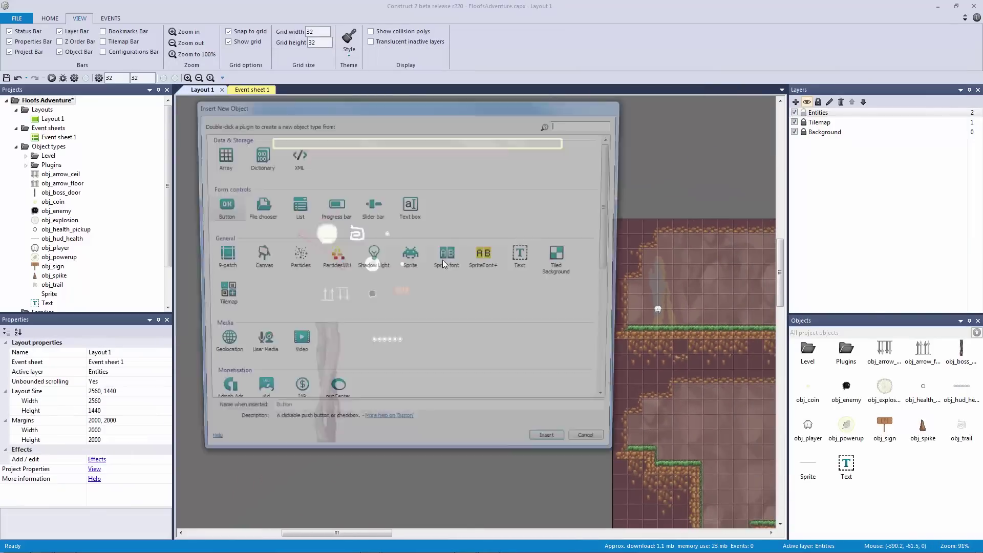
pyautogui.doubleClick(410, 256)
pyautogui.click(491, 201)
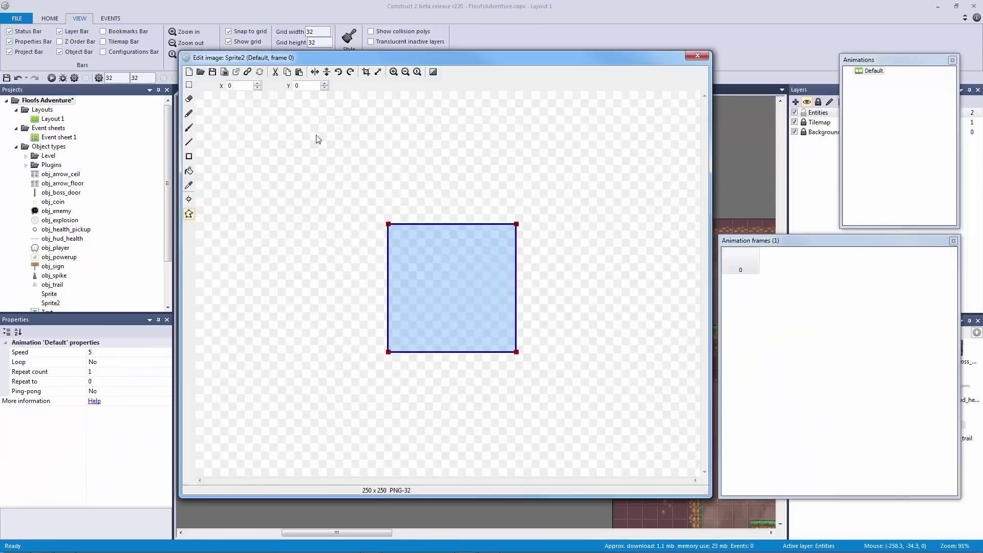
pyautogui.doubleClick(569, 235)
# - Reset the red bar's collision polygon to its bounding box and crop the image's transparent edges
pyautogui.rightClick(417, 287)
pyautogui.click(469, 374)
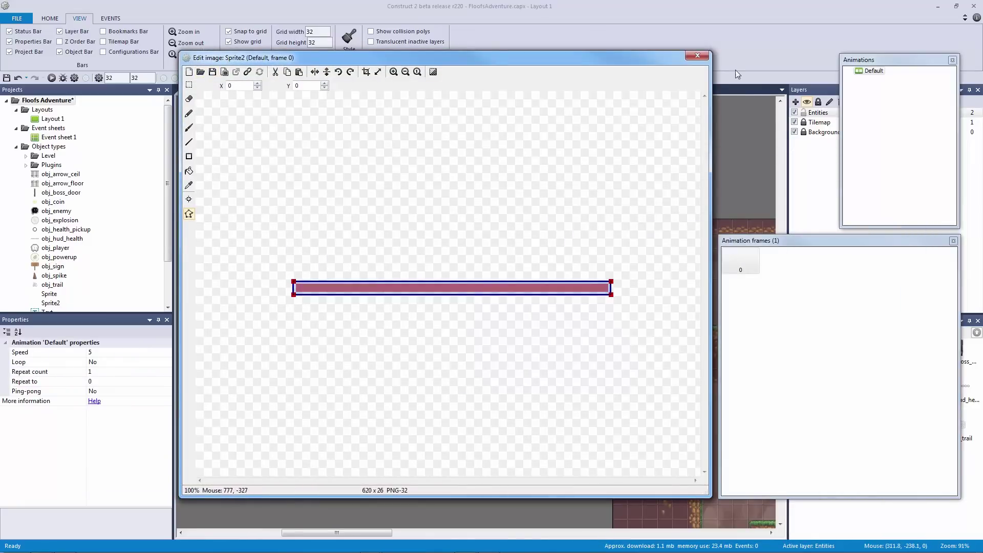
pyautogui.click(366, 73)
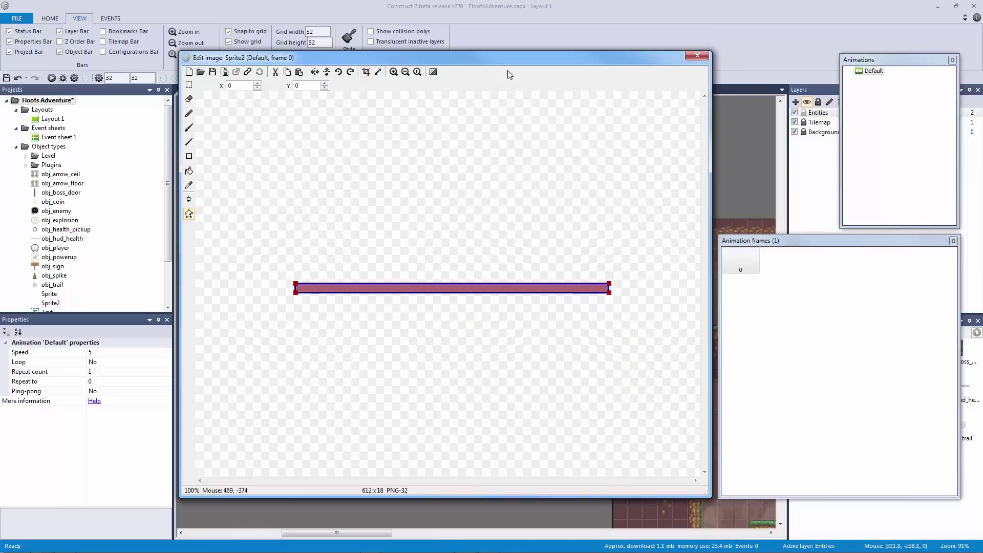
pyautogui.click(393, 72)
pyautogui.click(393, 72)
pyautogui.click(405, 72)
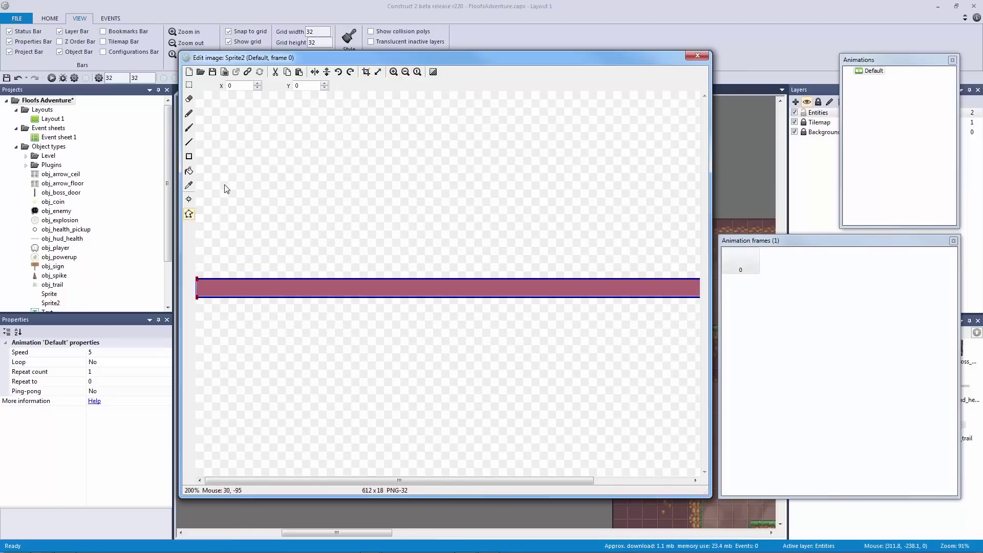
pyautogui.click(405, 72)
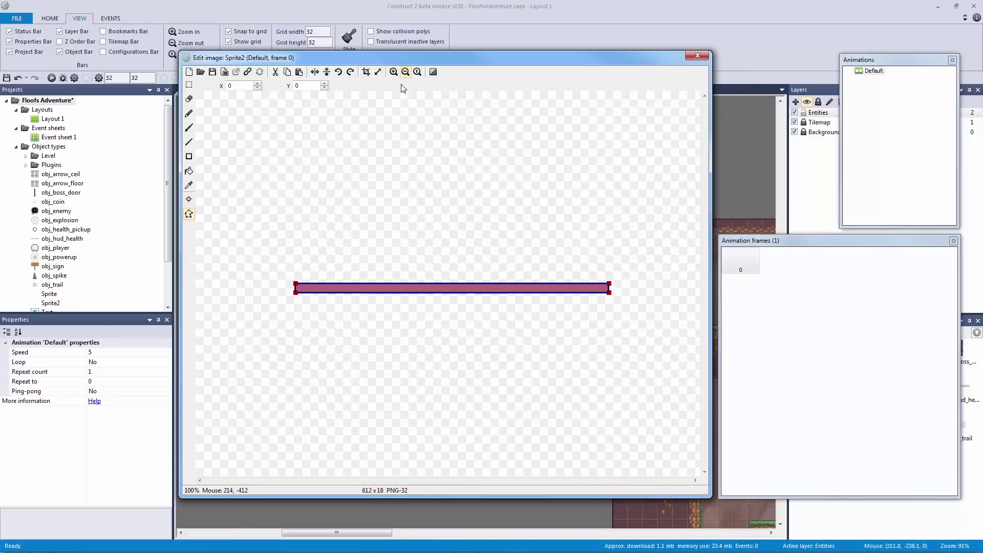
# - Set the red bar's origin point to the left using quick assign, and close the image editor
pyautogui.click(189, 199)
pyautogui.click(761, 96)
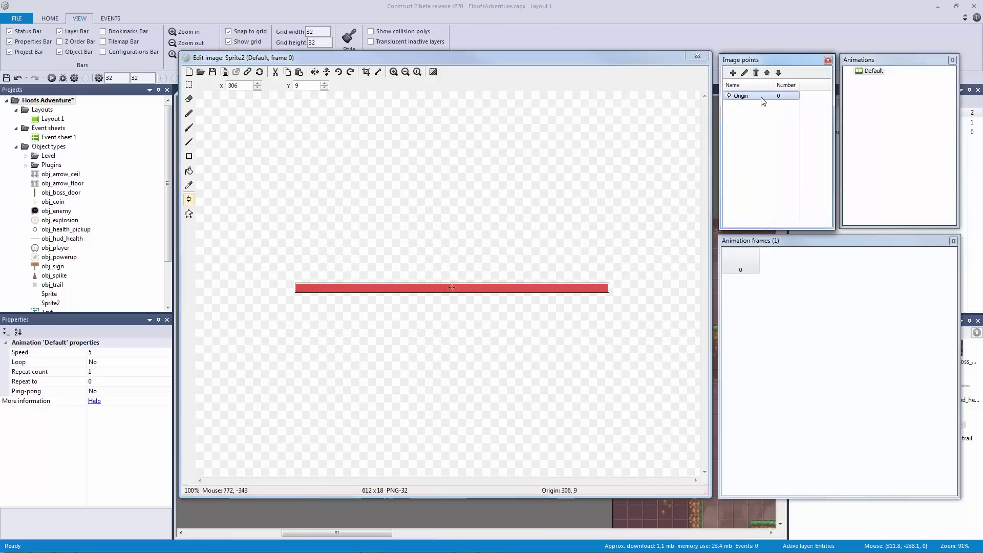
pyautogui.rightClick(761, 96)
pyautogui.moveTo(811, 163)
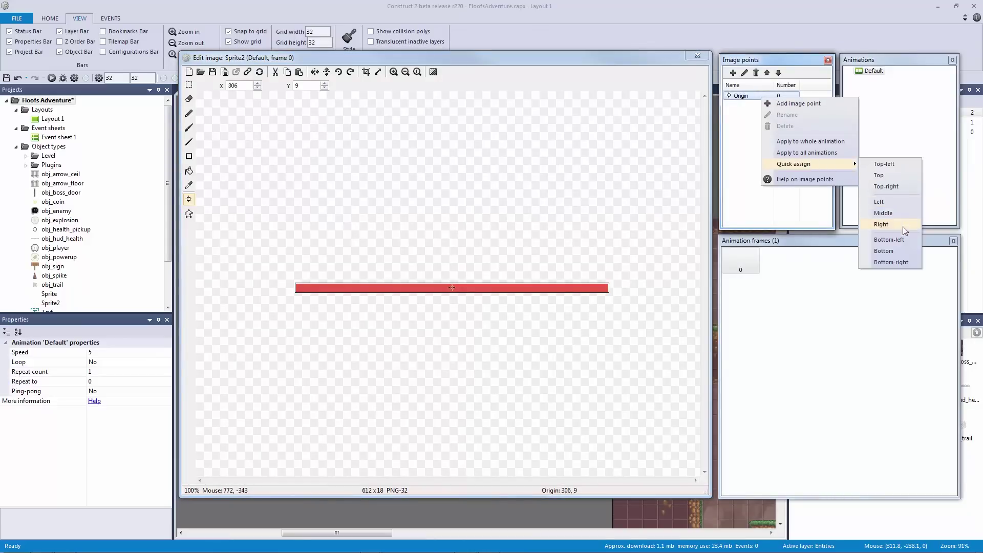
pyautogui.click(889, 202)
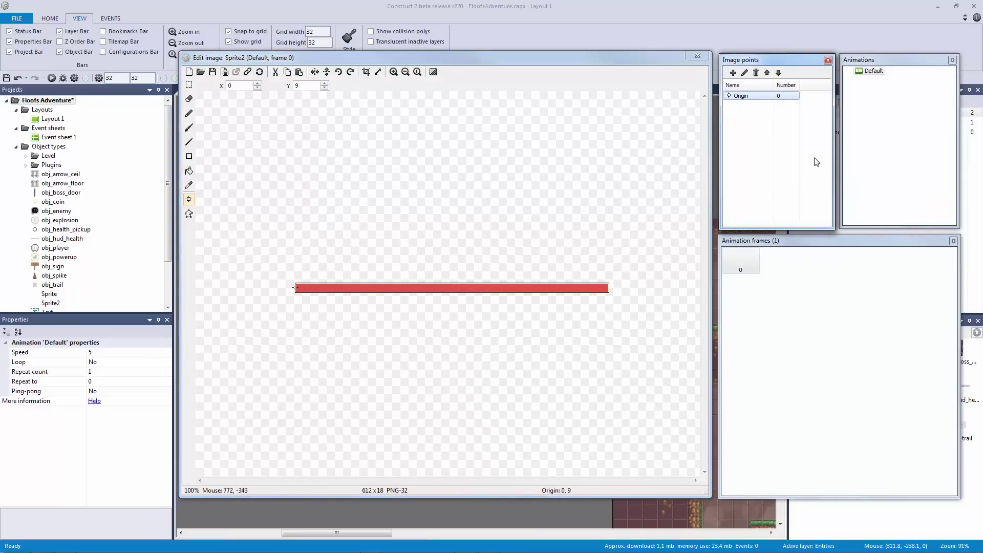
pyautogui.click(697, 56)
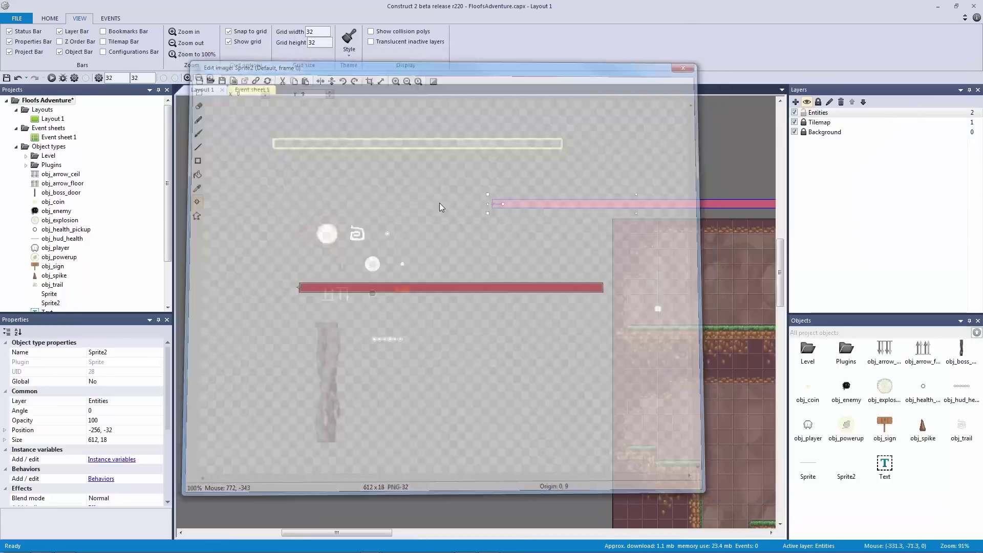
# - Place the red bar directly beneath the boss bar casing and rename it as obj_boss_health
pyautogui.moveTo(498, 200); pyautogui.dragTo(324, 162)
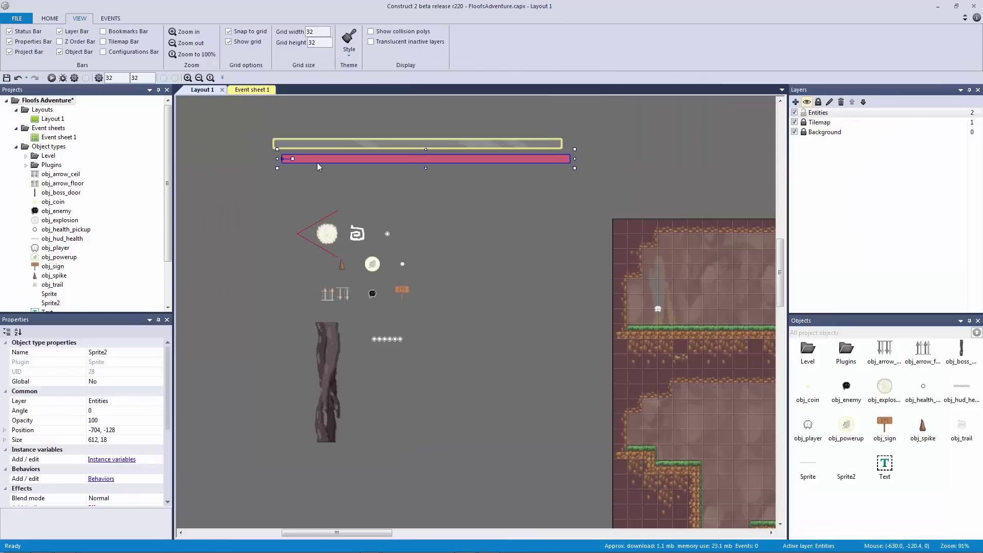
pyautogui.click(158, 352)
pyautogui.write('obj_boss_healt')
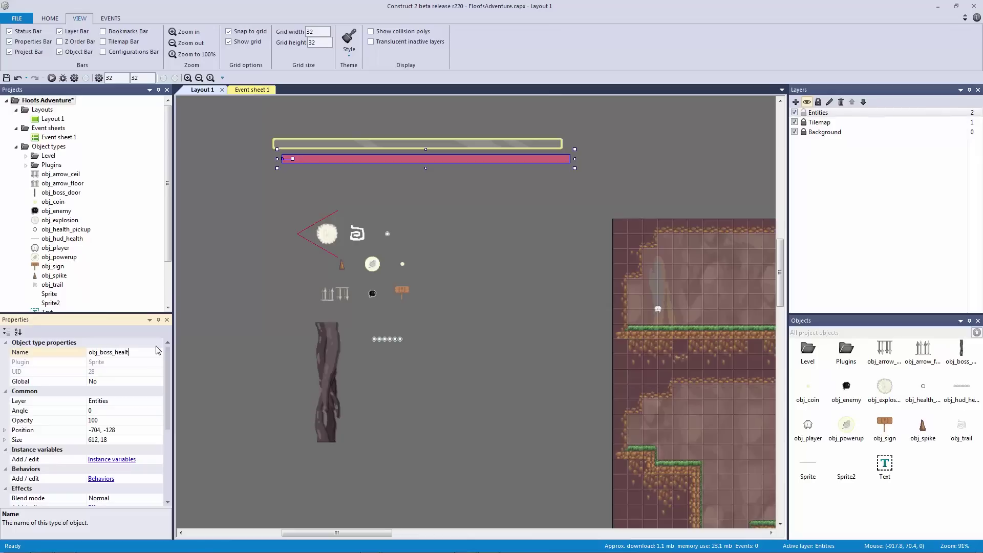
pyautogui.write('h')
pyautogui.press('Return')
# - Rename the boss bar casing sprite as obj_boss_casing and save the project
pyautogui.click(361, 147)
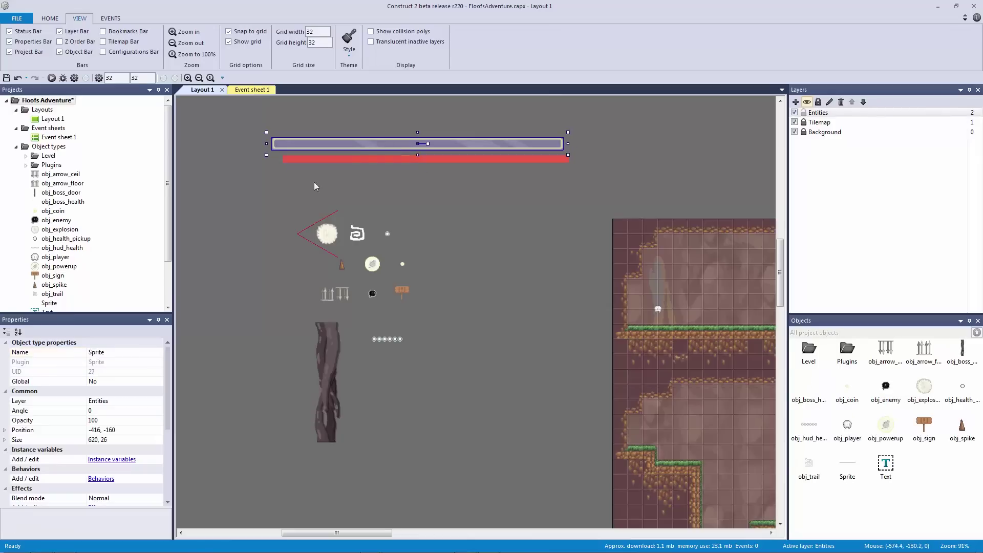
pyautogui.click(97, 352)
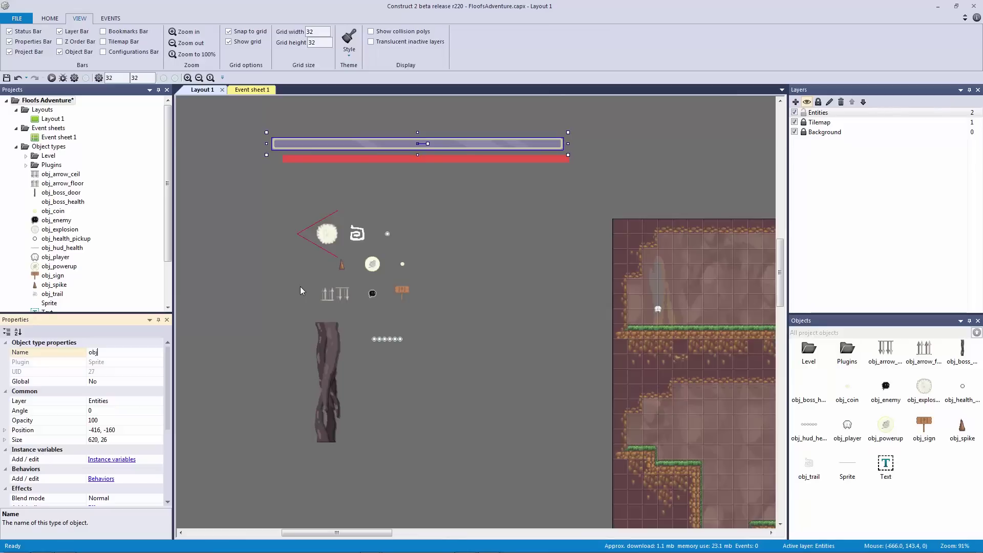
pyautogui.write('obj_boss_casing')
pyautogui.hotkey('ctrl', 's')
# - Insert one more new sprite object in the empty area beside the existing entities
pyautogui.click(525, 197)
pyautogui.doubleClick(543, 228)
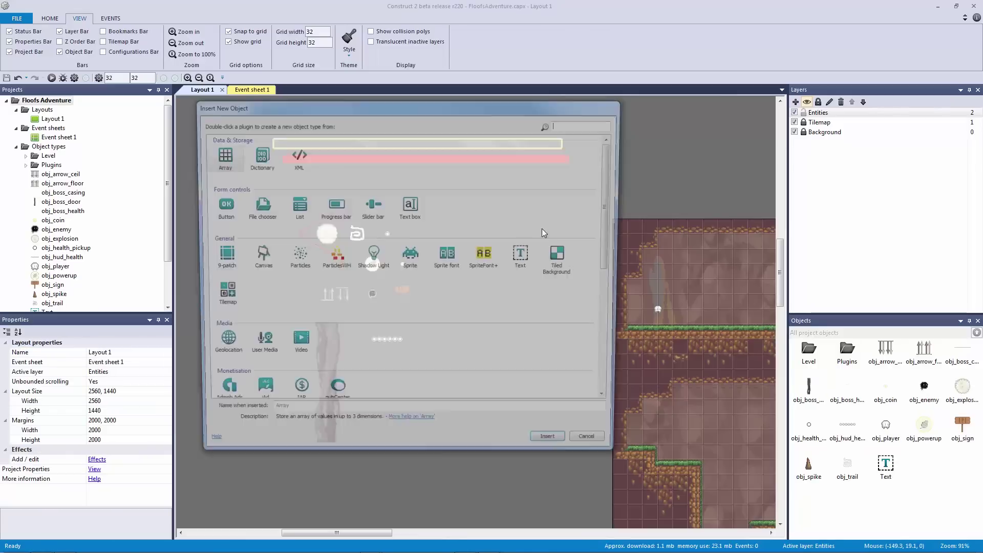
pyautogui.doubleClick(466, 314)
pyautogui.click(474, 282)
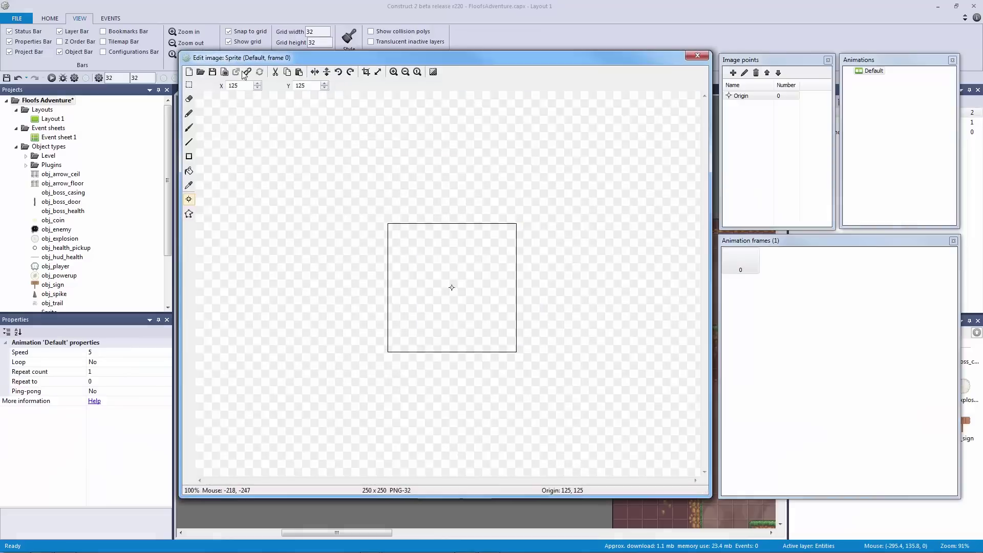
# - Load Button_X.png from the HUDS folder into the new sprite and close the image editor
pyautogui.click(200, 72)
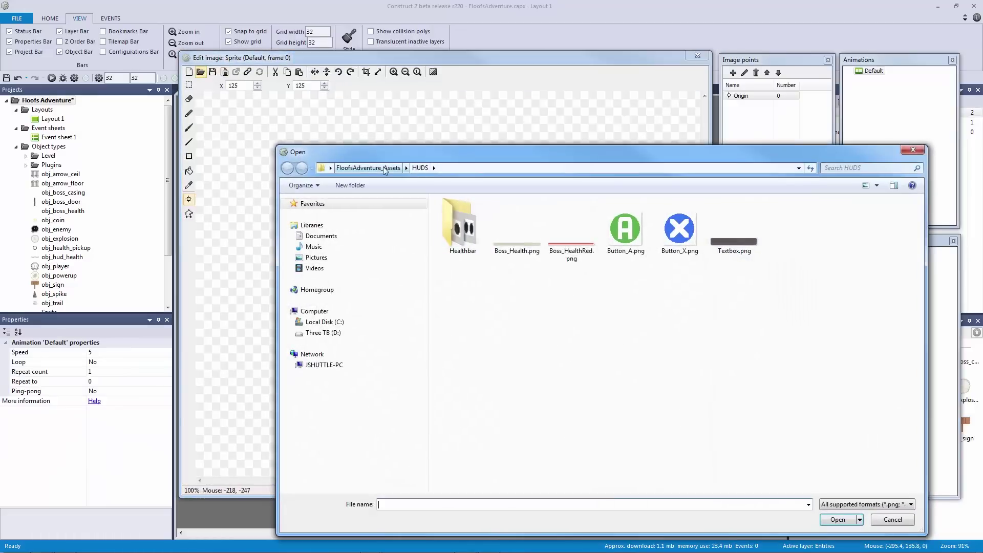
pyautogui.click(677, 241)
pyautogui.doubleClick(676, 241)
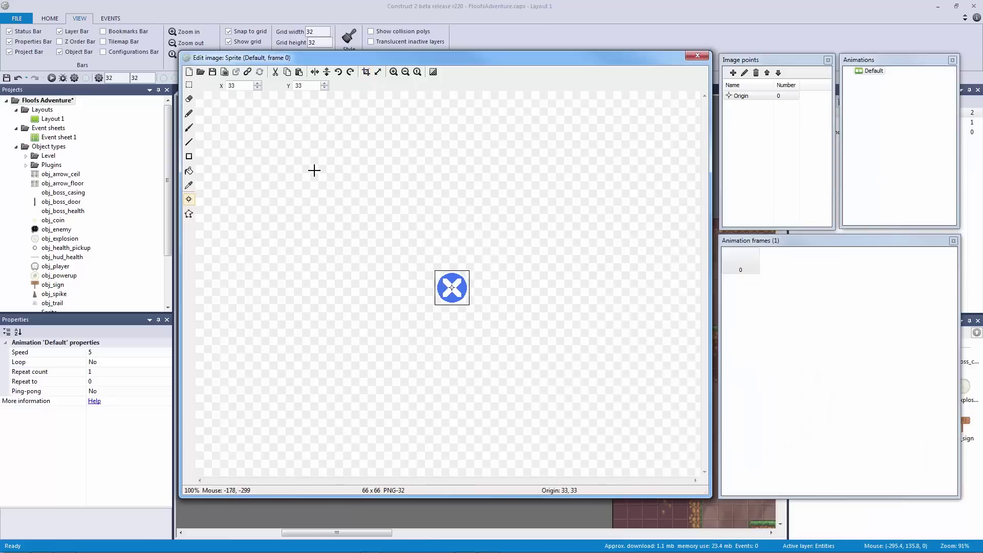
pyautogui.click(697, 55)
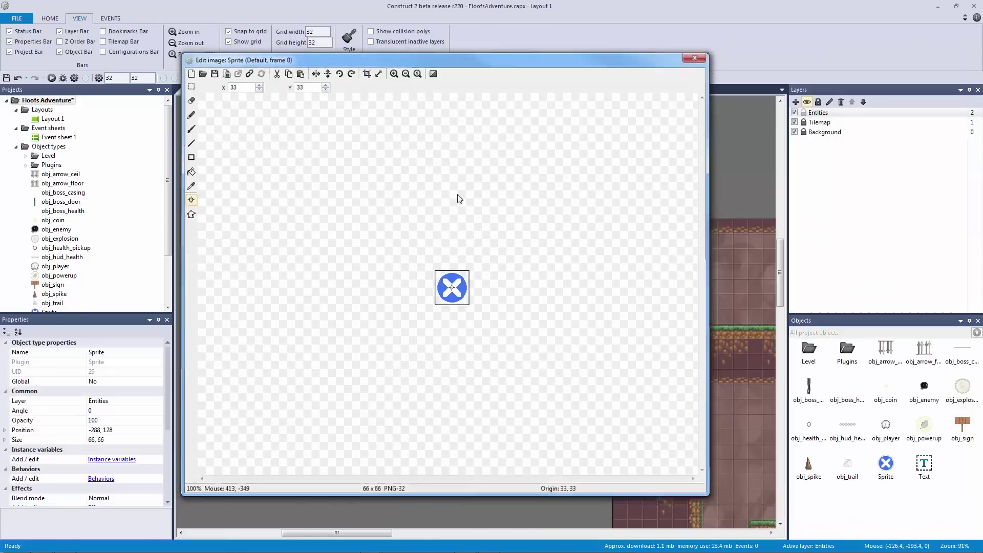
# - Rename the X button sprite as obj_button_x and place it beside the coin and pickup entities
pyautogui.click(106, 353)
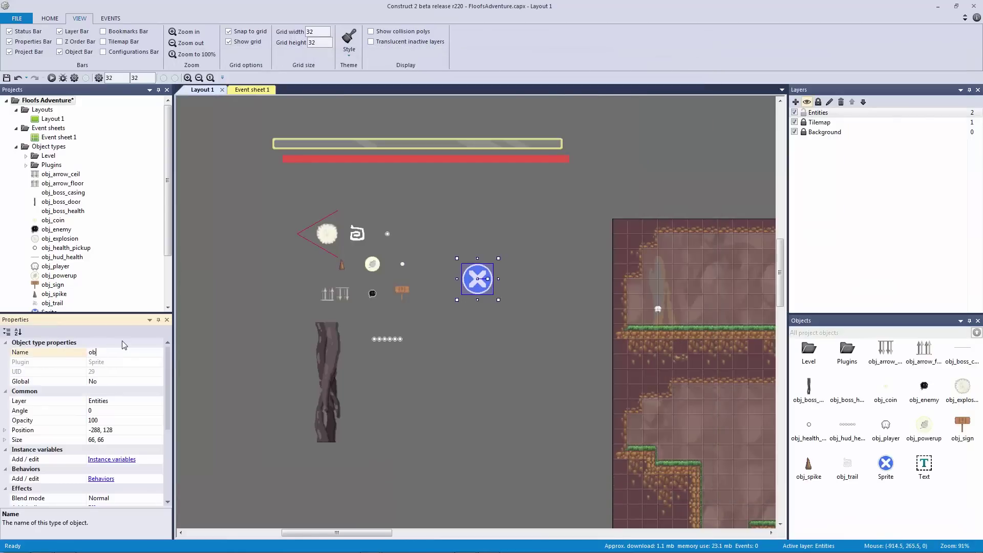
pyautogui.write('obj_button_x')
pyautogui.press('Return')
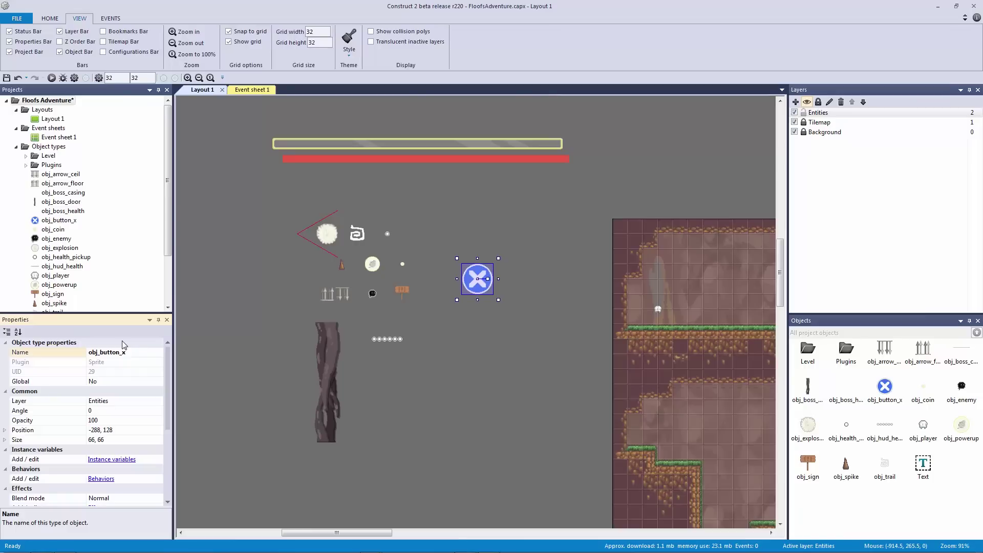
pyautogui.moveTo(471, 268); pyautogui.dragTo(427, 238)
# - Insert another sprite in the empty area, load Textbox.png into it, crop the image and close the image editor
pyautogui.doubleClick(521, 236)
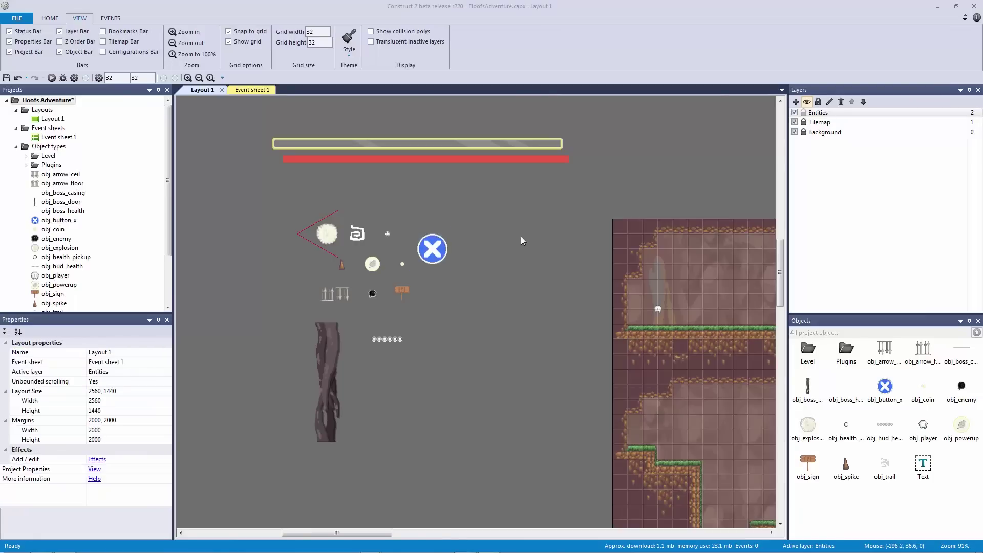
pyautogui.doubleClick(409, 261)
pyautogui.click(459, 288)
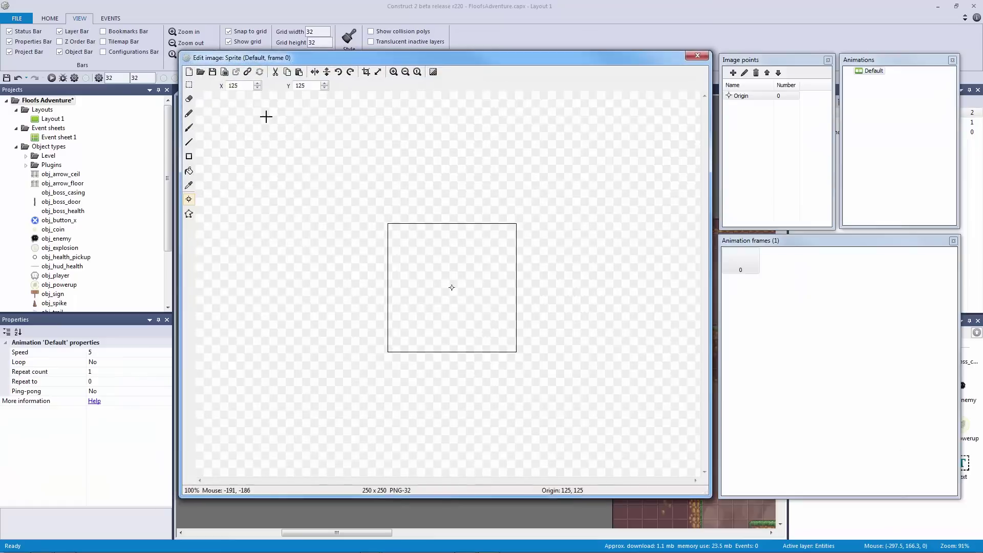
pyautogui.click(201, 73)
pyautogui.doubleClick(726, 247)
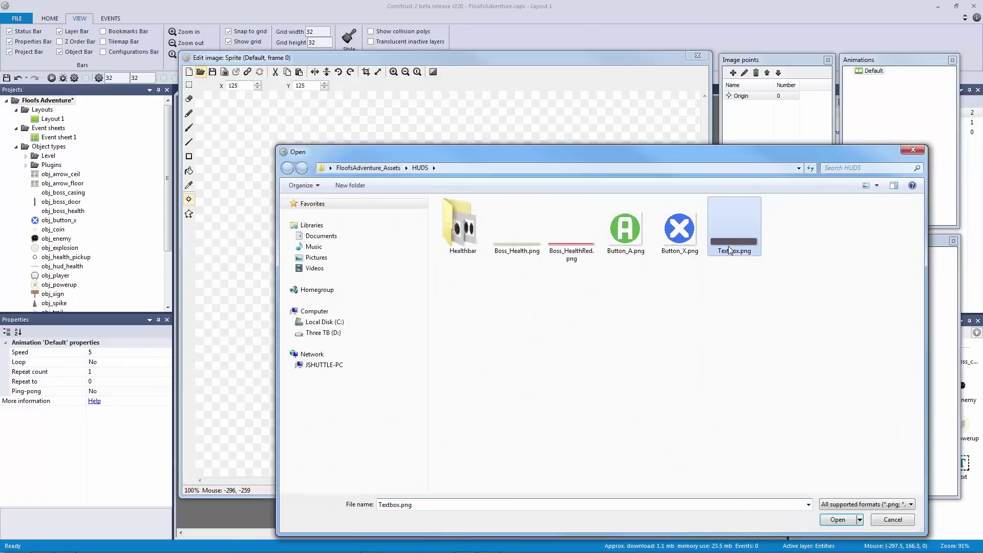
pyautogui.click(367, 73)
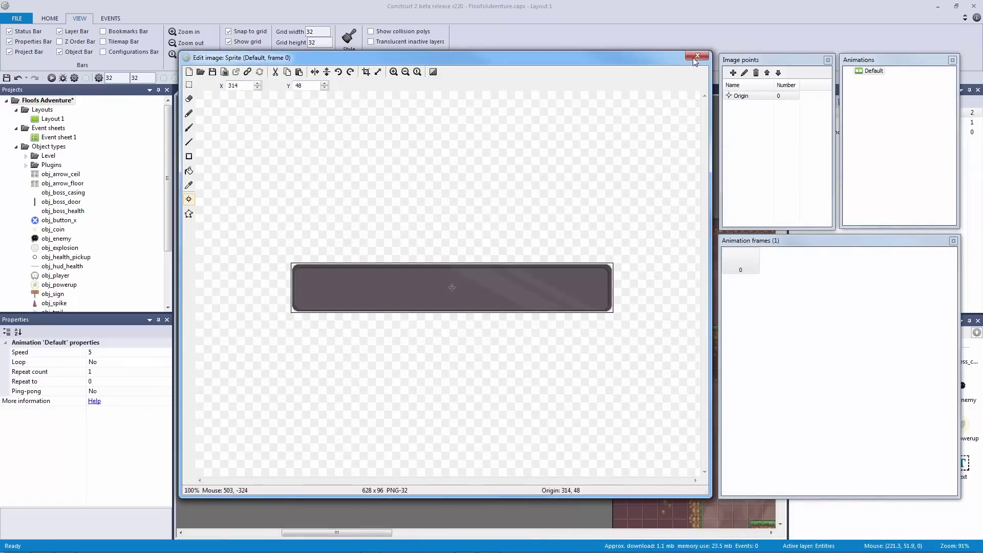
pyautogui.click(697, 56)
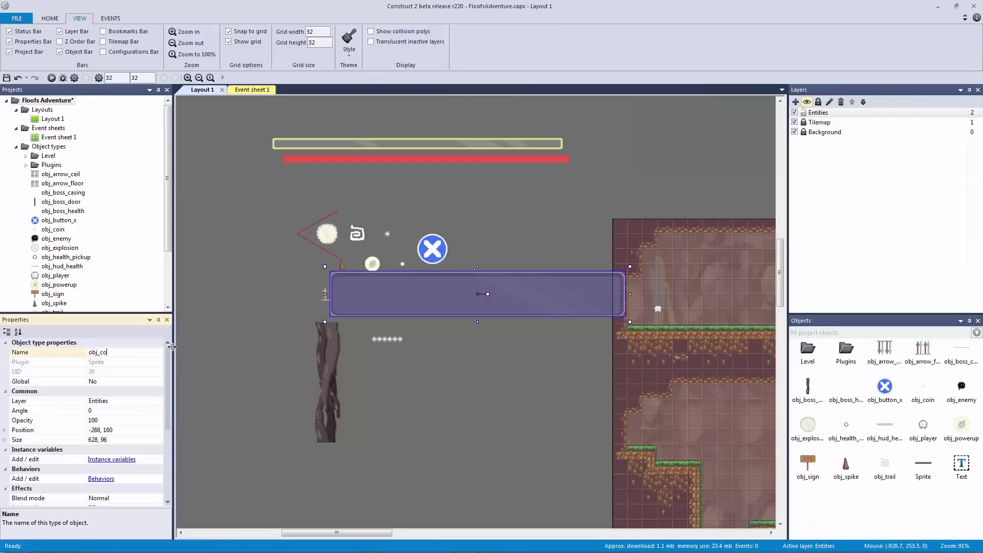
# - Rename the text box sprite as obj_convobox and place it below the boss door
pyautogui.write('obj_convobox')
pyautogui.press('Return')
pyautogui.click(541, 339)
pyautogui.moveTo(513, 302); pyautogui.dragTo(438, 497)
pyautogui.click(456, 405)
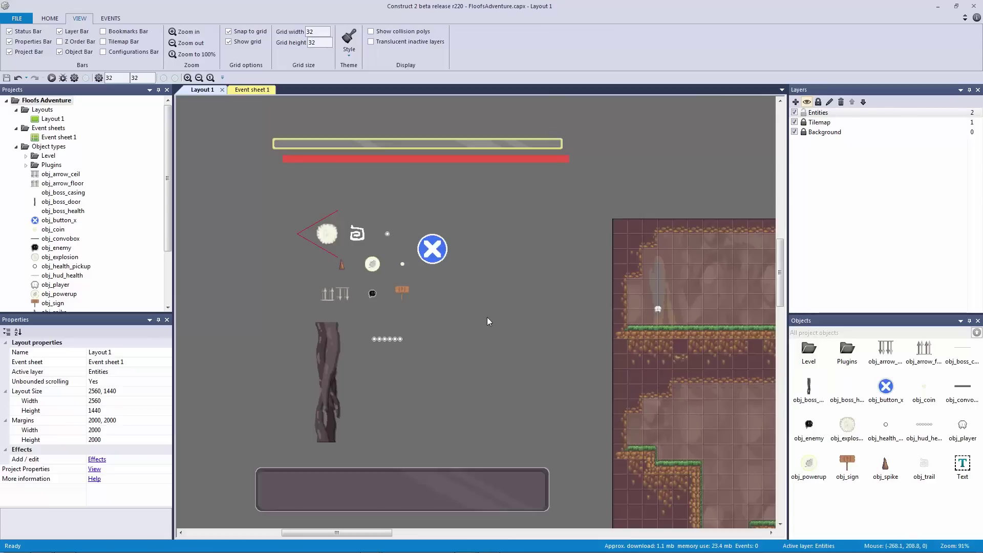
# - Insert a new sprite object in the empty area beside the player health bar
pyautogui.doubleClick(494, 345)
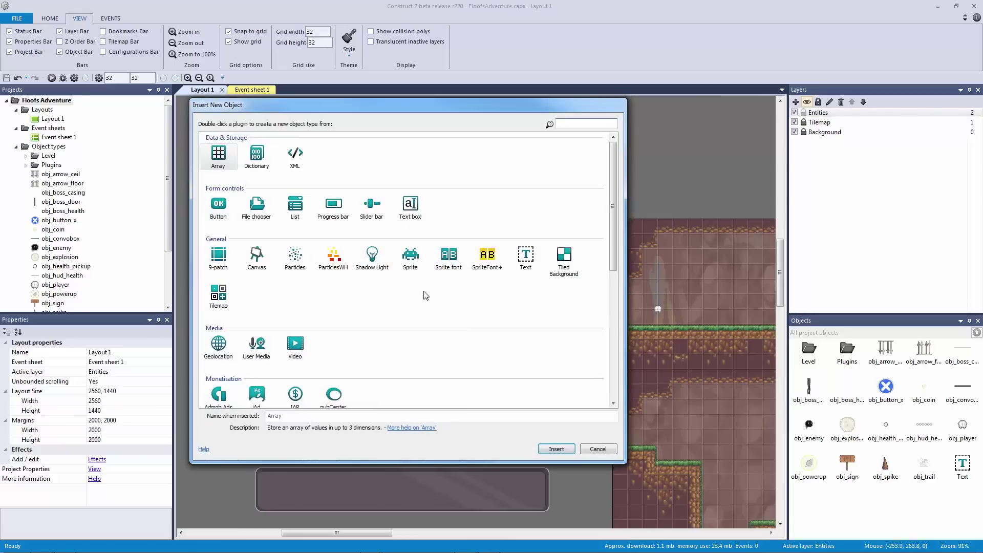
pyautogui.doubleClick(411, 256)
pyautogui.click(465, 362)
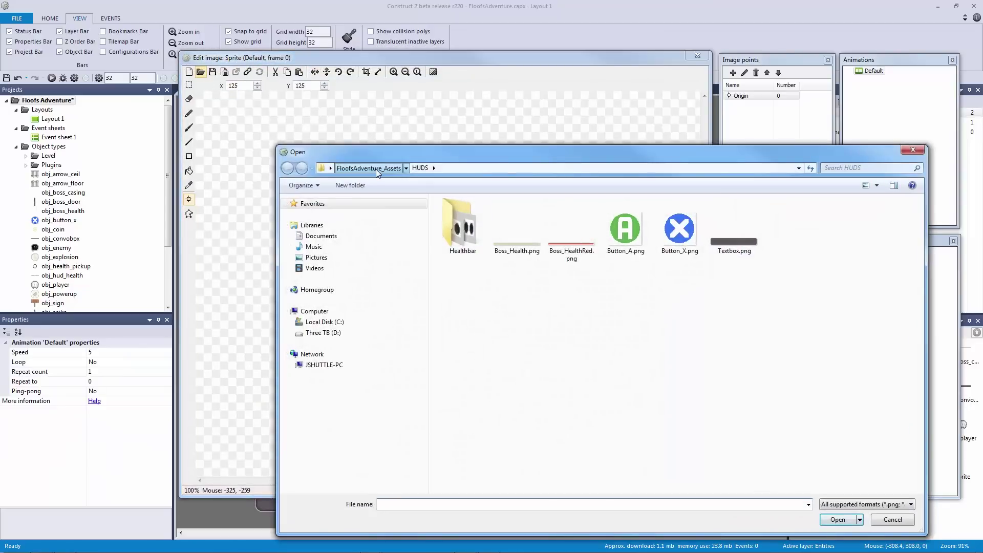
# - Look through the Tilemaps, Sign and Menu asset folders for an image for the new sprite
pyautogui.click(377, 169)
pyautogui.click(490, 302)
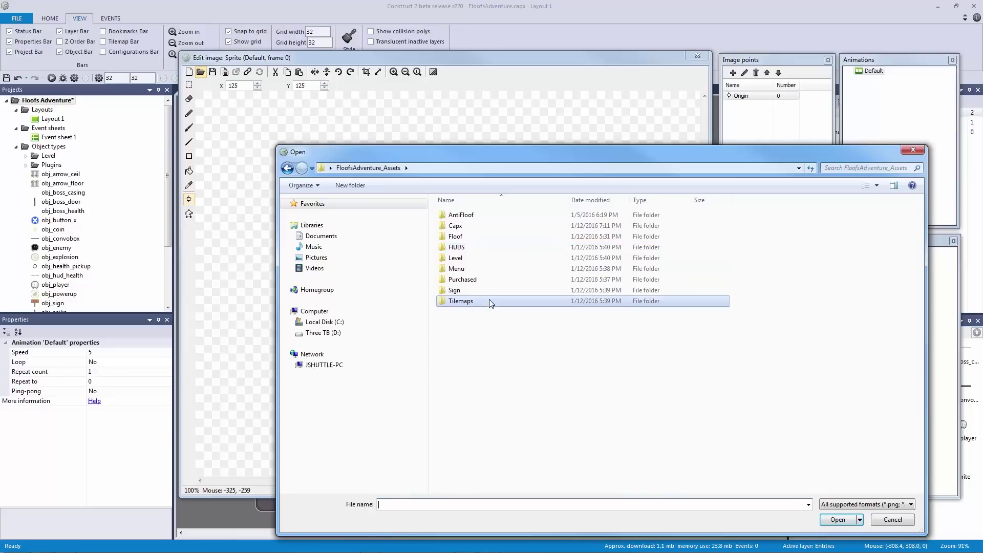
pyautogui.doubleClick(490, 302)
pyautogui.click(381, 168)
pyautogui.click(470, 293)
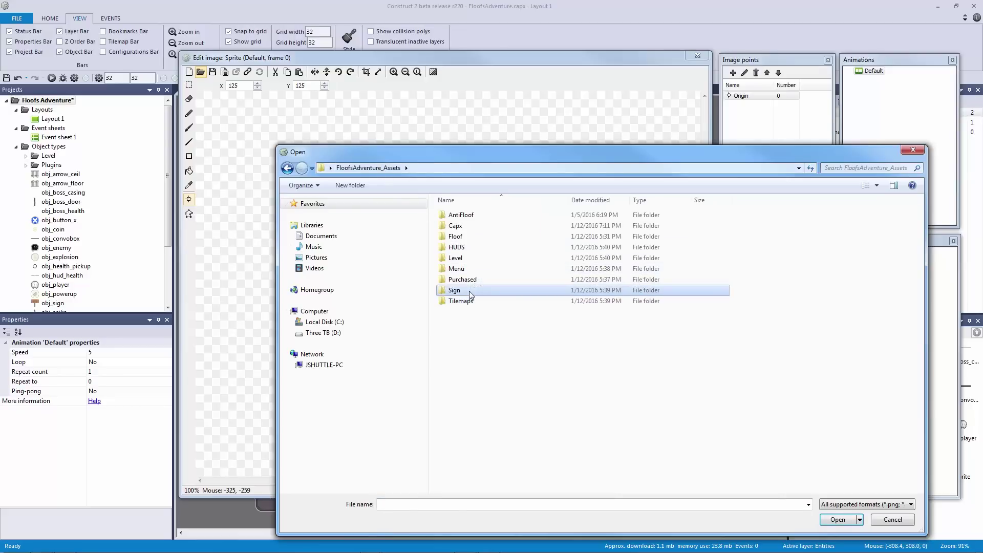
pyautogui.doubleClick(470, 293)
pyautogui.click(377, 169)
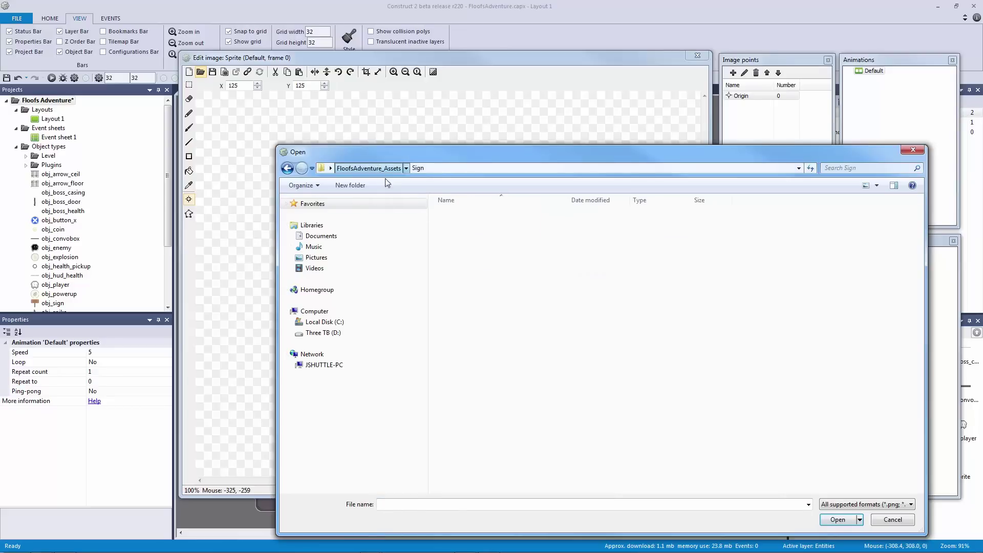
pyautogui.click(487, 281)
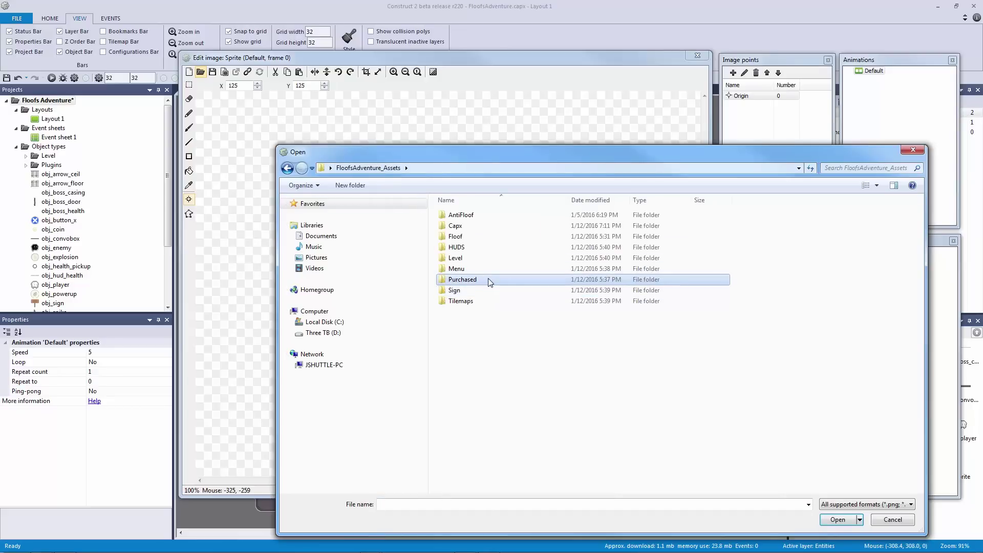
pyautogui.click(476, 272)
pyautogui.doubleClick(489, 273)
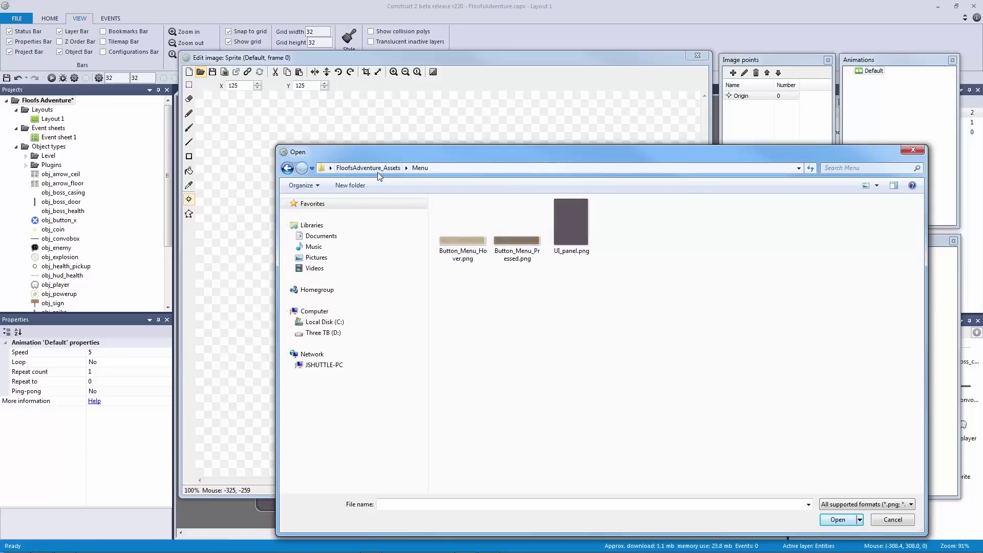
# - Check the Level, HUDS, Floof, Capx and AntiFloof folders, and close the image editor without loading a file
pyautogui.click(368, 168)
pyautogui.click(486, 258)
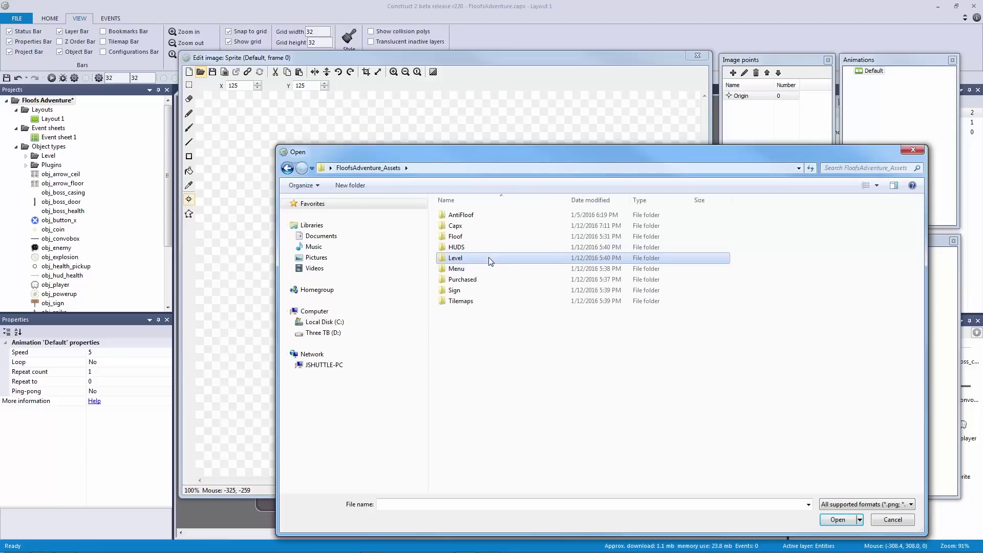
pyautogui.doubleClick(487, 258)
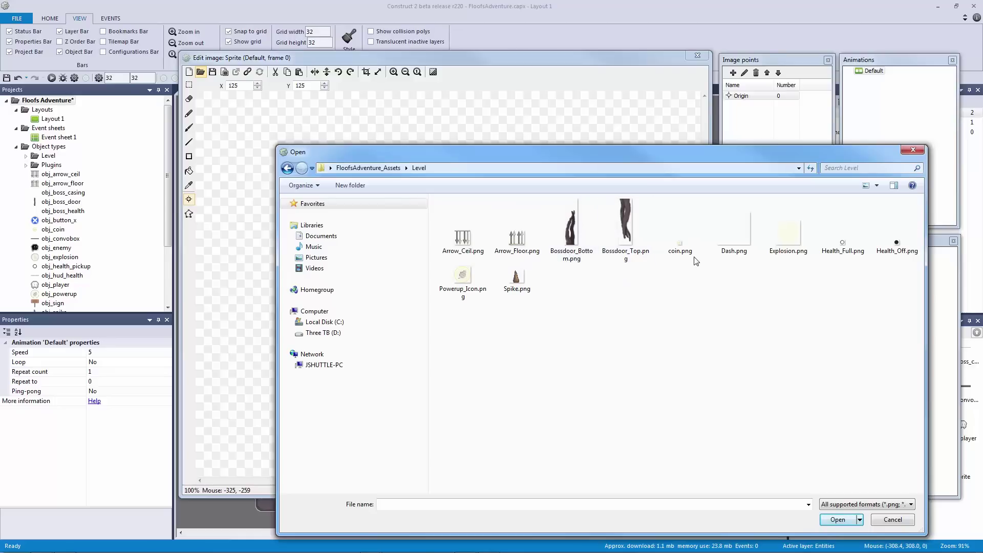
pyautogui.click(368, 168)
pyautogui.doubleClick(487, 249)
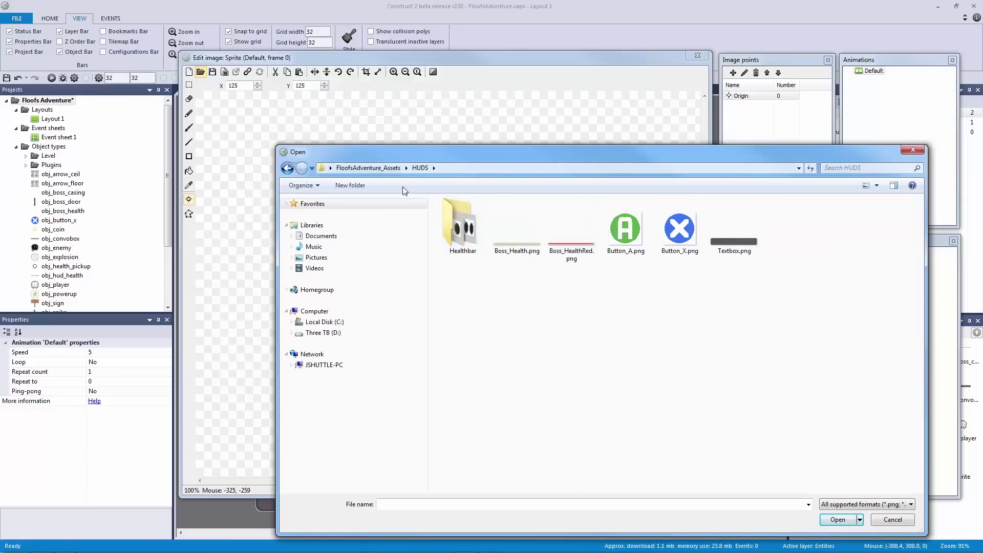
pyautogui.click(368, 168)
pyautogui.doubleClick(492, 241)
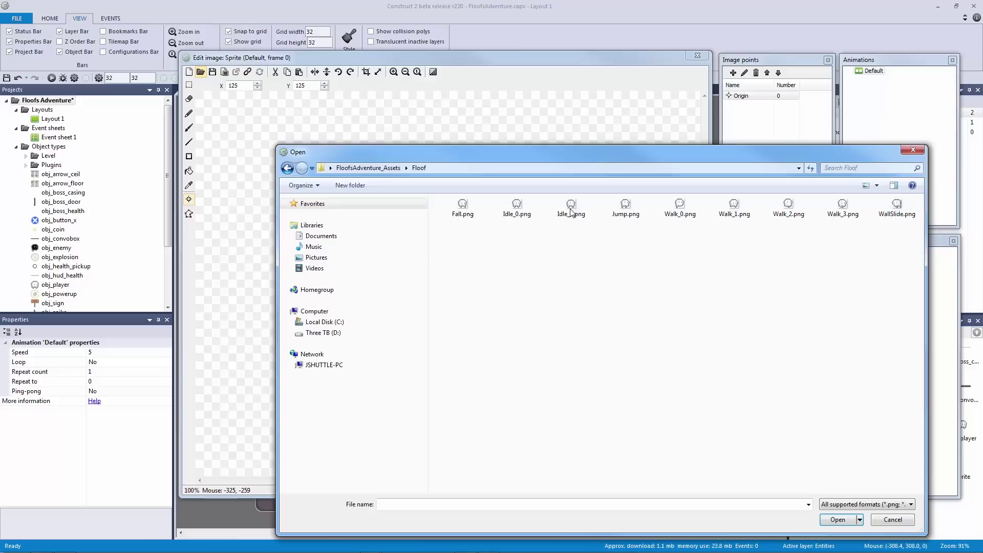
pyautogui.click(368, 167)
pyautogui.doubleClick(478, 225)
pyautogui.click(368, 168)
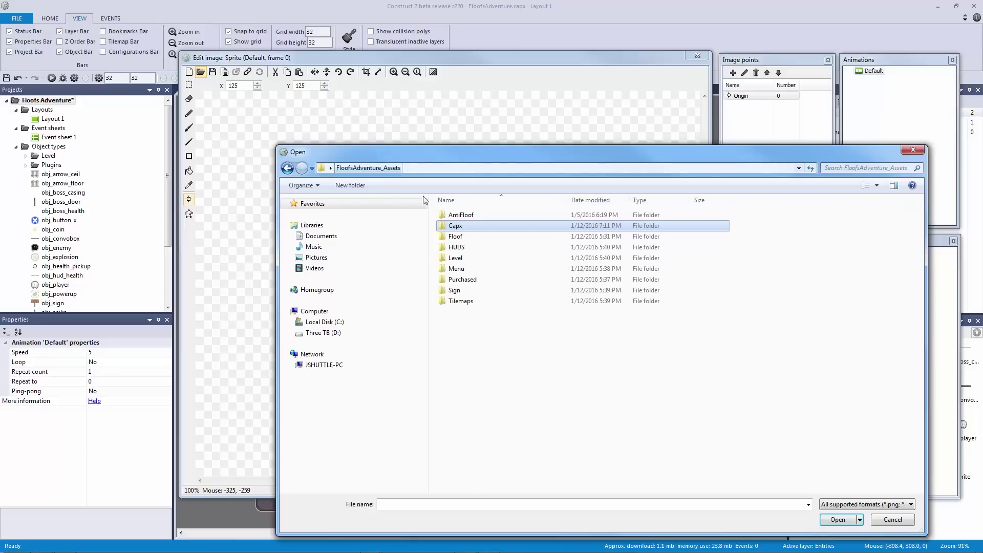
pyautogui.doubleClick(455, 214)
pyautogui.click(912, 149)
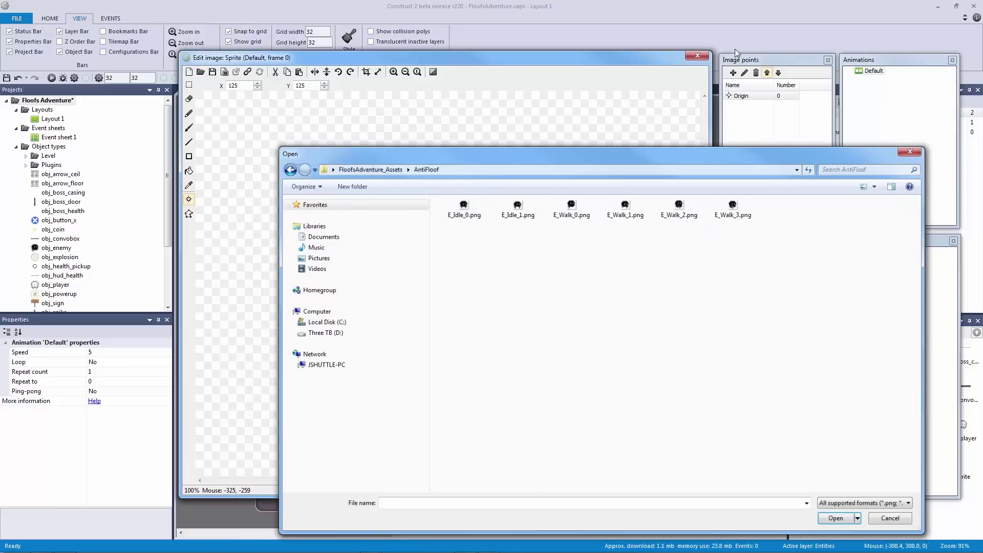
pyautogui.click(697, 55)
# - Clone the obj_enemy object type and place the copy beside the sign
pyautogui.keyDown('ctrl'); pyautogui.scroll(12, 488, 232); pyautogui.keyUp('ctrl')
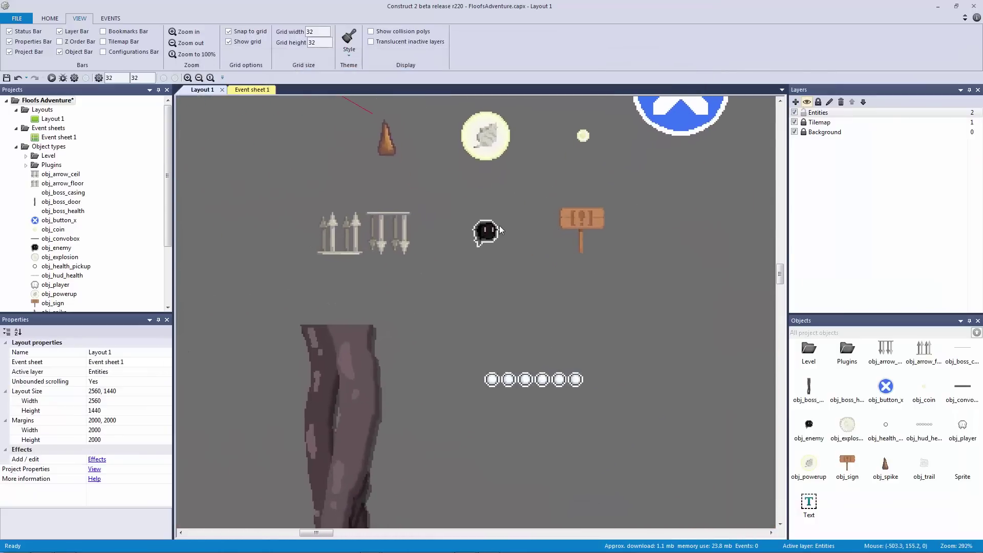
pyautogui.keyDown('ctrl'); pyautogui.scroll(-4, 499, 225); pyautogui.keyUp('ctrl')
pyautogui.click(484, 262)
pyautogui.rightClick(481, 264)
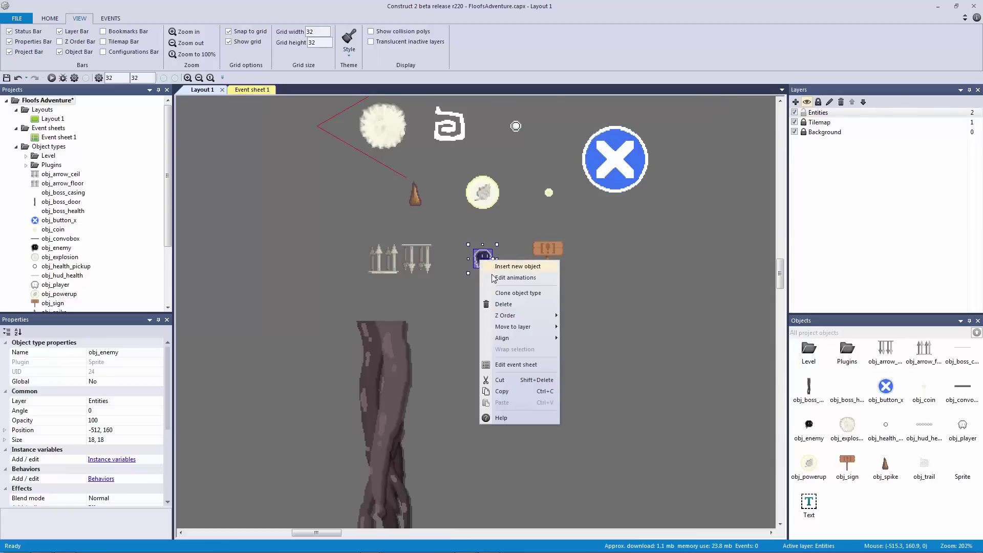
pyautogui.click(512, 293)
pyautogui.click(615, 258)
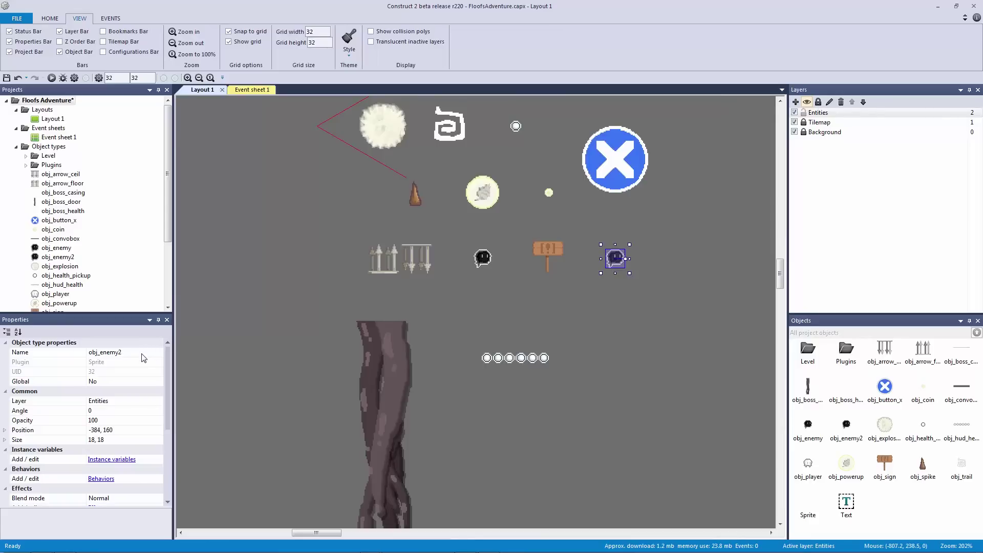
# - Rename the cloned enemy as obj_boss and set its width and height to 96
pyautogui.click(158, 353)
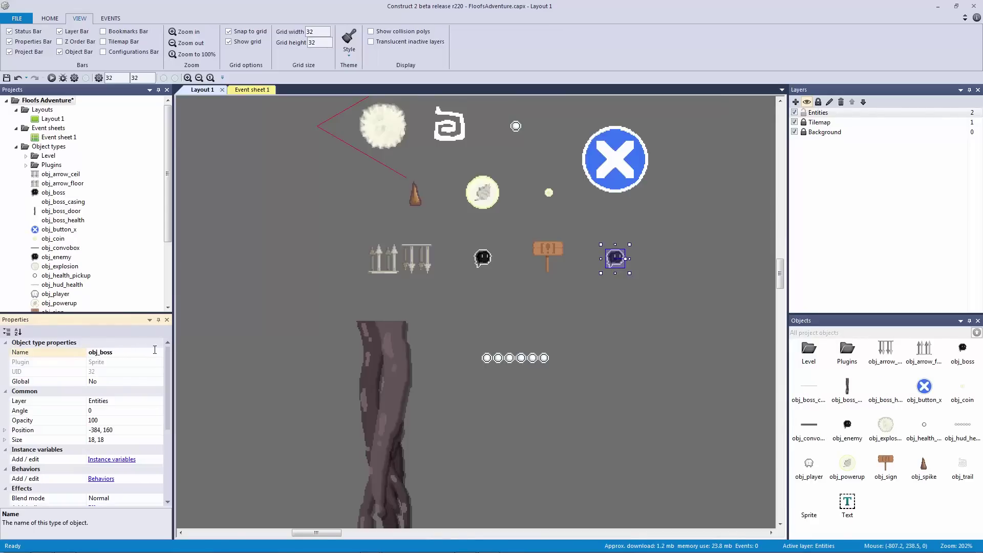
pyautogui.click(5, 441)
pyautogui.click(106, 449)
pyautogui.write('96')
pyautogui.press('Tab')
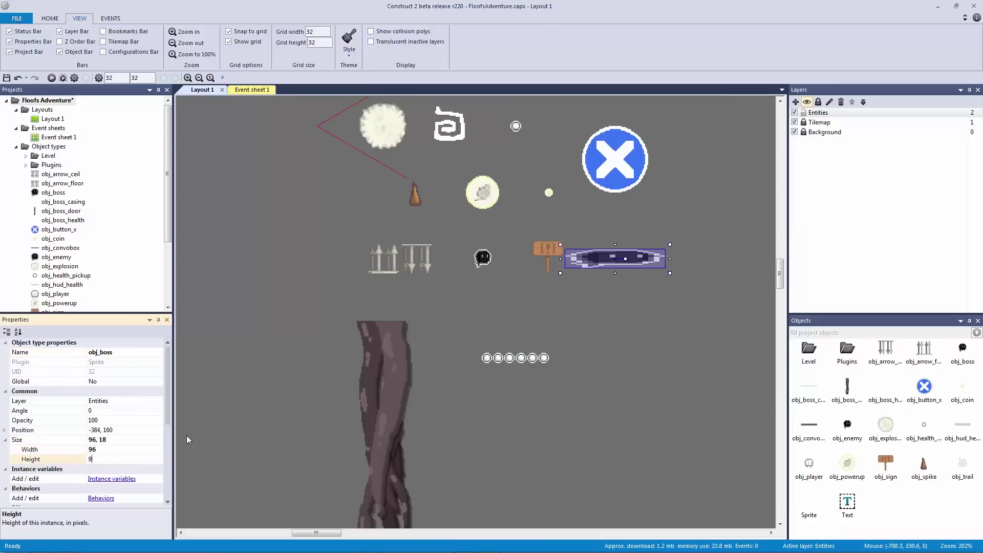
pyautogui.write('96')
pyautogui.press('Return')
# - Move the enlarged boss to the empty area on the outer side of the floor and ceiling arrows
pyautogui.click(555, 287)
pyautogui.click(616, 281)
pyautogui.keyDown('ctrl'); pyautogui.scroll(-1, 614, 282); pyautogui.keyUp('ctrl')
pyautogui.moveTo(580, 279); pyautogui.dragTo(334, 288)
pyautogui.click(576, 306)
pyautogui.click(631, 263)
# - Delete the empty Sprite instance from the layout and remove its object type from the project
pyautogui.click(606, 362)
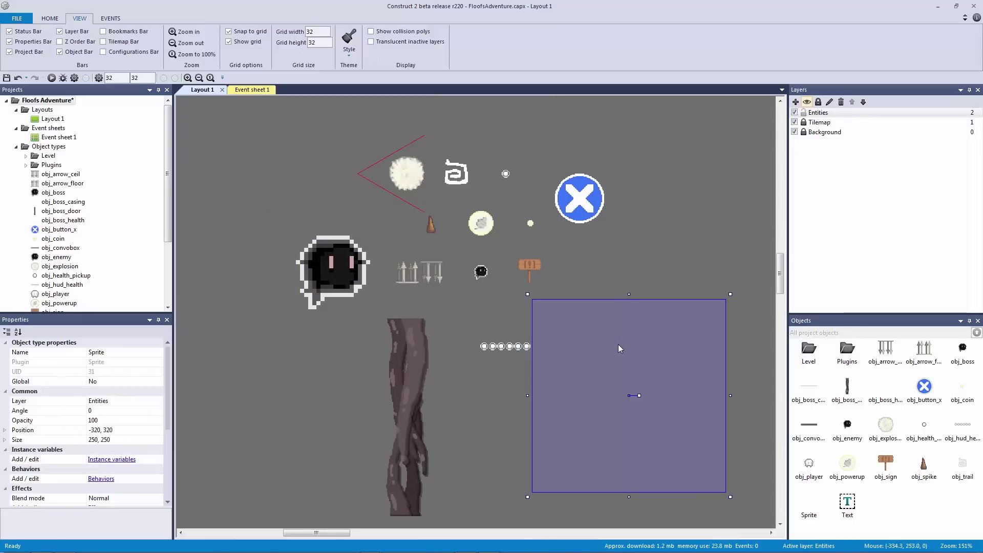
pyautogui.press('Delete')
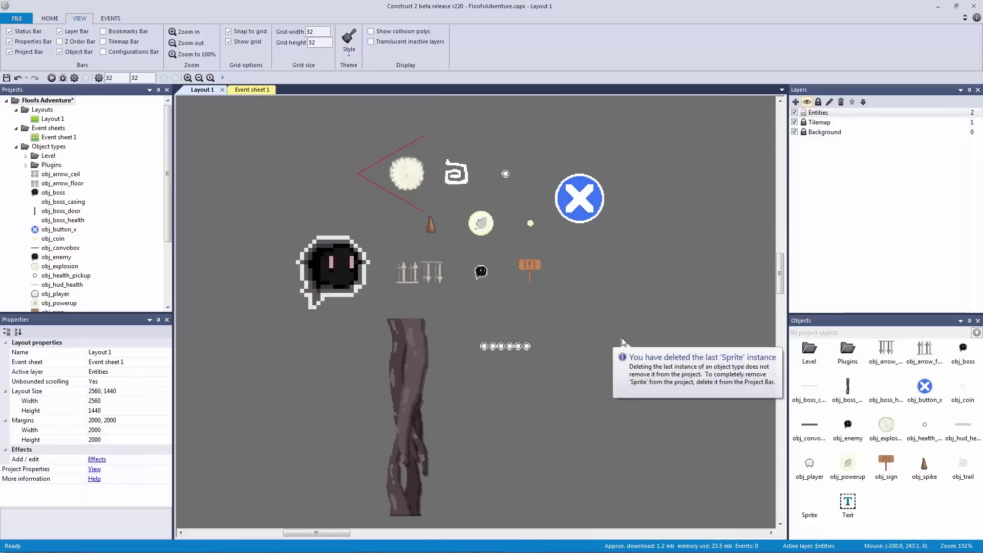
pyautogui.click(813, 499)
pyautogui.press('Delete')
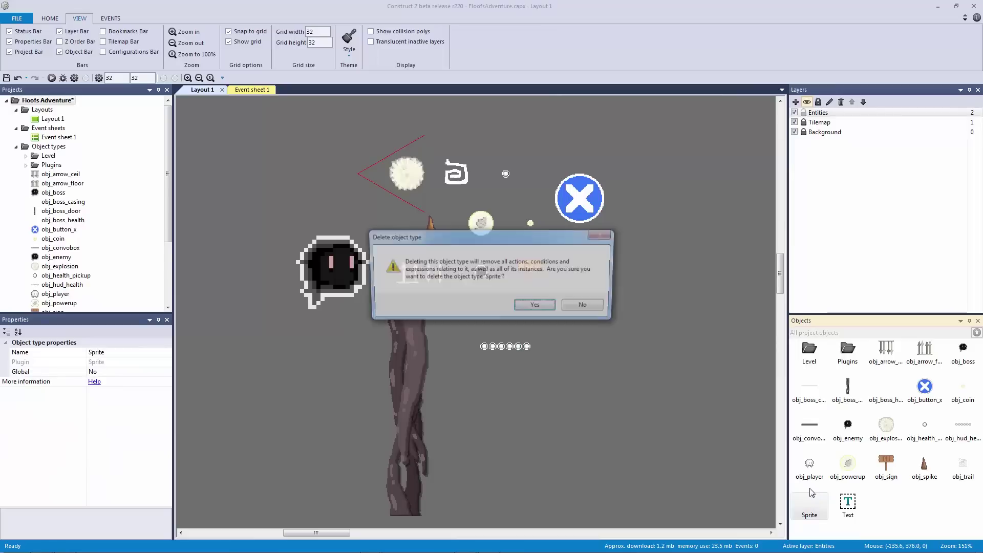
pyautogui.click(542, 311)
pyautogui.click(641, 350)
# - Open obj_player's image editor, add an animation named WALK, and select it
pyautogui.keyDown('ctrl'); pyautogui.scroll(-4, 676, 359); pyautogui.keyUp('ctrl')
pyautogui.moveTo(571, 344); pyautogui.dragTo(412, 347, button='middle')
pyautogui.keyDown('ctrl'); pyautogui.scroll(9, 609, 324); pyautogui.keyUp('ctrl')
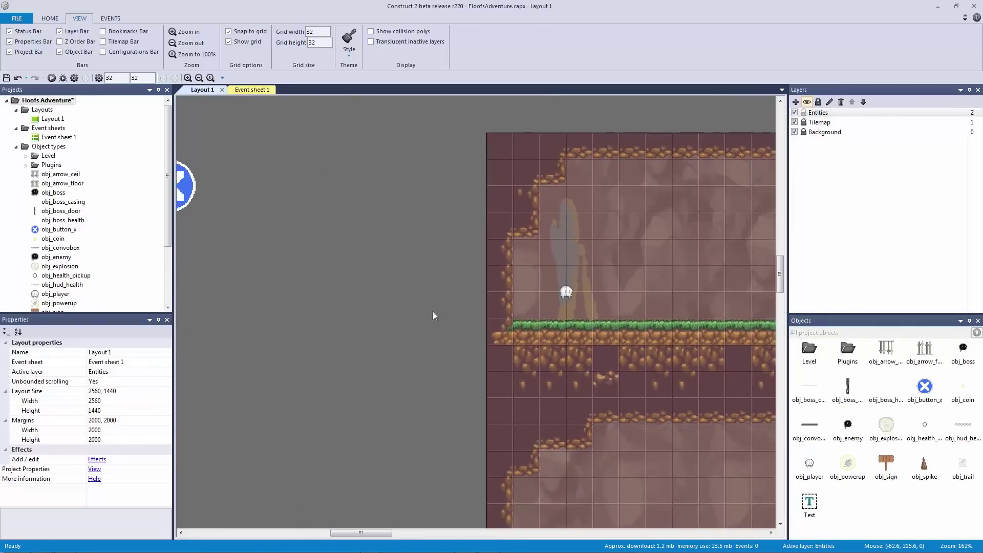
pyautogui.click(439, 287)
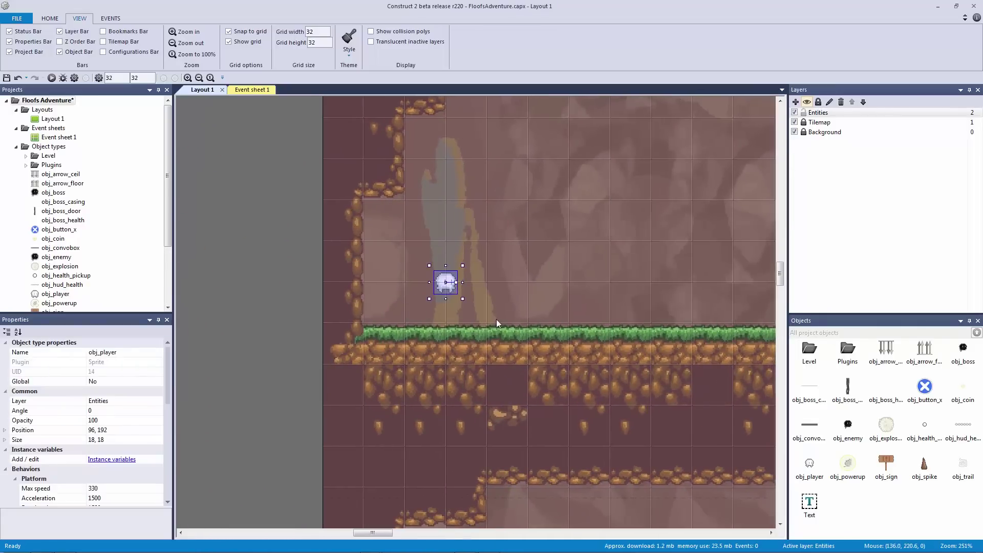
pyautogui.doubleClick(438, 290)
pyautogui.rightClick(891, 120)
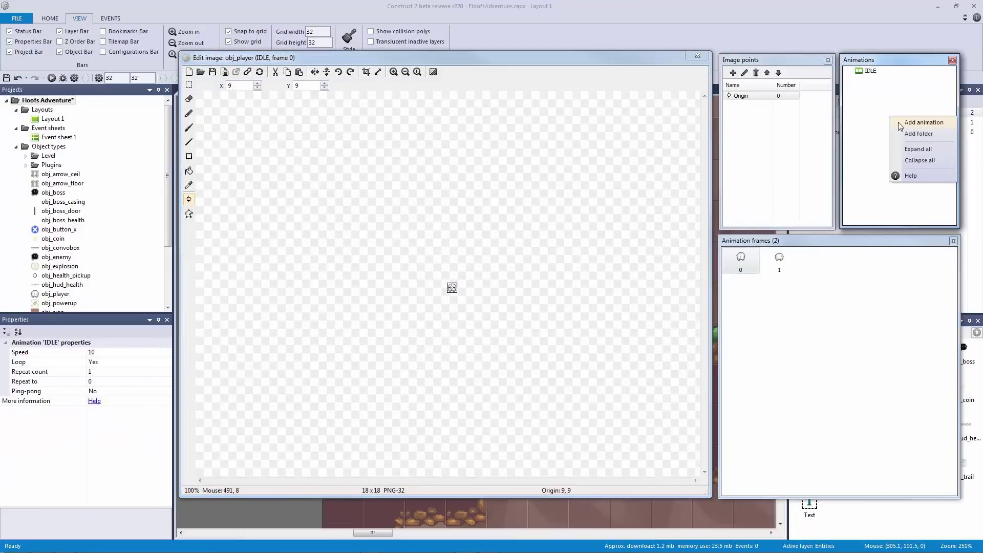
pyautogui.click(924, 123)
pyautogui.write('WALK')
pyautogui.press('Return')
pyautogui.click(873, 79)
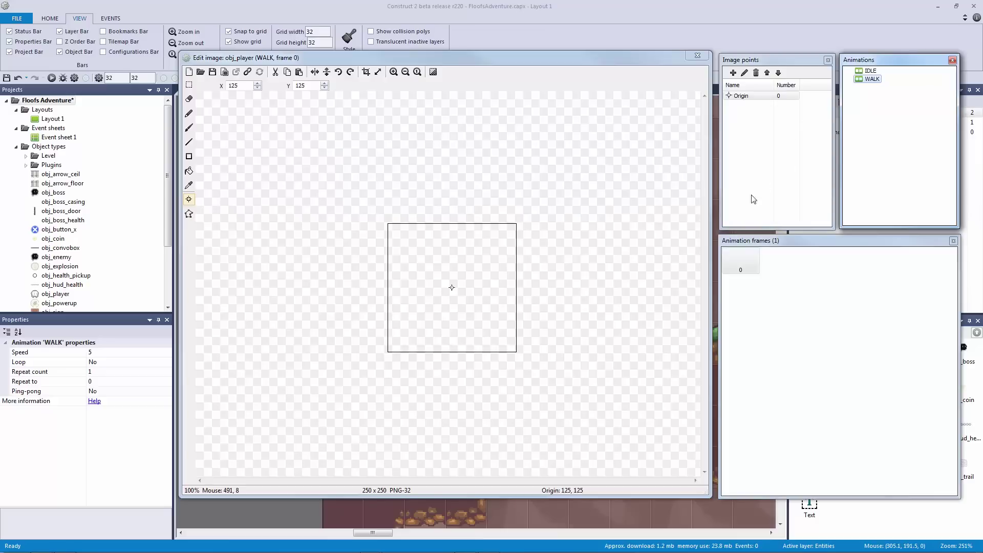
# - Import Walk_0.png through Walk_3.png from the Floof assets folder into the WALK animation and remove the blank first frame
pyautogui.click(792, 306)
pyautogui.rightClick(793, 306)
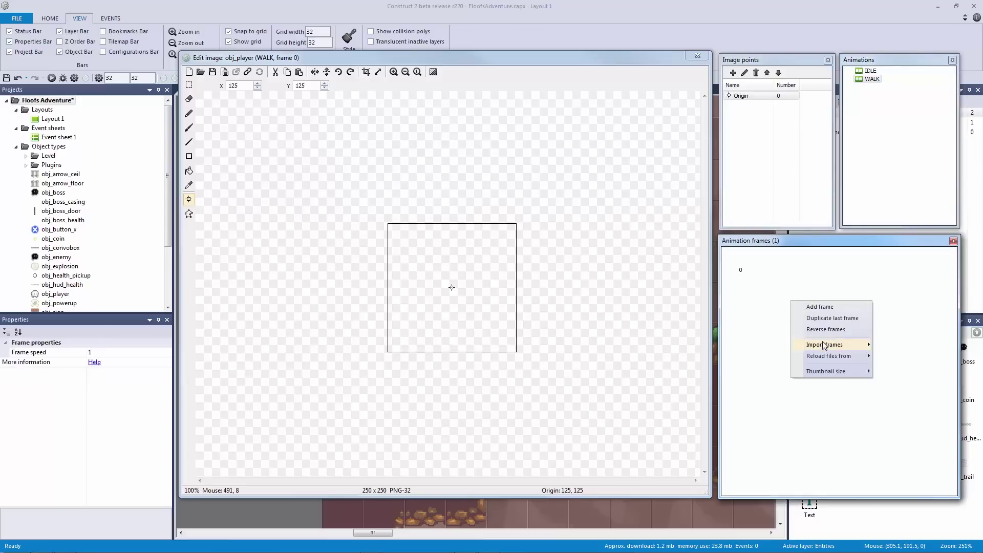
pyautogui.moveTo(834, 345)
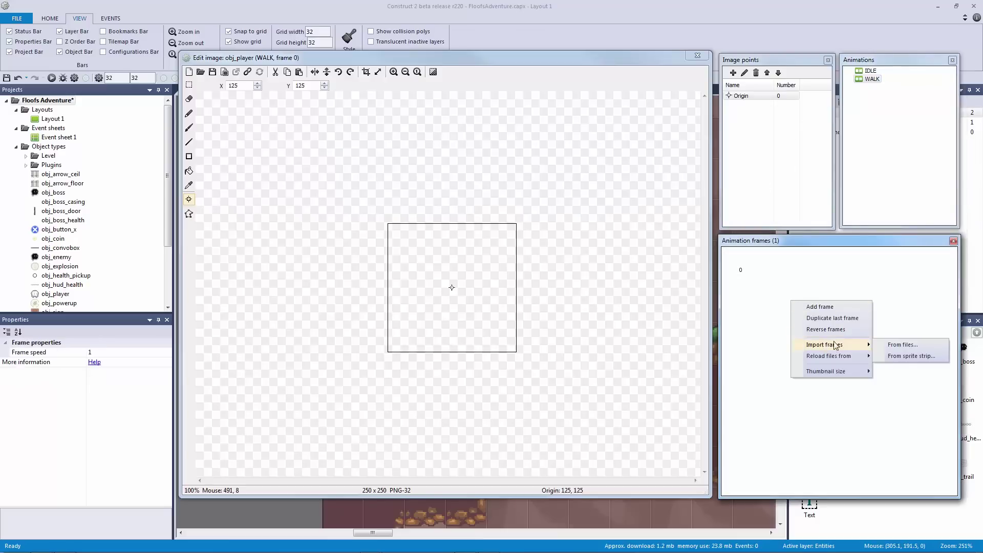
pyautogui.click(892, 350)
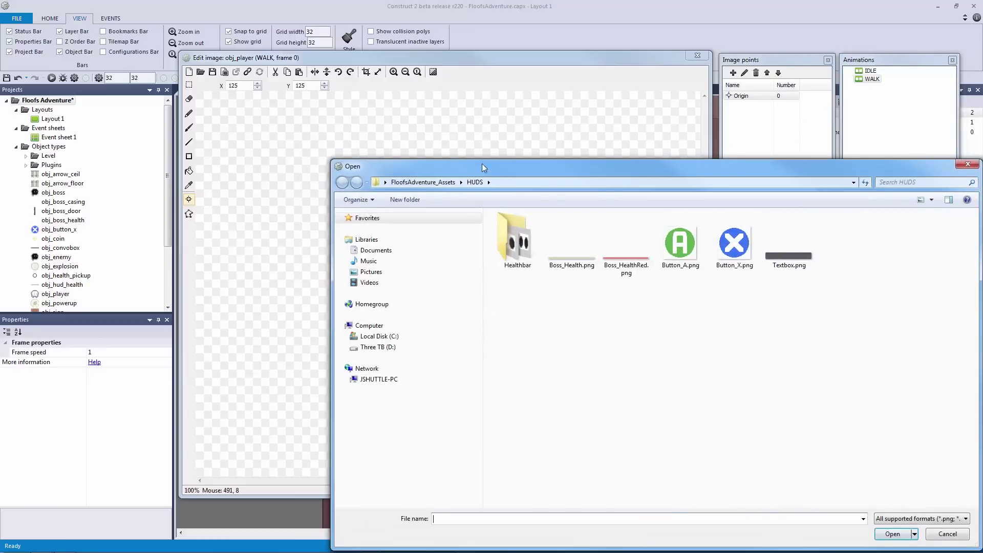
pyautogui.moveTo(487, 169); pyautogui.dragTo(398, 132)
pyautogui.click(332, 148)
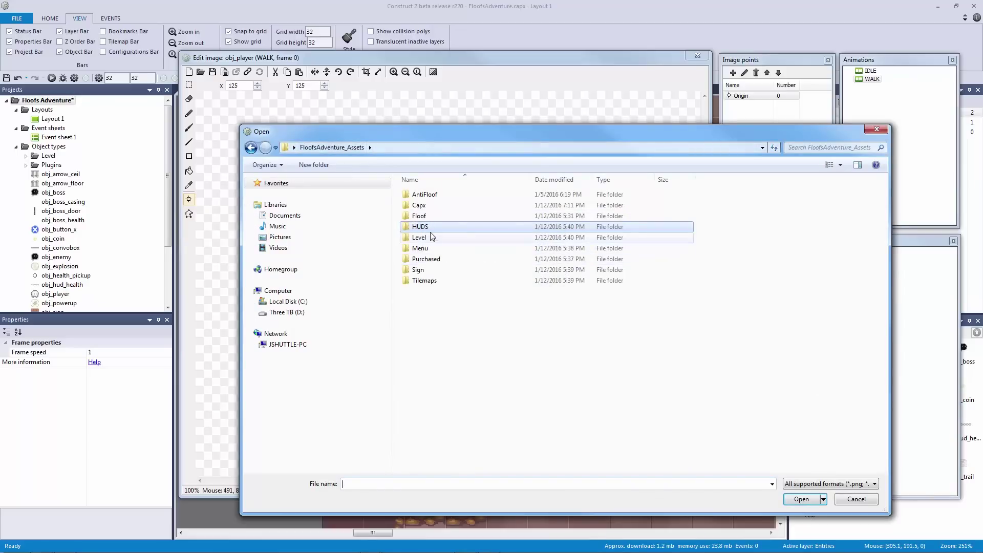
pyautogui.doubleClick(441, 216)
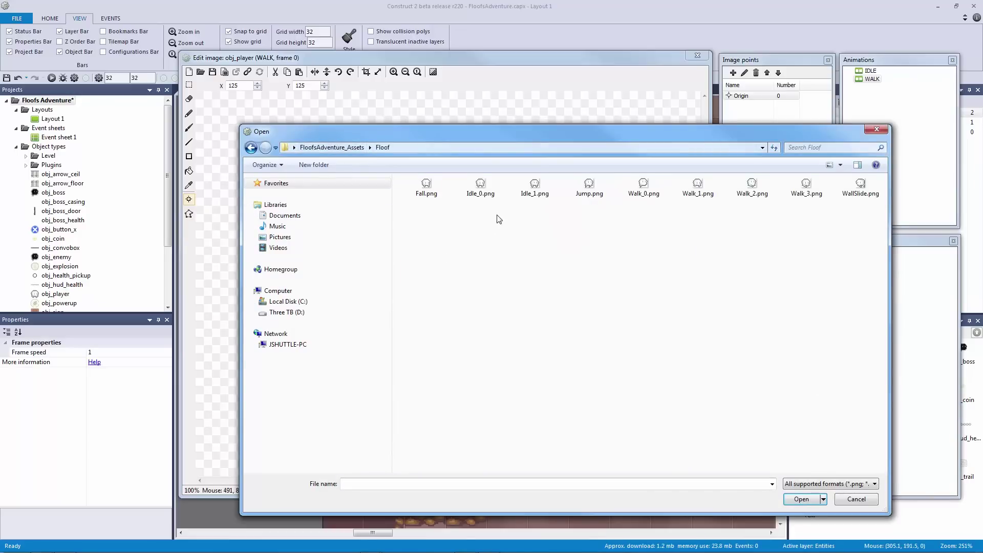
pyautogui.click(643, 189)
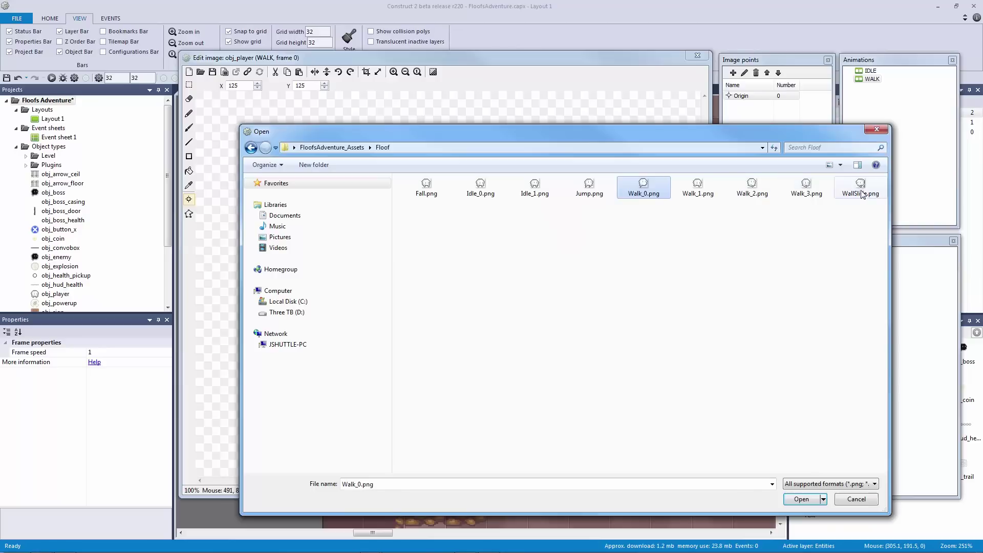
pyautogui.keyDown('shift'); pyautogui.click(816, 190); pyautogui.keyUp('shift')
pyautogui.click(801, 499)
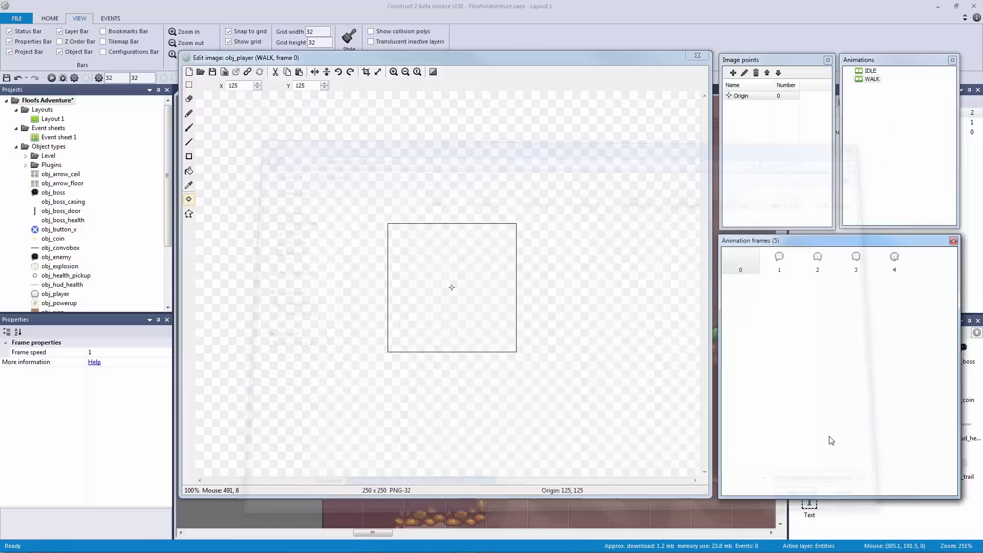
pyautogui.doubleClick(394, 72)
# - Add an animation named WALLSLIDE to the player and select it
pyautogui.rightClick(887, 105)
pyautogui.click(916, 110)
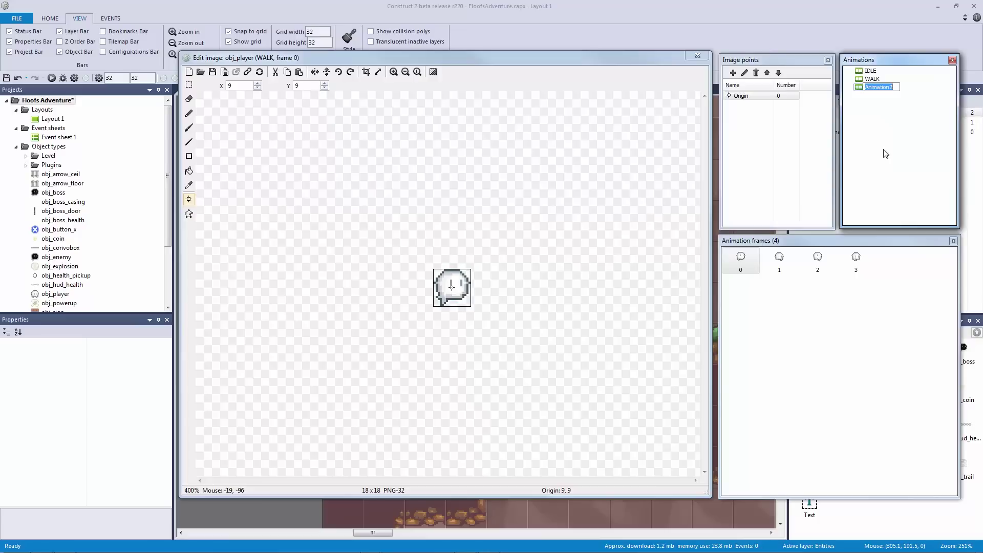
pyautogui.write('WALLSLI')
pyautogui.press('Return')
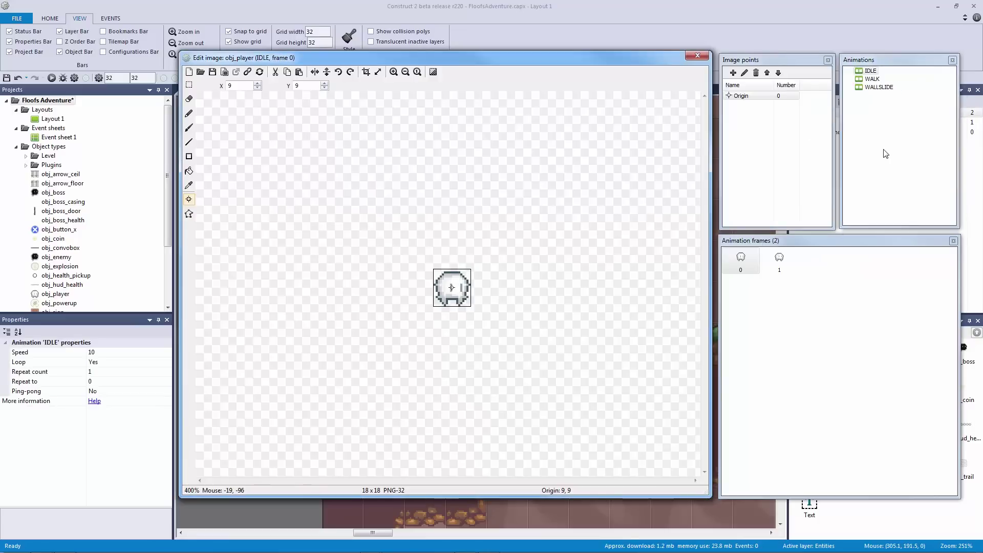
pyautogui.click(879, 87)
# - Import WallSlide.png as a frame of the WALLSLIDE animation and delete the blank first frame
pyautogui.click(788, 275)
pyautogui.rightClick(788, 275)
pyautogui.moveTo(819, 322)
pyautogui.click(893, 324)
pyautogui.doubleClick(860, 185)
pyautogui.click(393, 71)
pyautogui.click(405, 71)
pyautogui.click(405, 72)
pyautogui.click(404, 72)
pyautogui.click(740, 261)
pyautogui.press('Delete')
pyautogui.click(394, 72)
pyautogui.click(393, 71)
pyautogui.click(393, 71)
pyautogui.click(393, 71)
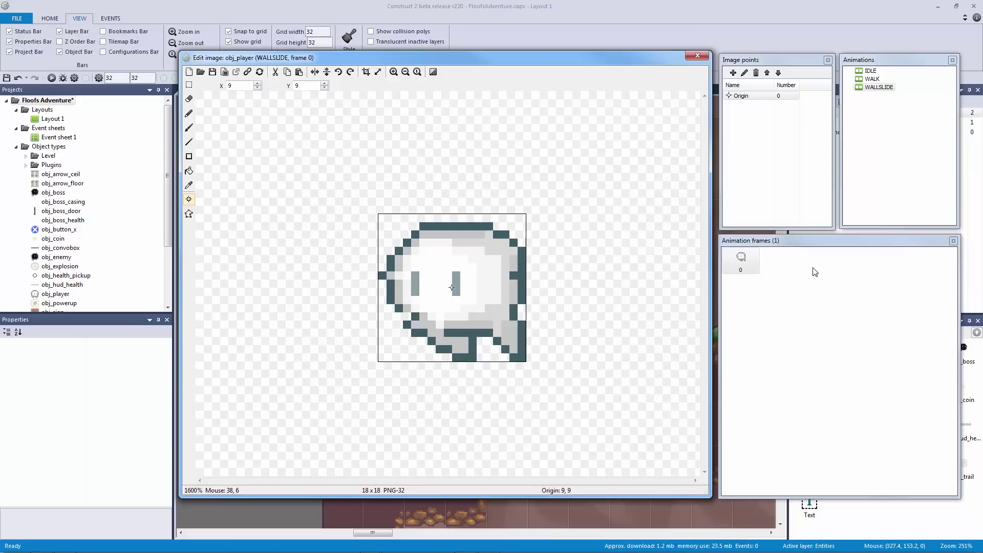
pyautogui.click(826, 280)
# - Add an animation named JUMP to the player and select it
pyautogui.rightClick(885, 111)
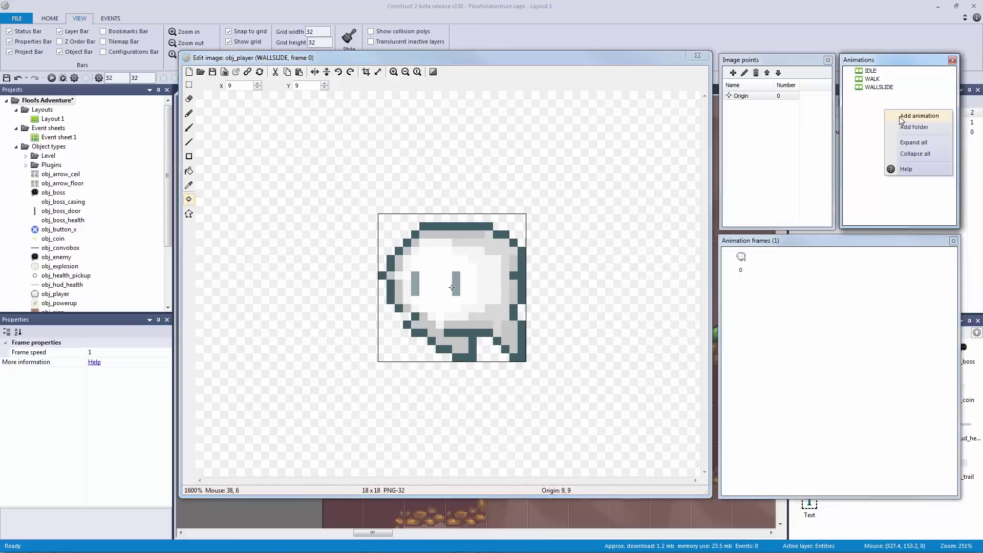
pyautogui.click(902, 117)
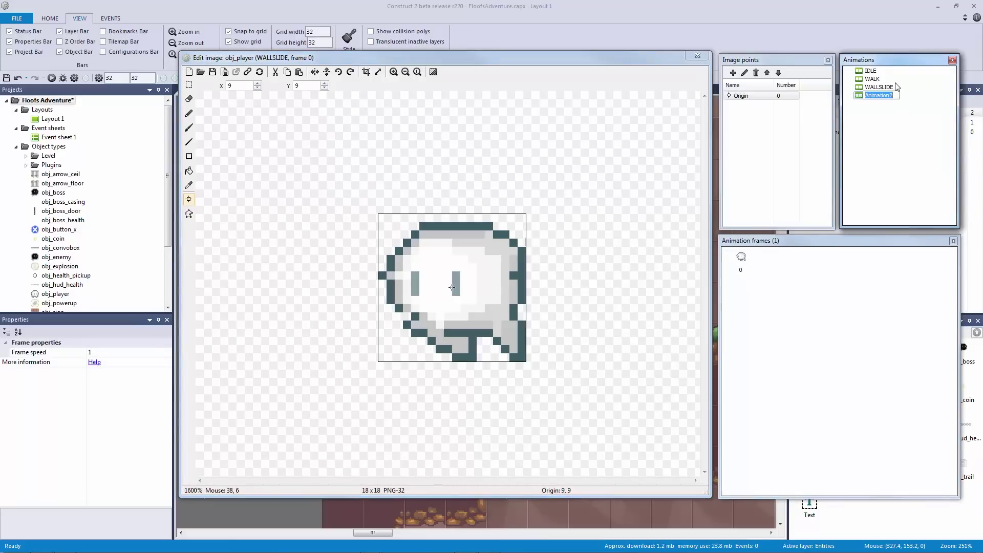
pyautogui.write('JUMP')
pyautogui.press('Return')
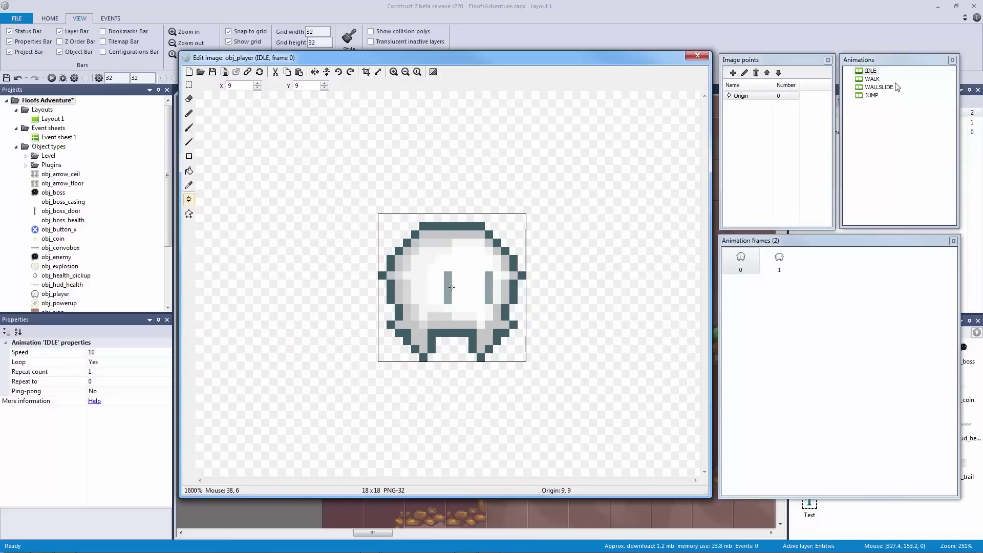
pyautogui.click(870, 96)
# - Import Jump.png into the JUMP animation and delete the blank first frame
pyautogui.rightClick(800, 272)
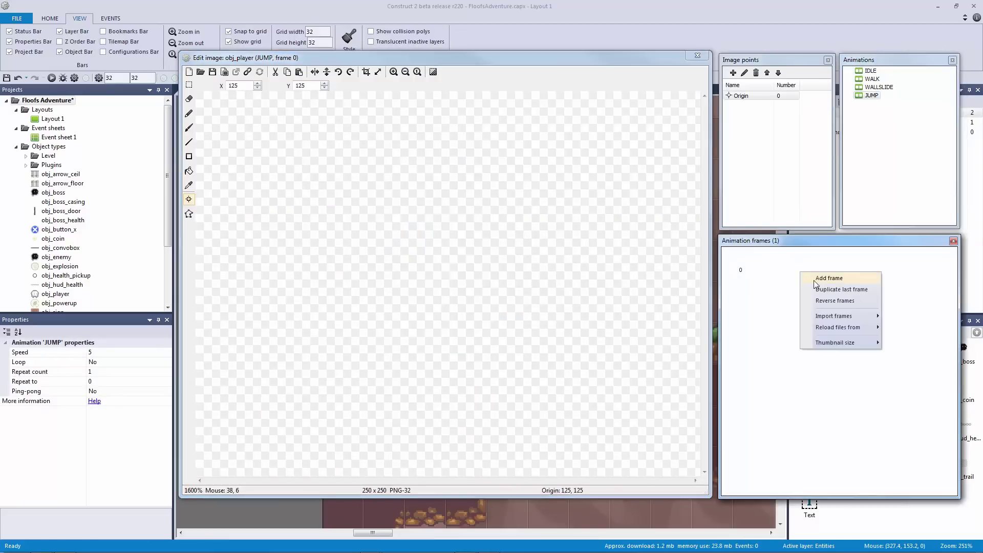
pyautogui.moveTo(834, 320)
pyautogui.click(899, 316)
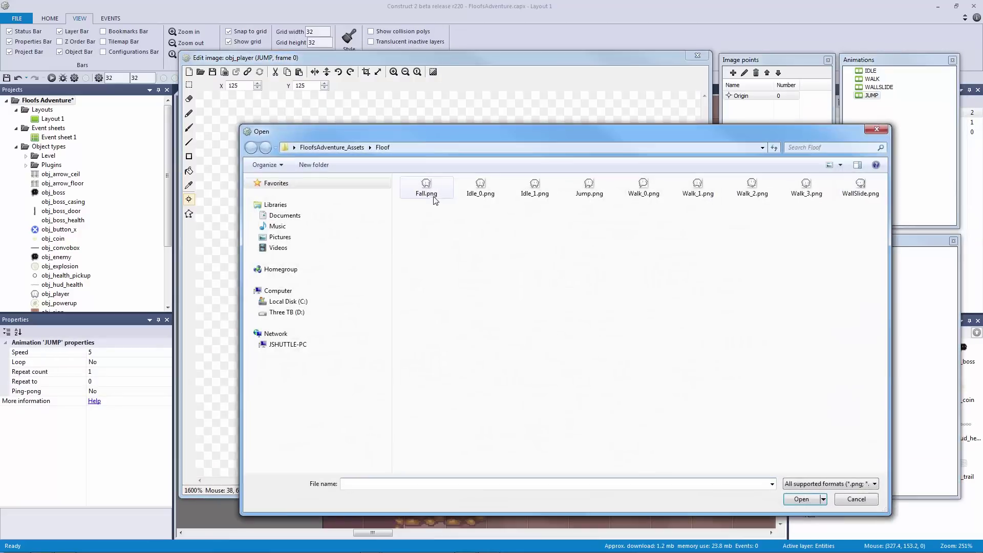
pyautogui.doubleClick(588, 187)
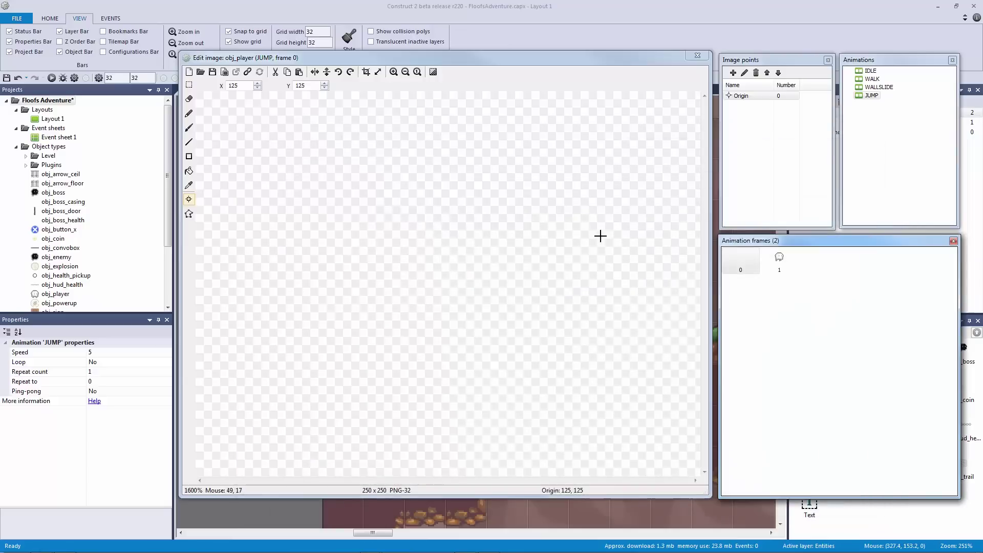
pyautogui.click(738, 257)
pyautogui.press('Delete')
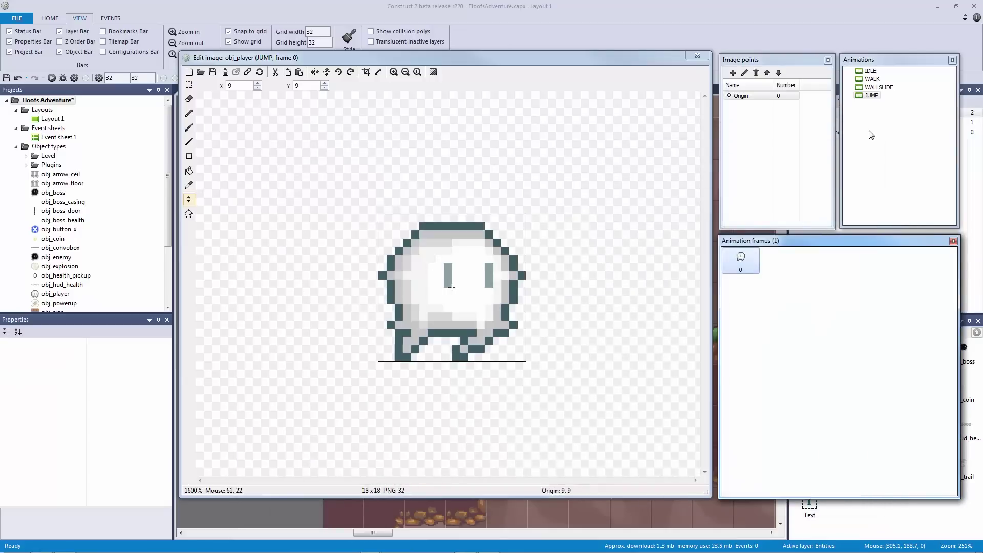
# - Add an animation named FALL to the player and load Fall.png into its blank frame
pyautogui.rightClick(883, 137)
pyautogui.click(901, 137)
pyautogui.write('FALL')
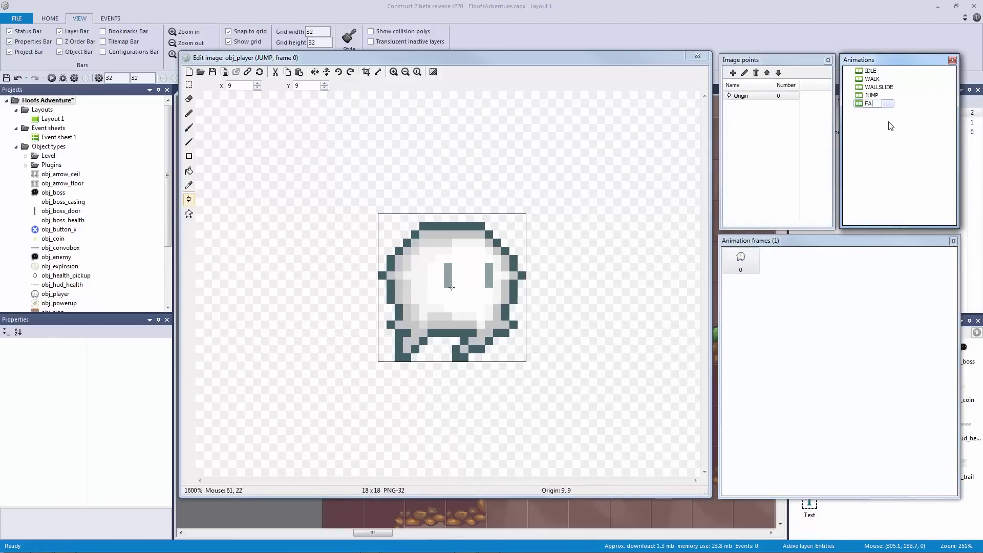
pyautogui.press('Return')
pyautogui.click(871, 103)
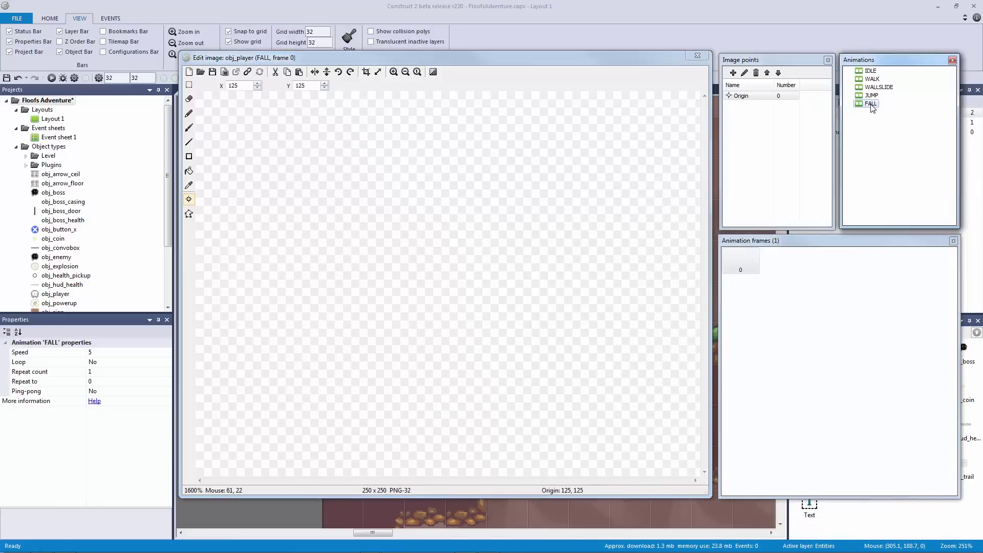
pyautogui.click(200, 72)
pyautogui.doubleClick(465, 209)
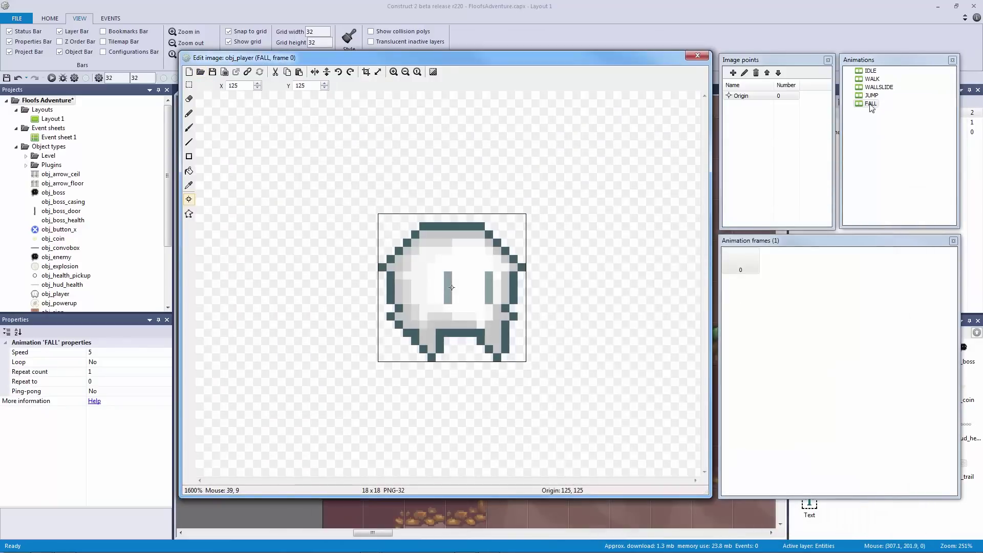
# - Apply the first IDLE frame's collision polygon to all player animations and check it on the WALK frames
pyautogui.click(871, 96)
pyautogui.click(870, 73)
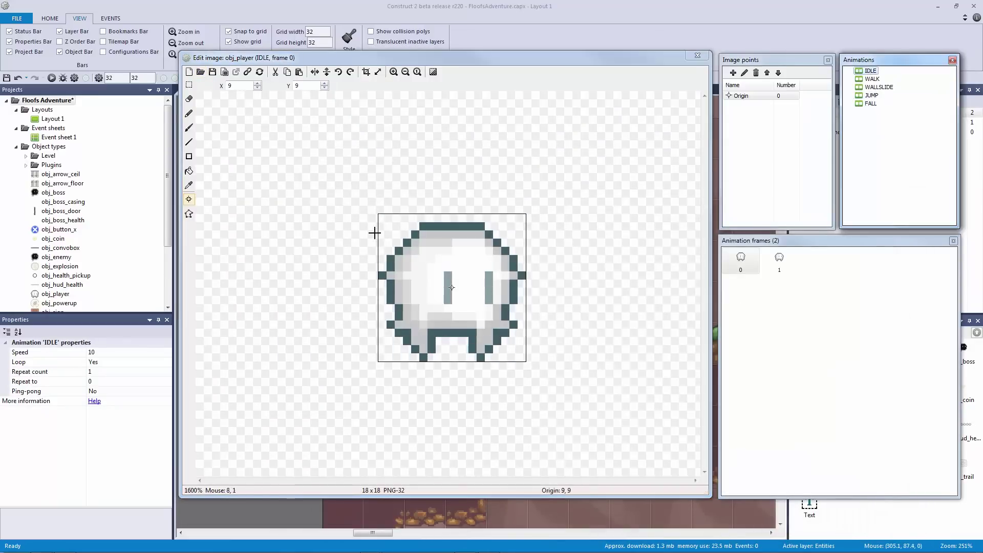
pyautogui.click(189, 214)
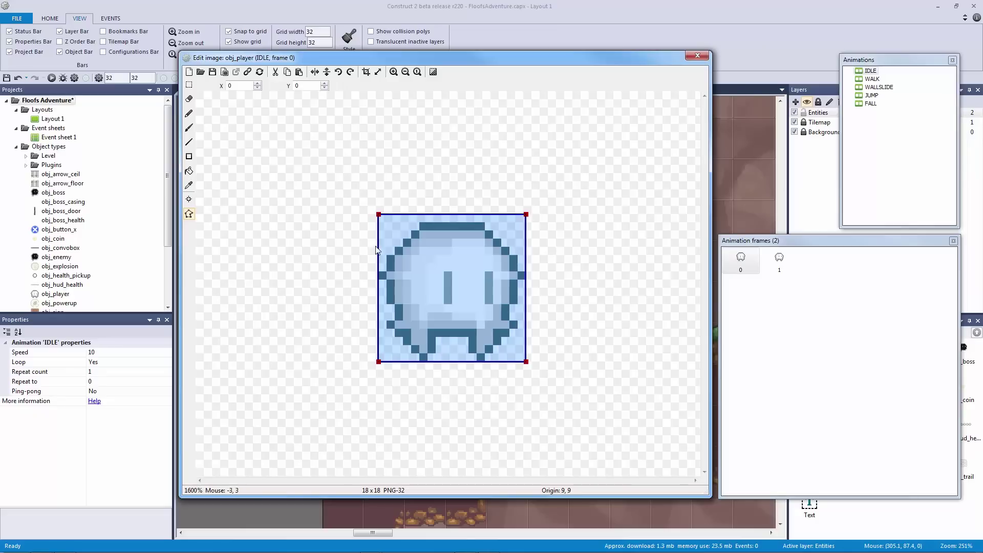
pyautogui.rightClick(418, 254)
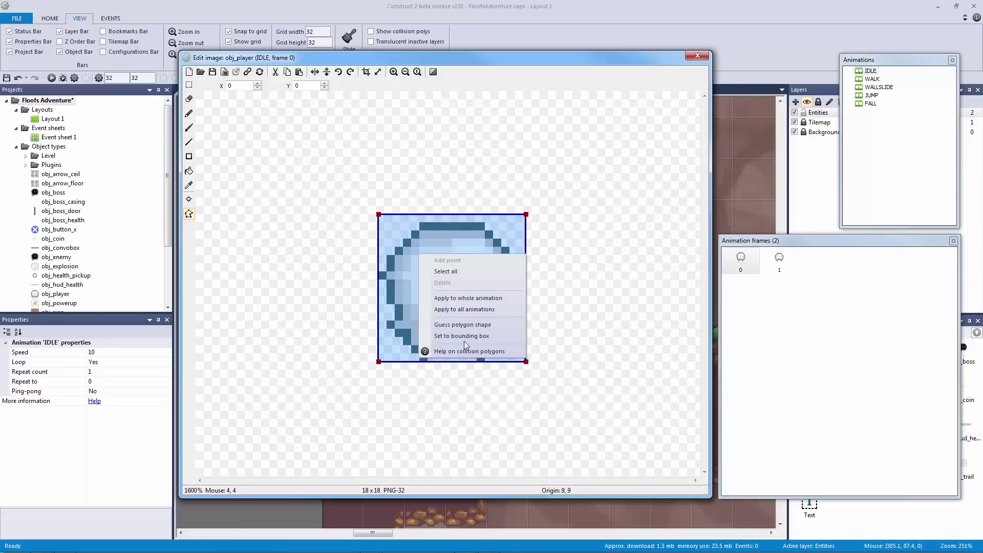
pyautogui.click(475, 309)
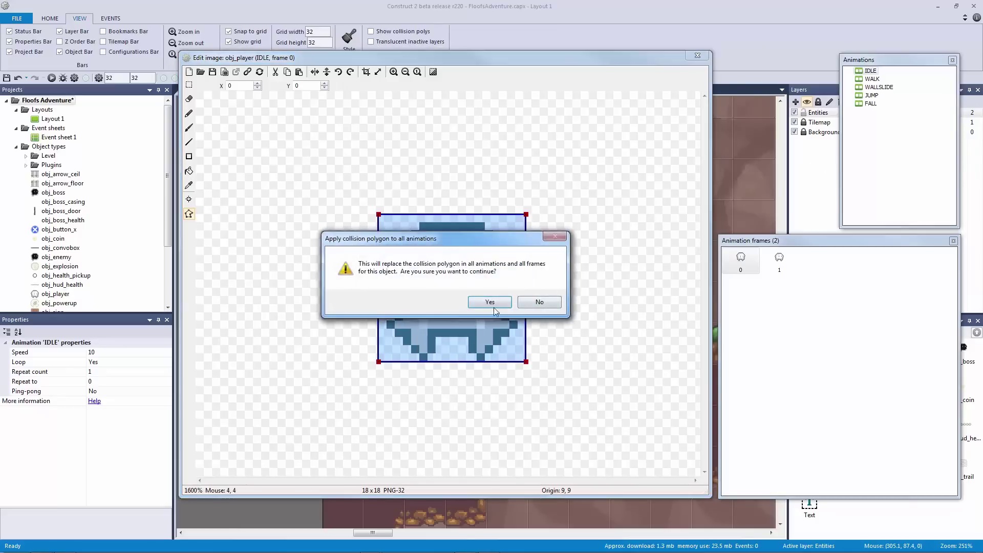
pyautogui.click(501, 307)
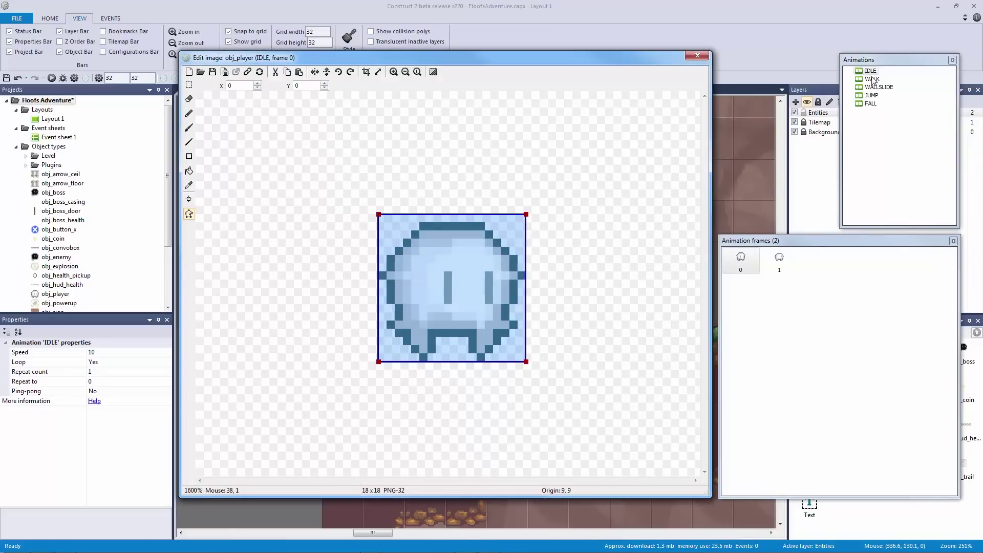
pyautogui.click(873, 81)
pyautogui.click(877, 89)
pyautogui.click(868, 80)
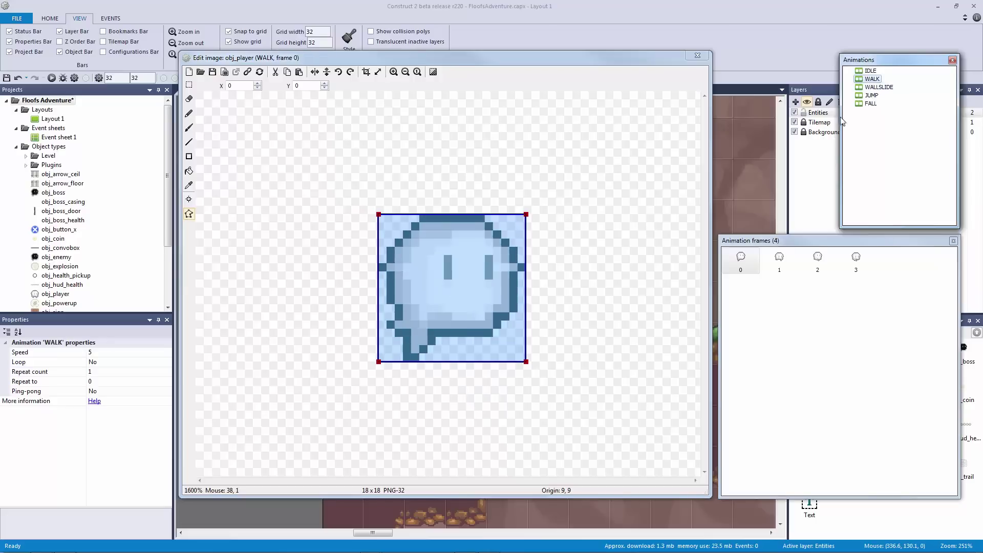
pyautogui.click(779, 263)
pyautogui.click(824, 264)
pyautogui.click(857, 263)
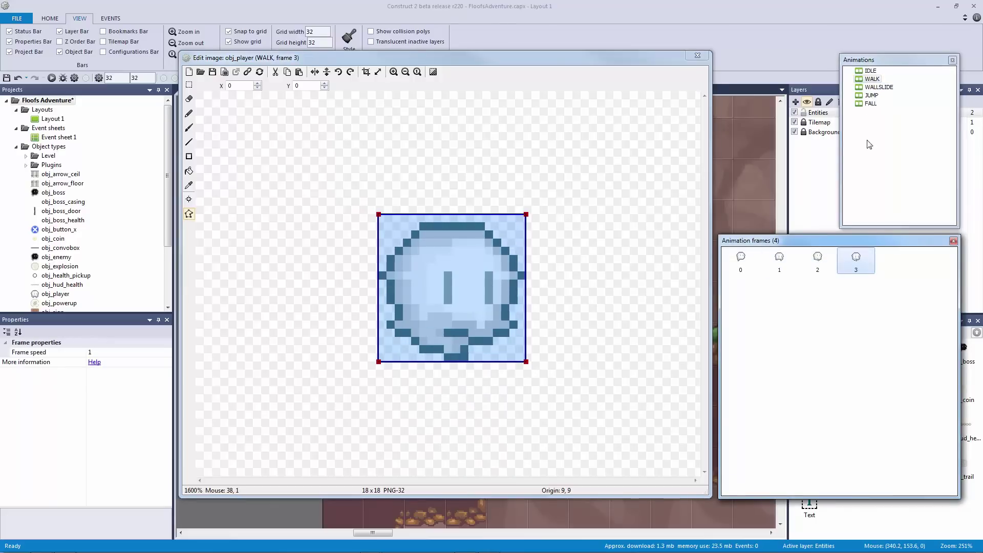
# - Apply the origin point of the player's first IDLE frame to all animations
pyautogui.click(869, 71)
pyautogui.click(189, 200)
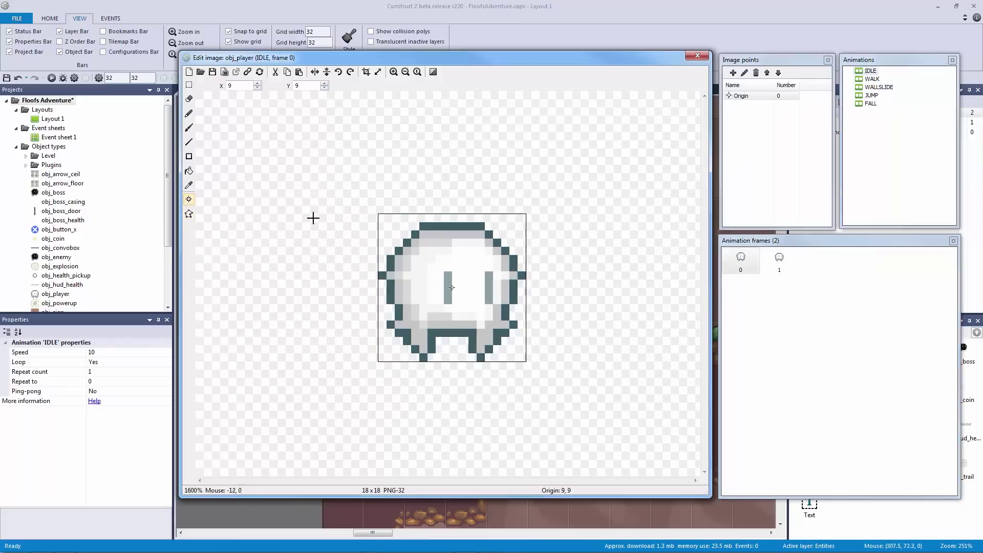
pyautogui.click(750, 99)
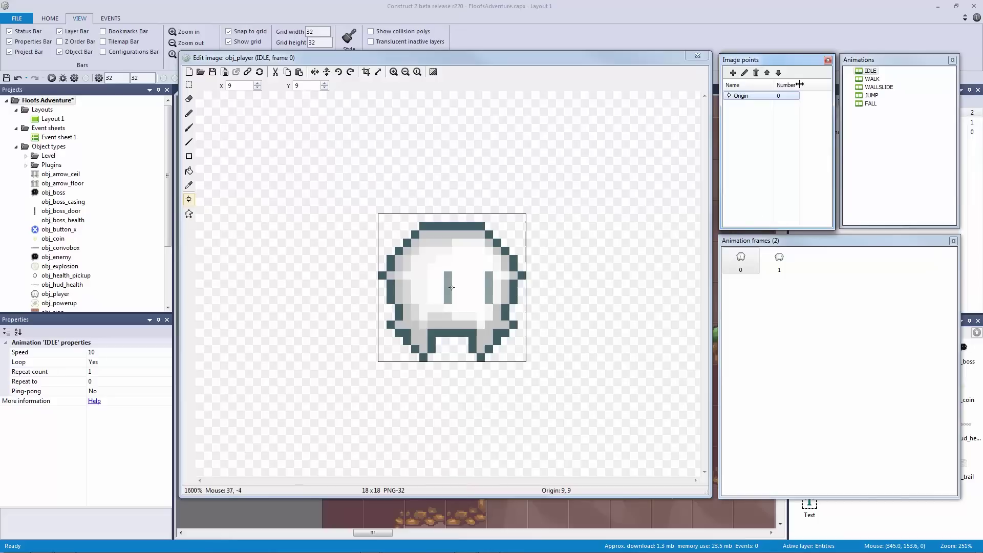
pyautogui.rightClick(741, 97)
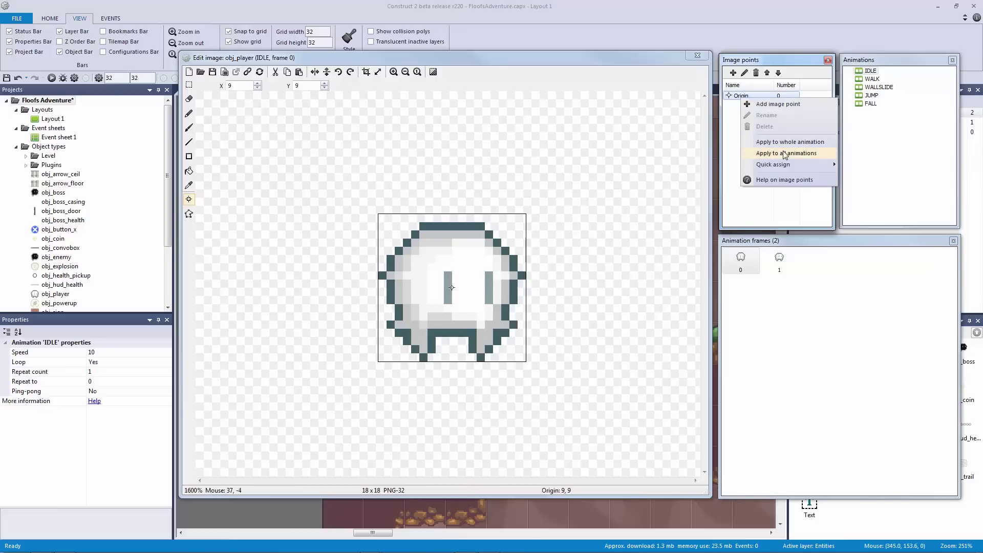
pyautogui.click(784, 153)
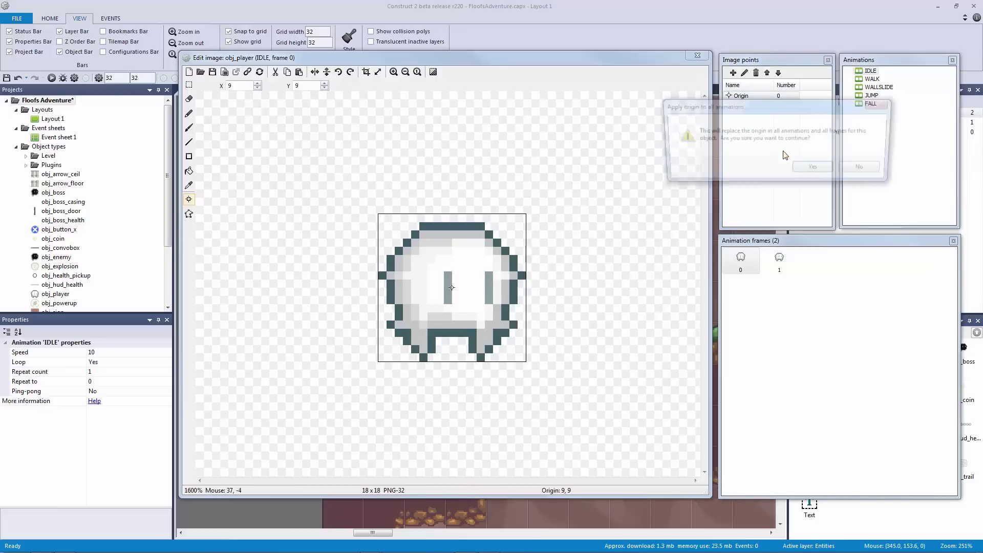
pyautogui.click(805, 169)
# - Check the origin point on the WALK, WALLSLIDE, JUMP and FALL animations and close the player's image editor
pyautogui.click(869, 80)
pyautogui.click(875, 88)
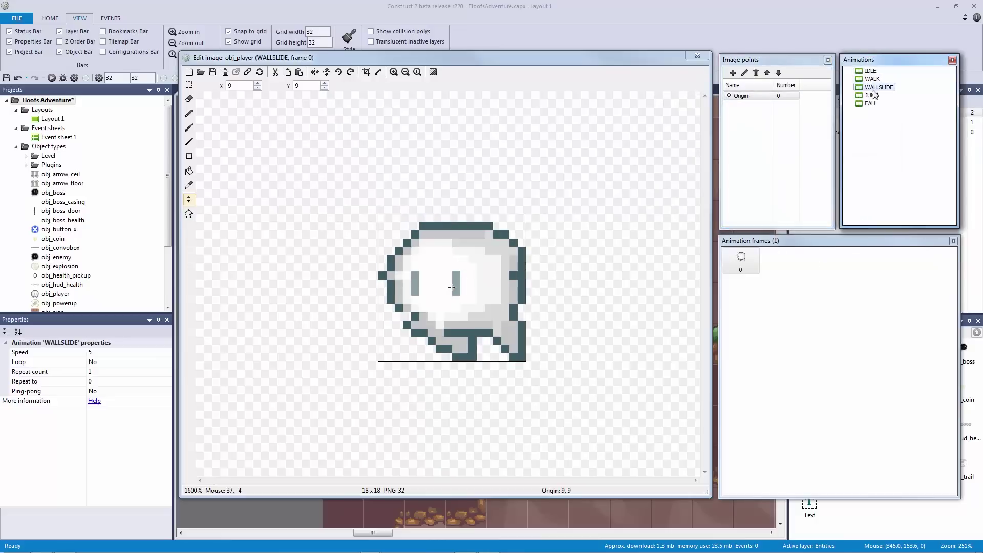
pyautogui.click(870, 96)
pyautogui.click(869, 106)
pyautogui.click(870, 88)
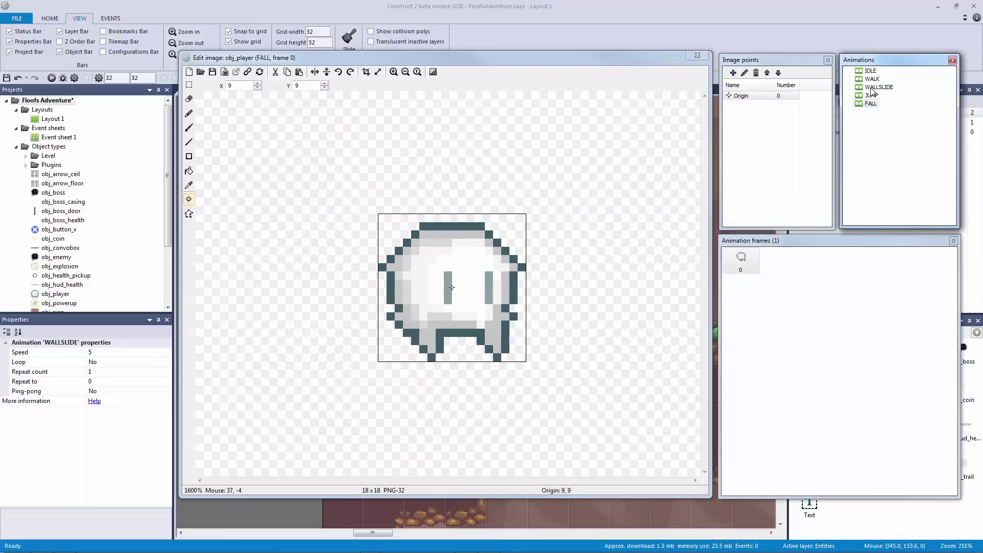
pyautogui.click(870, 81)
pyautogui.click(869, 71)
pyautogui.click(697, 55)
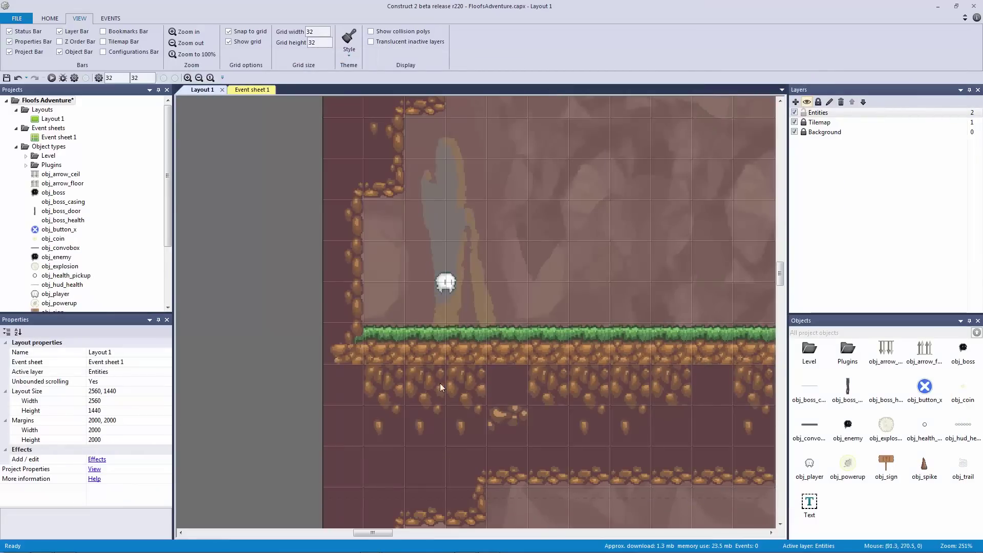
# - Move the obj_boss_casing bar outside the layout to position -384, -160
pyautogui.click(48, 147)
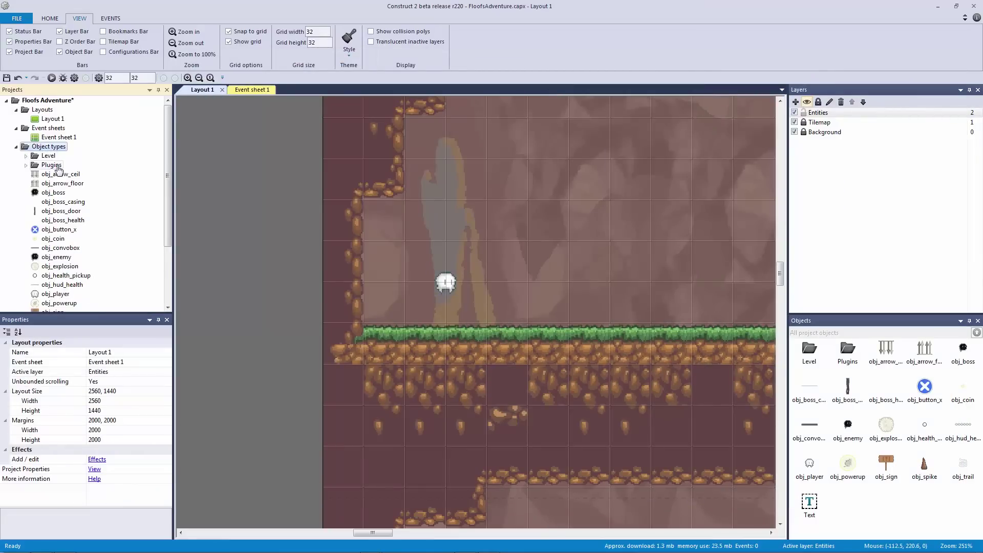
pyautogui.moveTo(168, 184); pyautogui.dragTo(163, 234)
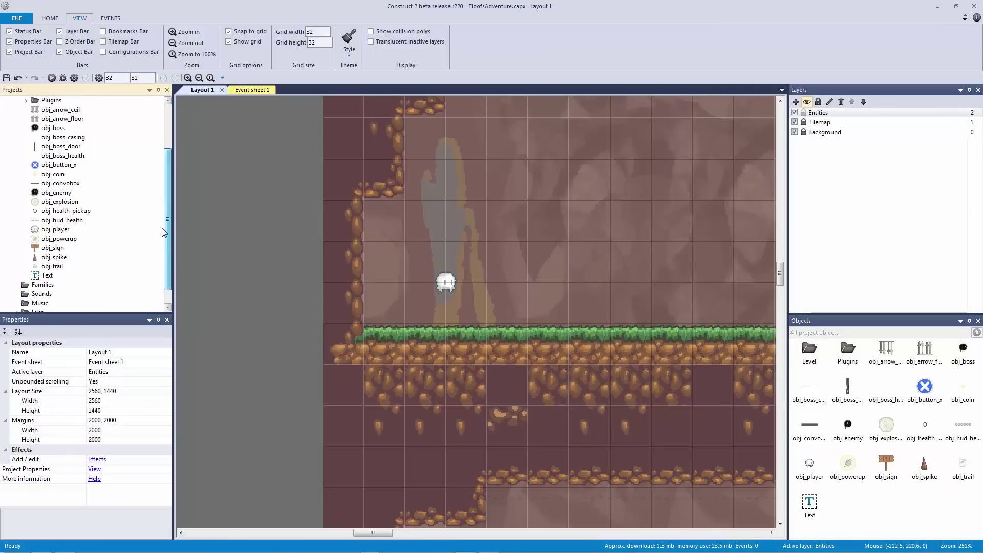
pyautogui.click(47, 275)
pyautogui.click(284, 349)
pyautogui.keyDown('ctrl'); pyautogui.scroll(-10, 297, 350); pyautogui.keyUp('ctrl')
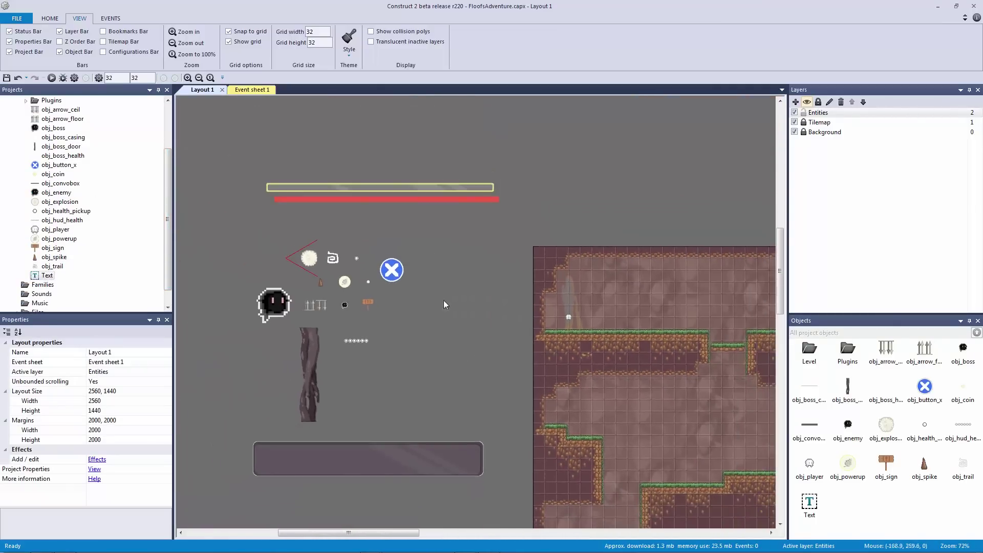
pyautogui.moveTo(384, 188); pyautogui.dragTo(387, 199)
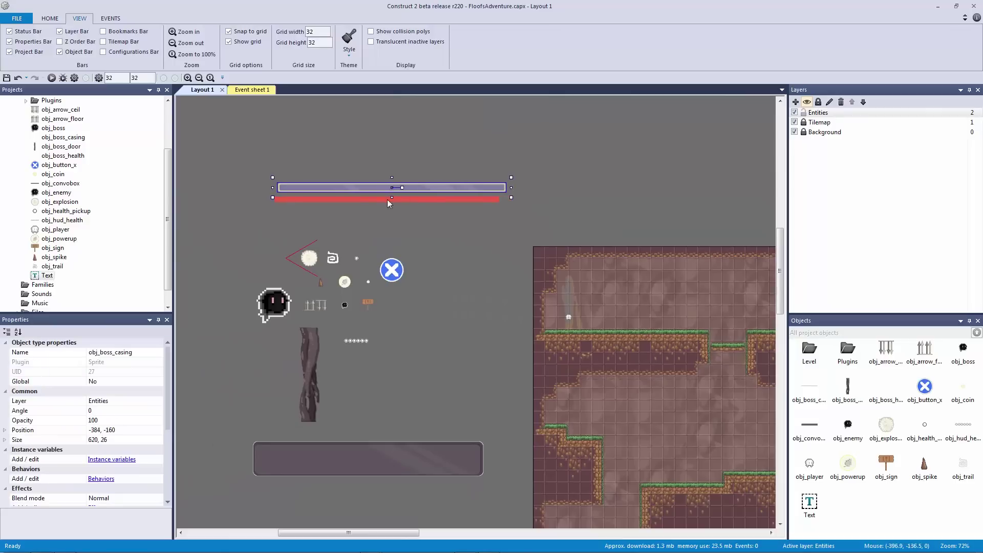
# - Rename the Text object as obj_destText
pyautogui.click(806, 509)
pyautogui.click(126, 352)
pyautogui.write('obj_destText')
pyautogui.press('Return')
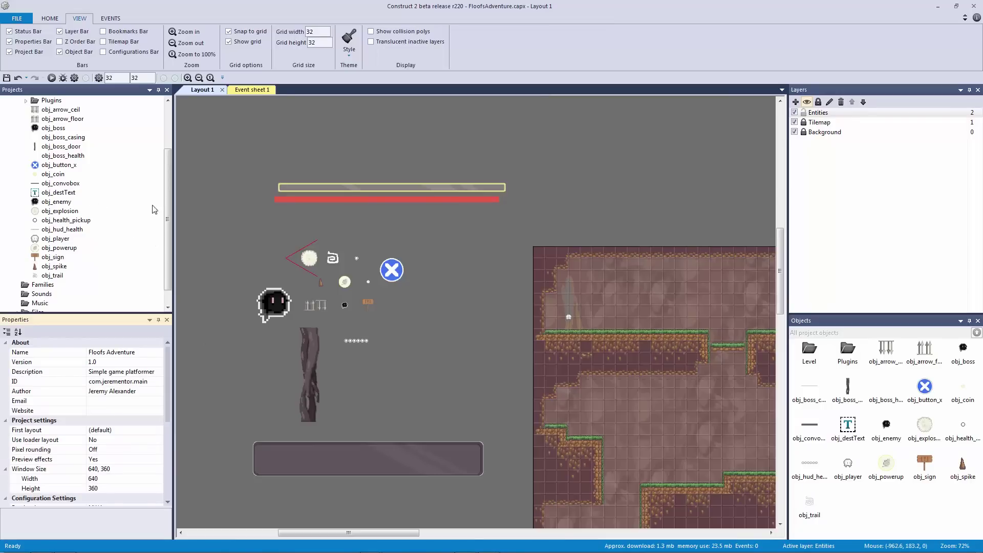
# - Collapse the Object types folder in the project tree and save the project
pyautogui.click(238, 221)
pyautogui.keyDown('ctrl'); pyautogui.scroll(-2, 238, 220); pyautogui.keyUp('ctrl')
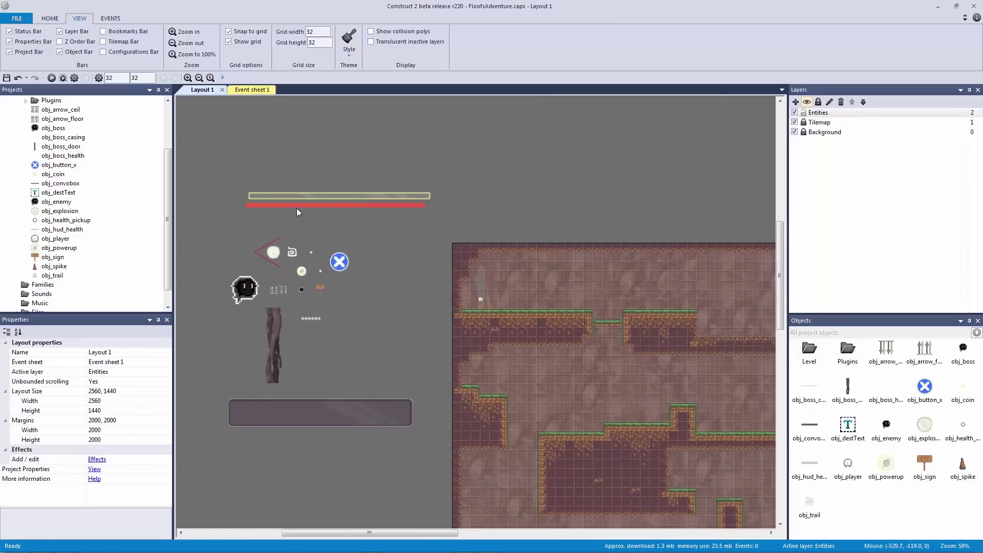
pyautogui.click(298, 207)
pyautogui.click(269, 189)
pyautogui.scroll(3, 76, 179)
pyautogui.doubleClick(75, 147)
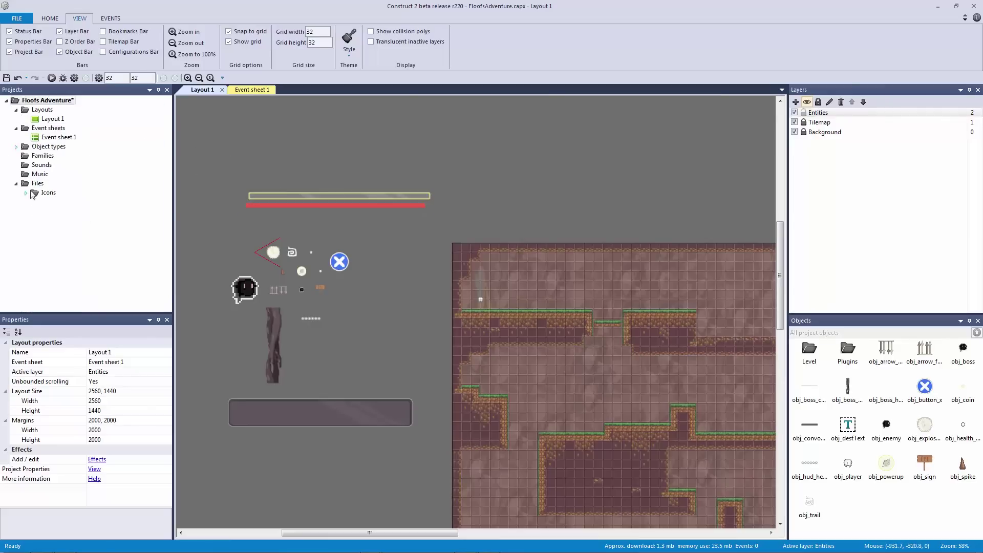
pyautogui.hotkey('ctrl', 's')
# - Import Boss.xml, Enemies.xml, Instructions.xml and Powerup.xml from the Sign assets folder into the project's Files folder and save the project
pyautogui.click(38, 183)
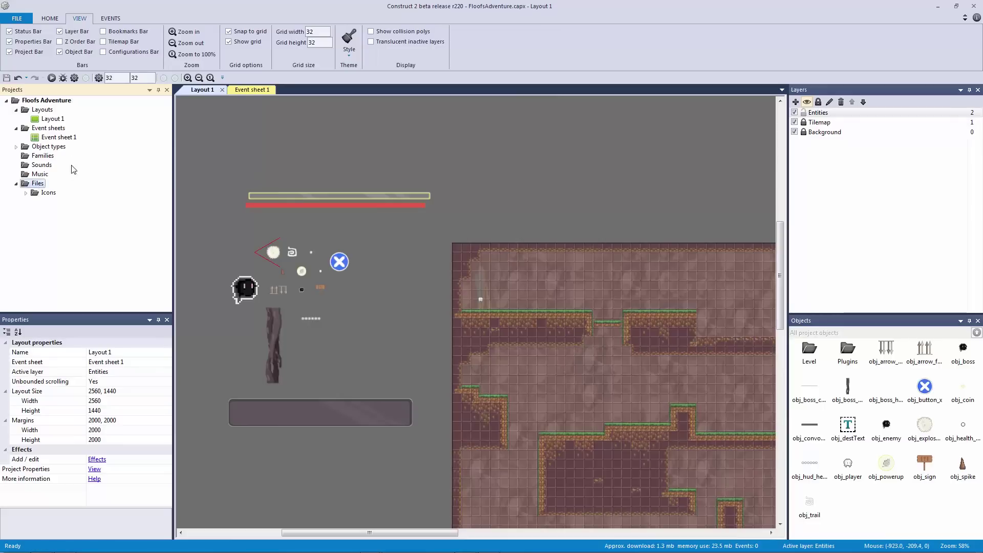
pyautogui.rightClick(32, 185)
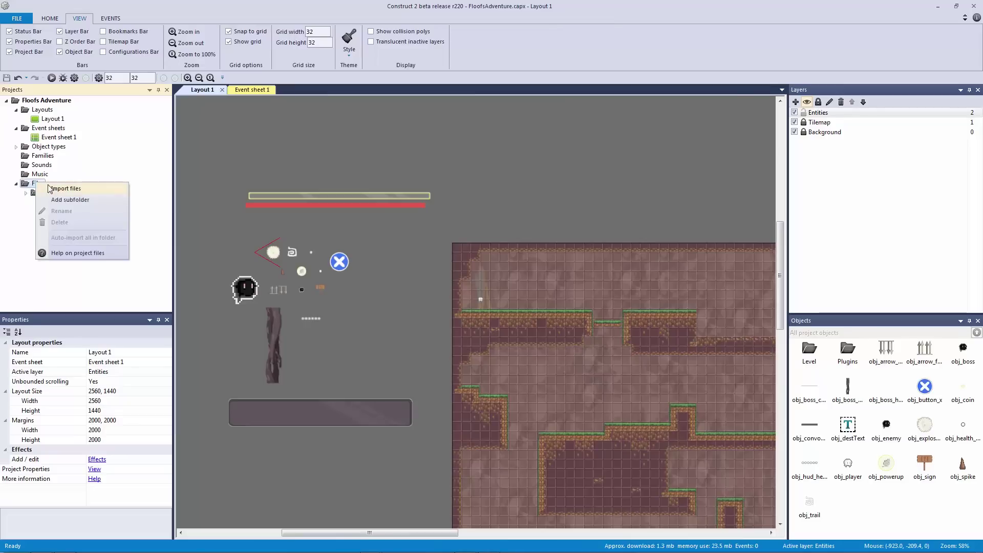
pyautogui.click(64, 188)
pyautogui.moveTo(463, 158); pyautogui.dragTo(982, 141)
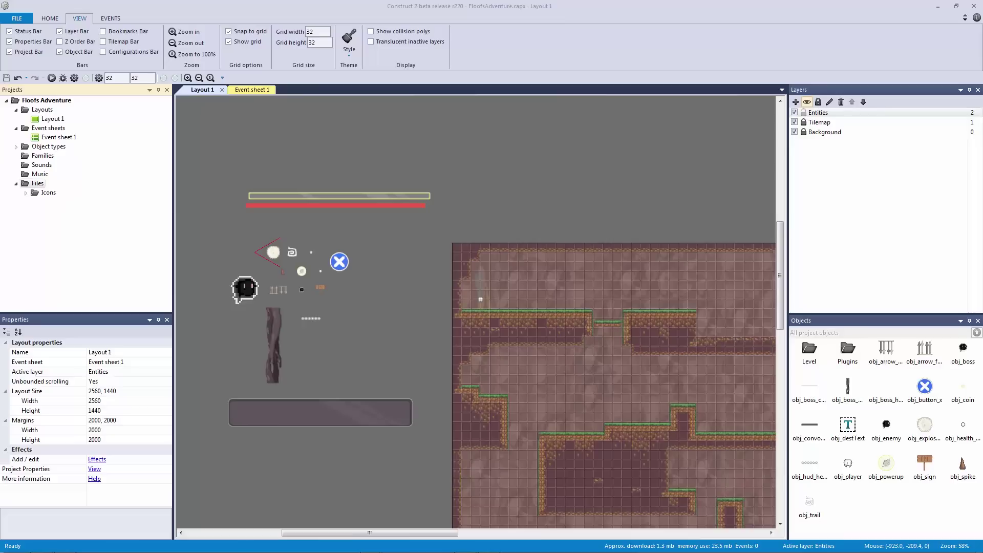
pyautogui.moveTo(982, 132); pyautogui.dragTo(404, 113)
pyautogui.doubleClick(422, 249)
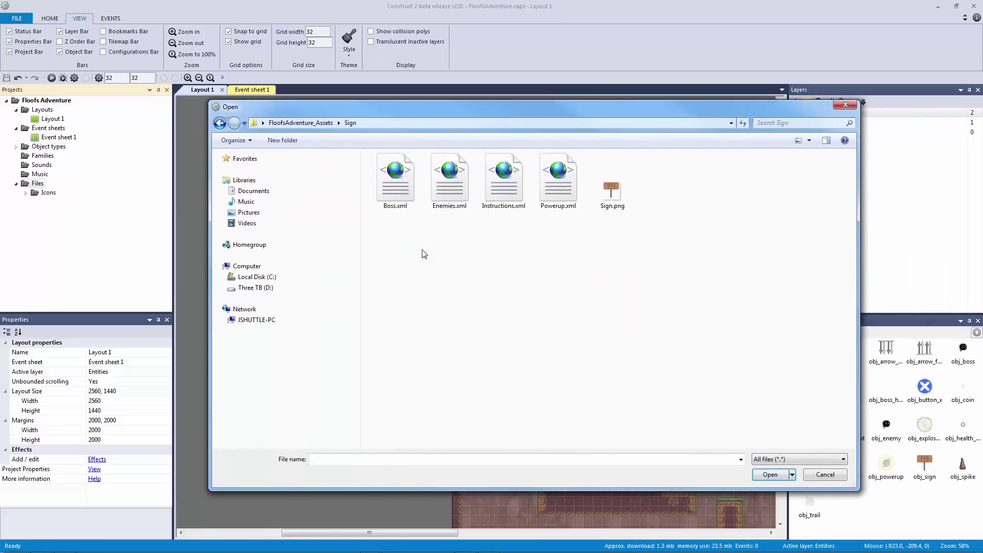
pyautogui.click(416, 205)
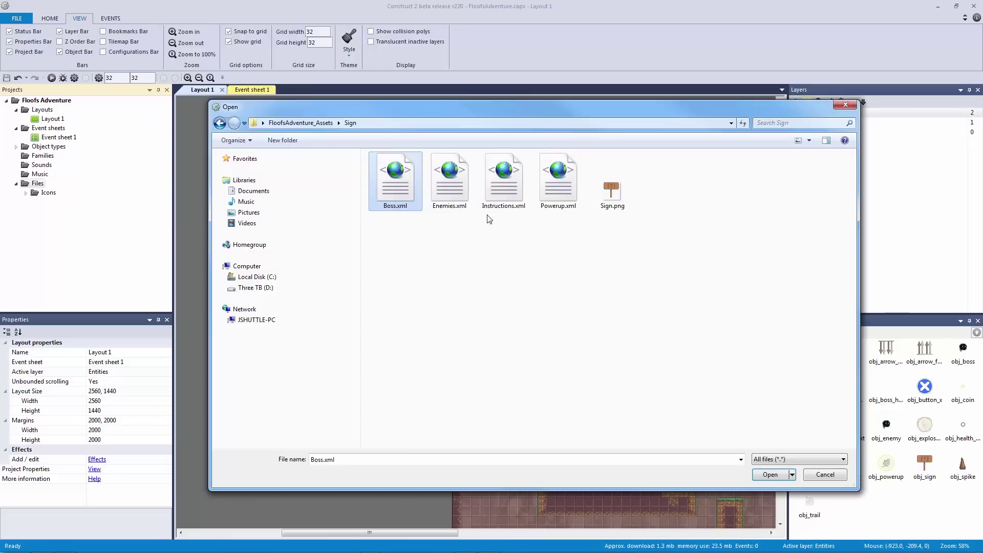
pyautogui.keyDown('shift'); pyautogui.click(552, 197); pyautogui.keyUp('shift')
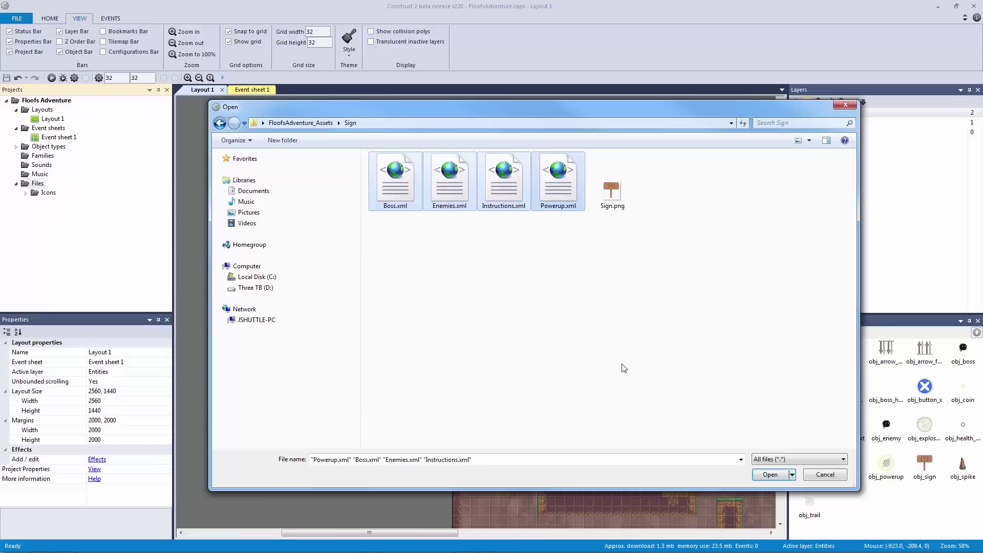
pyautogui.click(771, 475)
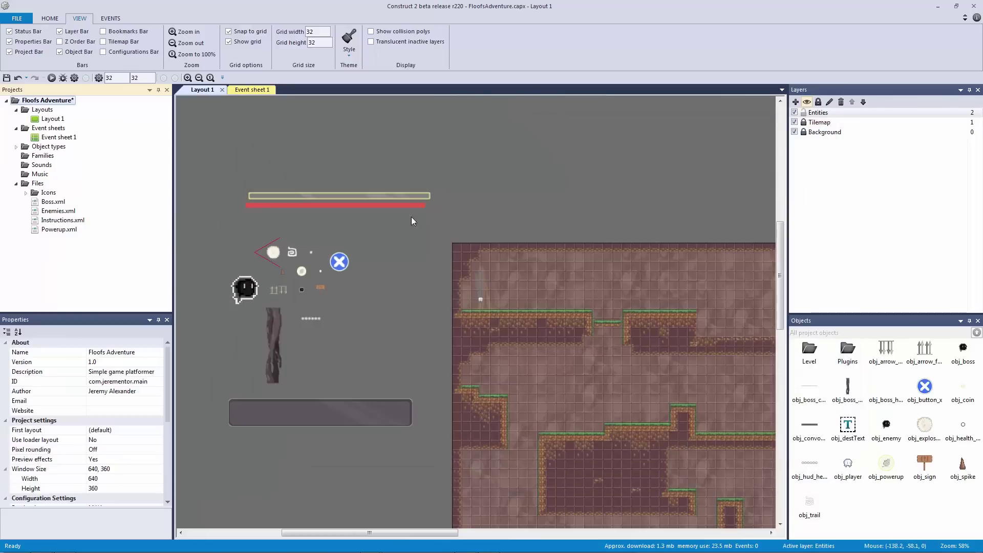
pyautogui.hotkey('ctrl', 's')
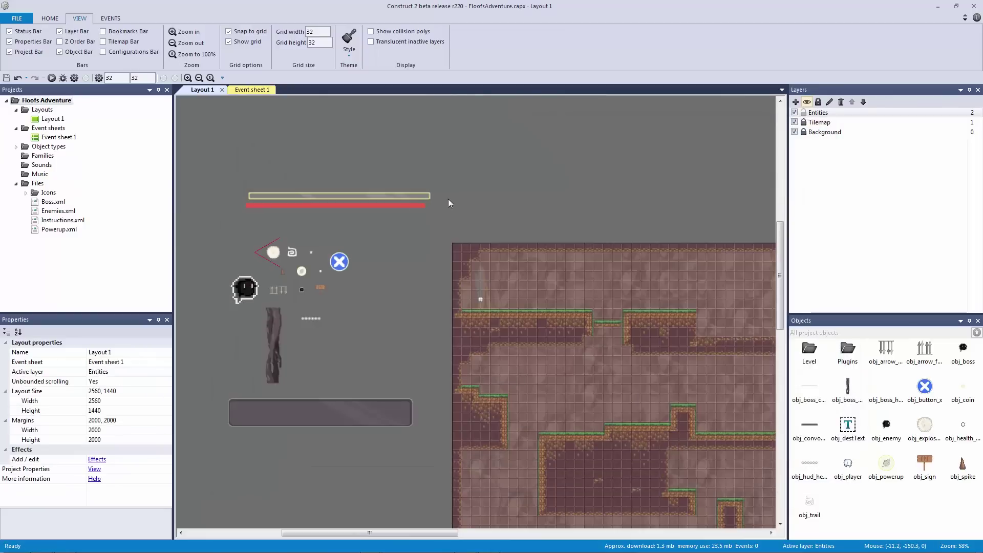
pyautogui.click(55, 212)
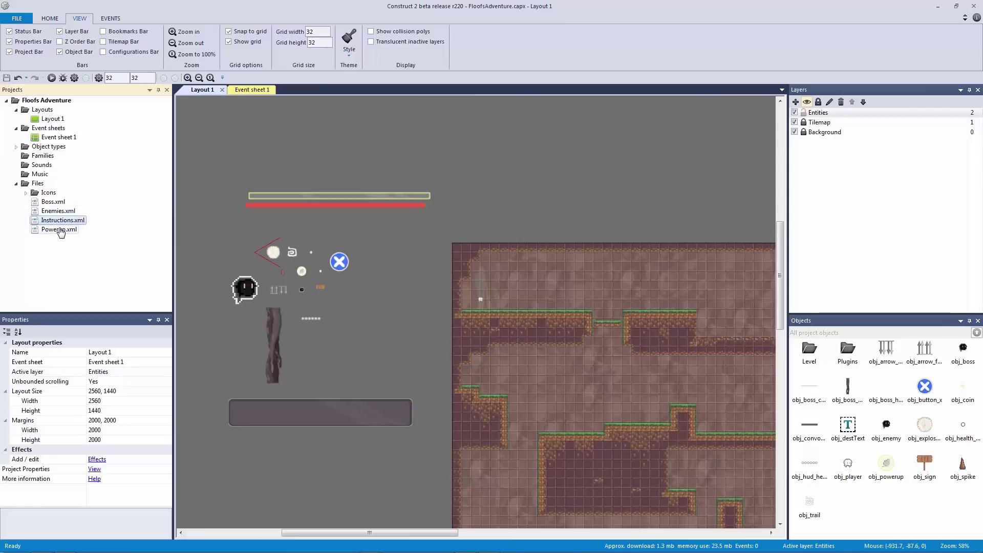
pyautogui.click(54, 201)
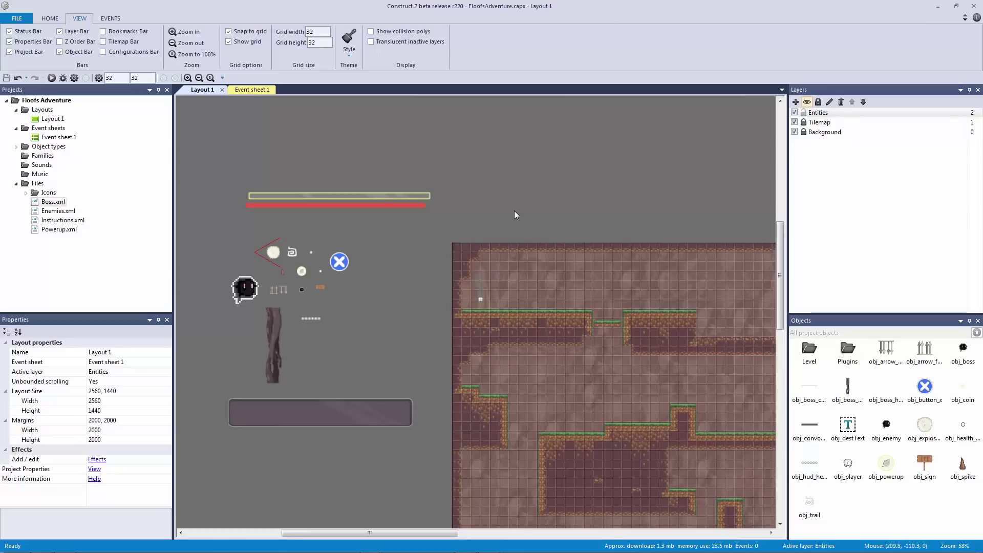
pyautogui.keyDown('ctrl'); pyautogui.scroll(-2, 512, 214); pyautogui.keyUp('ctrl')
pyautogui.keyDown('ctrl'); pyautogui.scroll(4, 507, 221); pyautogui.keyUp('ctrl')
pyautogui.moveTo(472, 226); pyautogui.dragTo(540, 215, button='middle')
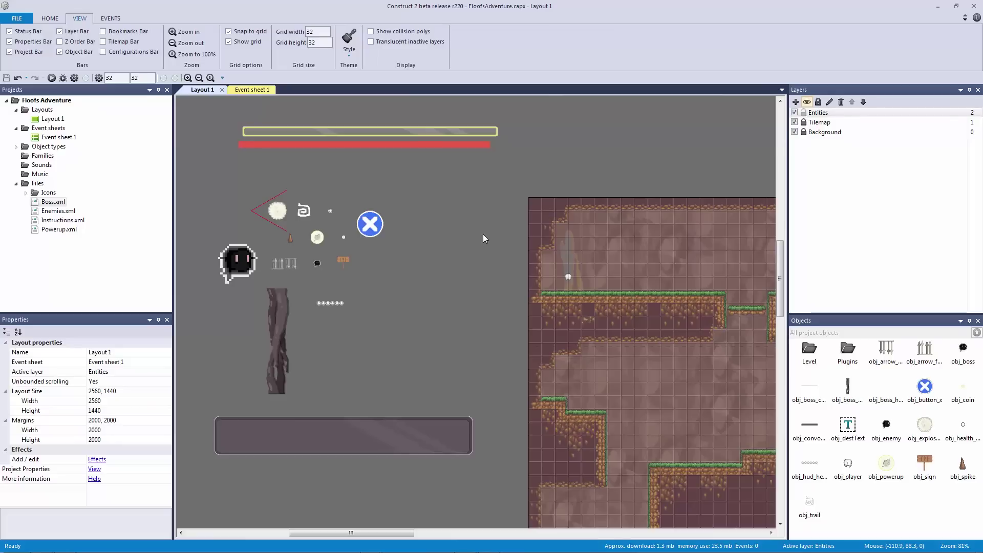
pyautogui.moveTo(372, 132); pyautogui.dragTo(370, 131)
pyautogui.click(547, 168)
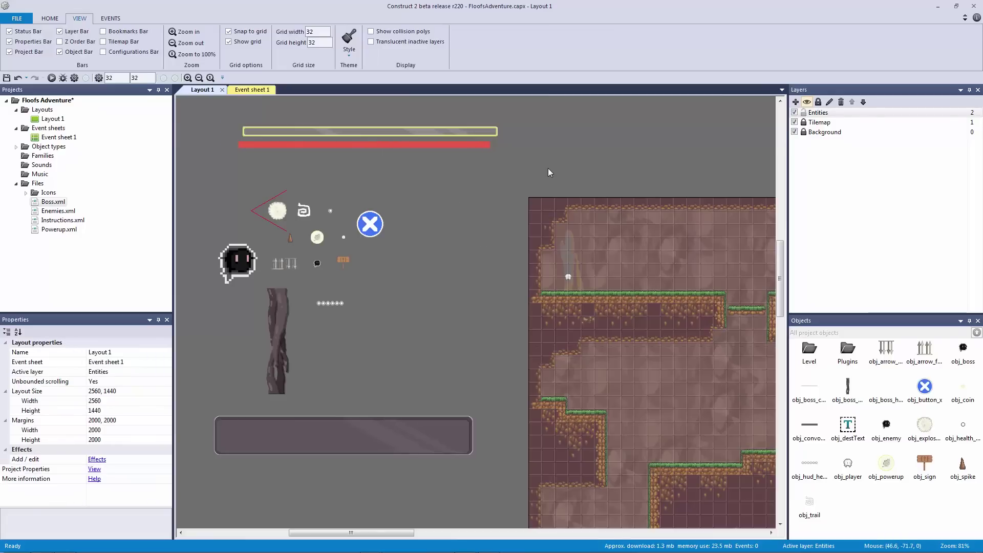